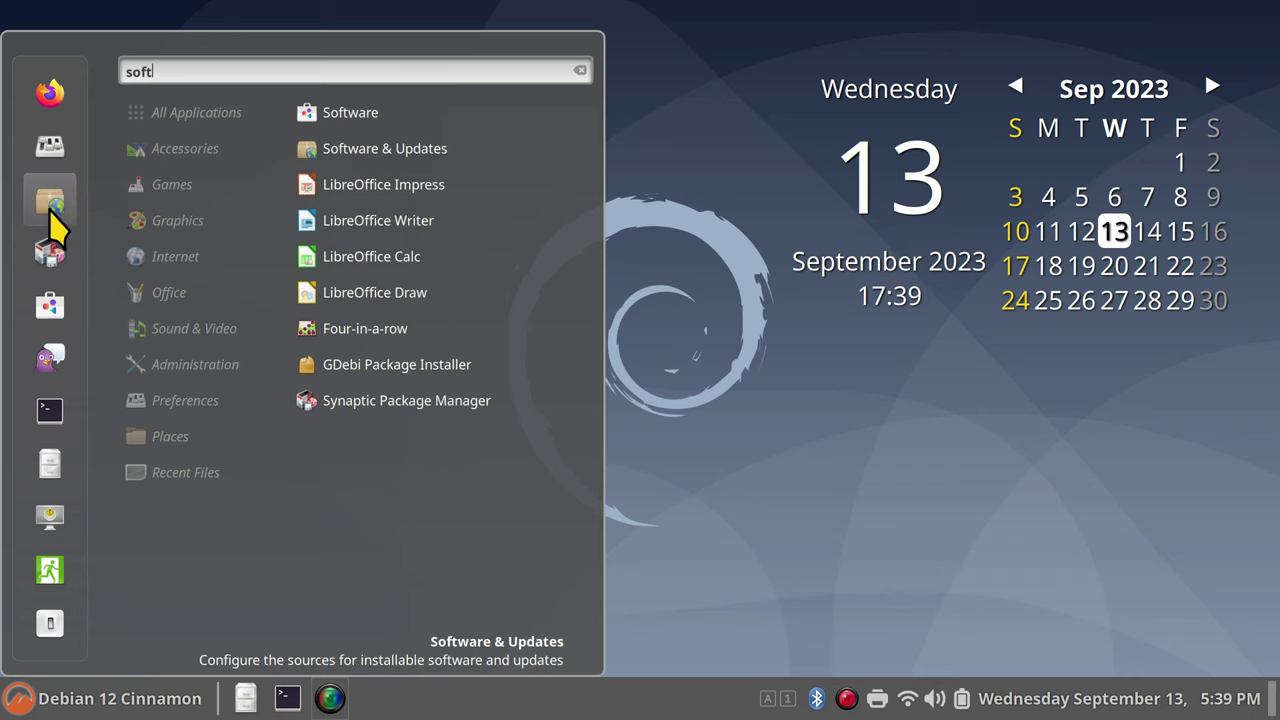
Open Software & Updates to view the Debian software sources, and close it without changes.
{"action": "left_click", "coordinate": [50, 201]}
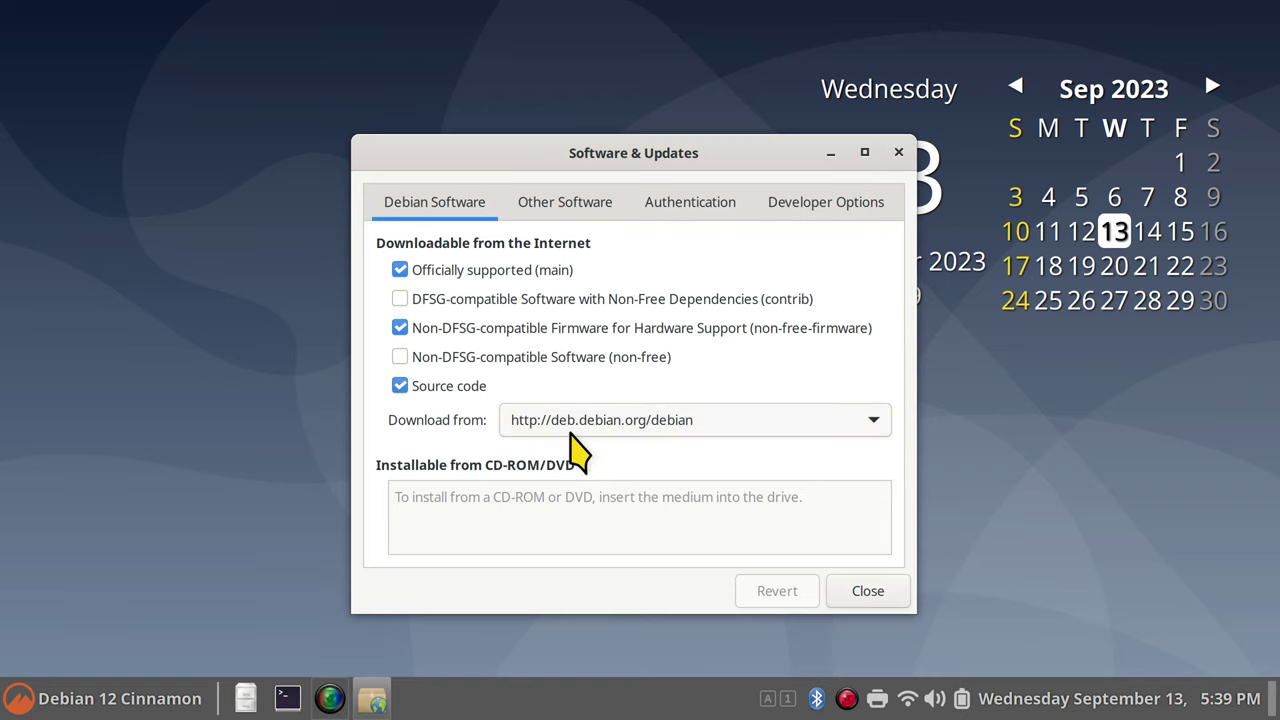
{"action": "left_click", "coordinate": [867, 592]}
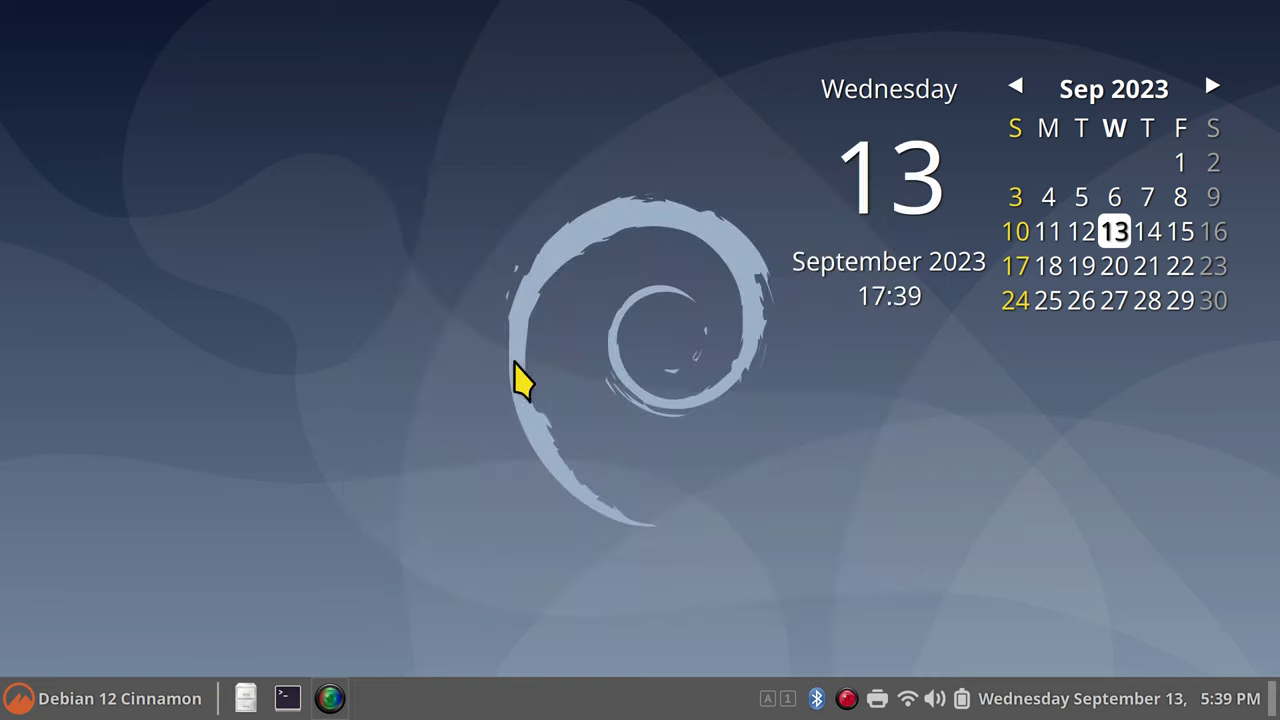
Launch Synaptic Package Manager and authenticate with the root password.
{"action": "left_click", "coordinate": [25, 696]}
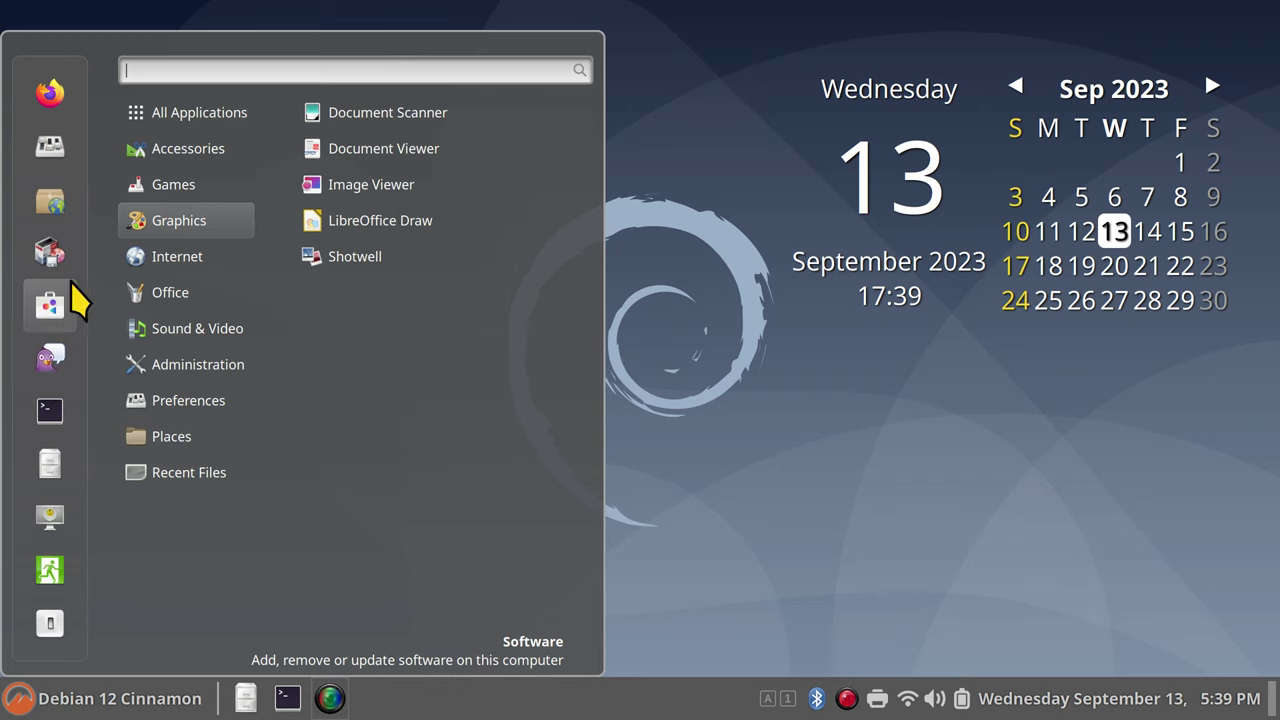
{"action": "left_click", "coordinate": [52, 258]}
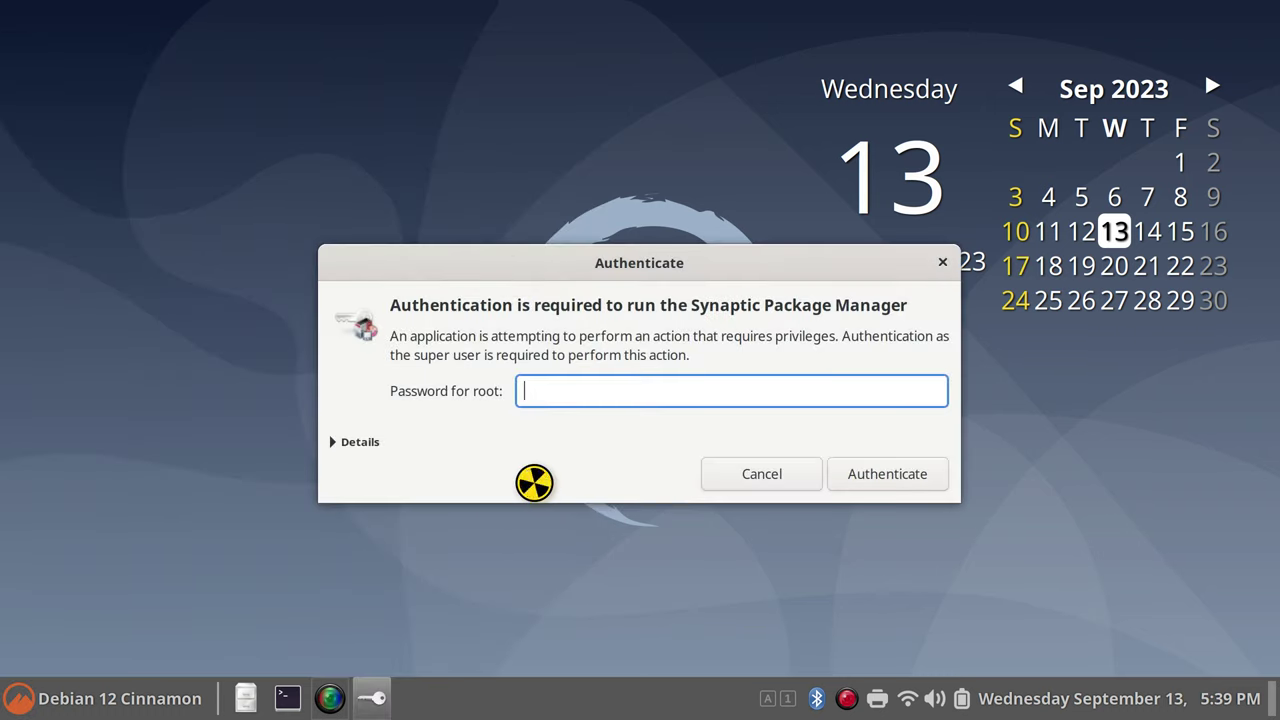
{"action": "key", "text": "Return"}
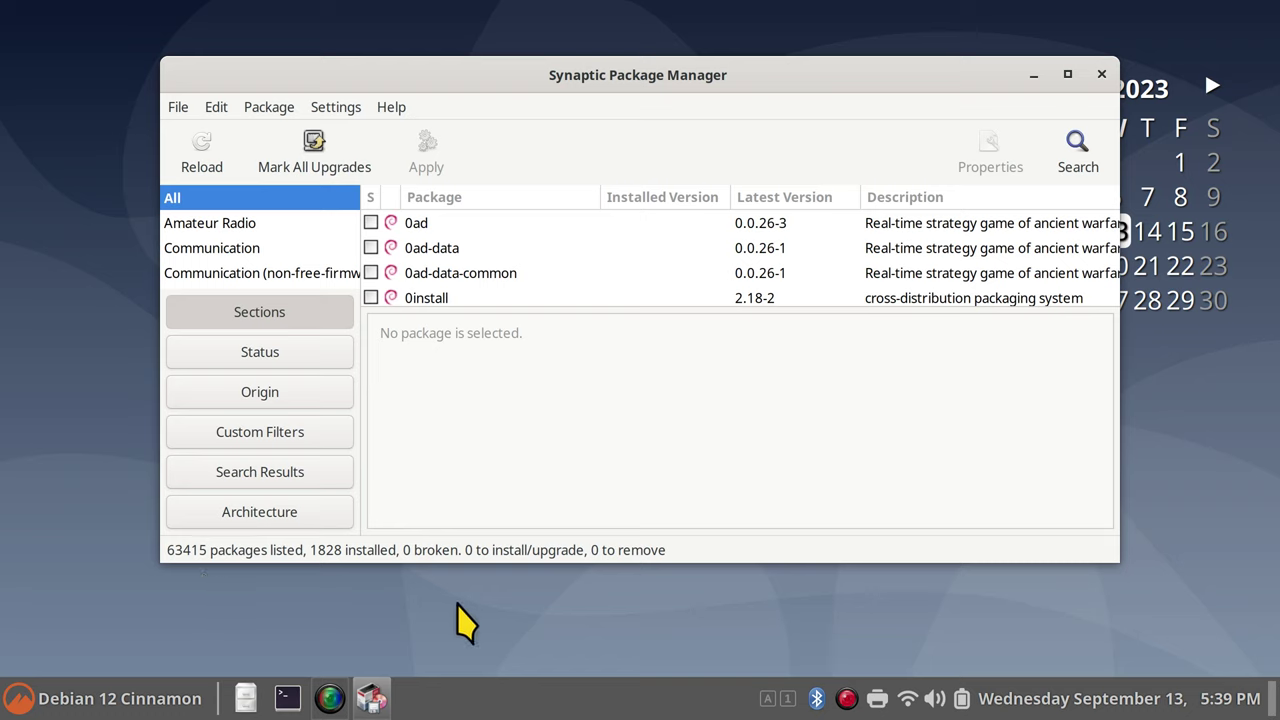
View the repository settings from within Synaptic and close them without changes.
{"action": "left_click", "coordinate": [338, 108]}
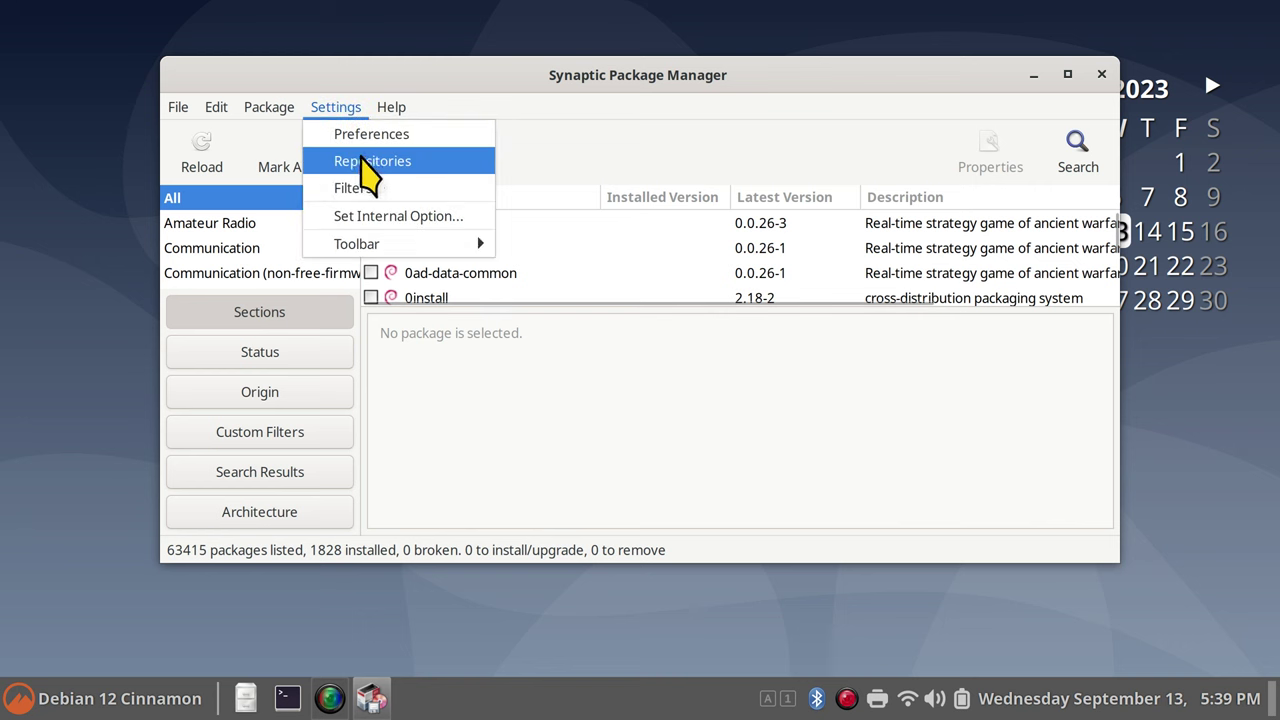
{"action": "left_click", "coordinate": [370, 162]}
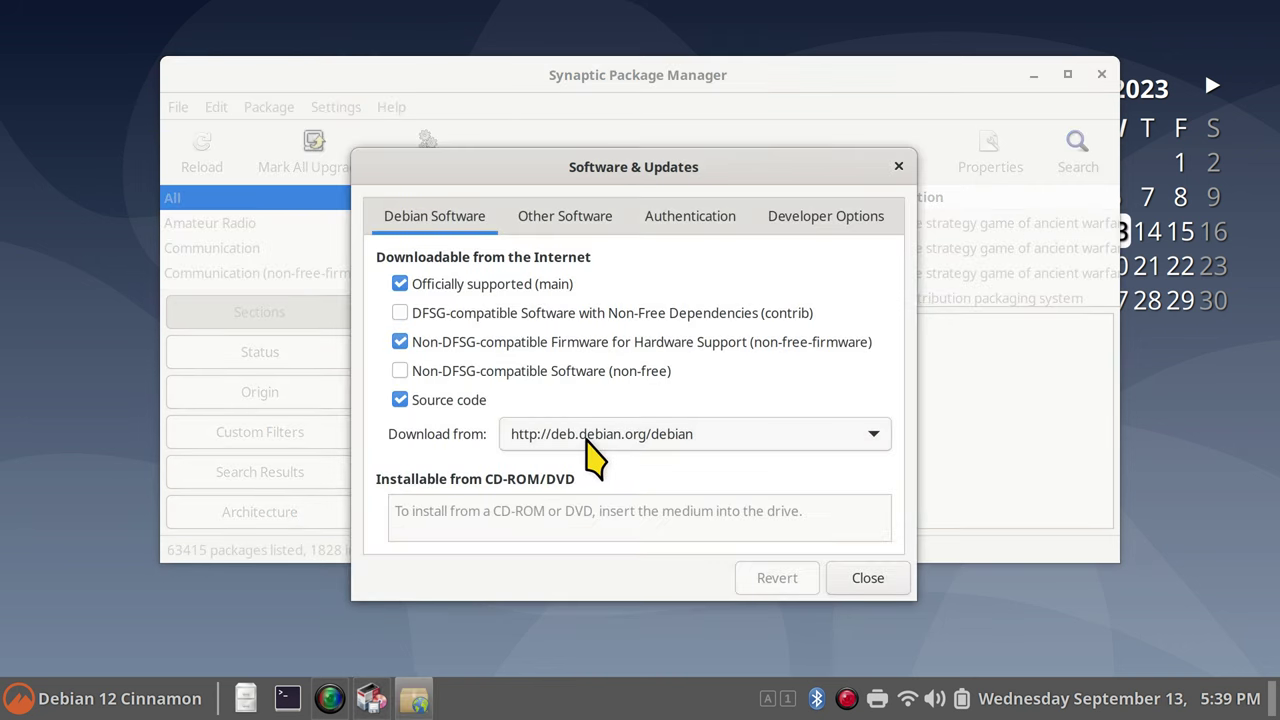
{"action": "left_click", "coordinate": [898, 167]}
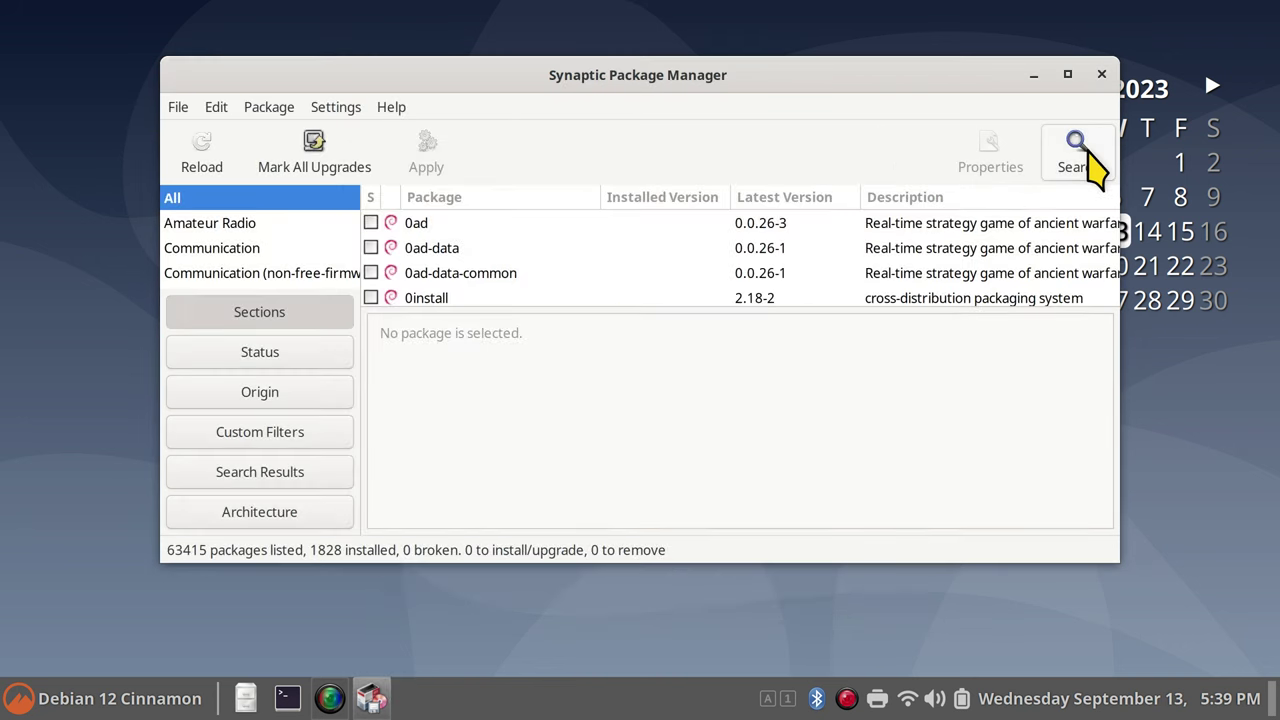
Try to mark the 0ad package for installation, and cancel the additional required changes.
{"action": "left_click", "coordinate": [377, 228]}
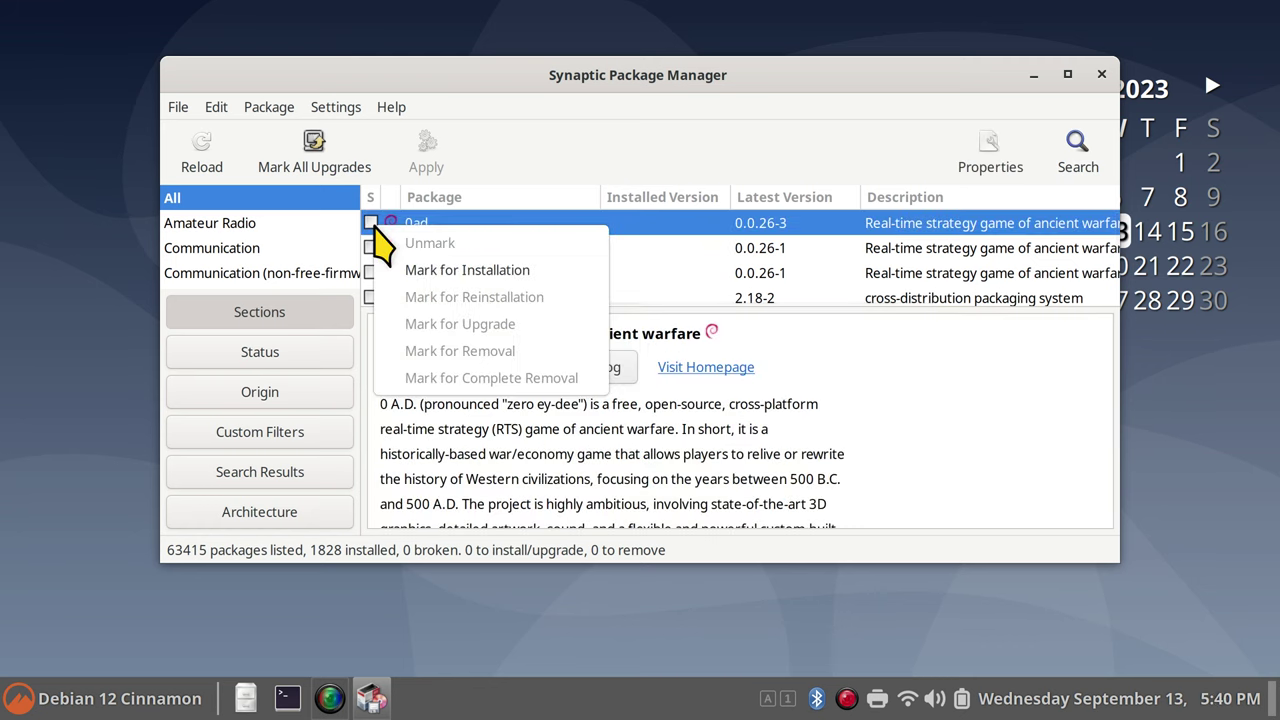
{"action": "left_click", "coordinate": [457, 269]}
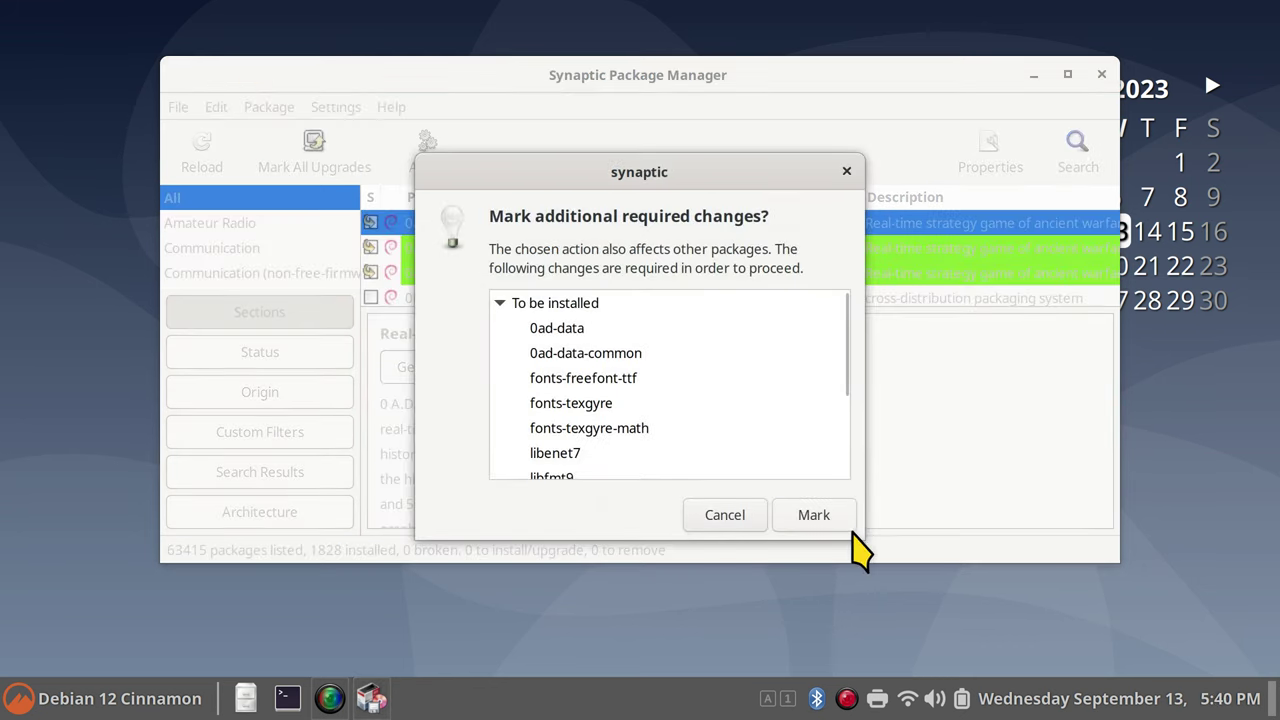
{"action": "left_click", "coordinate": [738, 514]}
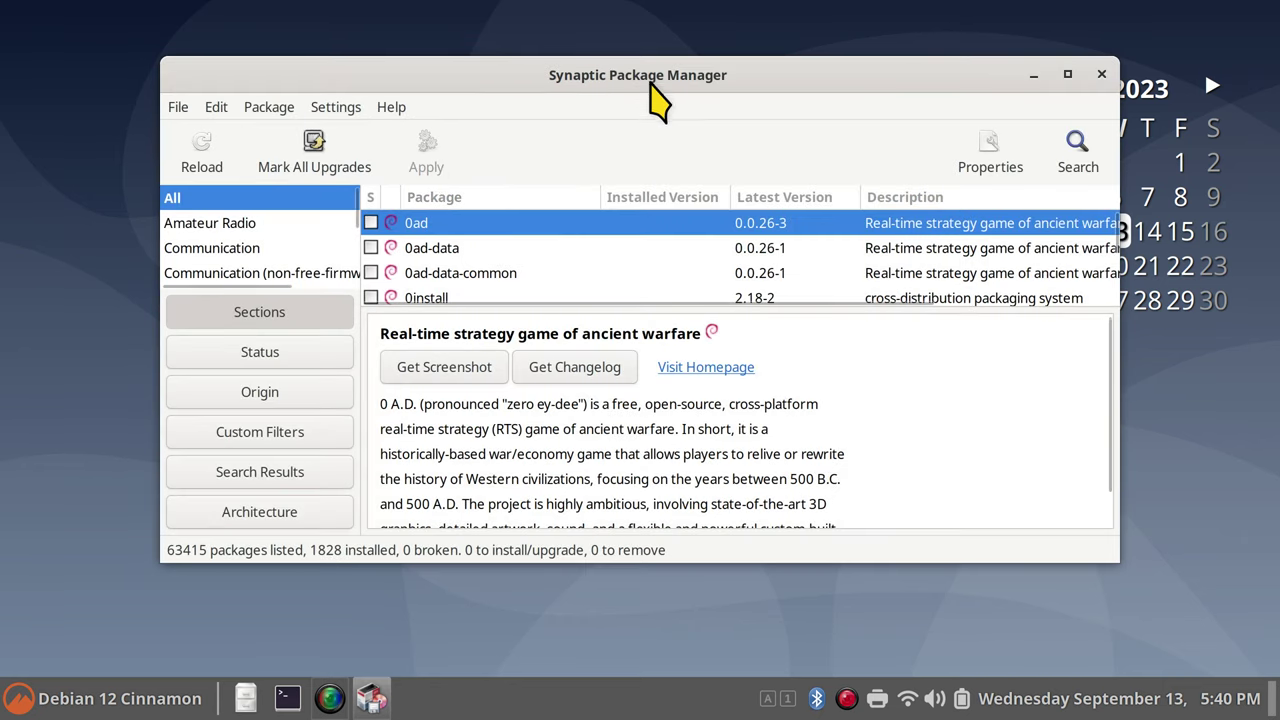
View Synaptic's icon legend and its version information, closing each window after viewing.
{"action": "left_click", "coordinate": [395, 107]}
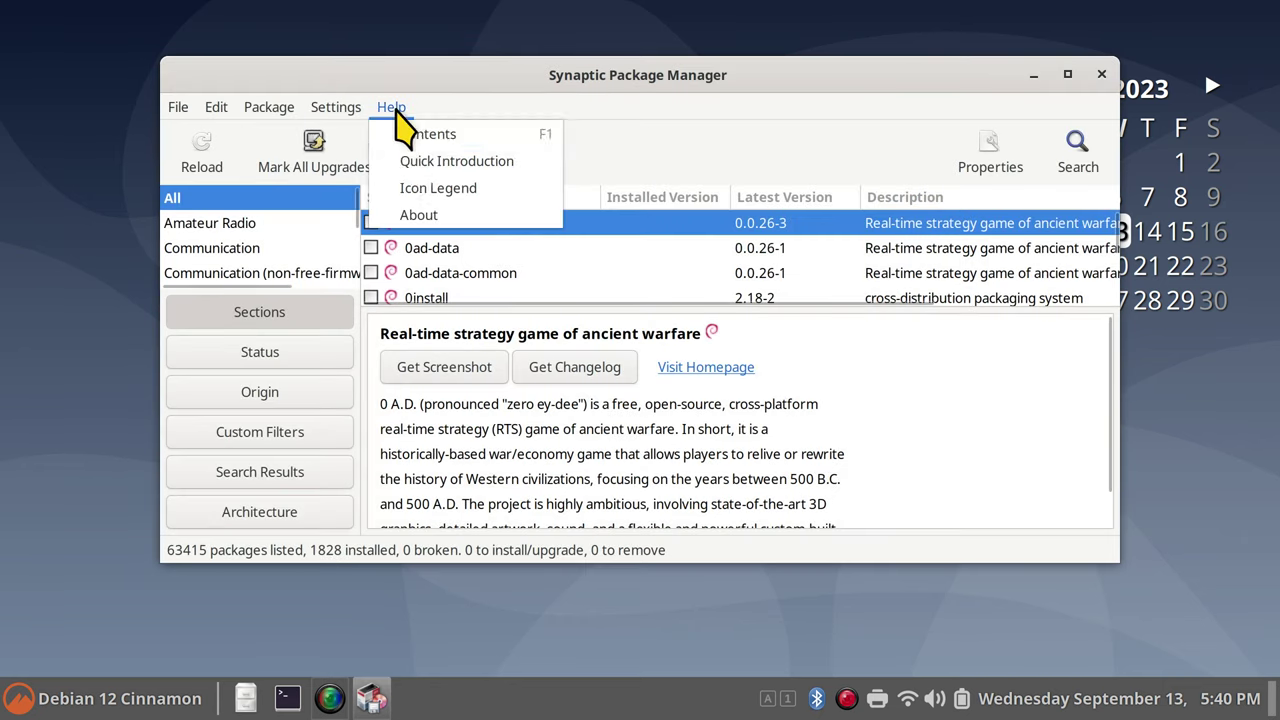
{"action": "left_click", "coordinate": [415, 192]}
{"action": "left_click", "coordinate": [876, 557]}
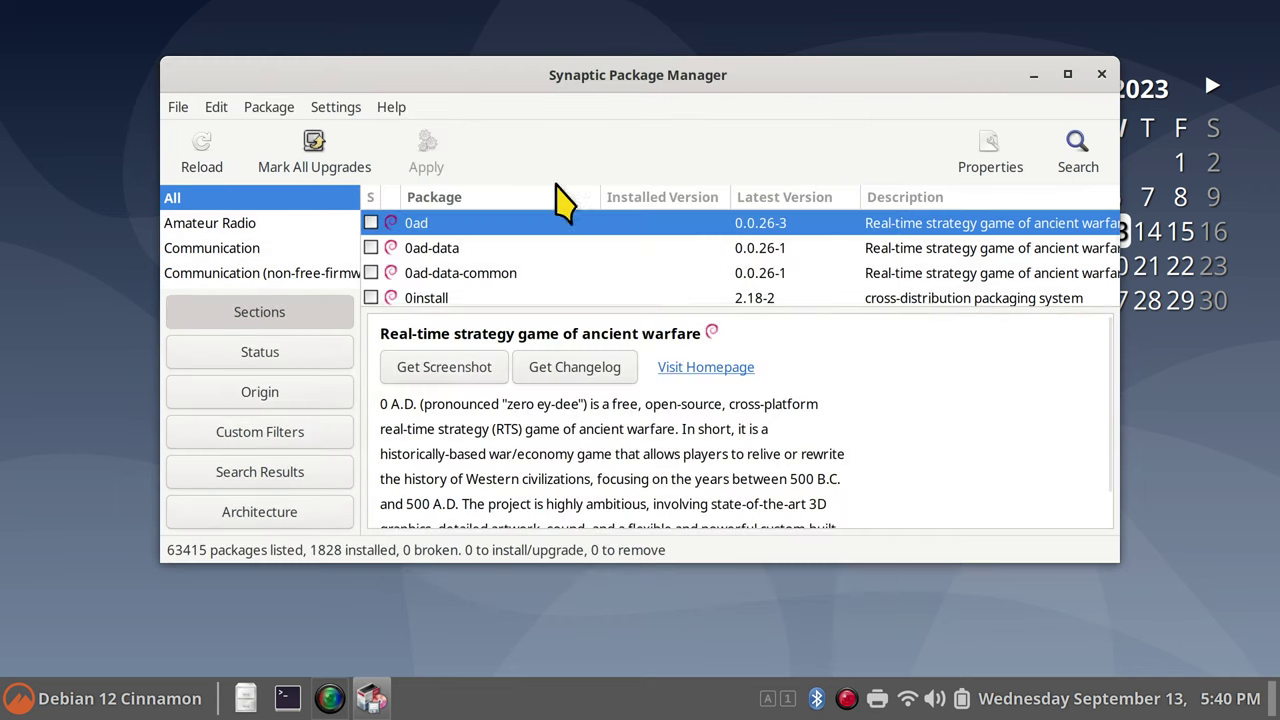
{"action": "left_click", "coordinate": [390, 106]}
{"action": "left_click", "coordinate": [420, 218]}
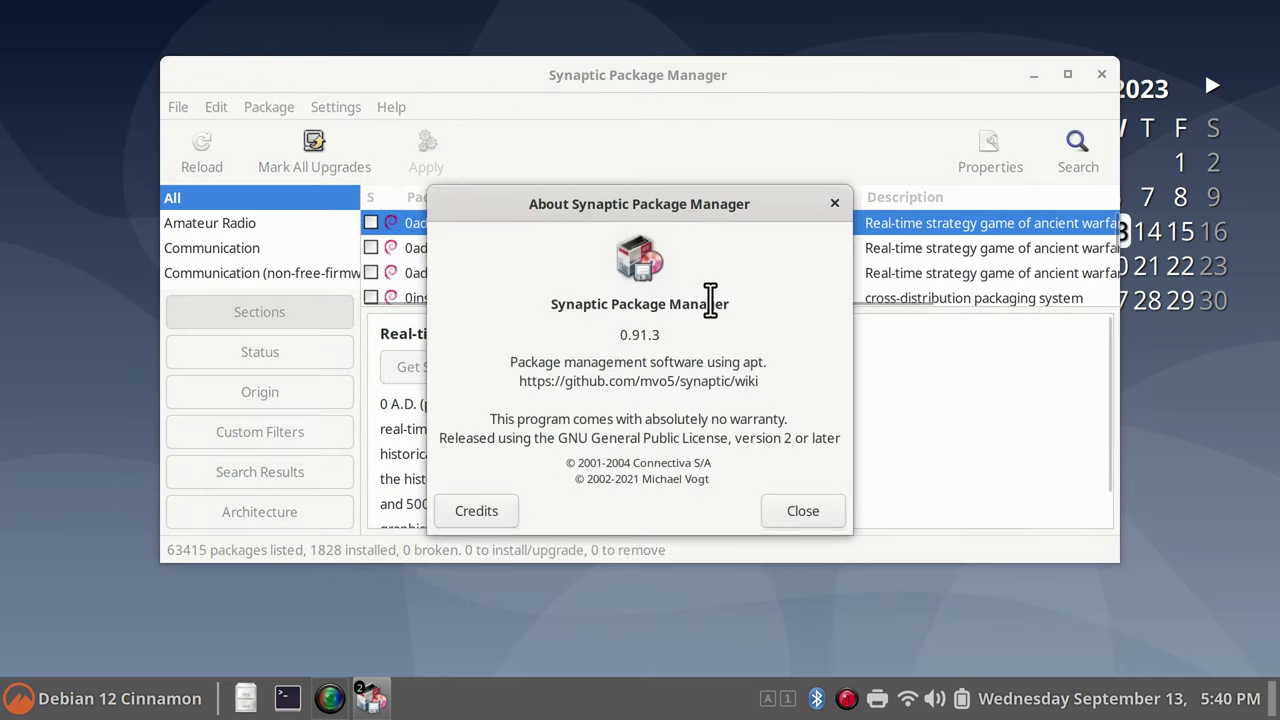
{"action": "left_click", "coordinate": [835, 204]}
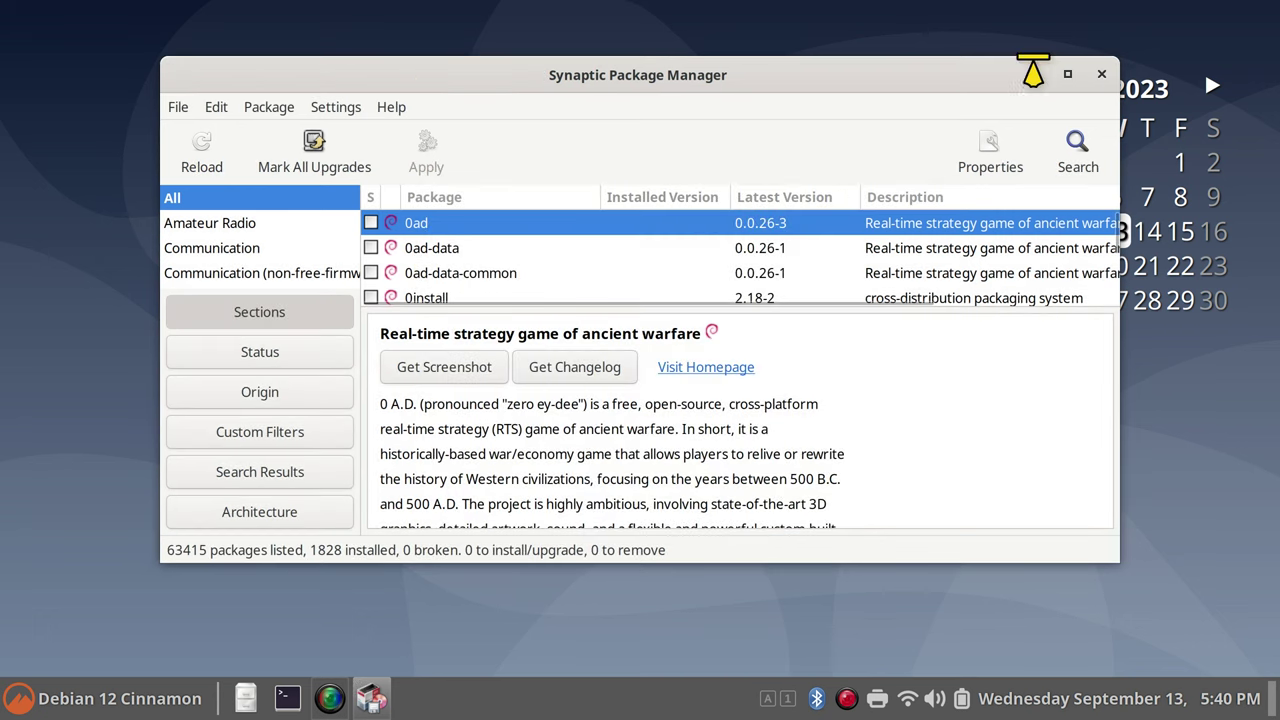
Close Synaptic and switch to the GNOME Software application.
{"action": "left_click", "coordinate": [1101, 75]}
{"action": "left_click", "coordinate": [20, 698]}
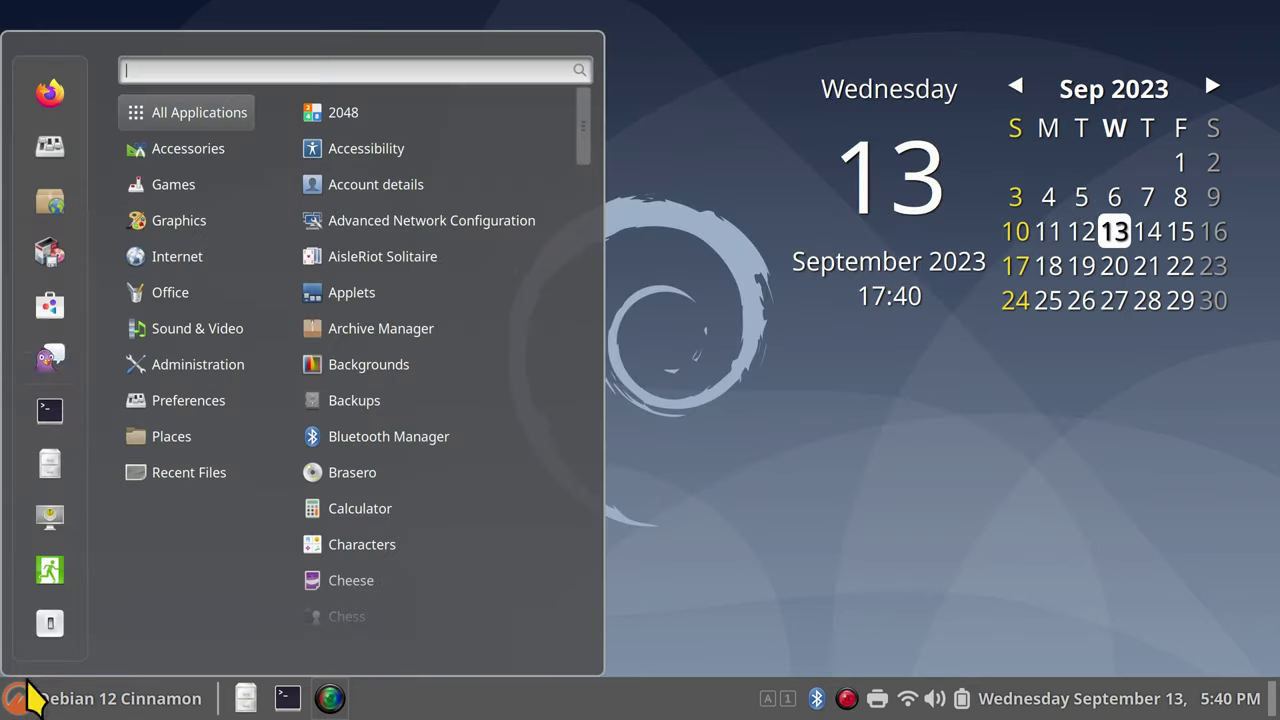
{"action": "left_click", "coordinate": [57, 306]}
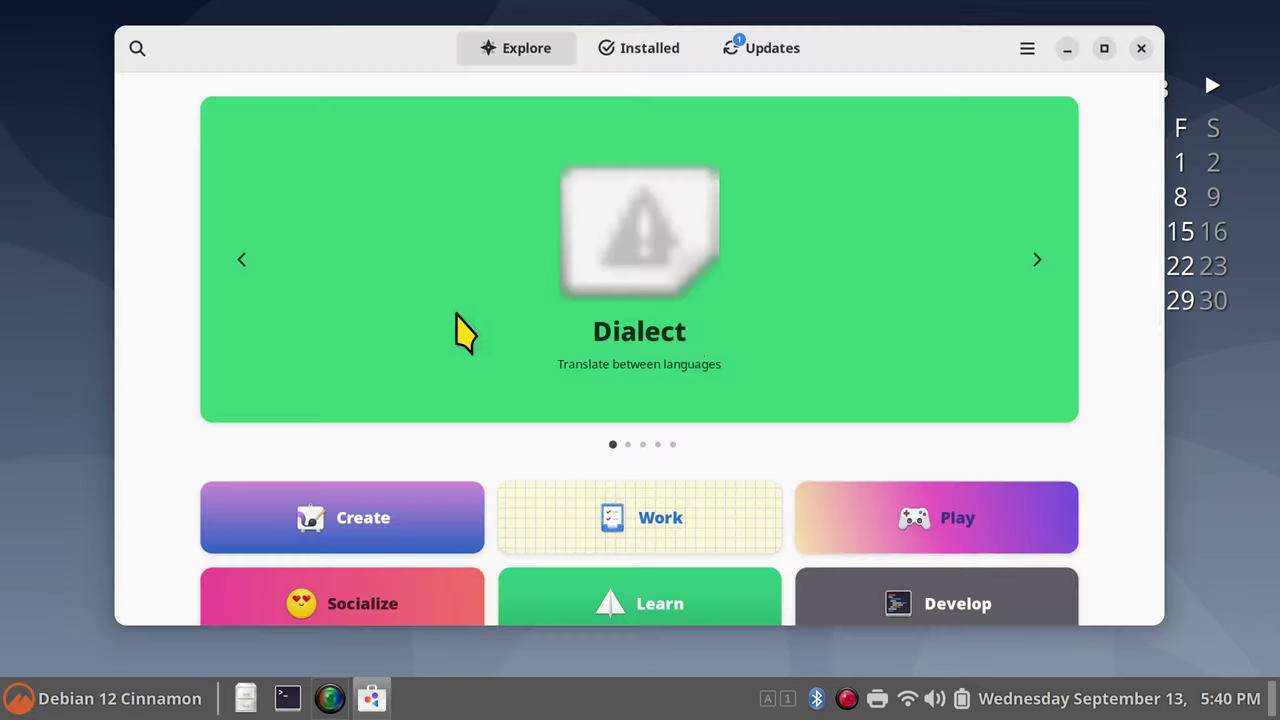
Check the version information of the Software application and close it.
{"action": "left_click", "coordinate": [1026, 50]}
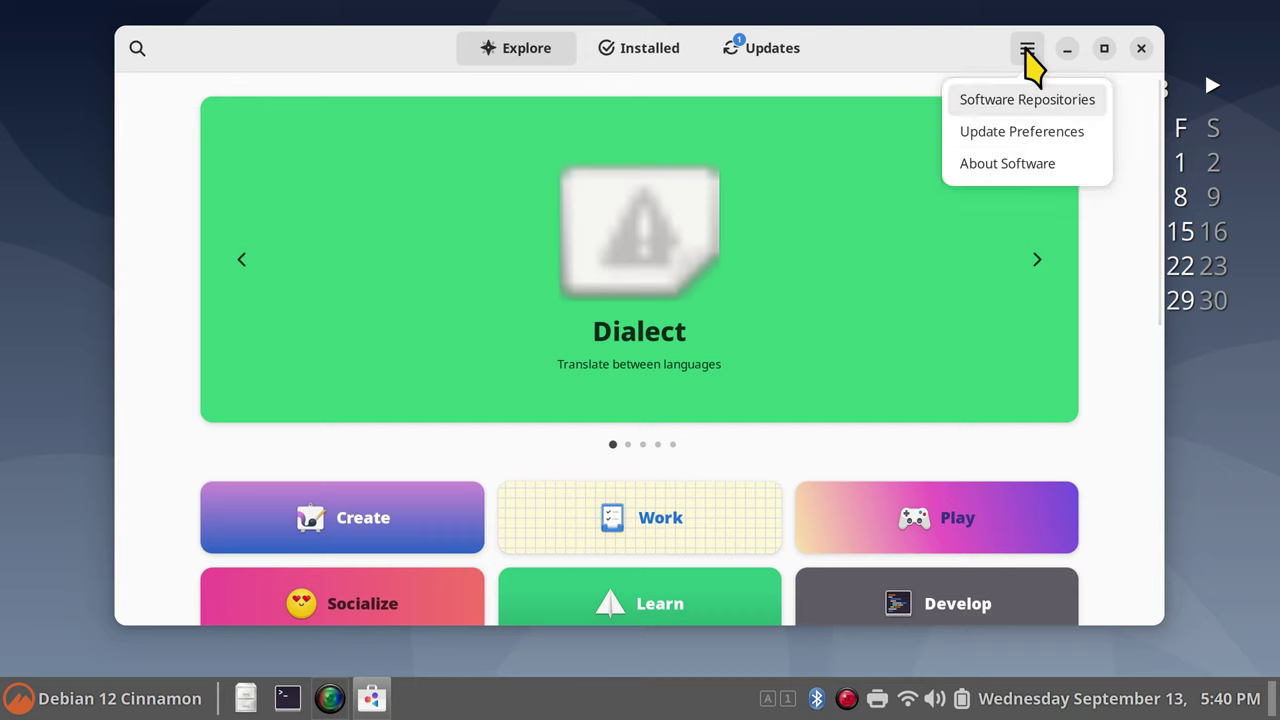
{"action": "left_click", "coordinate": [1020, 170]}
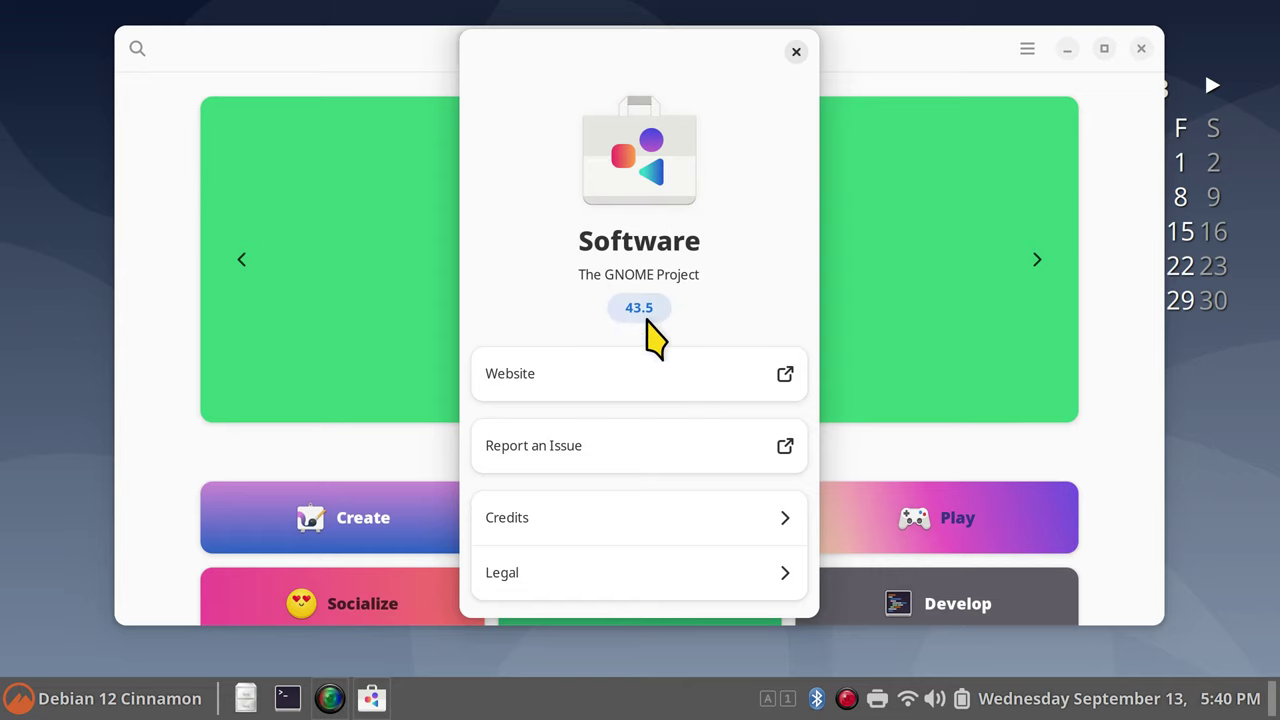
{"action": "left_click", "coordinate": [796, 51]}
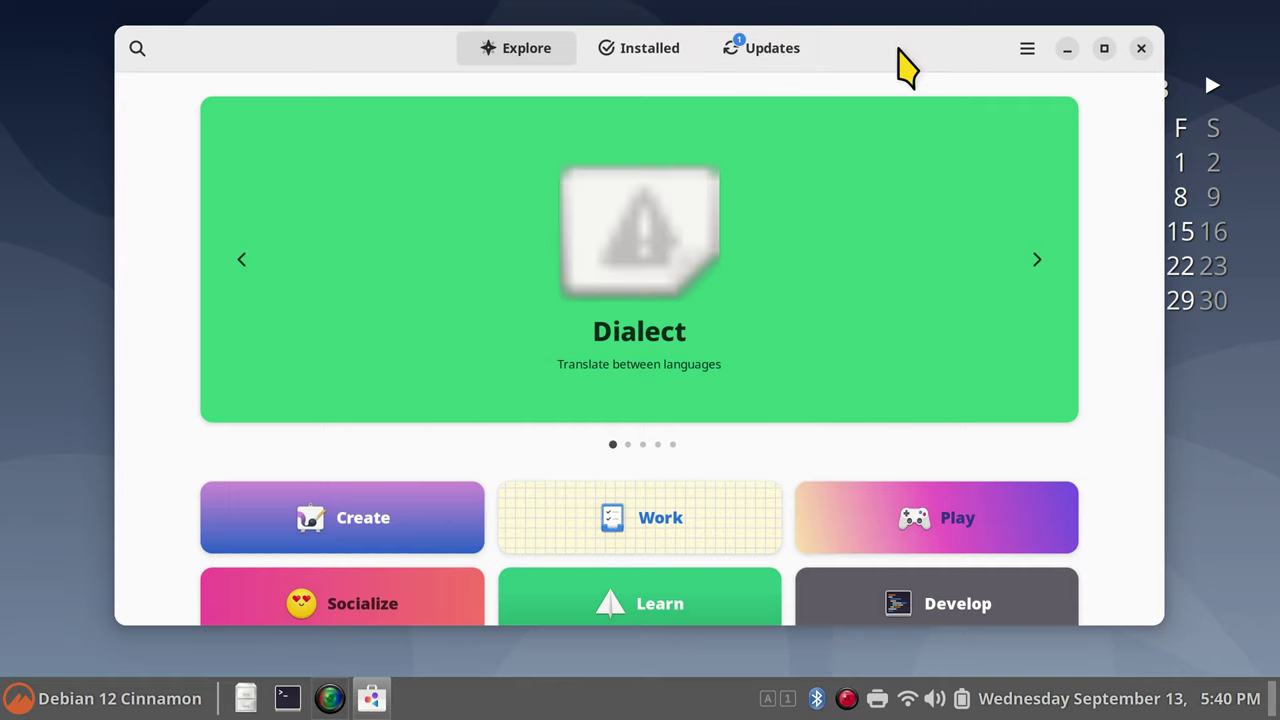
Review the available updates and the installed applications, and return to the Explore page.
{"action": "left_click", "coordinate": [770, 52]}
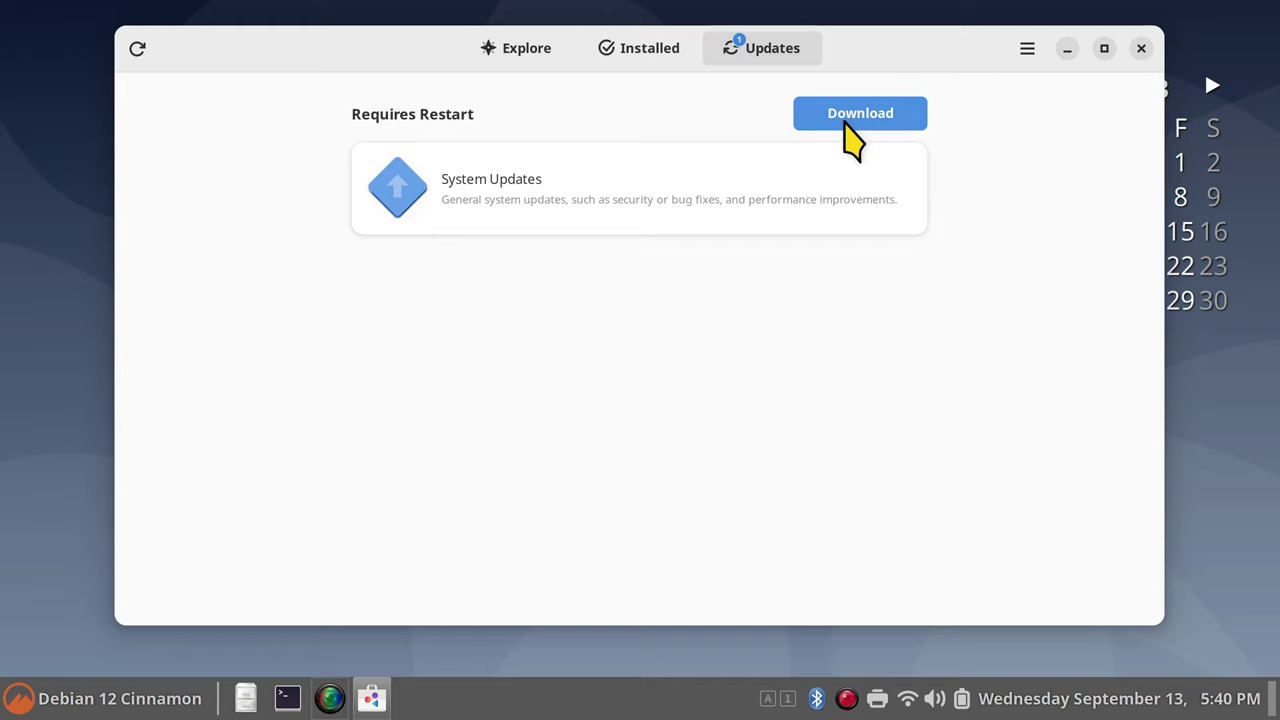
{"action": "left_click", "coordinate": [634, 70]}
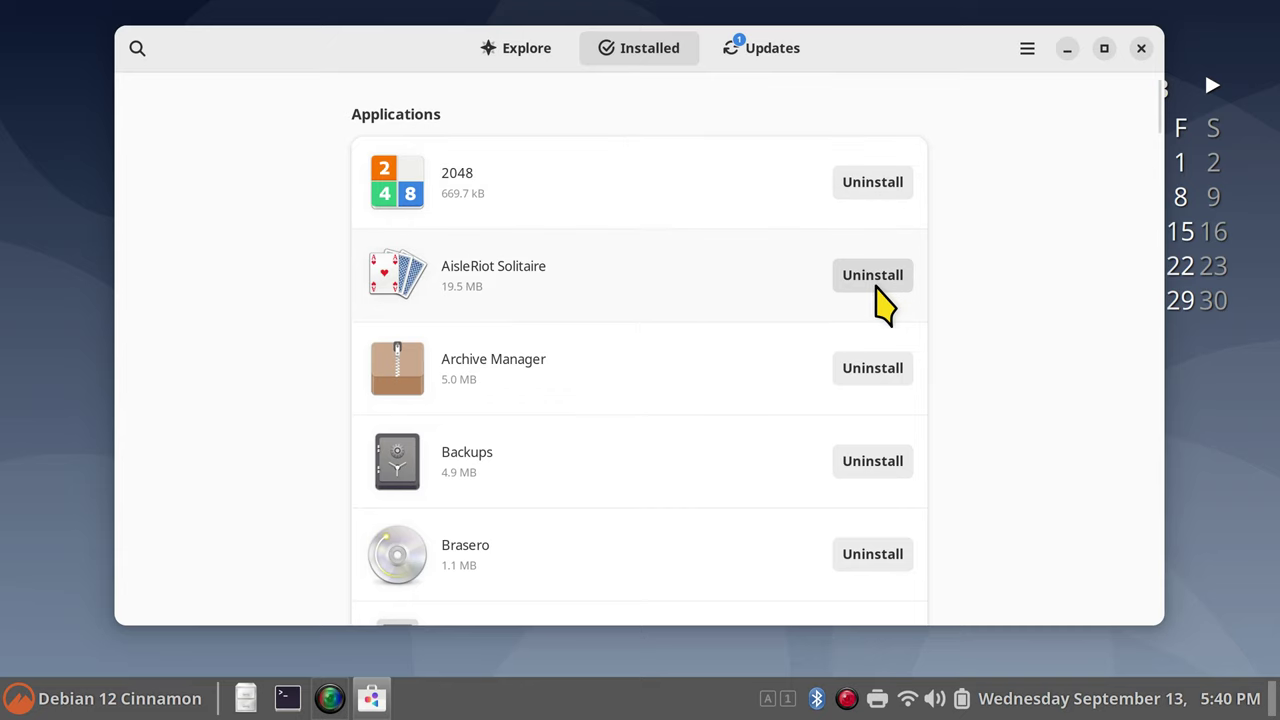
{"action": "left_click", "coordinate": [516, 62]}
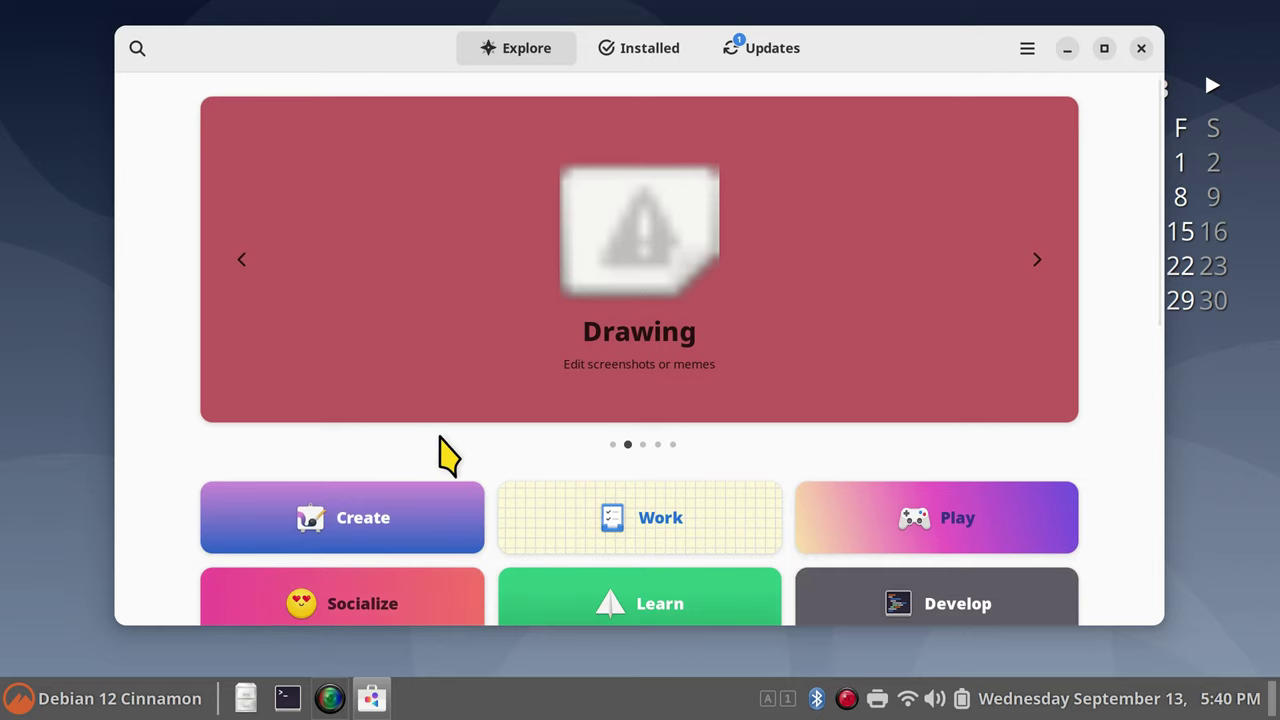
Browse the Create category, view the details of 3D LUT Maker, and return to the category.
{"action": "scroll", "coordinate": [430, 455], "scroll_direction": "down", "scroll_amount": 1}
{"action": "left_click", "coordinate": [363, 455]}
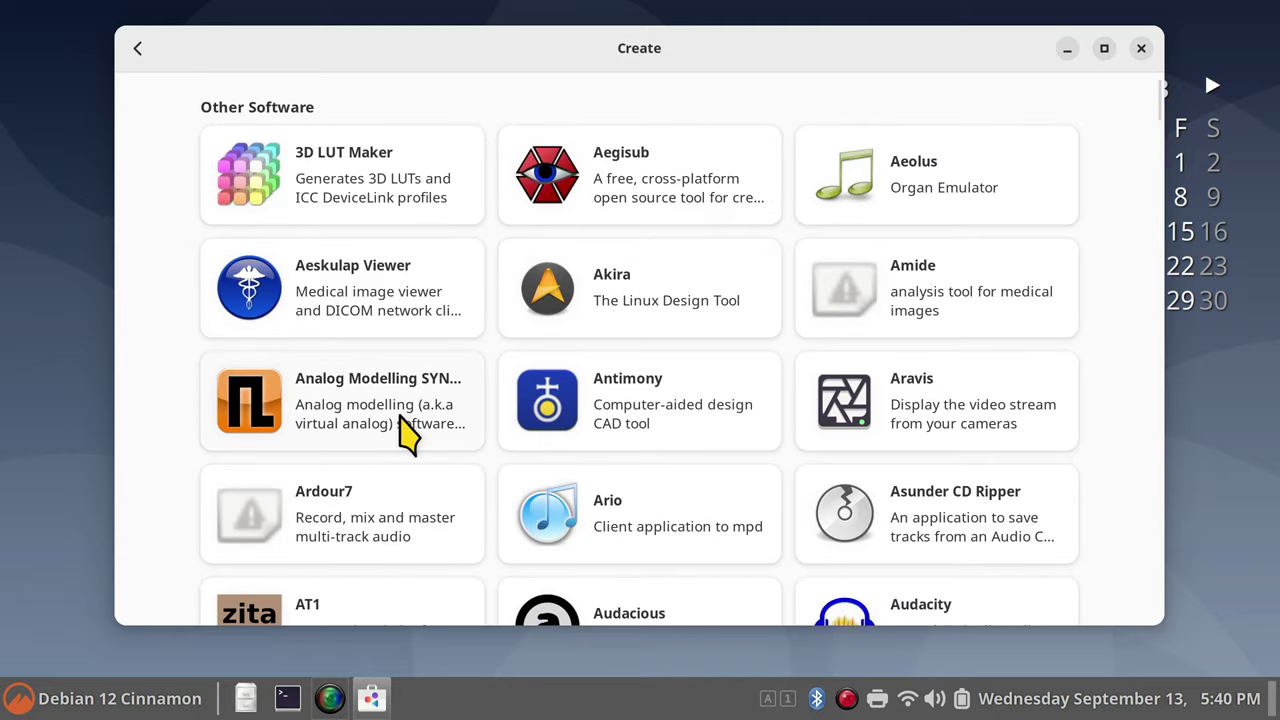
{"action": "left_click", "coordinate": [360, 186]}
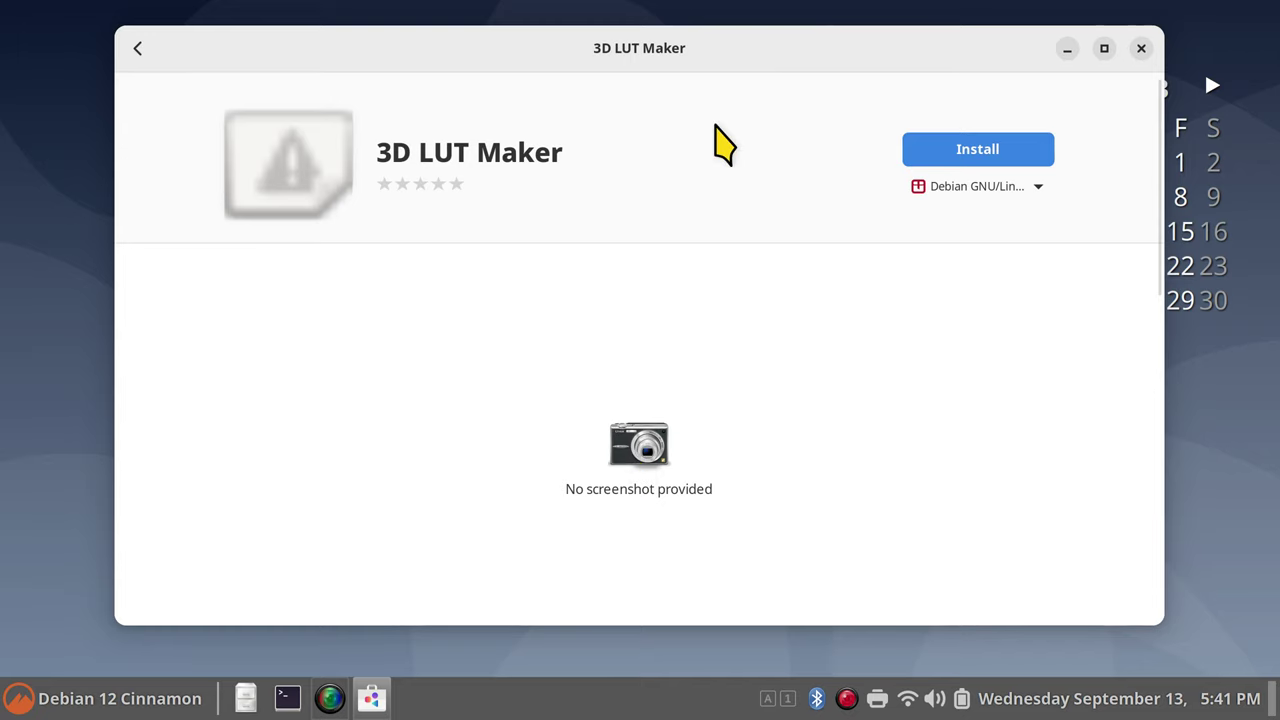
{"action": "left_click", "coordinate": [138, 49]}
Open Audacity's page in the Create category and examine its second screenshot and details in a maximized window.
{"action": "scroll", "coordinate": [540, 270], "scroll_direction": "down", "scroll_amount": 1}
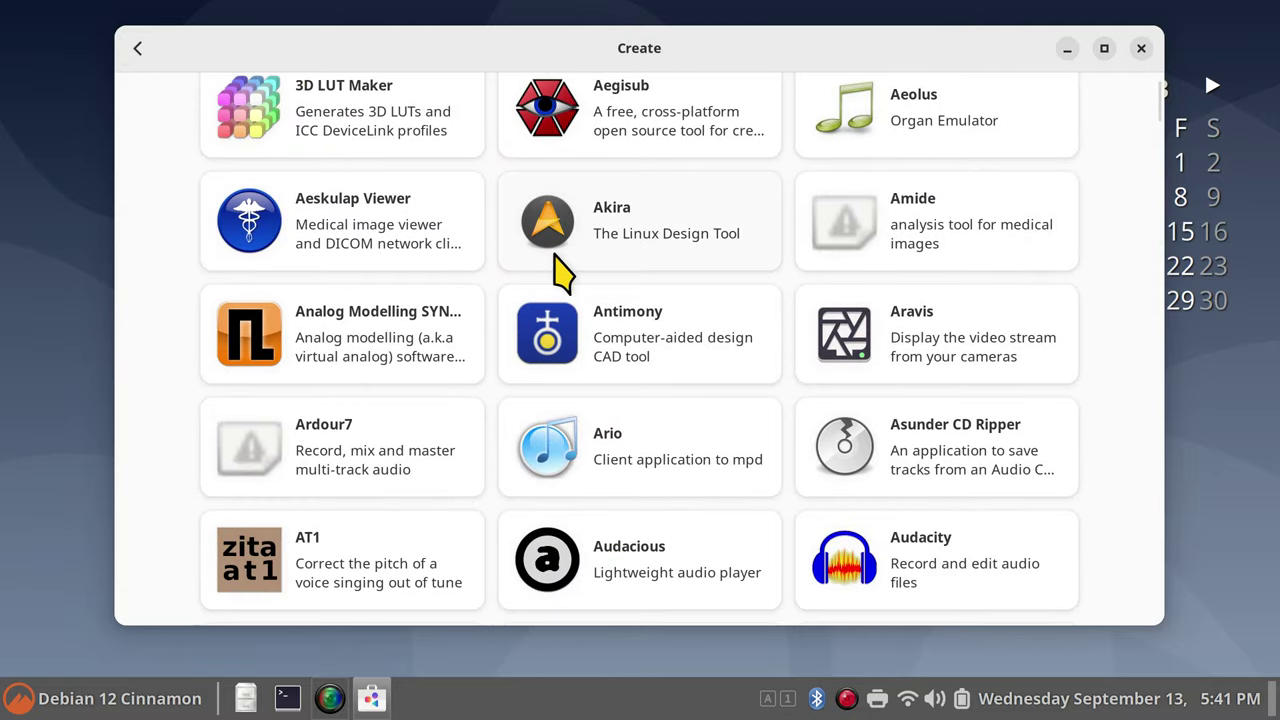
{"action": "left_click", "coordinate": [932, 580]}
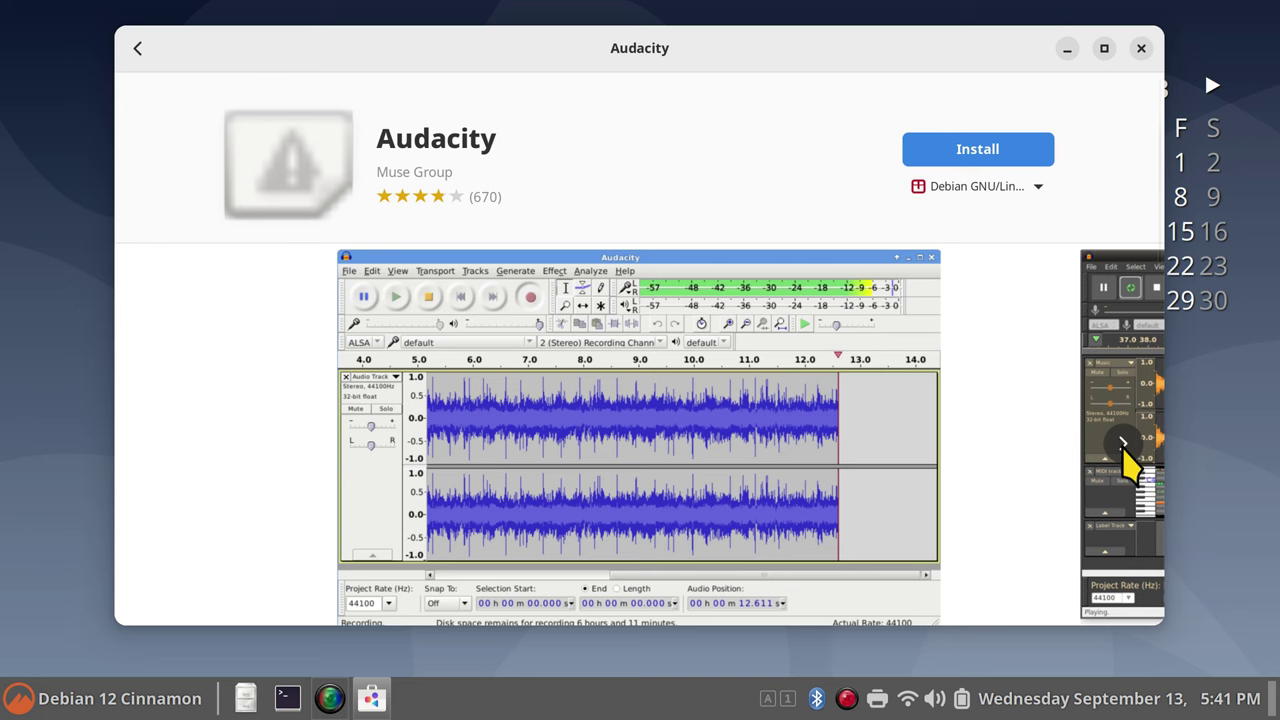
{"action": "left_click", "coordinate": [1122, 444]}
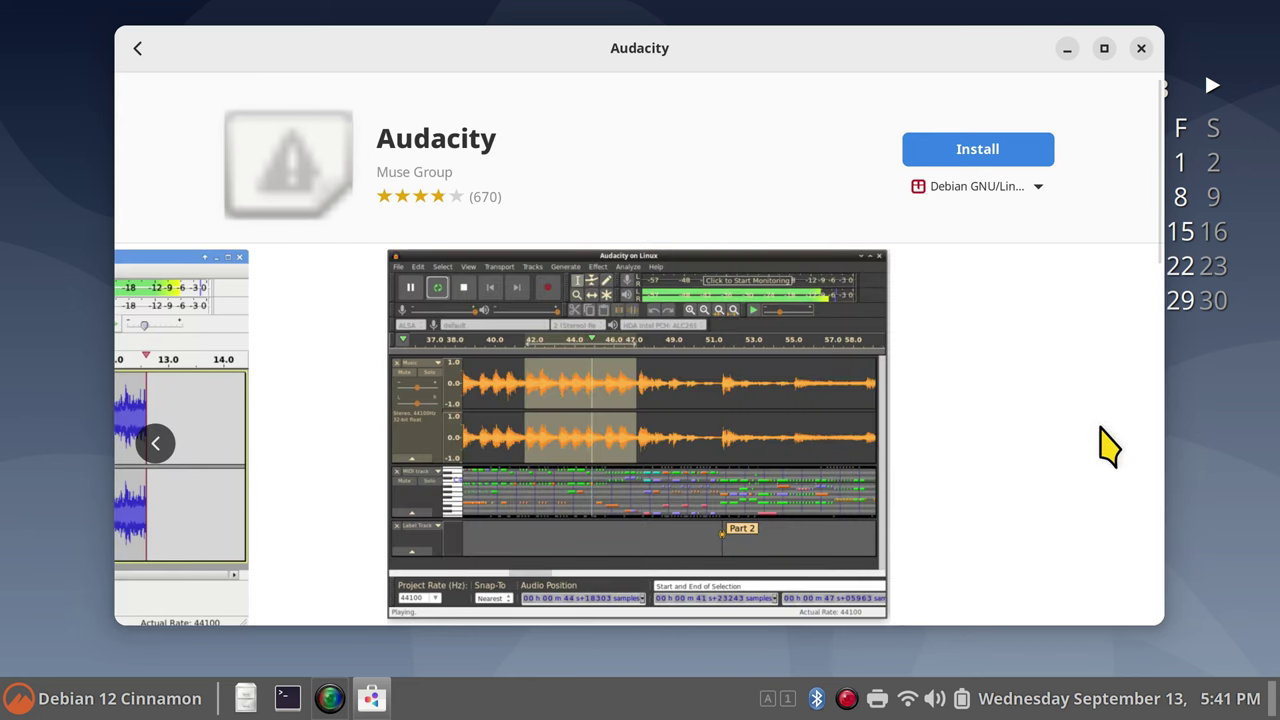
{"action": "double_click", "coordinate": [880, 55]}
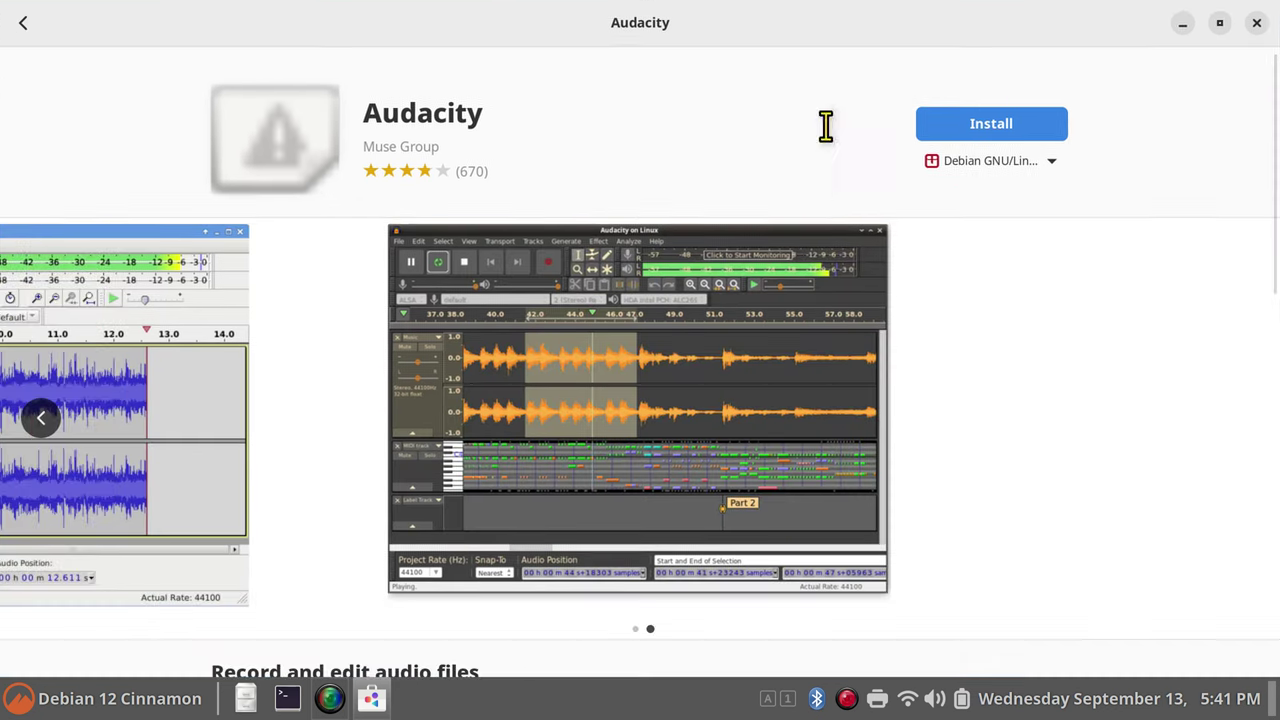
{"action": "scroll", "coordinate": [1005, 360], "scroll_direction": "down", "scroll_amount": 5}
{"action": "scroll", "coordinate": [1006, 330], "scroll_direction": "down", "scroll_amount": 5}
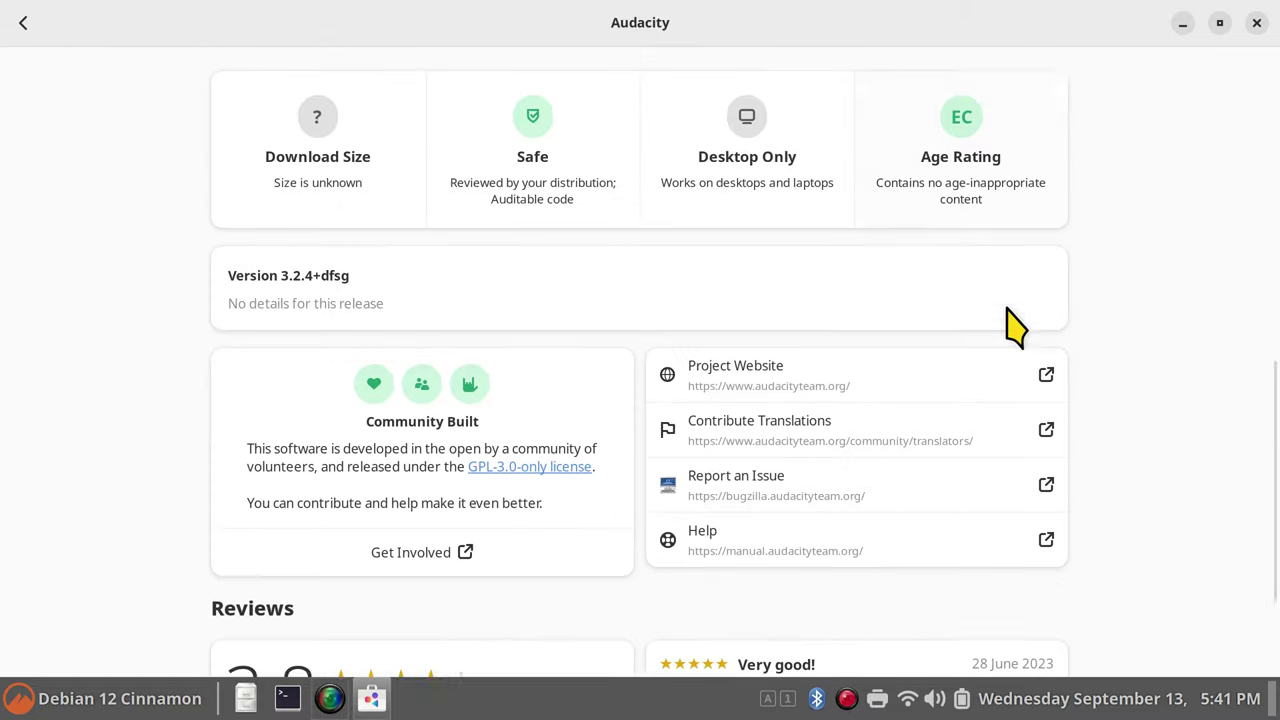
{"action": "scroll", "coordinate": [985, 400], "scroll_direction": "up", "scroll_amount": 10}
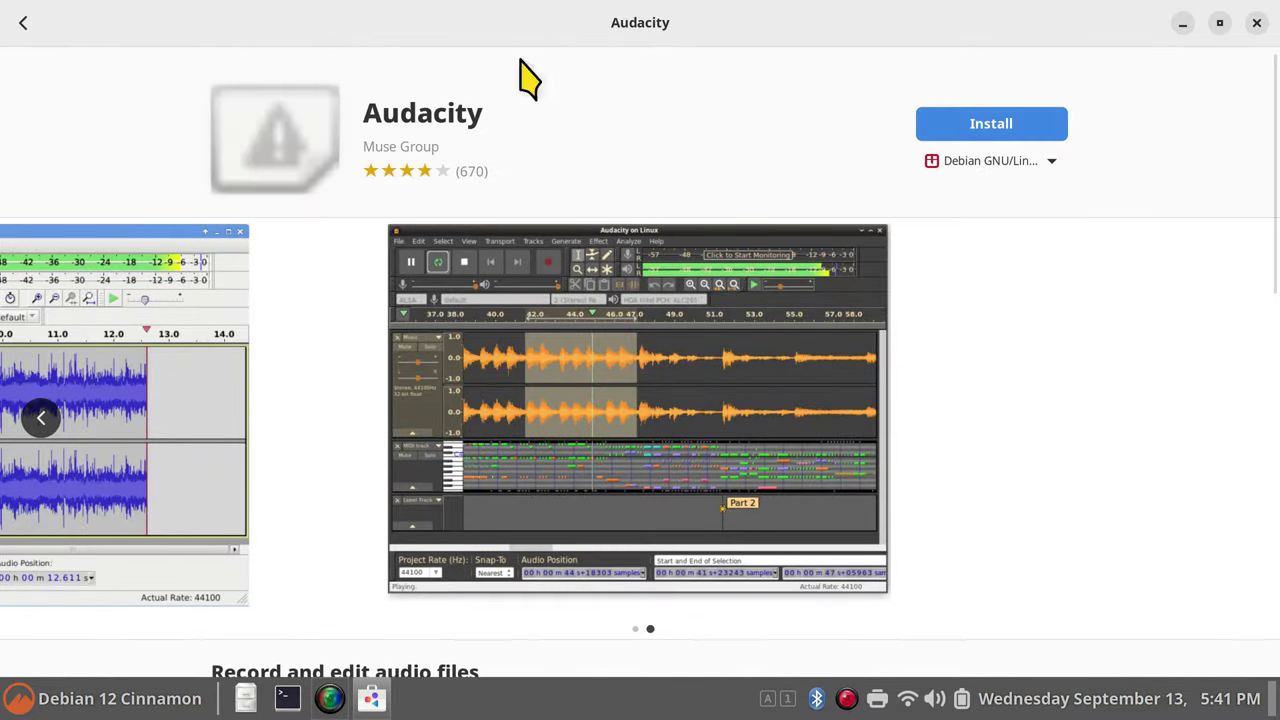
Return to the Explore page, search for "gimp", and open the GNU Image Manipulation Program's details.
{"action": "left_click", "coordinate": [24, 22]}
{"action": "left_click", "coordinate": [23, 22]}
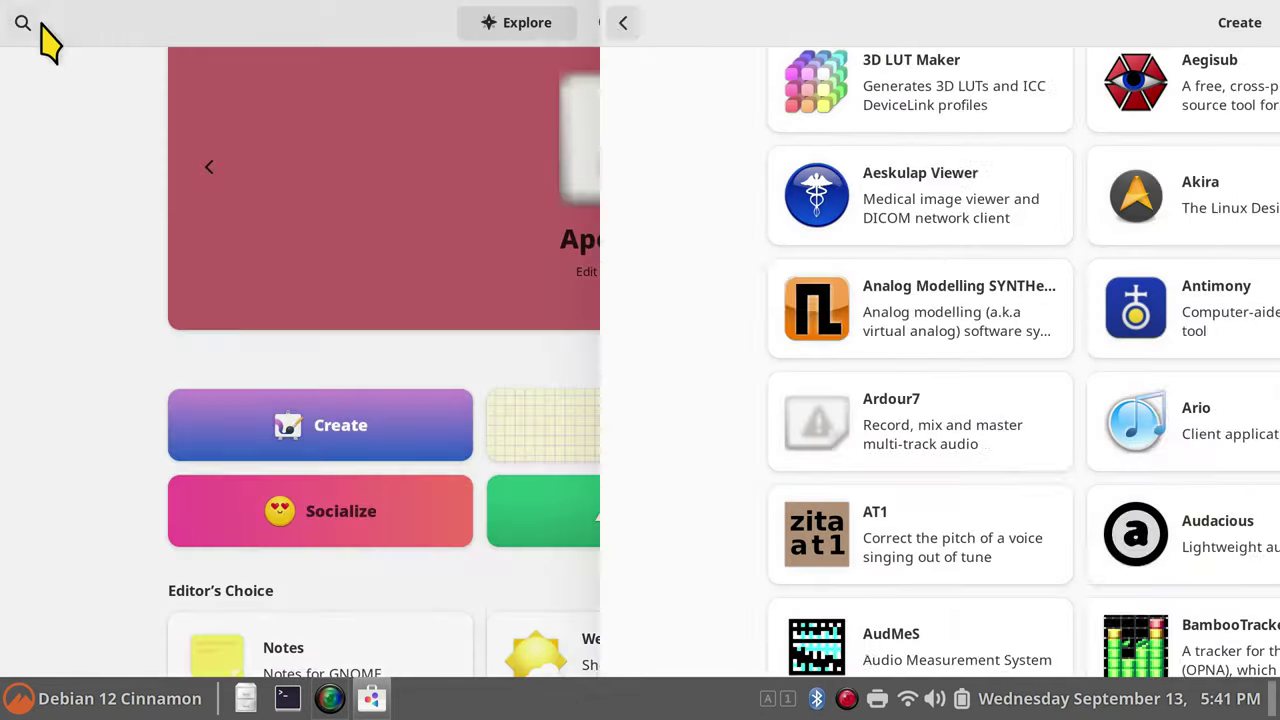
{"action": "left_click", "coordinate": [18, 22]}
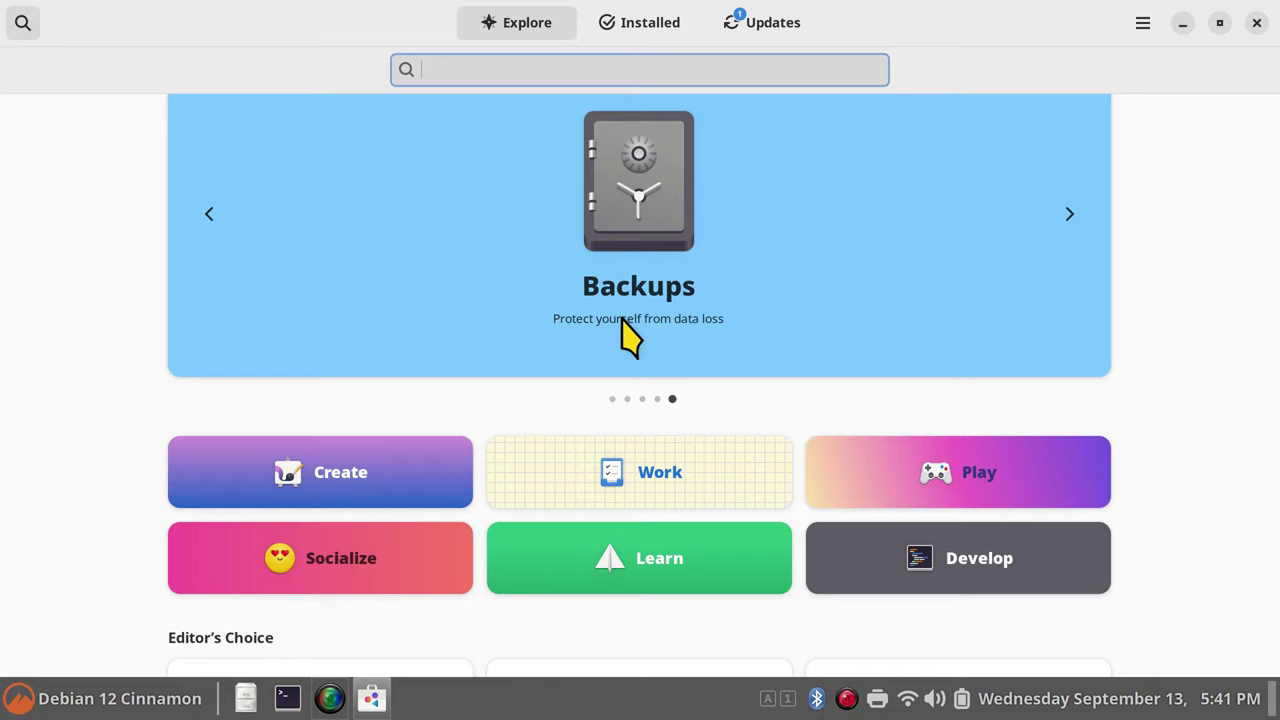
{"action": "type", "text": "gimp"}
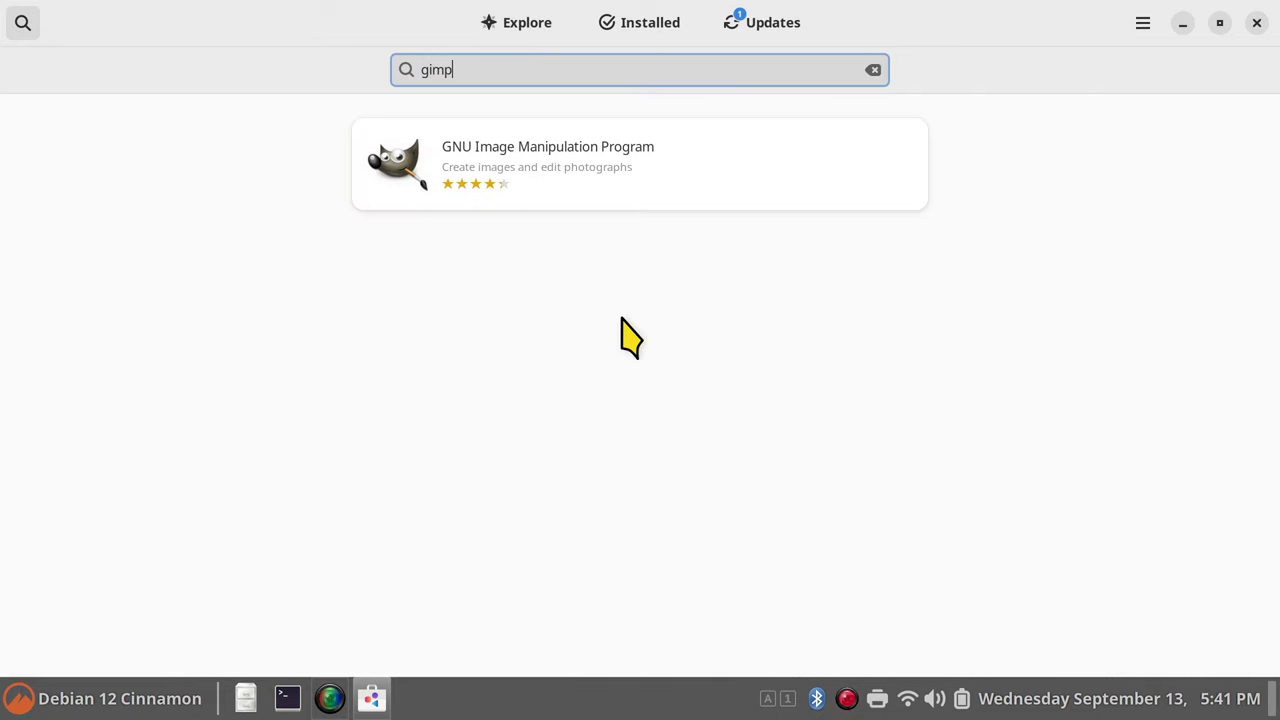
{"action": "left_click", "coordinate": [531, 160]}
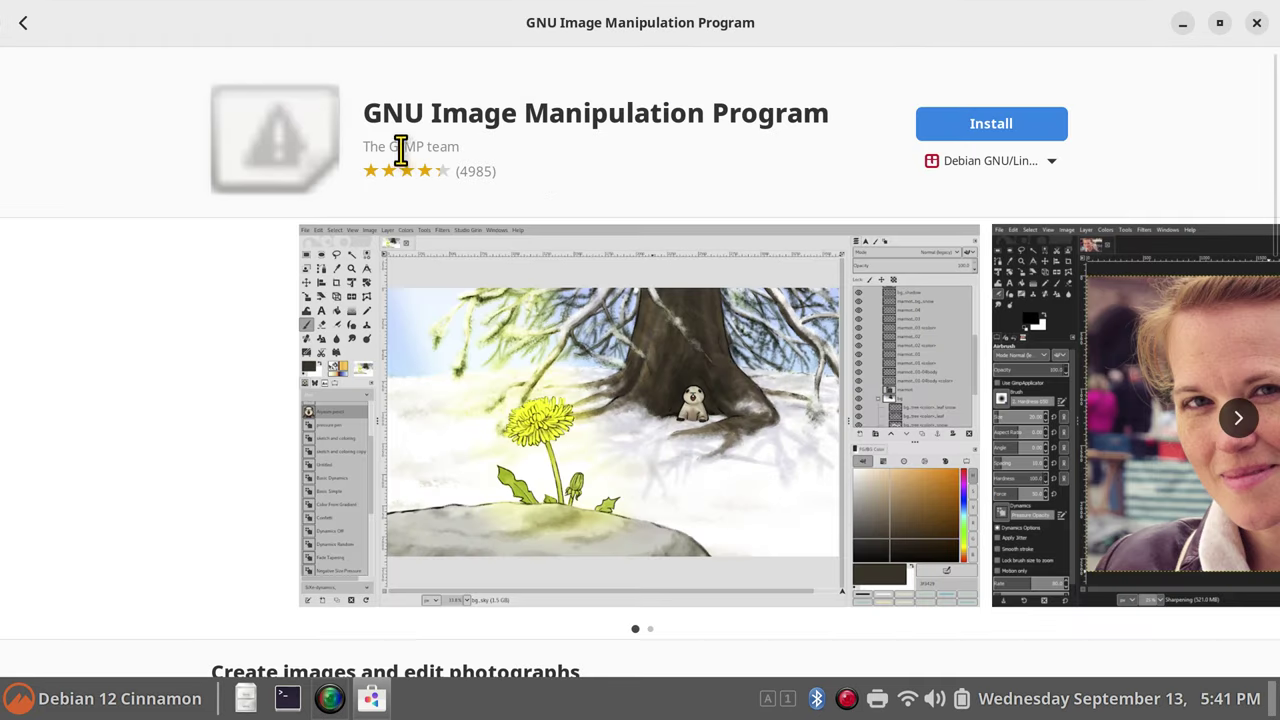
Examine the screenshots and details of the GNU Image Manipulation Program, and return to the Explore page.
{"action": "left_click", "coordinate": [1236, 418]}
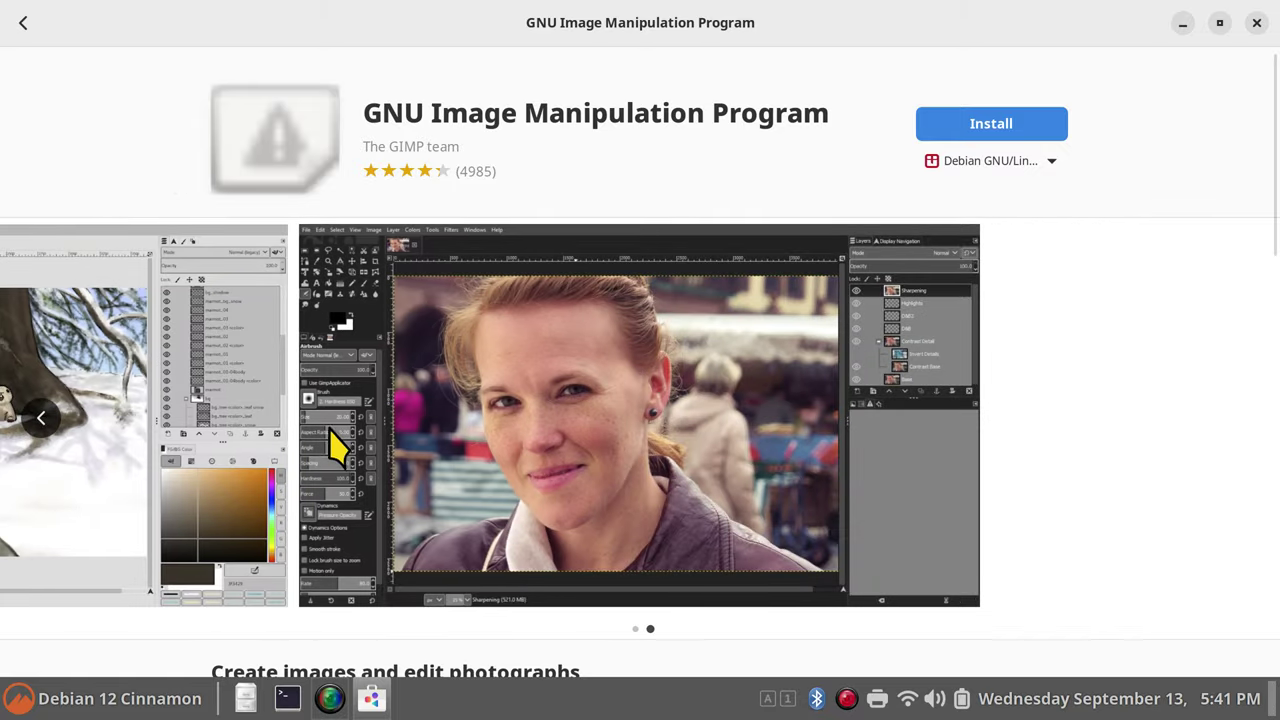
{"action": "left_click", "coordinate": [42, 420]}
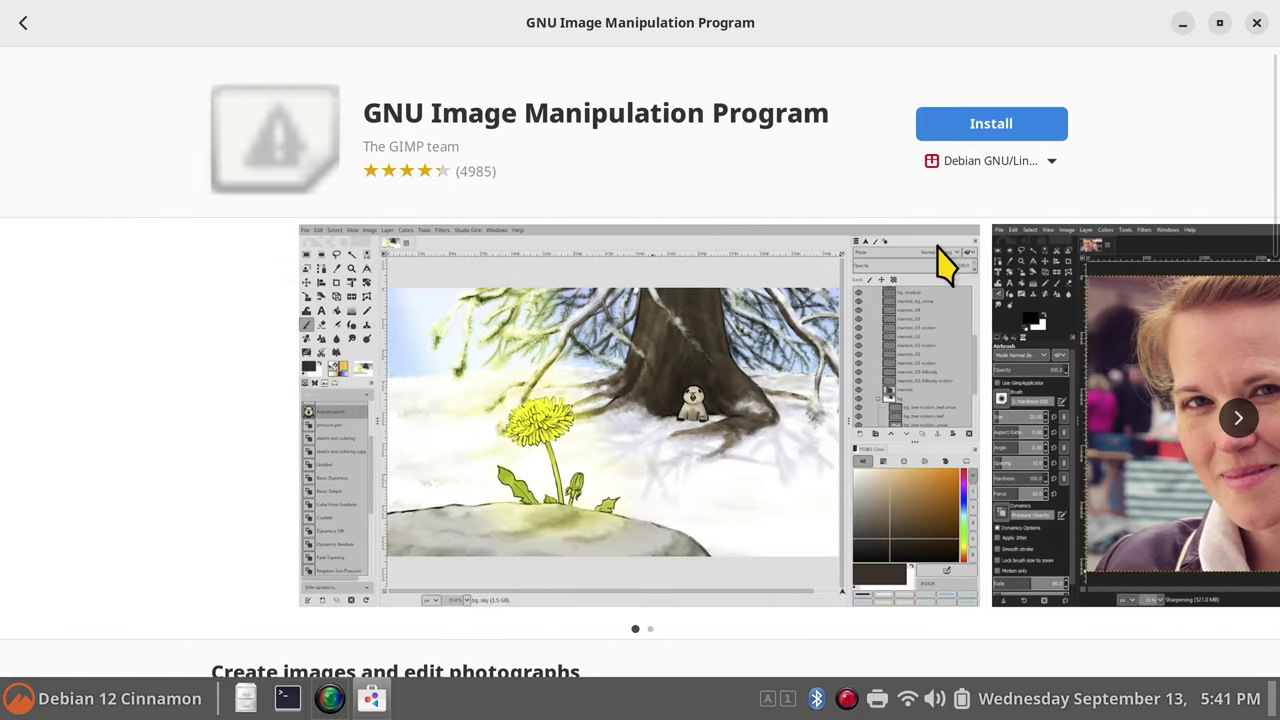
{"action": "scroll", "coordinate": [486, 429], "scroll_direction": "down", "scroll_amount": 15}
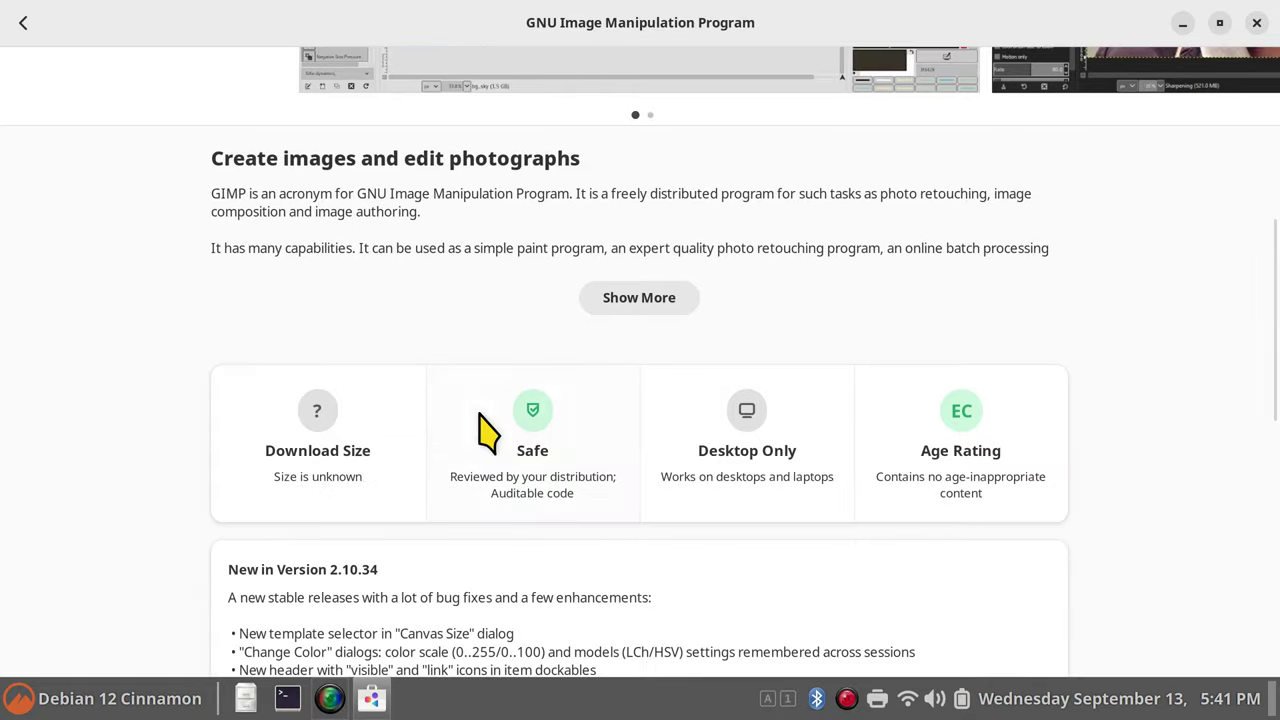
{"action": "scroll", "coordinate": [486, 429], "scroll_direction": "down", "scroll_amount": 5}
{"action": "scroll", "coordinate": [514, 429], "scroll_direction": "up", "scroll_amount": 20}
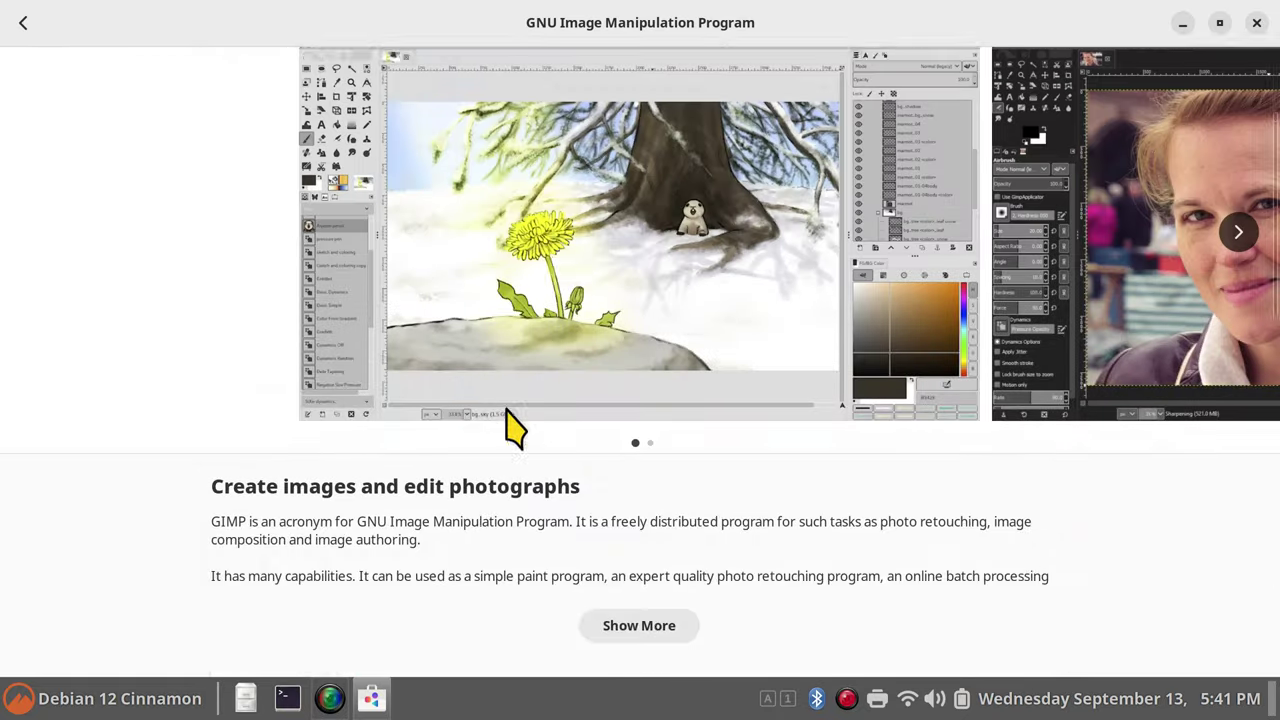
{"action": "left_click", "coordinate": [23, 22]}
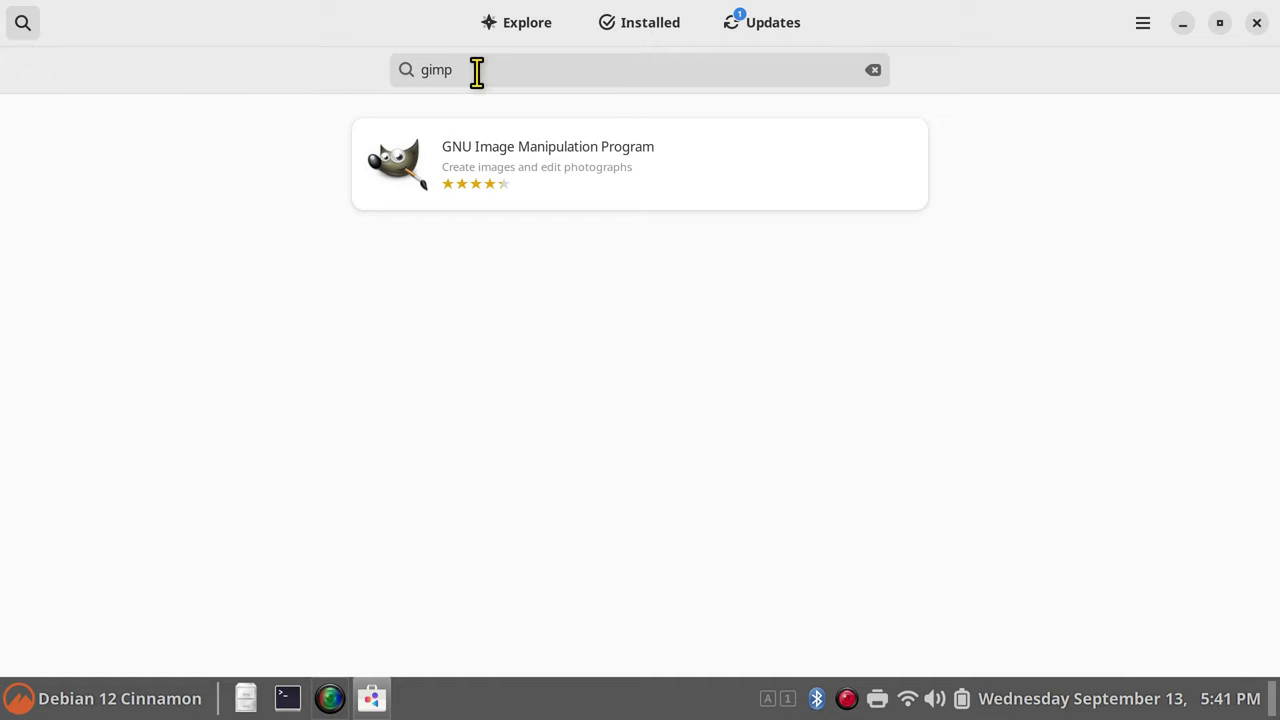
{"action": "left_click", "coordinate": [490, 22]}
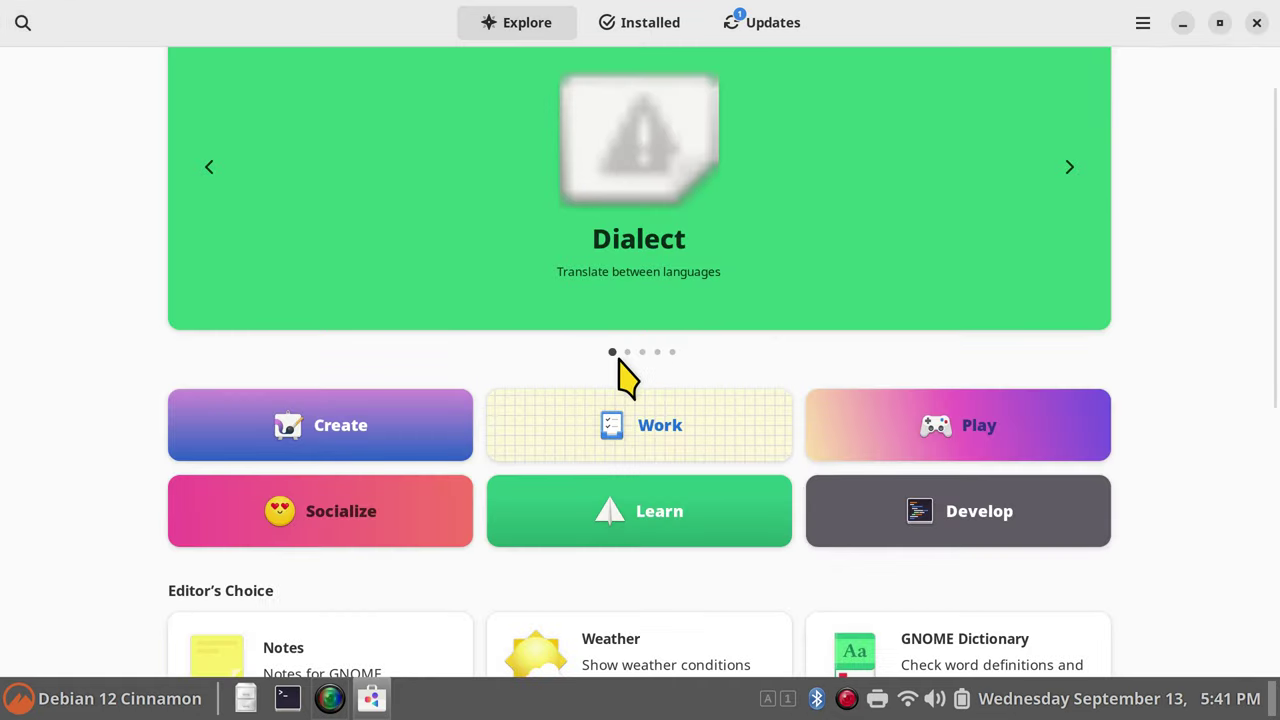
Browse the Editor's Choice apps, view the details of Calendar, and return to the beginning of the Explore page.
{"action": "scroll", "coordinate": [625, 378], "scroll_direction": "down", "scroll_amount": 3}
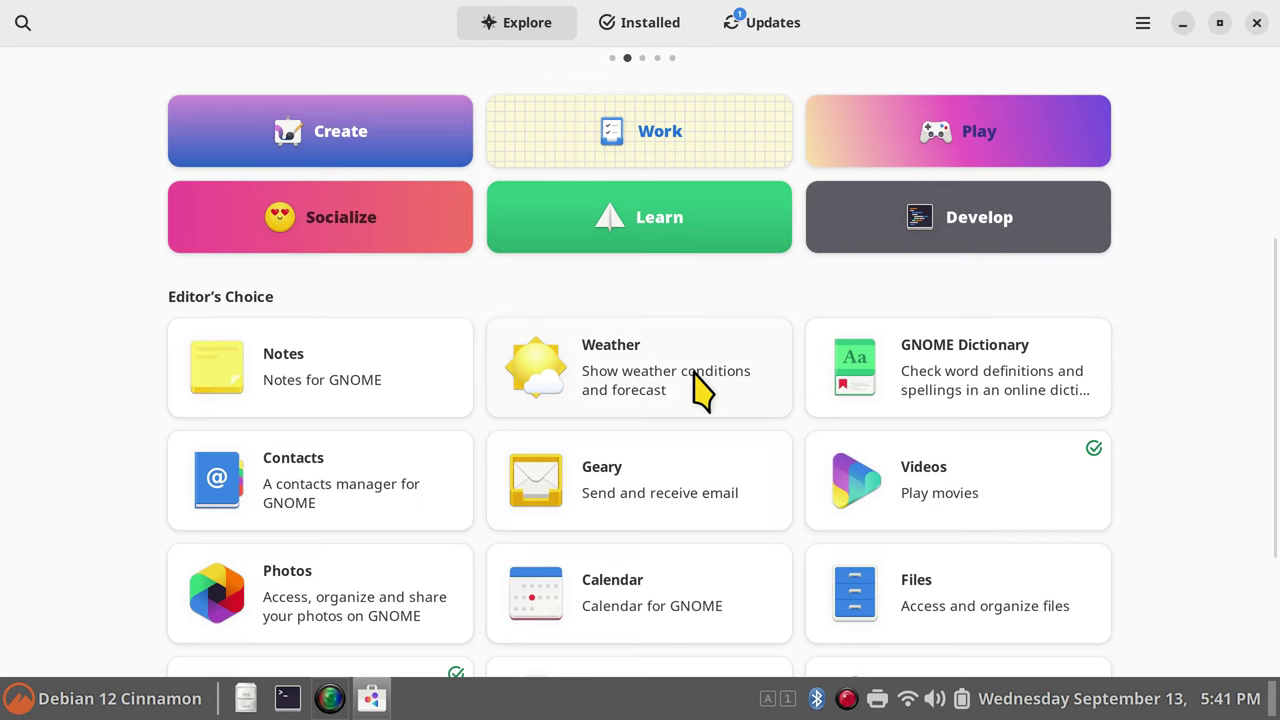
{"action": "scroll", "coordinate": [700, 390], "scroll_direction": "down", "scroll_amount": 2}
{"action": "left_click", "coordinate": [657, 443]}
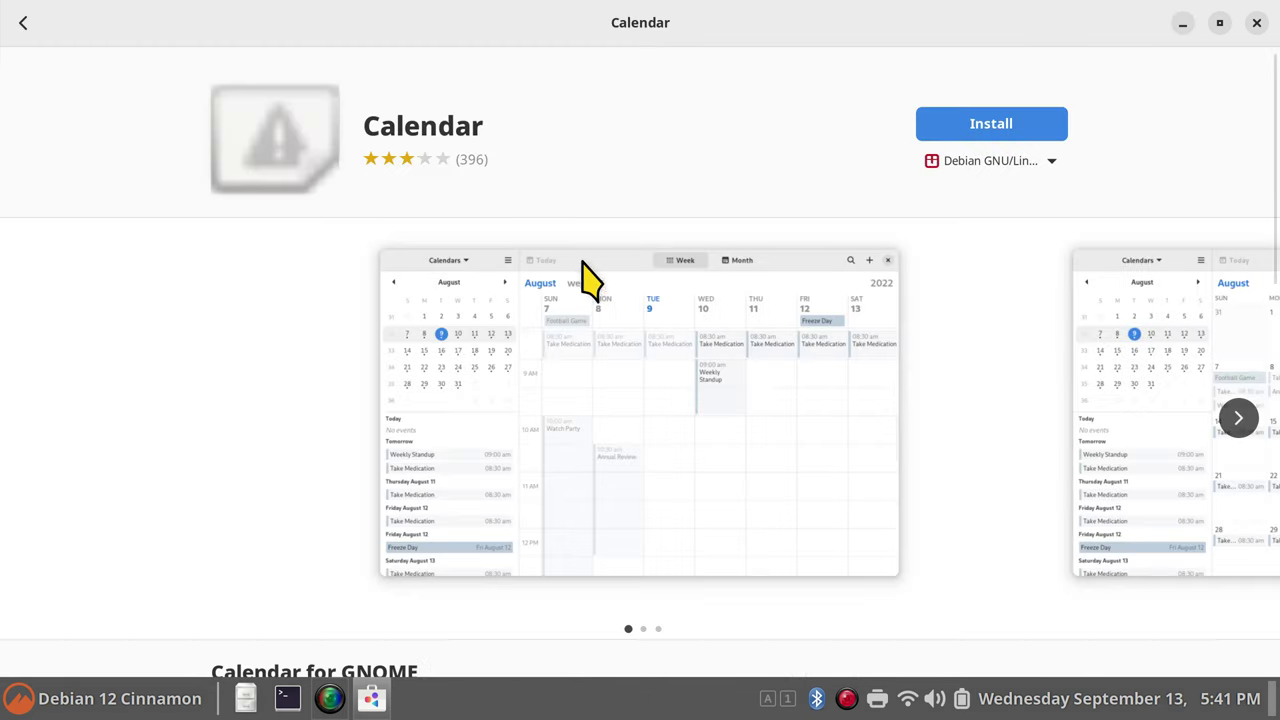
{"action": "left_click", "coordinate": [24, 24]}
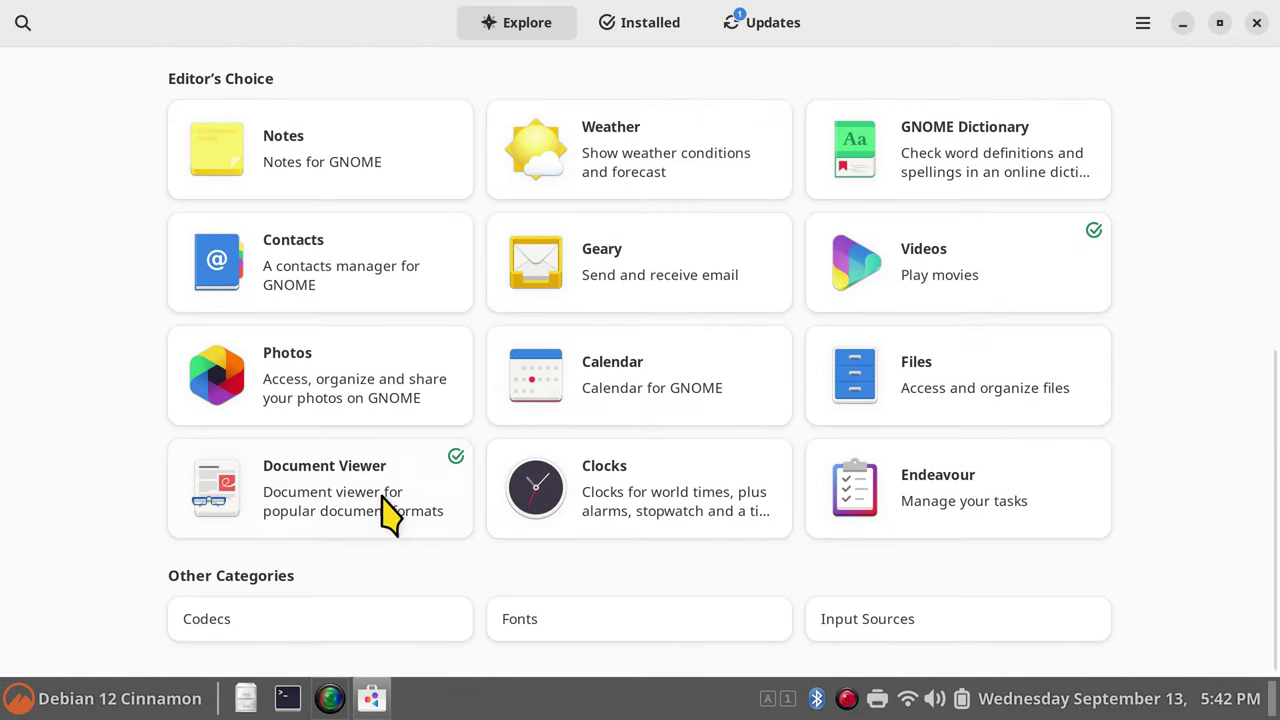
{"action": "scroll", "coordinate": [368, 298], "scroll_direction": "up", "scroll_amount": 3}
{"action": "scroll", "coordinate": [371, 300], "scroll_direction": "down", "scroll_amount": 3}
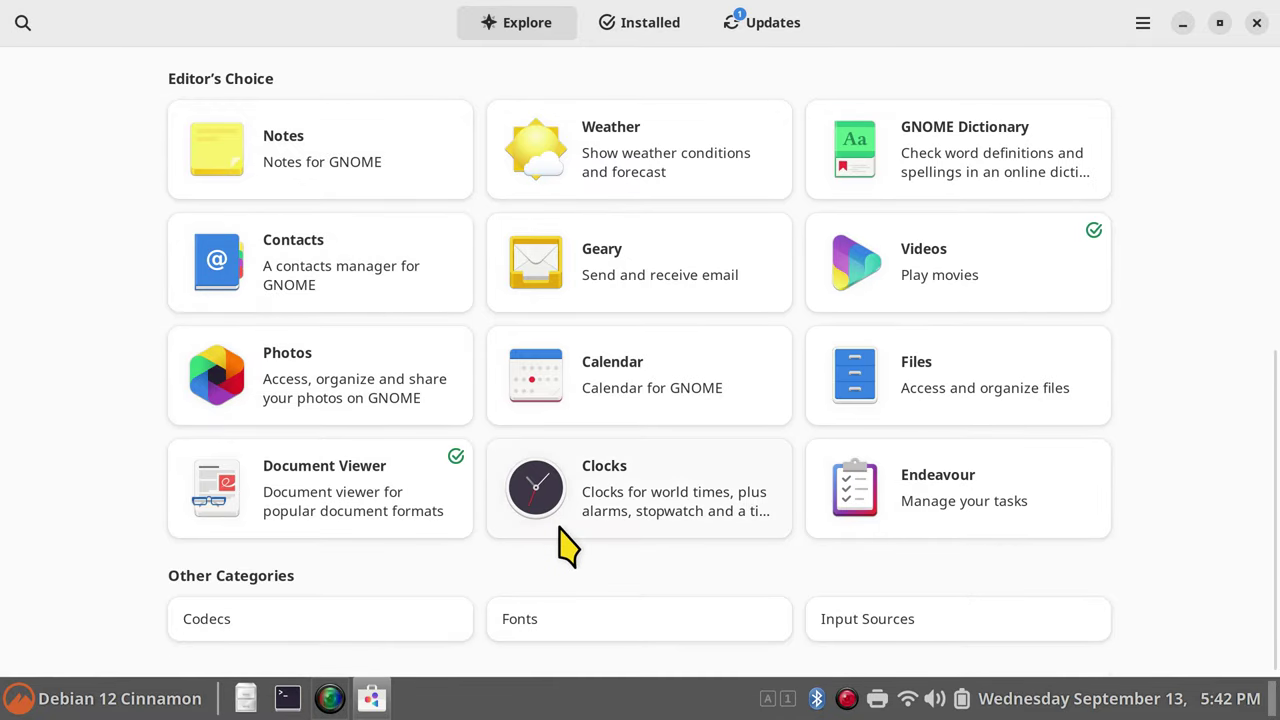
{"action": "scroll", "coordinate": [566, 543], "scroll_direction": "up", "scroll_amount": 5}
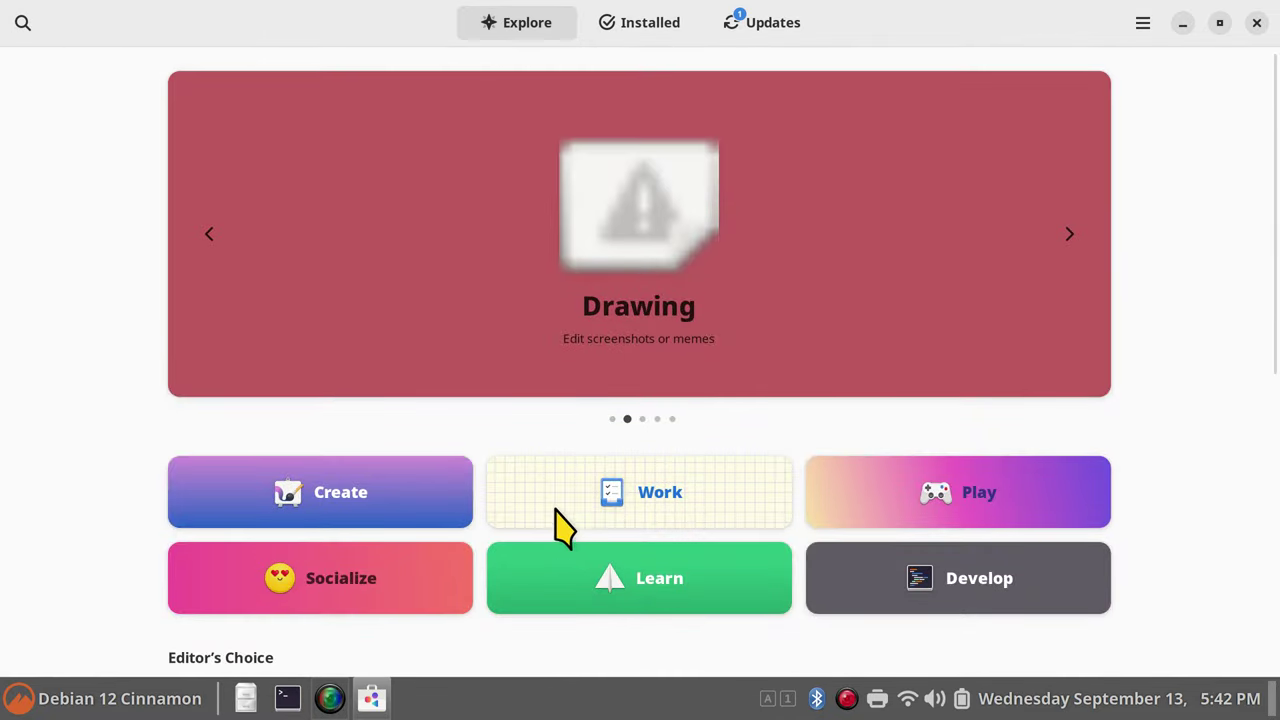
View the details of the installed Cheese app in the Create category, and return to the Explore page.
{"action": "left_click", "coordinate": [337, 505]}
{"action": "scroll", "coordinate": [790, 312], "scroll_direction": "down", "scroll_amount": 10}
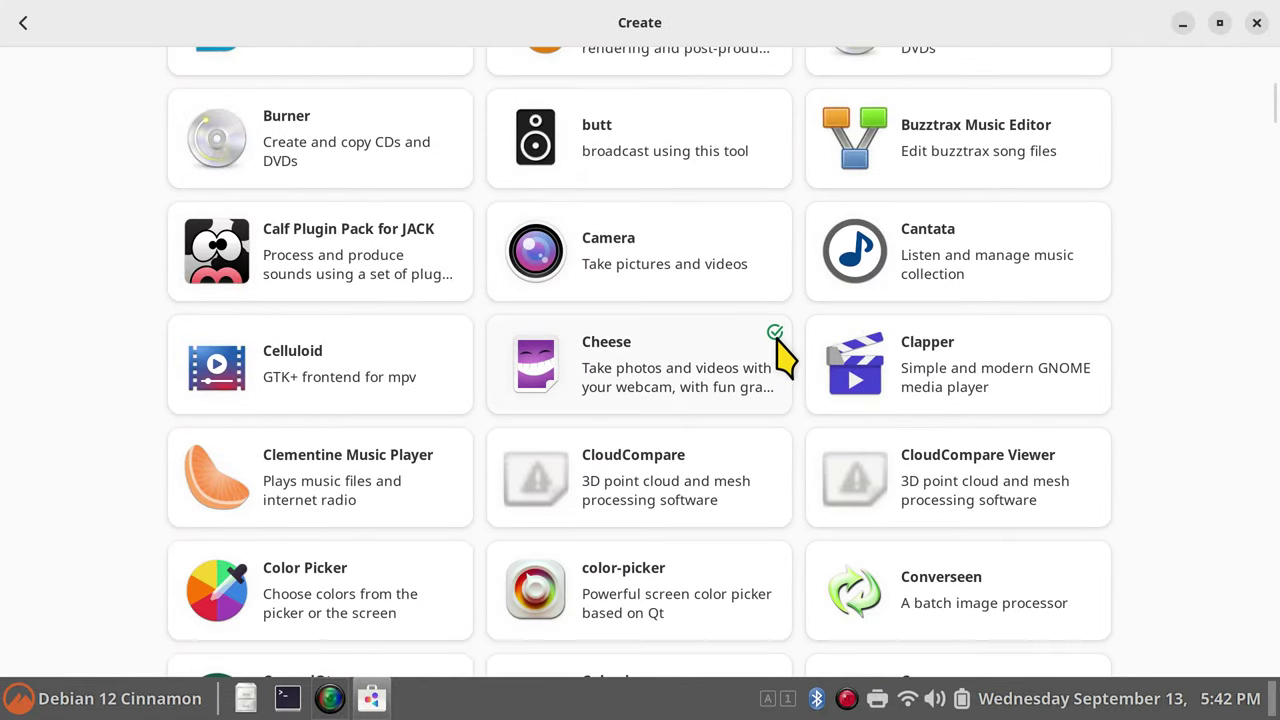
{"action": "left_click", "coordinate": [692, 358]}
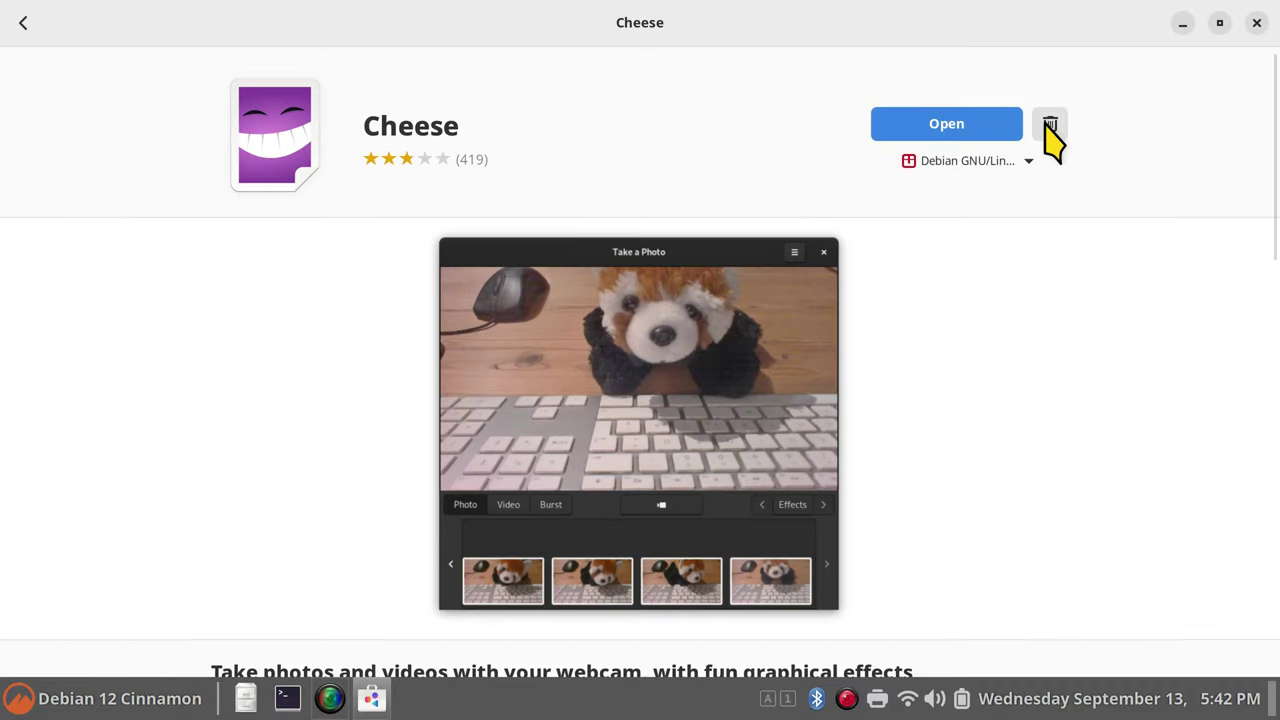
{"action": "left_click", "coordinate": [22, 23]}
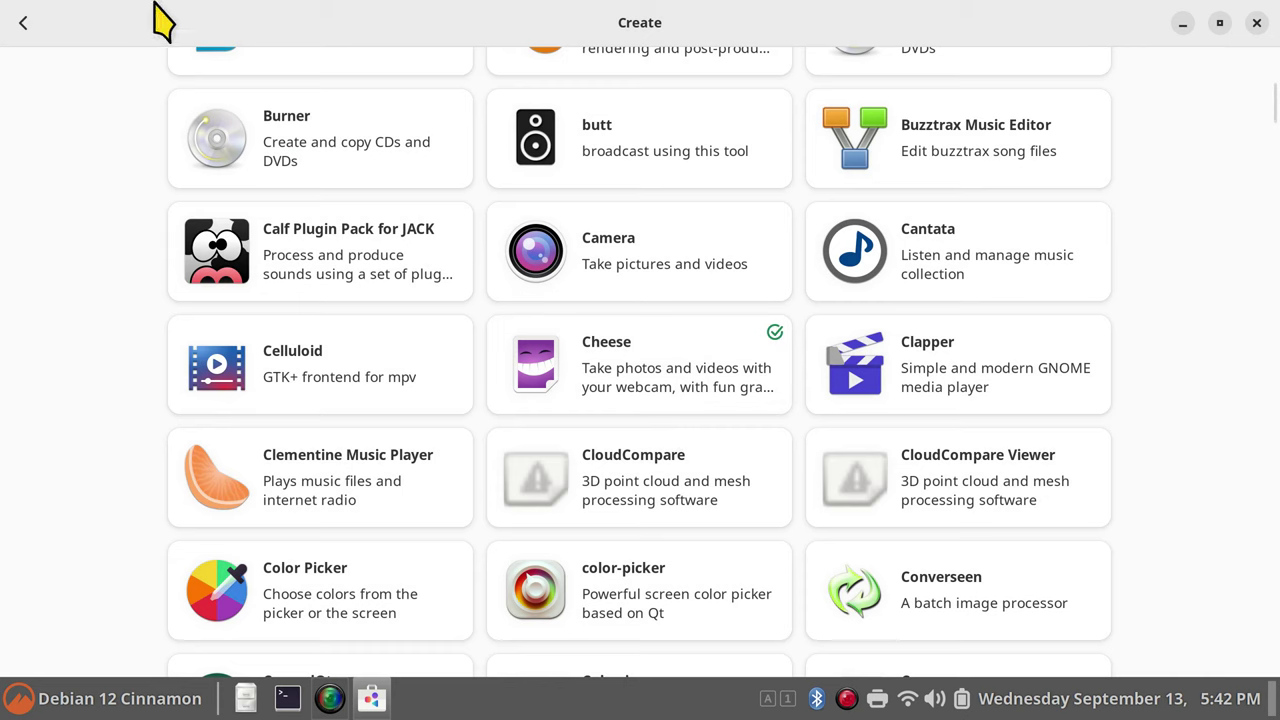
{"action": "left_click", "coordinate": [26, 22]}
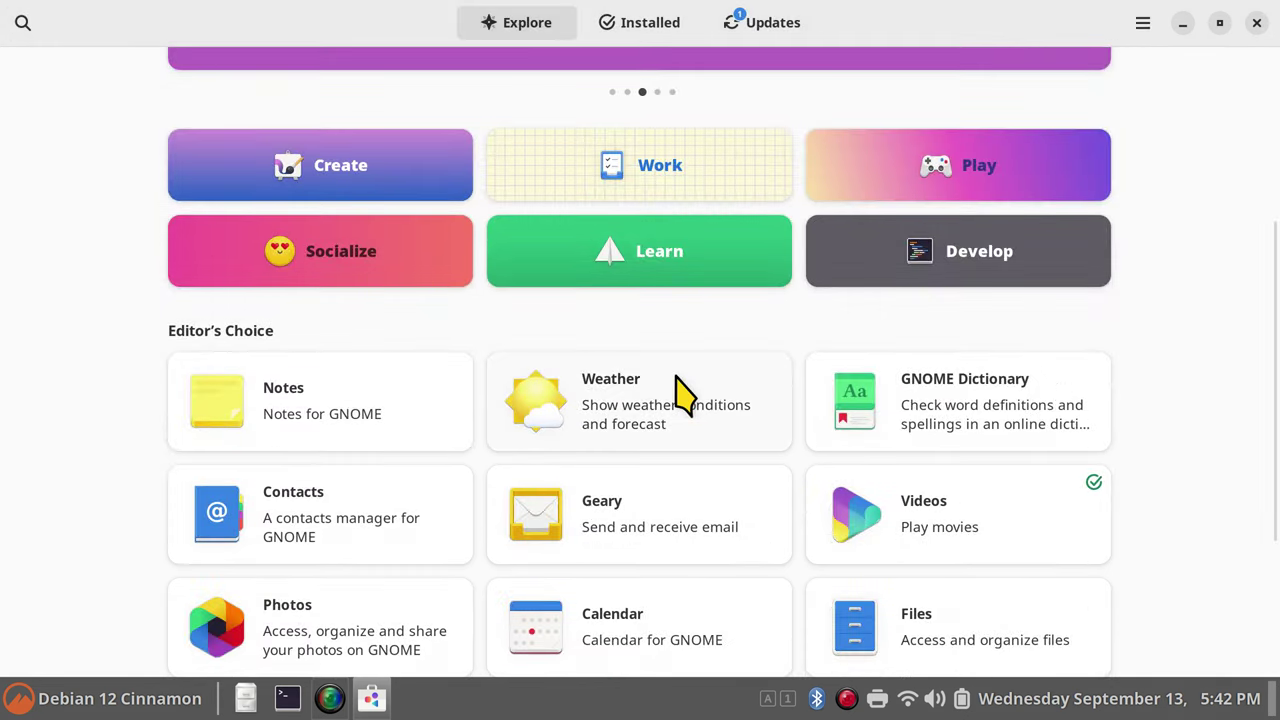
View the About Software information and the main menu's options, and close the Software application.
{"action": "left_click", "coordinate": [1143, 22]}
{"action": "left_click", "coordinate": [1123, 138]}
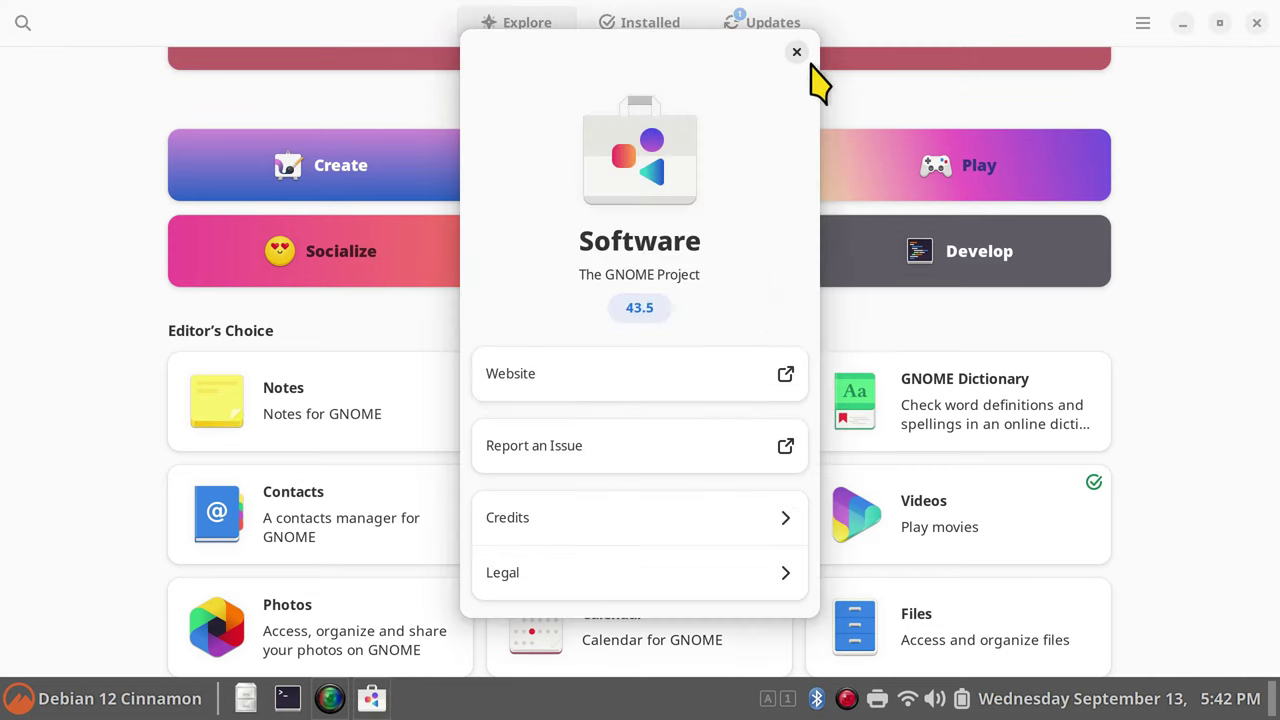
{"action": "left_click", "coordinate": [797, 52]}
{"action": "left_click", "coordinate": [1143, 24]}
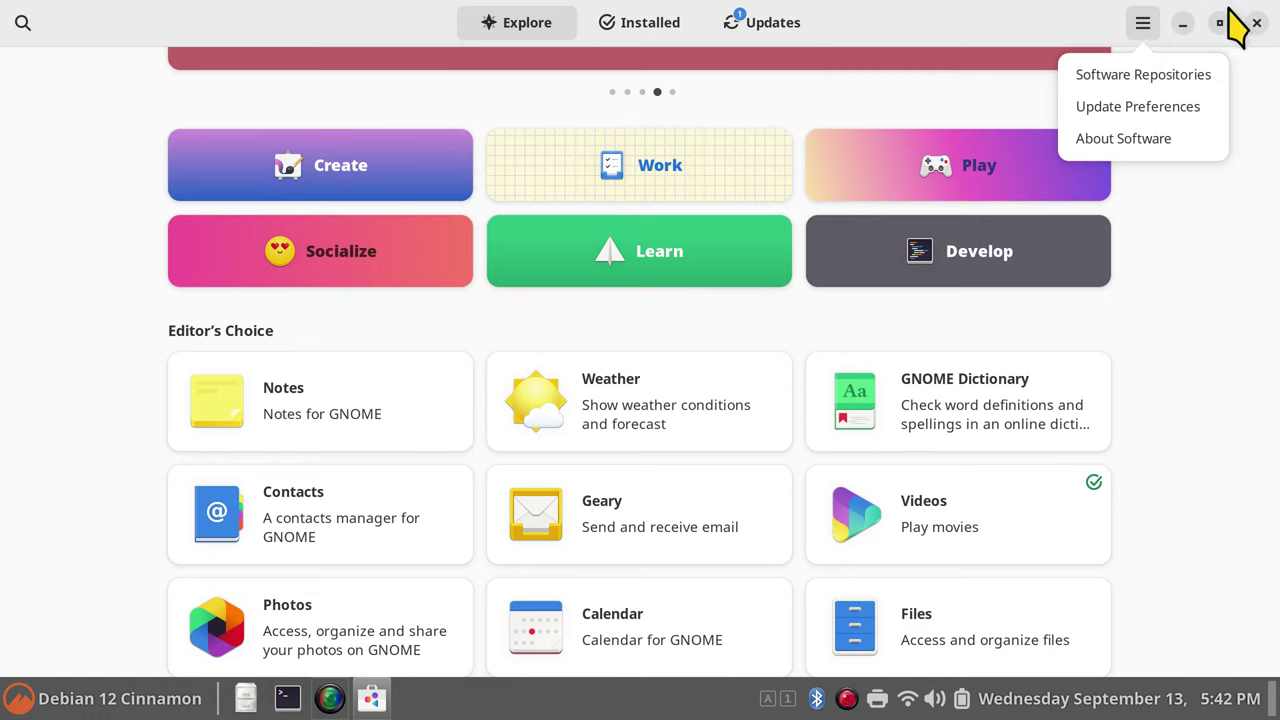
{"action": "left_click", "coordinate": [1256, 22]}
{"action": "left_click", "coordinate": [1256, 22]}
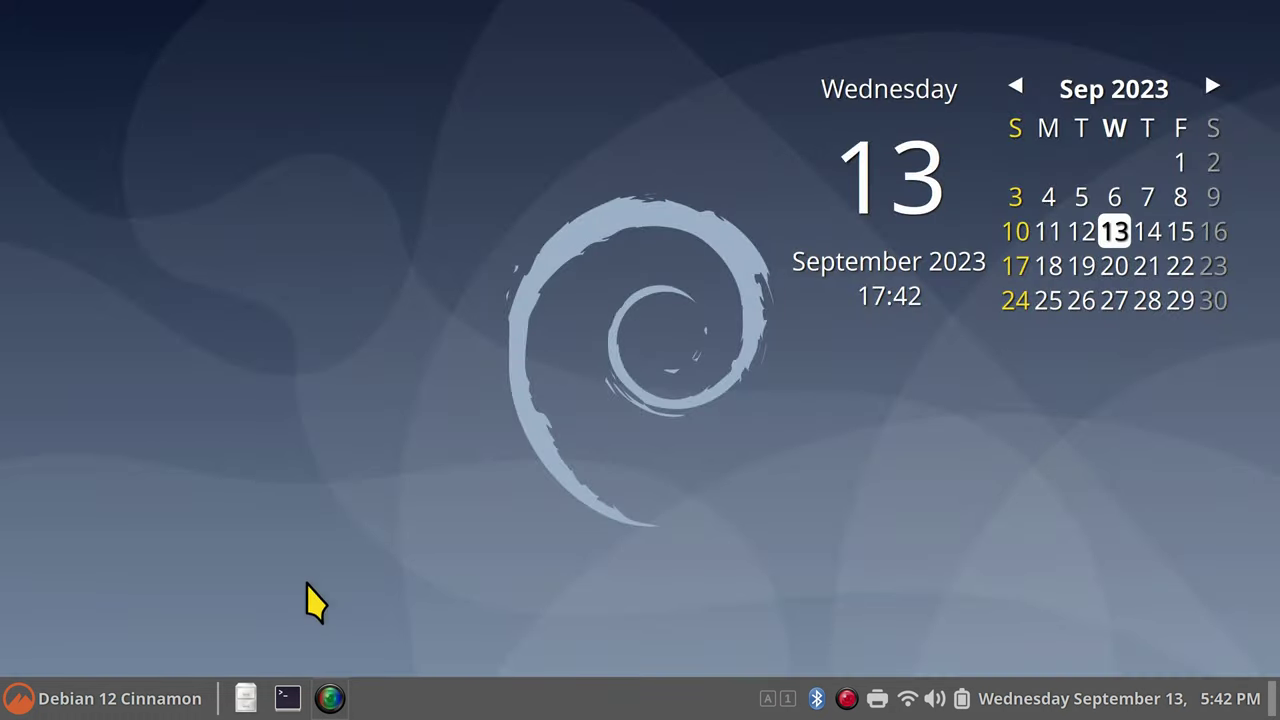
Switch to the root account in a new terminal with su and the root password, and close the terminal.
{"action": "left_click", "coordinate": [50, 712]}
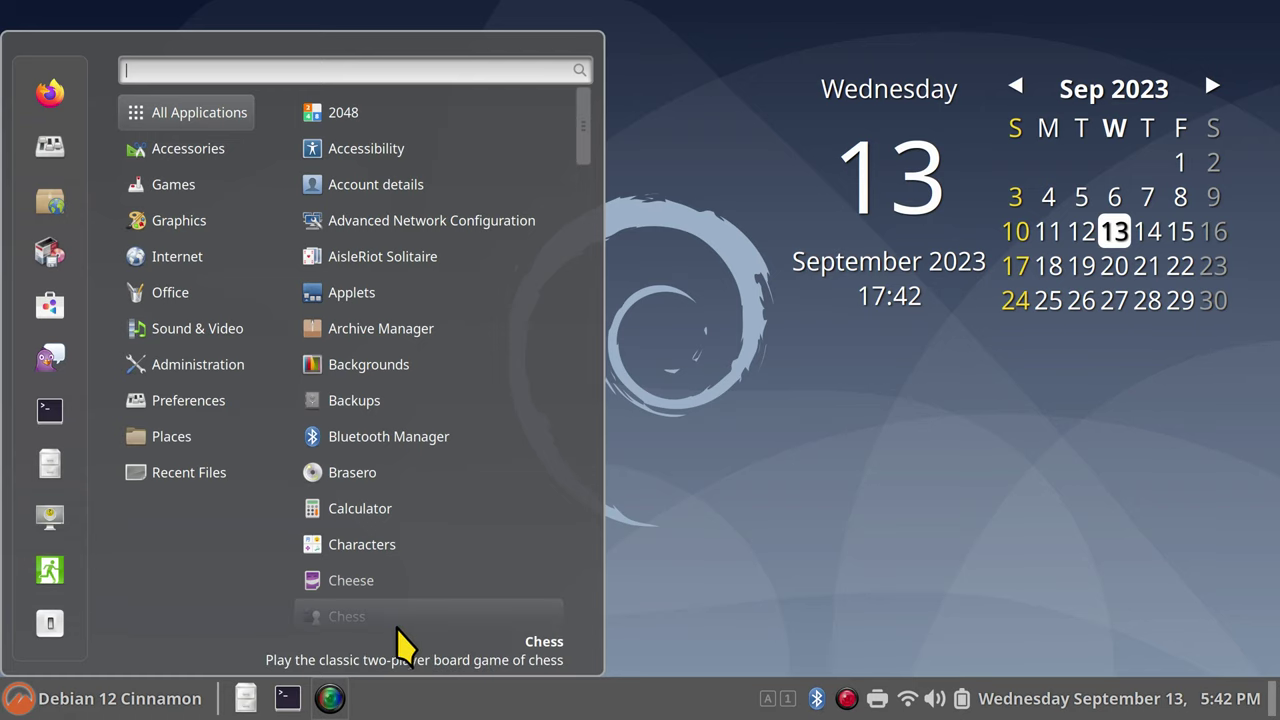
{"action": "left_click", "coordinate": [50, 410]}
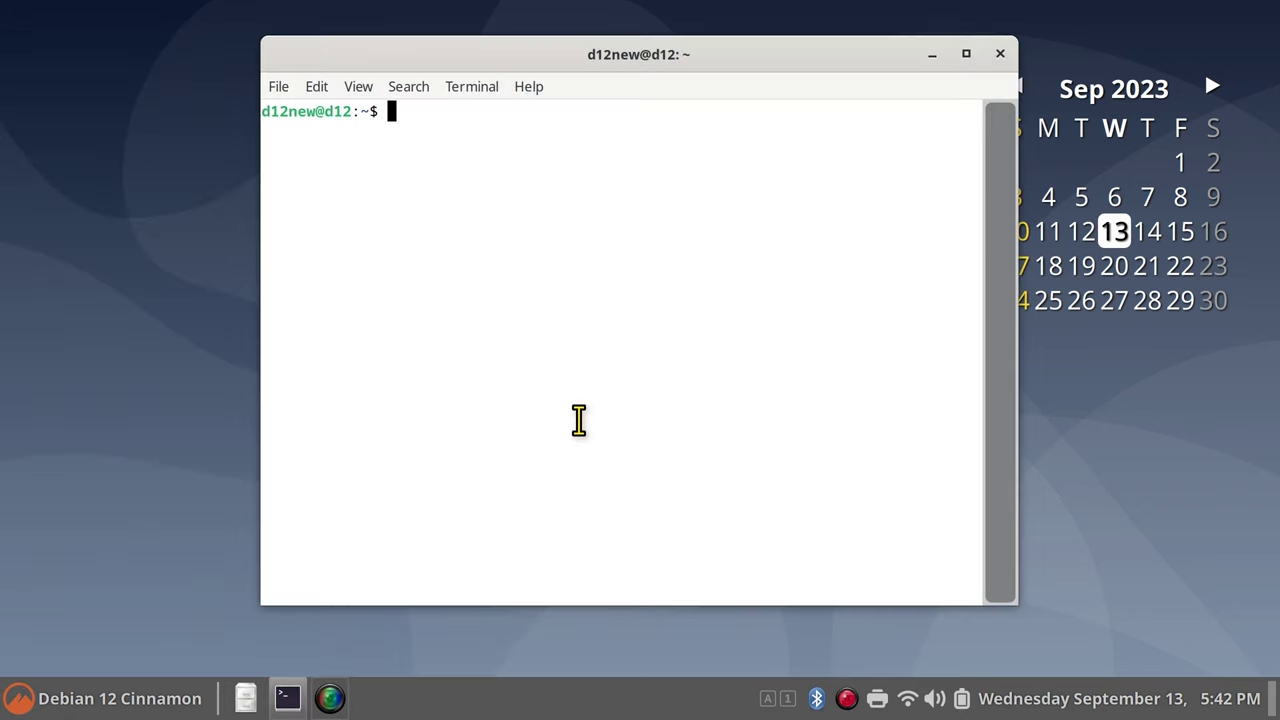
{"action": "type", "text": "su"}
{"action": "key", "text": "Return"}
{"action": "key", "text": "Return"}
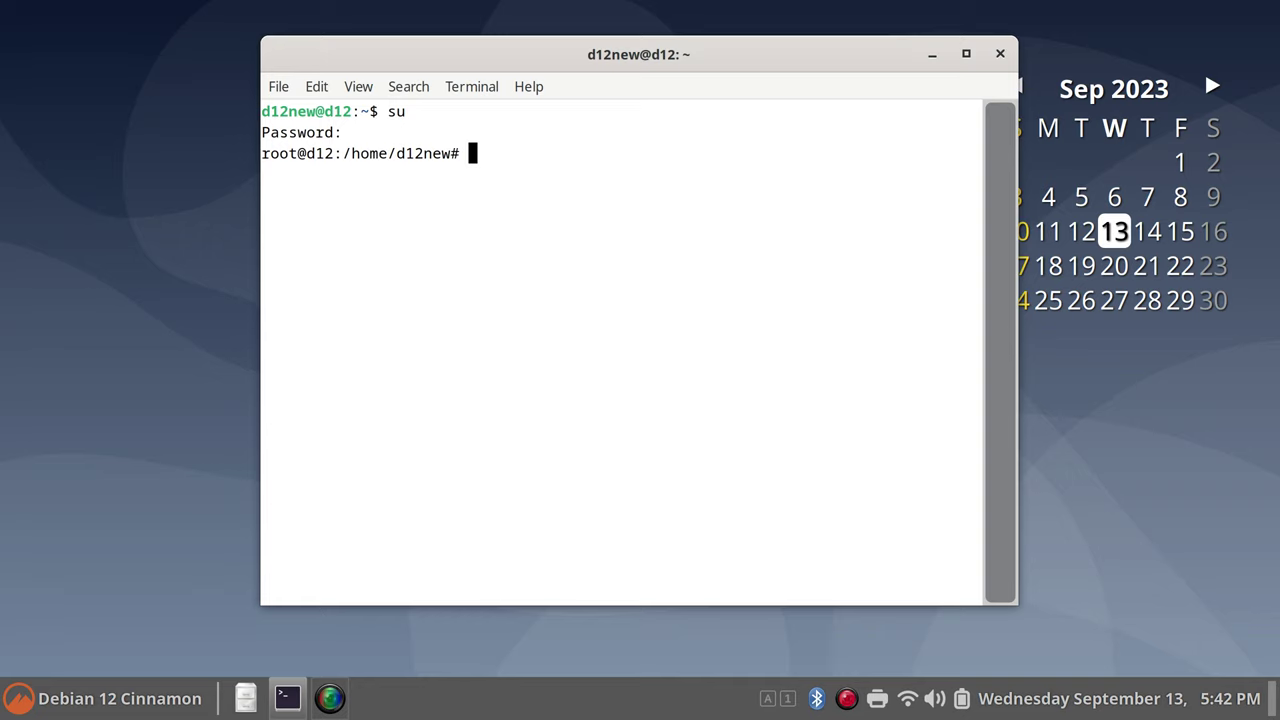
{"action": "left_click", "coordinate": [1000, 54]}
{"action": "left_click", "coordinate": [677, 424]}
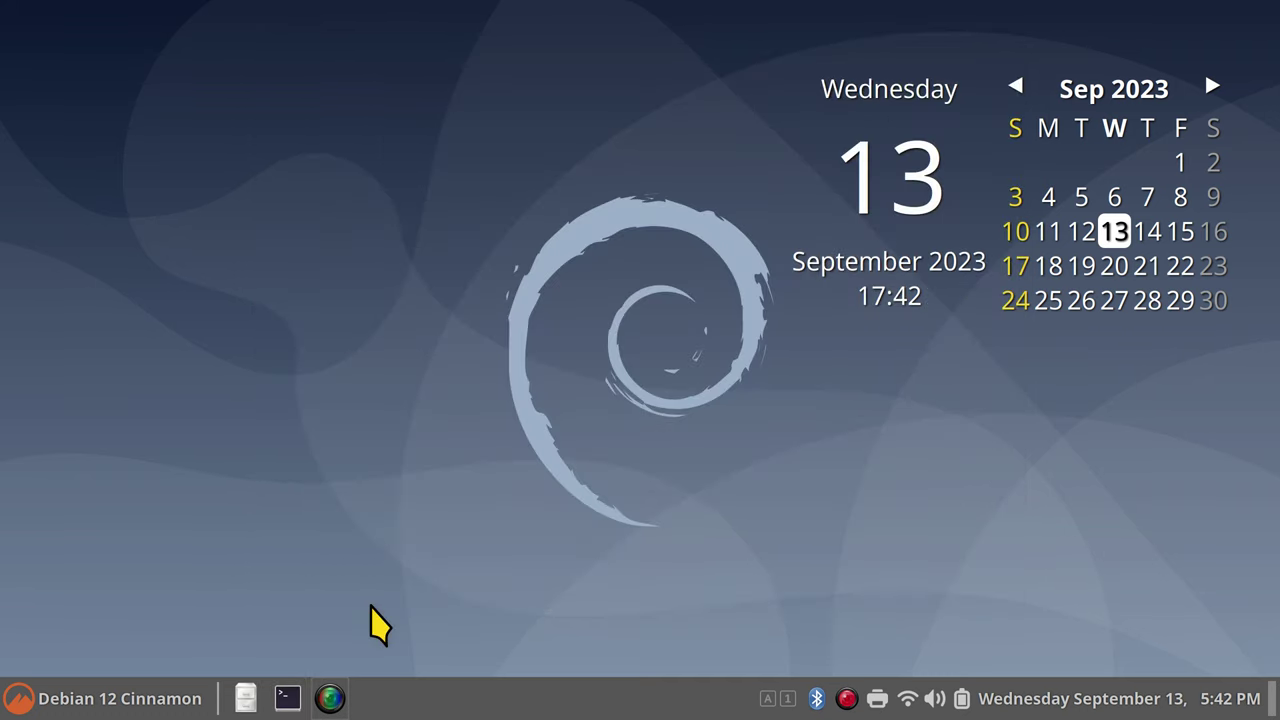
{"action": "left_click", "coordinate": [120, 700]}
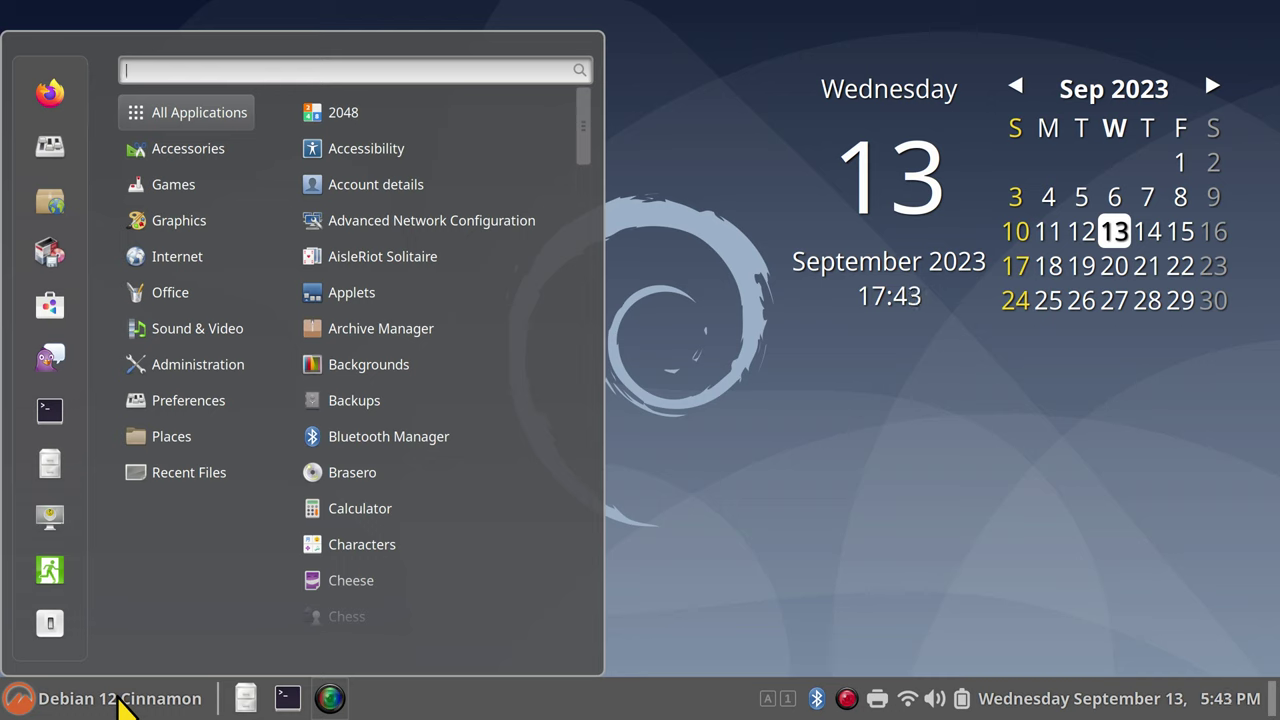
{"action": "left_click", "coordinate": [820, 466]}
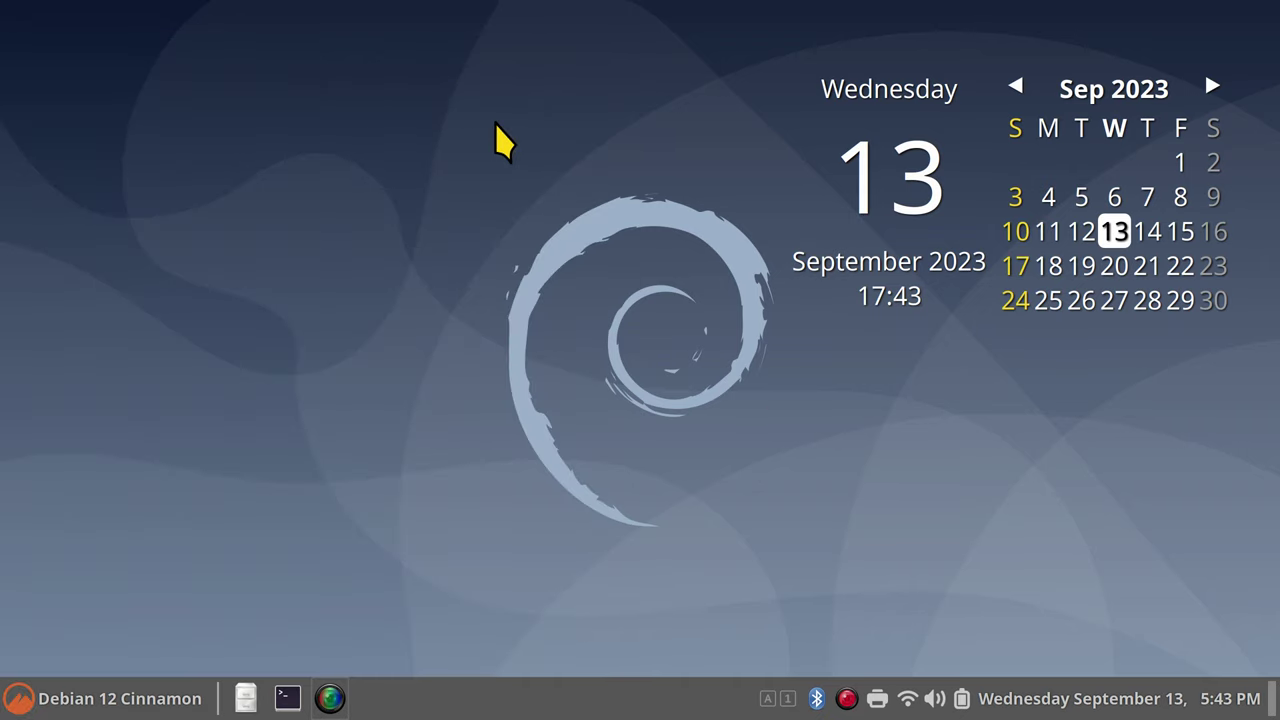
Open the Desklets settings from the desktop, look through the downloadable desklets, and return to the list of installed ones.
{"action": "right_click", "coordinate": [378, 47]}
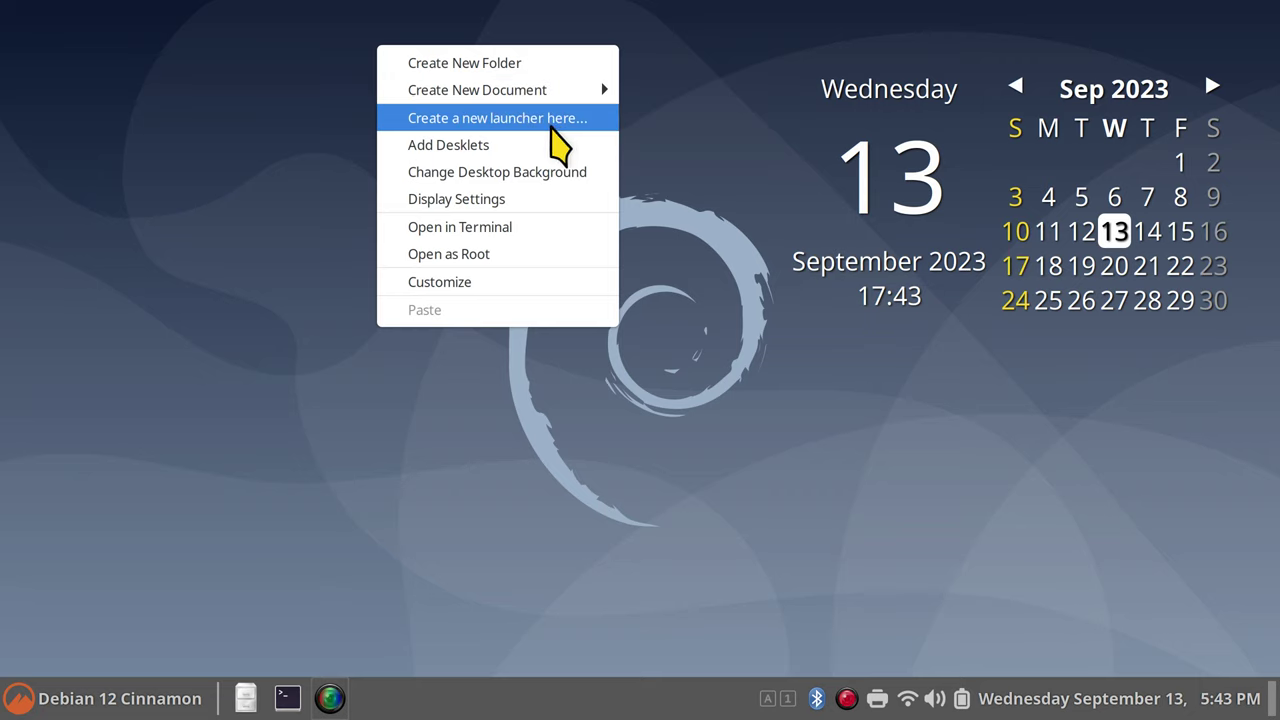
{"action": "left_click", "coordinate": [478, 145]}
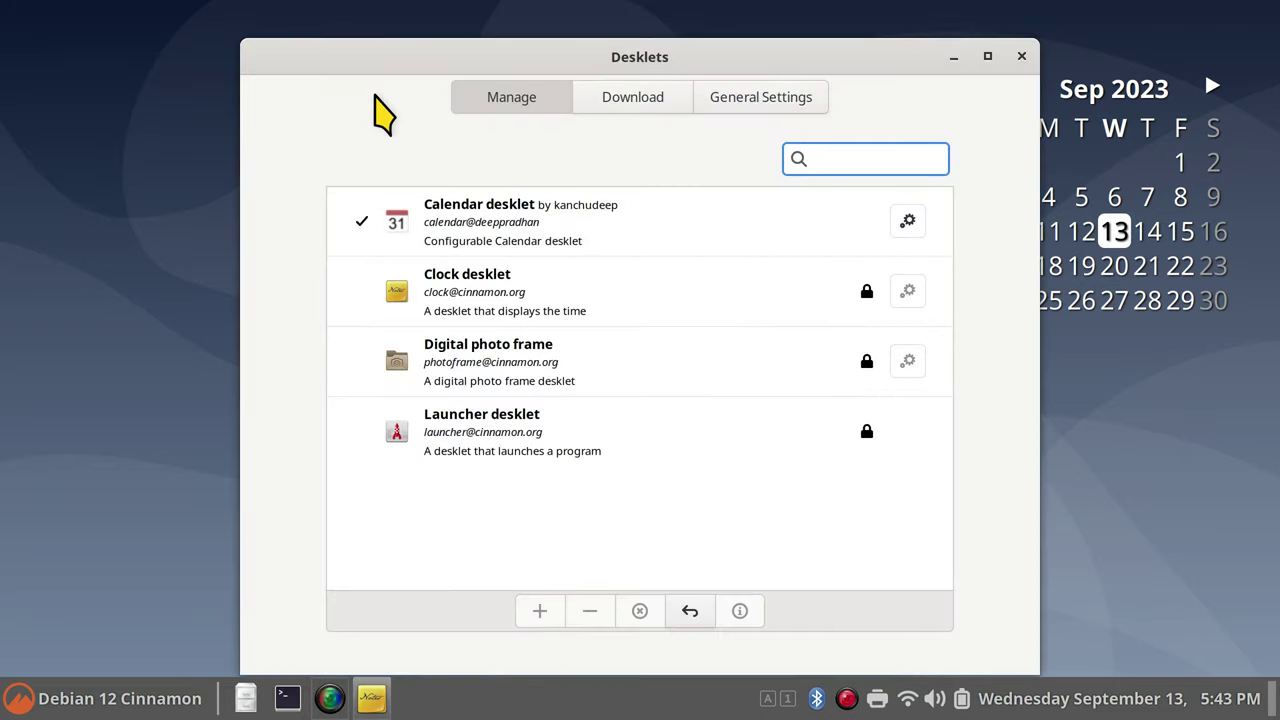
{"action": "left_click_drag", "start_coordinate": [363, 63], "coordinate": [249, 45]}
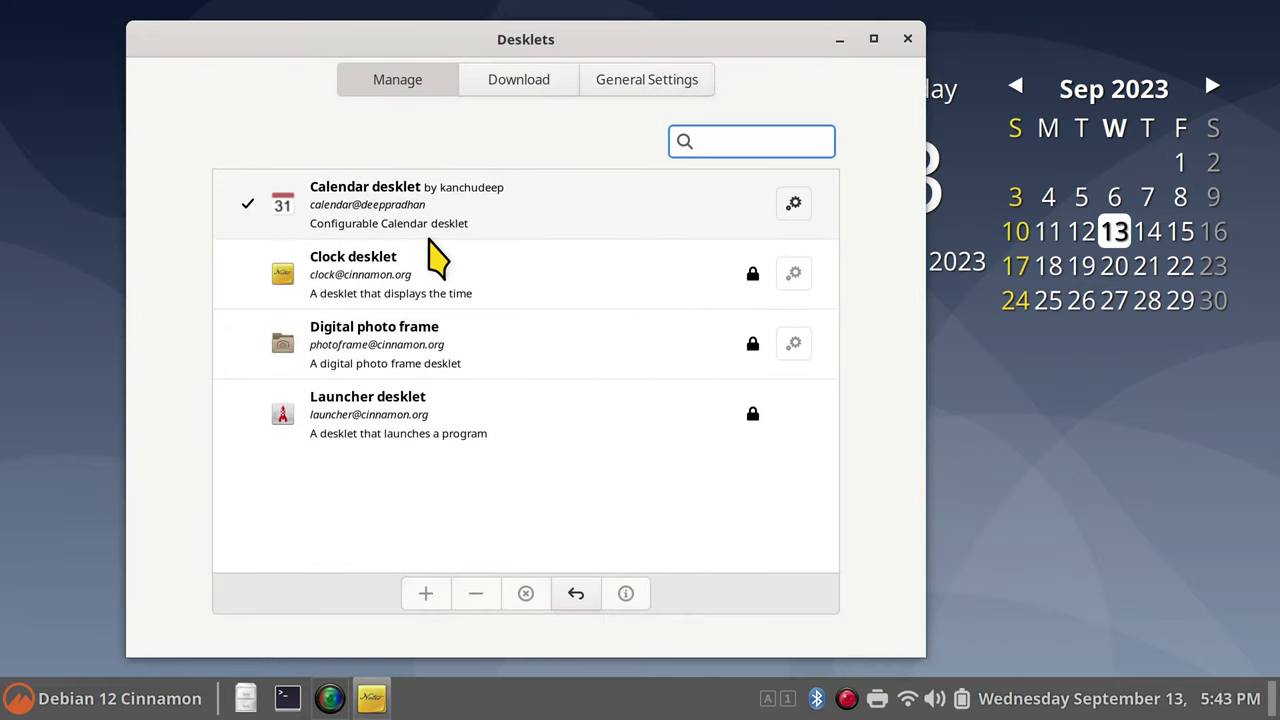
{"action": "left_click", "coordinate": [553, 96]}
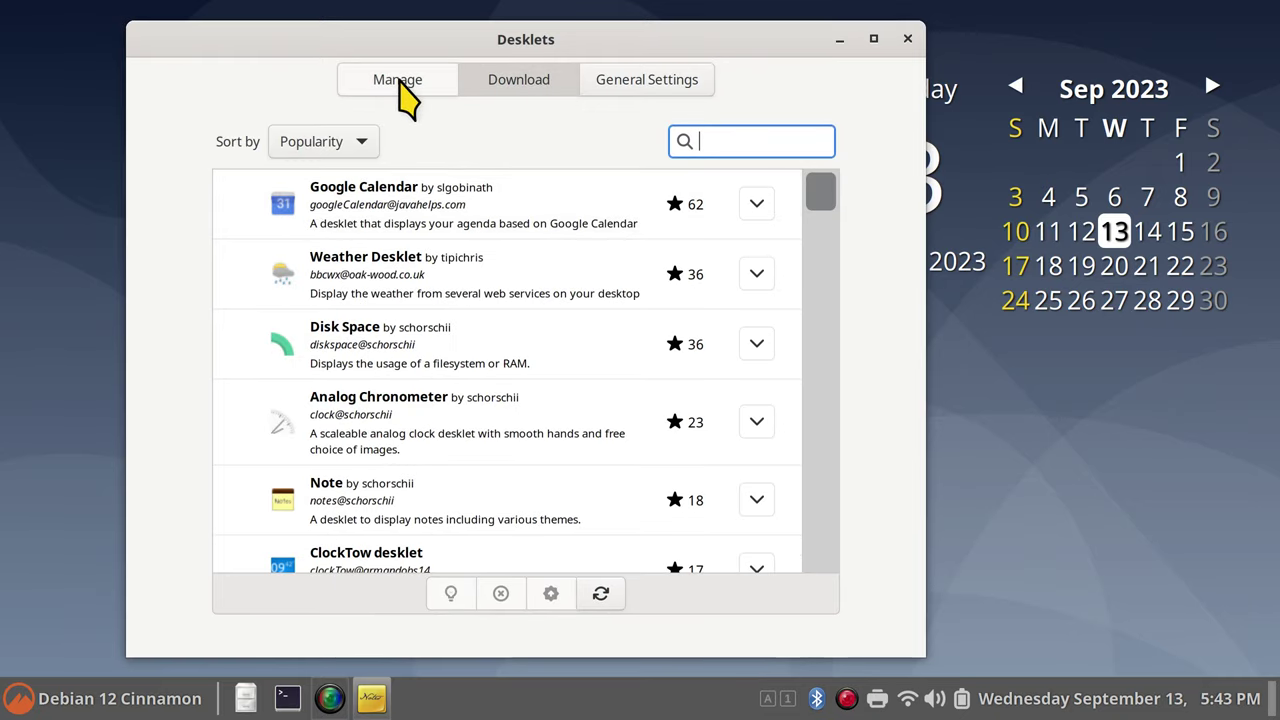
{"action": "left_click", "coordinate": [400, 85]}
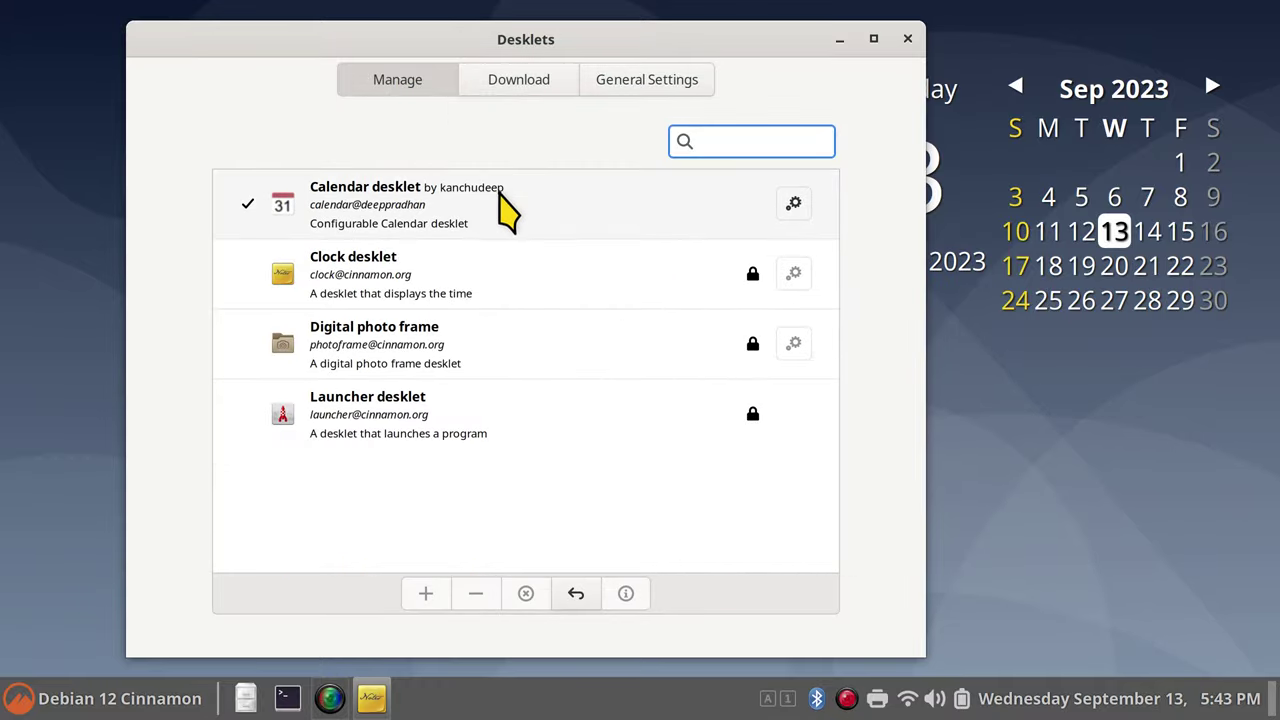
Remove the Calendar desklet from the desktop and move the Desklets window aside to expose the desktop.
{"action": "left_click", "coordinate": [505, 225]}
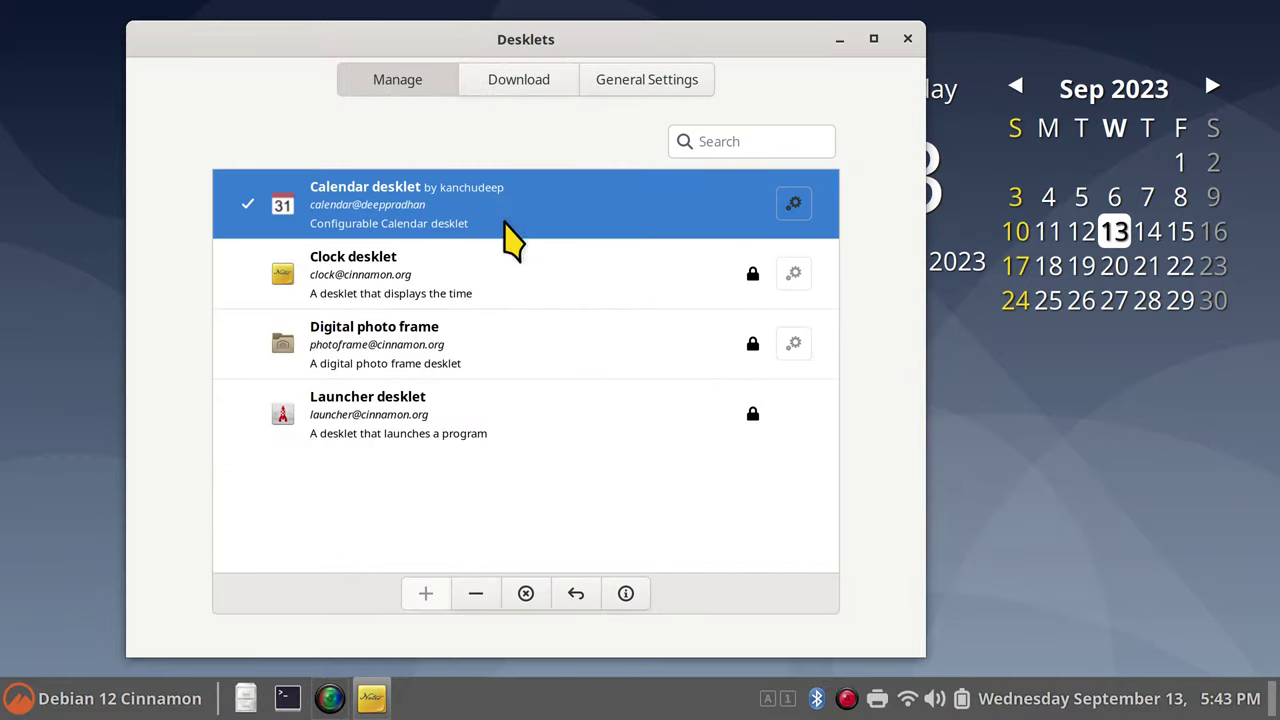
{"action": "left_click", "coordinate": [476, 594]}
{"action": "left_click_drag", "start_coordinate": [332, 42], "coordinate": [675, 62]}
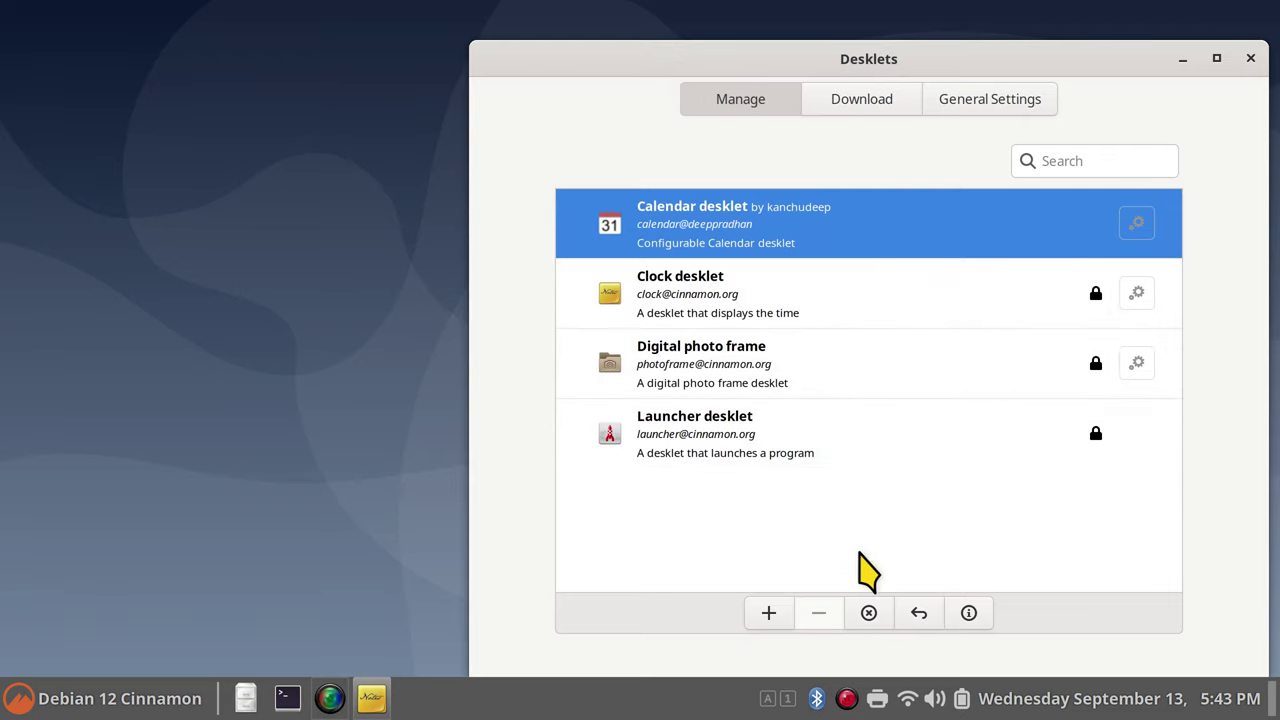
Add the Calendar desklet back to the desktop and open its configuration.
{"action": "left_click", "coordinate": [986, 318]}
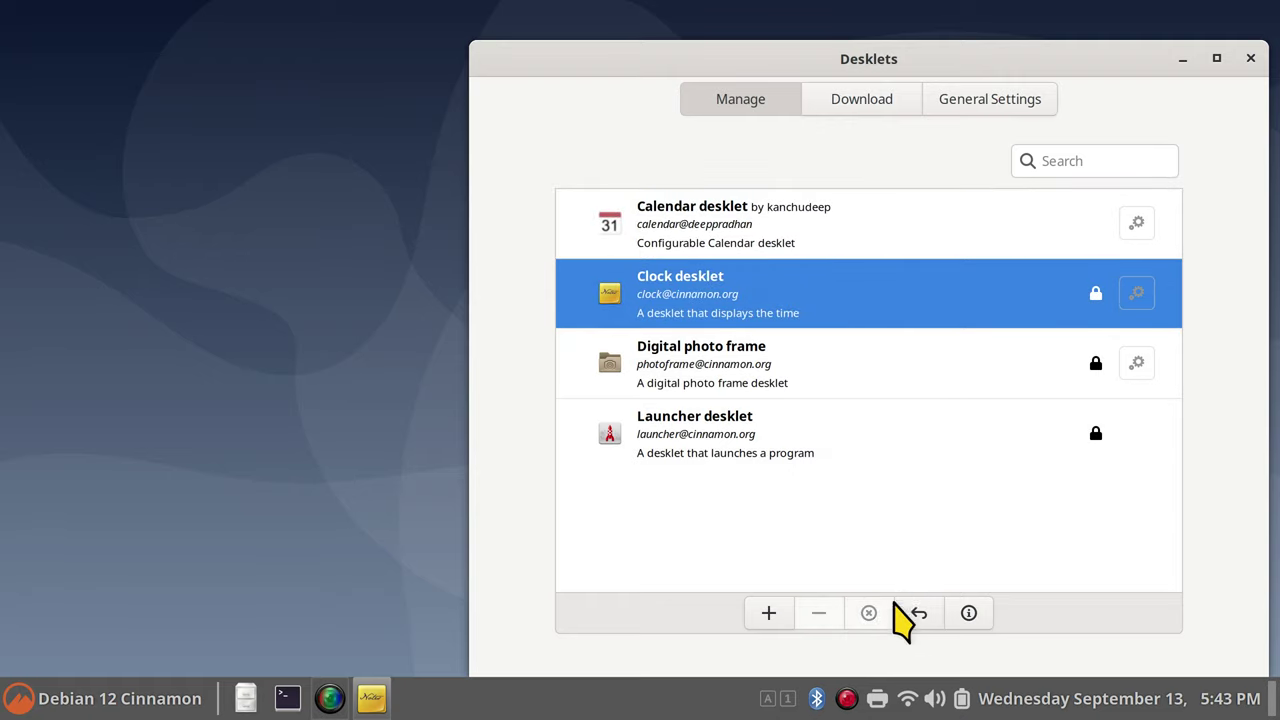
{"action": "left_click", "coordinate": [803, 222]}
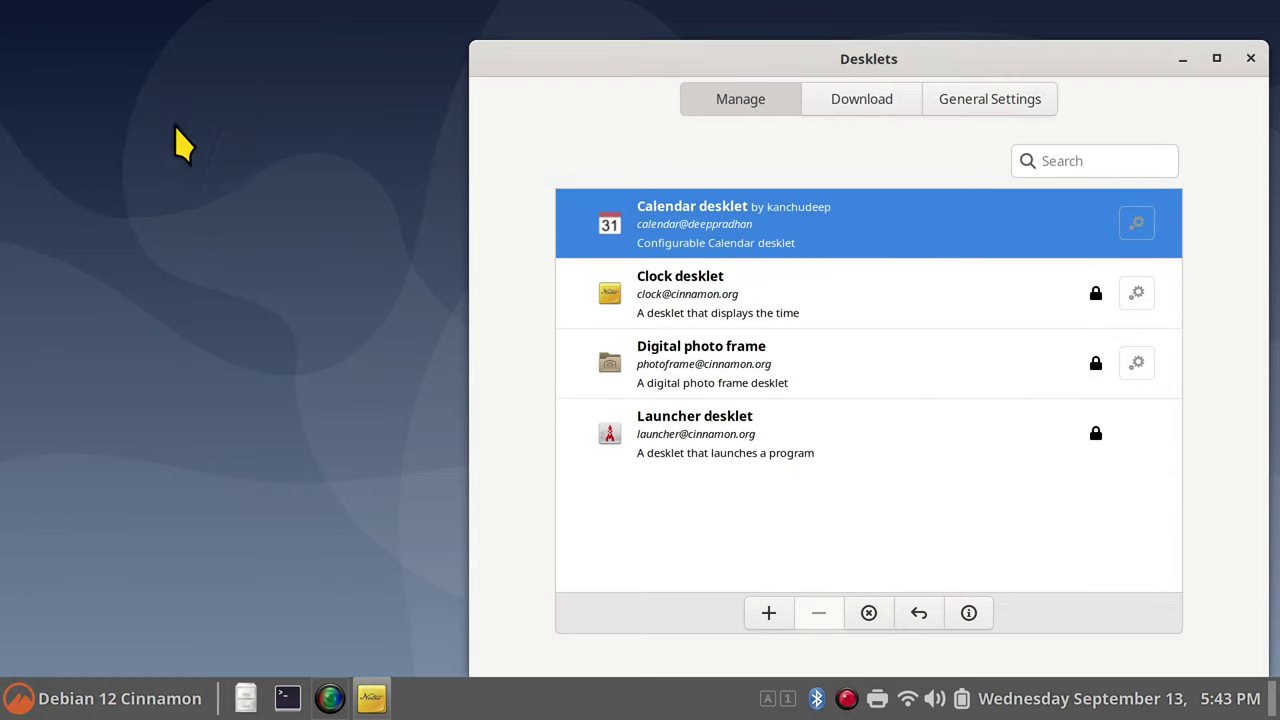
{"action": "left_click", "coordinate": [766, 618]}
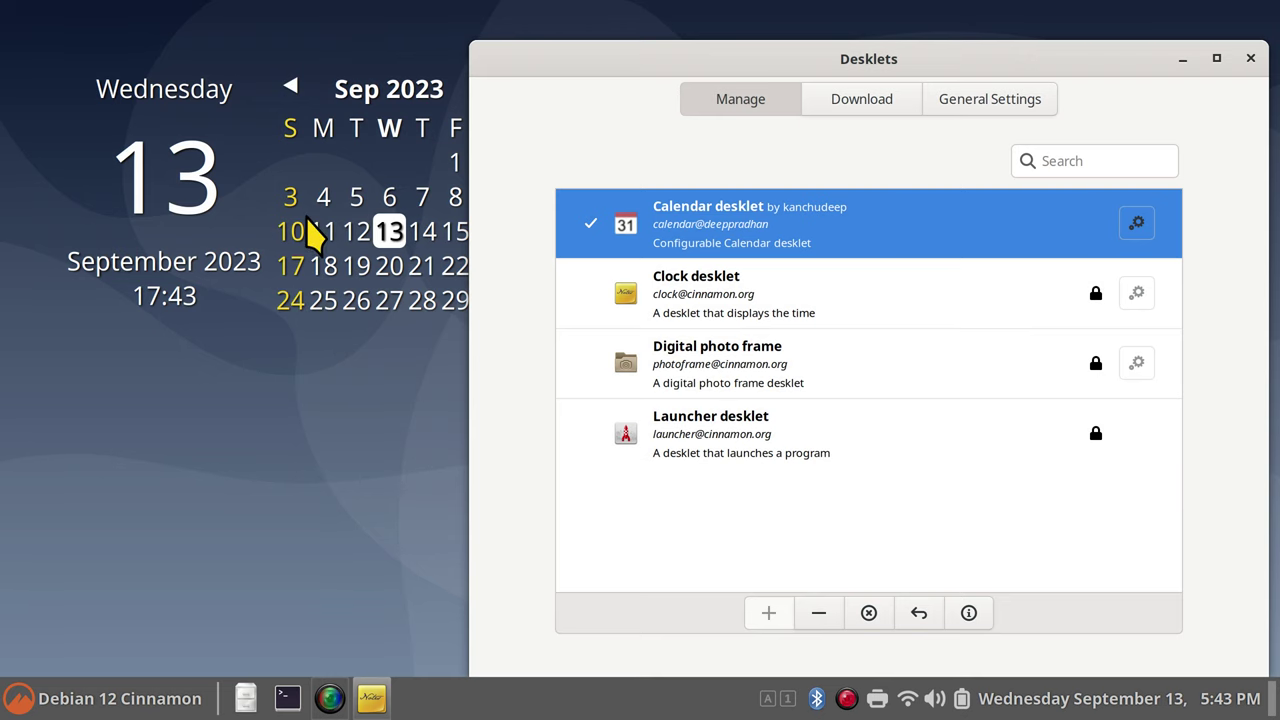
{"action": "left_click", "coordinate": [1137, 223]}
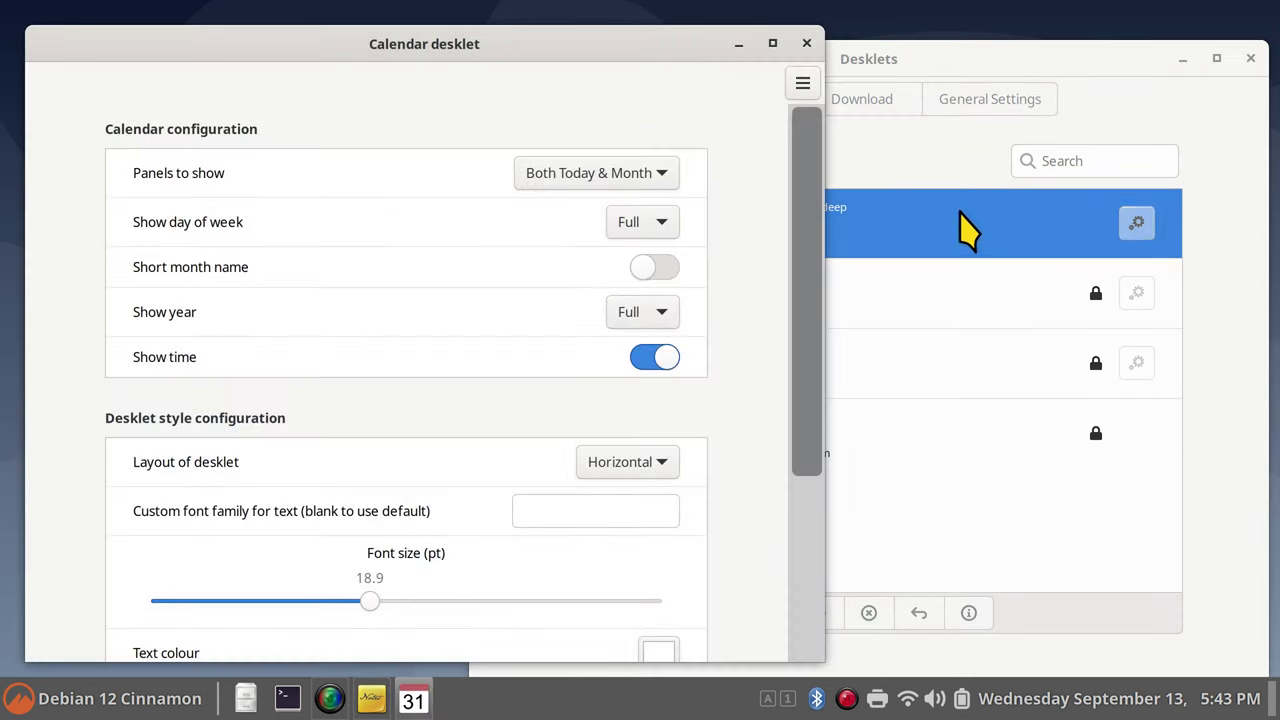
Look over the Calendar desklet's calendar and style options, and close its configuration and the Desklets window.
{"action": "left_click_drag", "start_coordinate": [810, 221], "coordinate": [720, 500]}
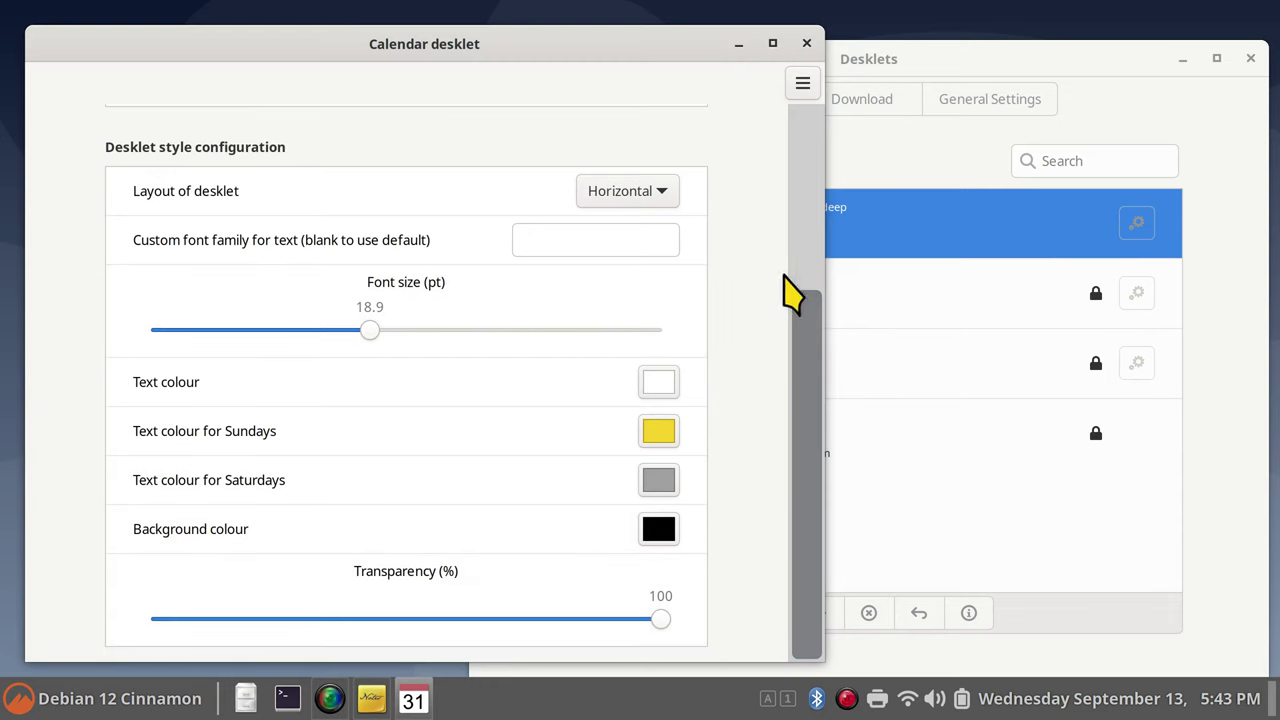
{"action": "left_click_drag", "start_coordinate": [811, 340], "coordinate": [815, 156]}
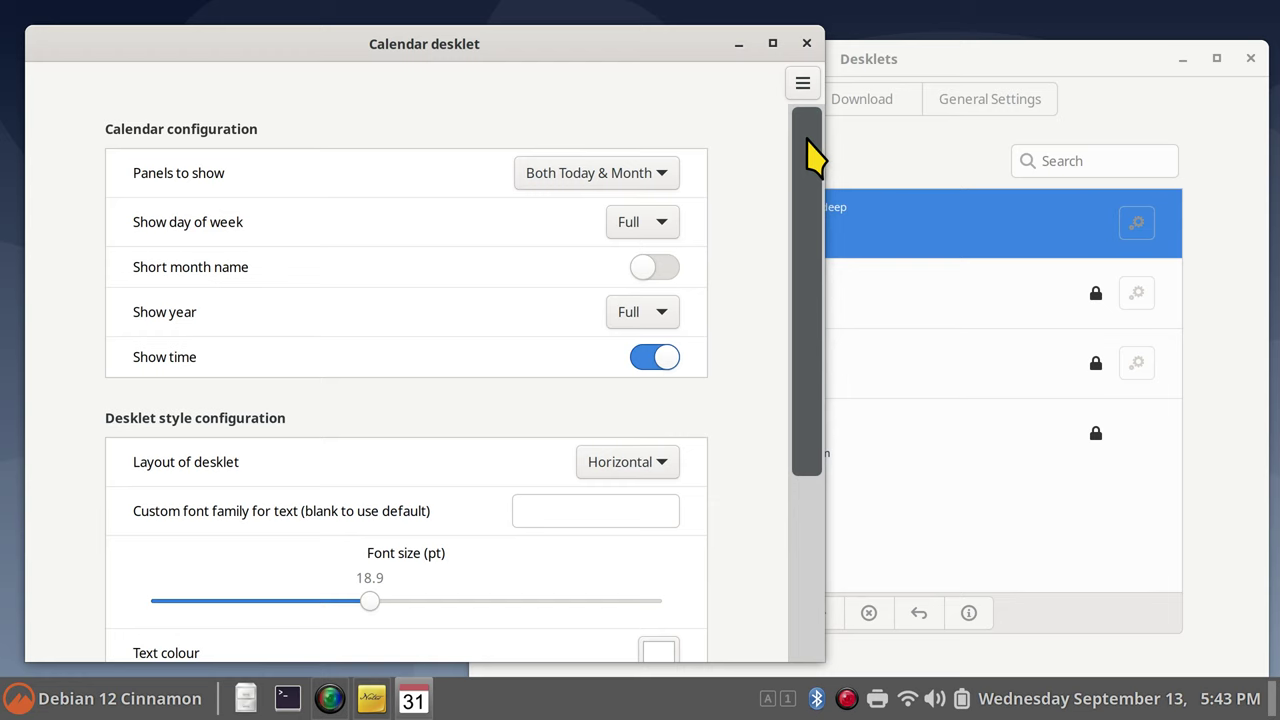
{"action": "left_click", "coordinate": [806, 43]}
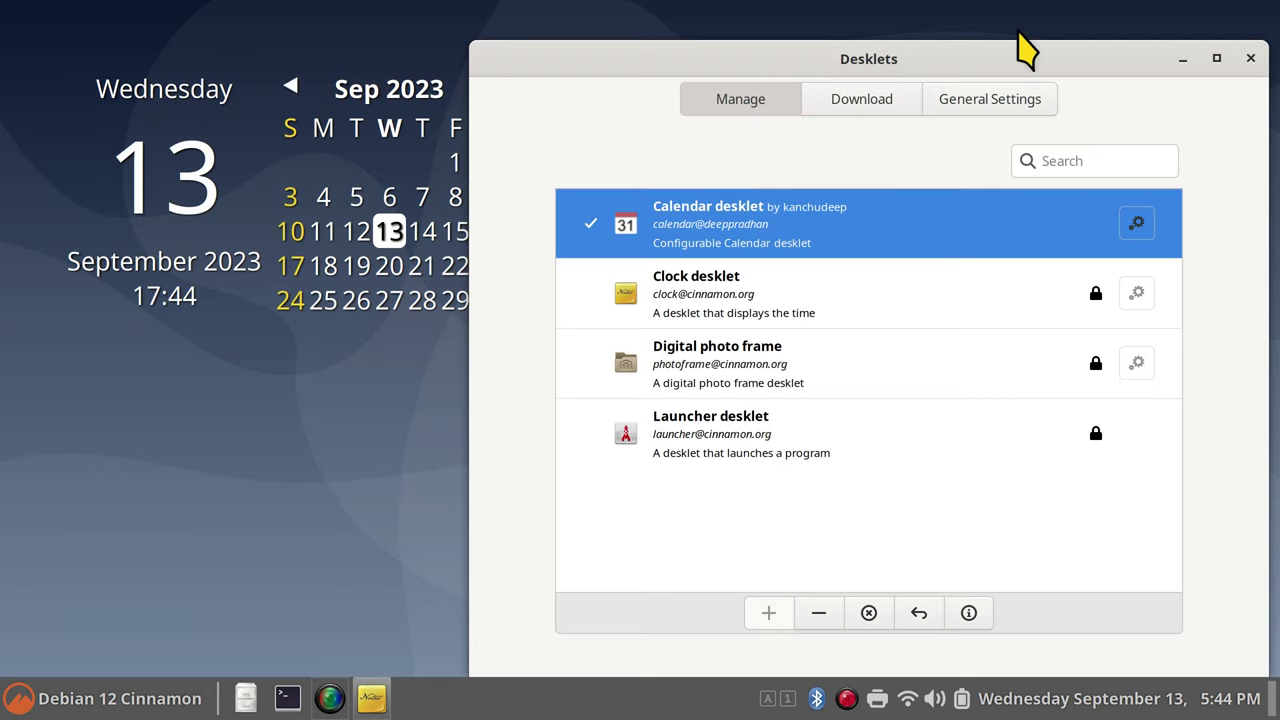
{"action": "left_click", "coordinate": [1250, 59]}
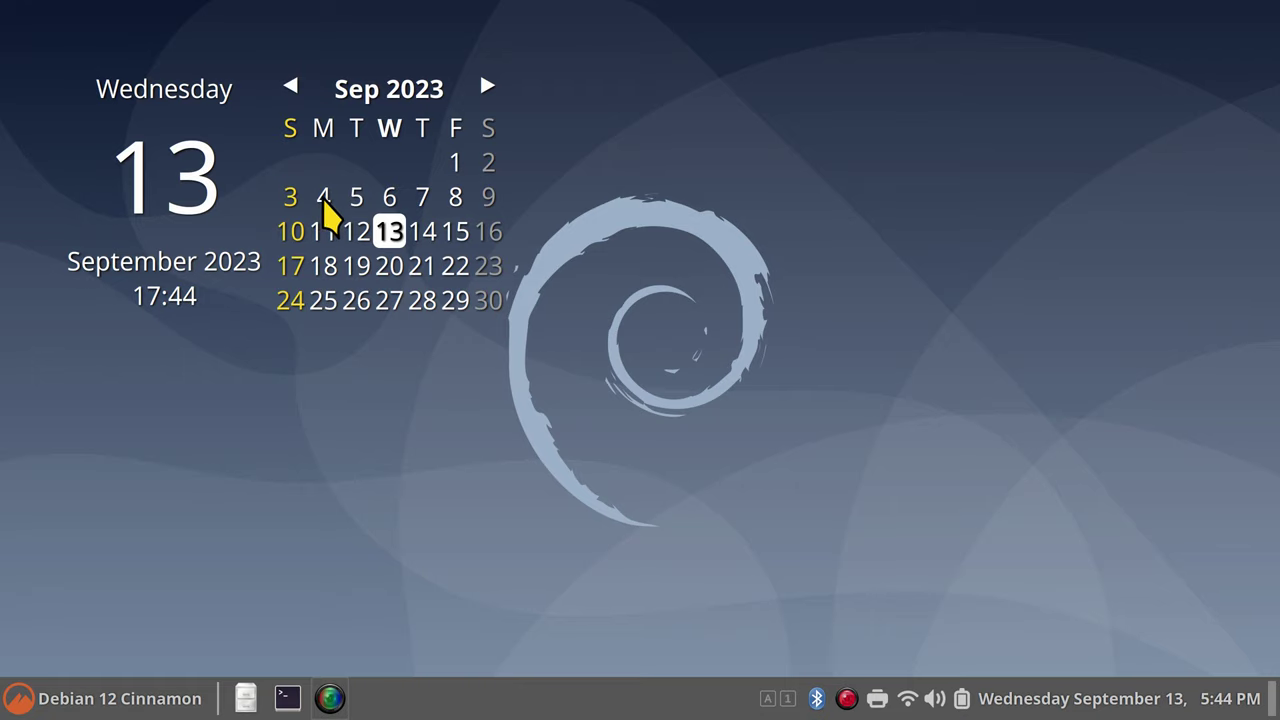
Move the Calendar desklet from the upper-left to the upper-right area of the desktop.
{"action": "left_click_drag", "start_coordinate": [331, 199], "coordinate": [1063, 209]}
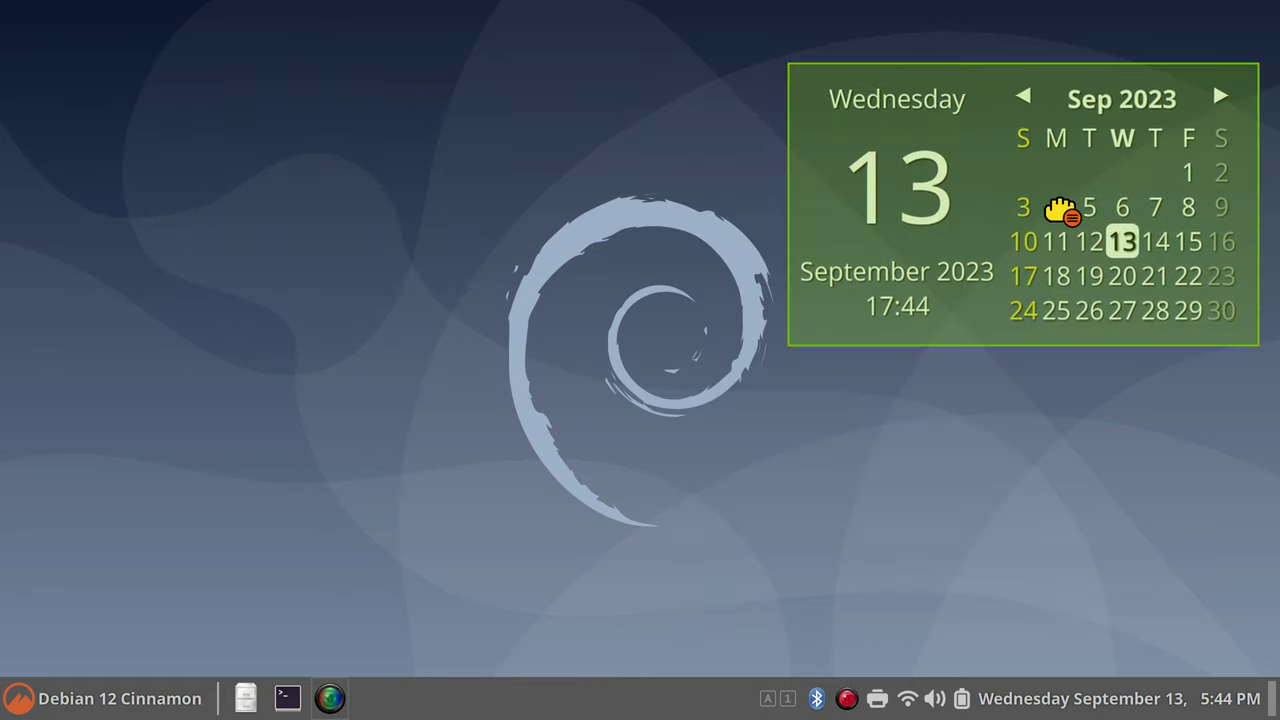
{"action": "right_click", "coordinate": [1005, 203]}
{"action": "left_click", "coordinate": [660, 122]}
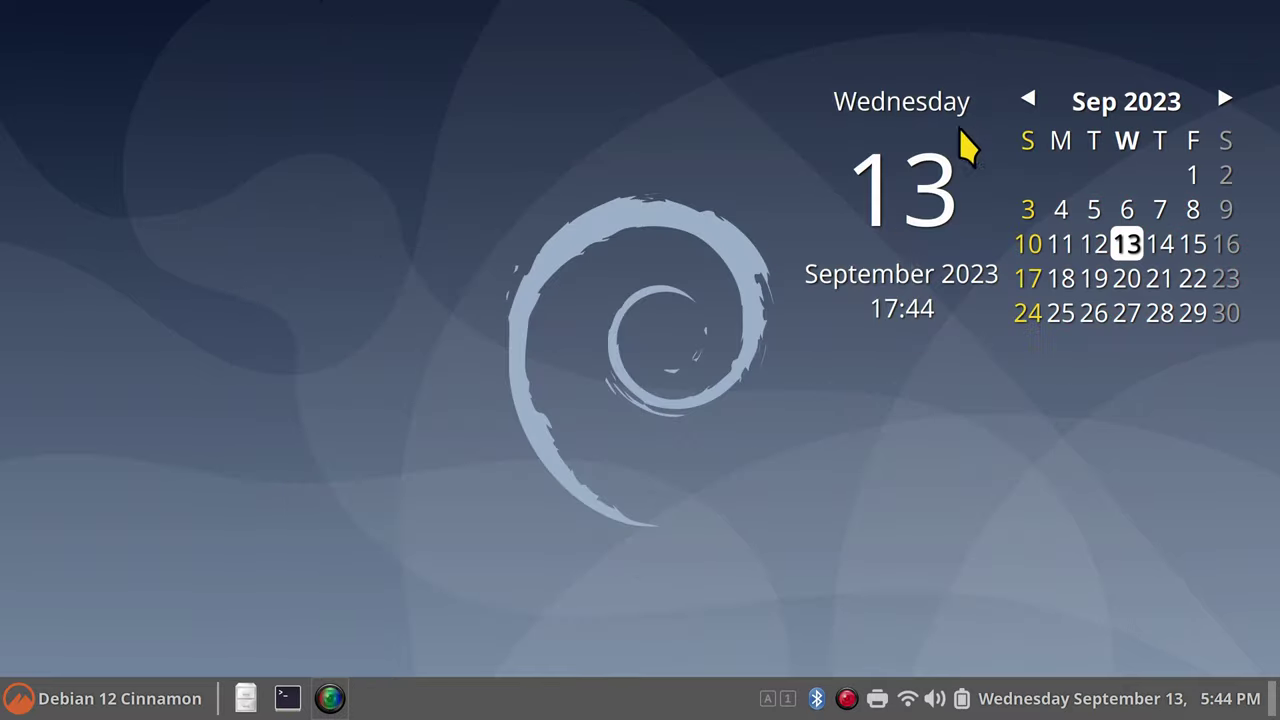
{"action": "left_click", "coordinate": [1022, 32]}
Open the desktop background settings and preview image collections such as Adwaita, Blobs, Drool, Emerald, Field and Pixels.
{"action": "right_click", "coordinate": [336, 144]}
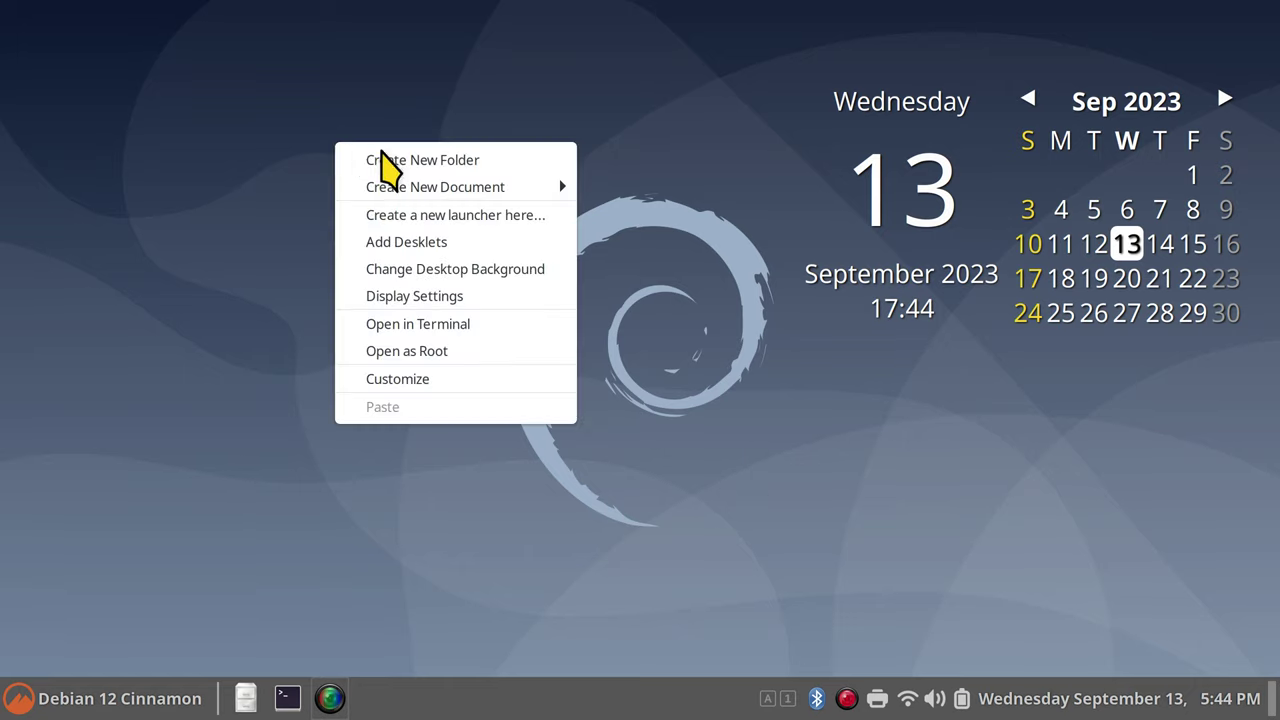
{"action": "left_click", "coordinate": [447, 270]}
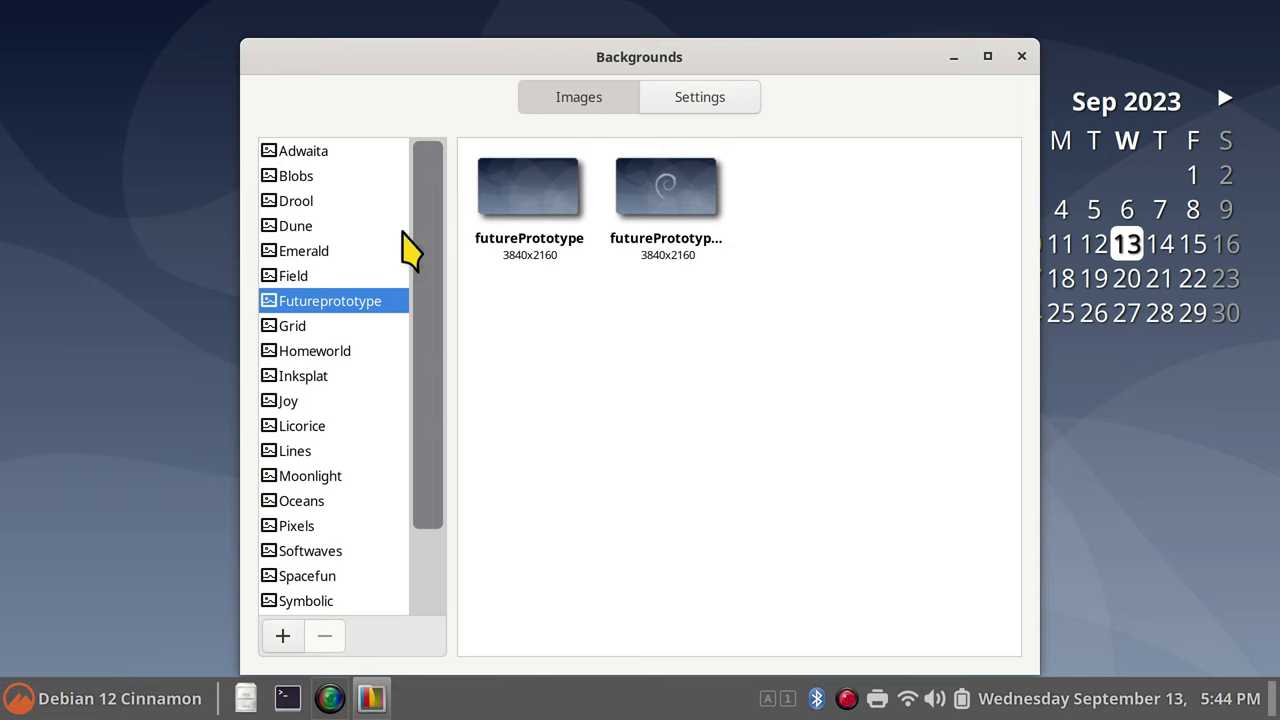
{"action": "left_click", "coordinate": [322, 155]}
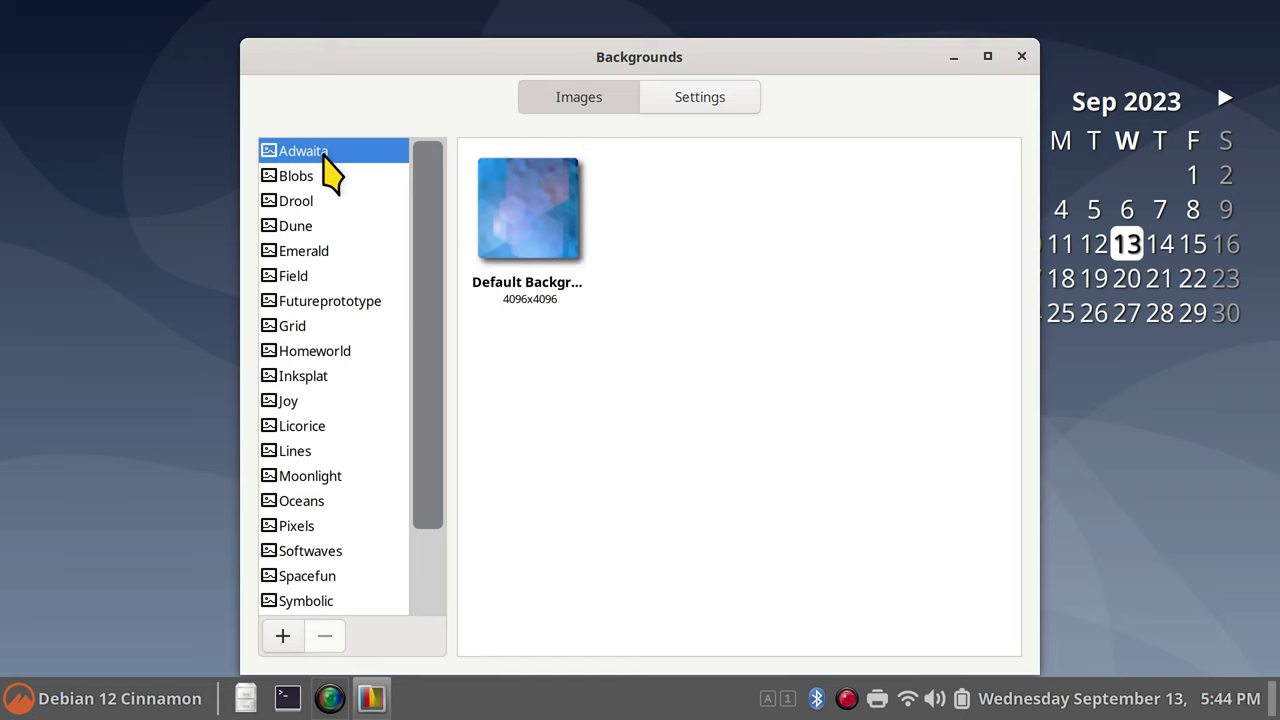
{"action": "key", "text": "Down"}
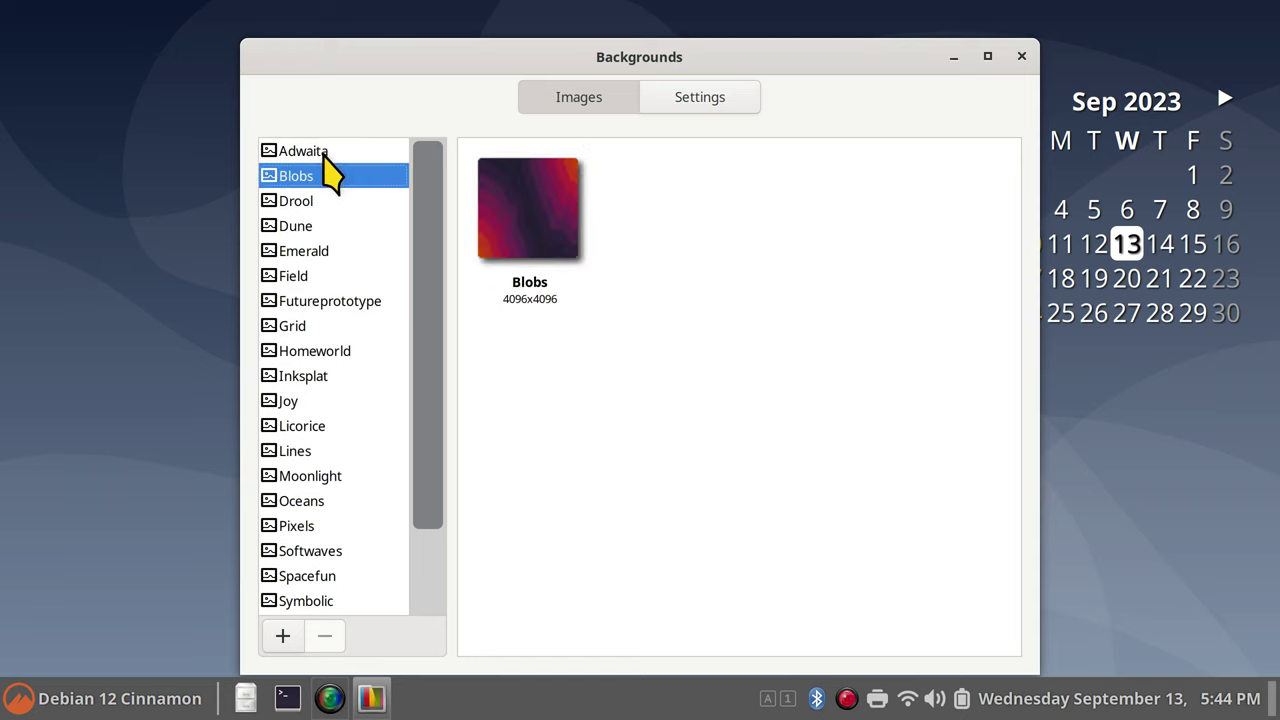
{"action": "key", "text": "Down"}
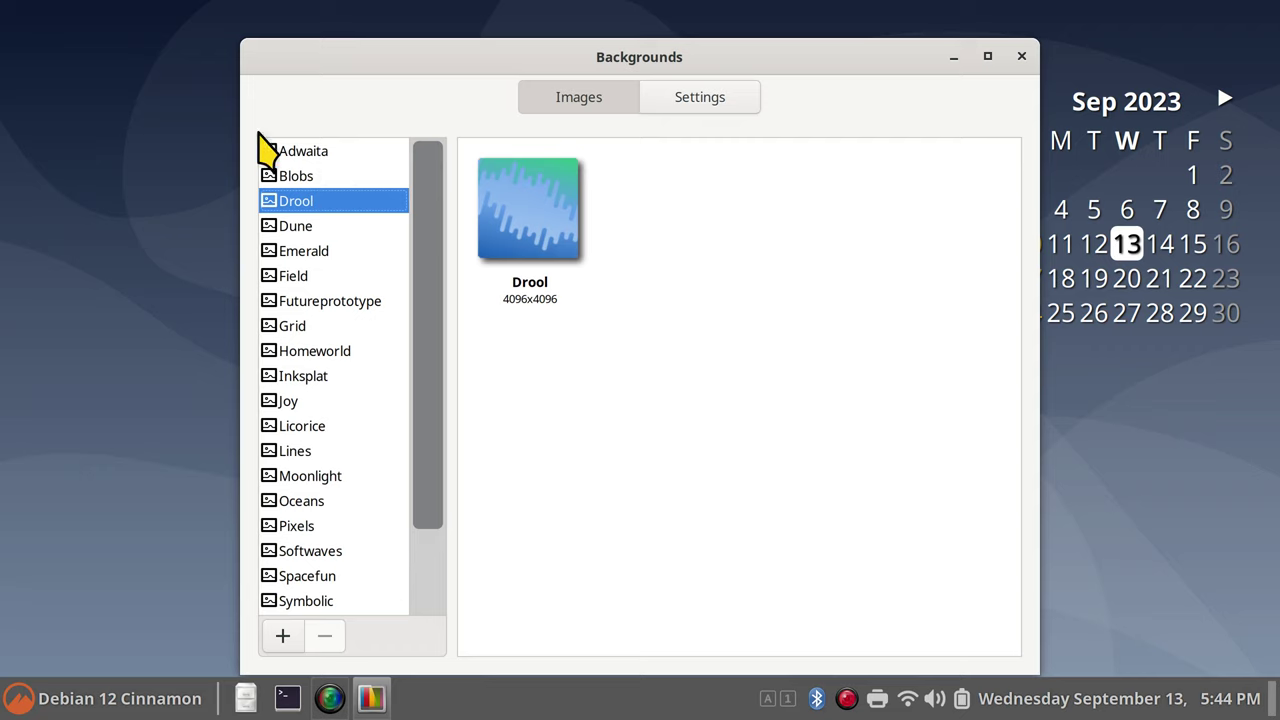
{"action": "left_click", "coordinate": [293, 227]}
{"action": "left_click", "coordinate": [300, 252]}
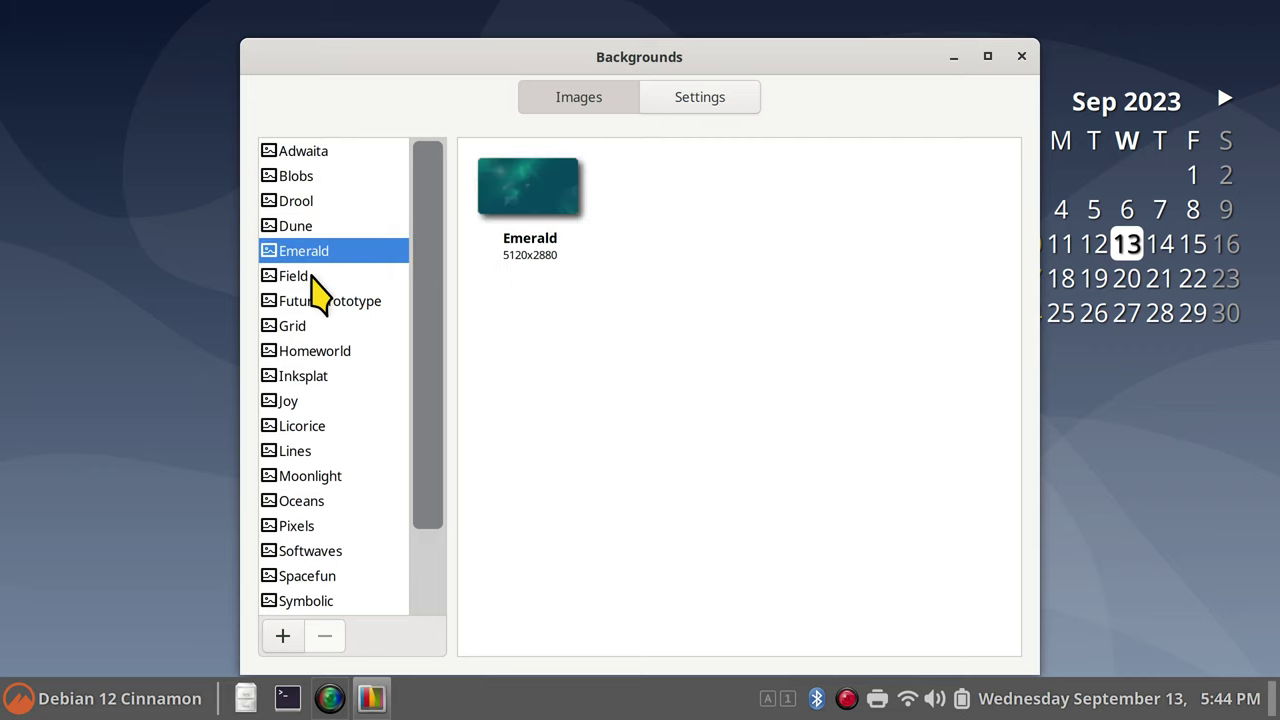
{"action": "left_click", "coordinate": [311, 279]}
{"action": "left_click_drag", "start_coordinate": [423, 243], "coordinate": [369, 309]}
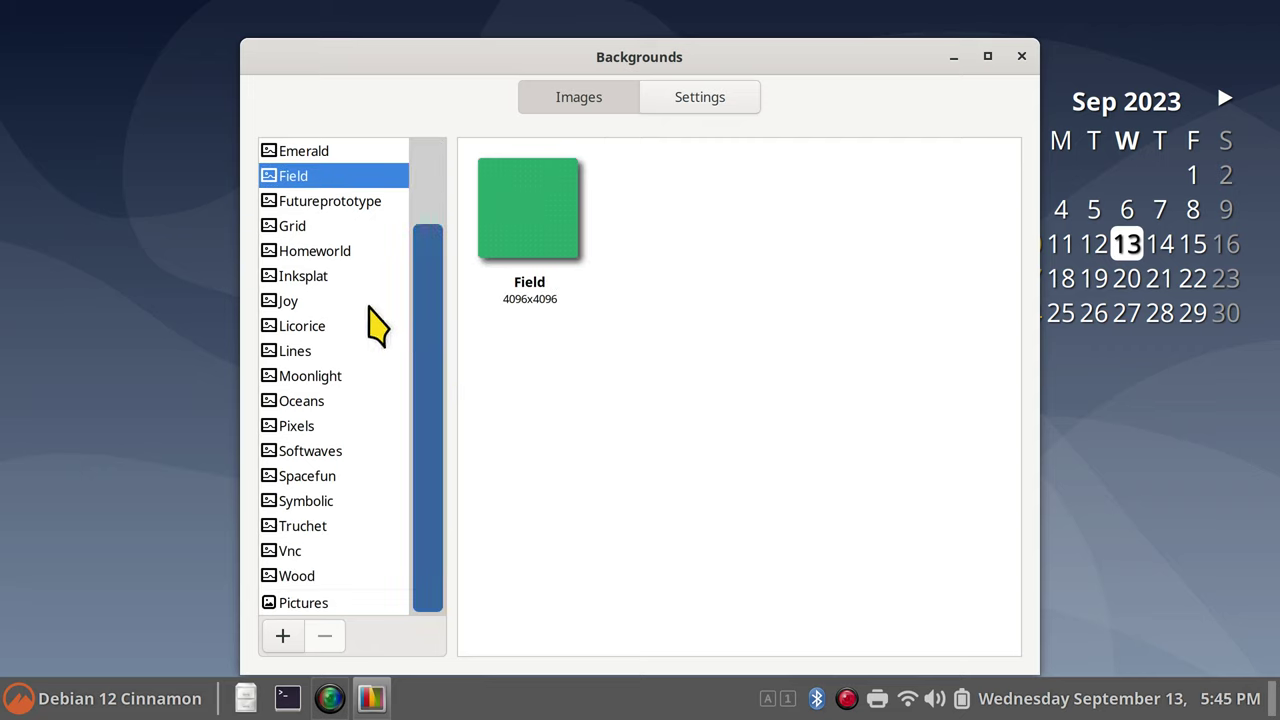
{"action": "left_click", "coordinate": [289, 352]}
{"action": "left_click", "coordinate": [292, 427]}
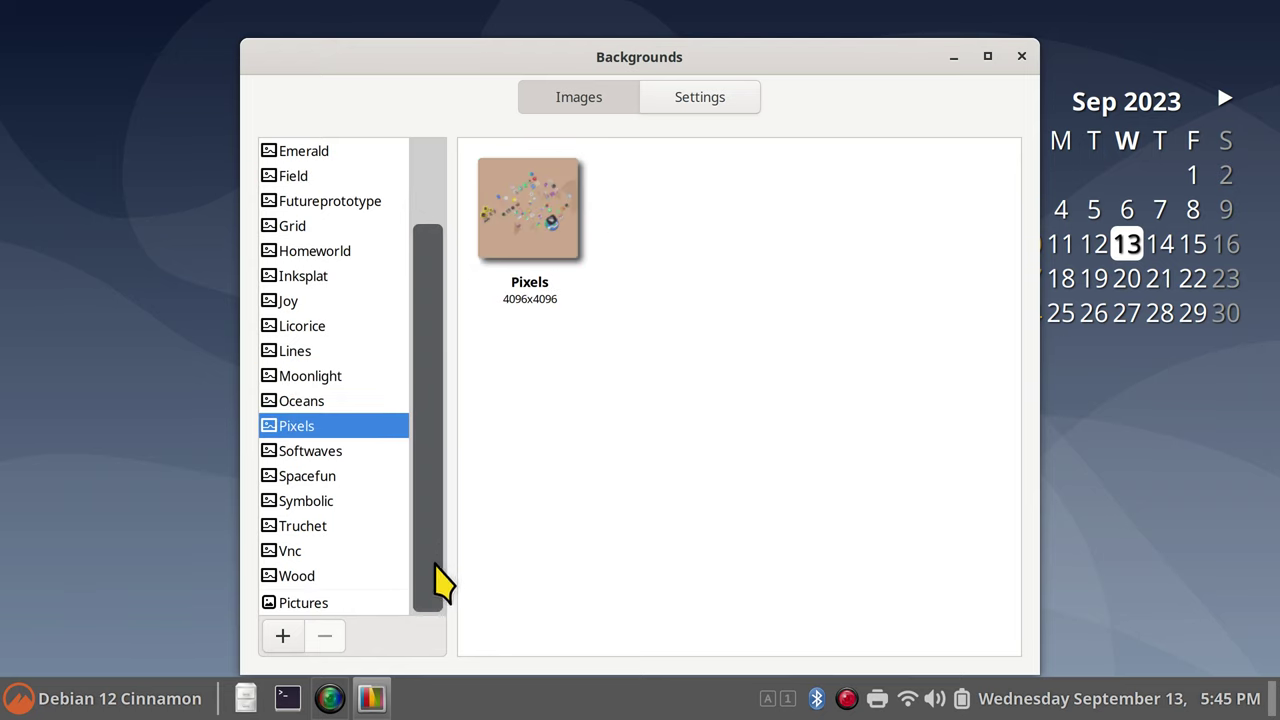
Show the Pictures collection, check that folder in the file manager, and apply 12.jpg as the desktop background.
{"action": "left_click", "coordinate": [313, 604]}
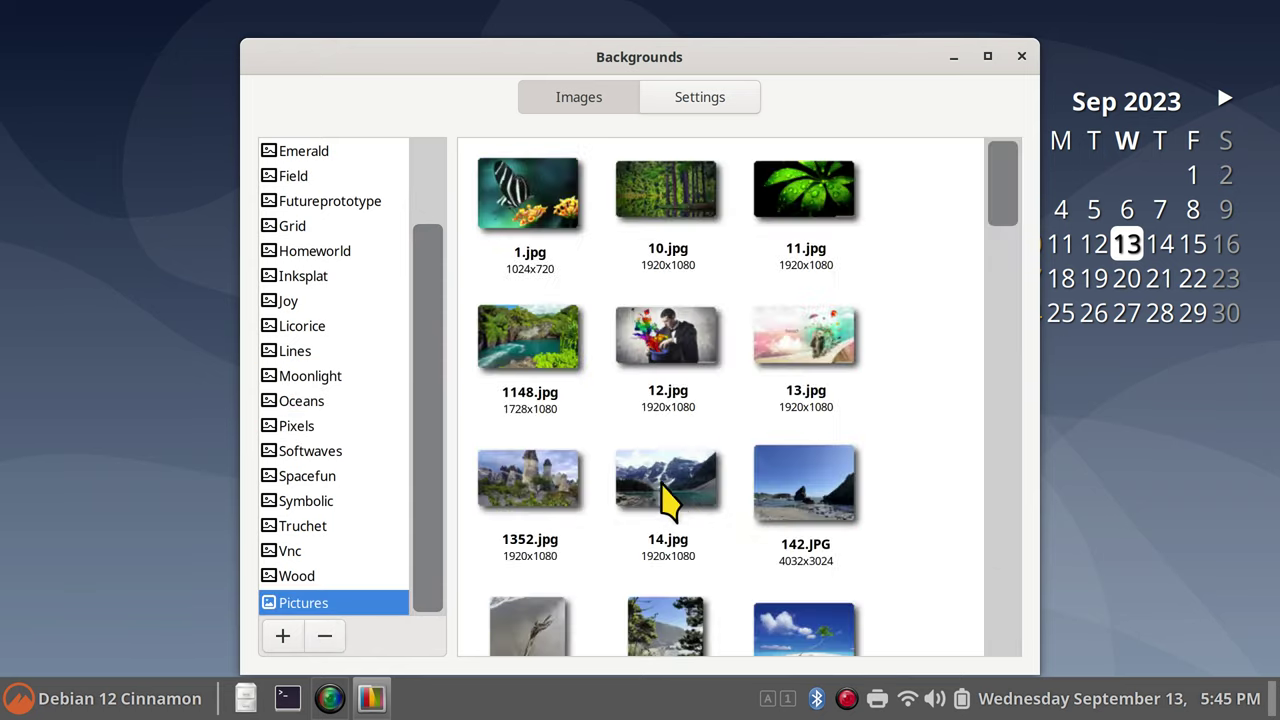
{"action": "left_click", "coordinate": [245, 700]}
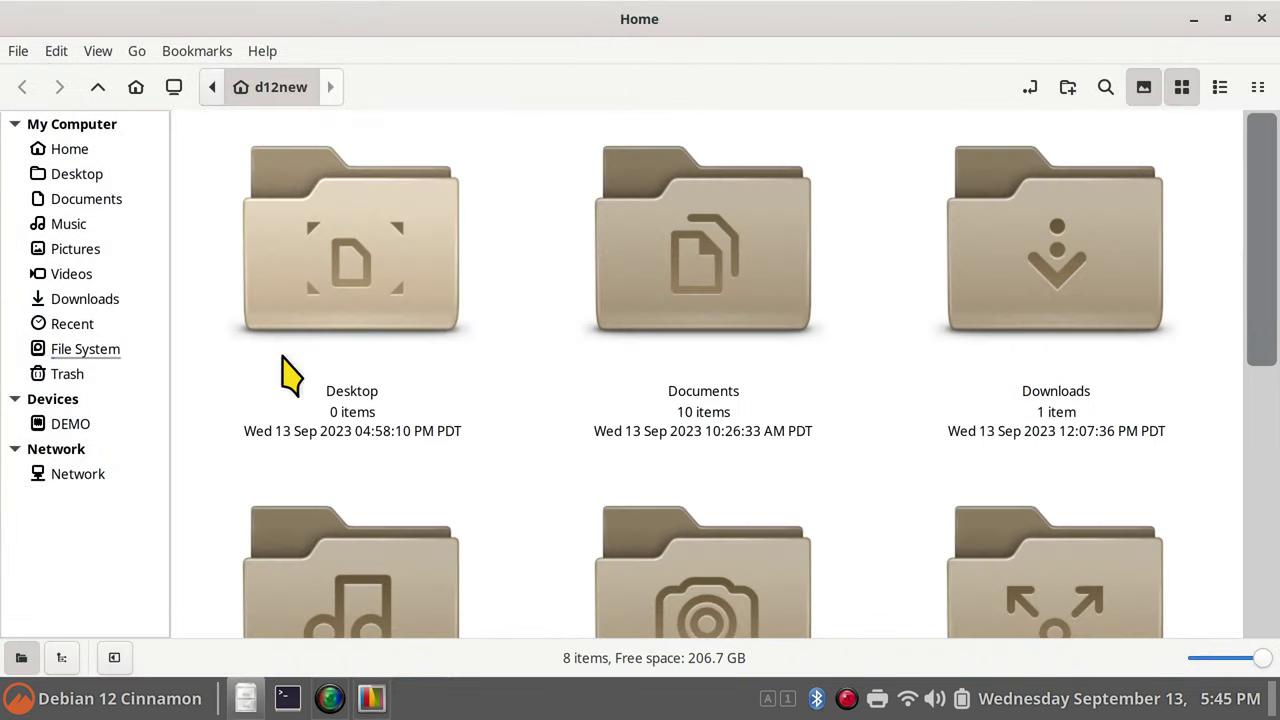
{"action": "left_click", "coordinate": [78, 250]}
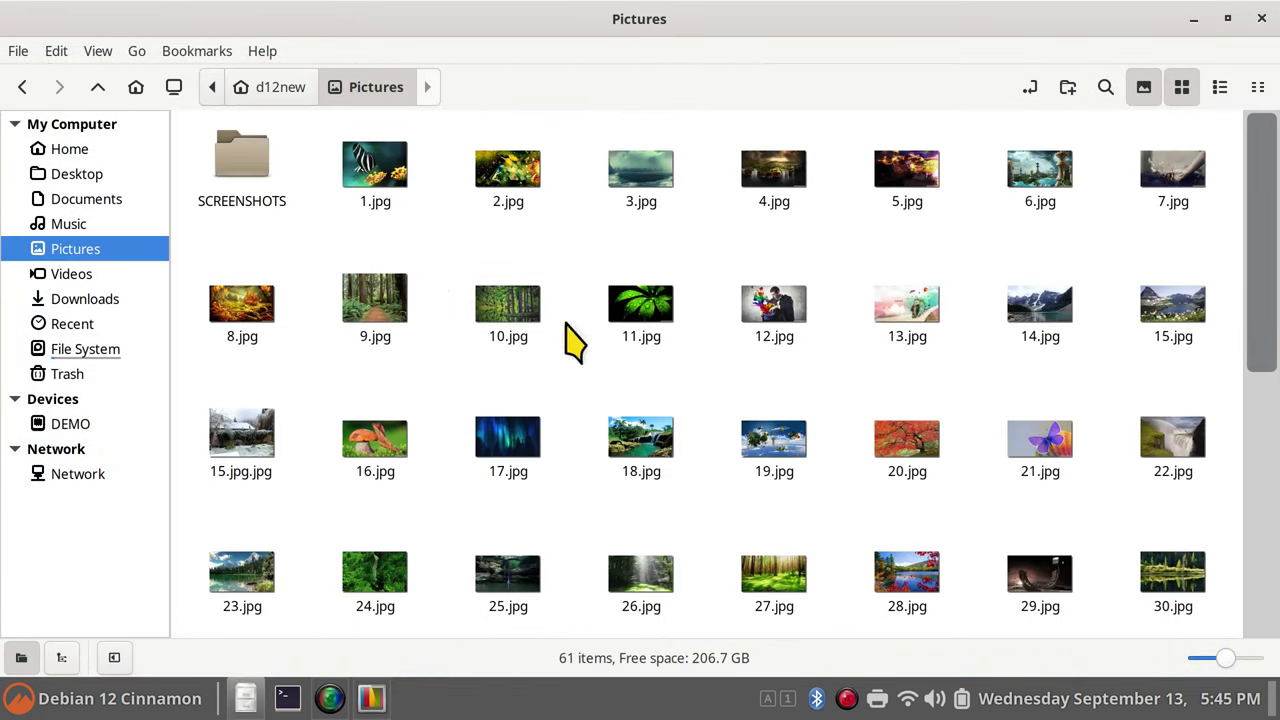
{"action": "left_click", "coordinate": [1260, 18]}
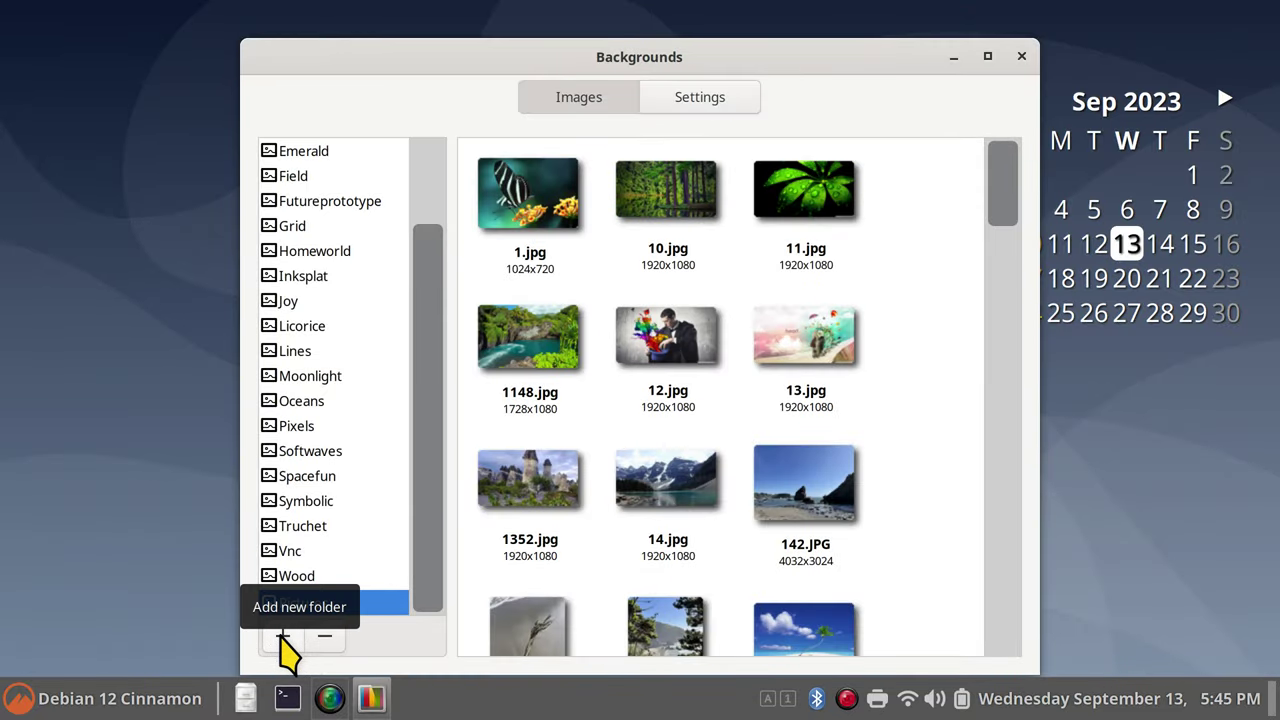
{"action": "left_click", "coordinate": [698, 345]}
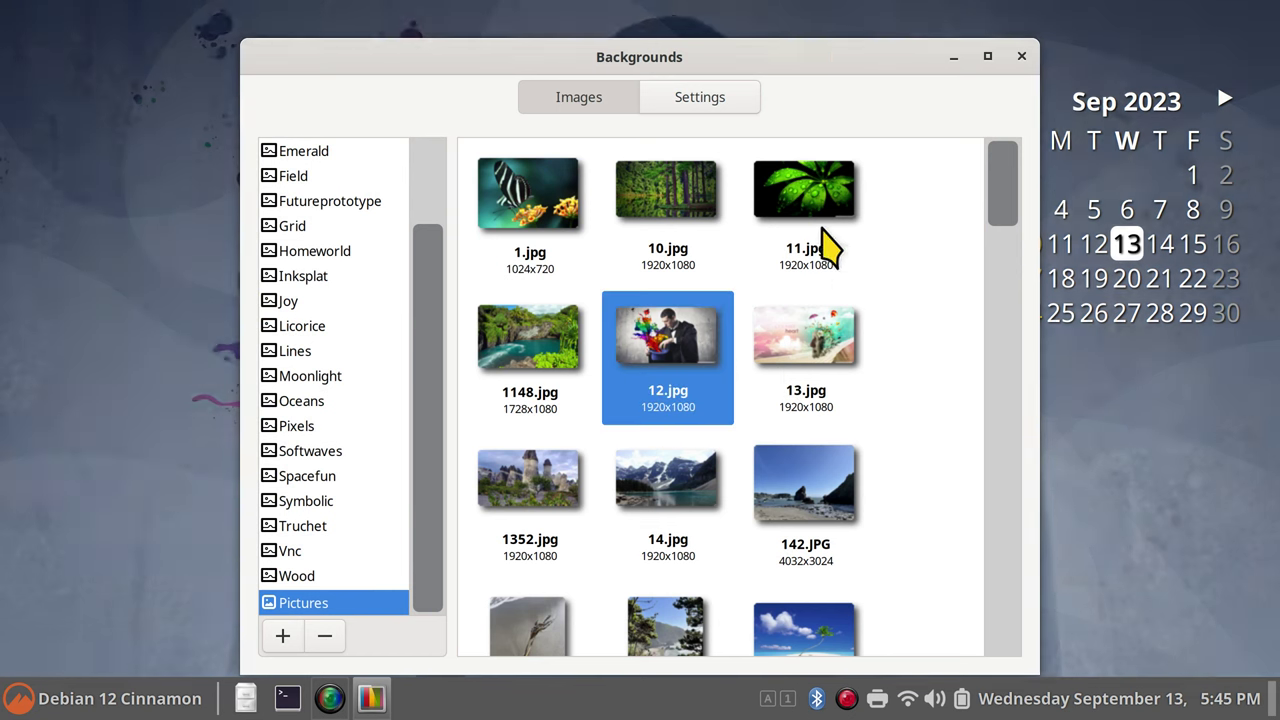
{"action": "left_click_drag", "start_coordinate": [520, 56], "coordinate": [468, 56]}
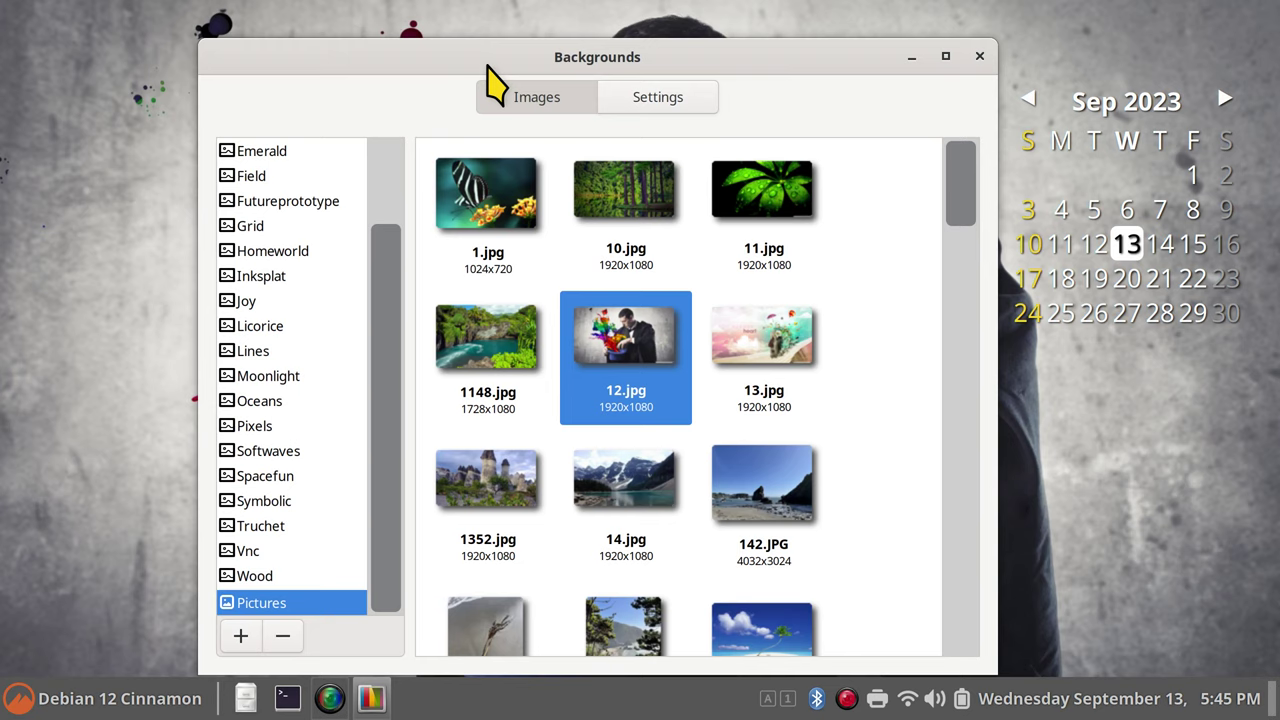
Turn on playing backgrounds as a slideshow, with the picture aspect set to Zoom.
{"action": "left_click", "coordinate": [655, 102]}
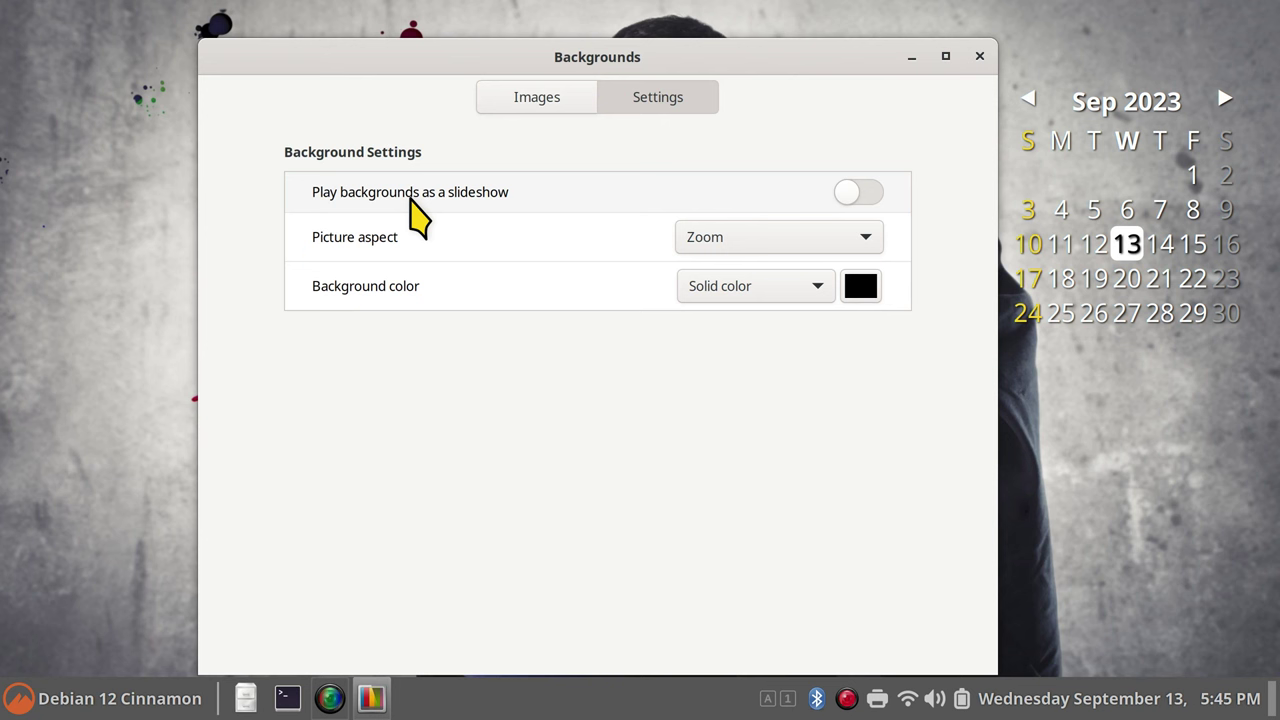
{"action": "left_click", "coordinate": [857, 193]}
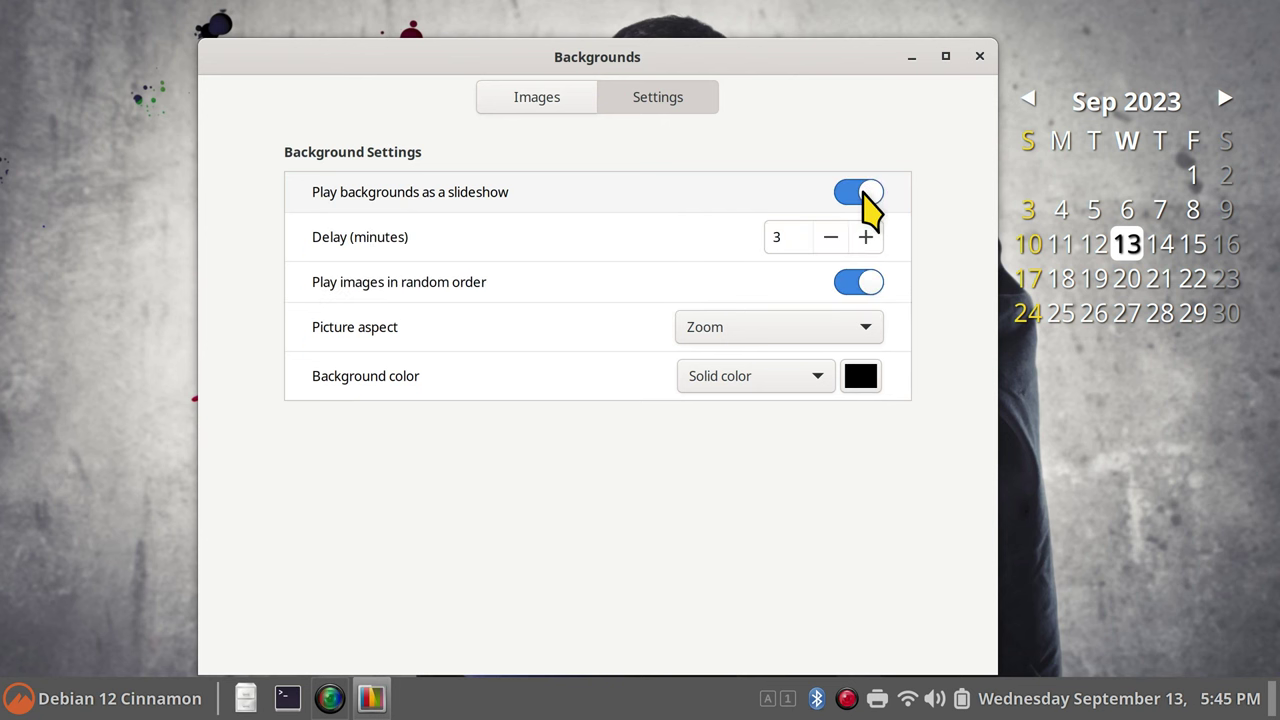
{"action": "double_click", "coordinate": [770, 237]}
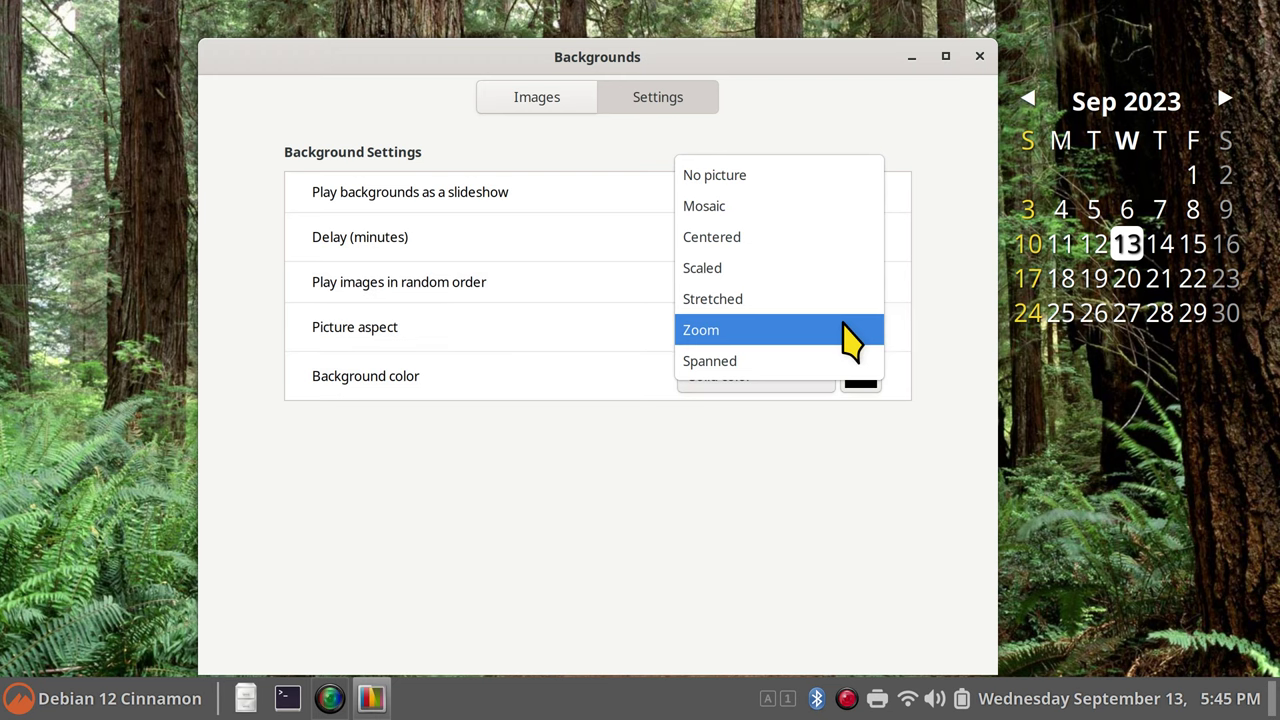
{"action": "left_click", "coordinate": [848, 335]}
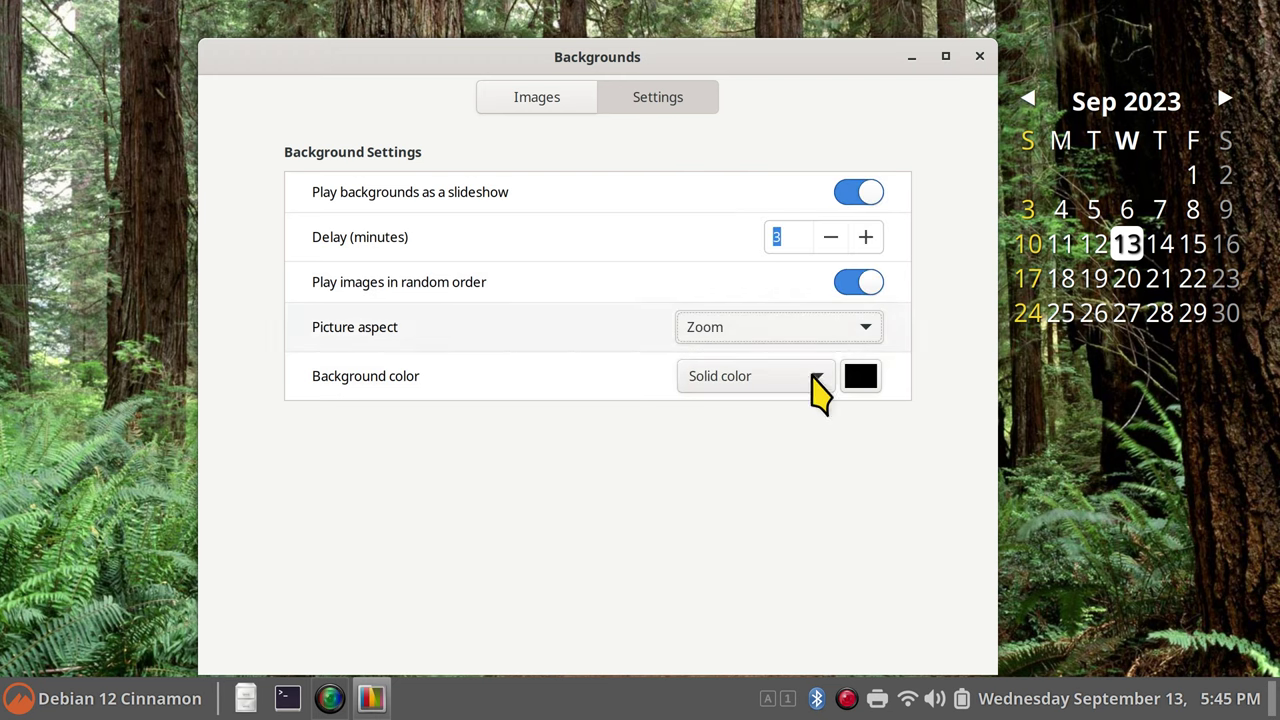
Compare the Pictures collection with the slideshow settings in Backgrounds, and close the window.
{"action": "left_click", "coordinate": [543, 100]}
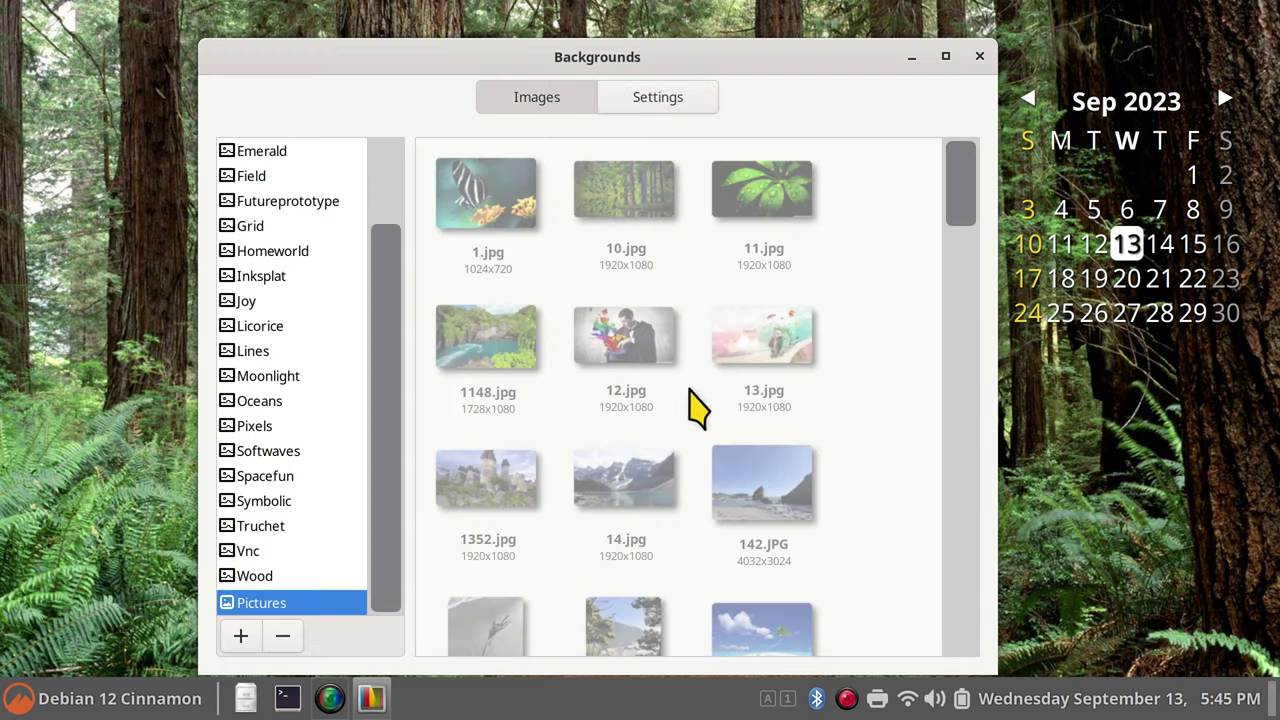
{"action": "left_click", "coordinate": [700, 100]}
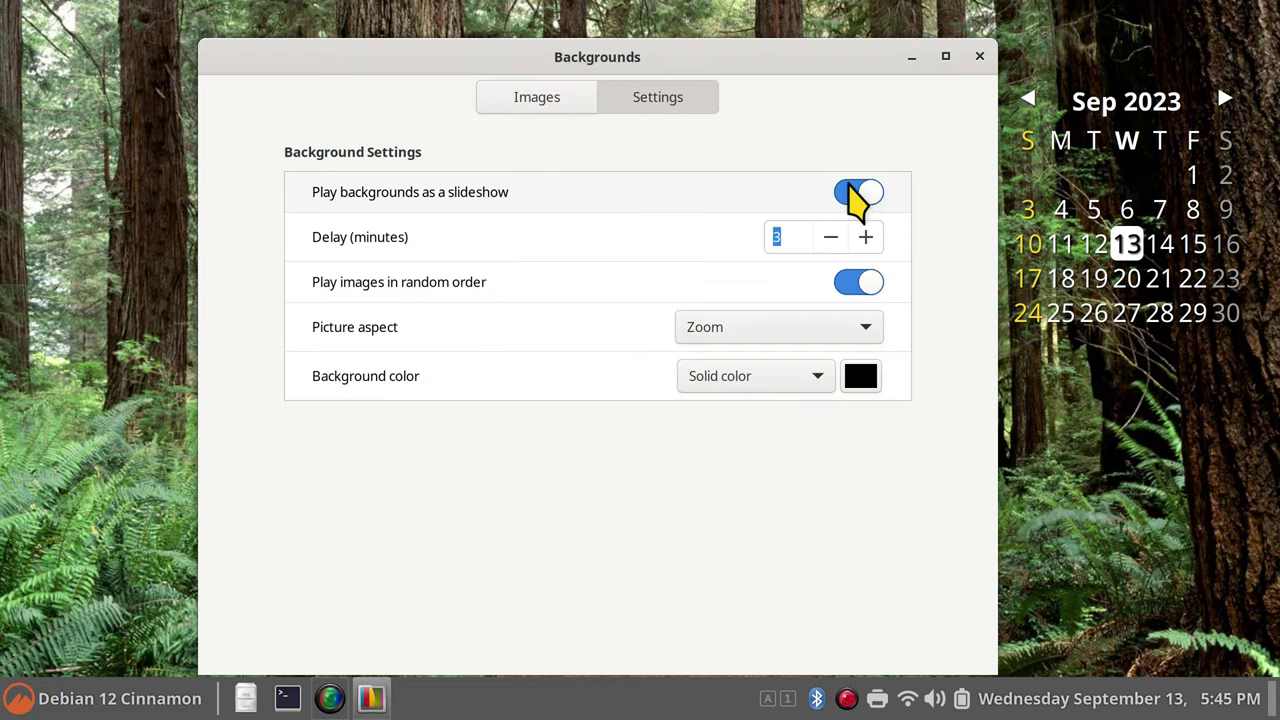
{"action": "left_click", "coordinate": [516, 100]}
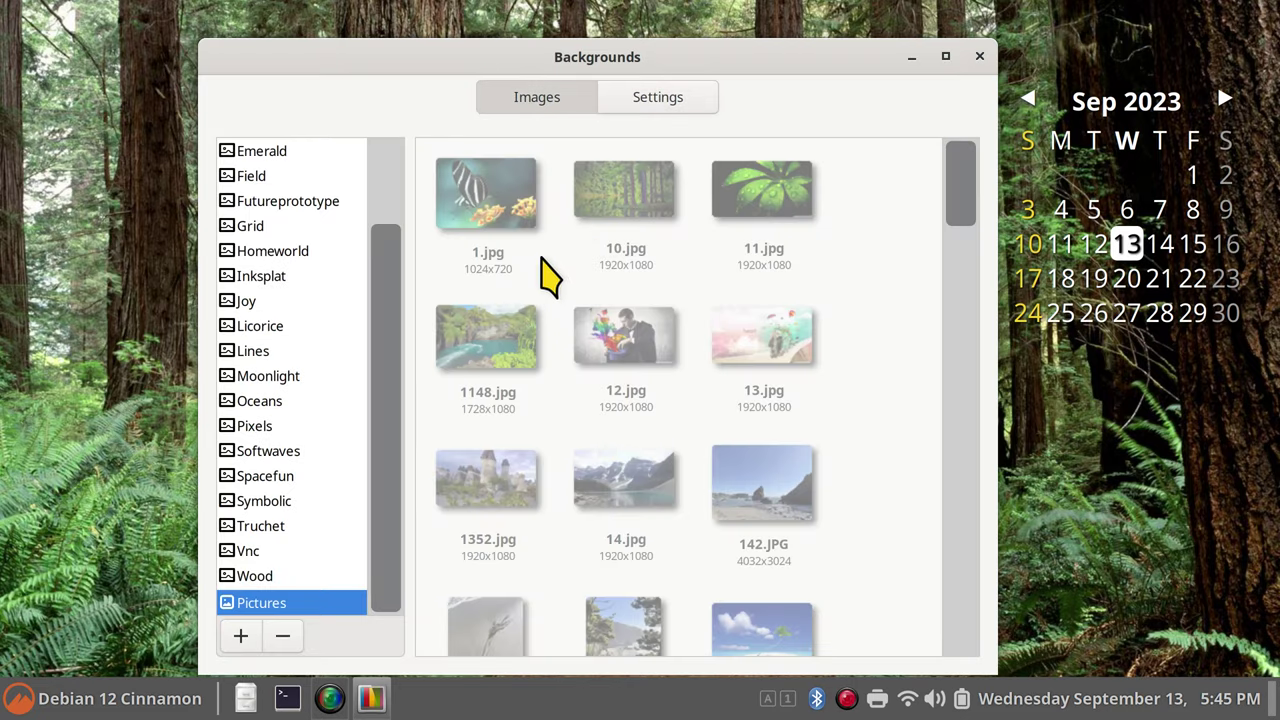
{"action": "left_click", "coordinate": [650, 100]}
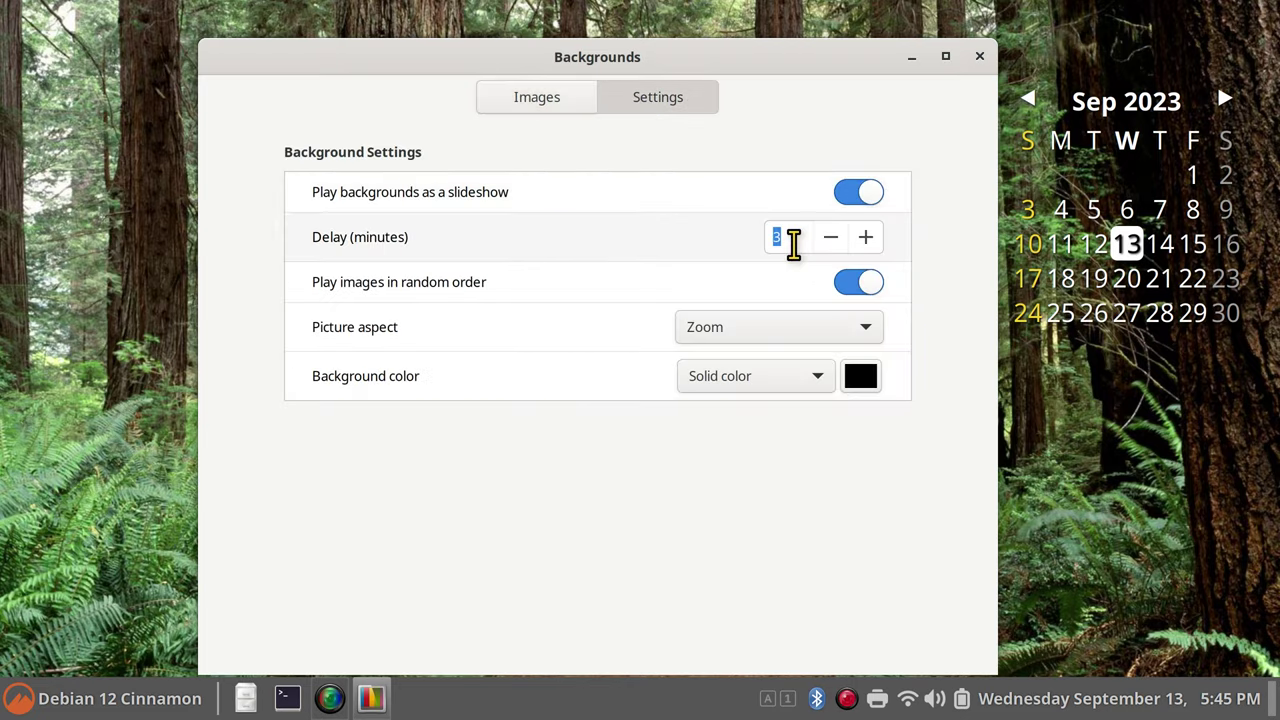
{"action": "left_click", "coordinate": [537, 97]}
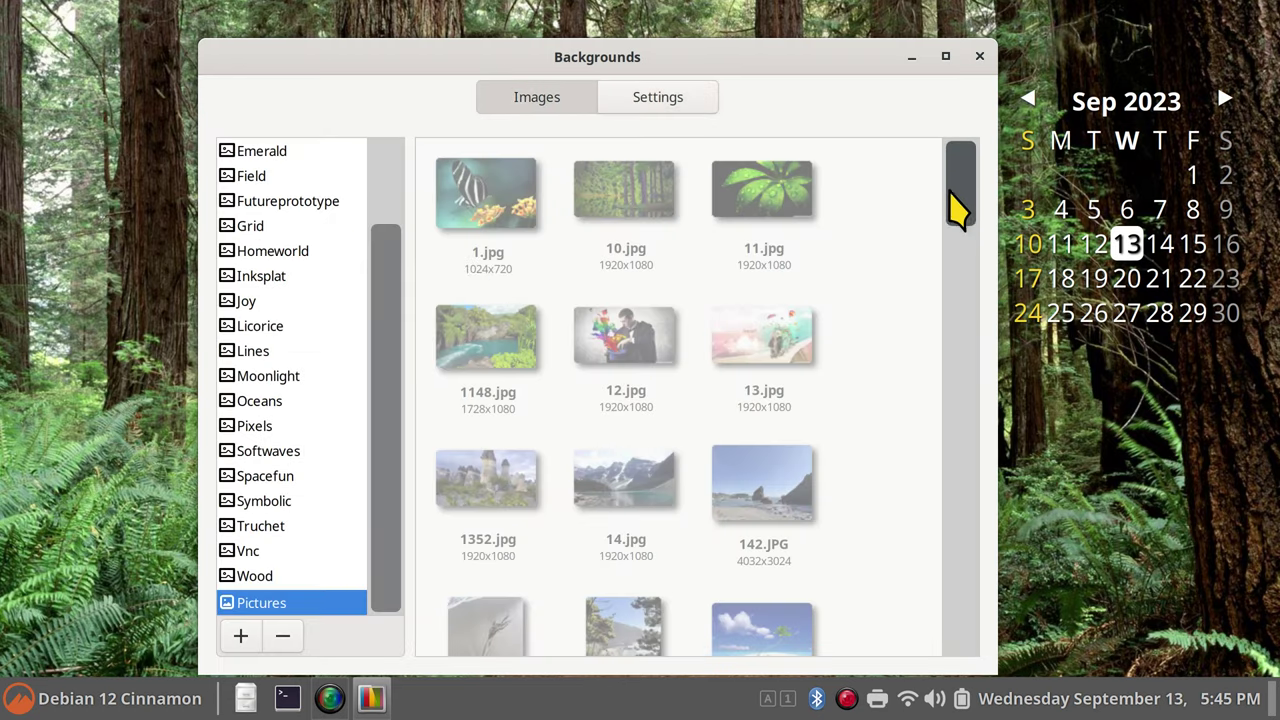
{"action": "left_click_drag", "start_coordinate": [958, 206], "coordinate": [983, 90]}
{"action": "left_click", "coordinate": [980, 56]}
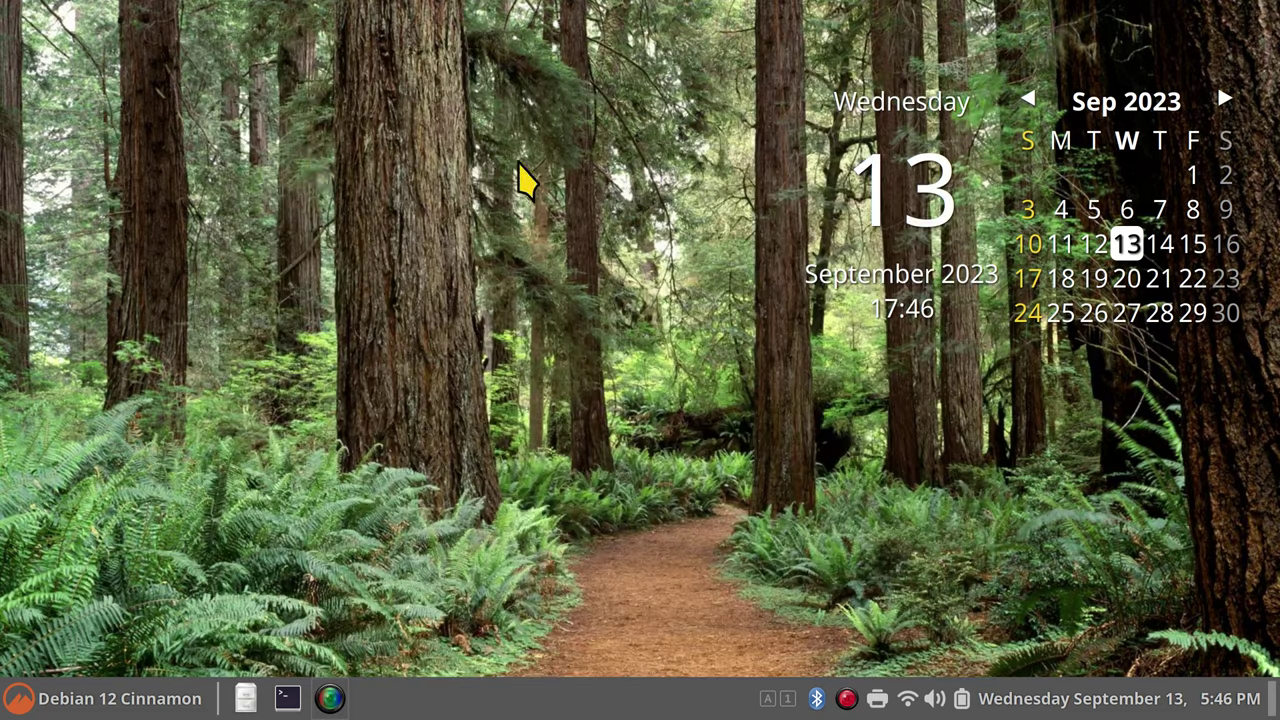
Review the Display settings layout from the desktop, close it, and look over the remaining desktop options such as Open as Root.
{"action": "right_click", "coordinate": [307, 89]}
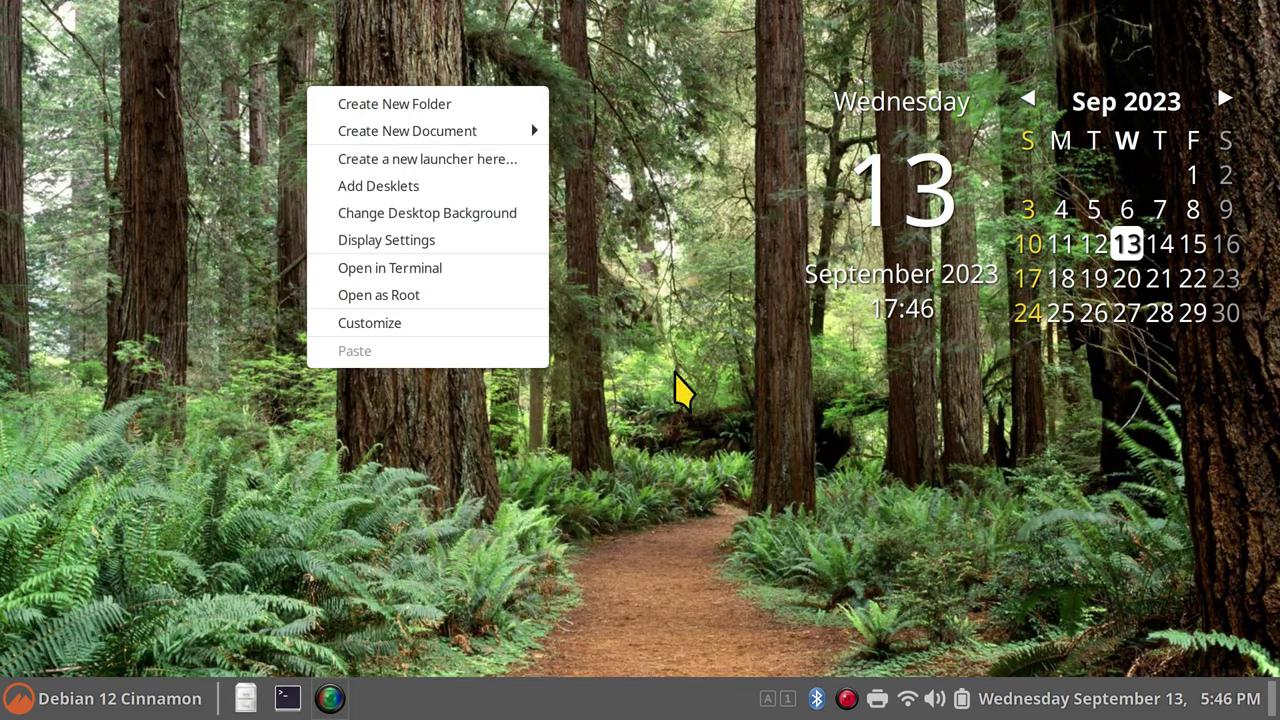
{"action": "left_click", "coordinate": [383, 241]}
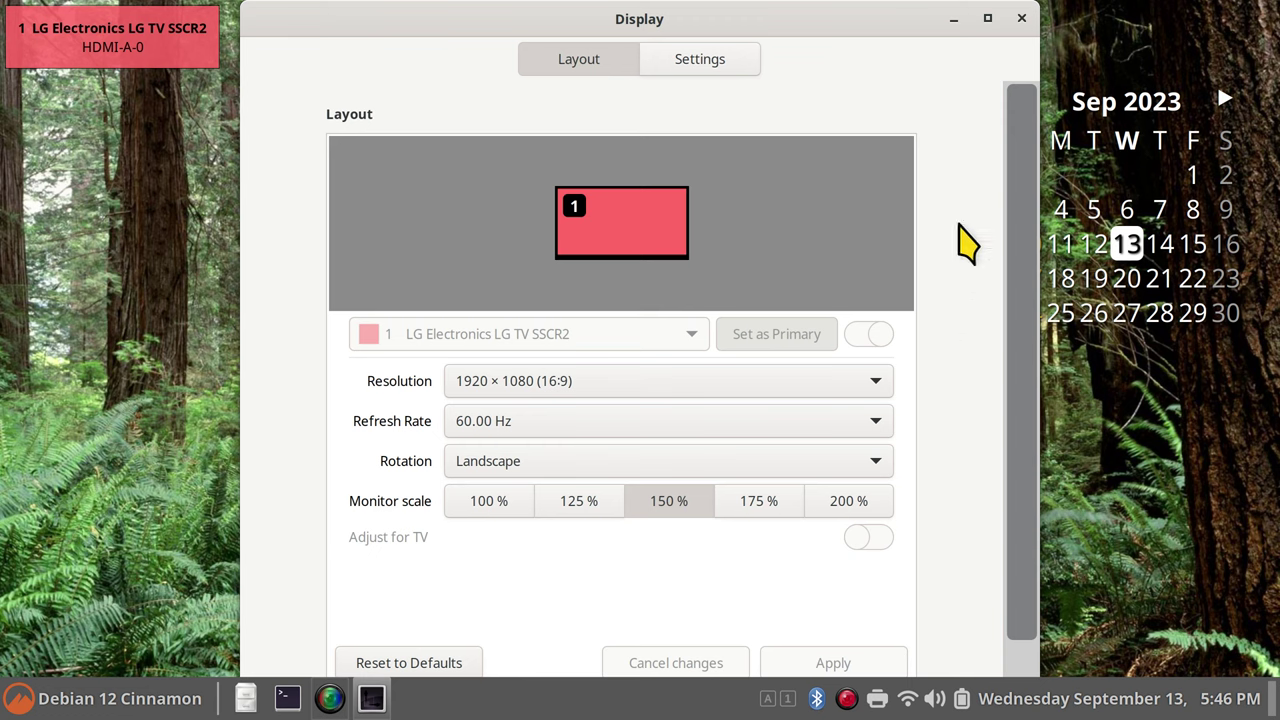
{"action": "left_click", "coordinate": [1021, 19]}
{"action": "right_click", "coordinate": [469, 183]}
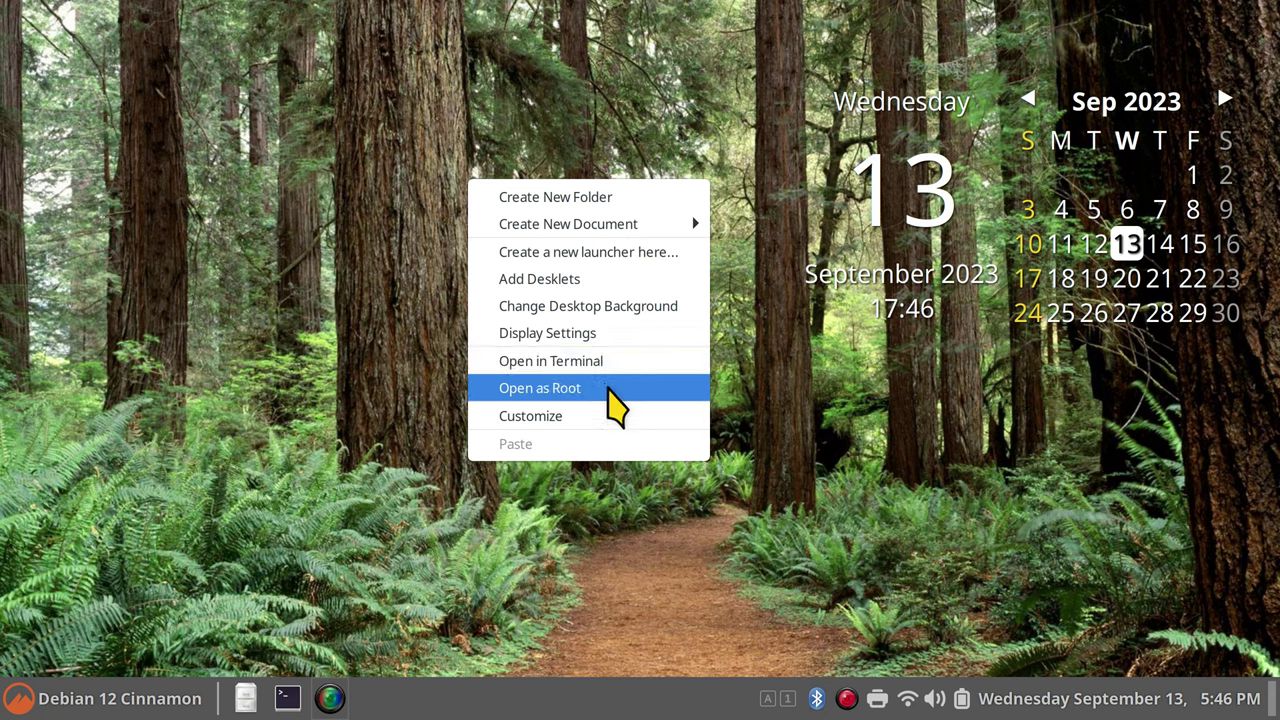
{"action": "left_click", "coordinate": [406, 531]}
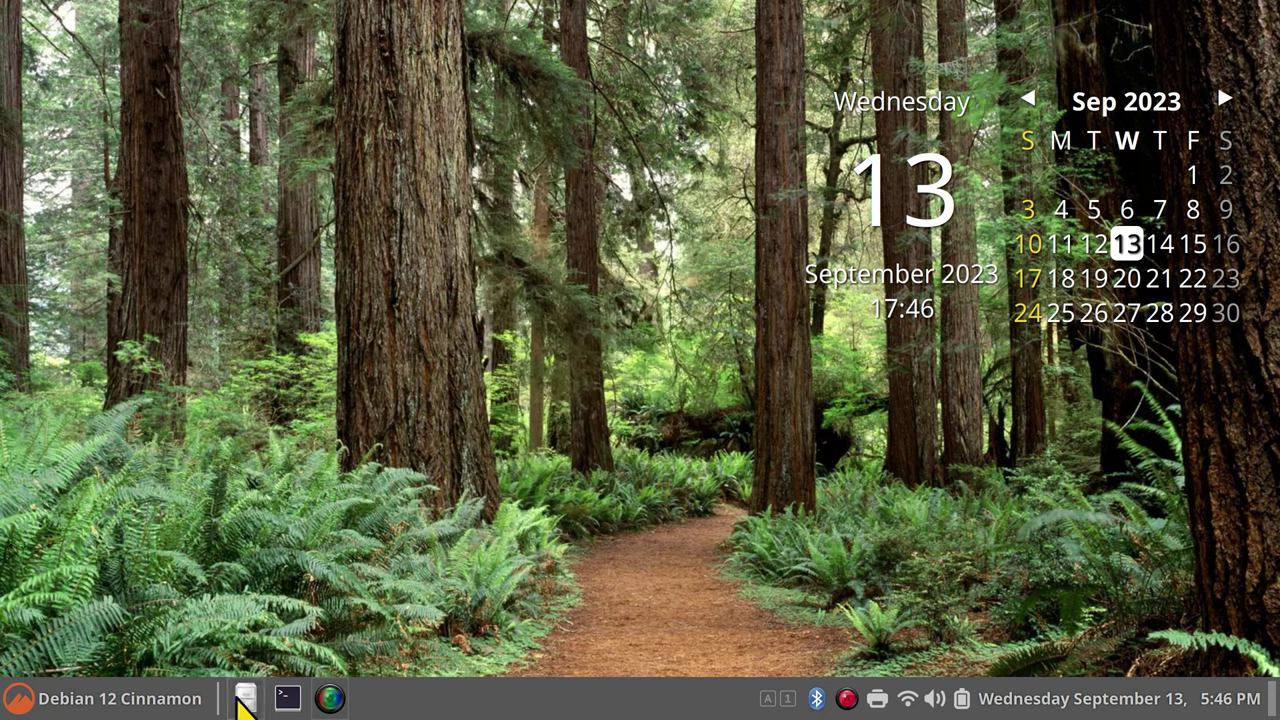
Look over the background context options in the file manager's Home folder, including Open as Root, and close the window.
{"action": "left_click", "coordinate": [245, 698]}
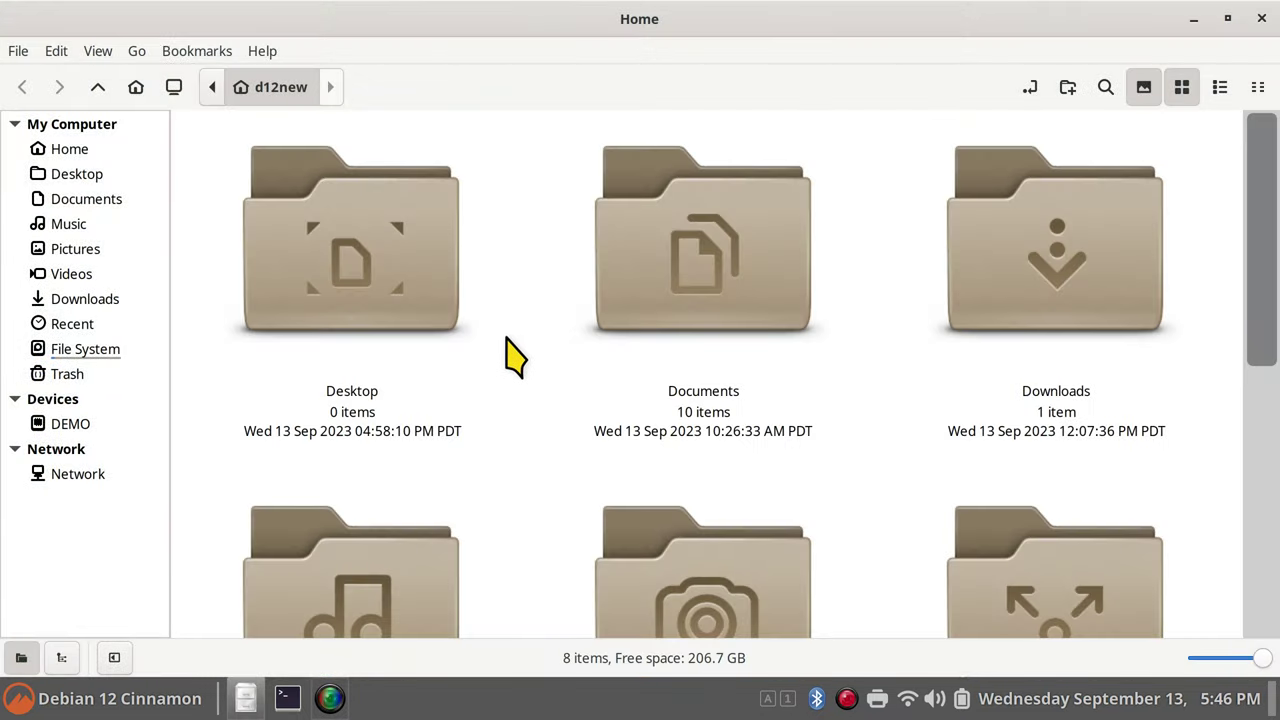
{"action": "right_click", "coordinate": [510, 344]}
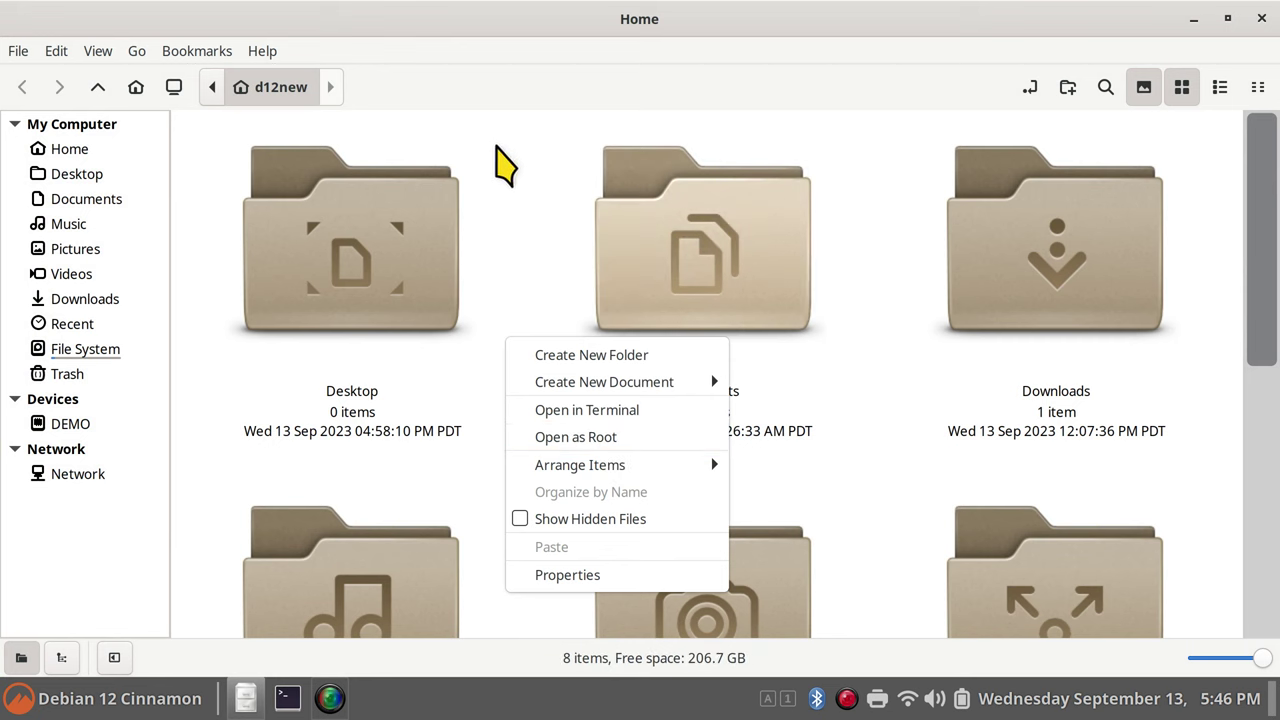
{"action": "left_click", "coordinate": [537, 180]}
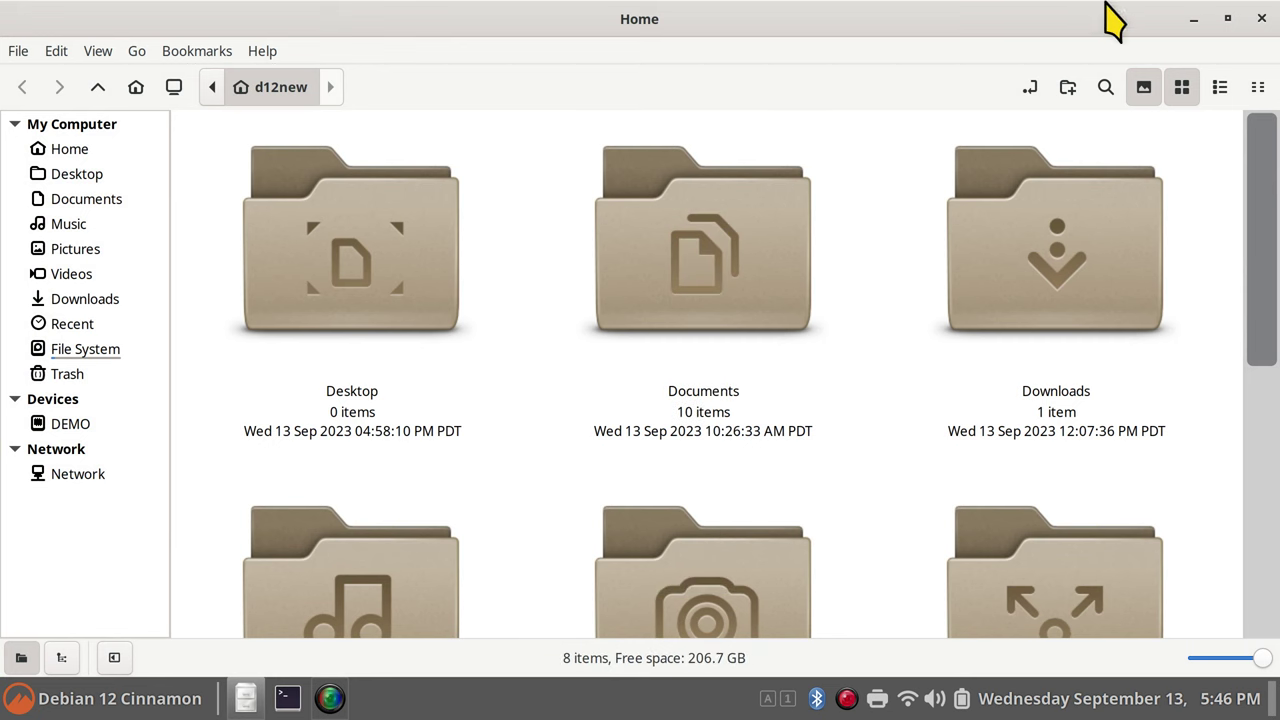
{"action": "left_click", "coordinate": [1261, 18]}
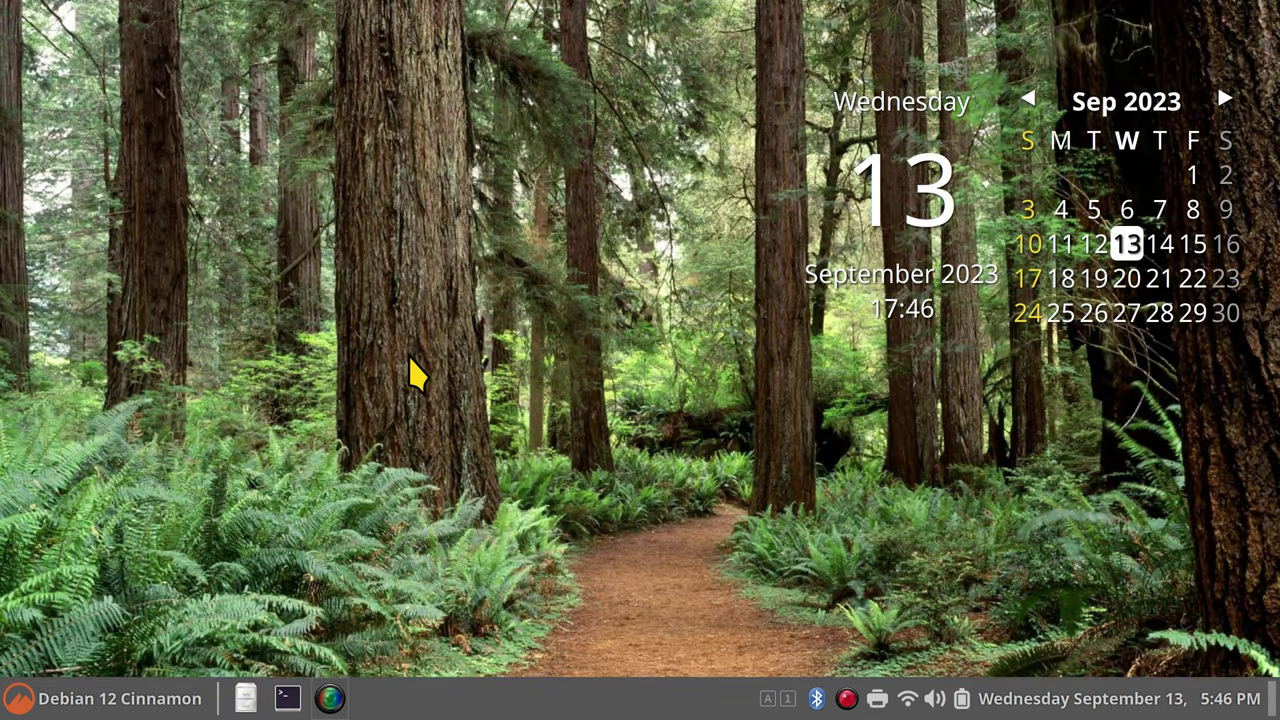
Open the desktop's Customize settings for the current monitor layout and review the icon sizes, keeping Larger.
{"action": "right_click", "coordinate": [440, 284]}
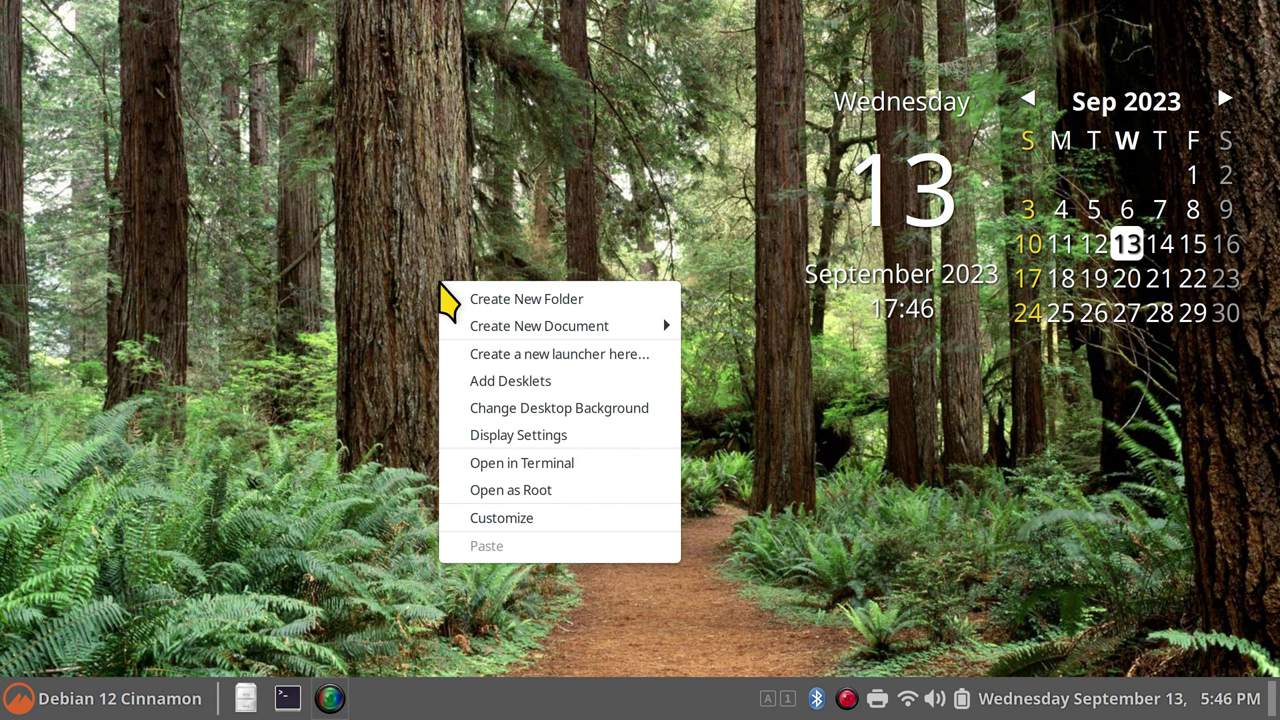
{"action": "left_click", "coordinate": [553, 518]}
{"action": "left_click_drag", "start_coordinate": [624, 80], "coordinate": [581, 114]}
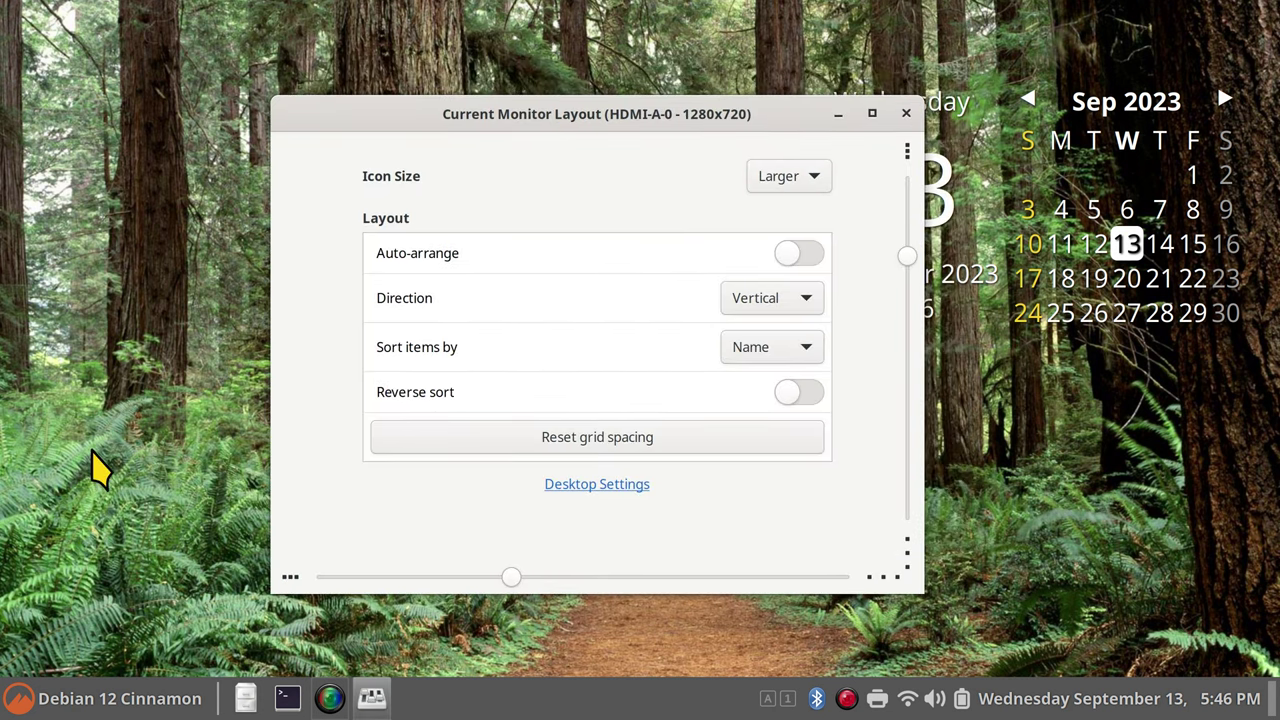
{"action": "left_click", "coordinate": [790, 180]}
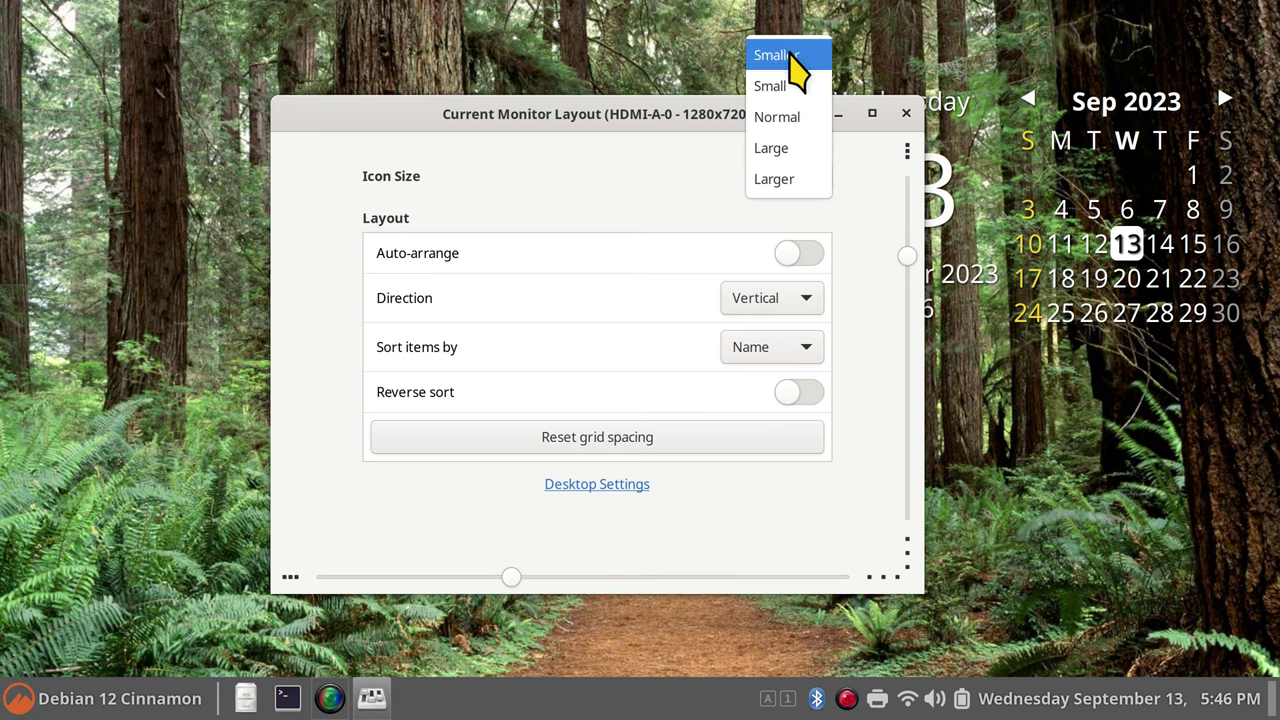
{"action": "left_click", "coordinate": [790, 179]}
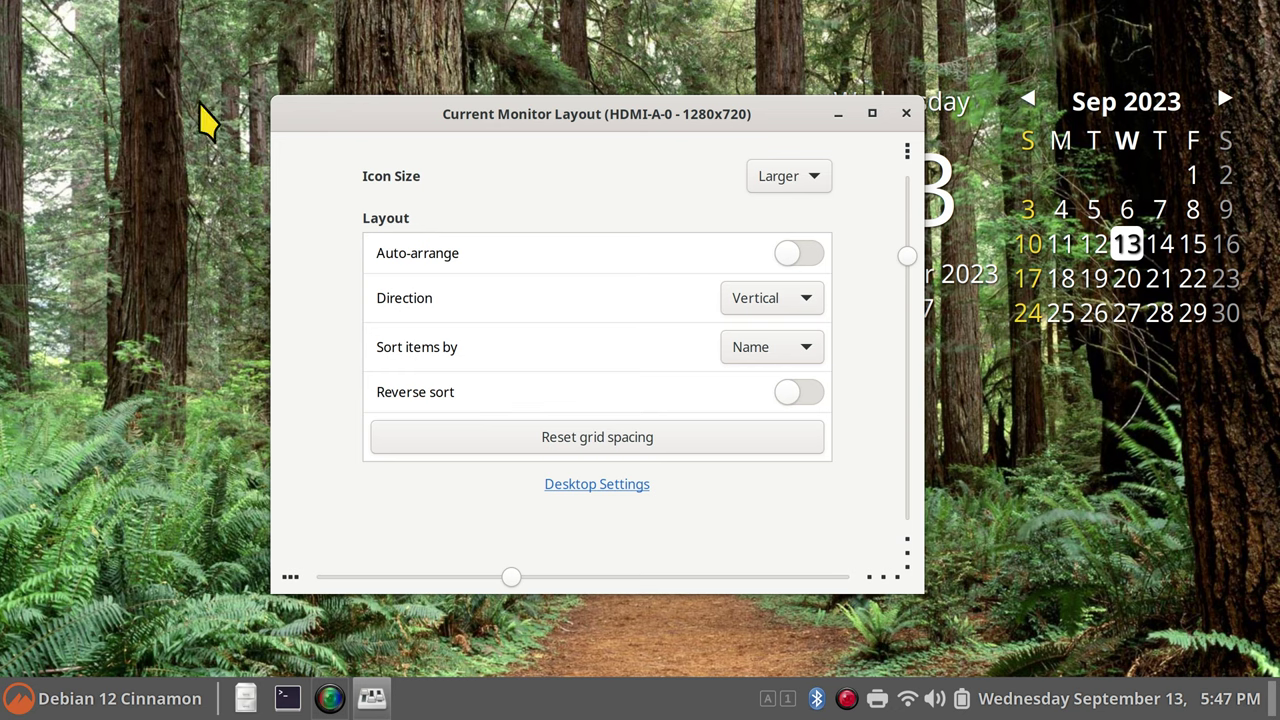
Check the Direction choices for desktop icons and set the horizontal grid spacing slightly wider.
{"action": "left_click", "coordinate": [809, 310]}
{"action": "left_click", "coordinate": [809, 311]}
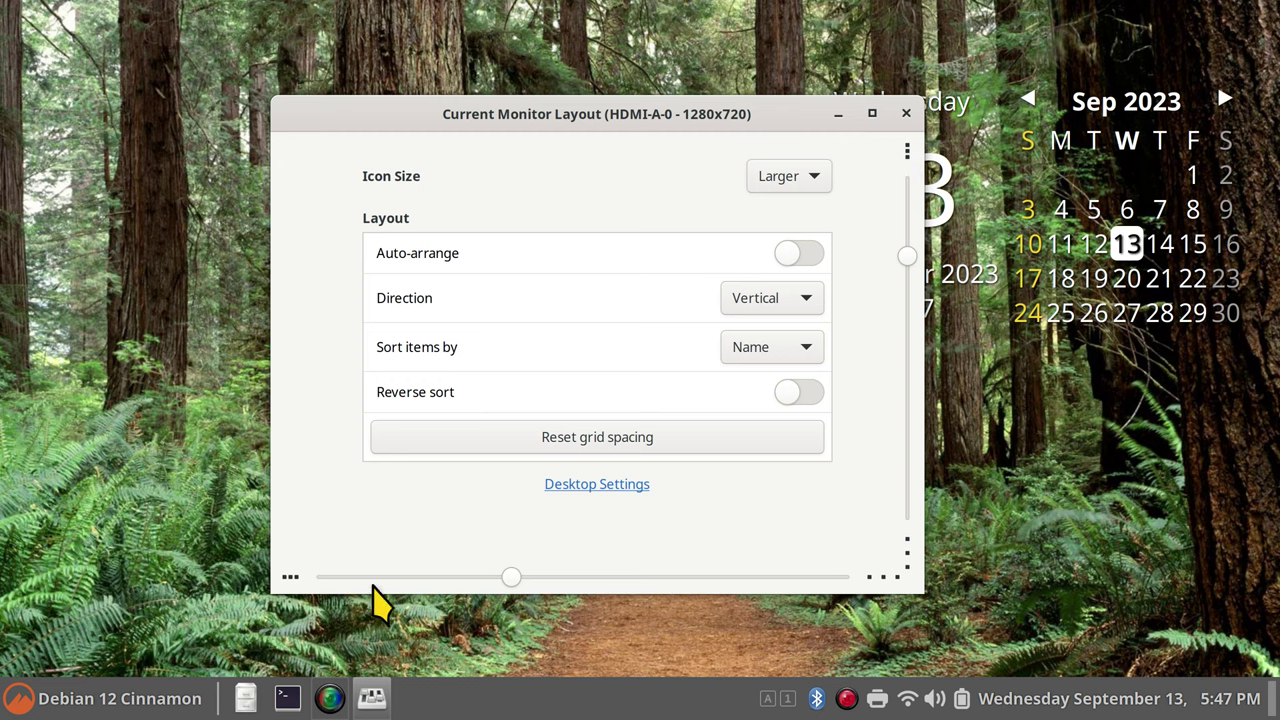
{"action": "left_click_drag", "start_coordinate": [509, 578], "coordinate": [455, 578]}
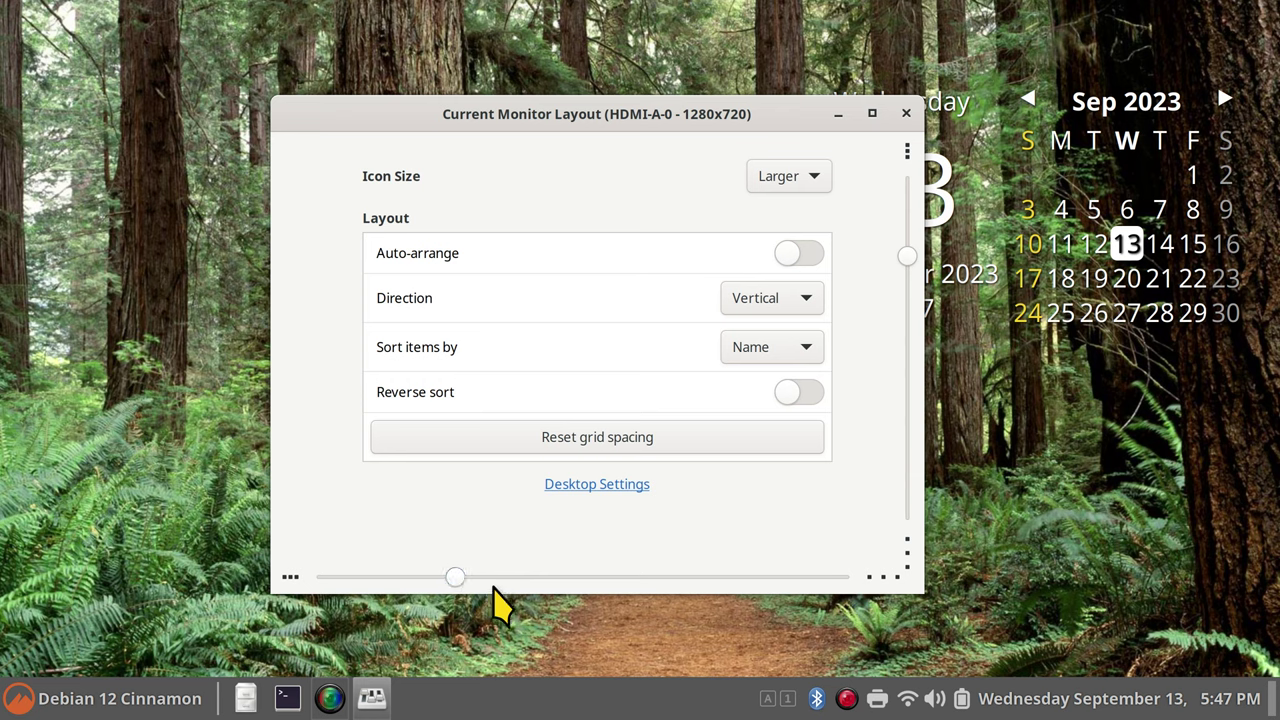
{"action": "left_click_drag", "start_coordinate": [456, 578], "coordinate": [527, 578]}
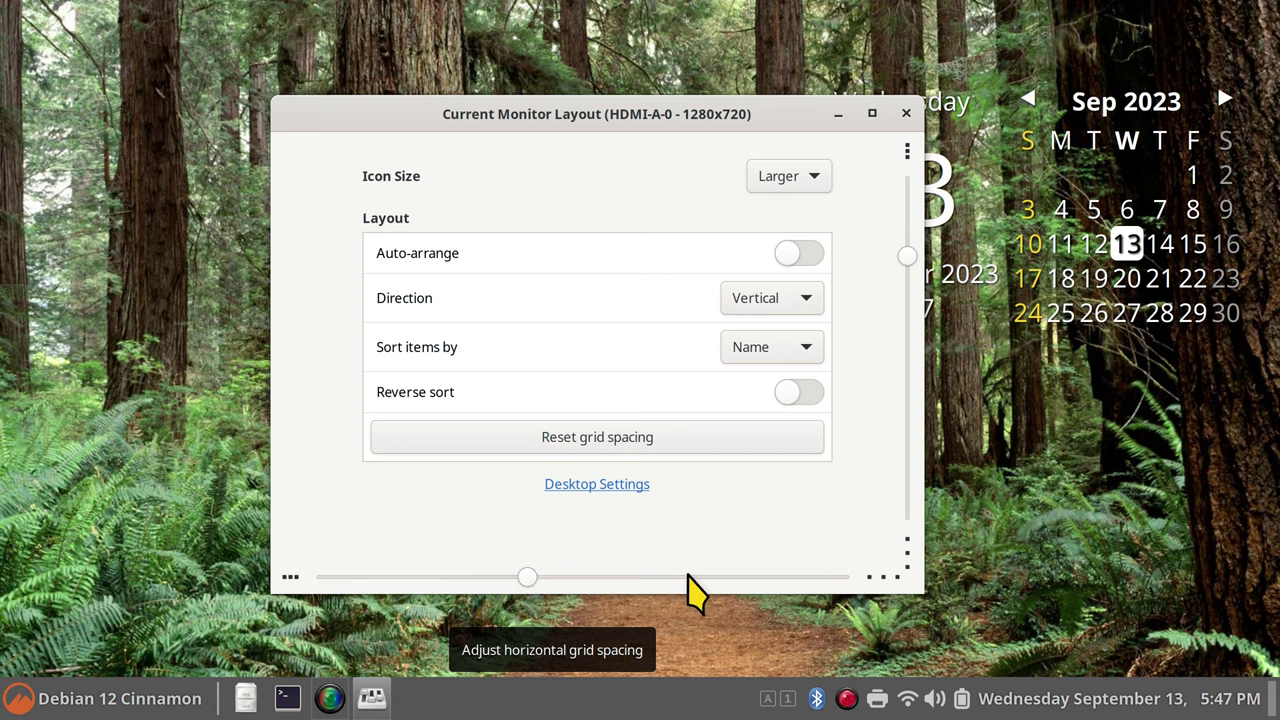
Turn on the Computer, Home and Trash desktop icons in Desktop Settings and close the window.
{"action": "left_click", "coordinate": [585, 487]}
{"action": "left_click_drag", "start_coordinate": [590, 115], "coordinate": [801, 110]}
{"action": "left_click", "coordinate": [985, 250]}
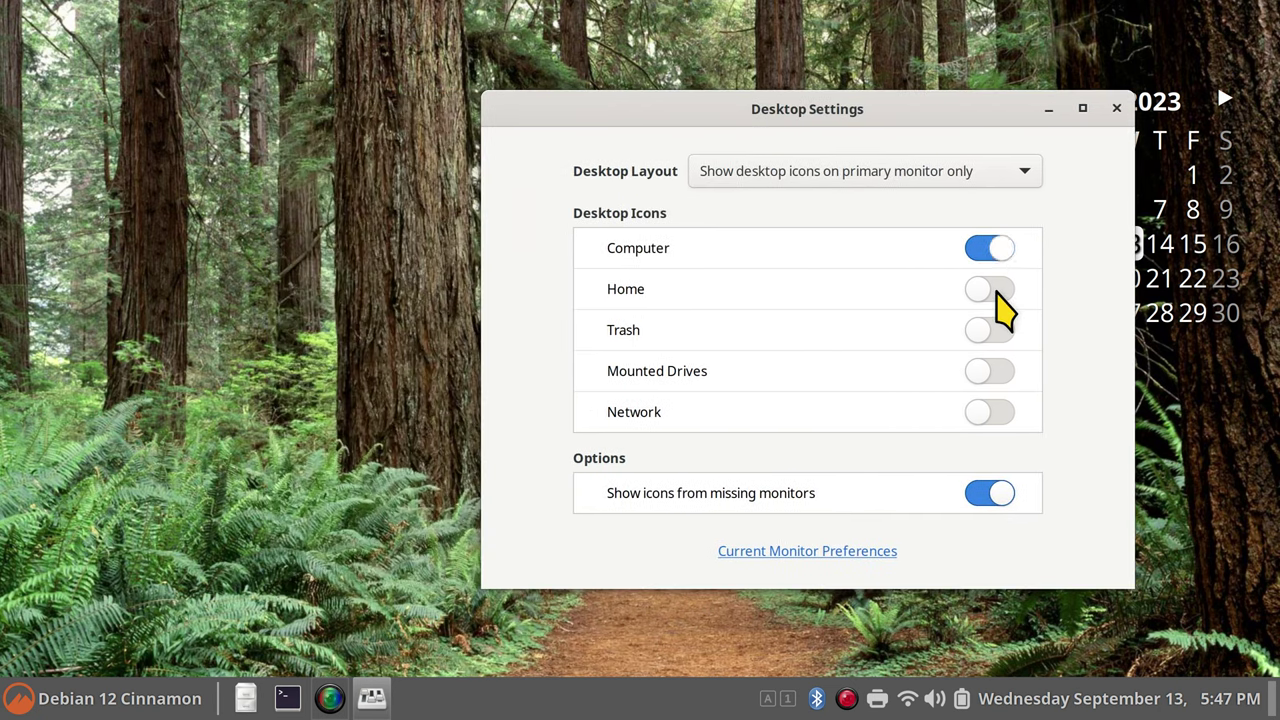
{"action": "left_click", "coordinate": [994, 290]}
{"action": "left_click", "coordinate": [997, 330]}
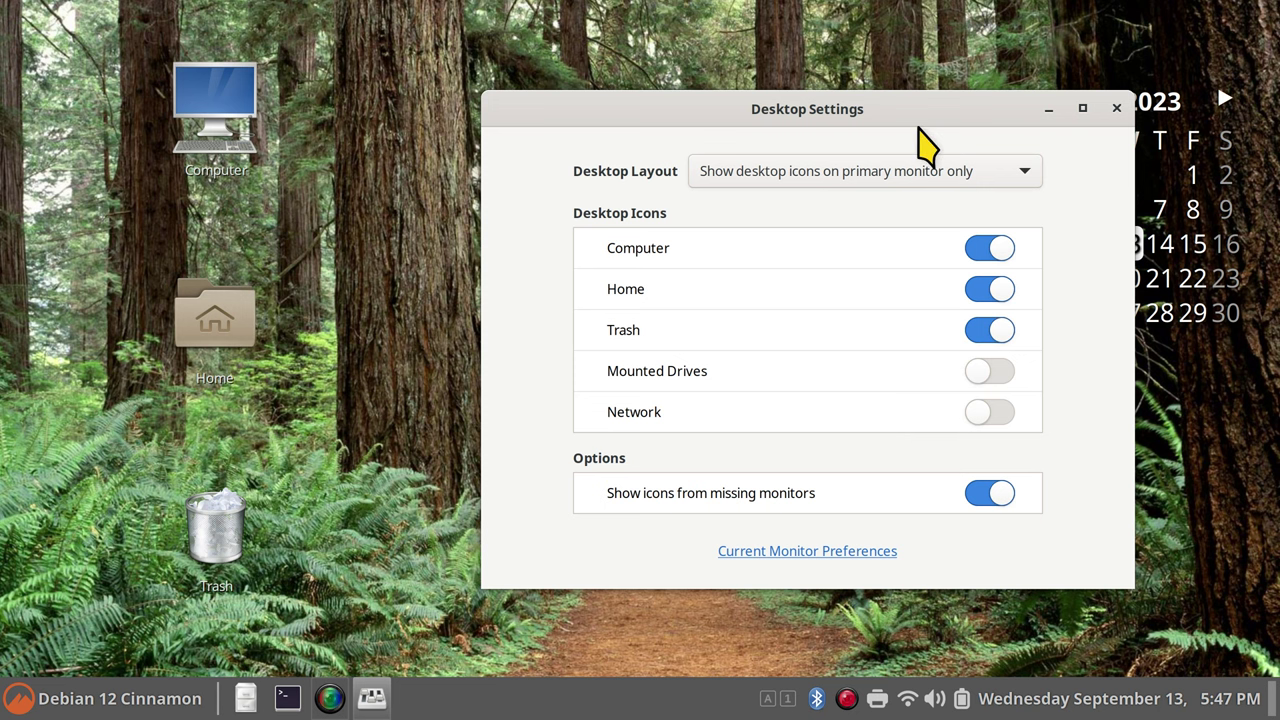
{"action": "left_click", "coordinate": [1116, 108]}
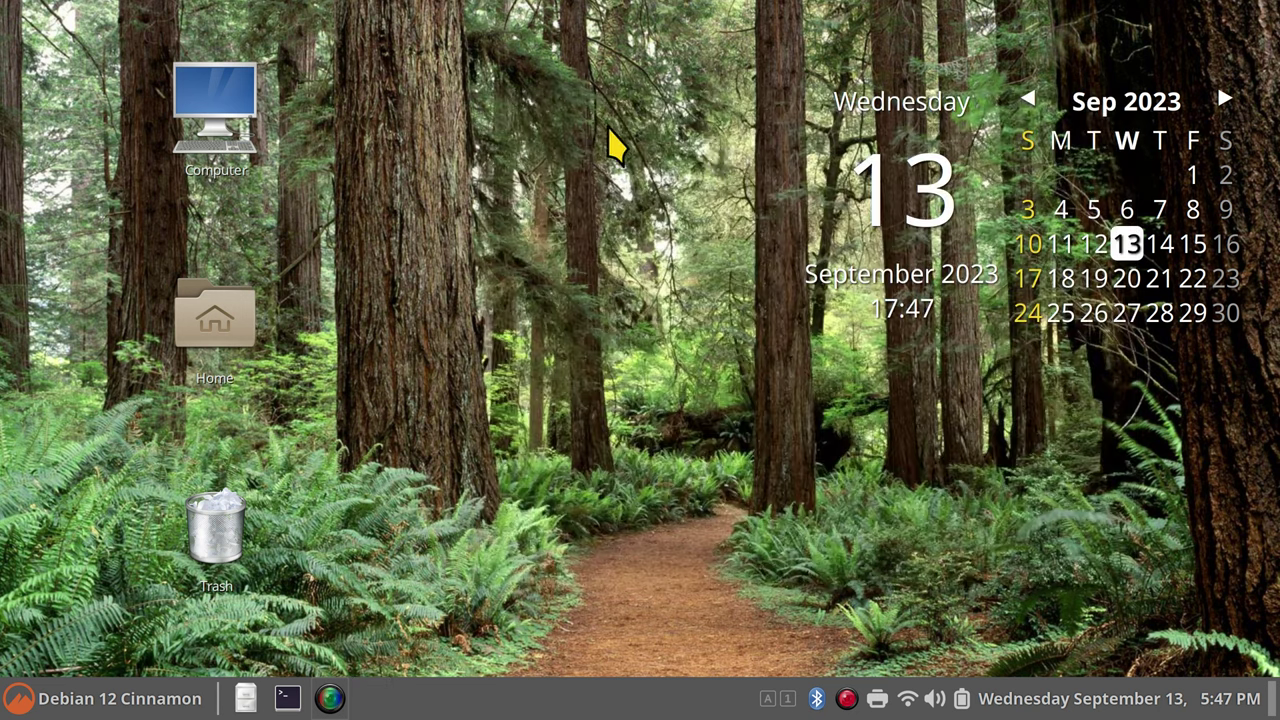
Reopen Desktop Settings, compare its icon choices with the locations and devices listed in the file manager, and close the file manager.
{"action": "right_click", "coordinate": [583, 124]}
{"action": "left_click", "coordinate": [714, 383]}
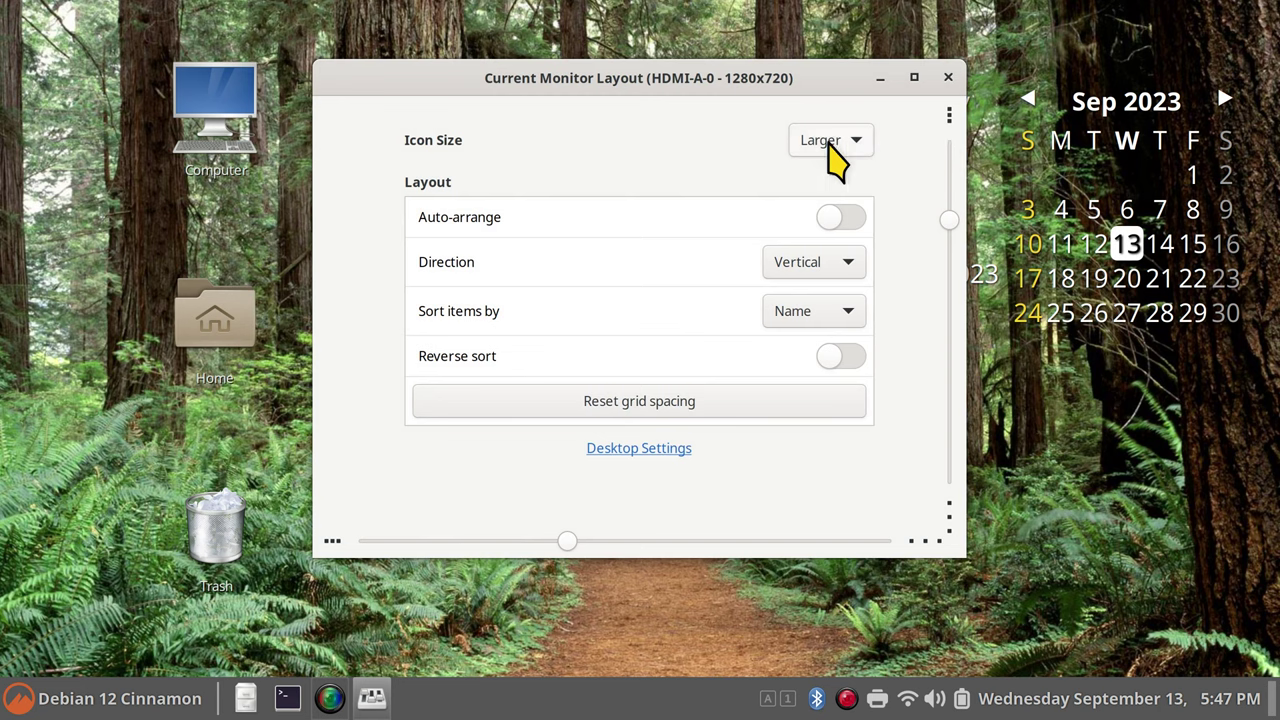
{"action": "left_click", "coordinate": [661, 448]}
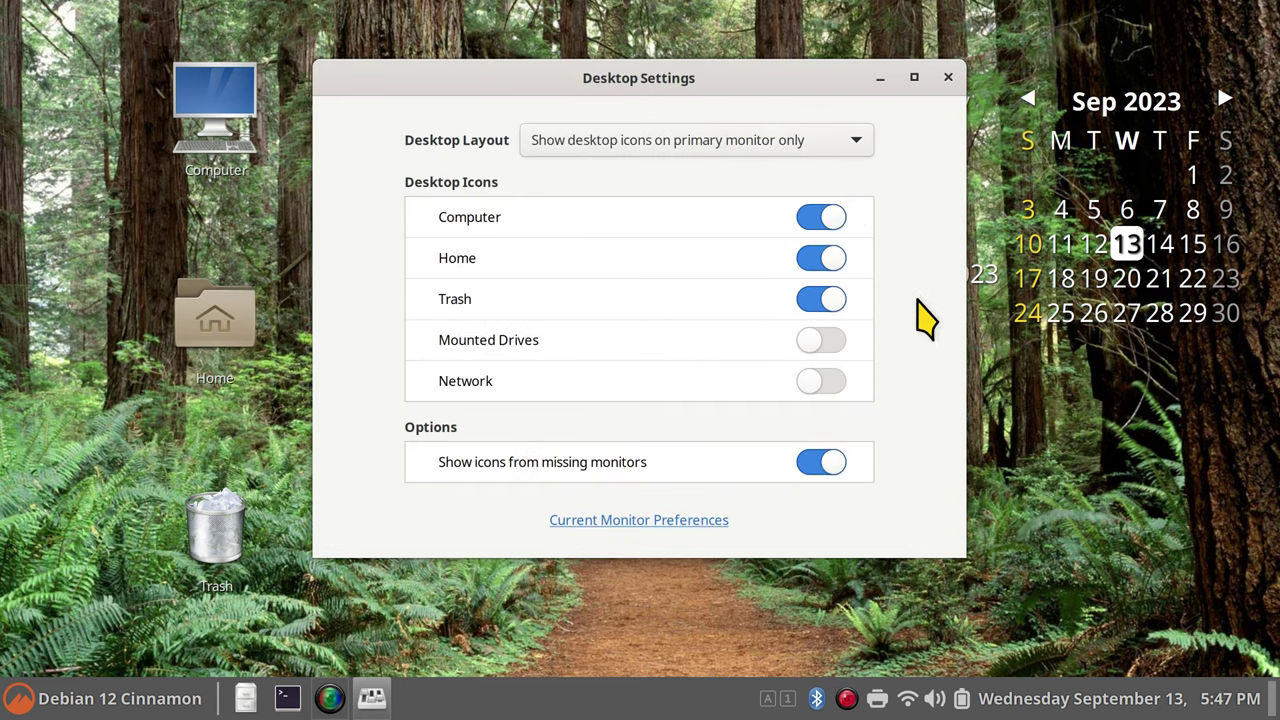
{"action": "left_click", "coordinate": [246, 698]}
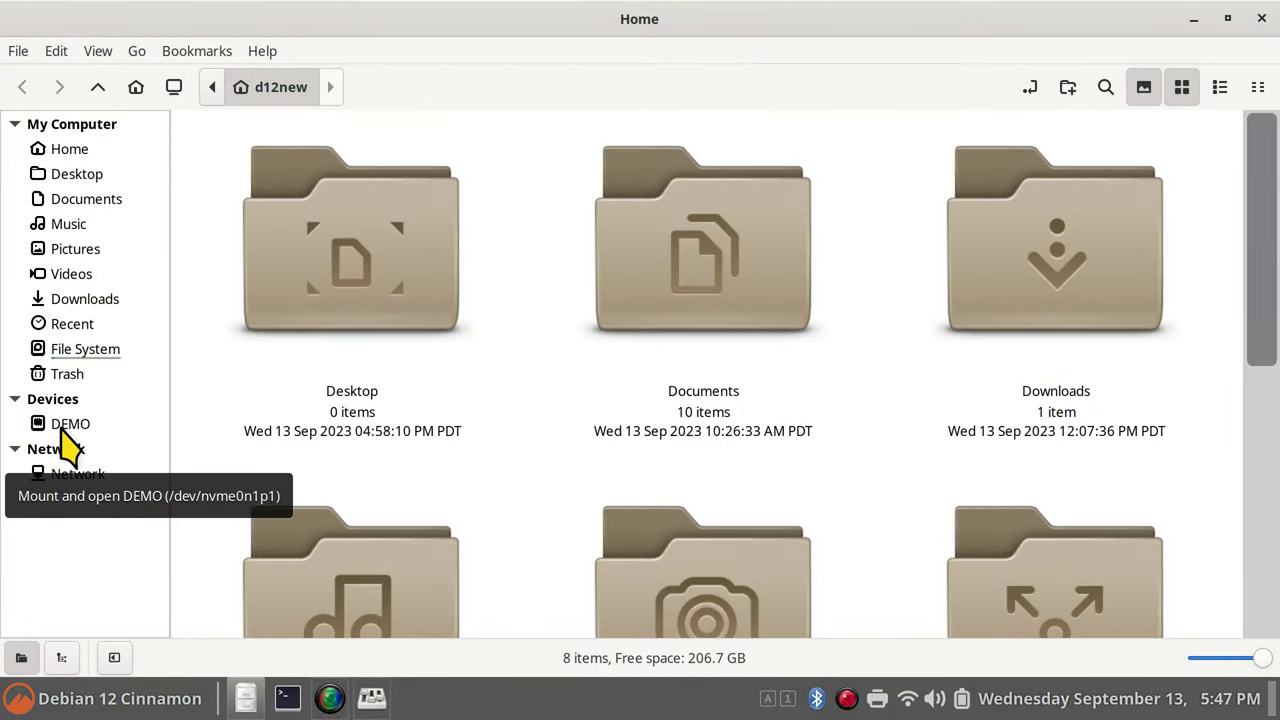
{"action": "left_click", "coordinate": [1260, 18]}
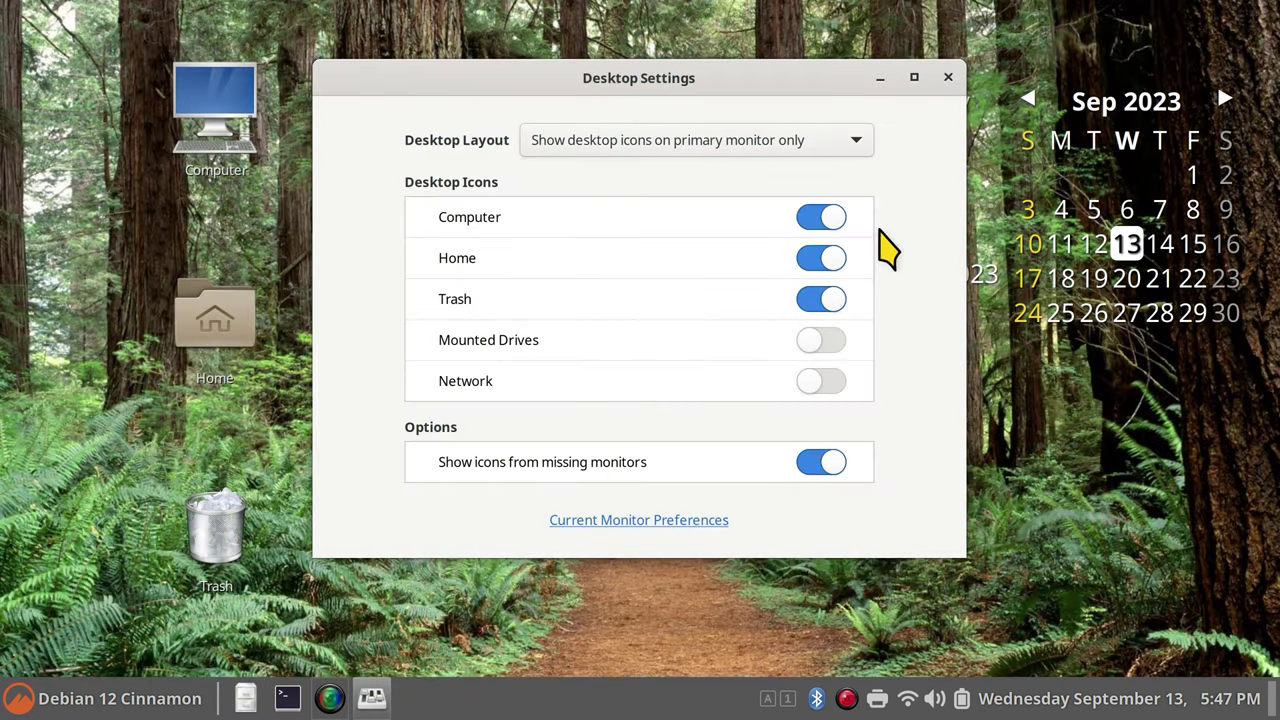
Turn off the Computer, Home and Trash desktop icons and close Desktop Settings.
{"action": "left_click", "coordinate": [810, 217]}
{"action": "left_click", "coordinate": [815, 258]}
{"action": "left_click", "coordinate": [812, 299]}
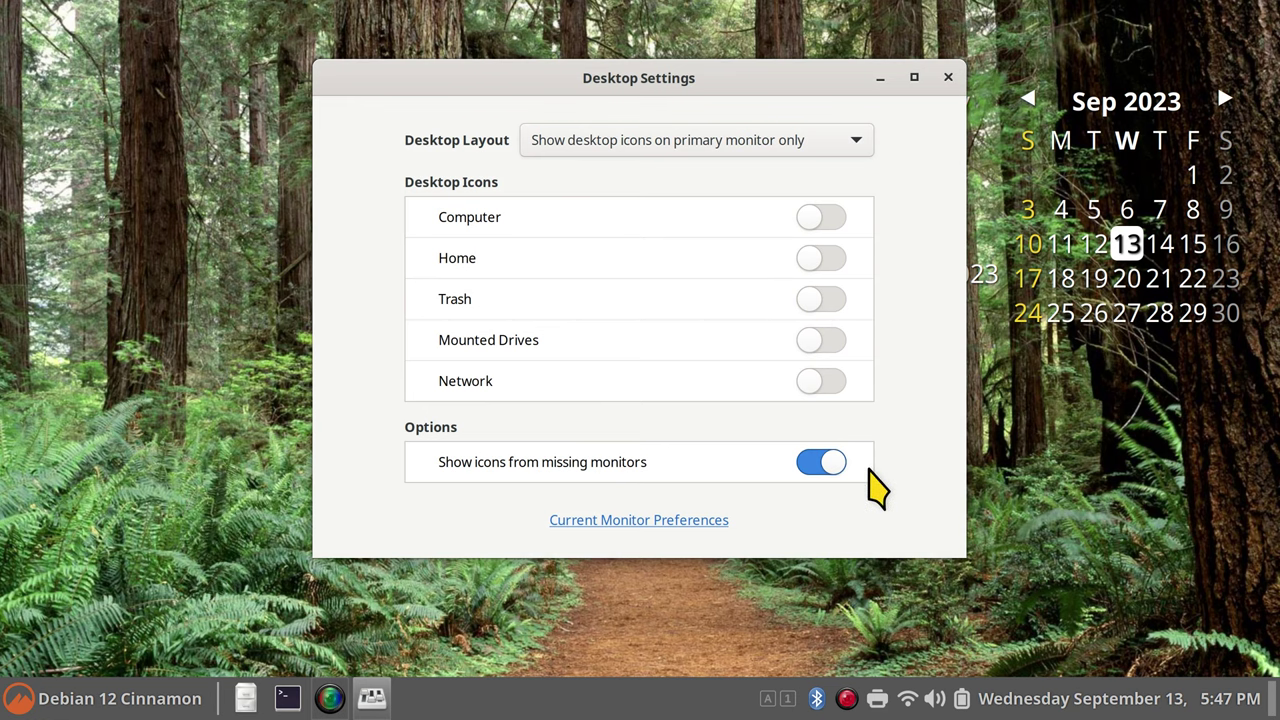
{"action": "left_click", "coordinate": [948, 77]}
{"action": "right_click", "coordinate": [407, 308]}
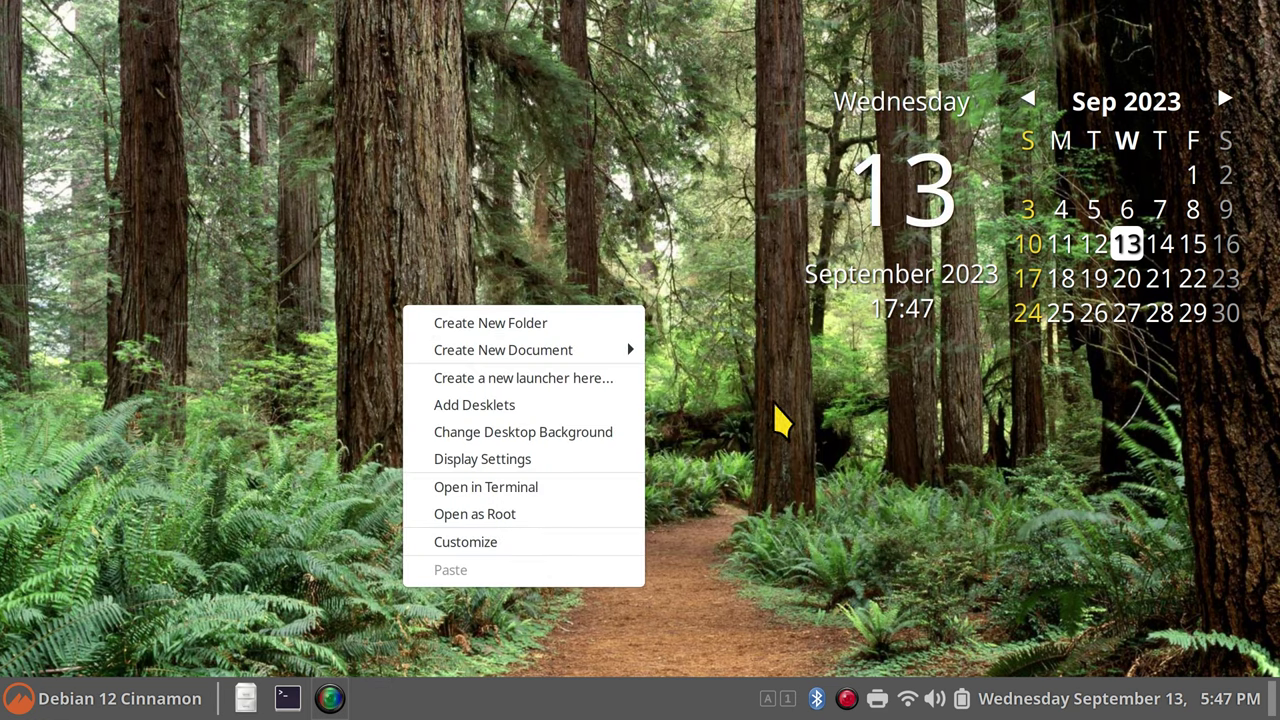
{"action": "left_click", "coordinate": [792, 452]}
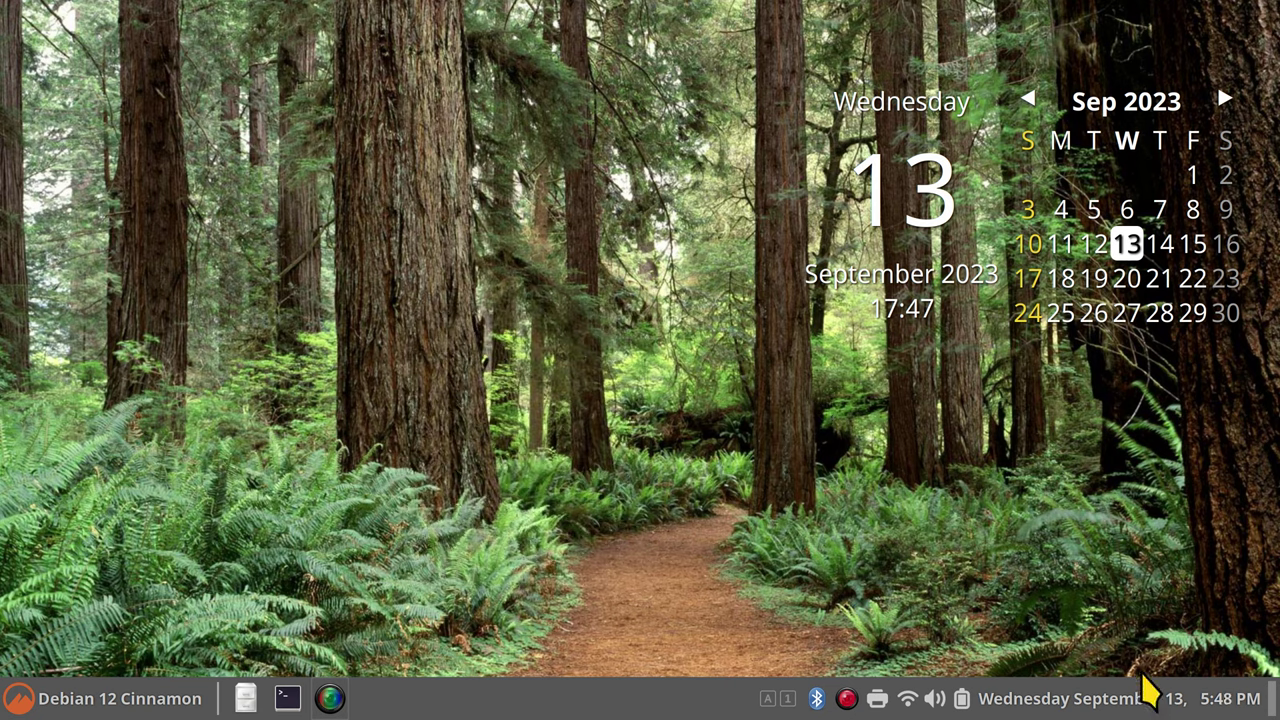
In the Date & Time system settings, turn on the 24h clock and turn off displaying the date.
{"action": "right_click", "coordinate": [615, 710]}
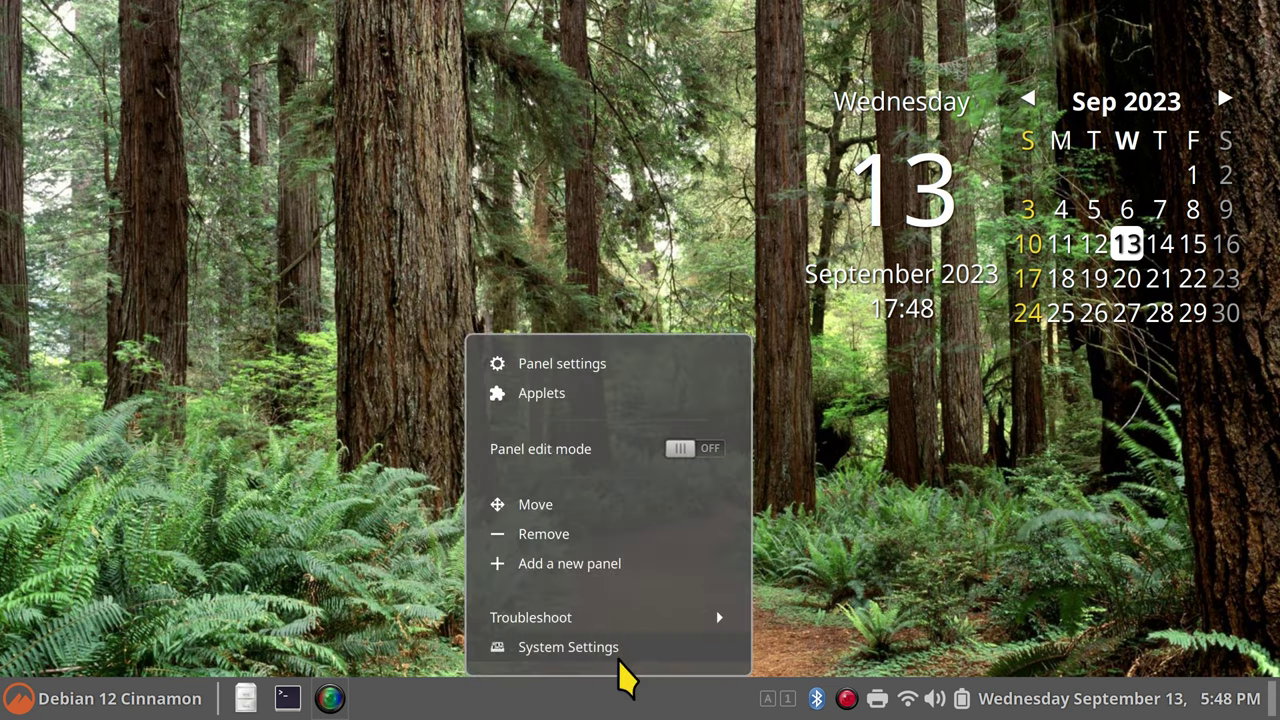
{"action": "left_click", "coordinate": [620, 650]}
{"action": "left_click", "coordinate": [682, 345]}
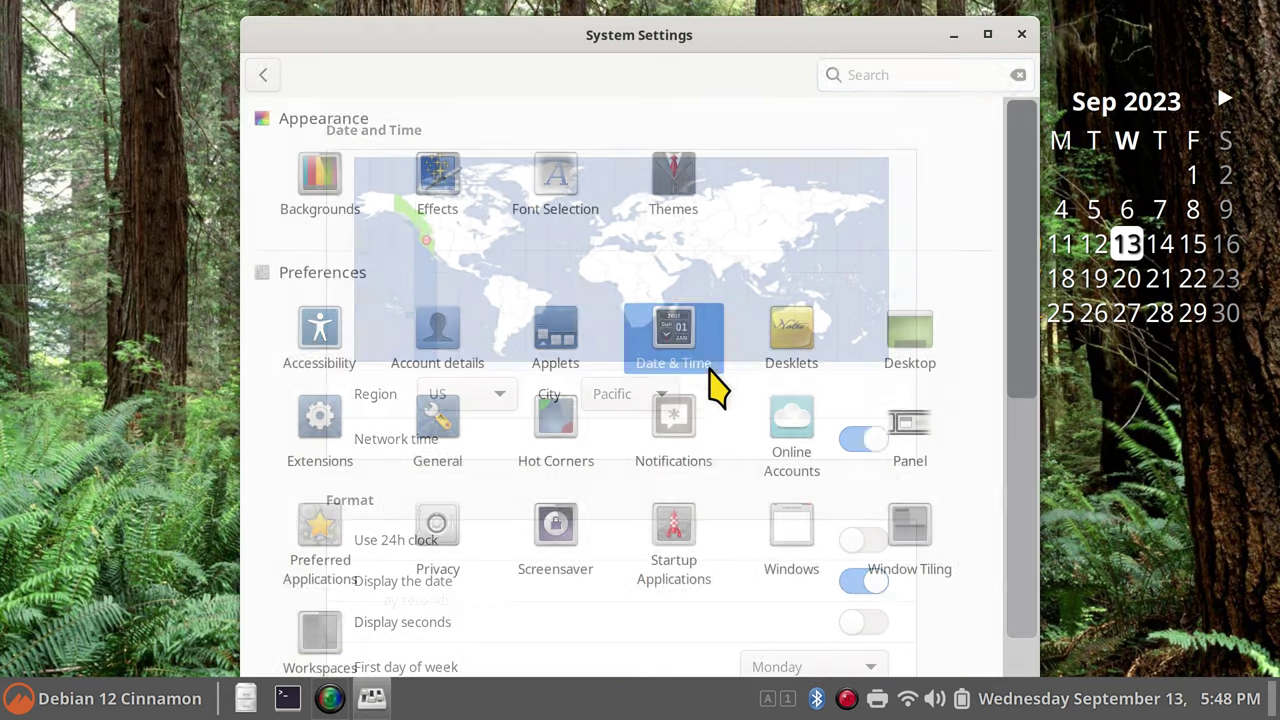
{"action": "left_click", "coordinate": [870, 541]}
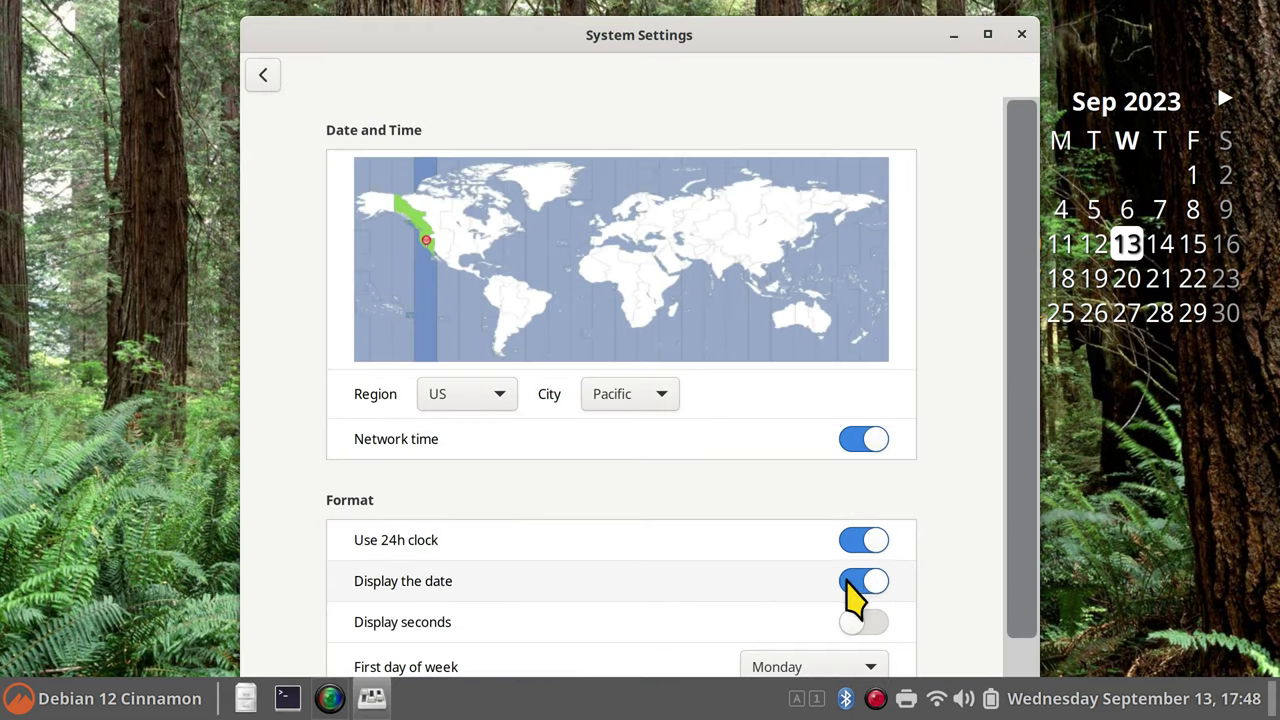
{"action": "left_click", "coordinate": [858, 581]}
Set the first day of week to Use locale default, close System Settings, and check the panel clock's calendar.
{"action": "left_click_drag", "start_coordinate": [1008, 566], "coordinate": [1034, 634]}
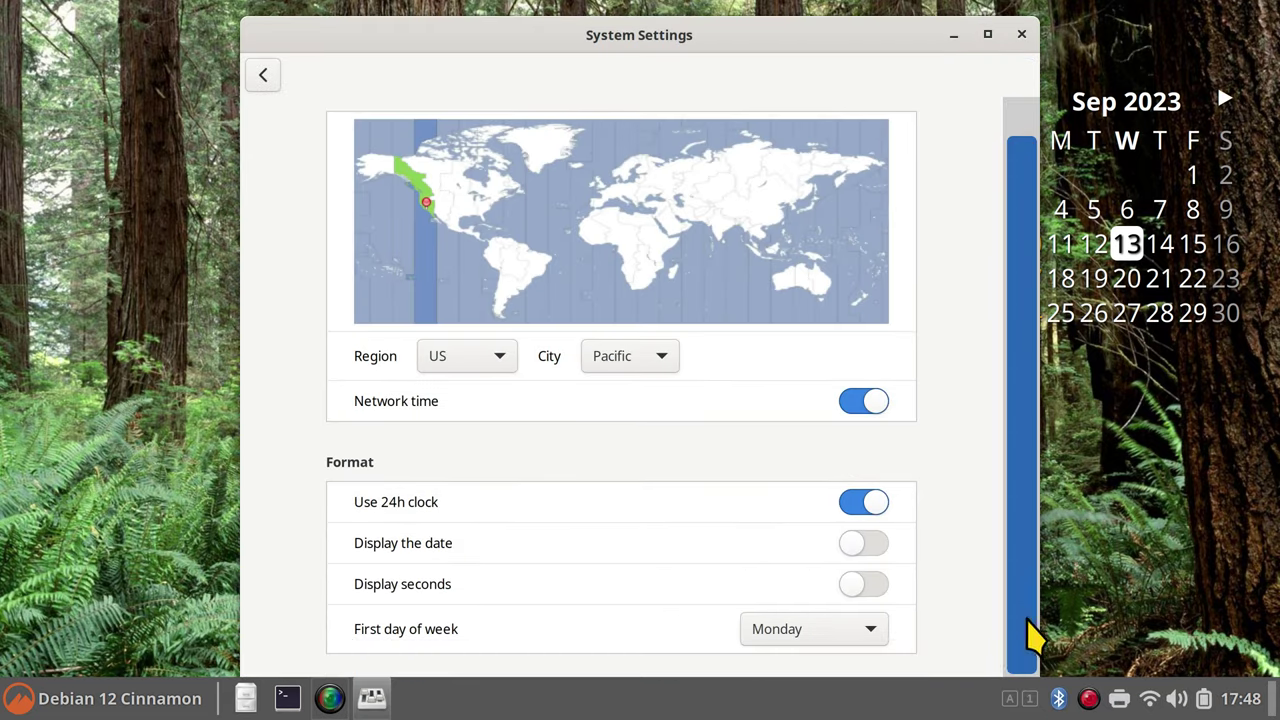
{"action": "left_click", "coordinate": [838, 630]}
{"action": "left_click", "coordinate": [820, 571]}
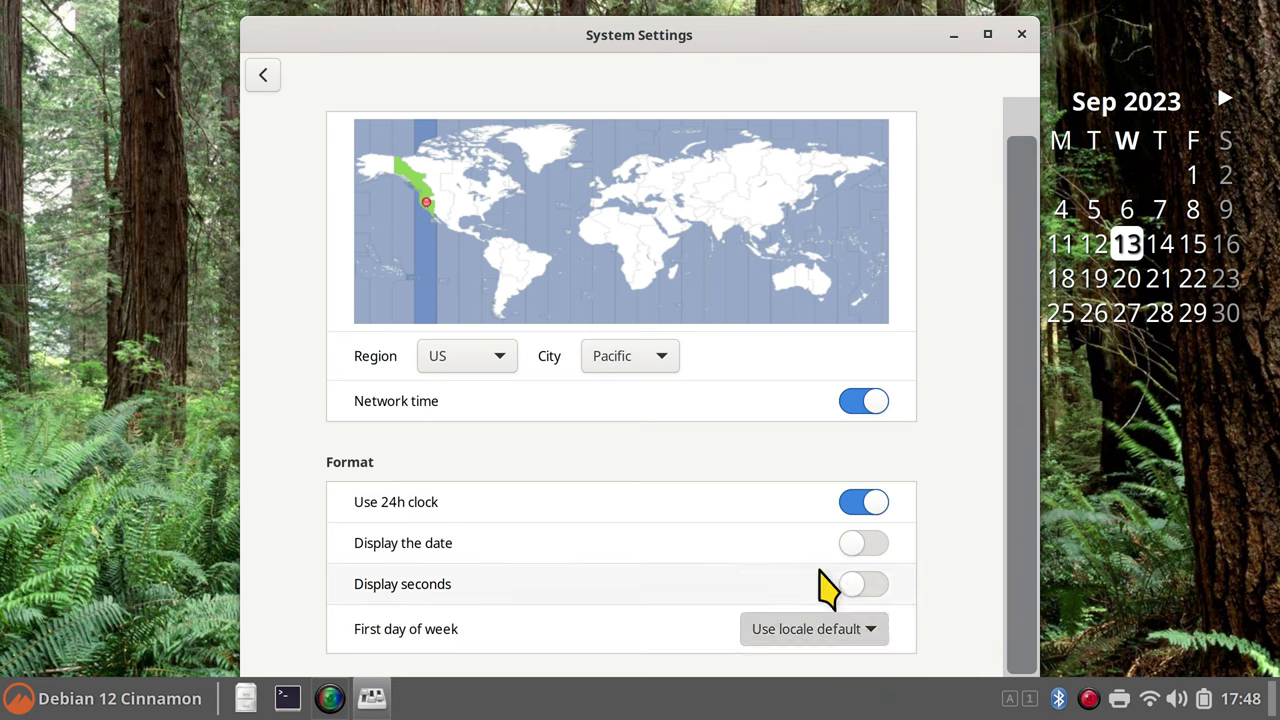
{"action": "left_click", "coordinate": [1021, 35]}
{"action": "mouse_move", "coordinate": [1253, 708]}
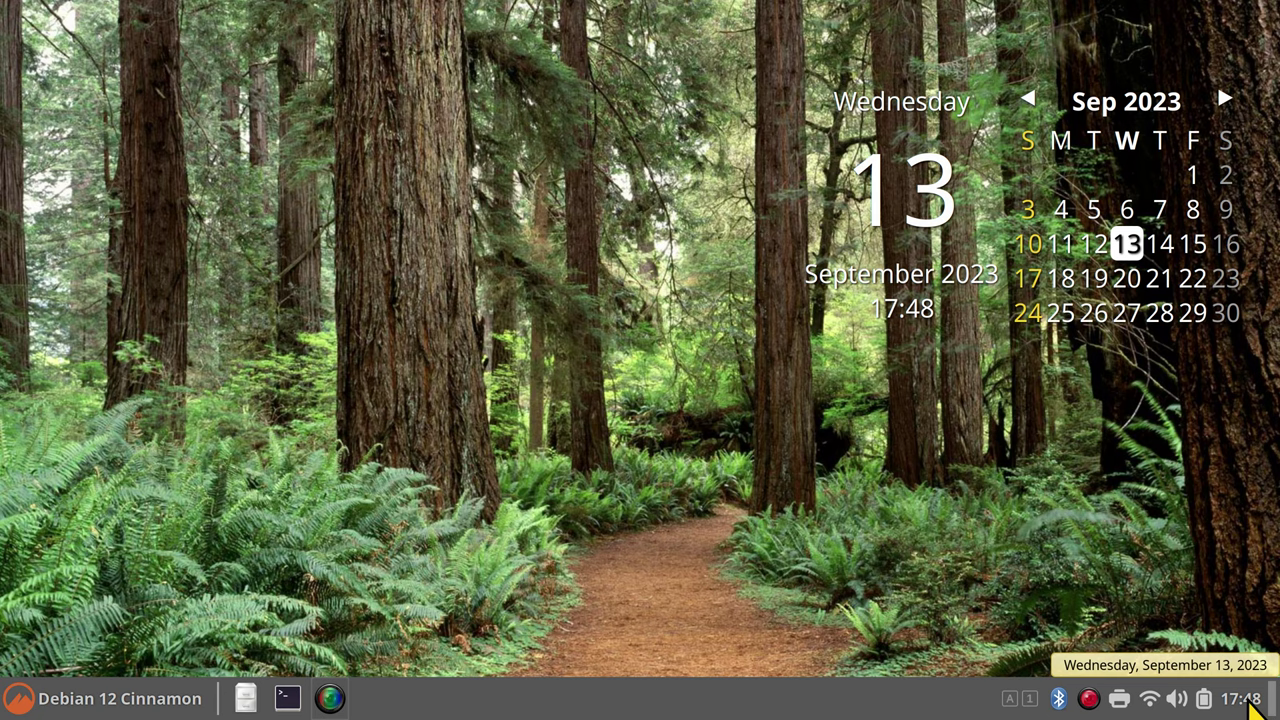
{"action": "left_click", "coordinate": [1242, 698]}
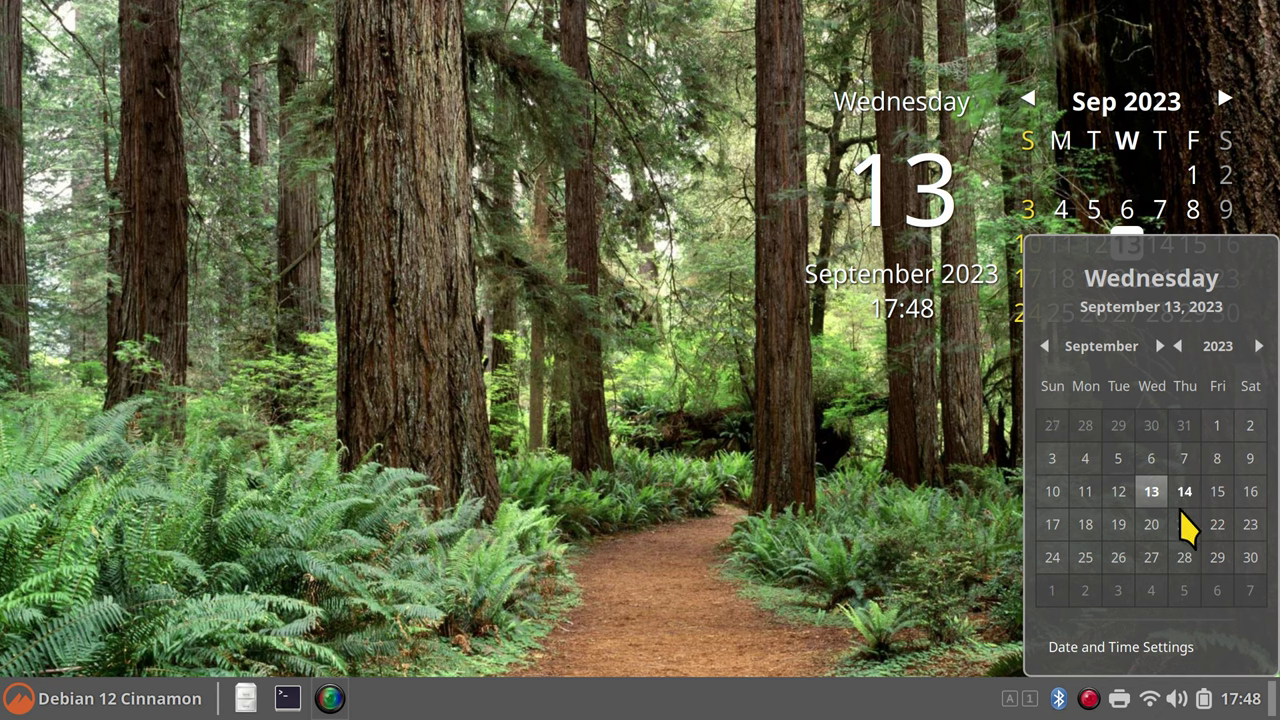
{"action": "left_click", "coordinate": [885, 562]}
Reopen the Date & Time settings, turn off the 24h clock, and turn on displaying the date.
{"action": "right_click", "coordinate": [705, 700]}
{"action": "left_click", "coordinate": [708, 655]}
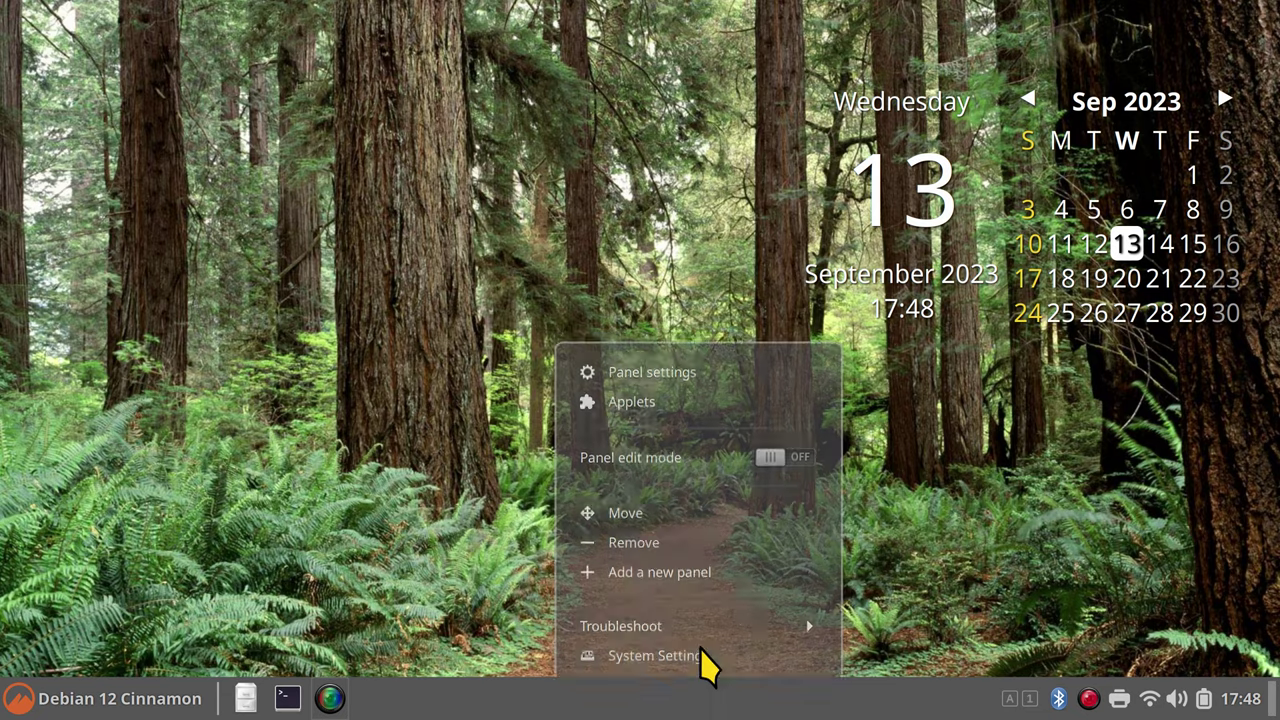
{"action": "left_click", "coordinate": [671, 362]}
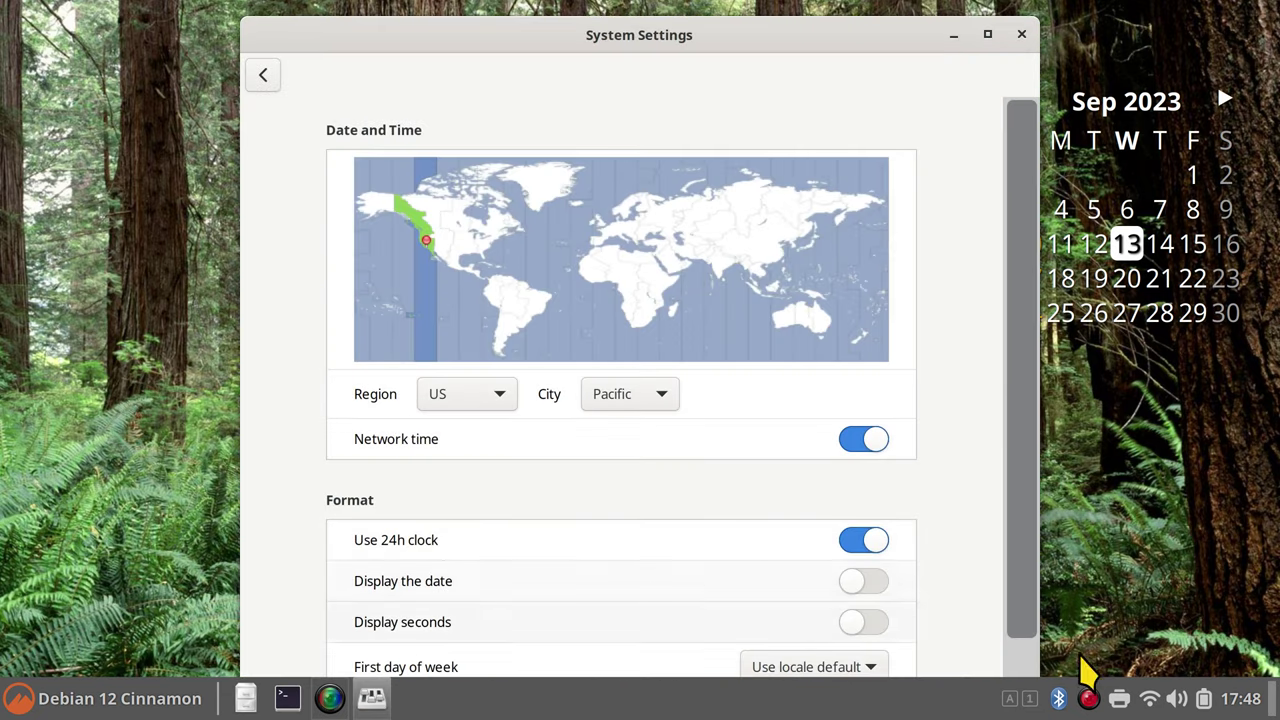
{"action": "left_click", "coordinate": [866, 545]}
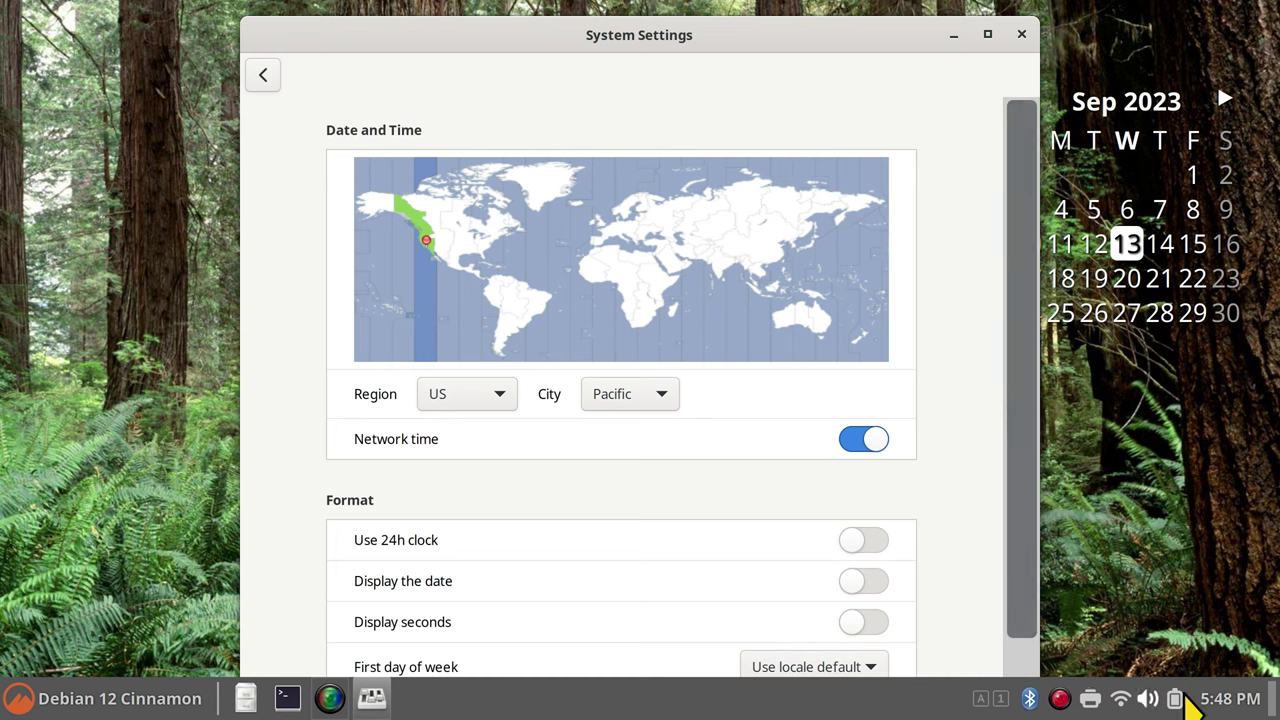
{"action": "left_click", "coordinate": [868, 582]}
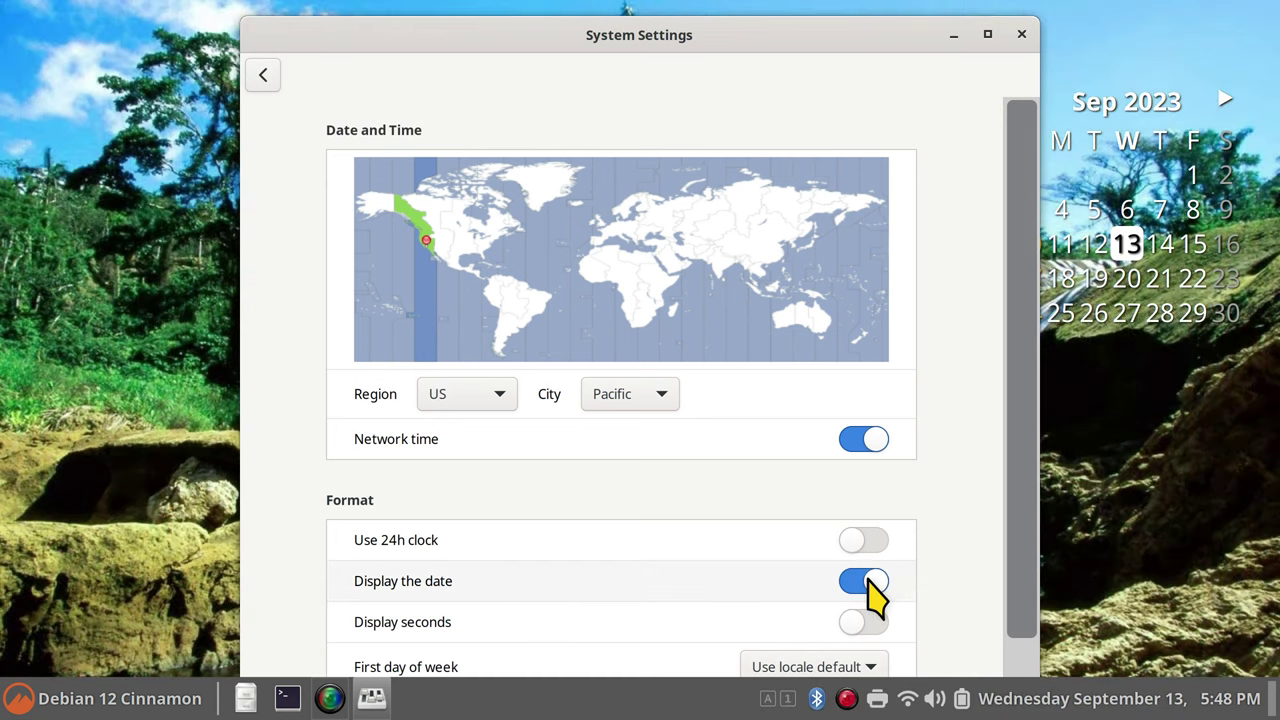
Check the panel clock's calendar and set the first day of week to Monday.
{"action": "scroll", "coordinate": [1025, 552], "scroll_direction": "down", "scroll_amount": 2}
{"action": "left_click", "coordinate": [1200, 697]}
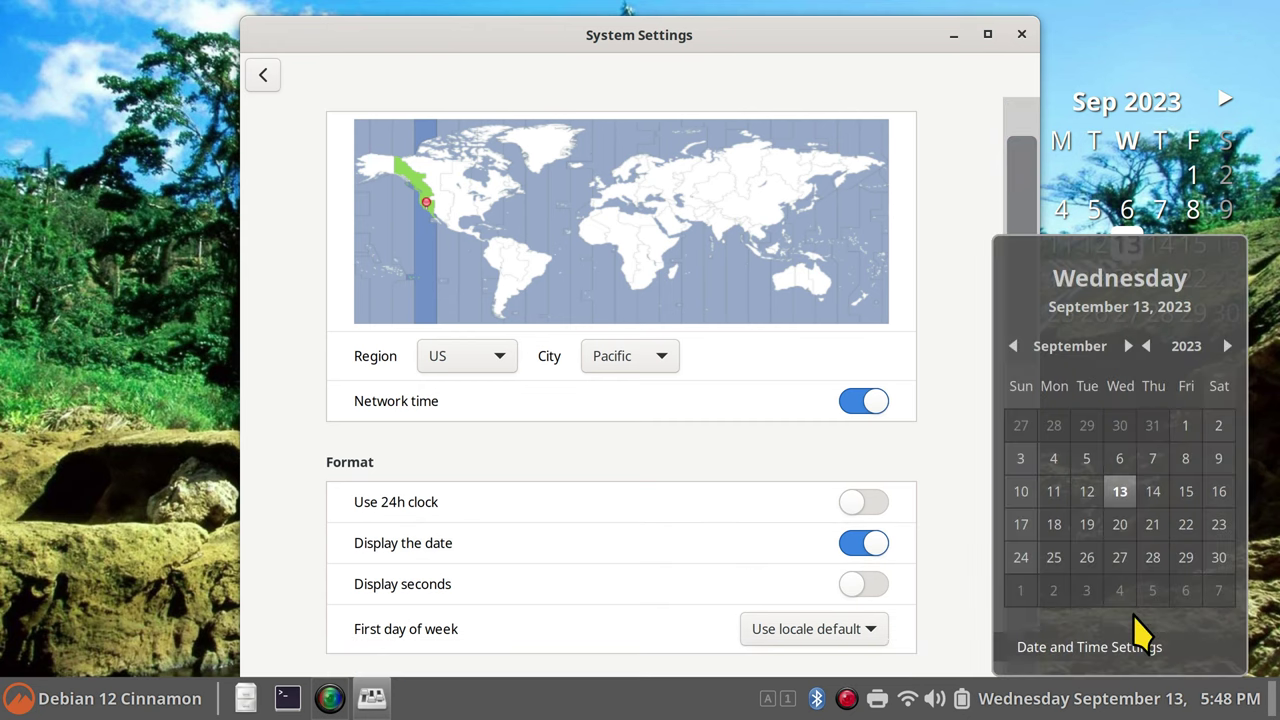
{"action": "left_click", "coordinate": [881, 616]}
{"action": "left_click", "coordinate": [866, 628]}
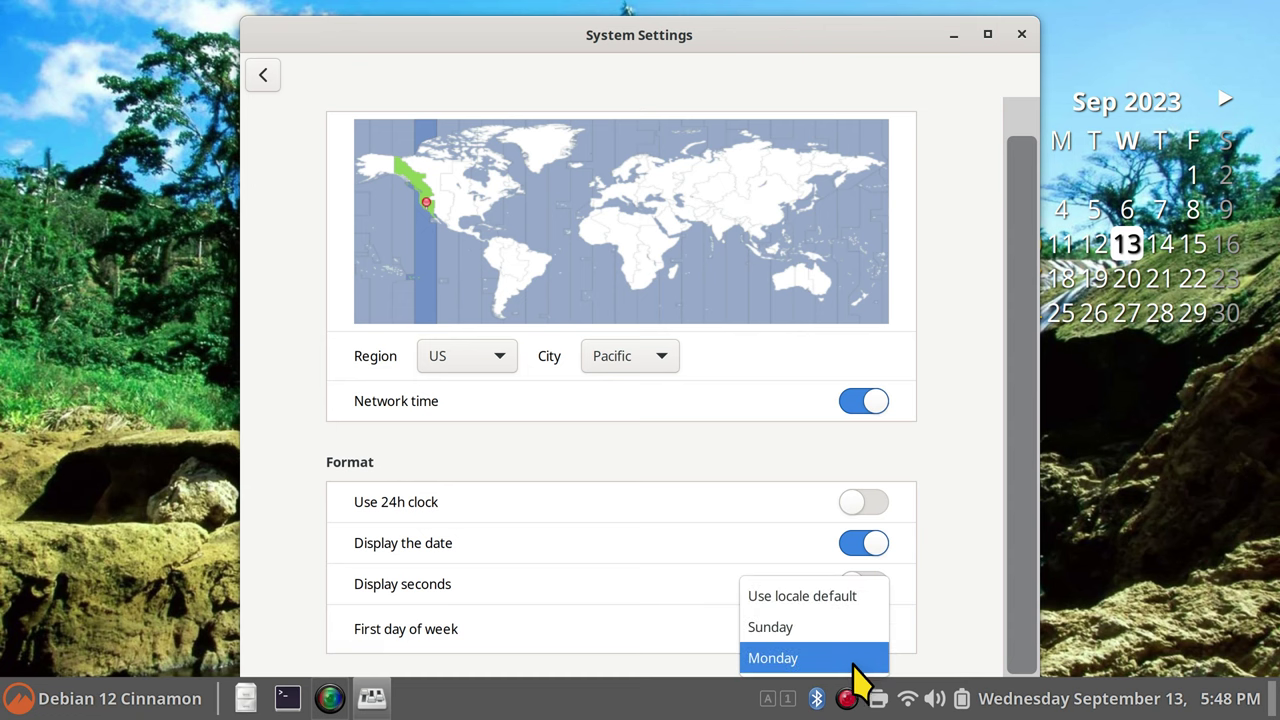
{"action": "left_click", "coordinate": [822, 659]}
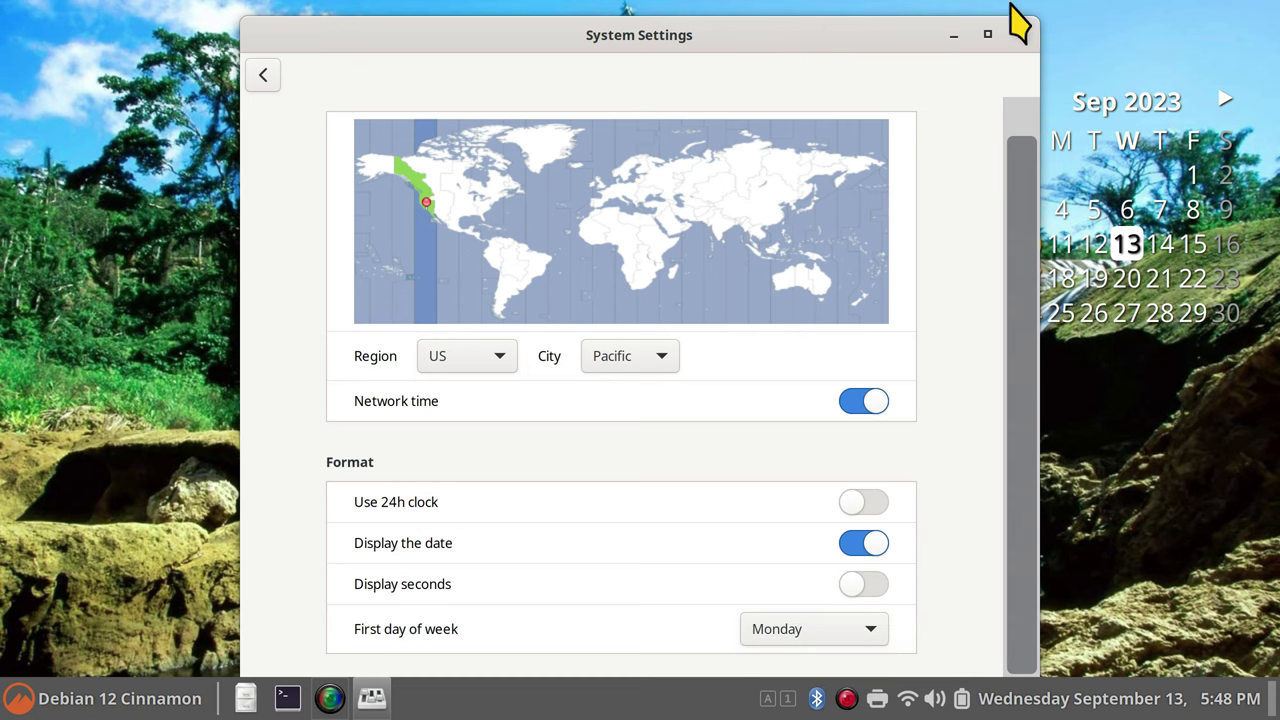
Close System Settings and check the weekday order in the panel clock's calendar.
{"action": "left_click", "coordinate": [1020, 34]}
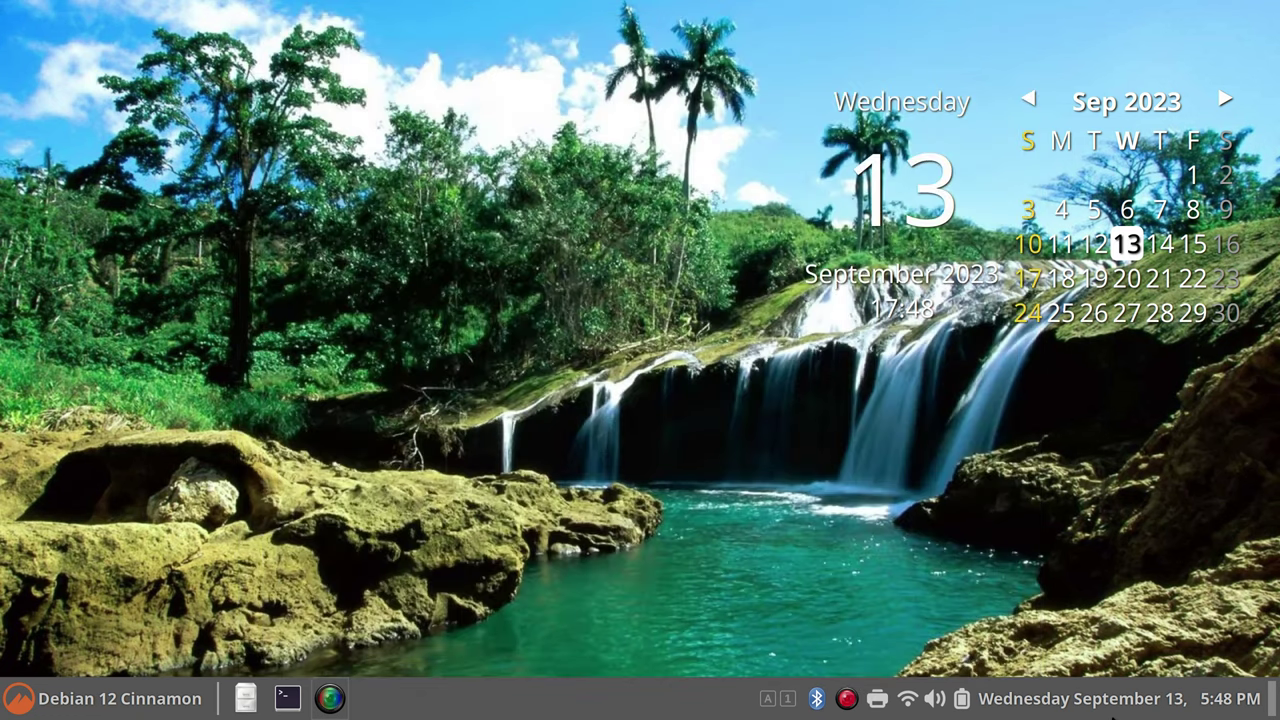
{"action": "left_click", "coordinate": [1180, 712]}
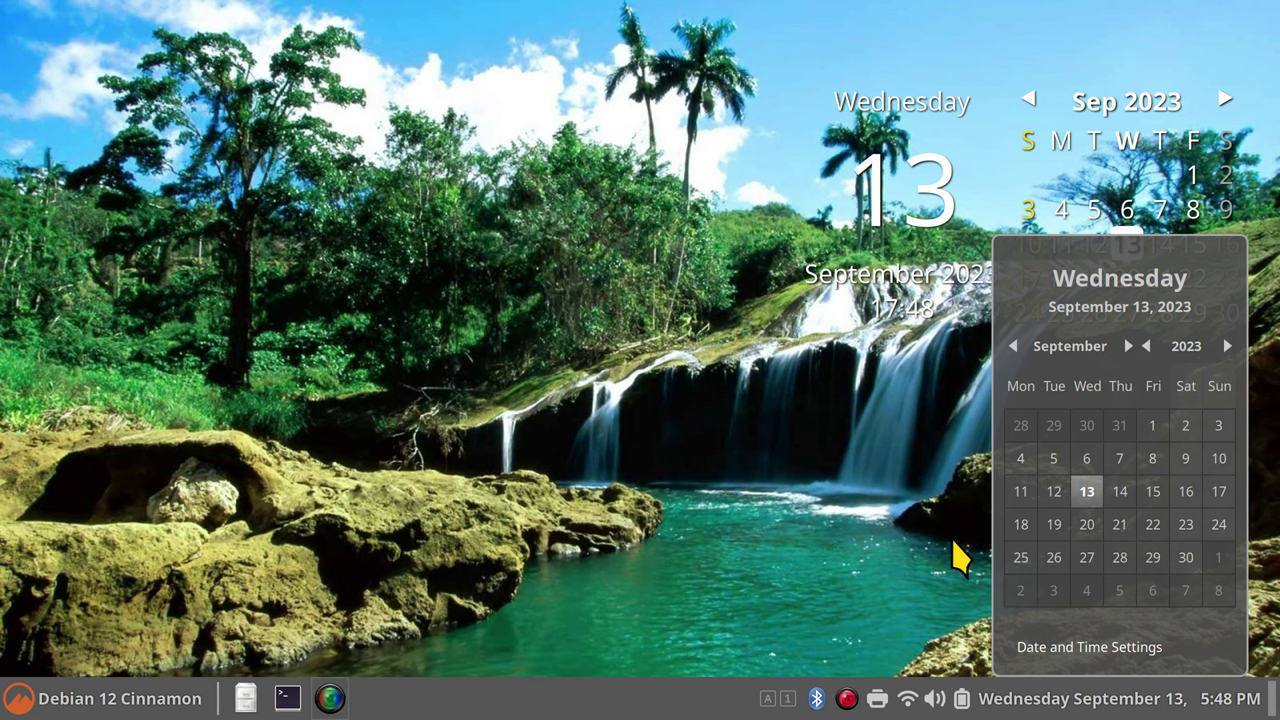
{"action": "left_click", "coordinate": [905, 525]}
Open the panel Calendar applet's configuration, turn on the custom date format, and select the whole date format string.
{"action": "right_click", "coordinate": [1143, 710]}
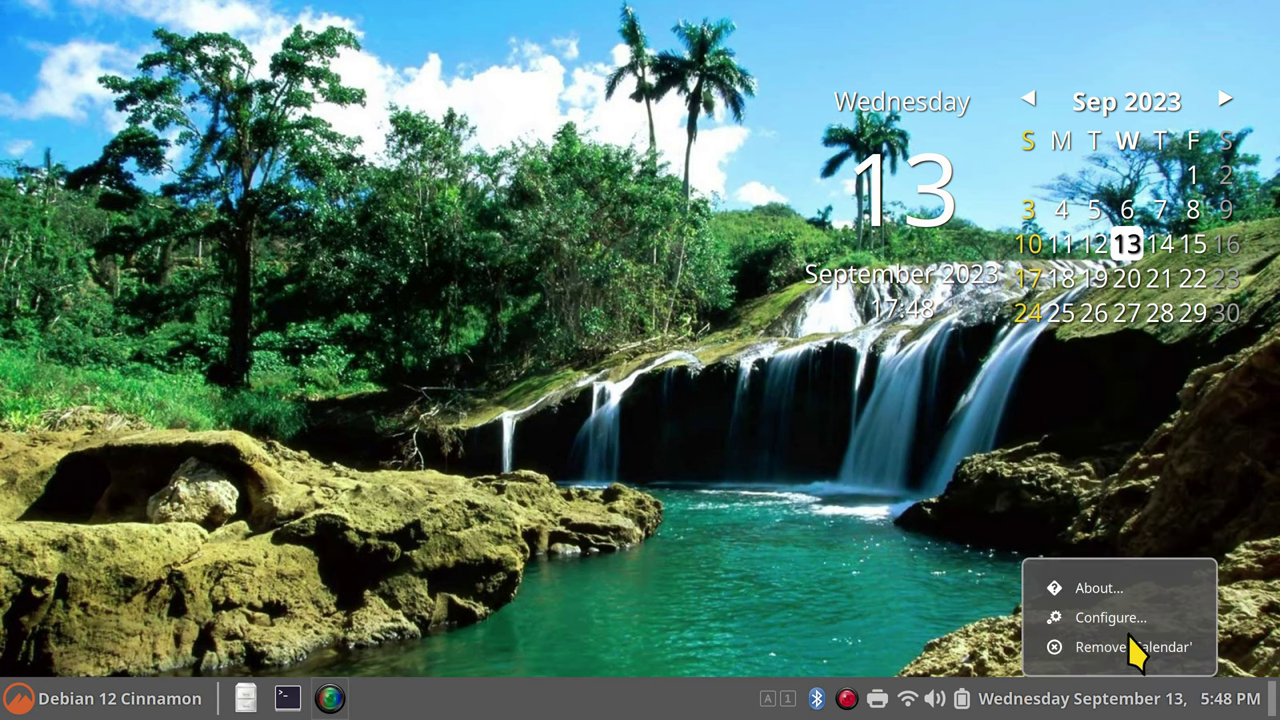
{"action": "left_click", "coordinate": [1129, 620]}
{"action": "left_click", "coordinate": [905, 240]}
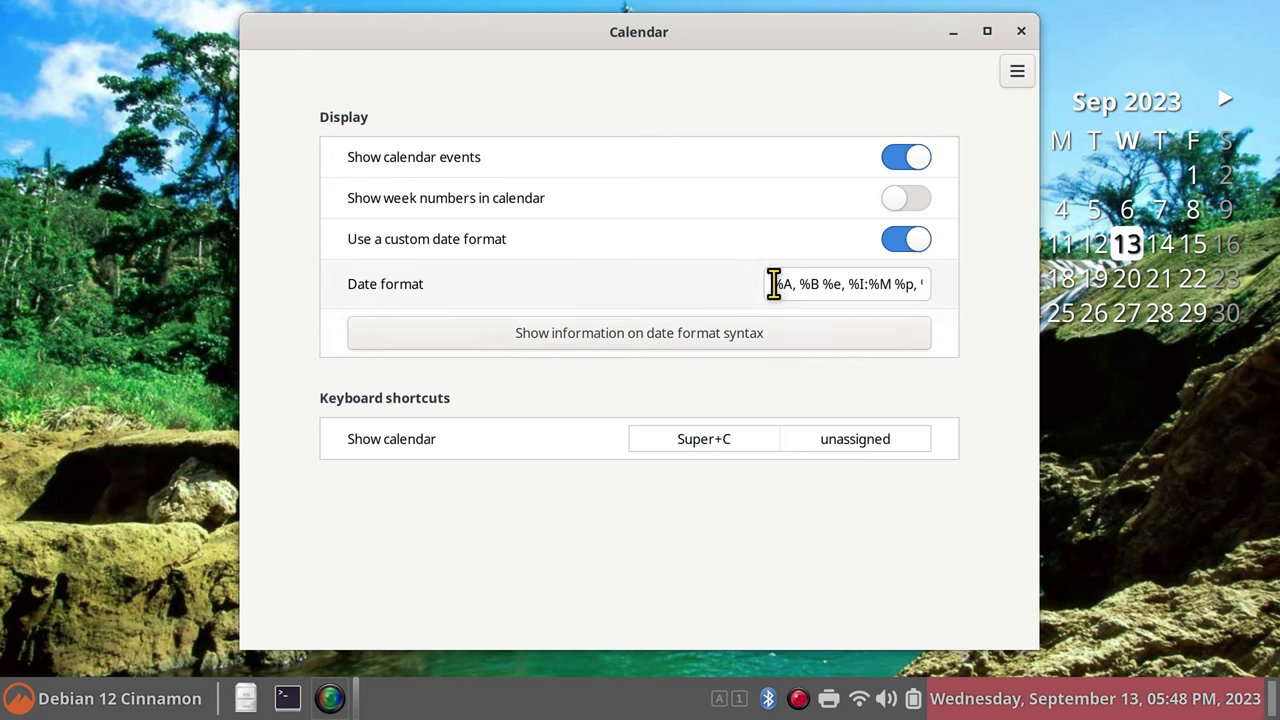
{"action": "left_click_drag", "start_coordinate": [773, 284], "coordinate": [971, 288]}
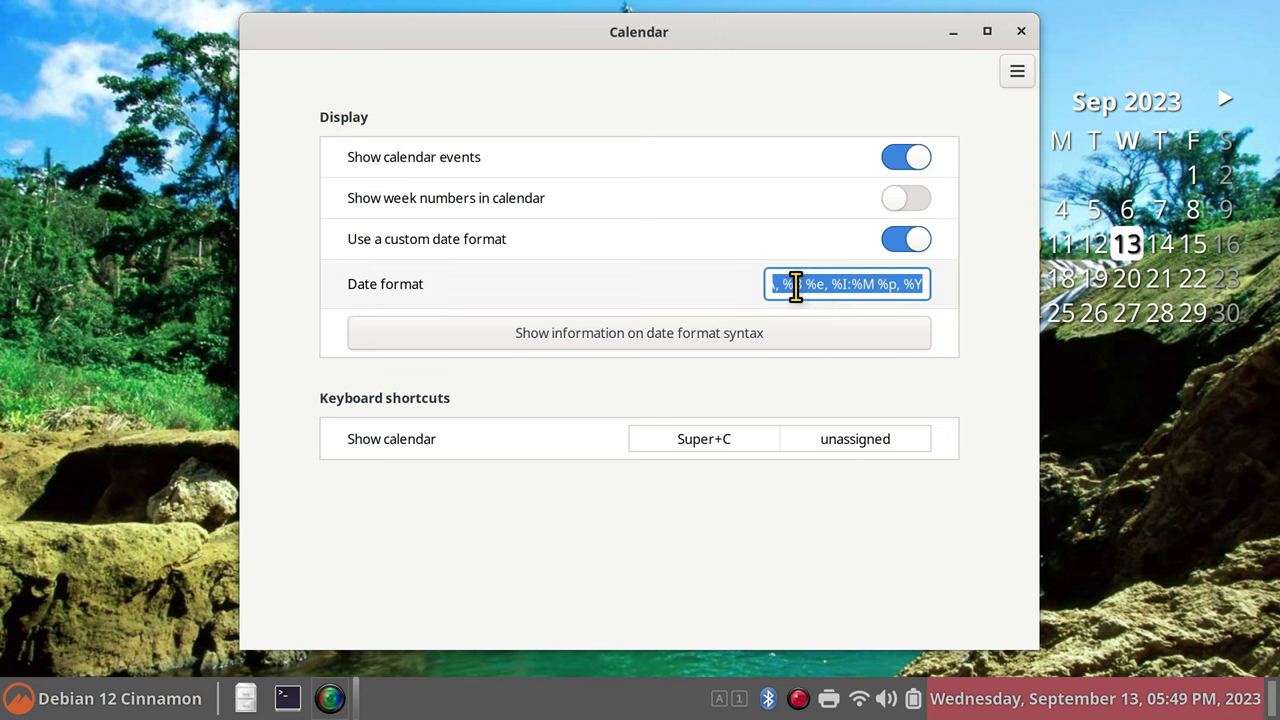
Show the information on date format syntax and examine the strftime reference list of seconds, minutes, hours and days codes.
{"action": "left_click", "coordinate": [643, 338]}
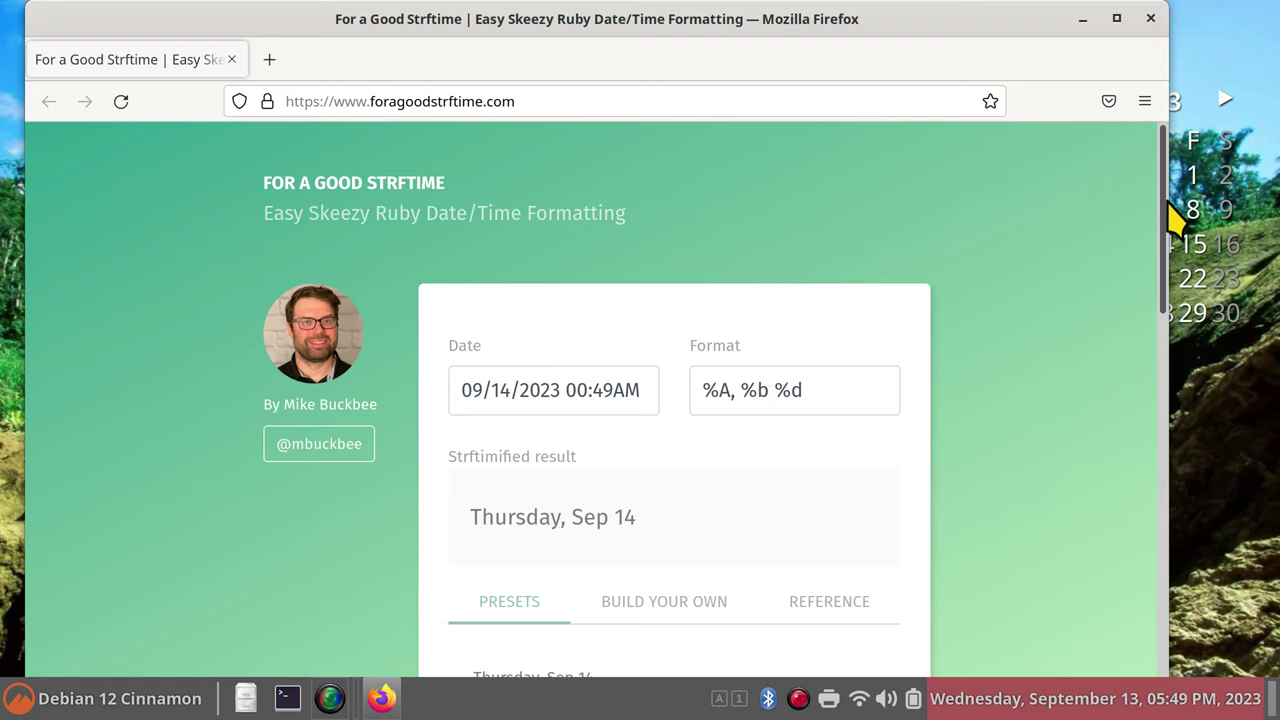
{"action": "left_click_drag", "start_coordinate": [1166, 229], "coordinate": [840, 325]}
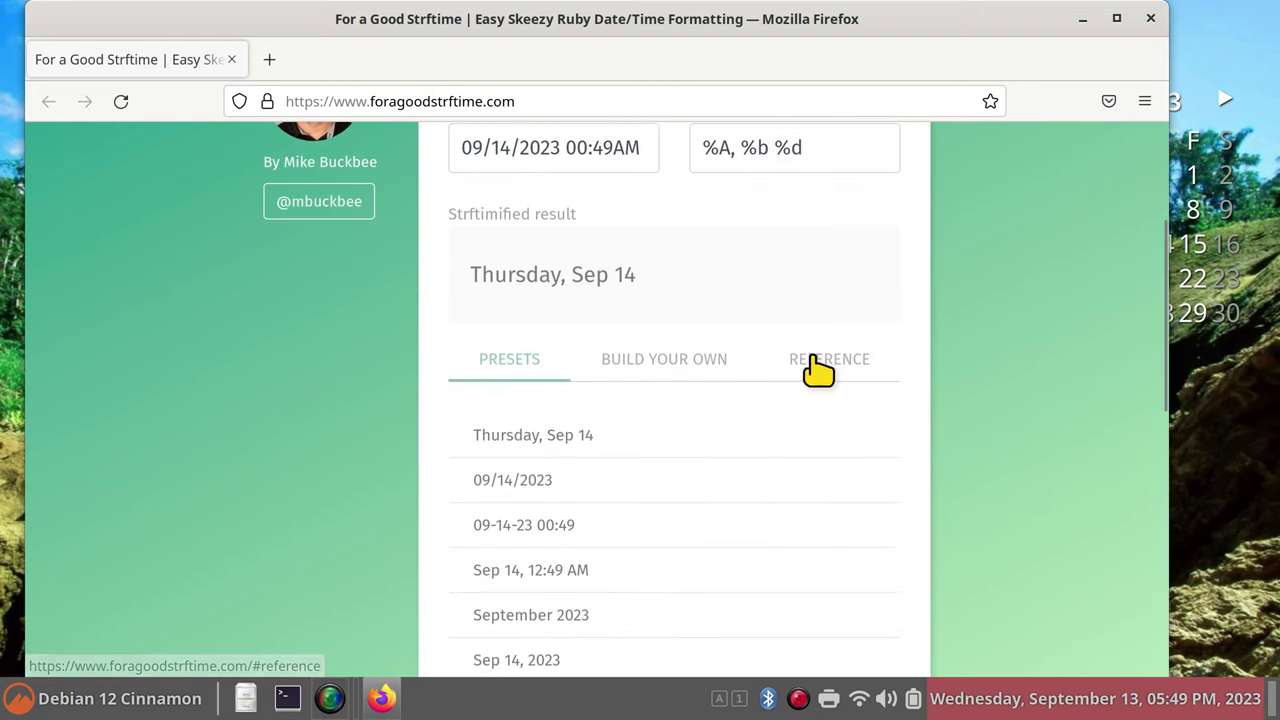
{"action": "left_click", "coordinate": [818, 362]}
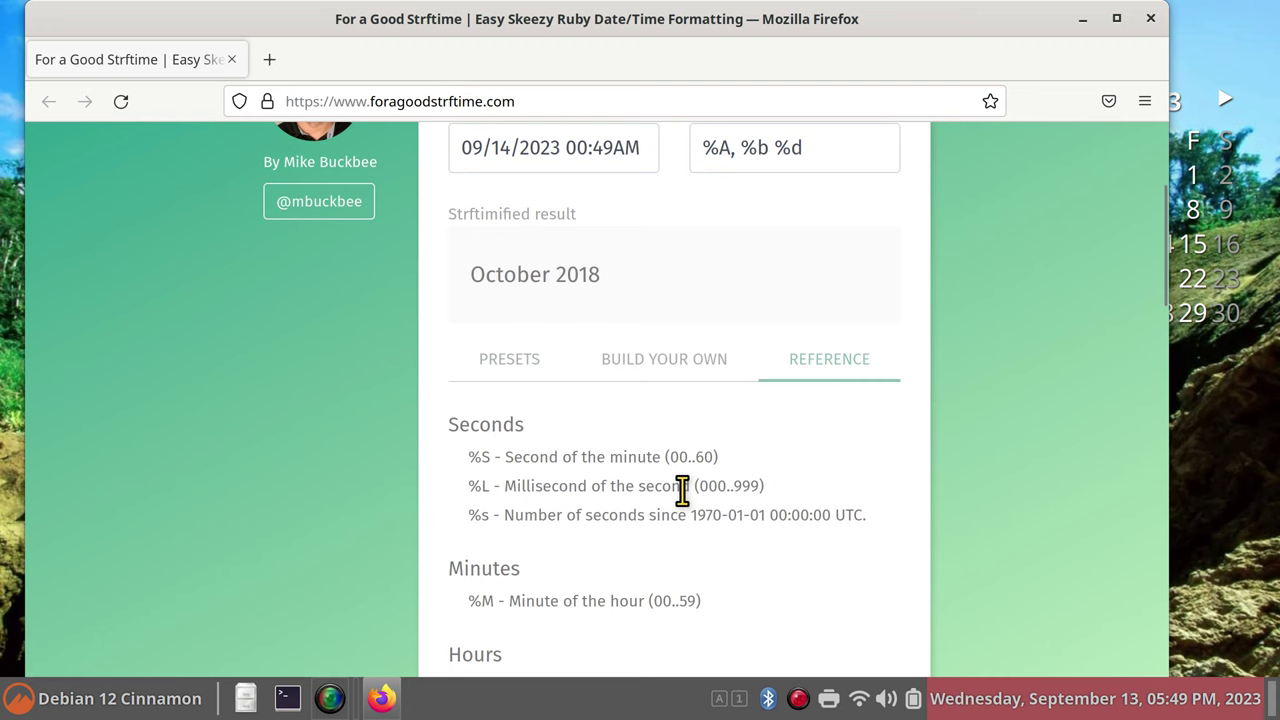
{"action": "scroll", "coordinate": [814, 466], "scroll_direction": "down", "scroll_amount": 5}
{"action": "scroll", "coordinate": [814, 466], "scroll_direction": "up", "scroll_amount": 3}
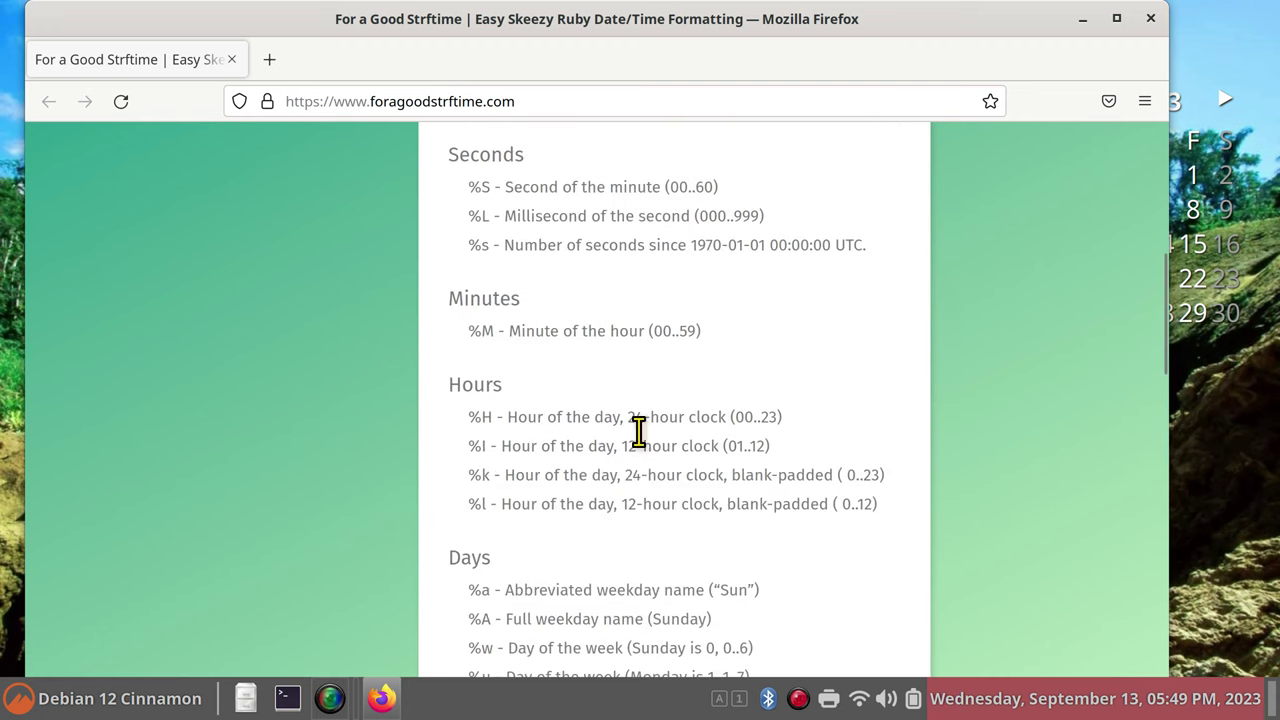
{"action": "scroll", "coordinate": [766, 409], "scroll_direction": "up", "scroll_amount": 5}
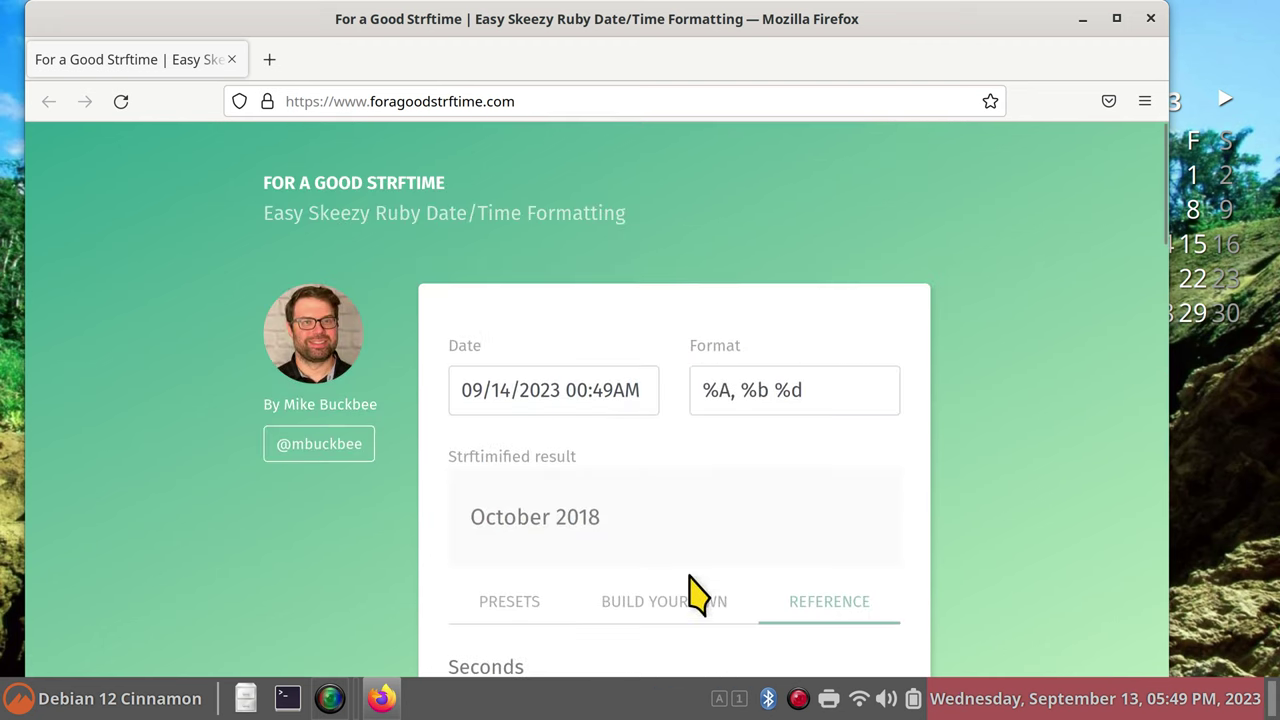
View the strftime site's Build Your Own section, highlight its sample format string, and close the browser.
{"action": "left_click", "coordinate": [652, 602]}
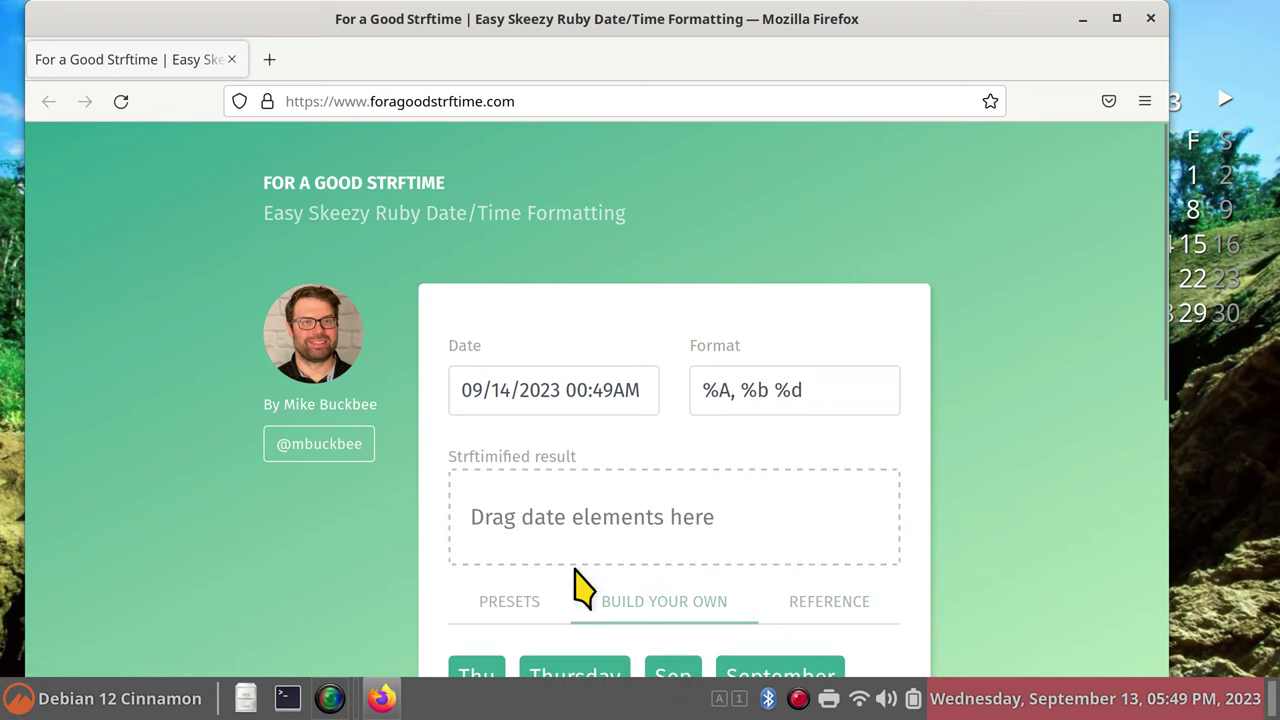
{"action": "left_click_drag", "start_coordinate": [843, 382], "coordinate": [676, 387]}
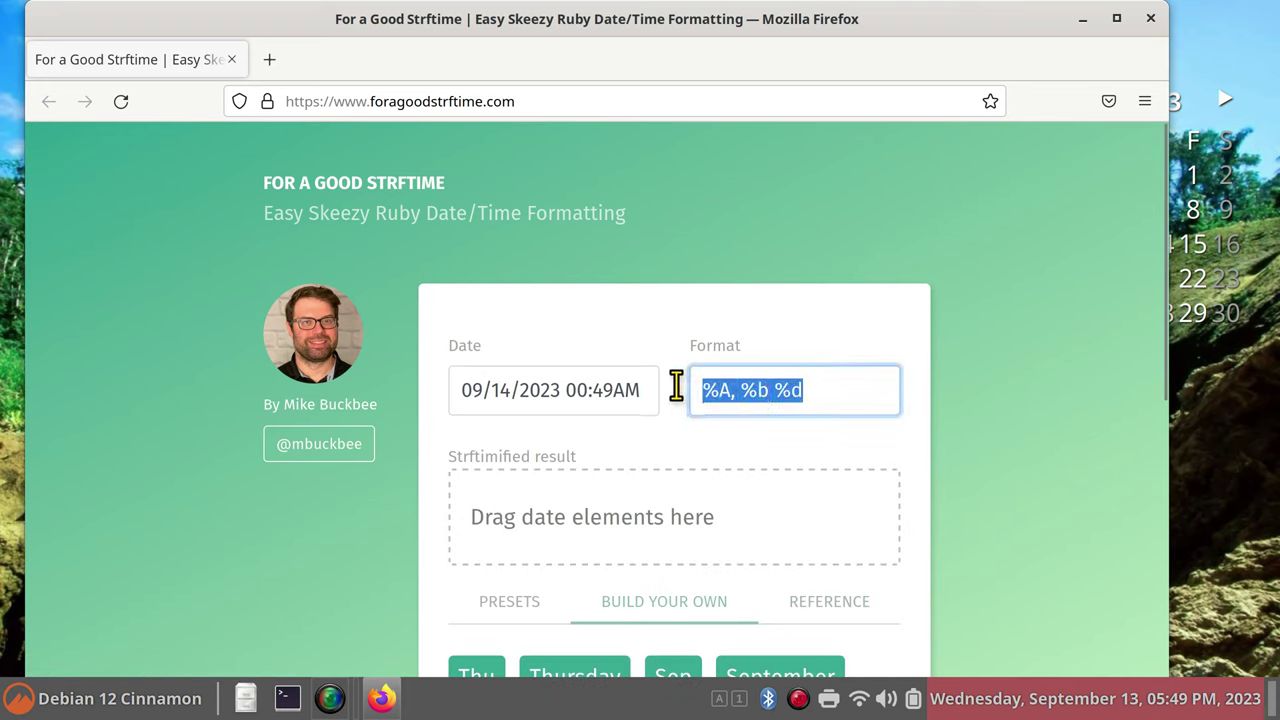
{"action": "right_click", "coordinate": [744, 390]}
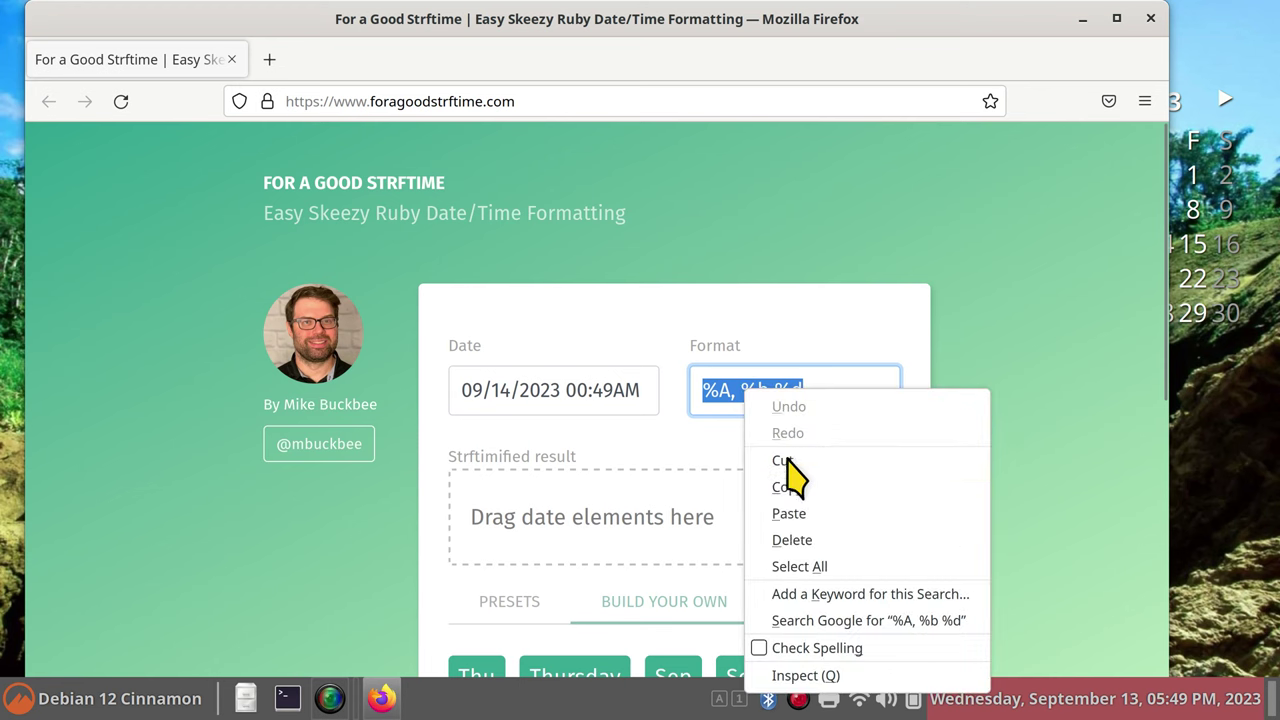
{"action": "left_click", "coordinate": [1000, 365]}
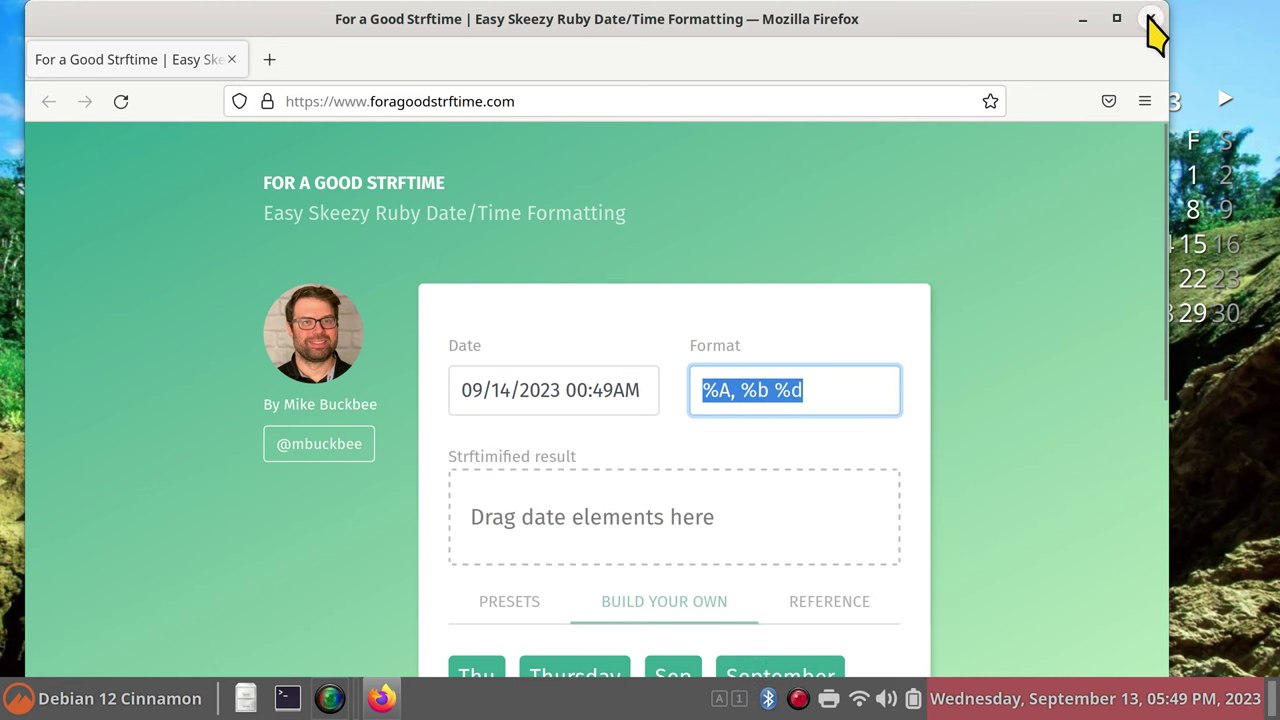
{"action": "left_click", "coordinate": [1150, 18]}
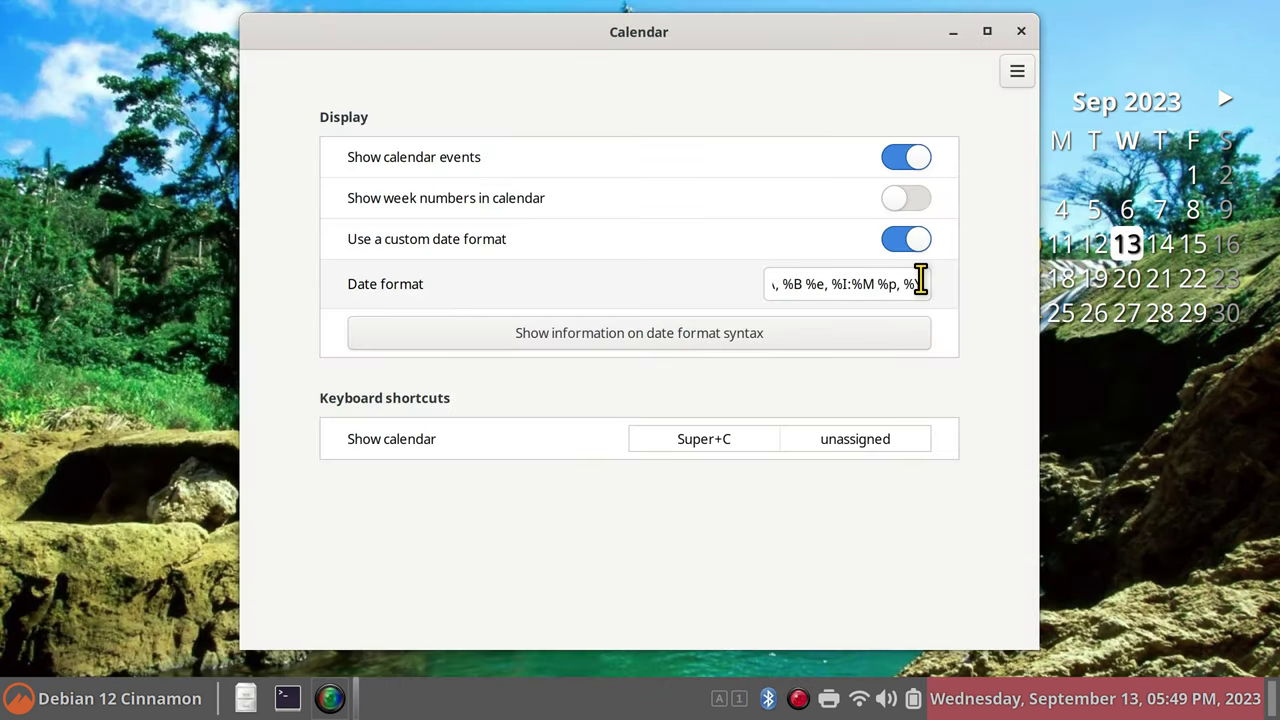
Turn off the custom date format for the Calendar applet and close its configuration.
{"action": "left_click_drag", "start_coordinate": [920, 284], "coordinate": [730, 286]}
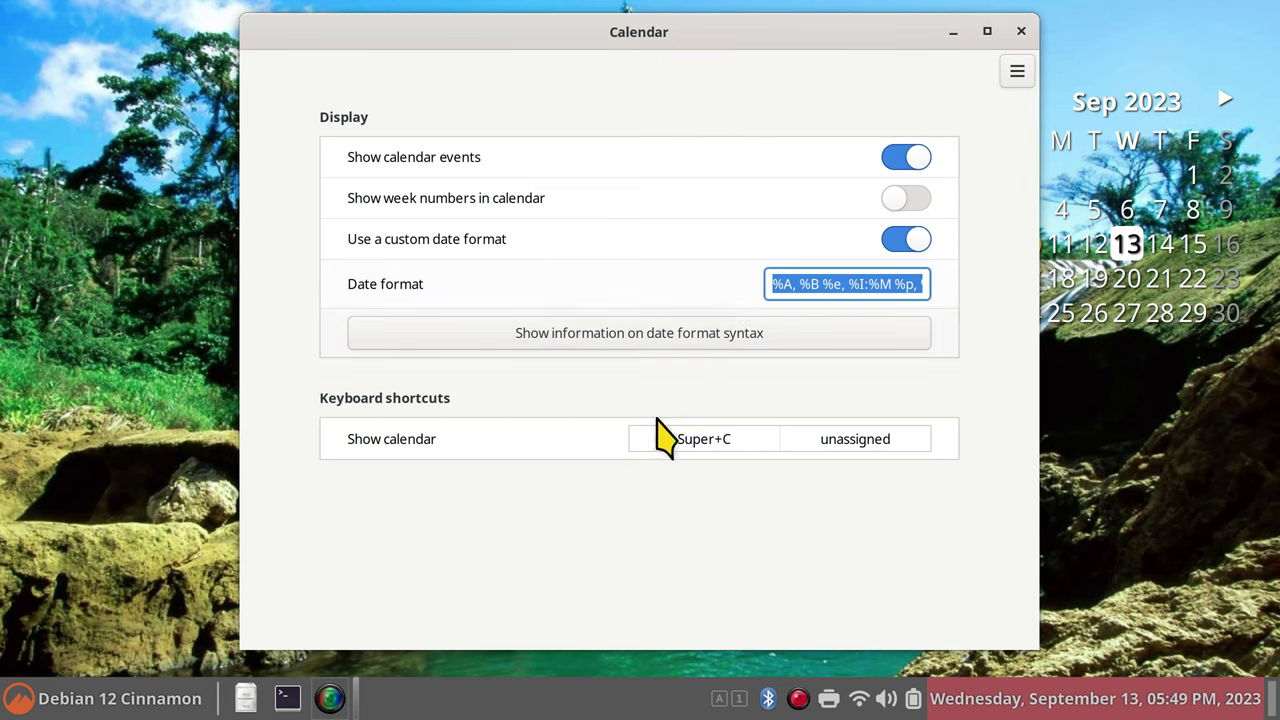
{"action": "left_click", "coordinate": [900, 240]}
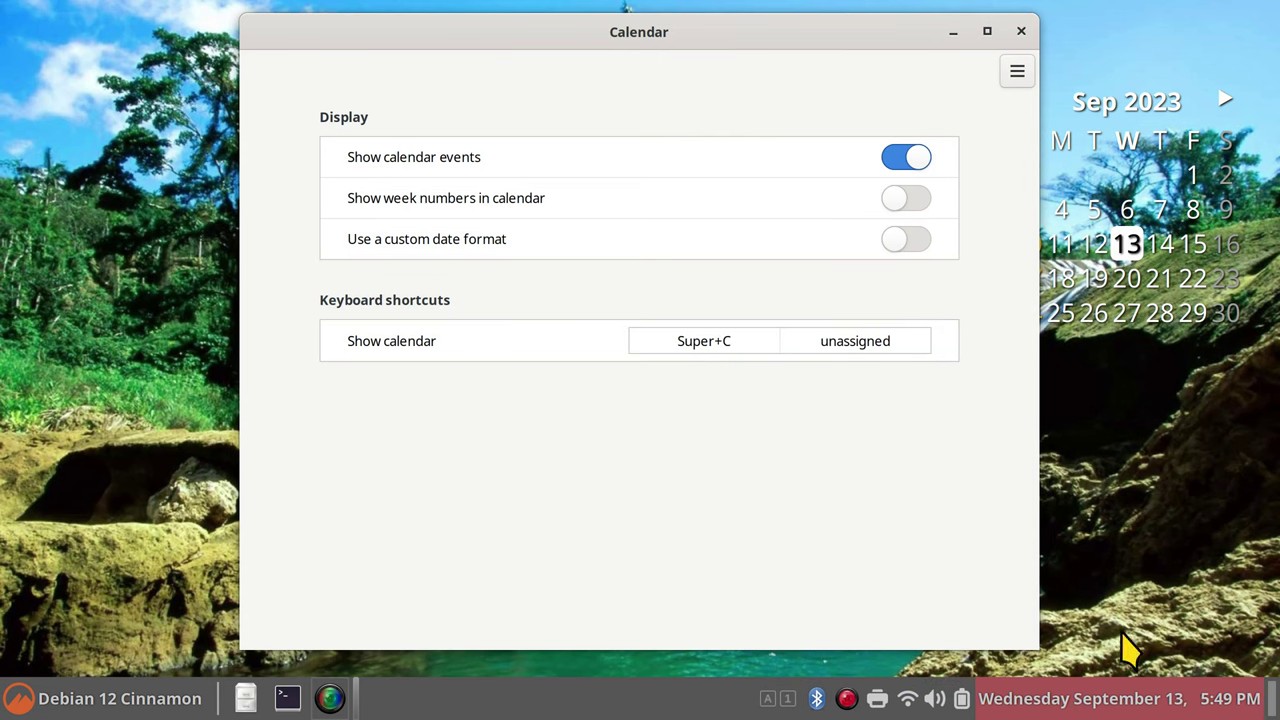
{"action": "left_click", "coordinate": [1020, 32]}
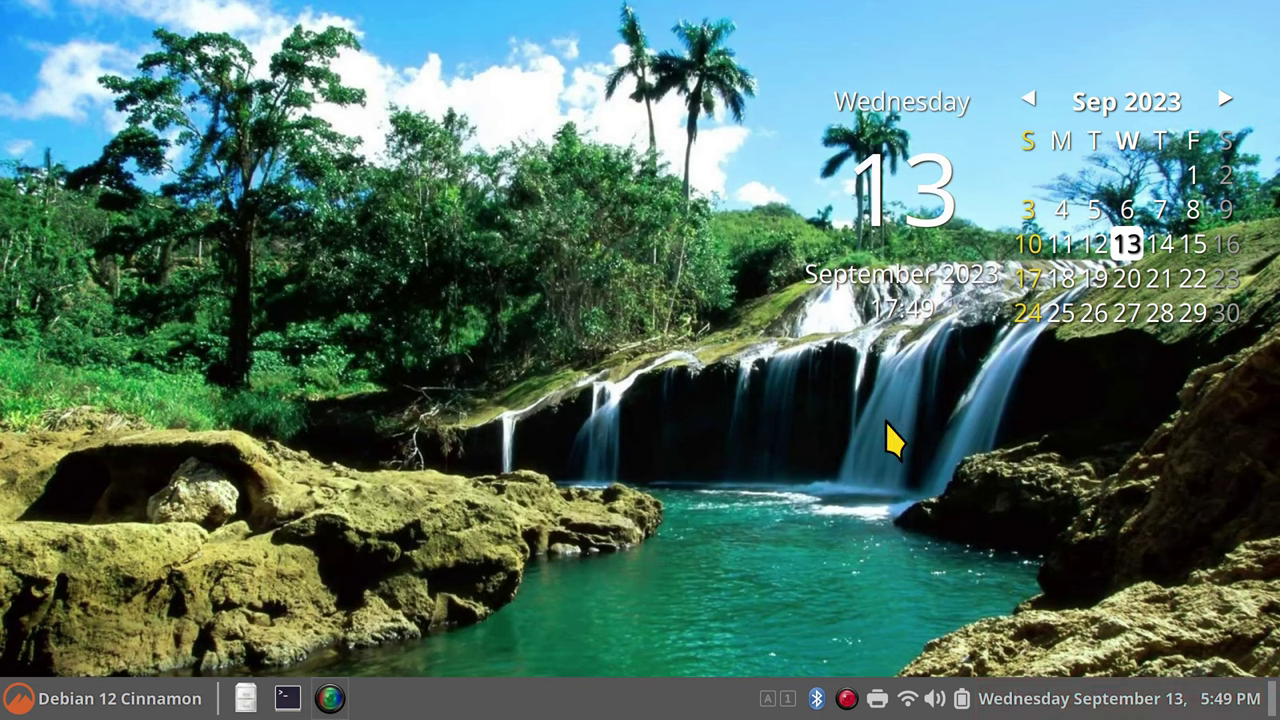
Check the battery status of the connected wireless devices in the panel's power applet, then recheck it.
{"action": "left_click", "coordinate": [962, 700]}
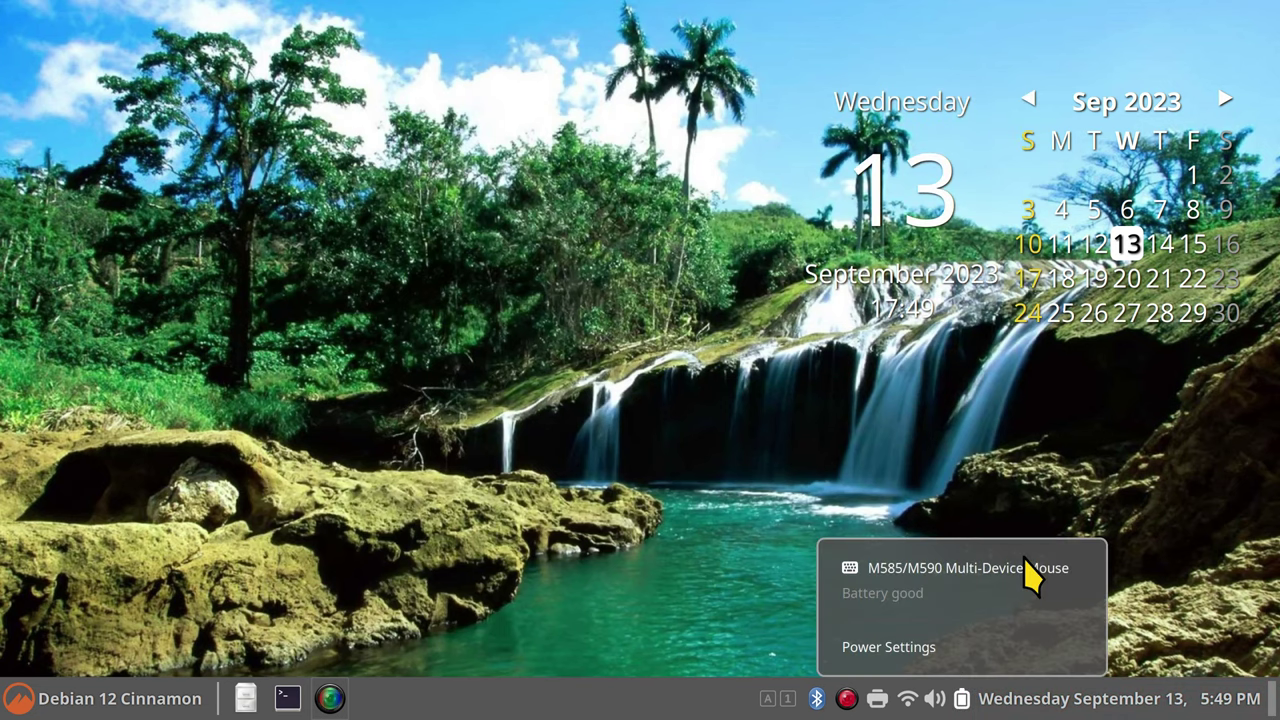
{"action": "left_click", "coordinate": [1058, 410]}
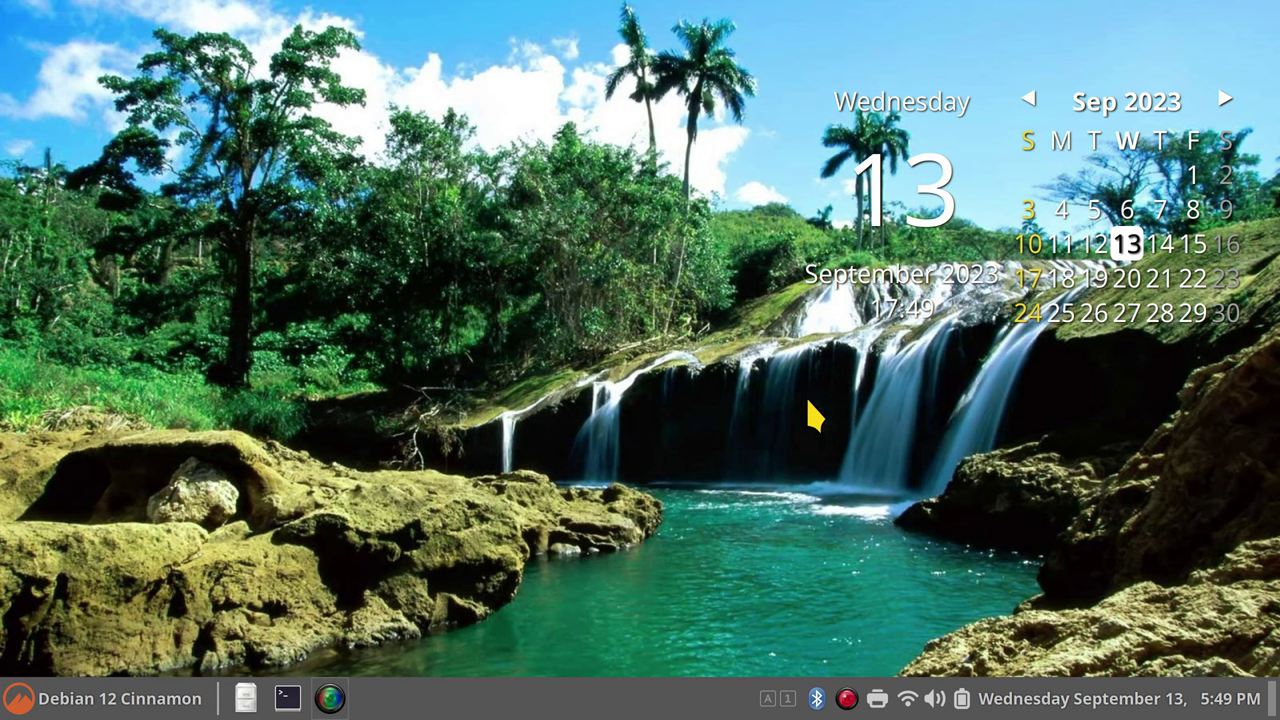
{"action": "left_click", "coordinate": [958, 698]}
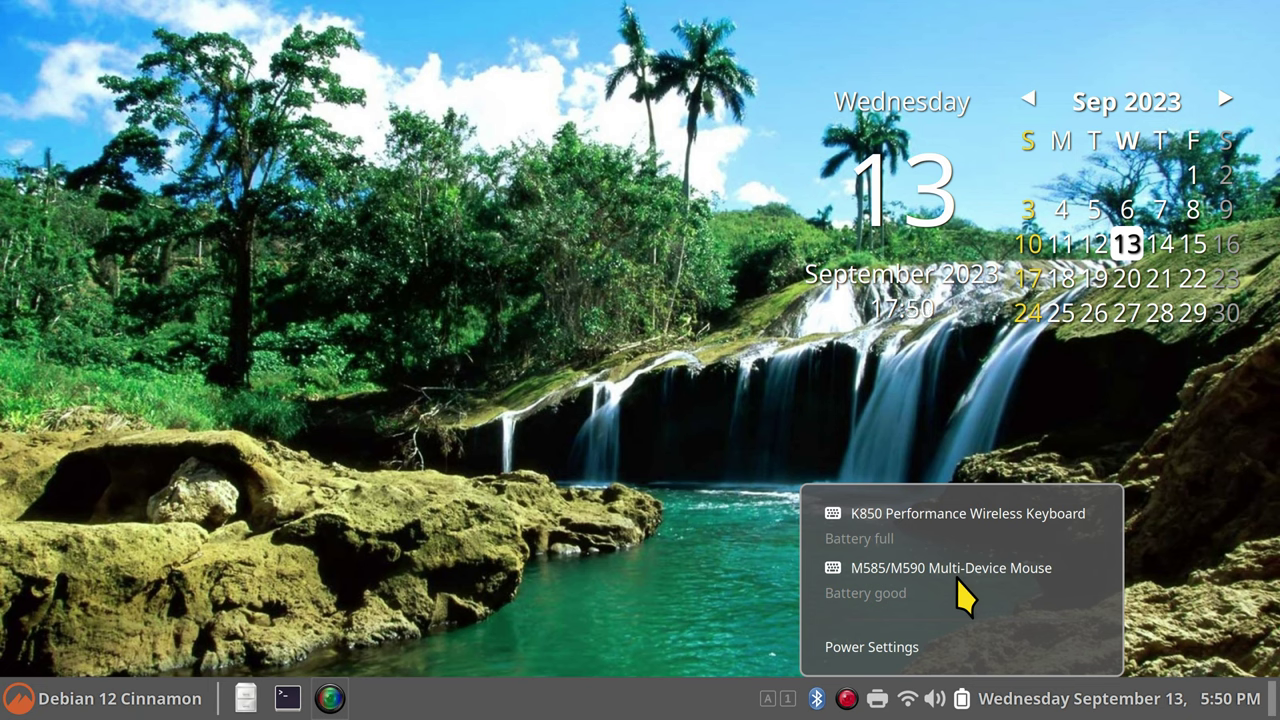
{"action": "left_click", "coordinate": [1160, 572]}
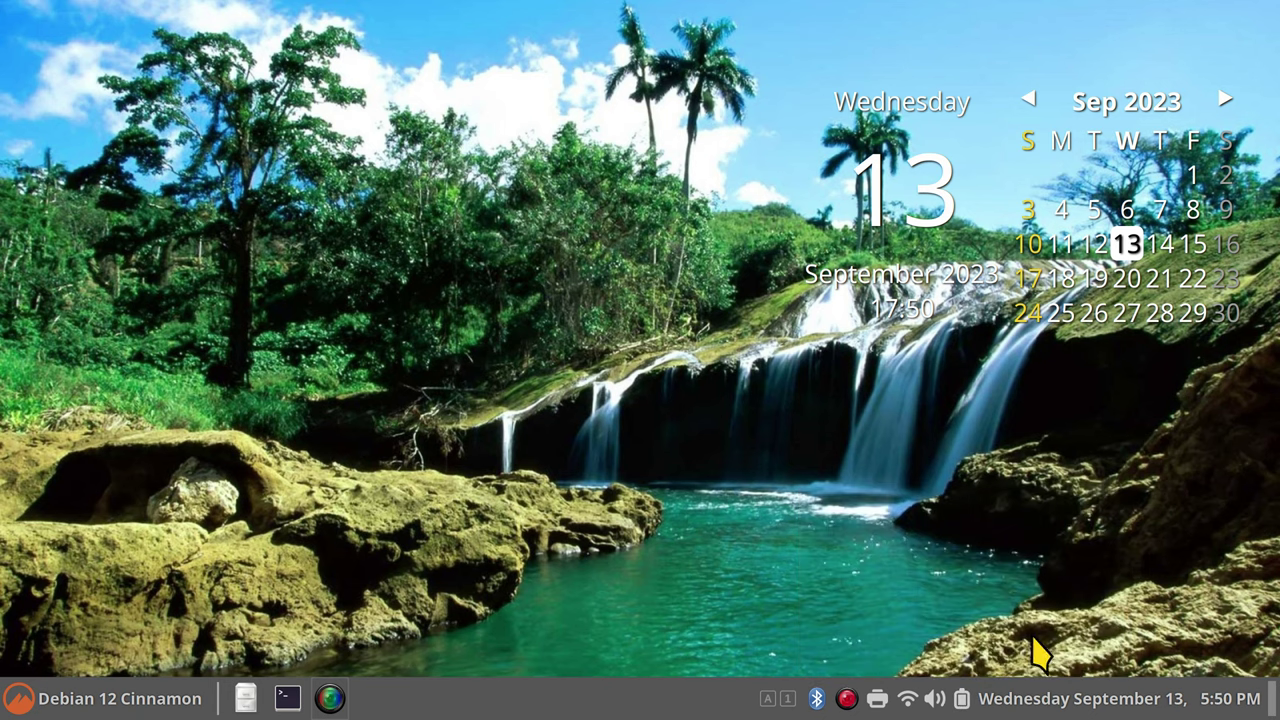
Open the Sound settings from the panel, review the Sounds, Applications, Settings and Output pages, and close the window.
{"action": "left_click", "coordinate": [938, 700]}
{"action": "left_click", "coordinate": [852, 647]}
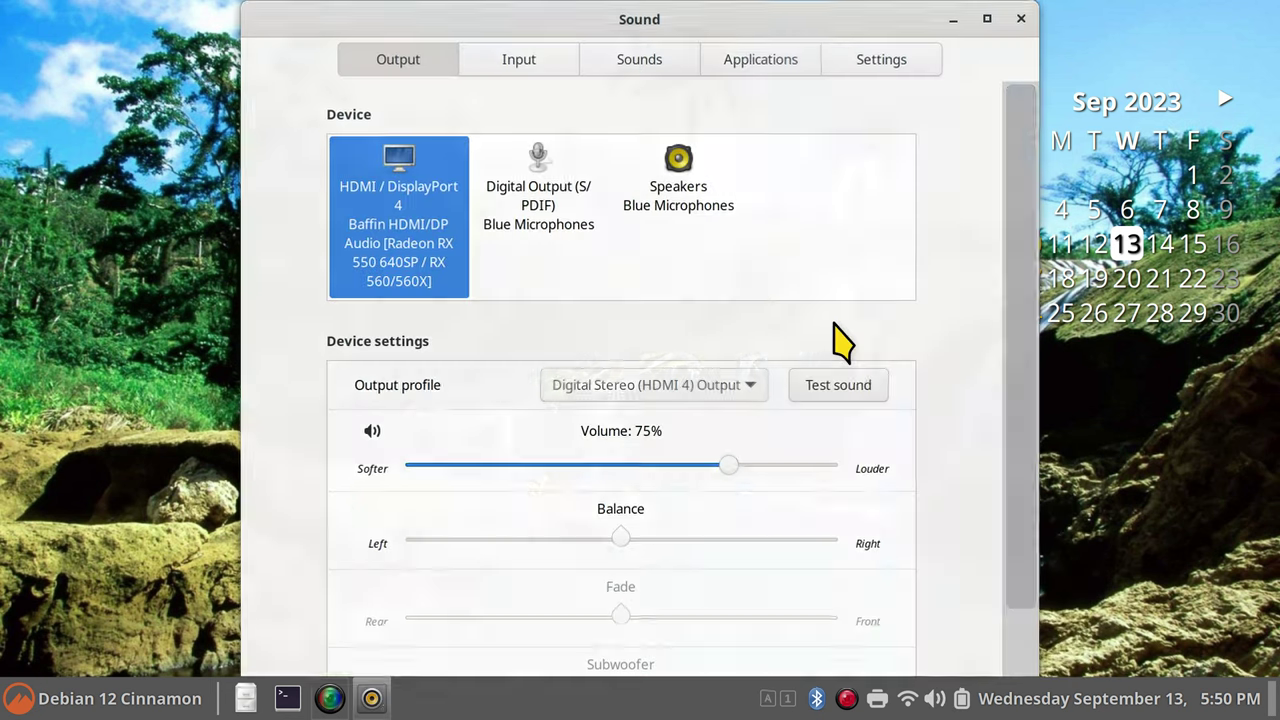
{"action": "left_click", "coordinate": [588, 66]}
{"action": "left_click", "coordinate": [760, 60]}
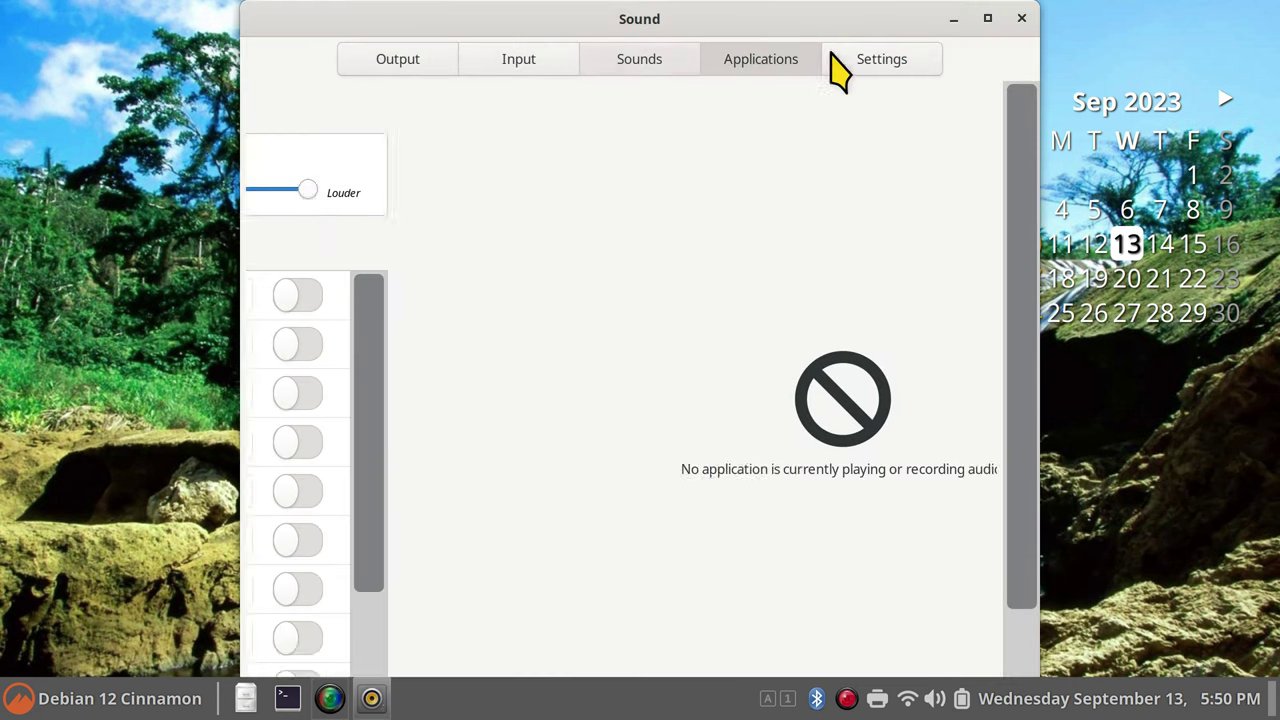
{"action": "left_click", "coordinate": [860, 60]}
{"action": "left_click", "coordinate": [405, 64]}
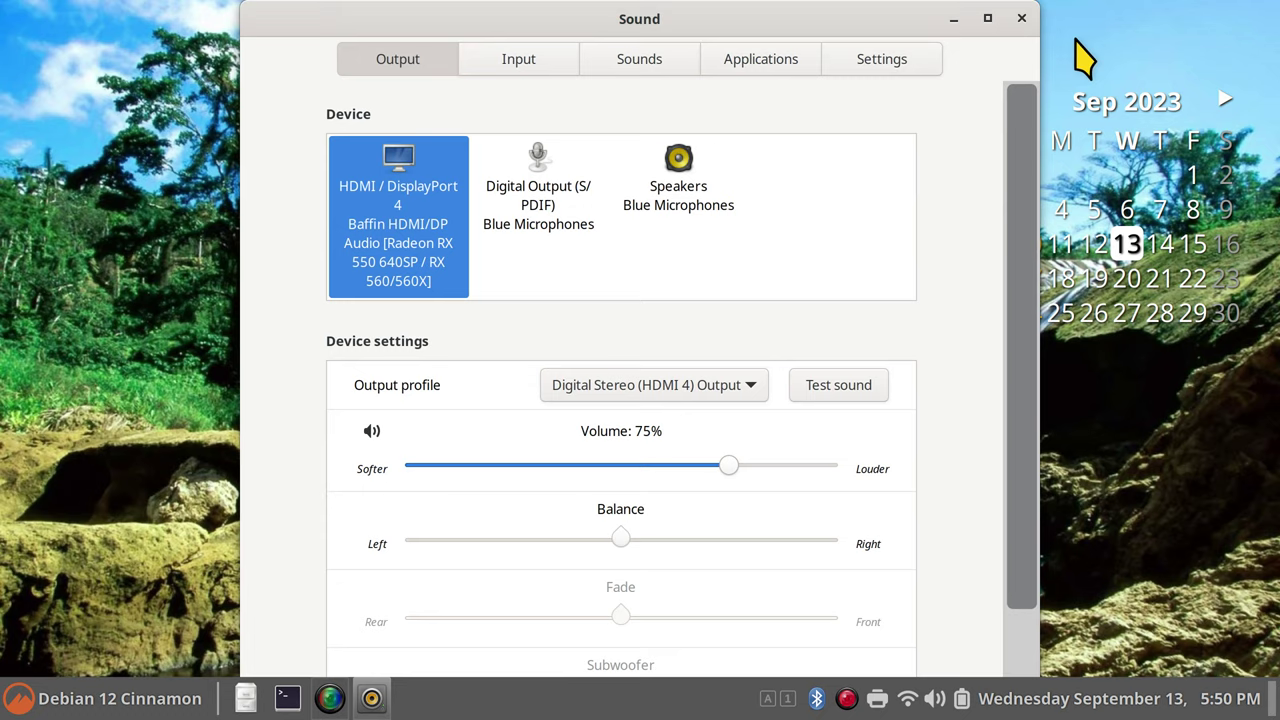
{"action": "left_click", "coordinate": [1024, 22]}
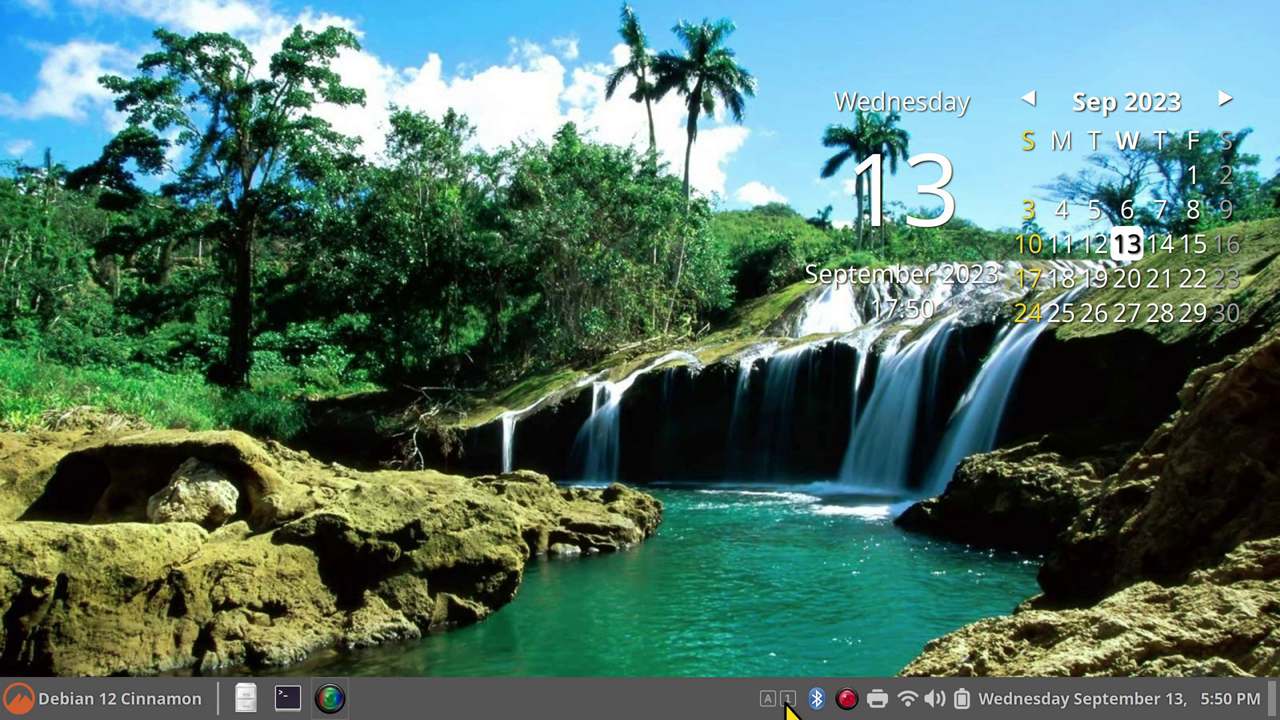
Open the panel's Applets manager, select Lock keys indicator with notifications, and view the applets available for download.
{"action": "right_click", "coordinate": [735, 708]}
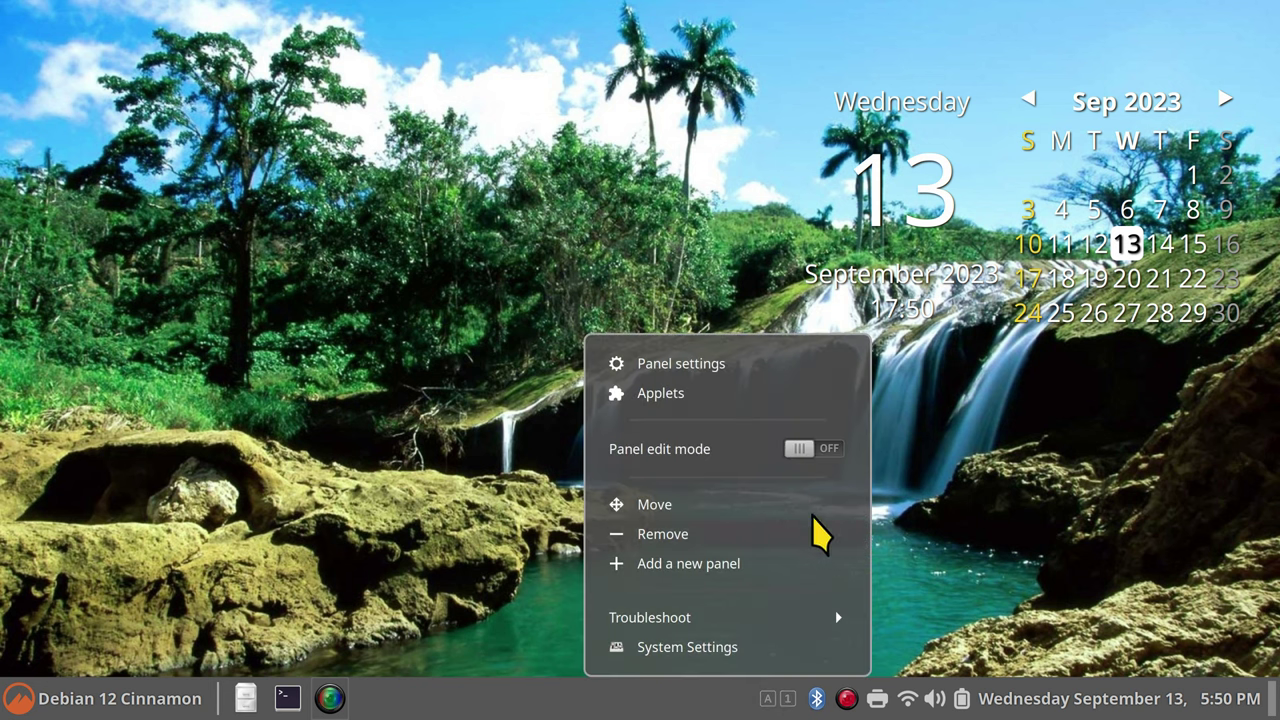
{"action": "left_click", "coordinate": [668, 399]}
{"action": "left_click", "coordinate": [600, 240]}
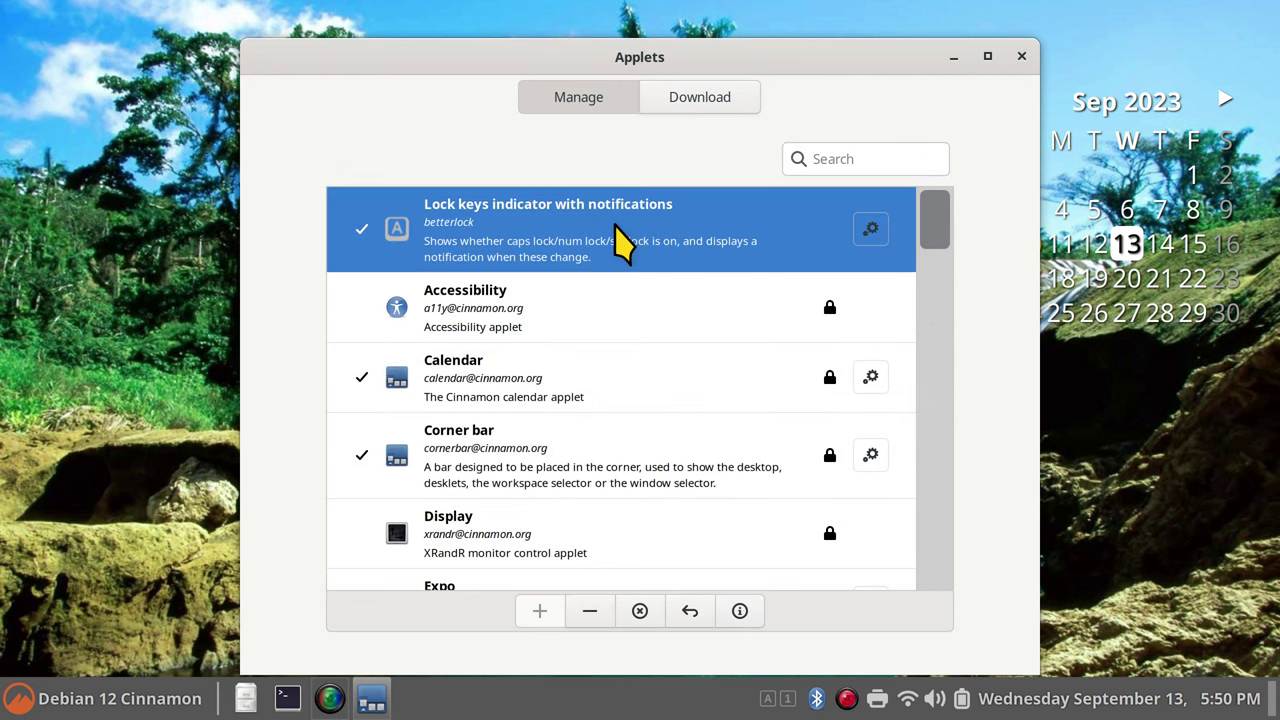
{"action": "left_click", "coordinate": [700, 97]}
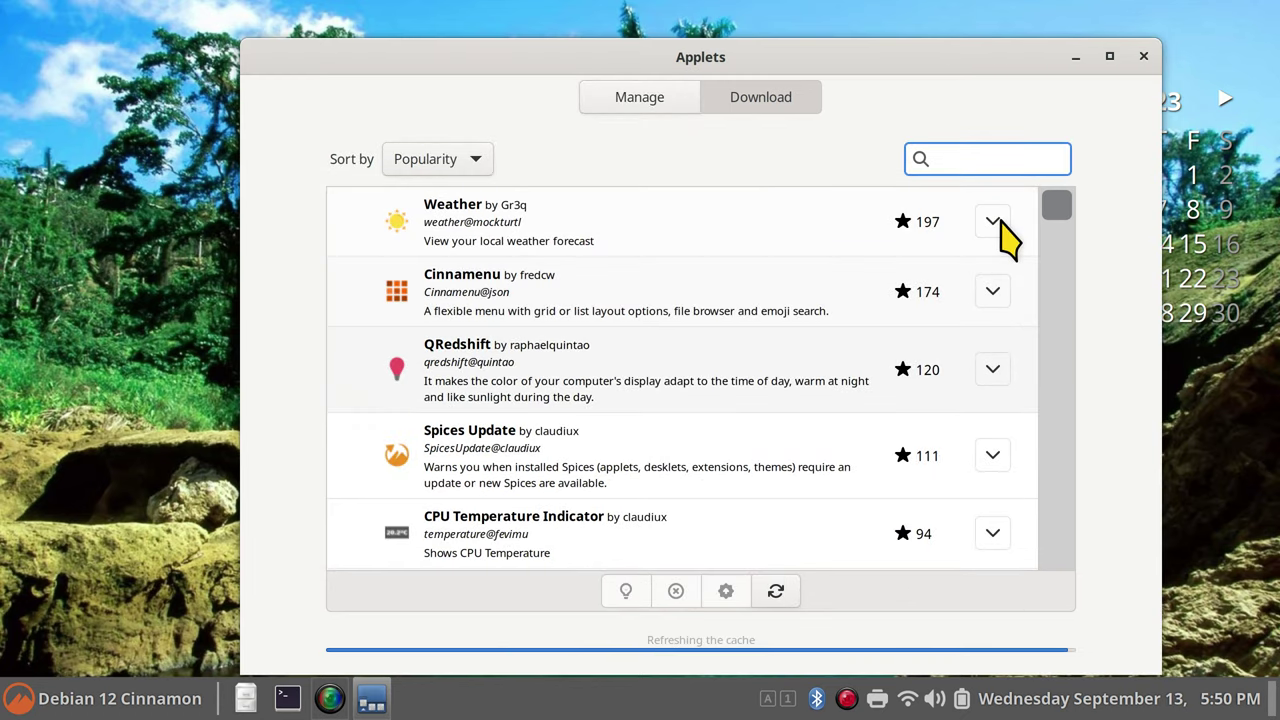
Return to the installed applets, look through the list, and select the Favorites applet.
{"action": "left_click", "coordinate": [610, 100]}
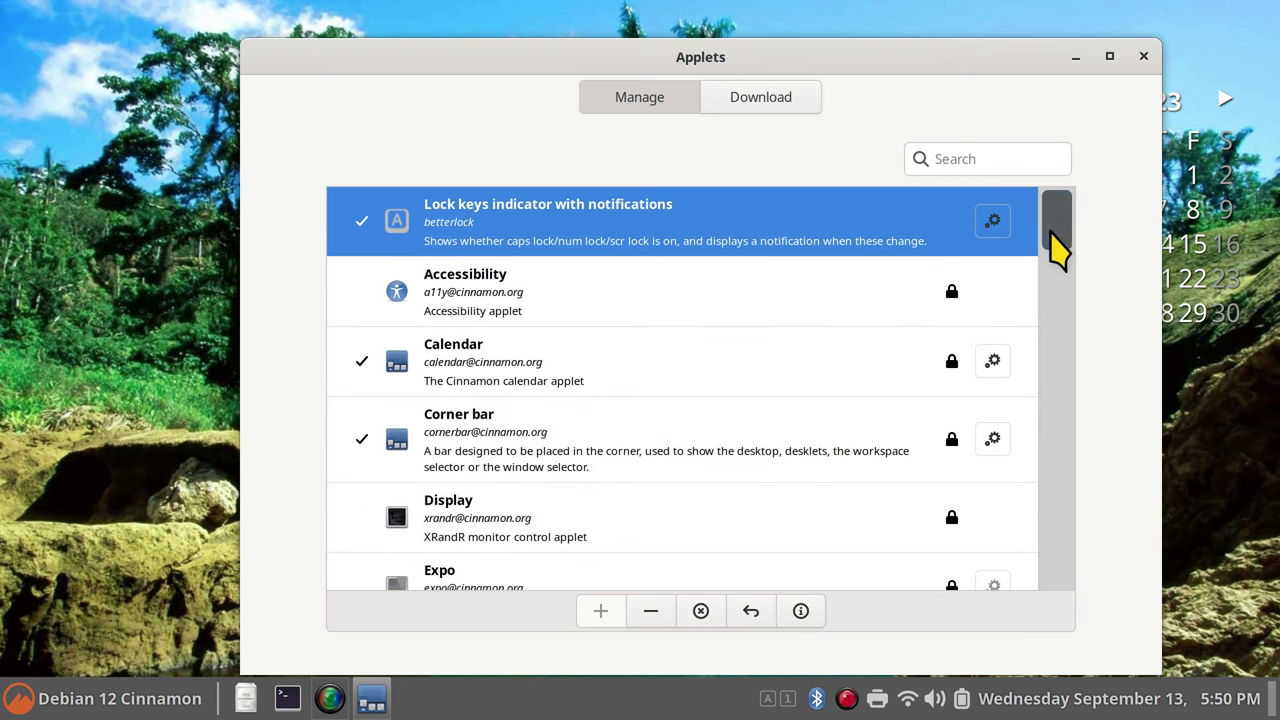
{"action": "left_click_drag", "start_coordinate": [1048, 240], "coordinate": [1056, 300]}
{"action": "left_click", "coordinate": [460, 395]}
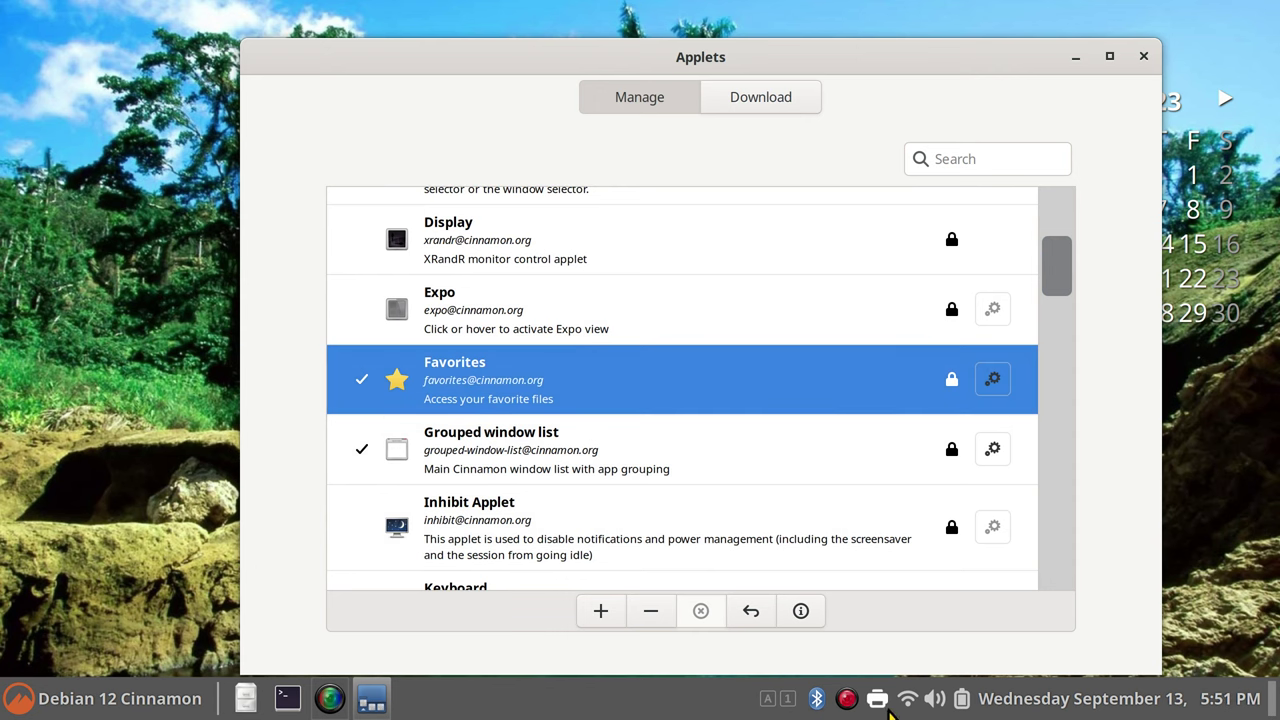
In the Lock keys indicator with notifications applet's settings, turn off notifications, the caps lock indicator and the num lock indicator.
{"action": "left_click_drag", "start_coordinate": [1055, 294], "coordinate": [1060, 215]}
{"action": "left_click", "coordinate": [500, 214]}
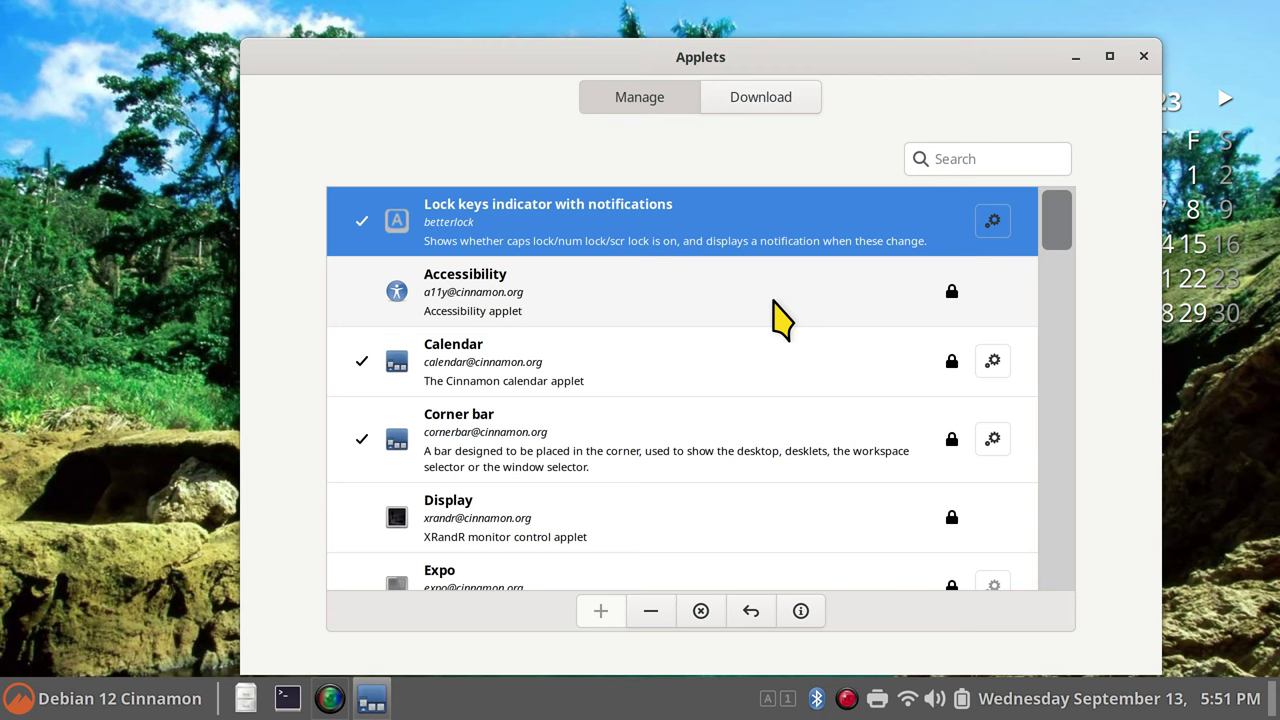
{"action": "left_click", "coordinate": [993, 221]}
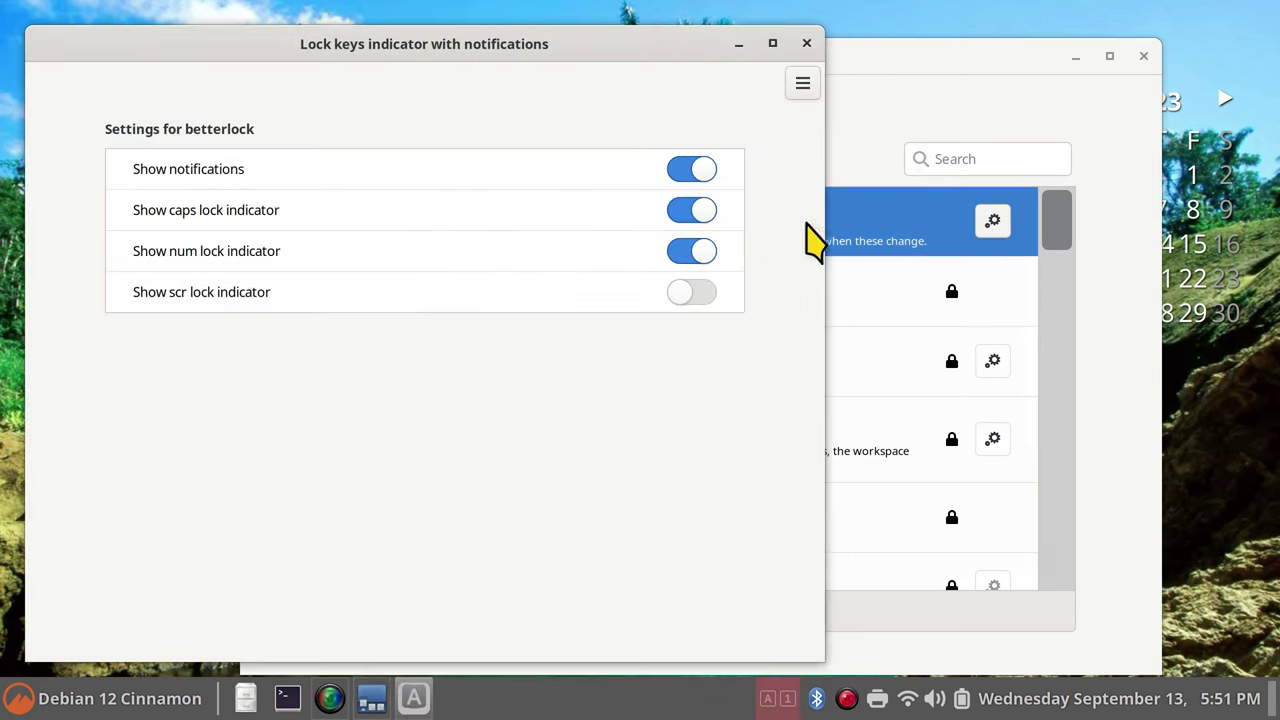
{"action": "left_click", "coordinate": [700, 172]}
{"action": "left_click", "coordinate": [692, 212]}
{"action": "left_click", "coordinate": [692, 252]}
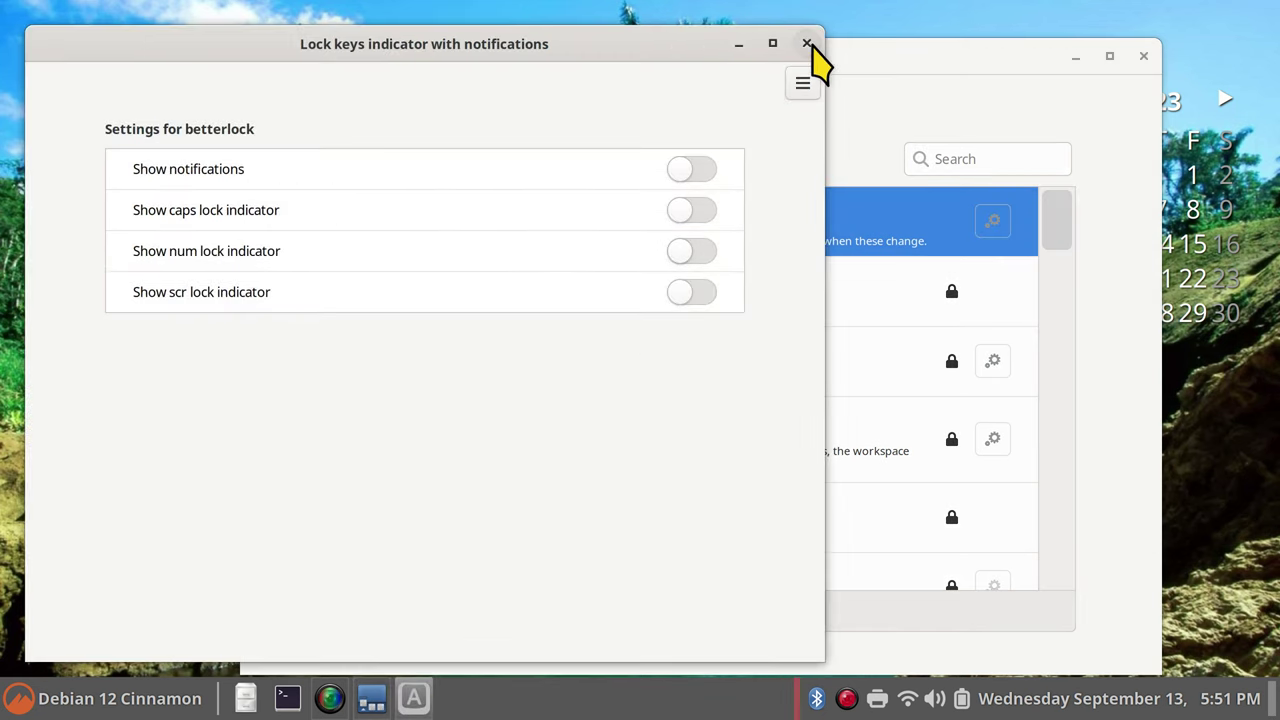
{"action": "left_click", "coordinate": [807, 43]}
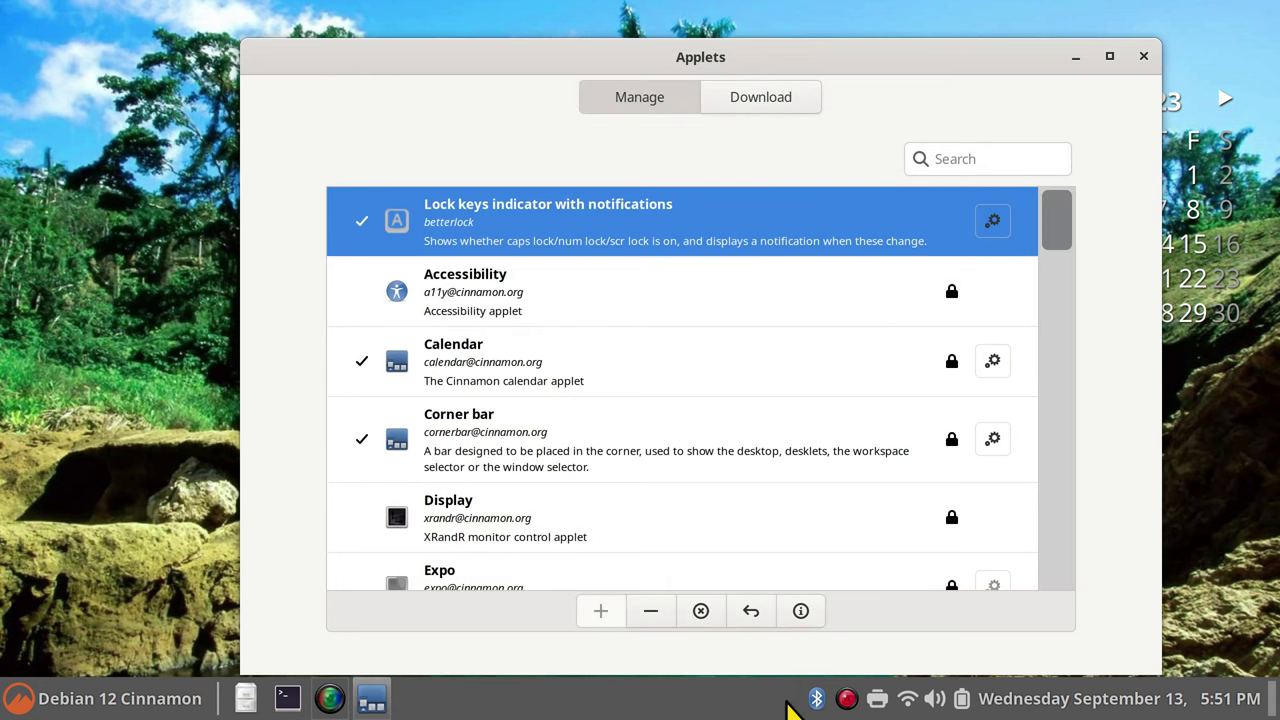
Remove the Lock keys indicator with notifications applet from the panel and add it back.
{"action": "left_click", "coordinate": [651, 611]}
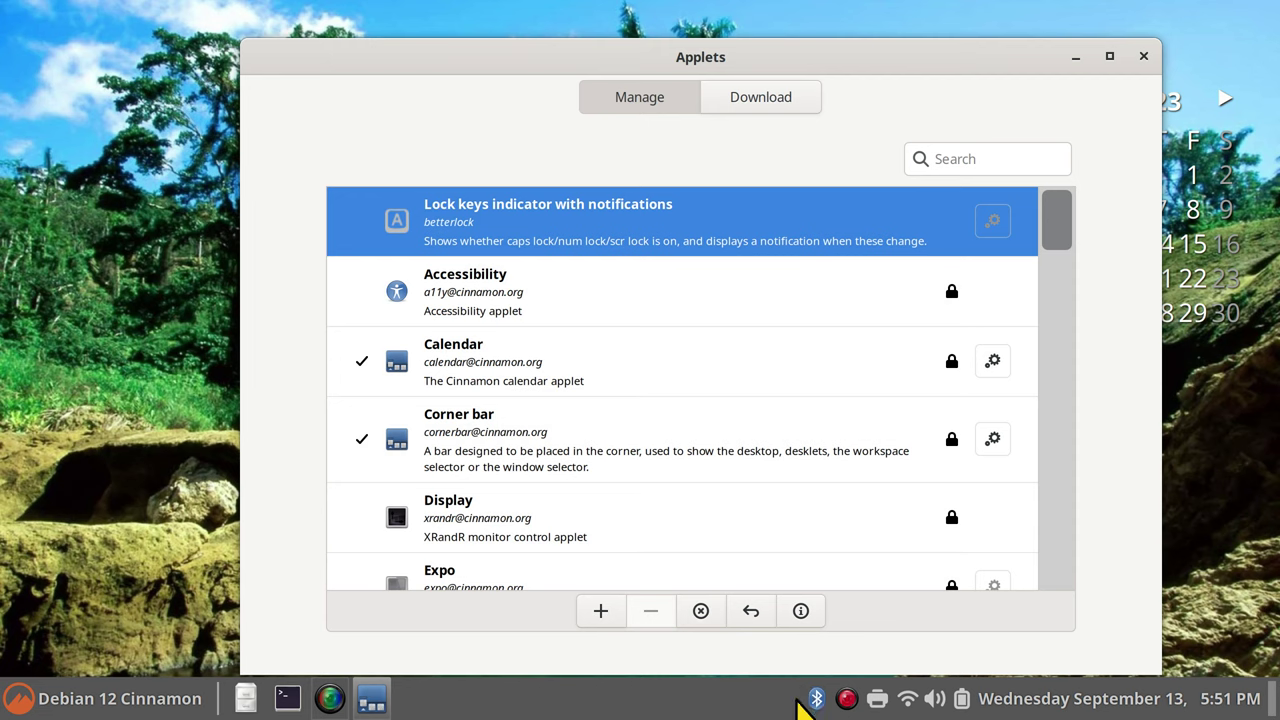
{"action": "left_click", "coordinate": [600, 611]}
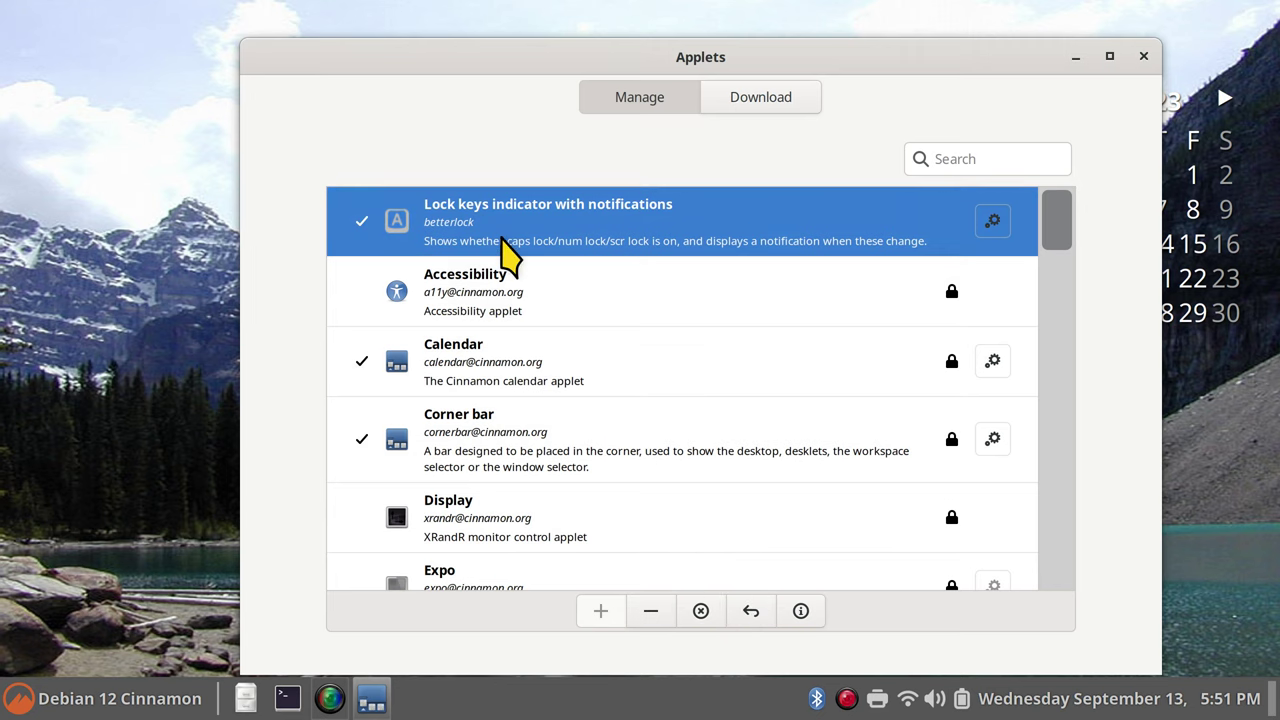
Enable notifications and the caps lock and num lock indicators in the lock keys applet's settings, close the windows and turn on Caps Lock.
{"action": "left_click", "coordinate": [991, 220]}
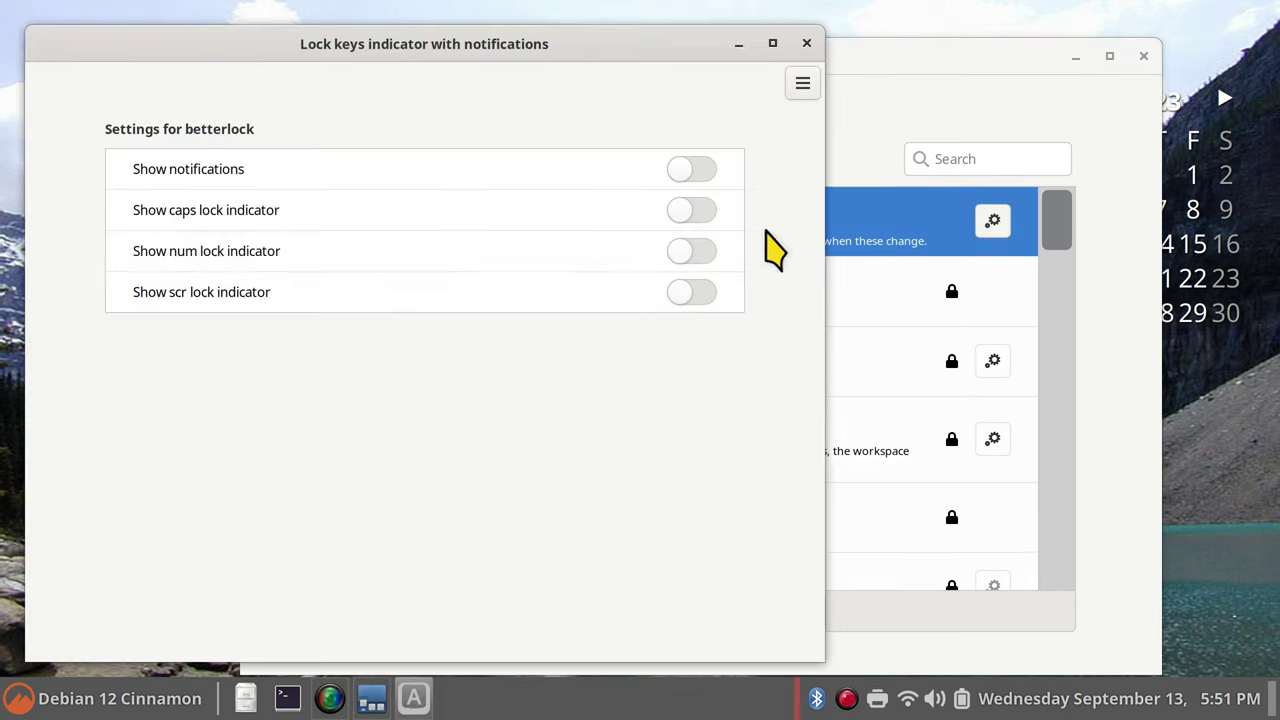
{"action": "left_click", "coordinate": [703, 222]}
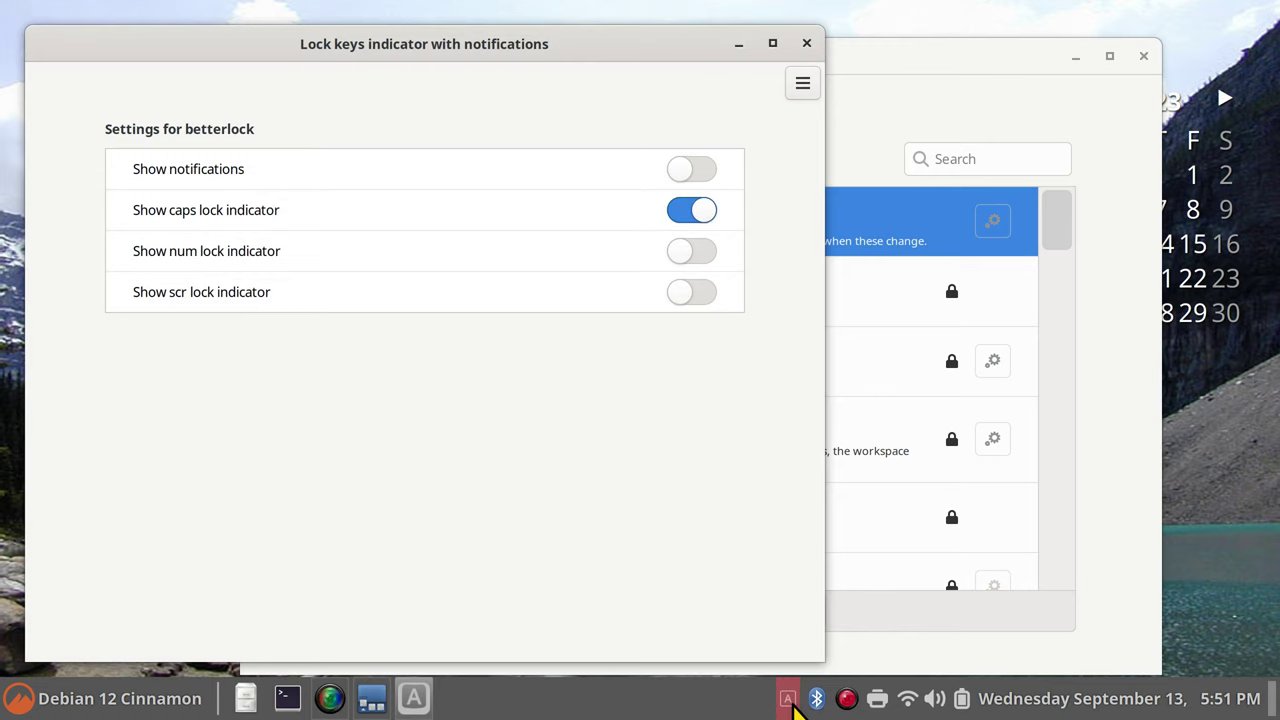
{"action": "left_click", "coordinate": [706, 258]}
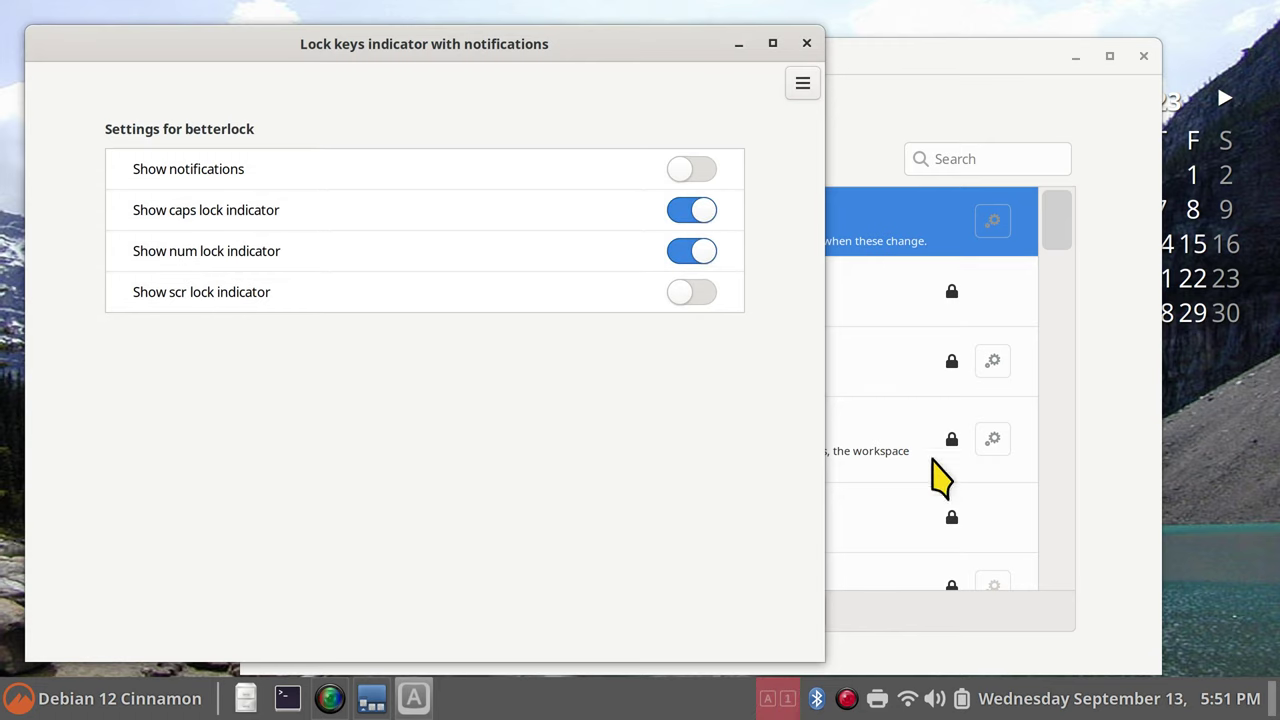
{"action": "left_click", "coordinate": [707, 183]}
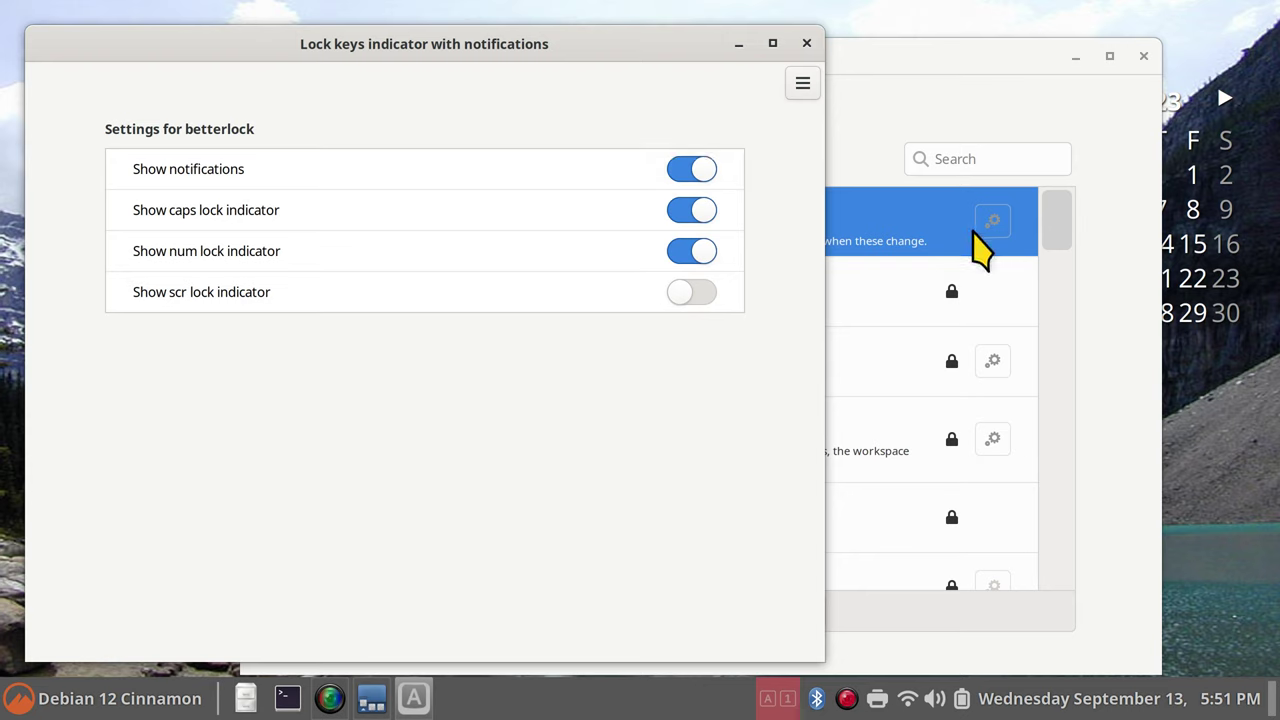
{"action": "left_click", "coordinate": [806, 44]}
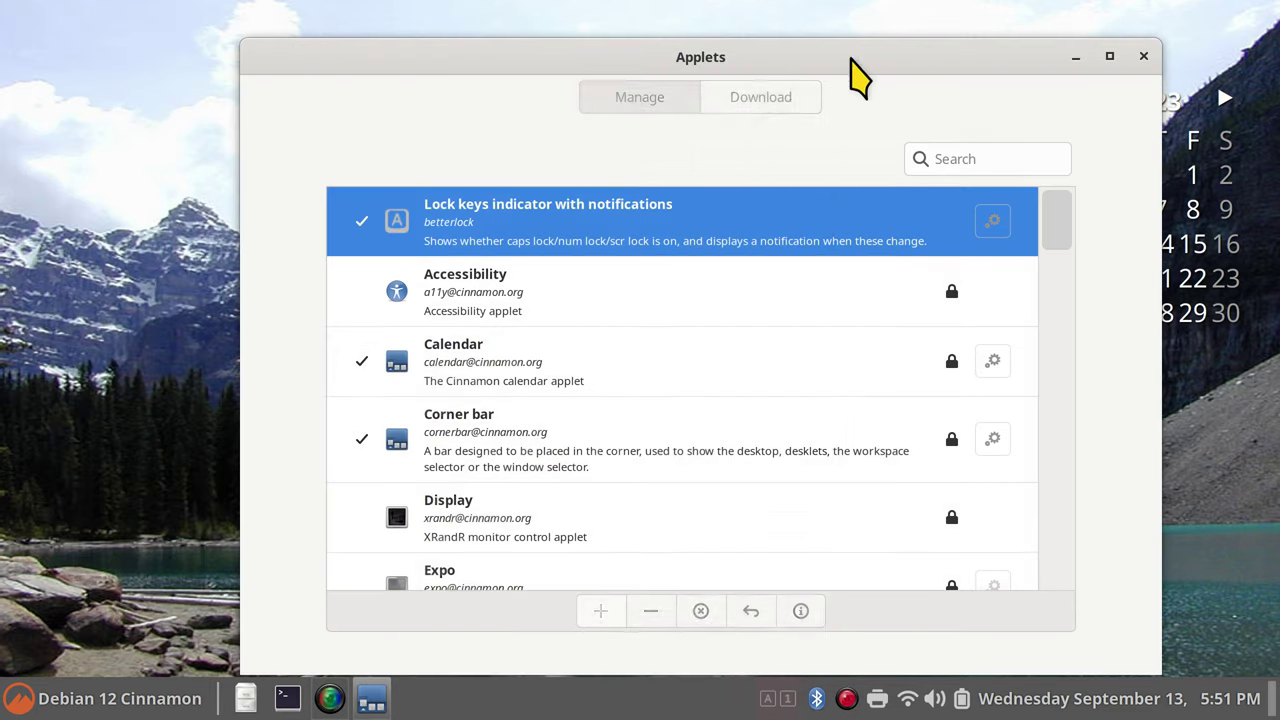
{"action": "left_click", "coordinate": [1141, 57]}
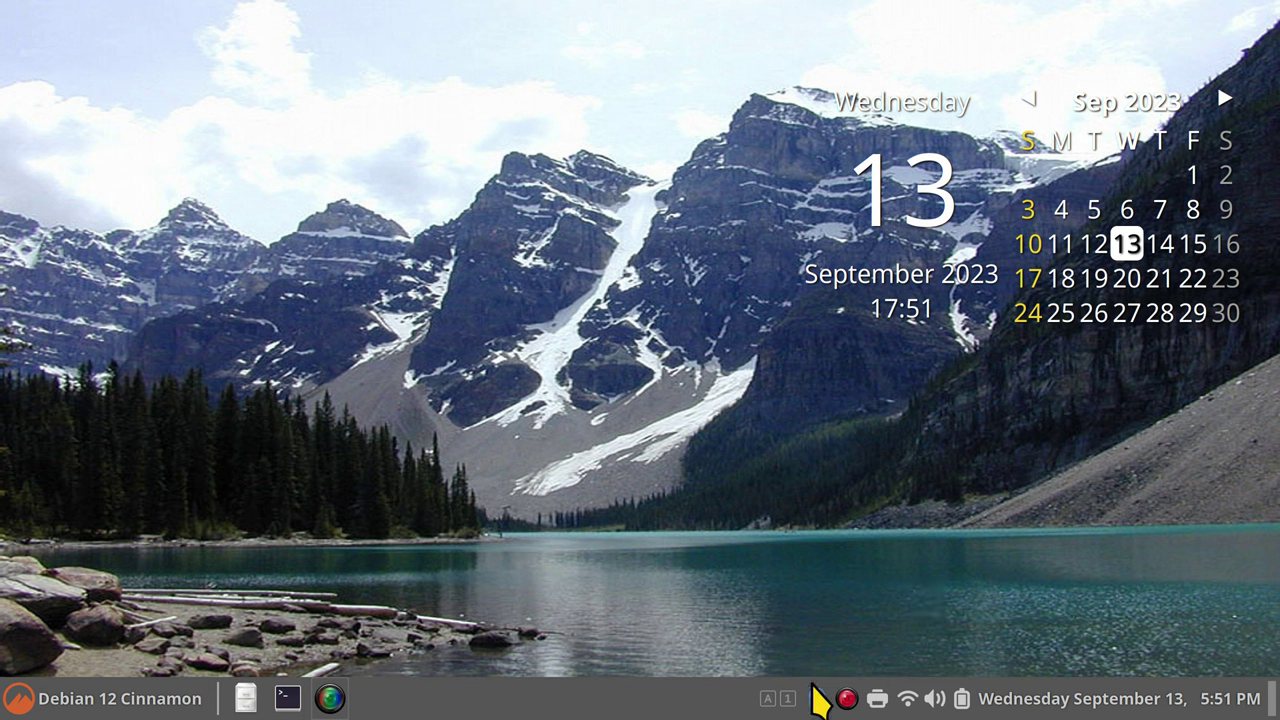
{"action": "left_click", "coordinate": [767, 700]}
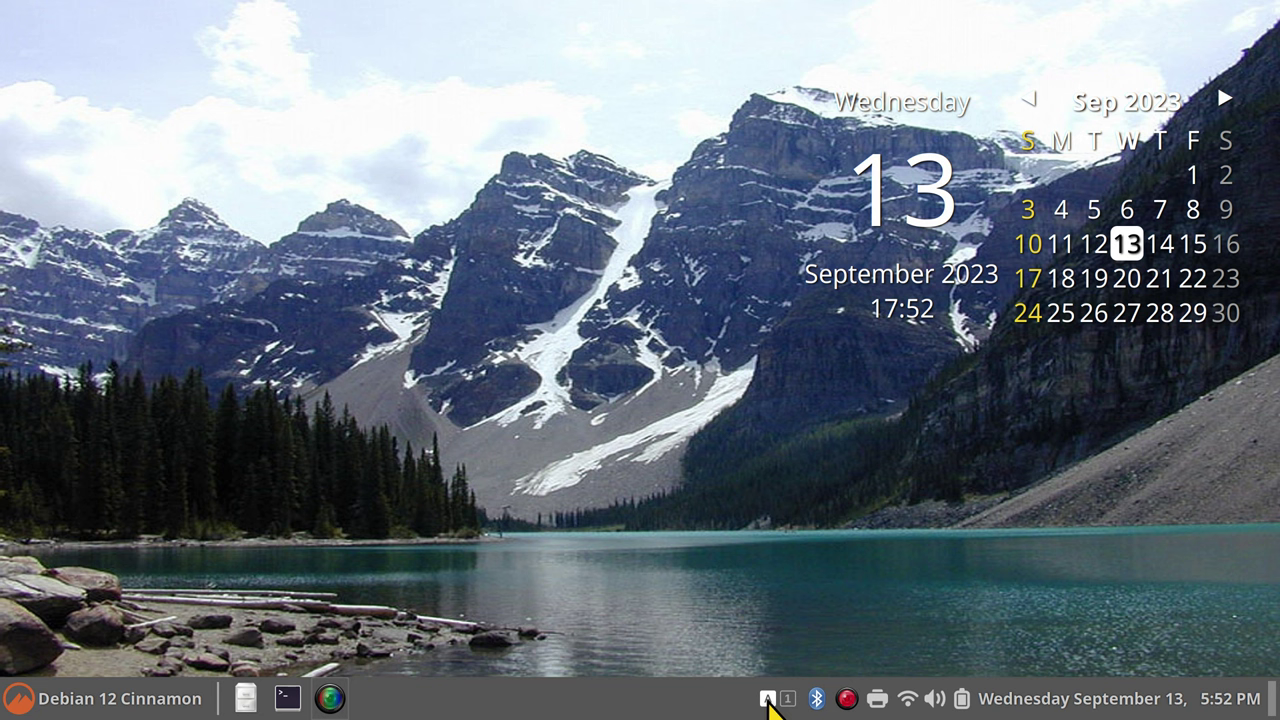
Open Firefox ESR and set the new tab page's zoom to 80%.
{"action": "left_click", "coordinate": [34, 706]}
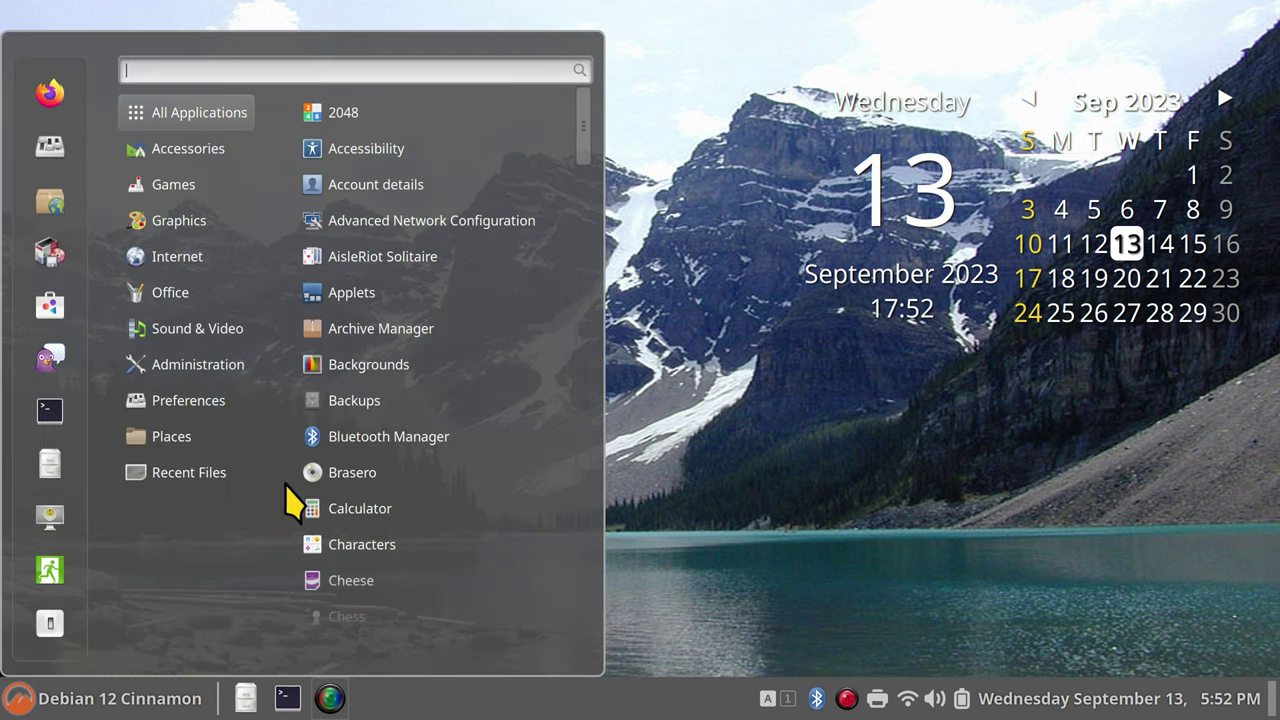
{"action": "mouse_move", "coordinate": [209, 257]}
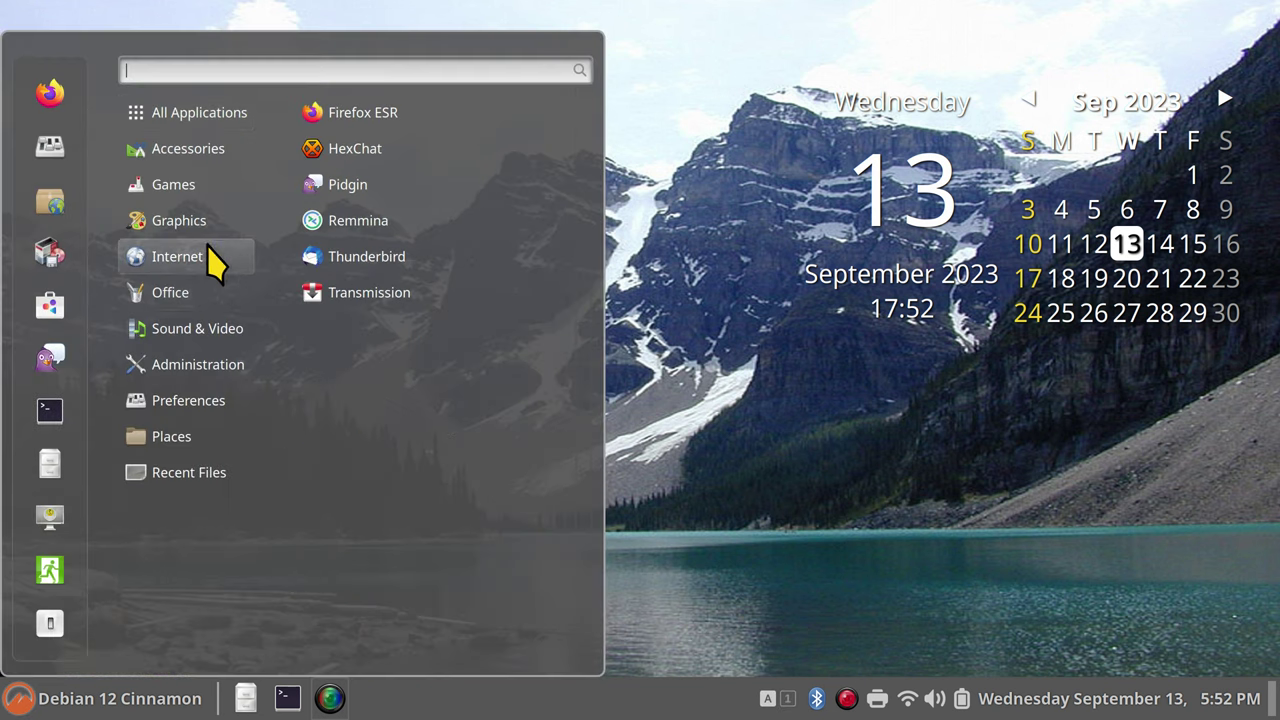
{"action": "left_click", "coordinate": [414, 114]}
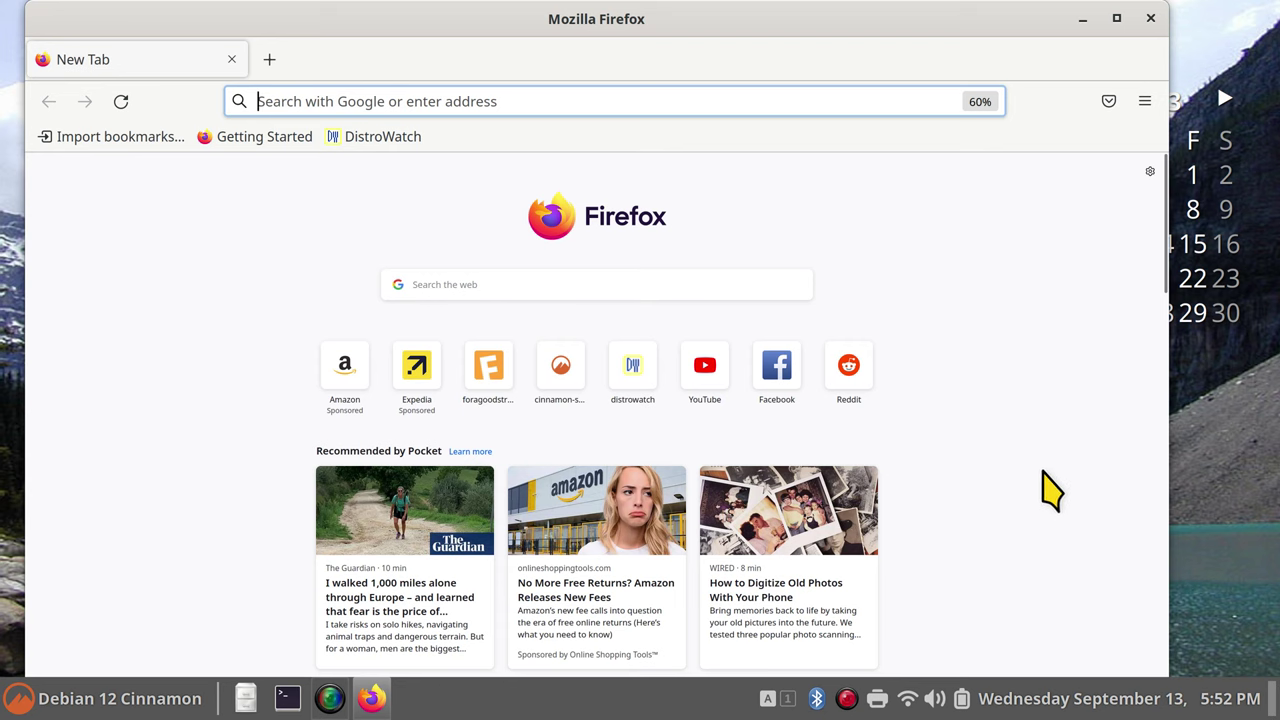
{"action": "scroll", "coordinate": [1036, 482], "scroll_direction": "up", "scroll_amount": 5}
{"action": "scroll", "coordinate": [1040, 498], "scroll_direction": "down", "scroll_amount": 7}
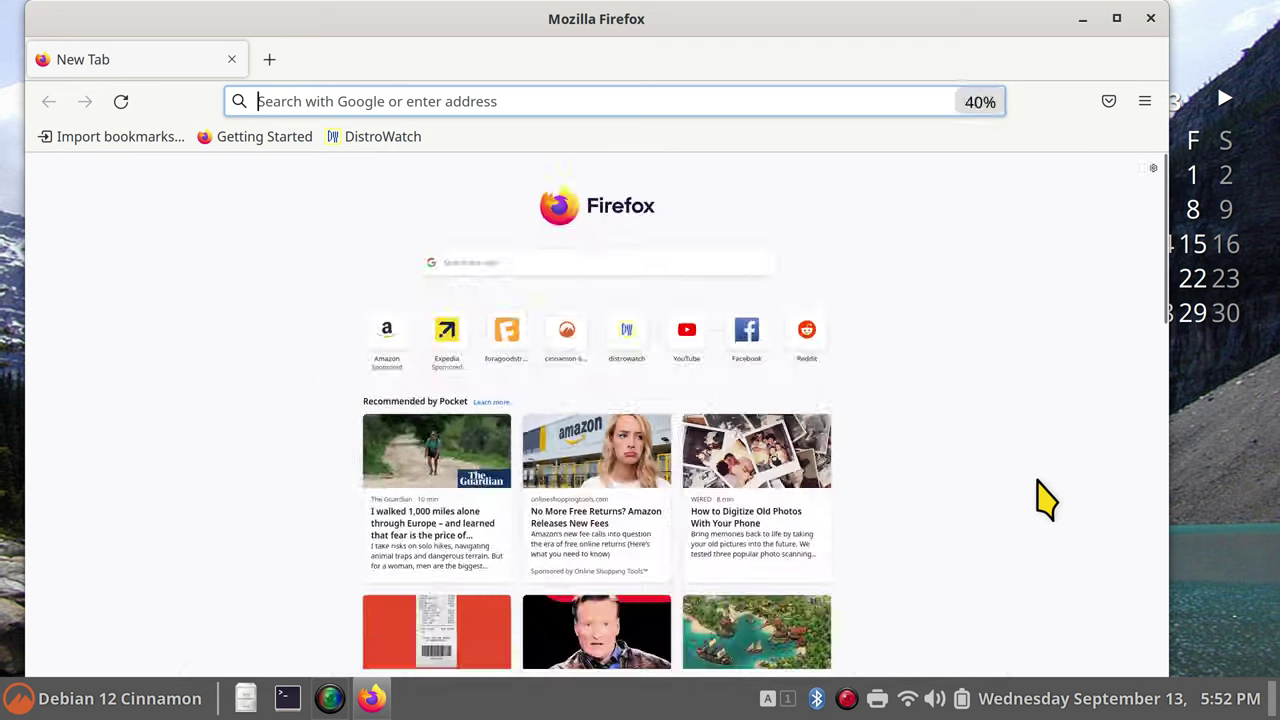
{"action": "scroll", "coordinate": [1040, 498], "scroll_direction": "up", "scroll_amount": 5}
{"action": "scroll", "coordinate": [1045, 498], "scroll_direction": "down", "scroll_amount": 2}
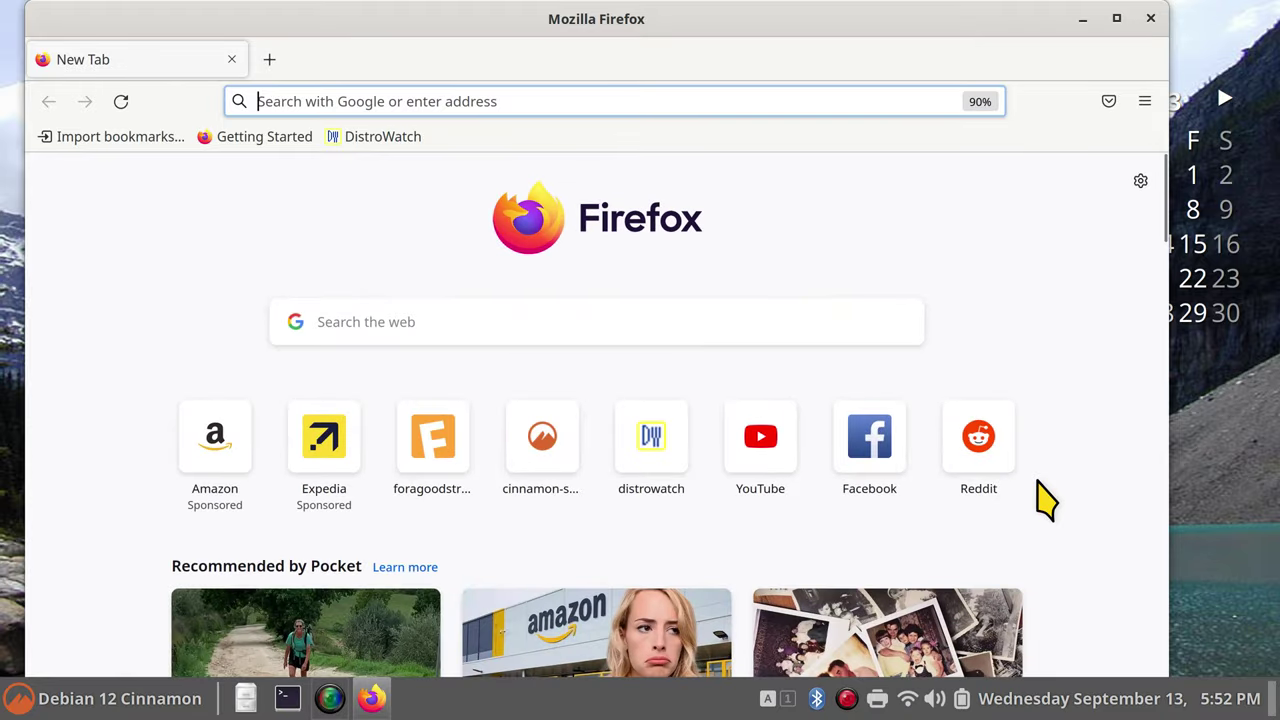
{"action": "scroll", "coordinate": [1040, 498], "scroll_direction": "down", "scroll_amount": 1}
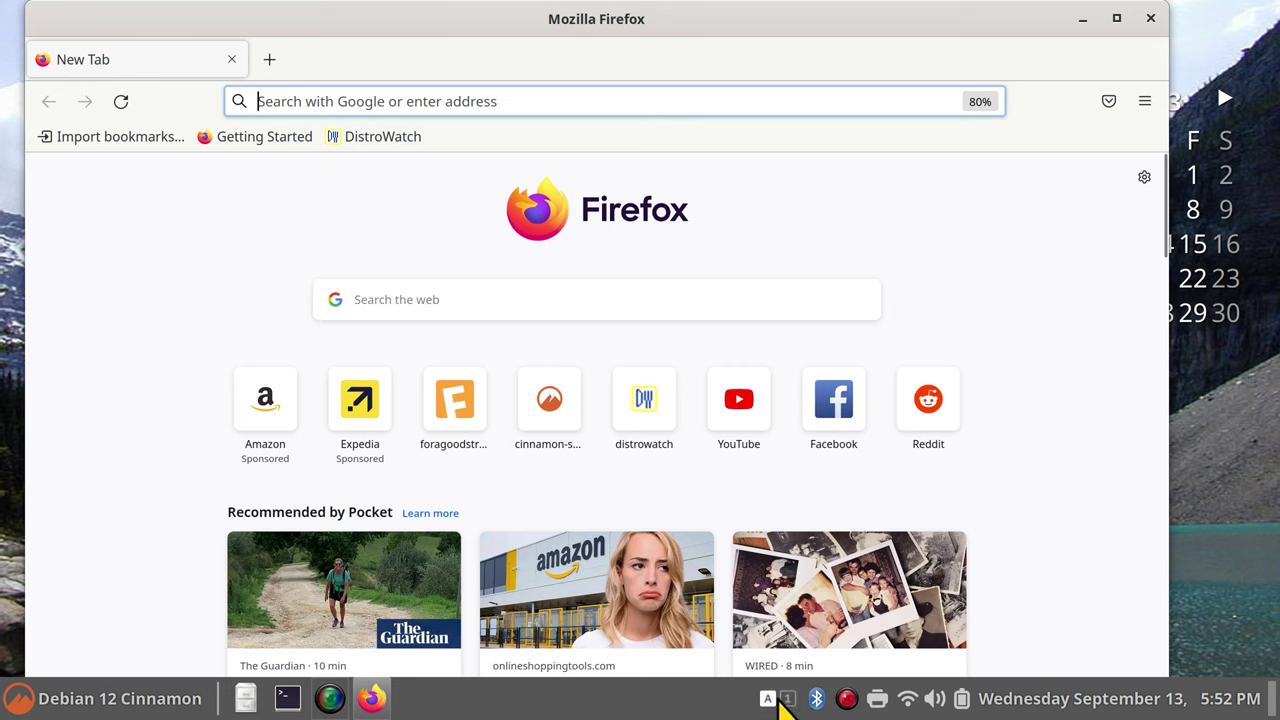
Turn Caps Lock off and Num Lock on, and close Firefox.
{"action": "key", "text": "Caps_Lock"}
{"action": "key", "text": "Num_Lock"}
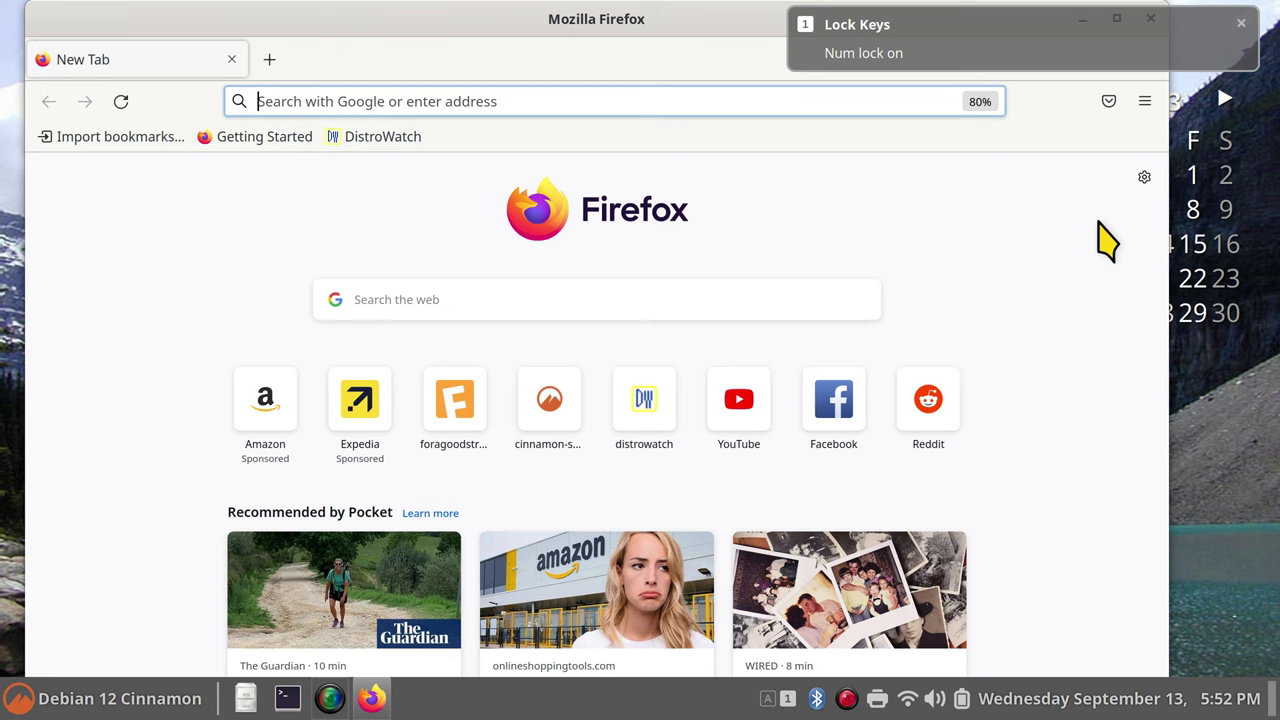
{"action": "left_click", "coordinate": [1151, 20]}
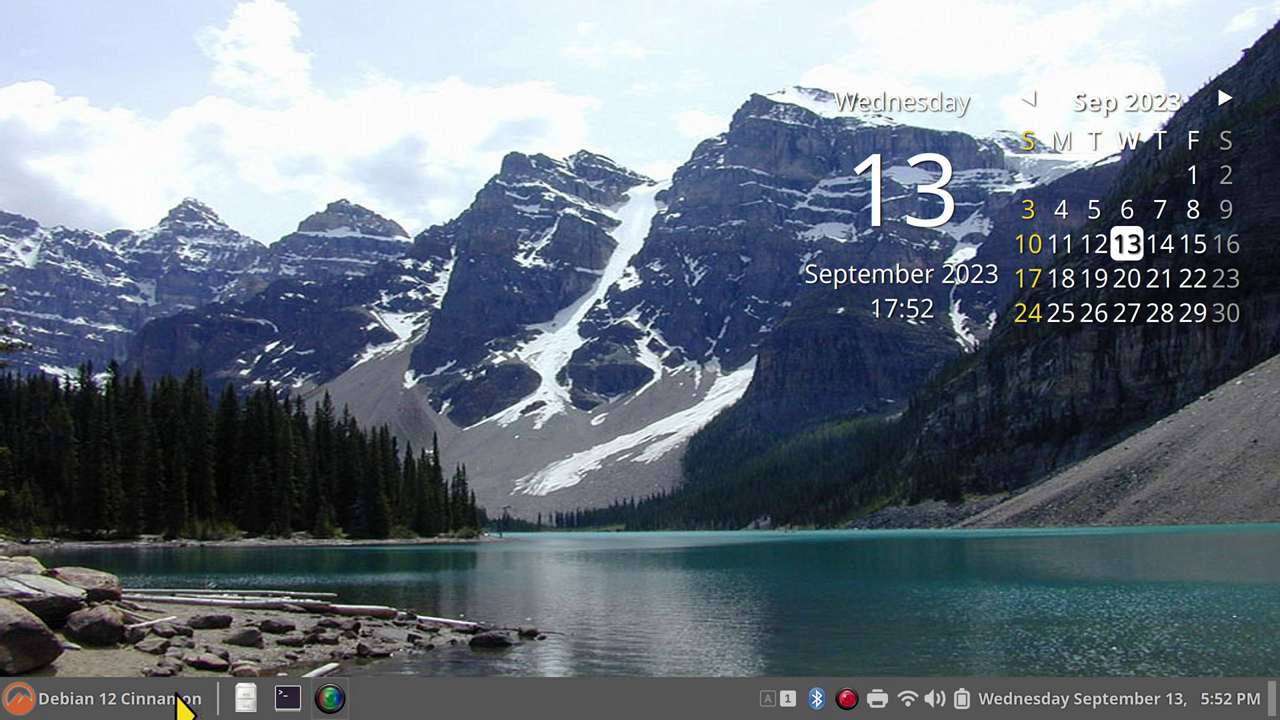
Reopen Firefox ESR to check the page zoom and close the browser.
{"action": "left_click", "coordinate": [20, 698]}
{"action": "mouse_move", "coordinate": [212, 332]}
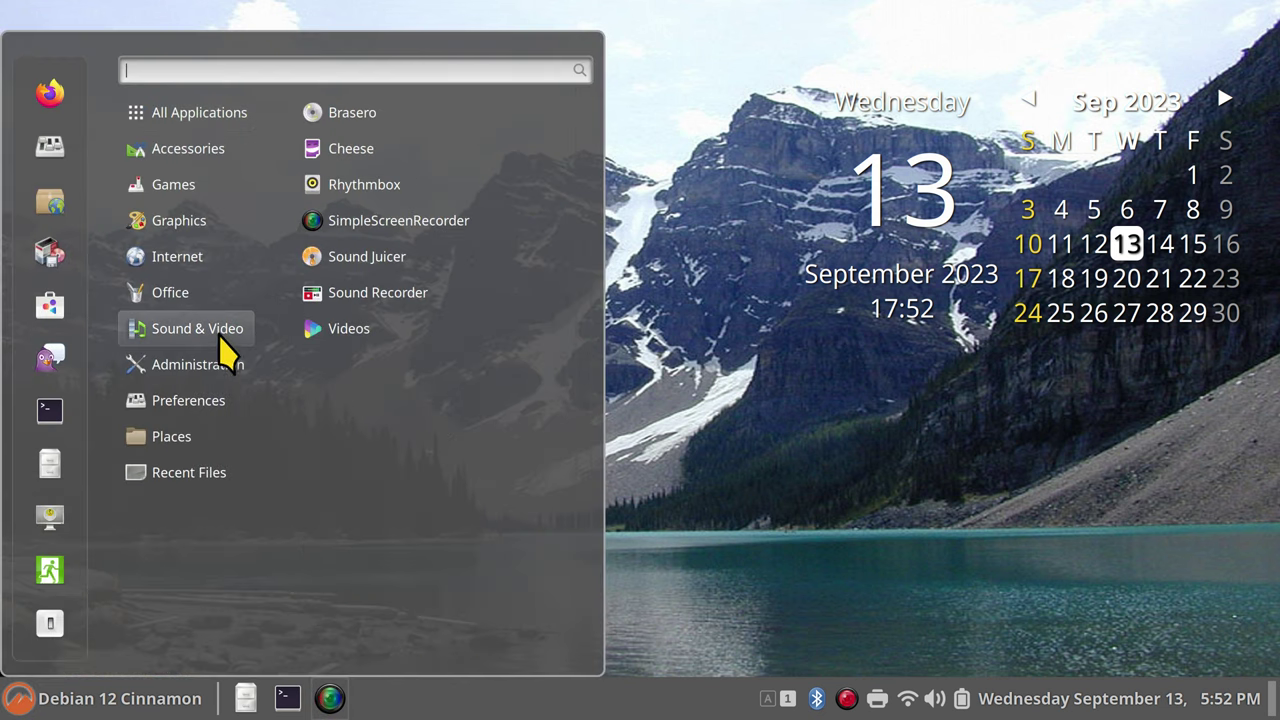
{"action": "mouse_move", "coordinate": [223, 263]}
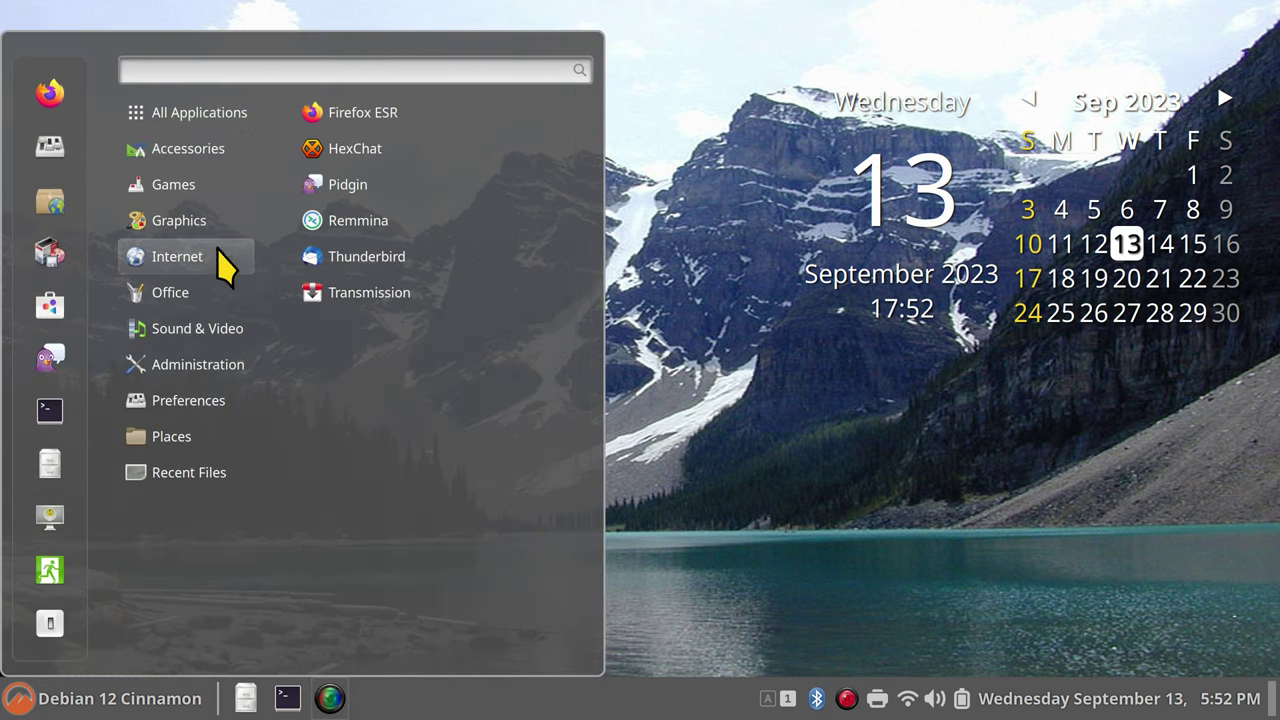
{"action": "left_click", "coordinate": [426, 122]}
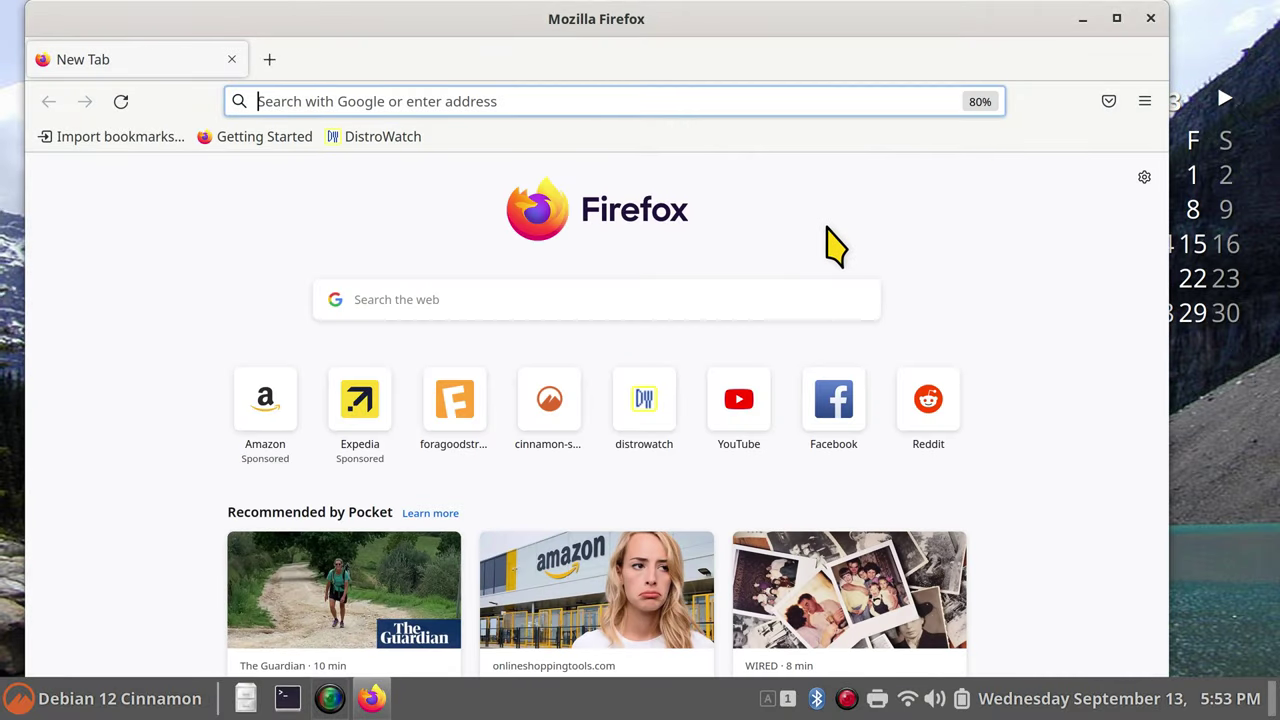
{"action": "key", "text": "alt+F4"}
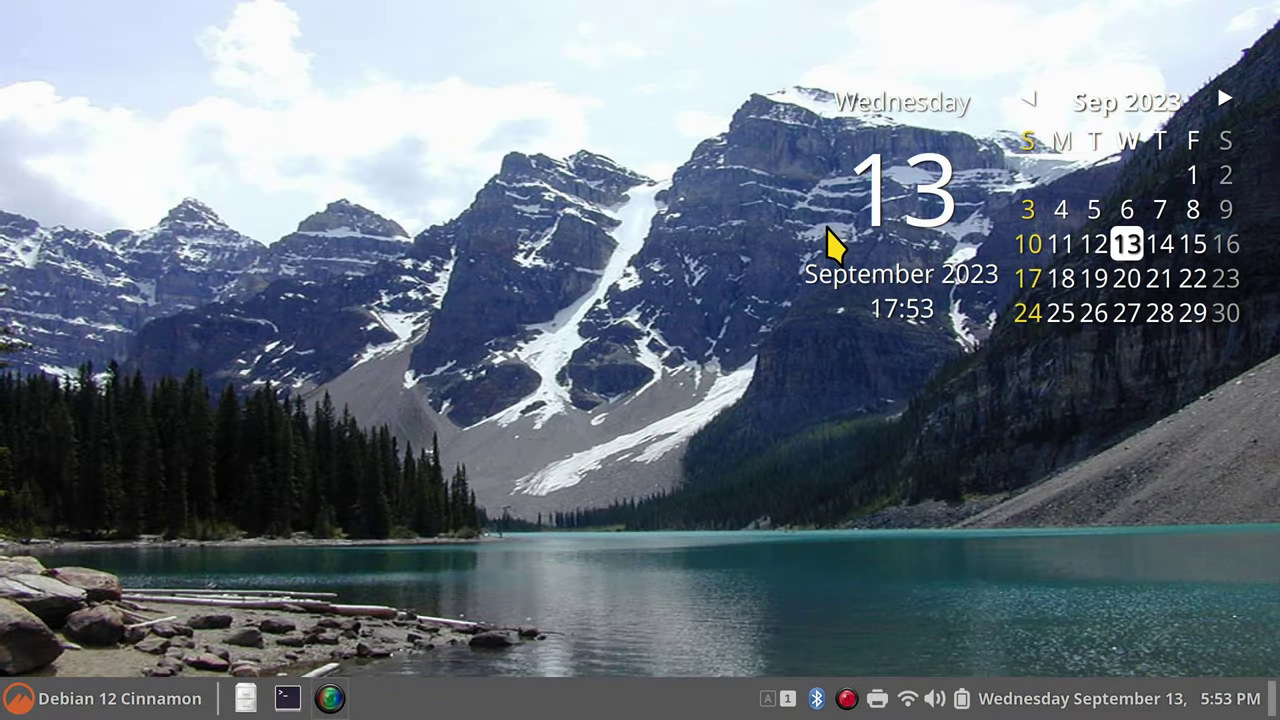
View the Home folder in the file manager and close the window.
{"action": "left_click", "coordinate": [245, 698]}
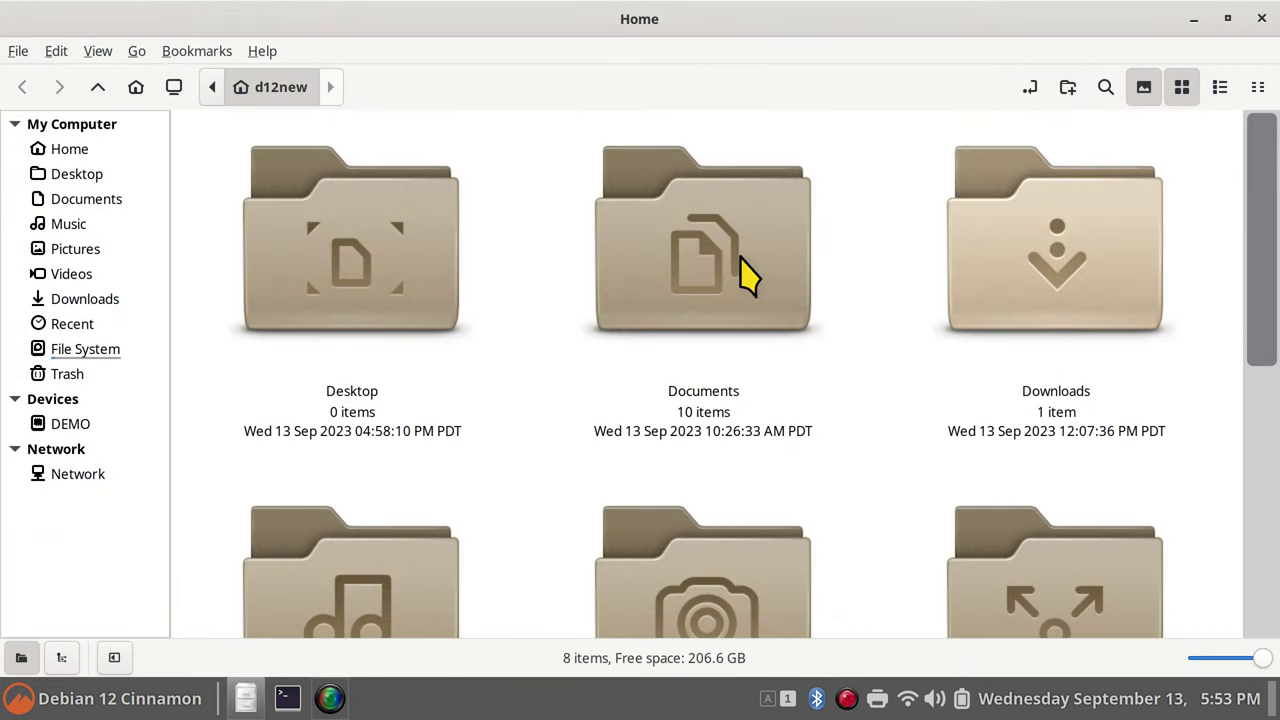
{"action": "key", "text": "alt+F4"}
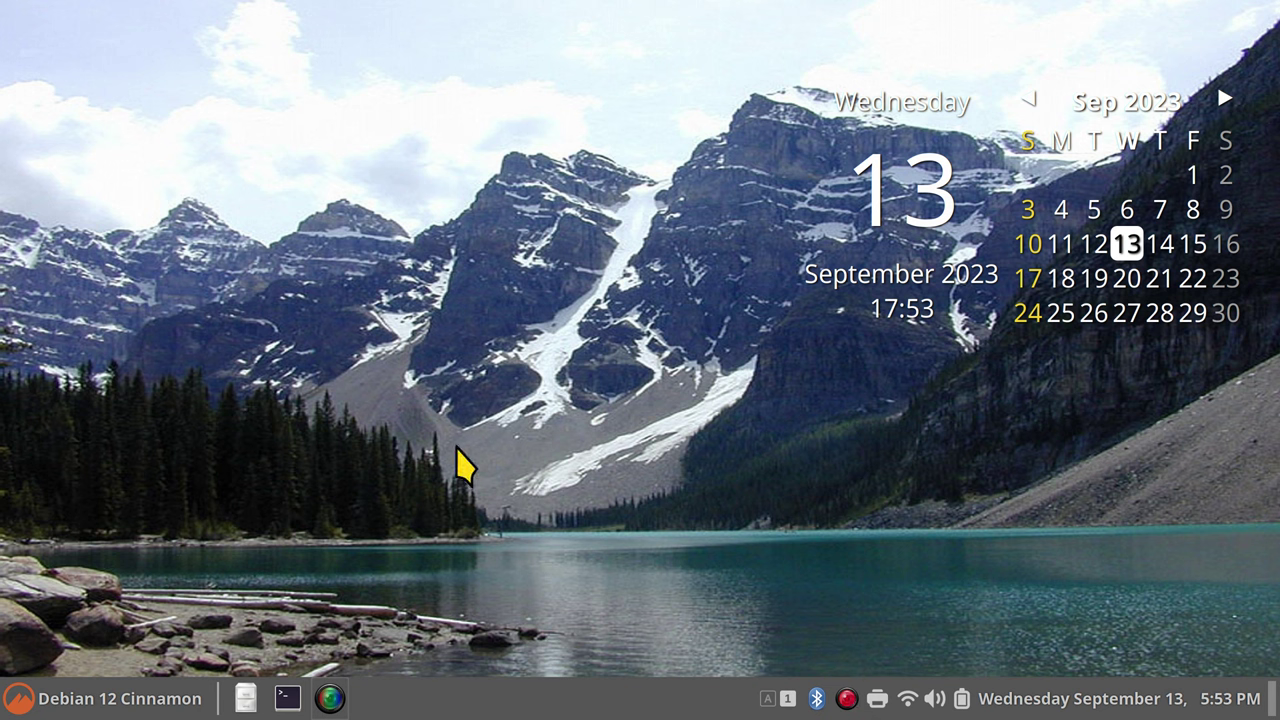
Open a terminal, switch to root with su by entering the root password, and close the terminal.
{"action": "mouse_move", "coordinate": [337, 706]}
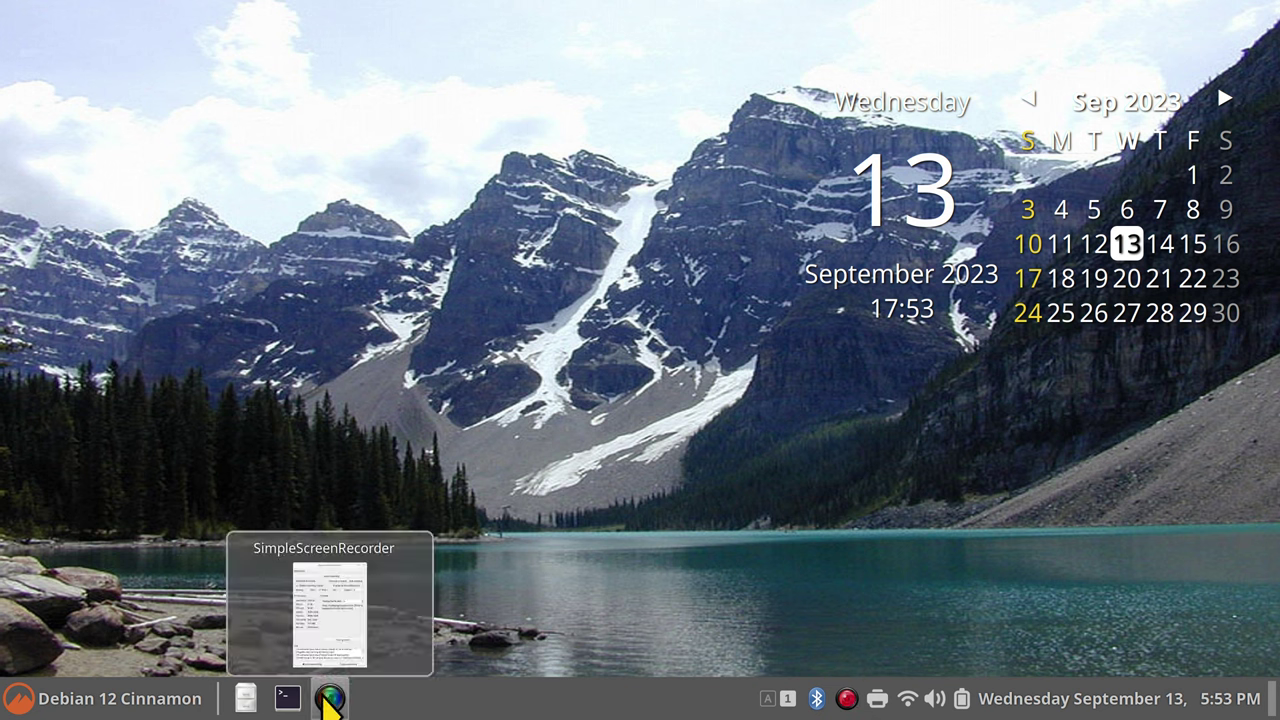
{"action": "left_click", "coordinate": [288, 700]}
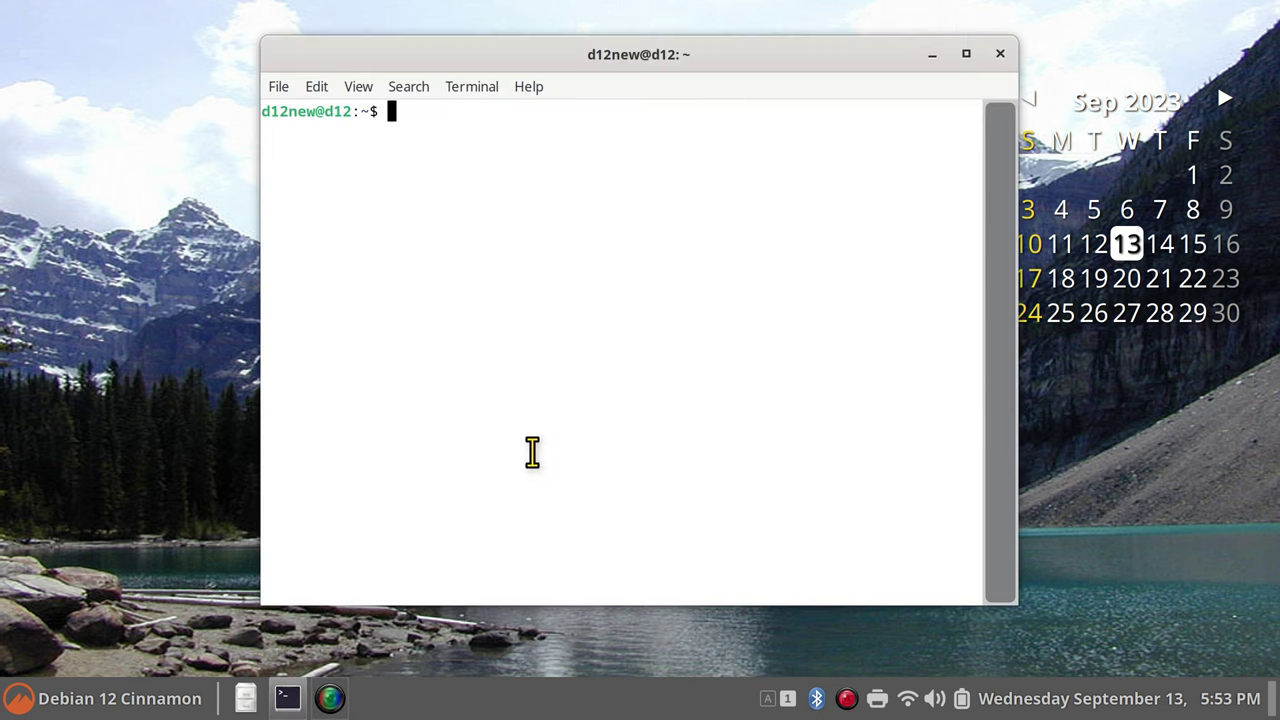
{"action": "type", "text": "su"}
{"action": "key", "text": "Return"}
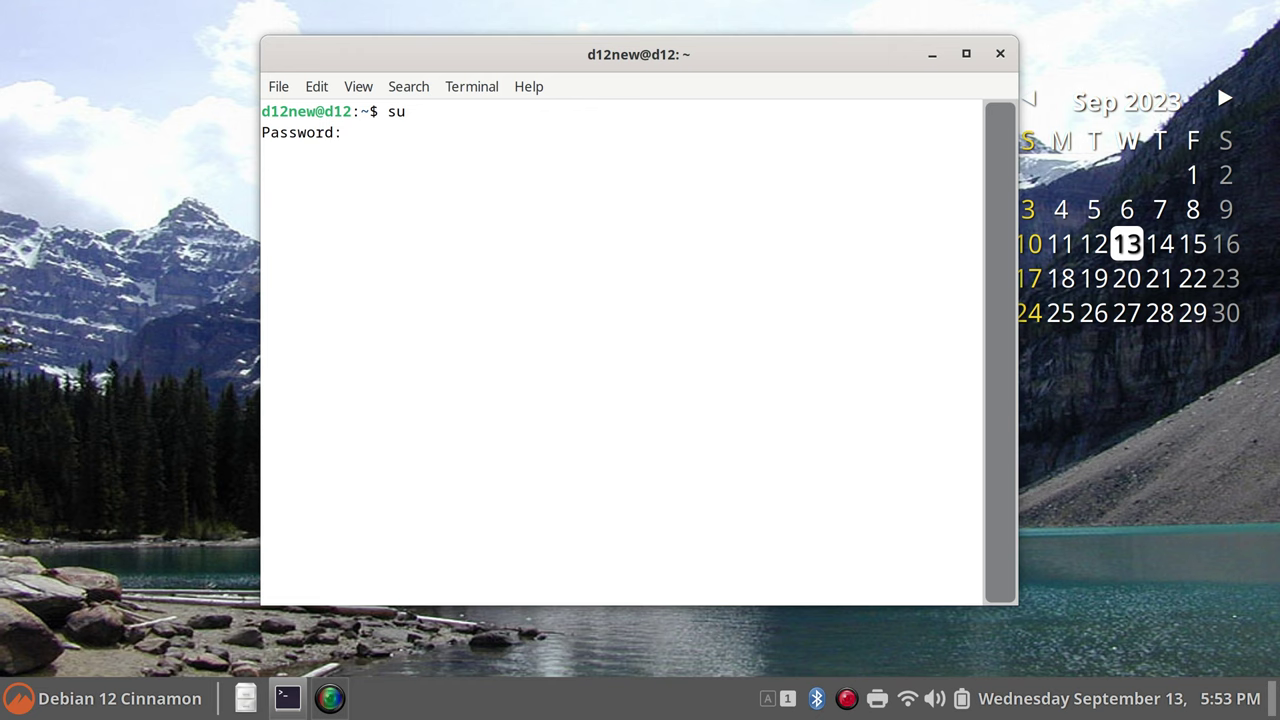
{"action": "key", "text": "Return"}
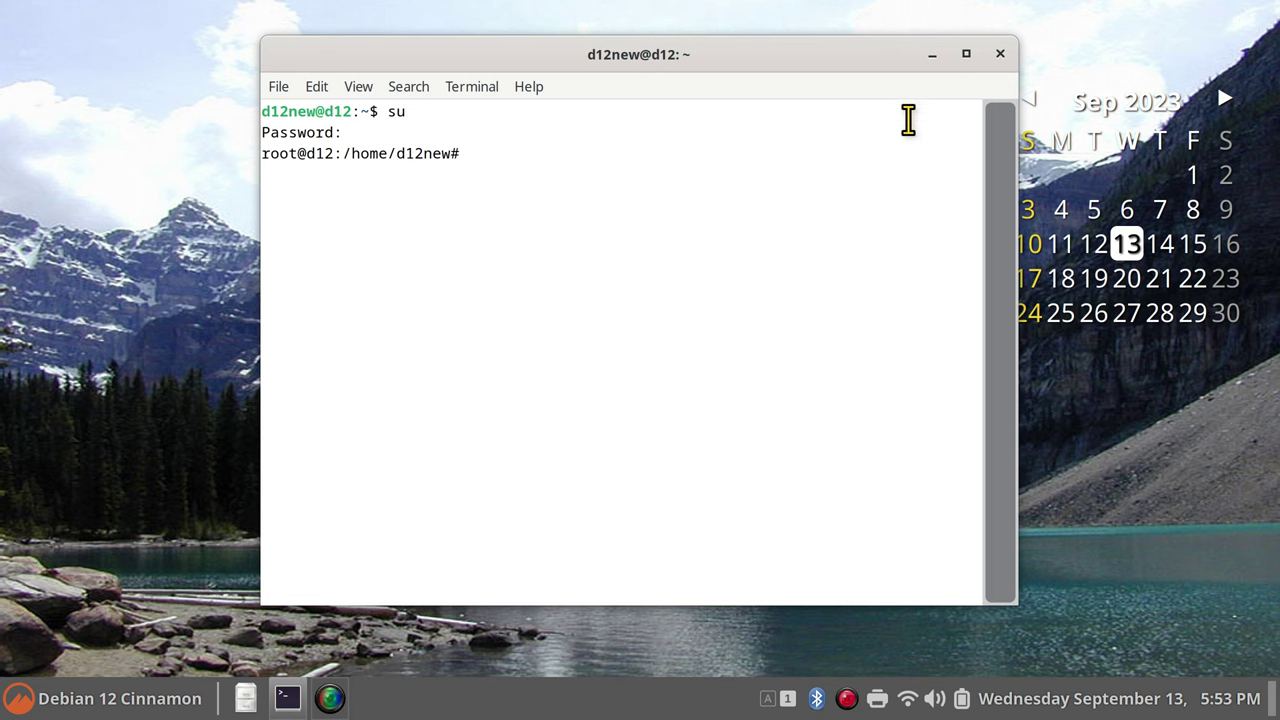
{"action": "left_click", "coordinate": [1000, 54]}
{"action": "left_click", "coordinate": [785, 424]}
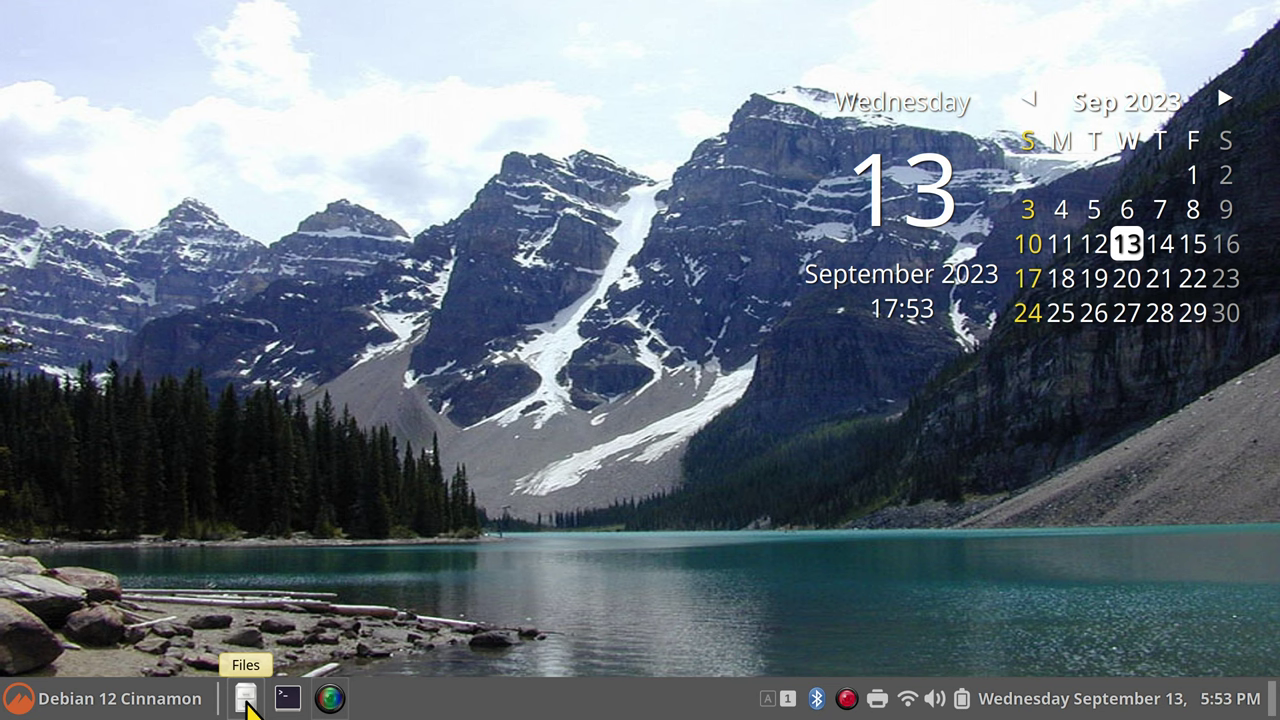
Turn off the custom icon and label in the panel Menu applet's settings and close the window.
{"action": "right_click", "coordinate": [6, 706]}
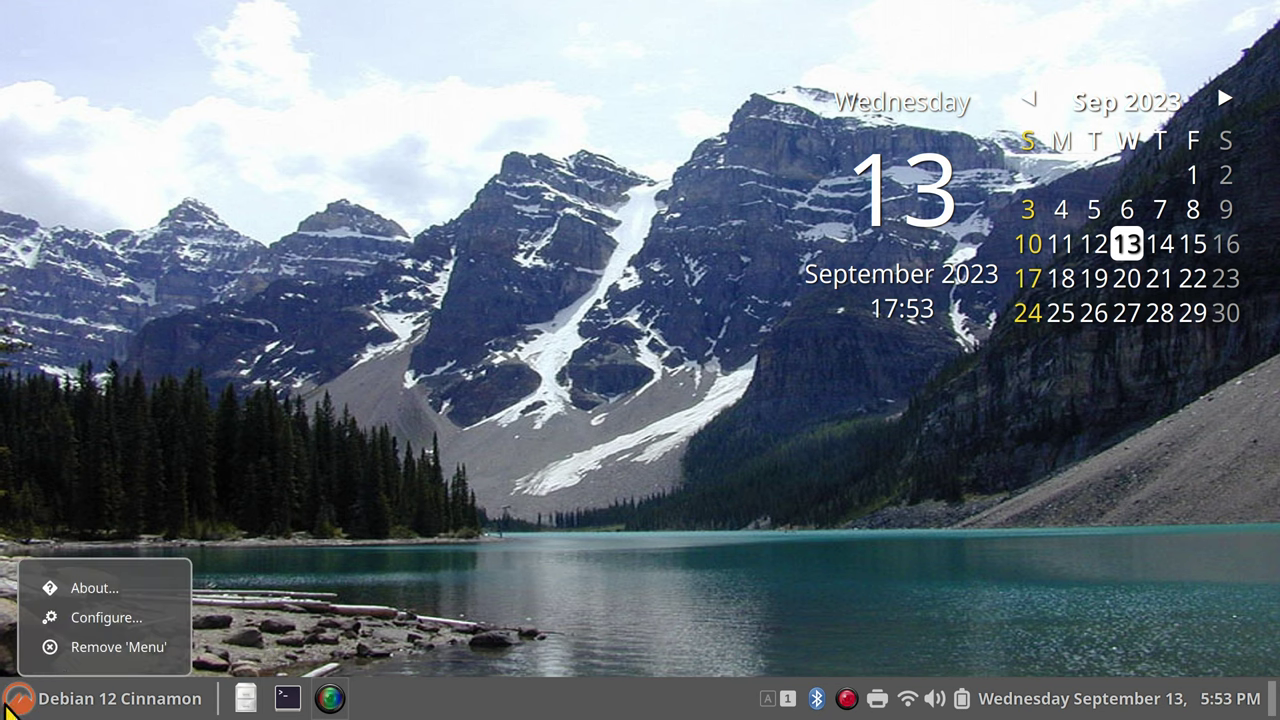
{"action": "left_click", "coordinate": [106, 617]}
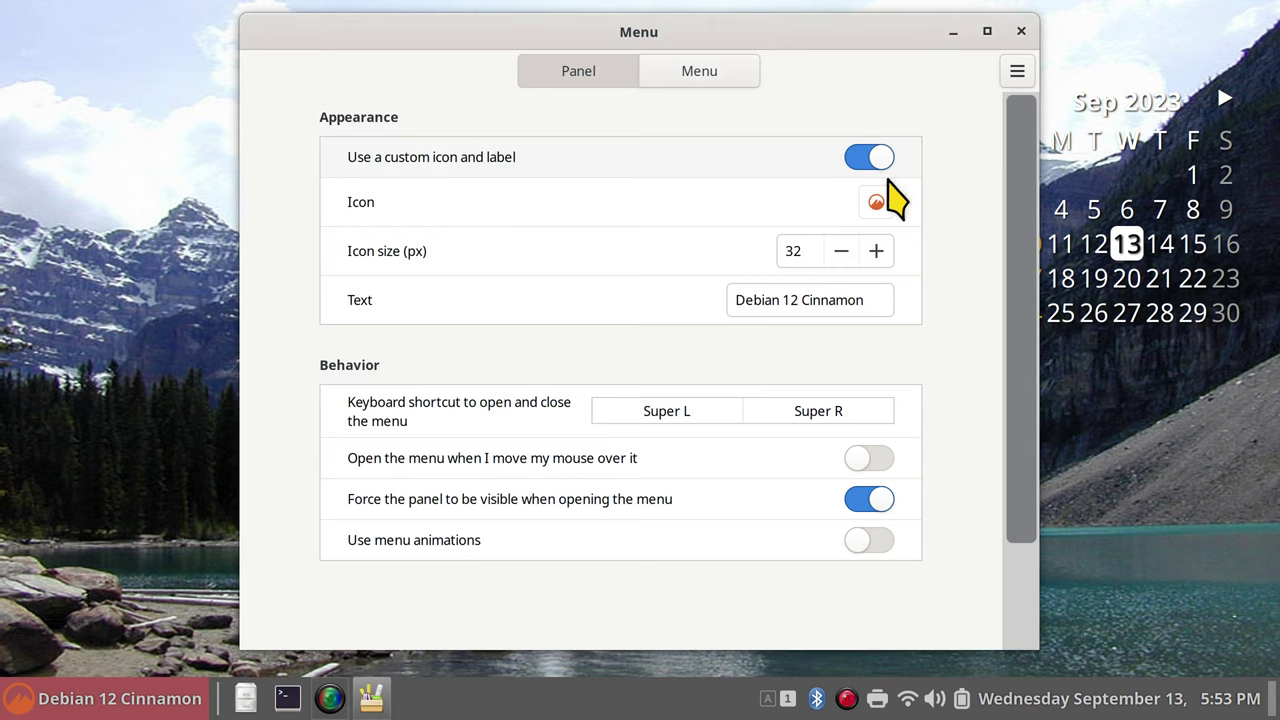
{"action": "left_click", "coordinate": [866, 157]}
{"action": "left_click", "coordinate": [1021, 31]}
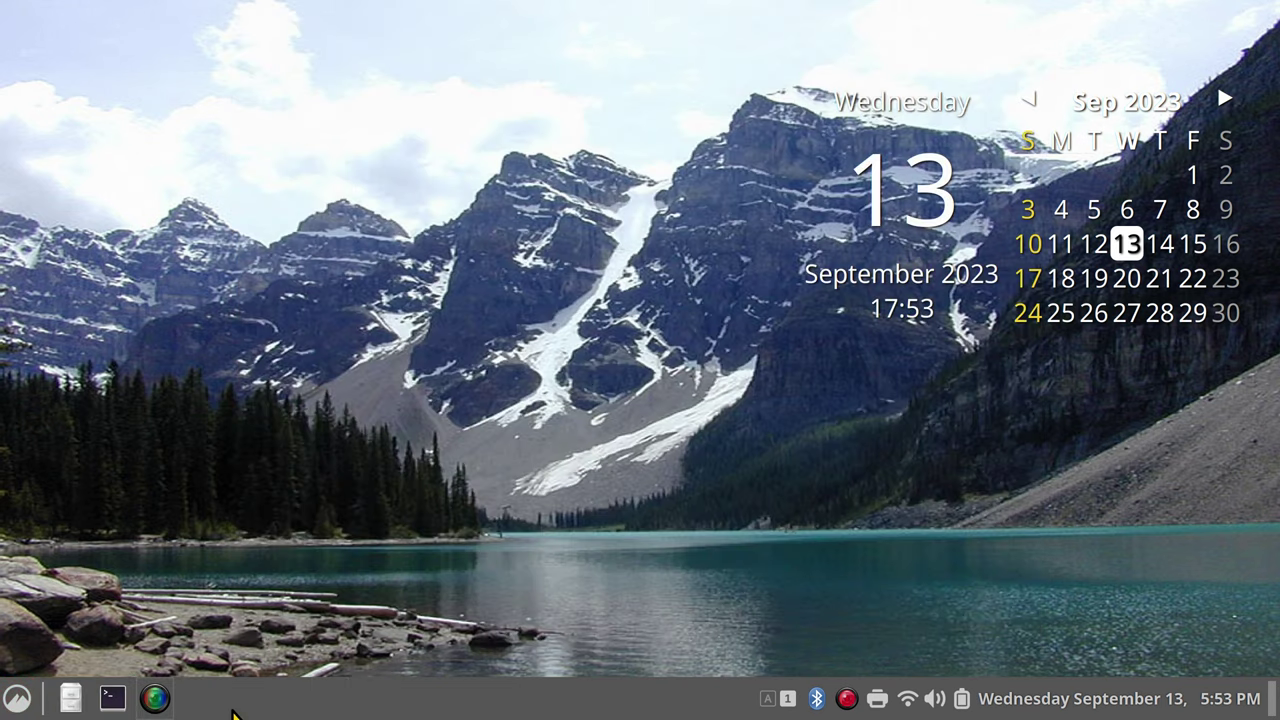
Open the panel Menu applet's configuration and turn on the custom icon and label.
{"action": "right_click", "coordinate": [18, 698]}
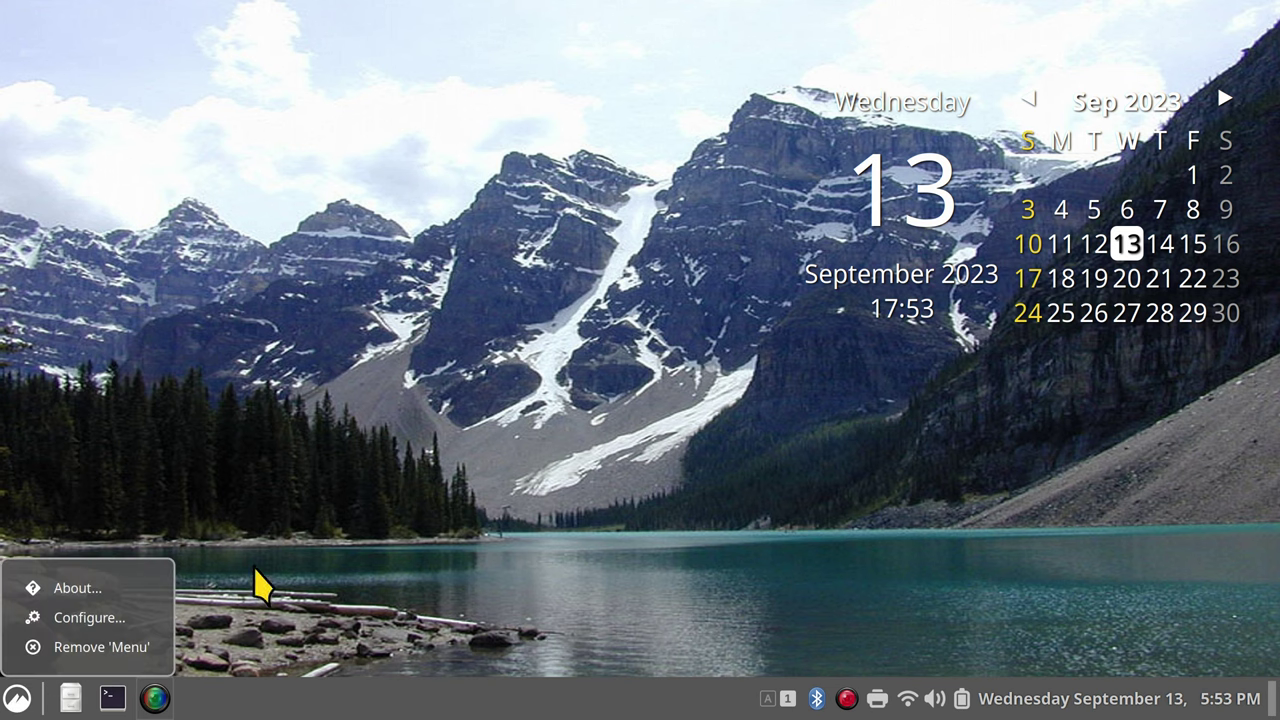
{"action": "left_click", "coordinate": [126, 618]}
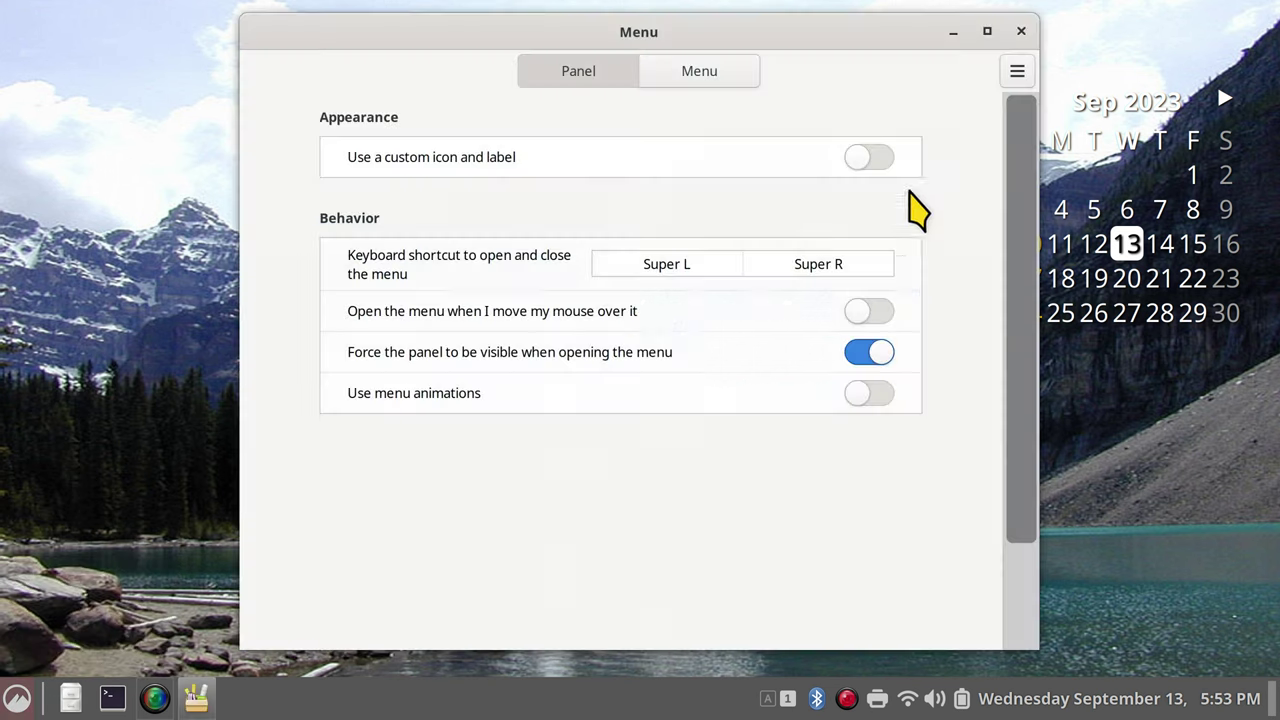
{"action": "left_click", "coordinate": [868, 157]}
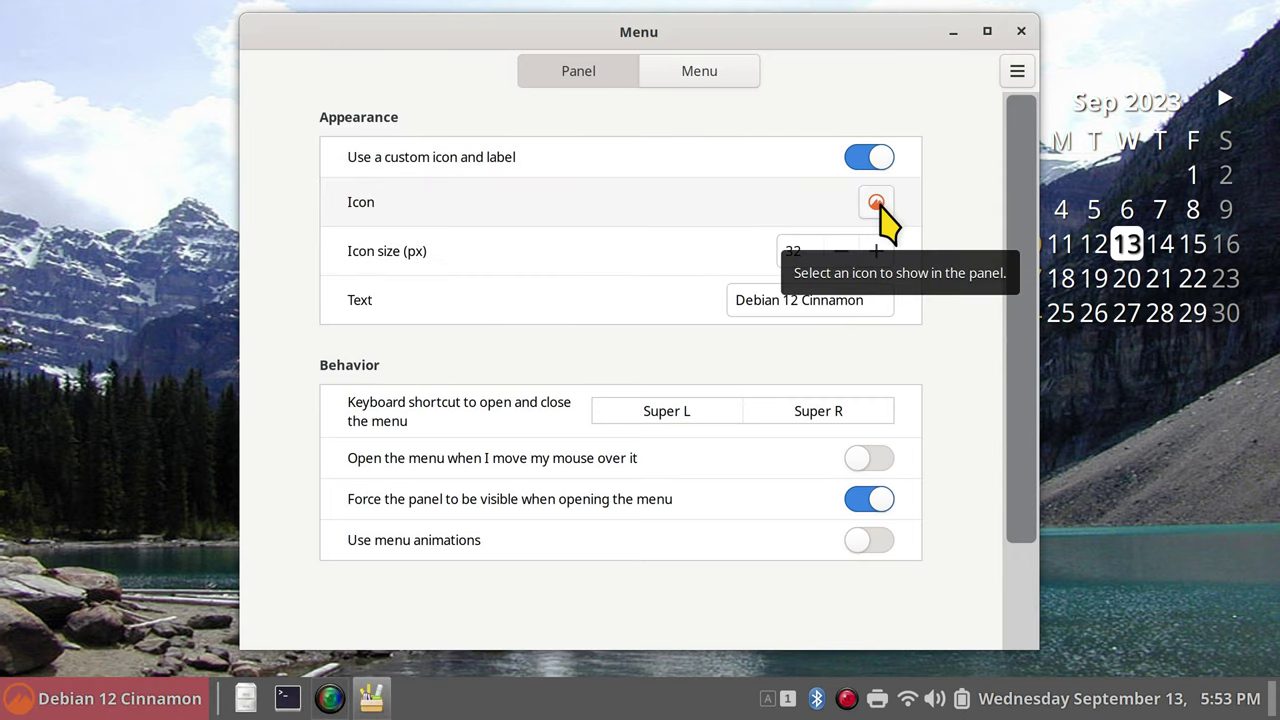
Set the panel menu icon to emblem-debian from the Emblems category.
{"action": "left_click", "coordinate": [877, 203]}
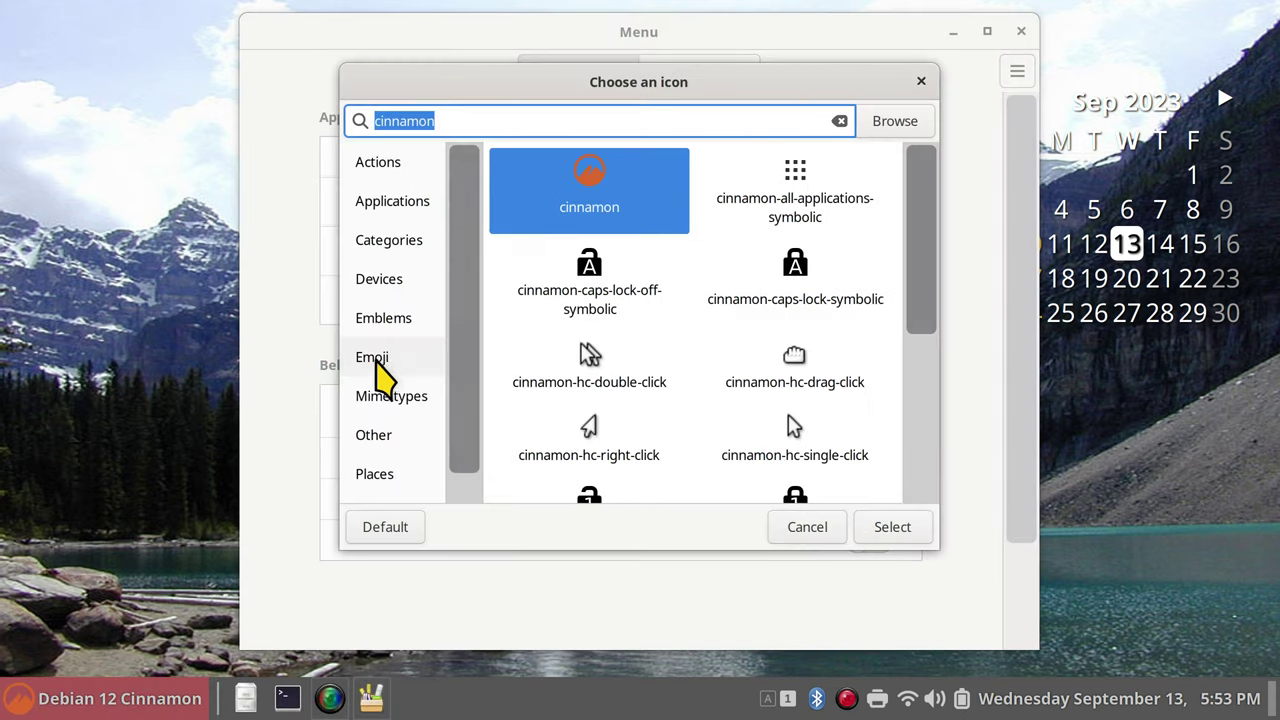
{"action": "left_click", "coordinate": [384, 322]}
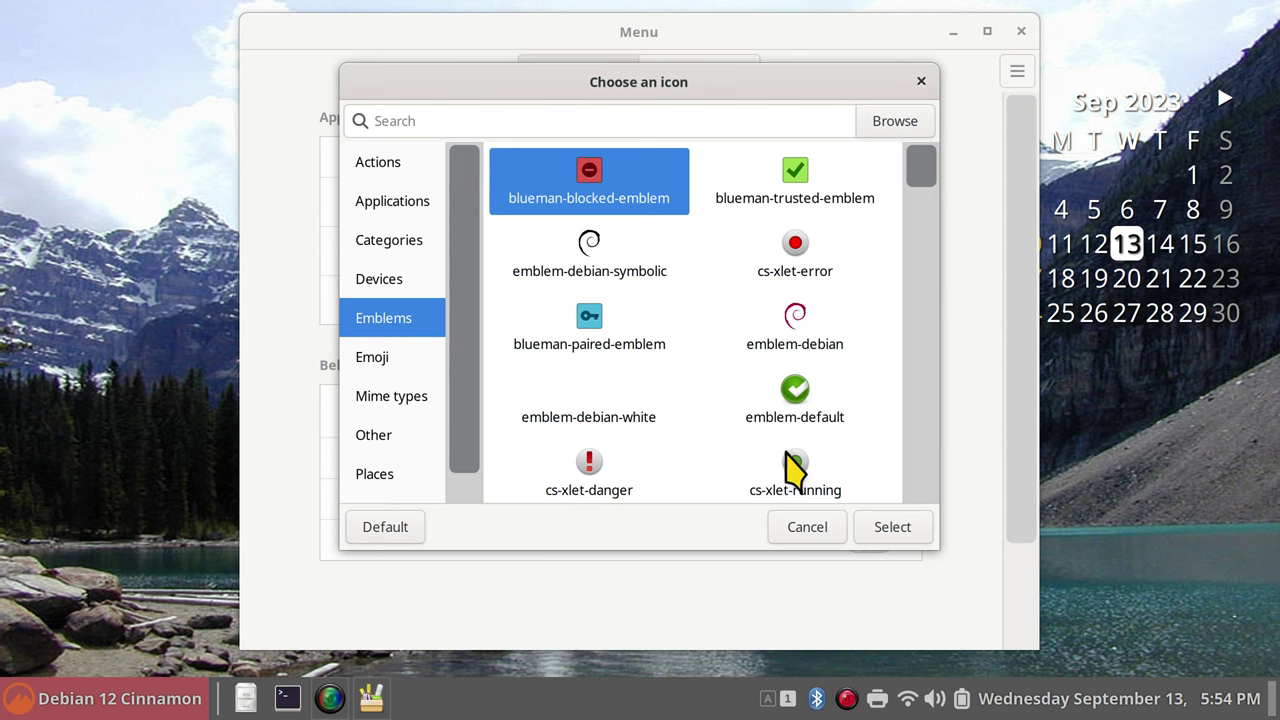
{"action": "left_click", "coordinate": [809, 334]}
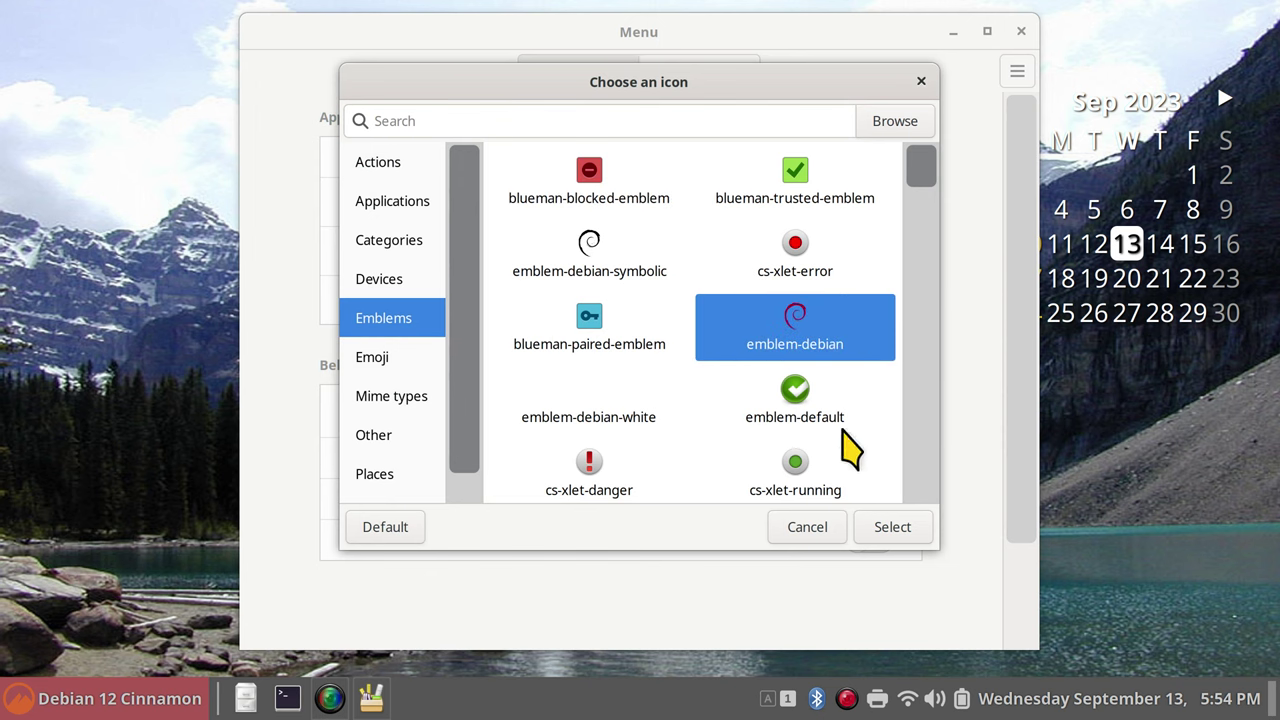
{"action": "left_click", "coordinate": [905, 538]}
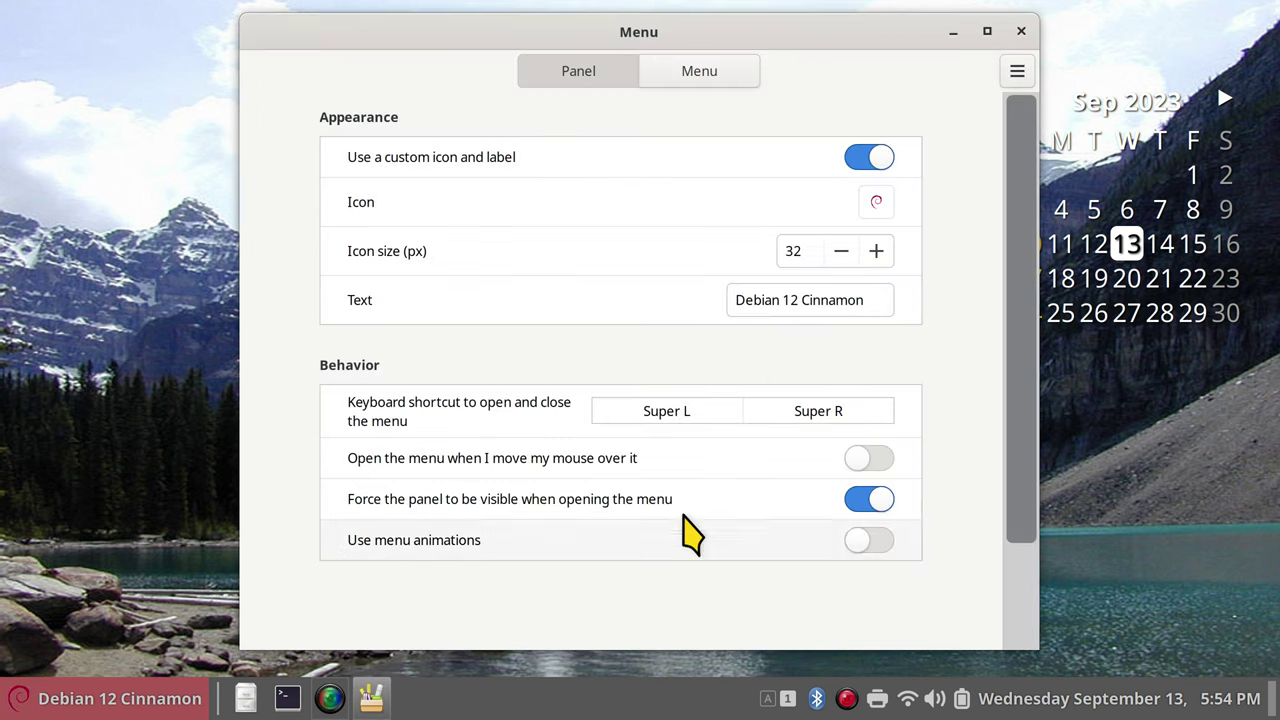
Change the panel menu icon to the coloured face-glasses emoji from the Emoji category.
{"action": "left_click", "coordinate": [876, 201]}
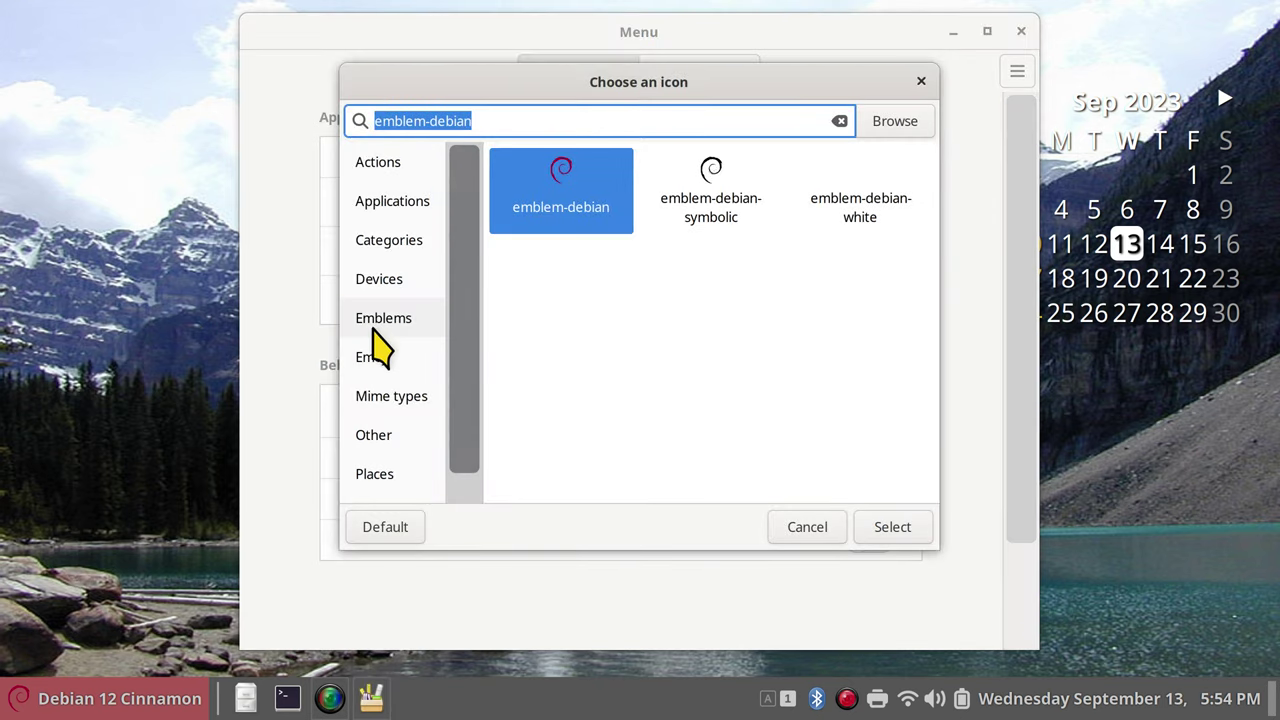
{"action": "left_click", "coordinate": [380, 357]}
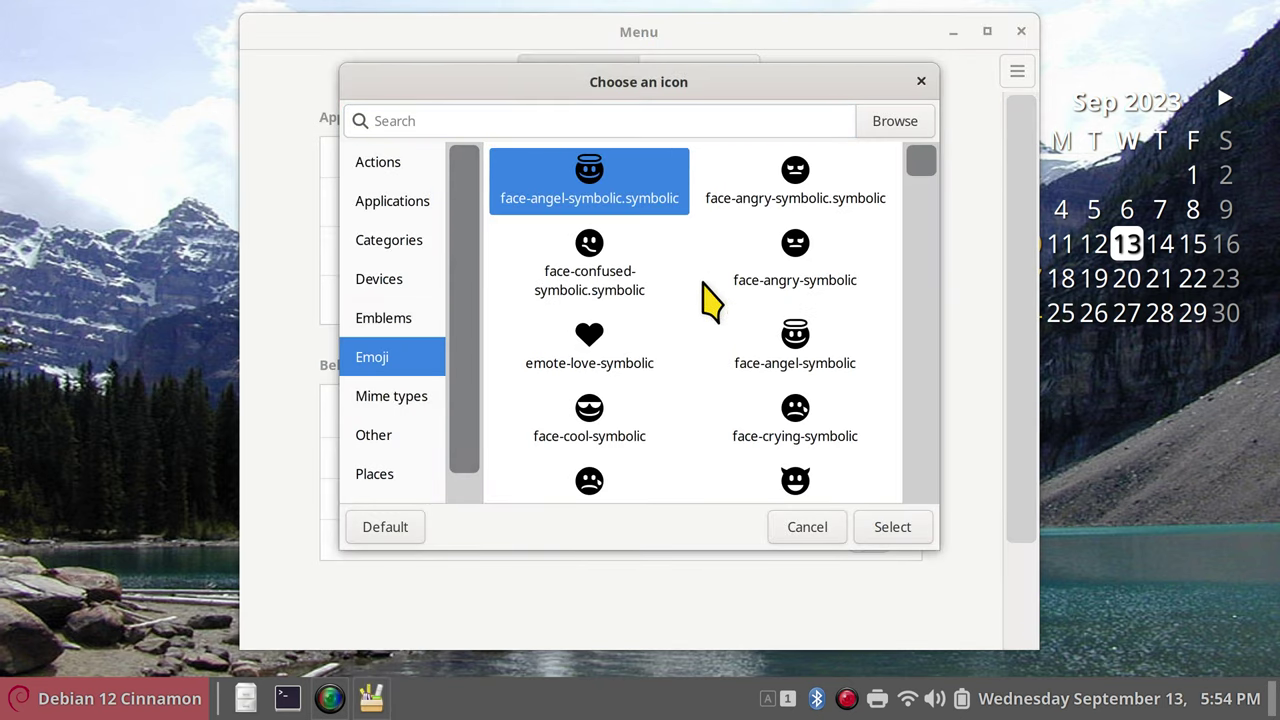
{"action": "scroll", "coordinate": [850, 440], "scroll_direction": "down", "scroll_amount": 5}
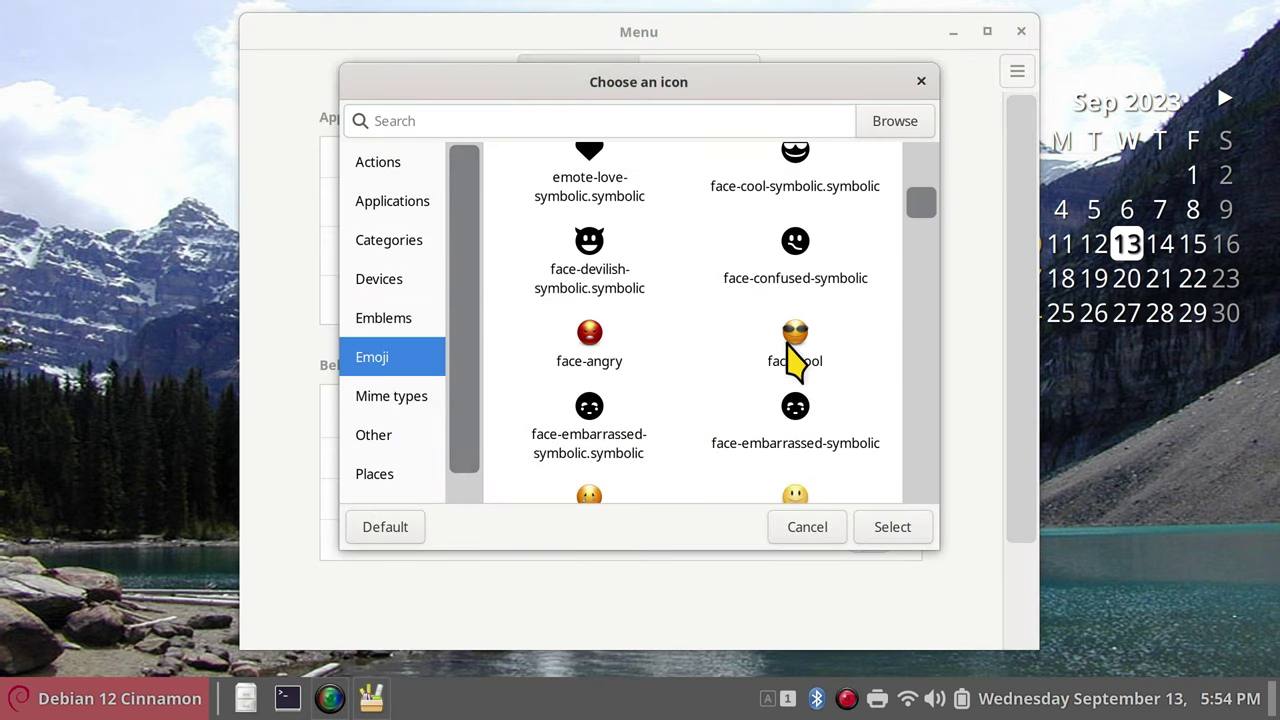
{"action": "scroll", "coordinate": [800, 380], "scroll_direction": "down", "scroll_amount": 3}
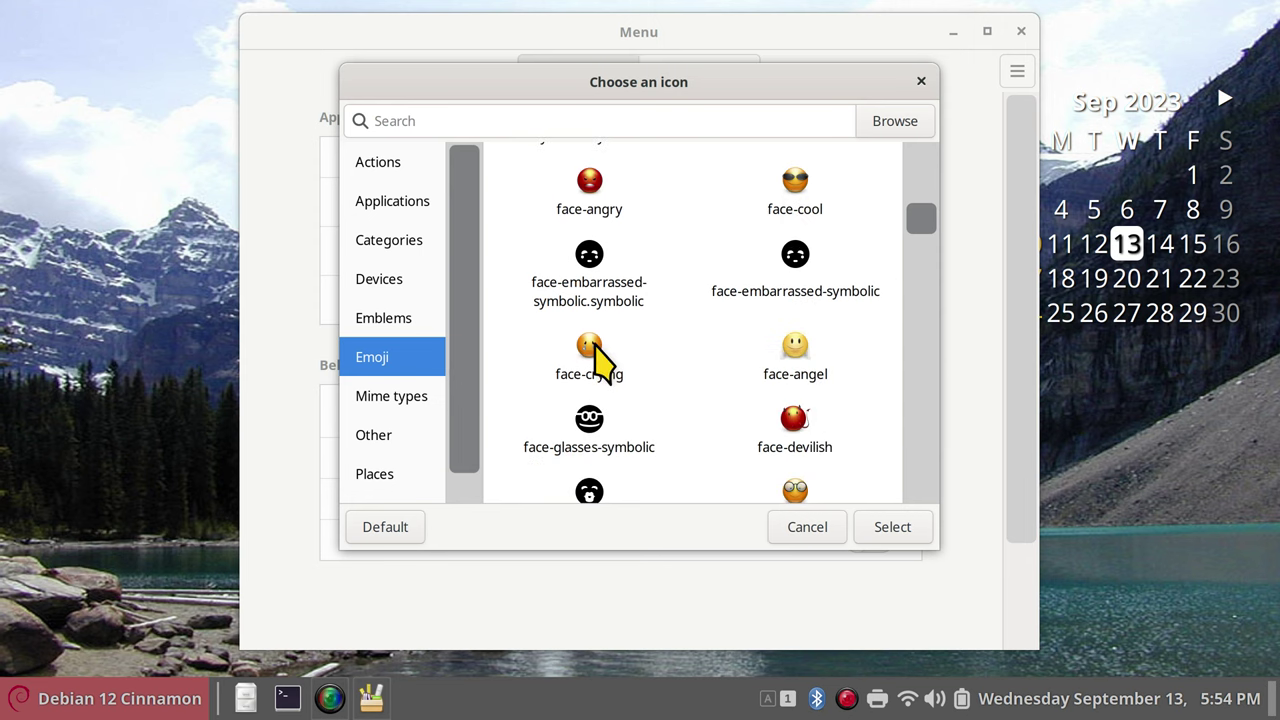
{"action": "scroll", "coordinate": [840, 480], "scroll_direction": "down", "scroll_amount": 2}
{"action": "left_click", "coordinate": [845, 410]}
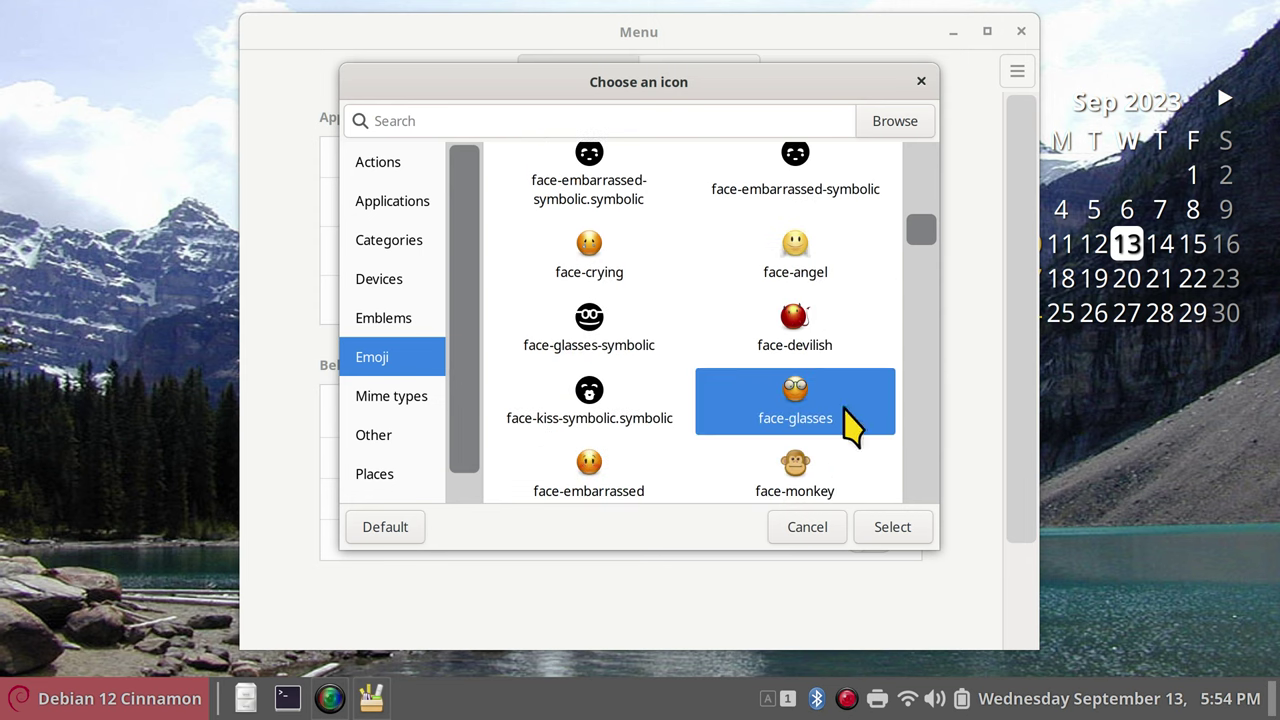
{"action": "left_click", "coordinate": [893, 540]}
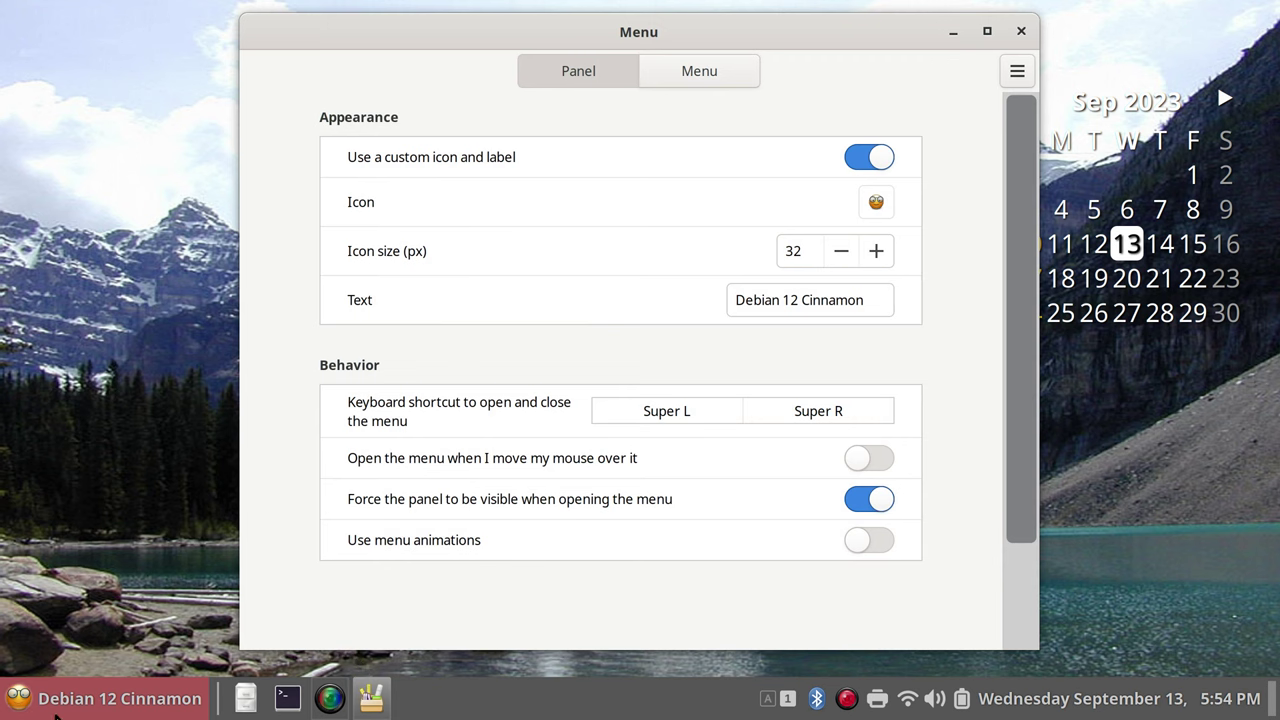
Set the panel menu icon to the image file Thors Hammer2.png from the icons folder in Documents, searching for "th" to find it.
{"action": "left_click", "coordinate": [884, 207]}
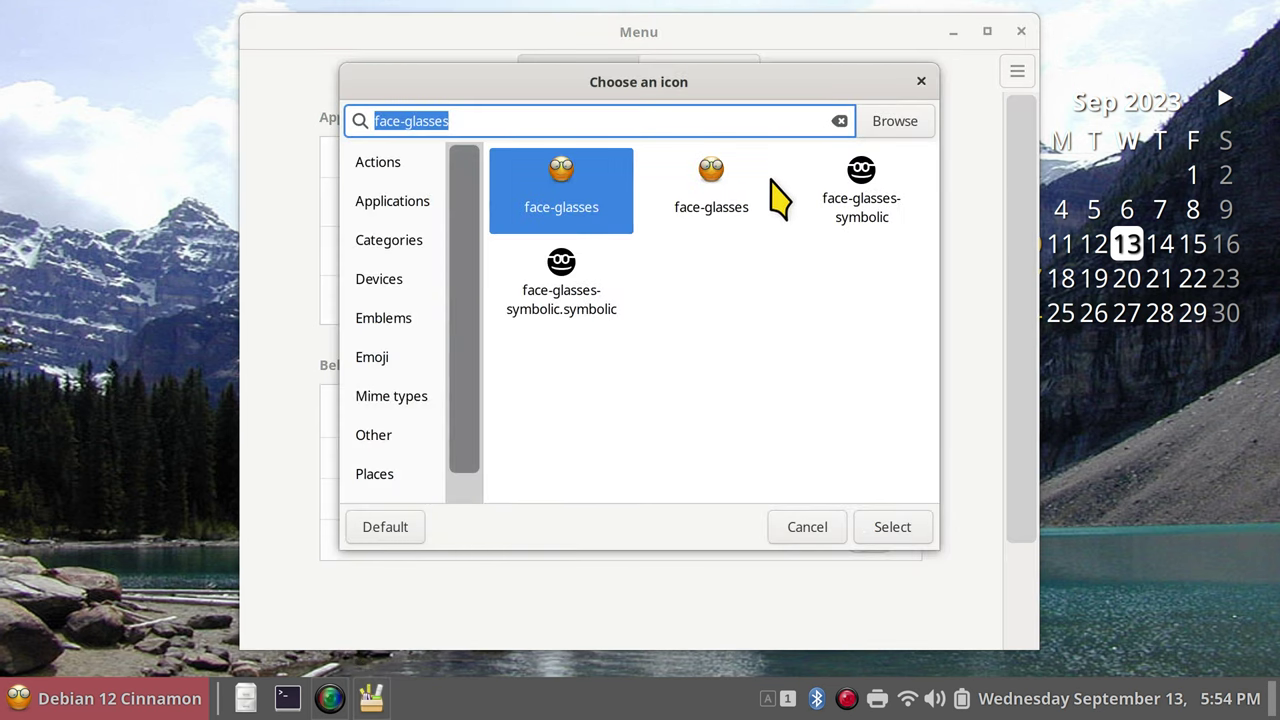
{"action": "left_click", "coordinate": [895, 121]}
{"action": "left_click", "coordinate": [217, 173]}
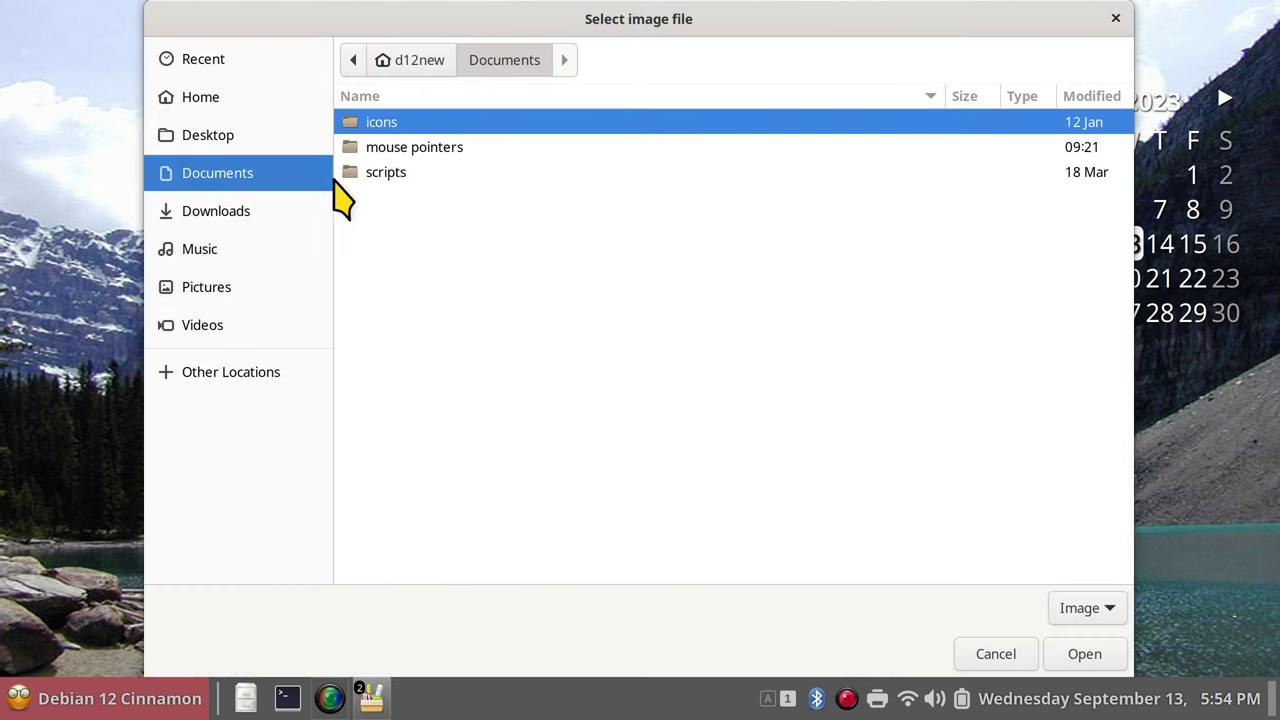
{"action": "double_click", "coordinate": [378, 122]}
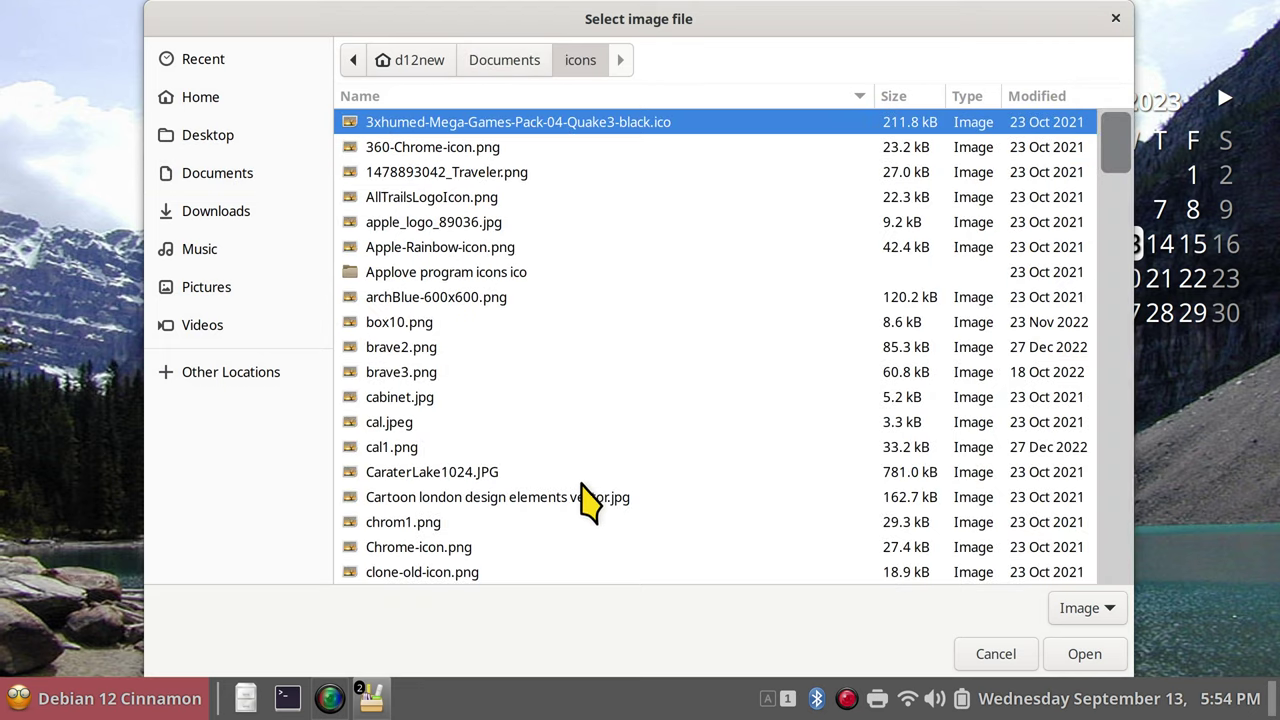
{"action": "scroll", "coordinate": [588, 505], "scroll_direction": "down", "scroll_amount": 15}
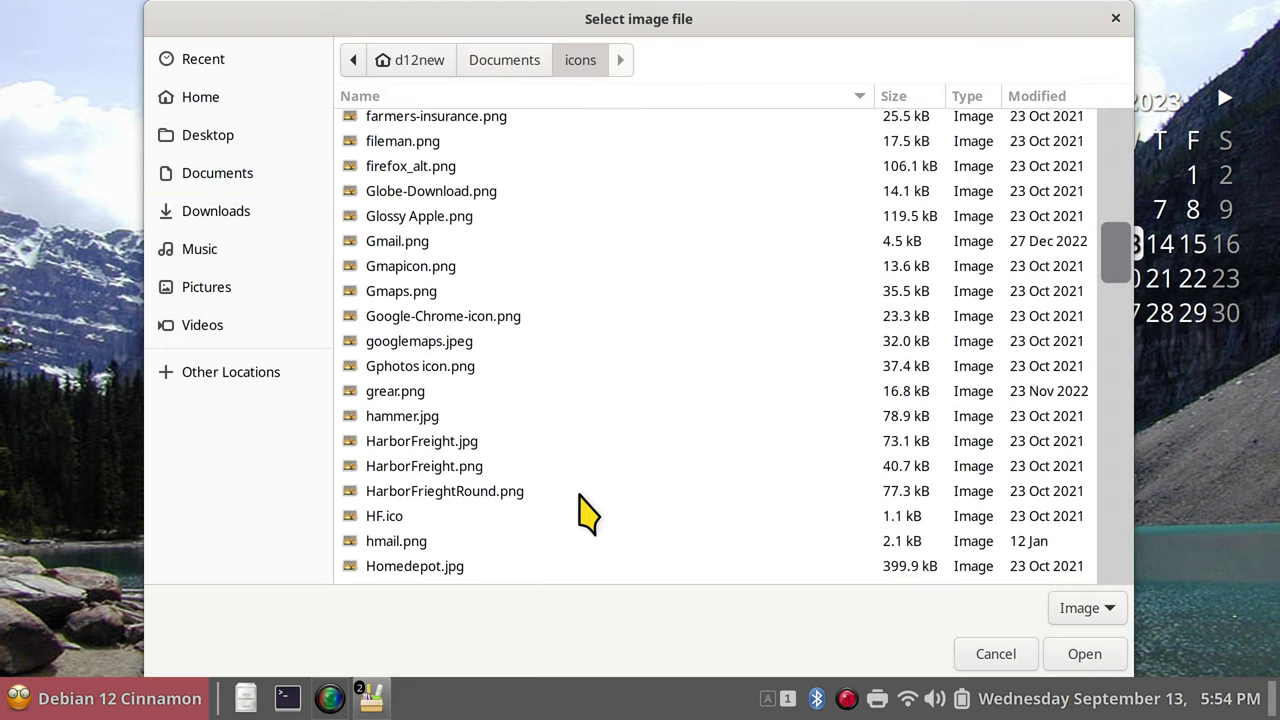
{"action": "scroll", "coordinate": [588, 512], "scroll_direction": "down", "scroll_amount": 4}
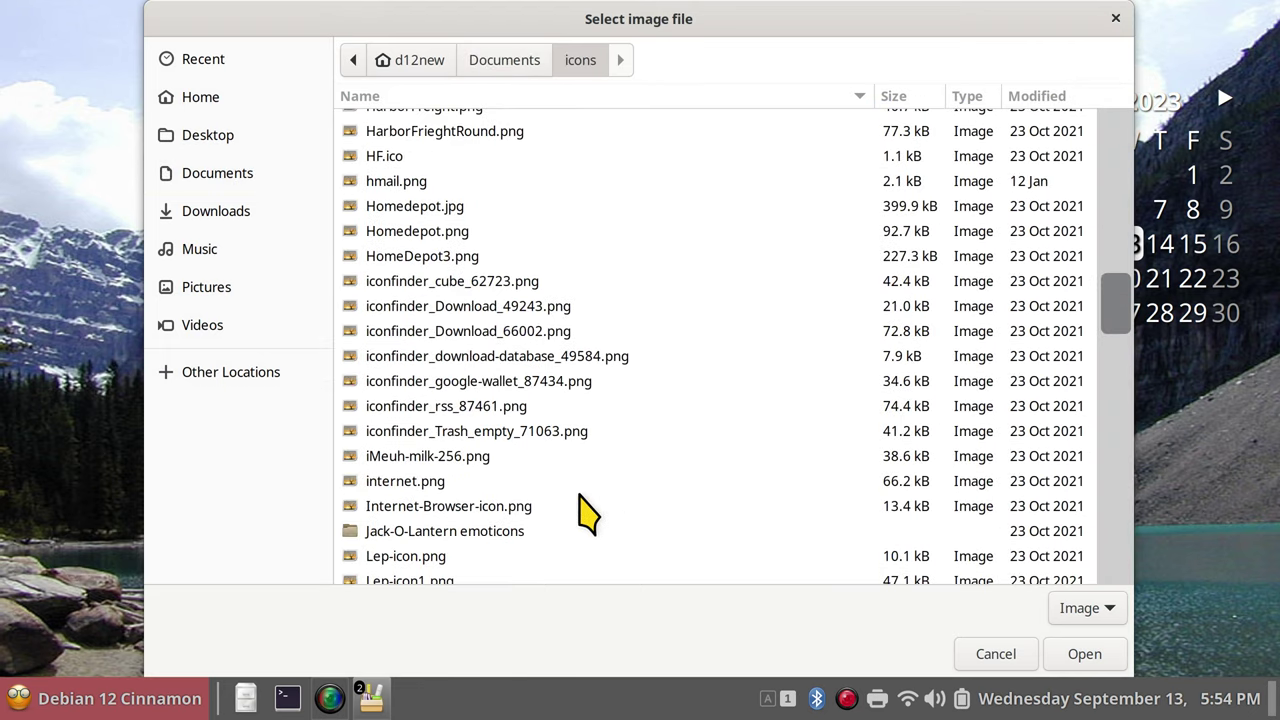
{"action": "type", "text": "t"}
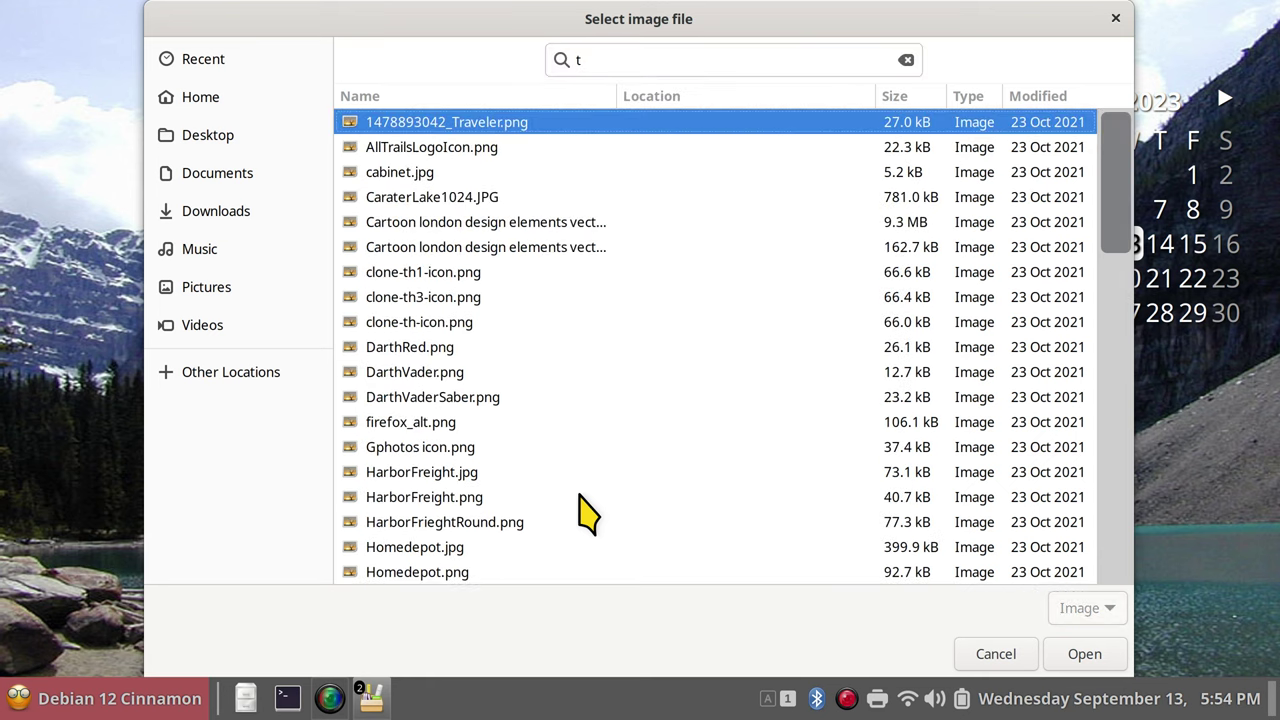
{"action": "type", "text": "h"}
{"action": "left_click", "coordinate": [452, 374]}
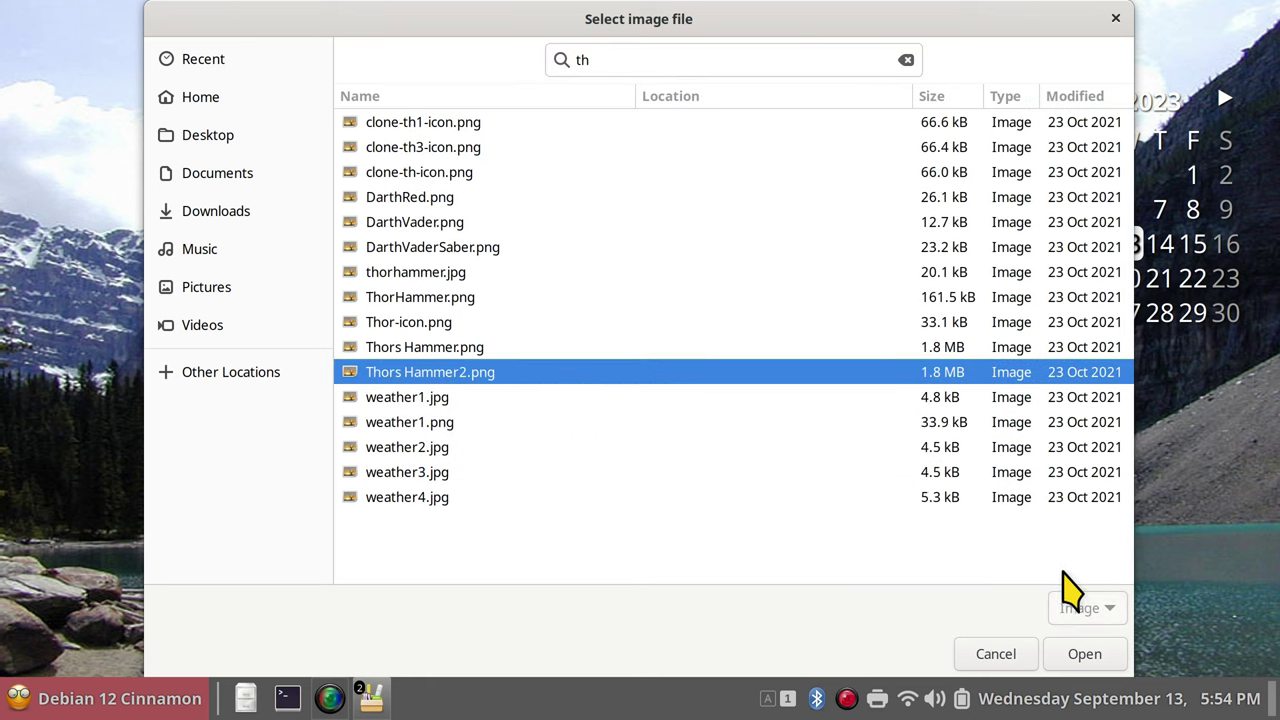
{"action": "left_click", "coordinate": [1083, 658]}
{"action": "left_click", "coordinate": [560, 195]}
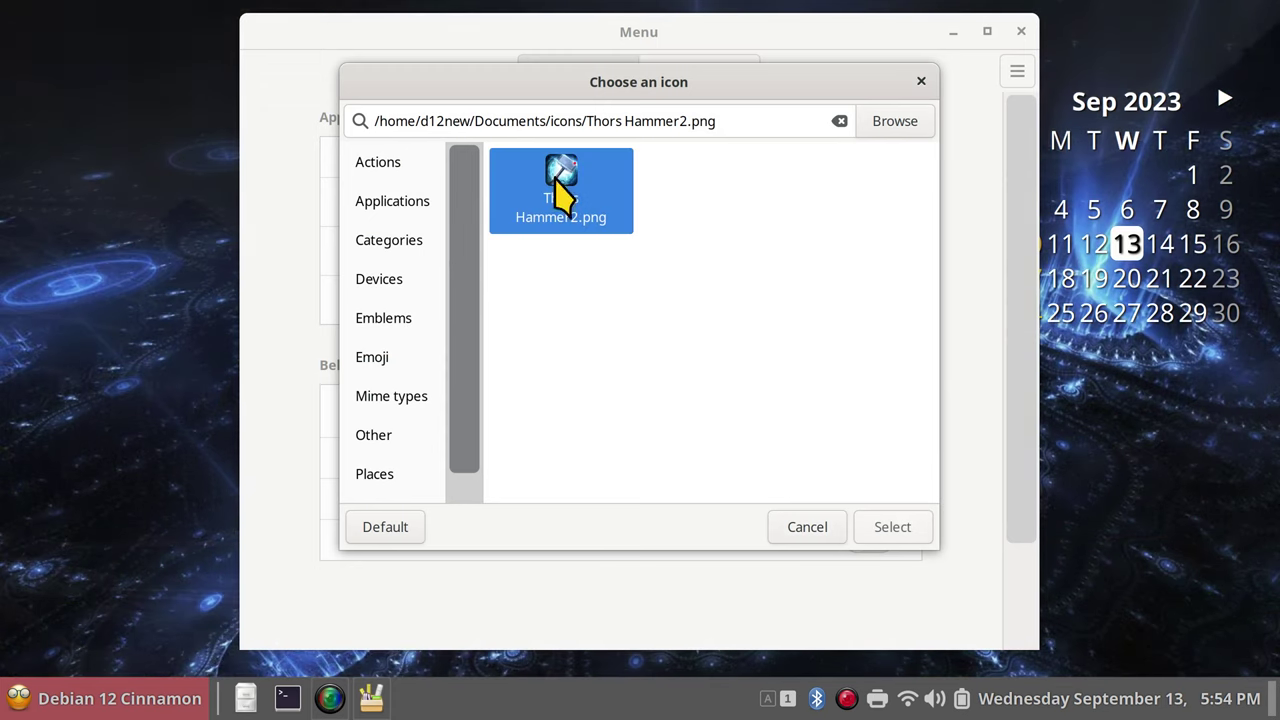
{"action": "left_click", "coordinate": [893, 524]}
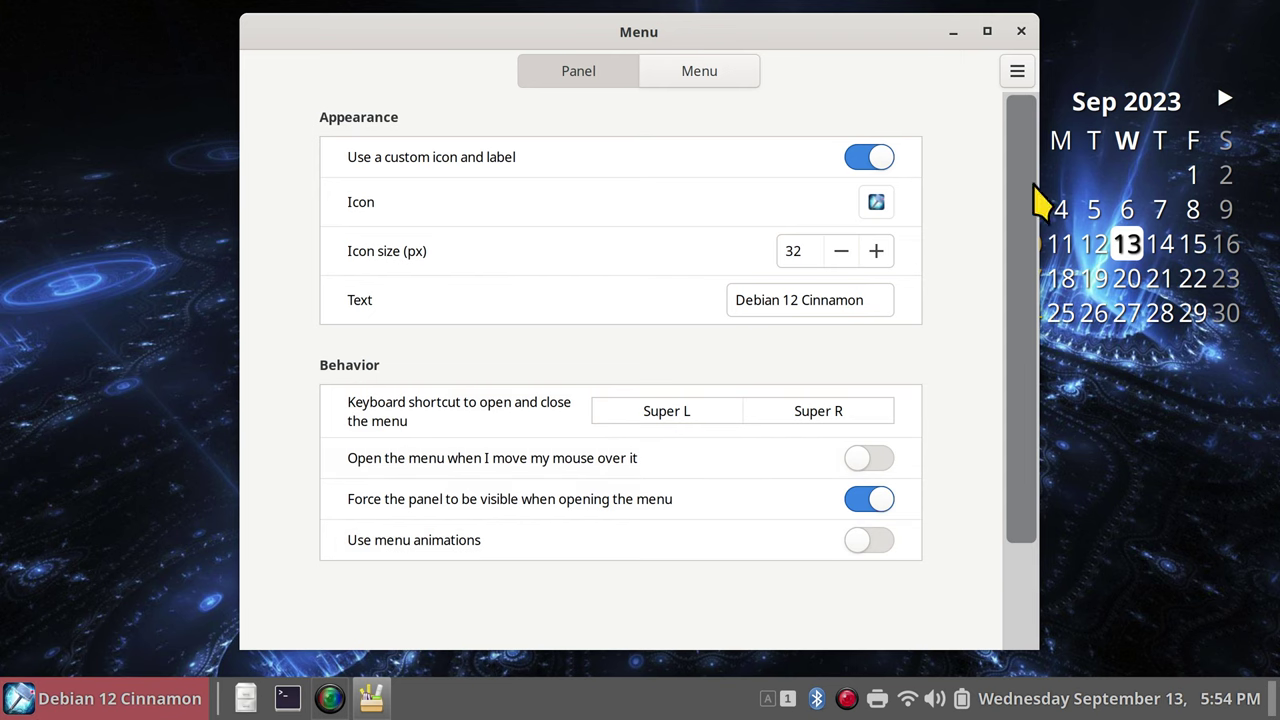
Set the panel menu icon to the cinnamon icon, searching the icon chooser for "cin".
{"action": "left_click", "coordinate": [876, 202]}
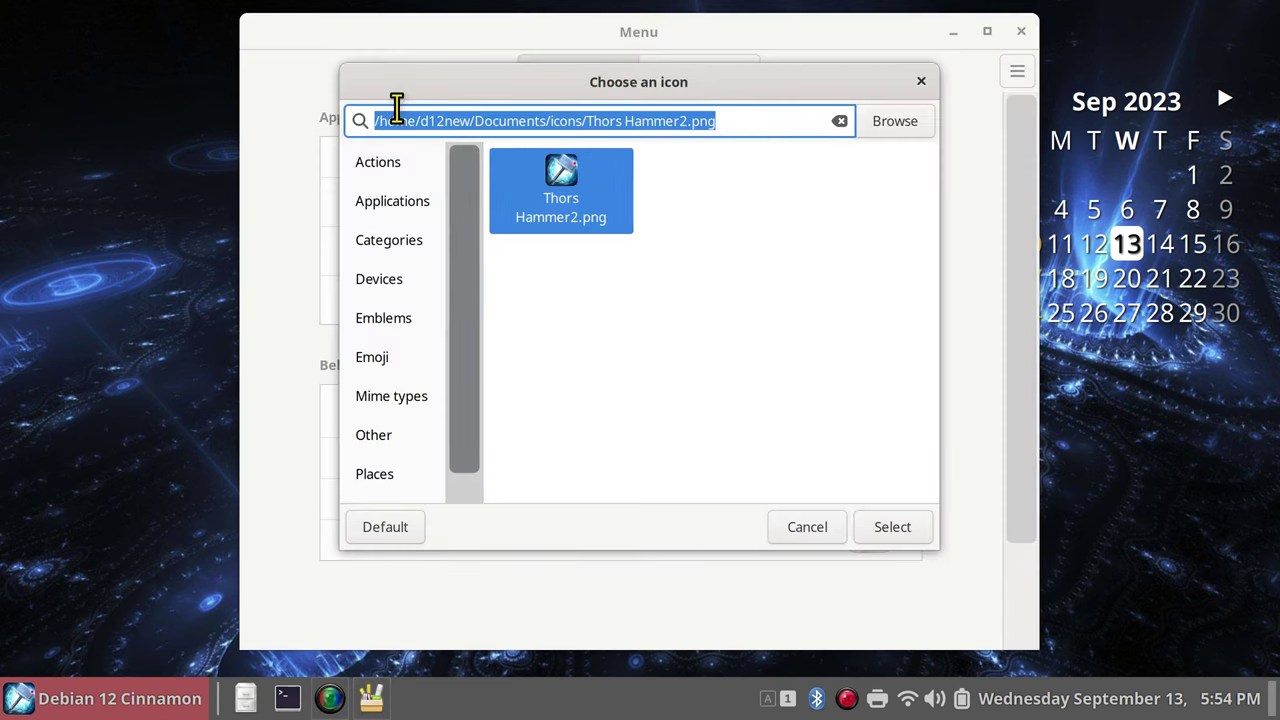
{"action": "type", "text": "cin"}
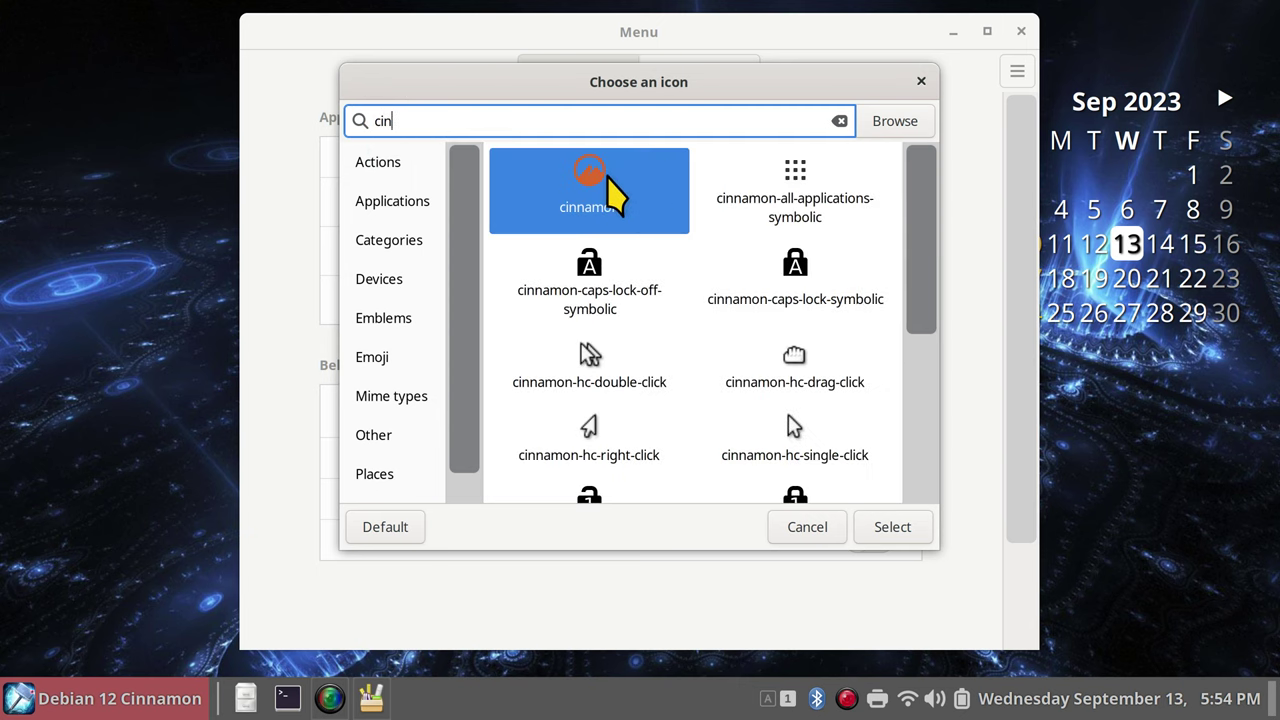
{"action": "left_click", "coordinate": [884, 532]}
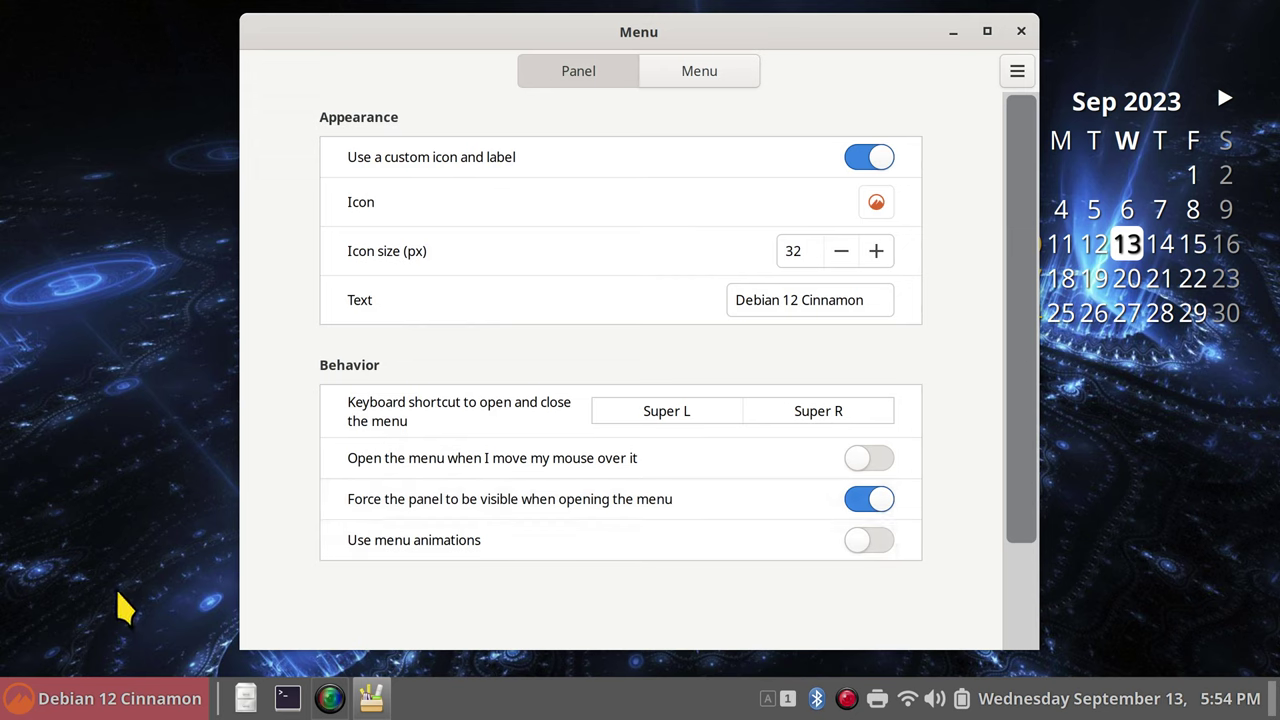
Inspect the label text and keyboard shortcut settings, and test the shortcut by opening and closing the main menu.
{"action": "left_click", "coordinate": [666, 411]}
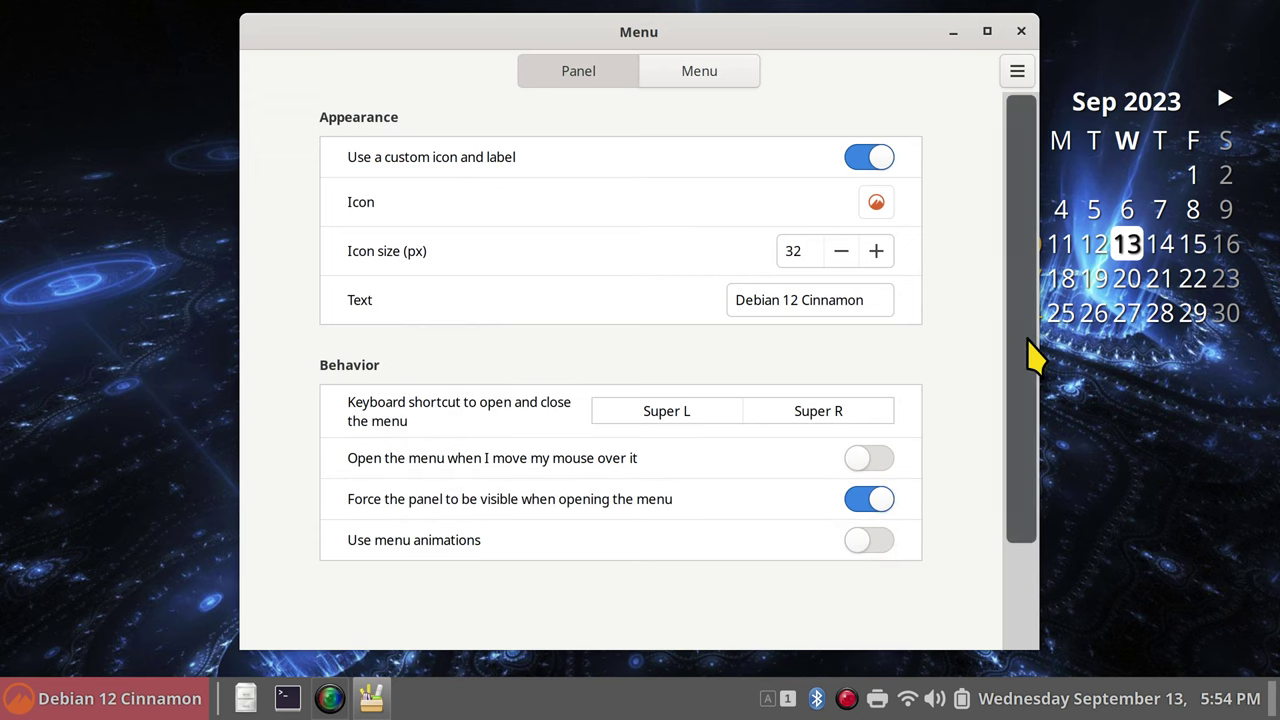
{"action": "left_click_drag", "start_coordinate": [866, 306], "coordinate": [721, 310]}
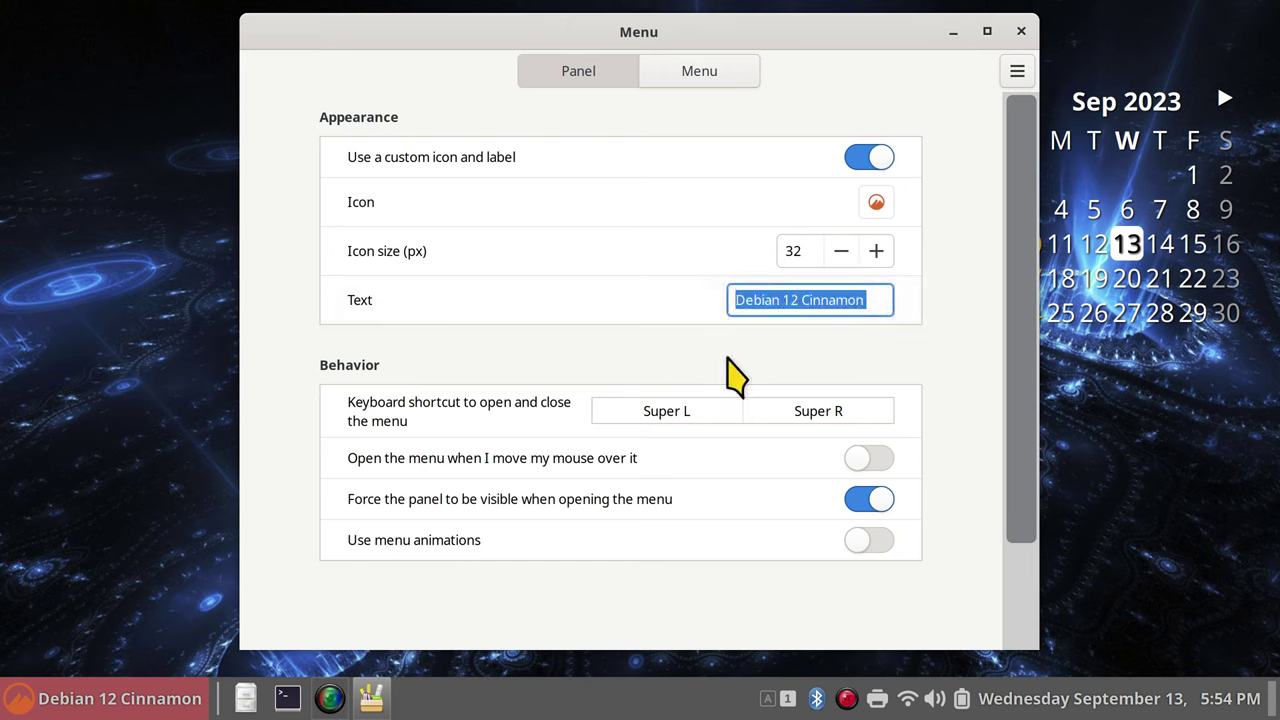
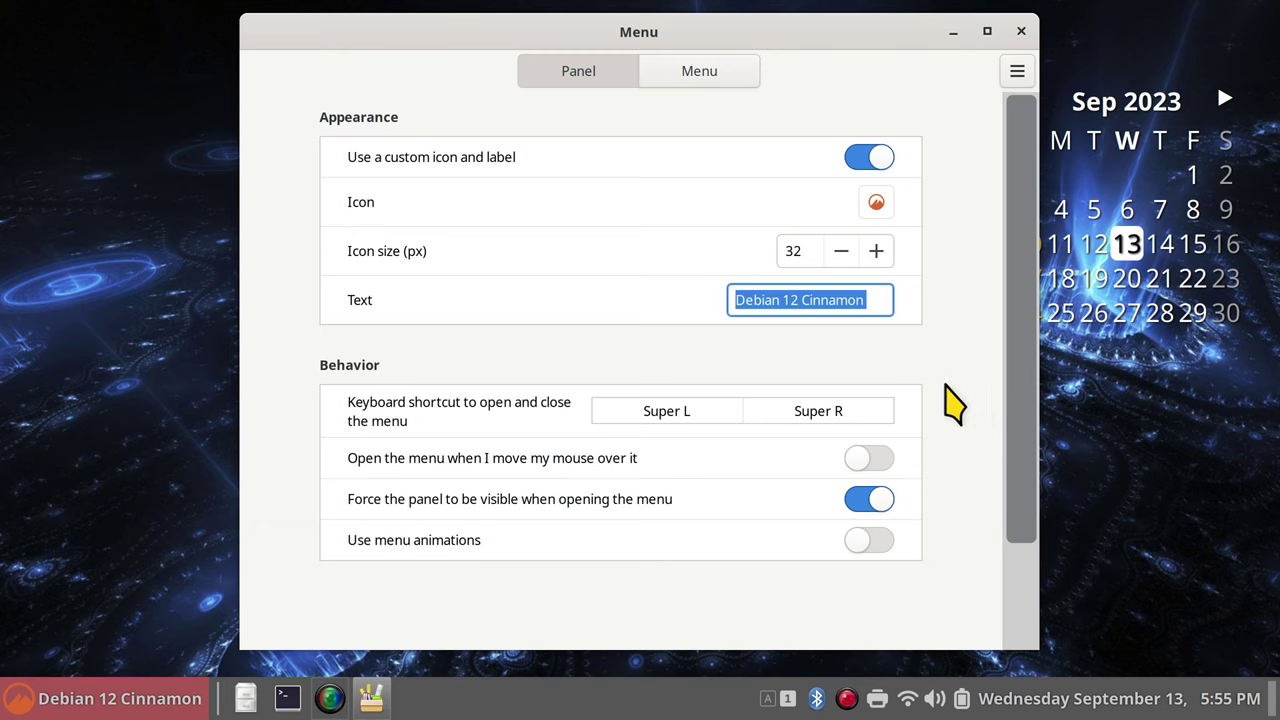
{"action": "left_click", "coordinate": [848, 411]}
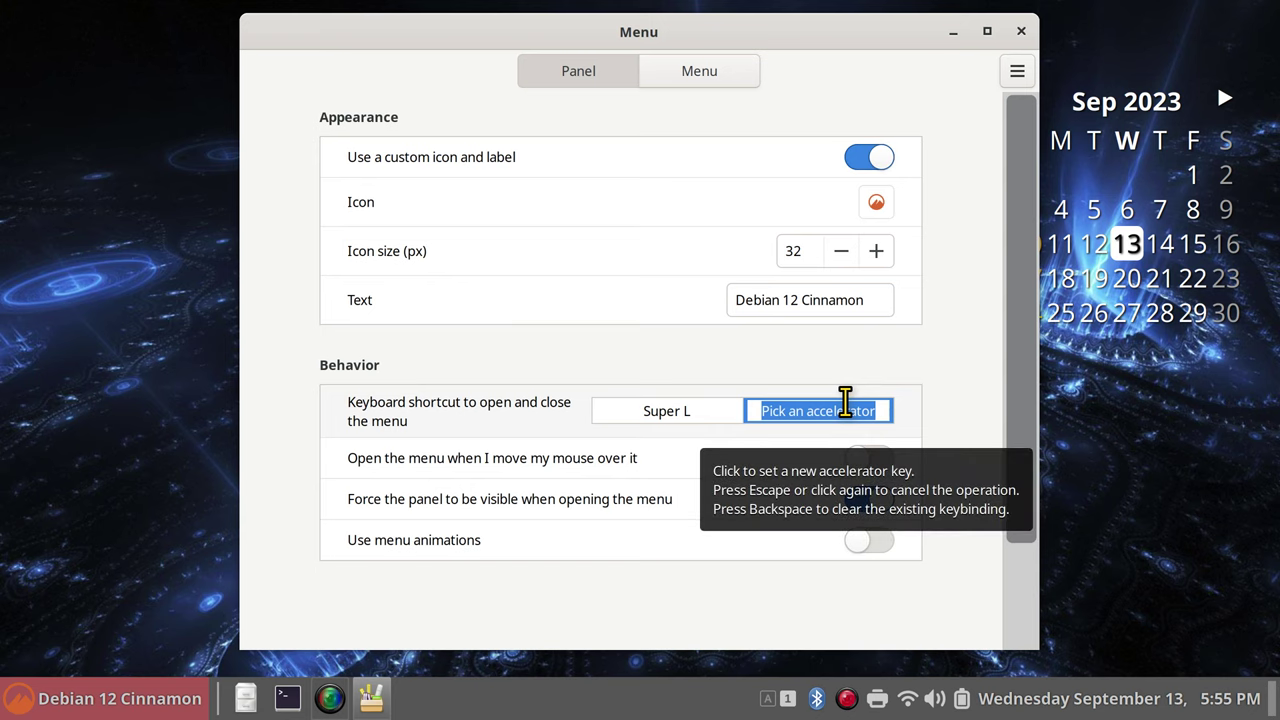
{"action": "left_click", "coordinate": [848, 411]}
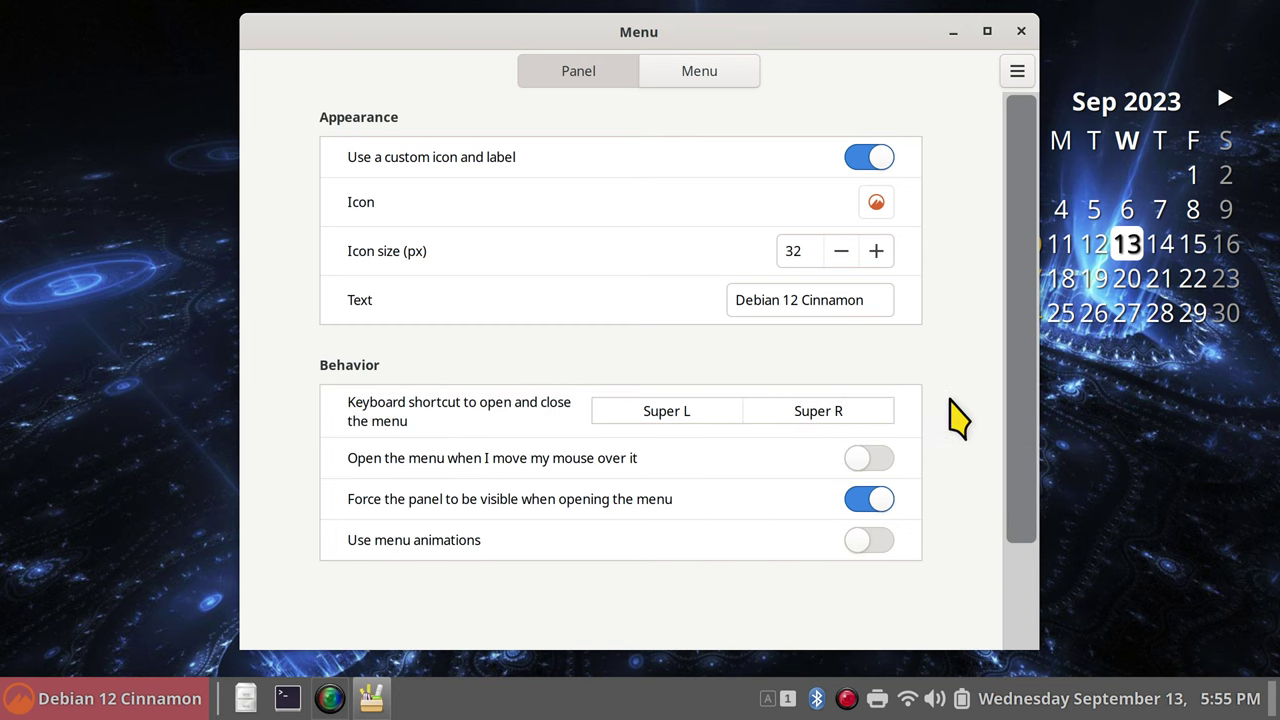
{"action": "key", "text": "super"}
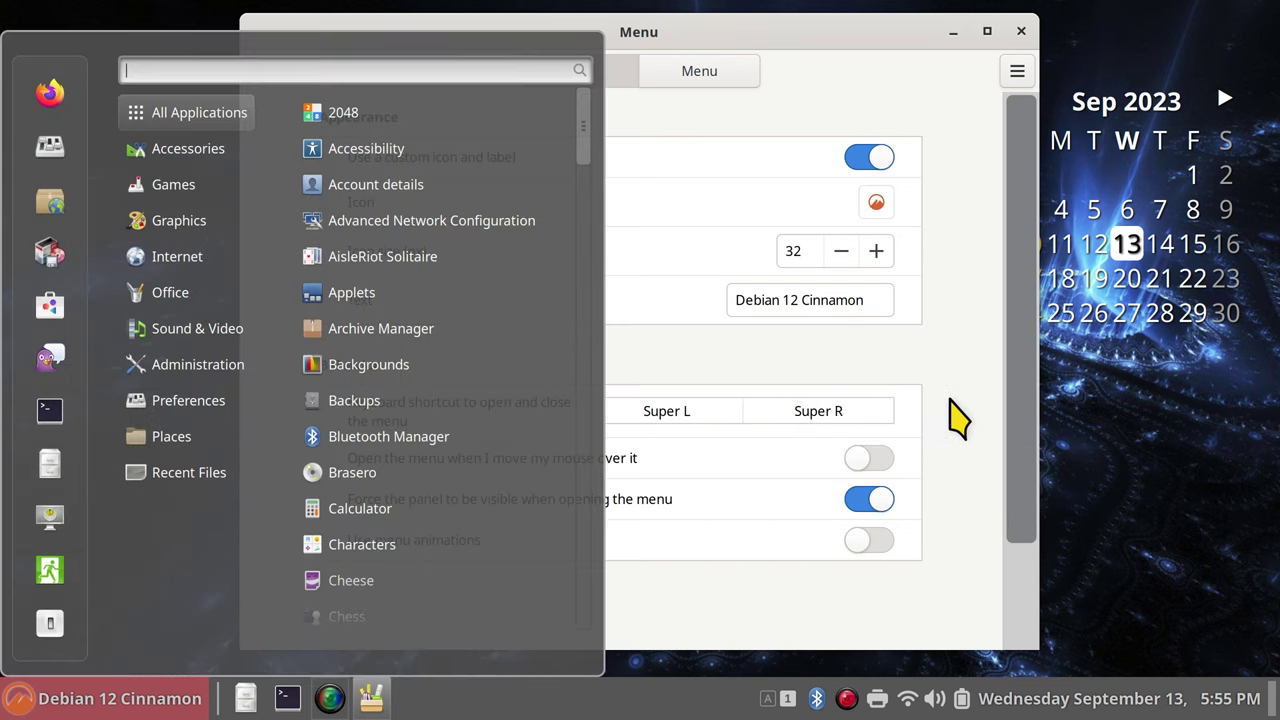
{"action": "key", "text": "super"}
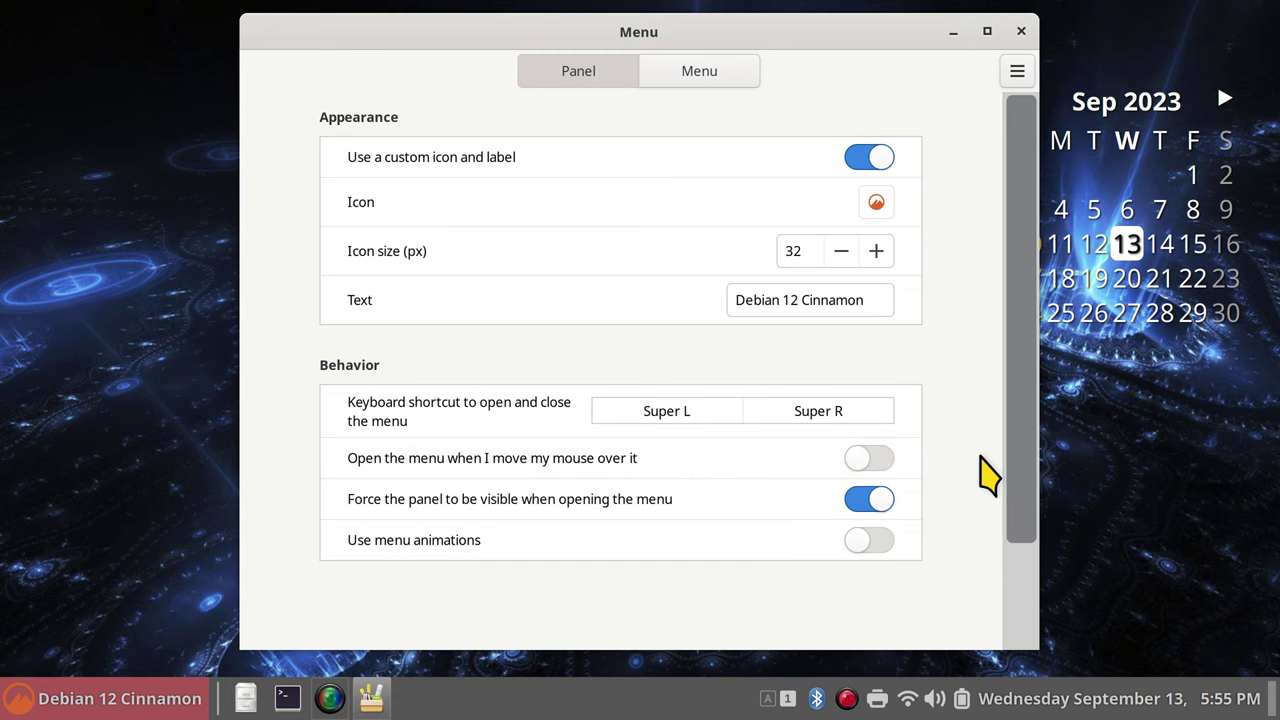
Show the Menu applet's layout and content settings and move the window clear of the main menu area.
{"action": "left_click", "coordinate": [707, 71]}
{"action": "left_click_drag", "start_coordinate": [819, 31], "coordinate": [1029, 31]}
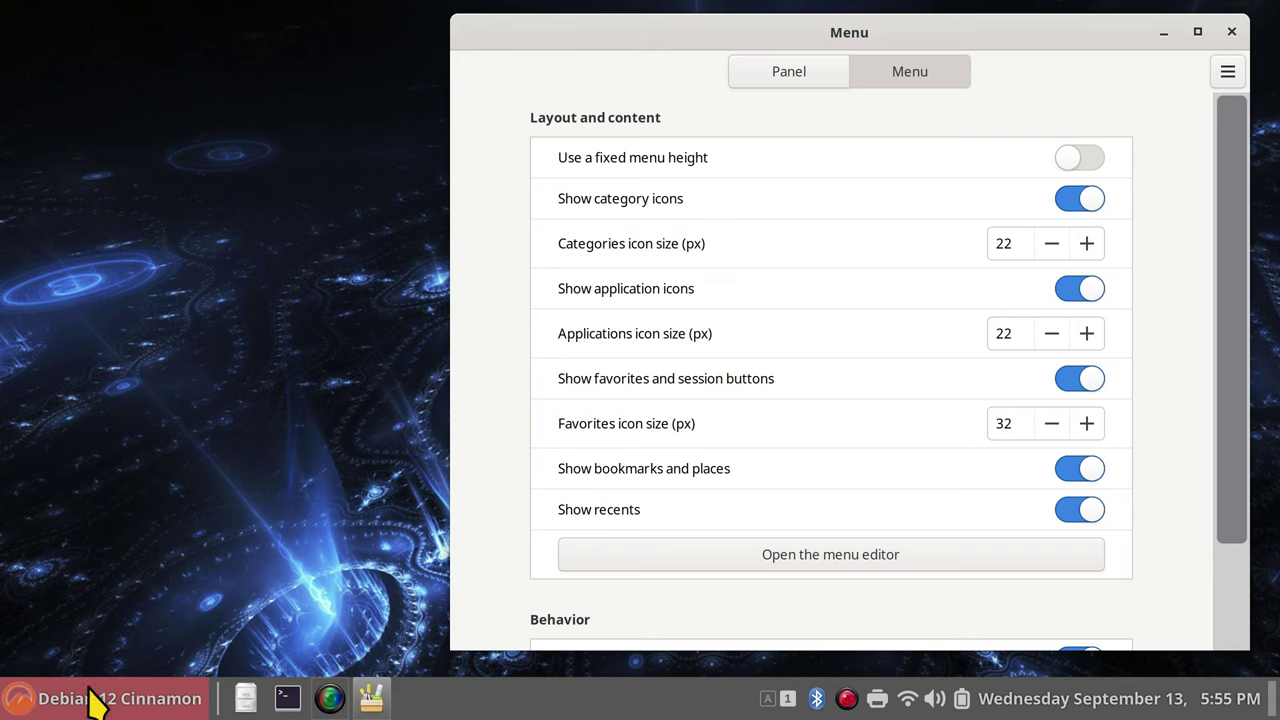
Search the main menu for "sc" and launch the Screenshot tool.
{"action": "left_click", "coordinate": [22, 702]}
{"action": "type", "text": "sc"}
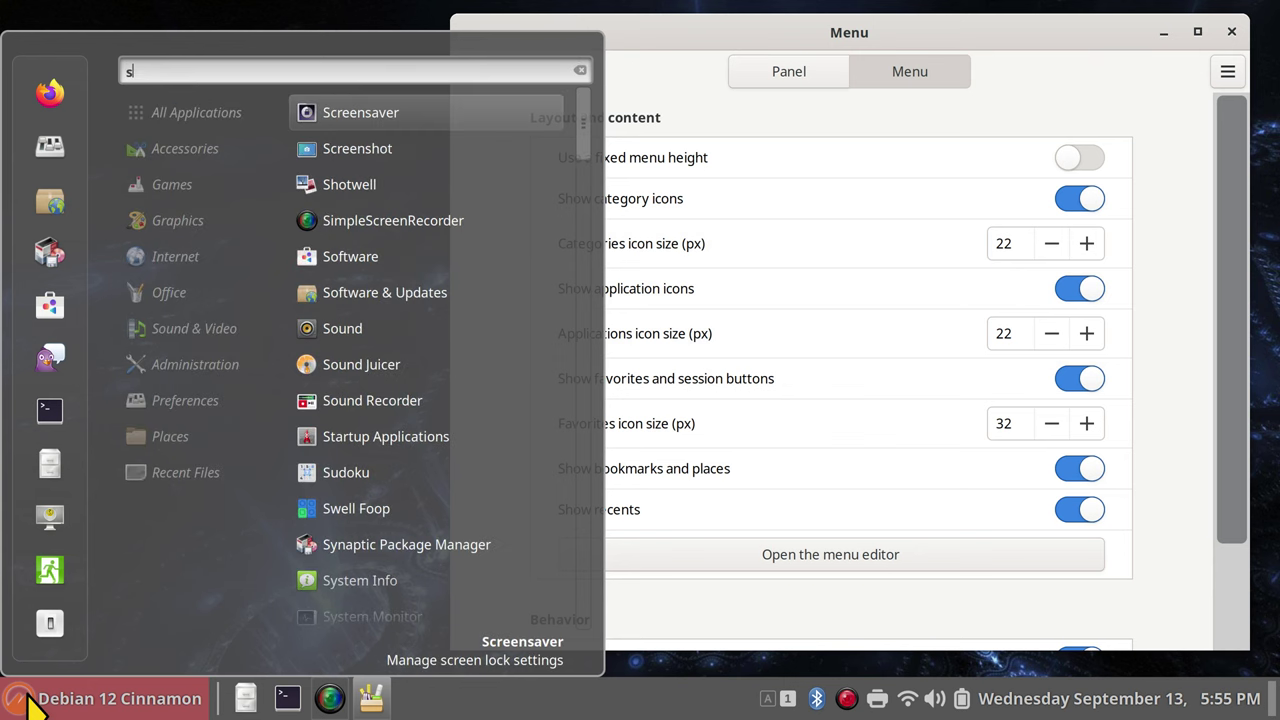
{"action": "left_click", "coordinate": [395, 160]}
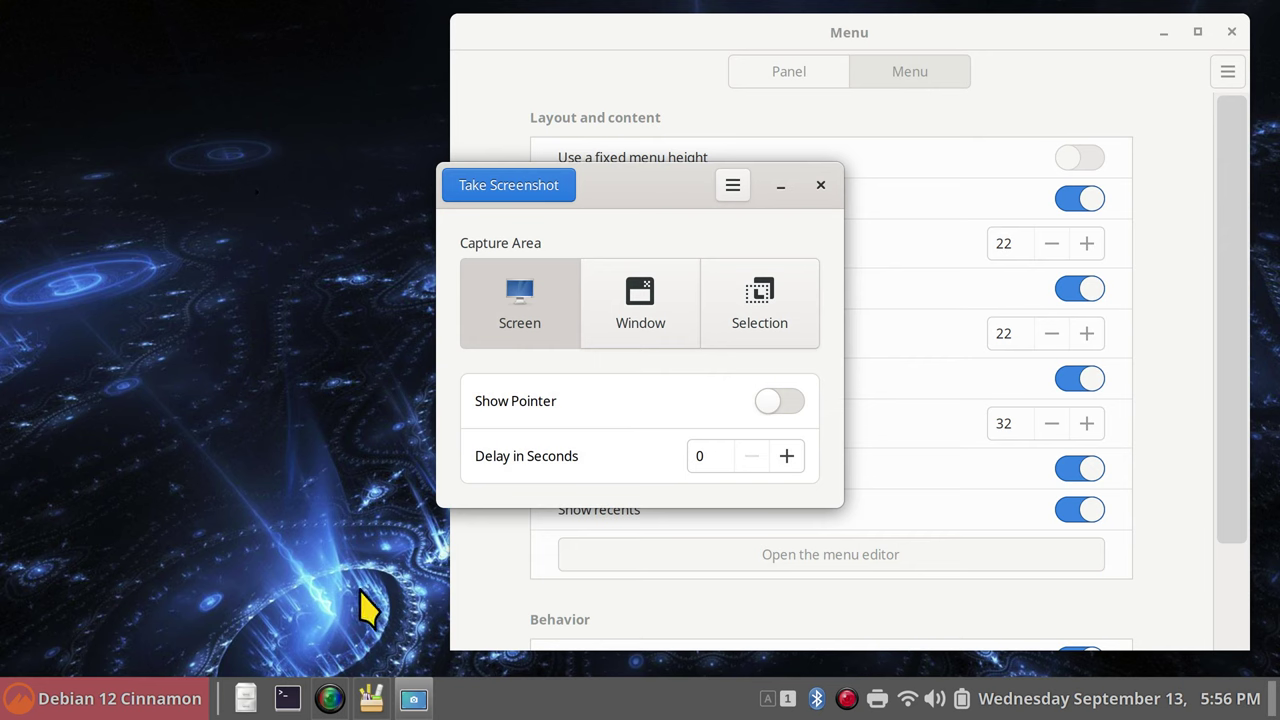
Show the Screenshot tool's Window capture area option and close the tool without capturing.
{"action": "mouse_move", "coordinate": [378, 703]}
{"action": "left_click_drag", "start_coordinate": [613, 194], "coordinate": [655, 199]}
{"action": "left_click", "coordinate": [668, 330]}
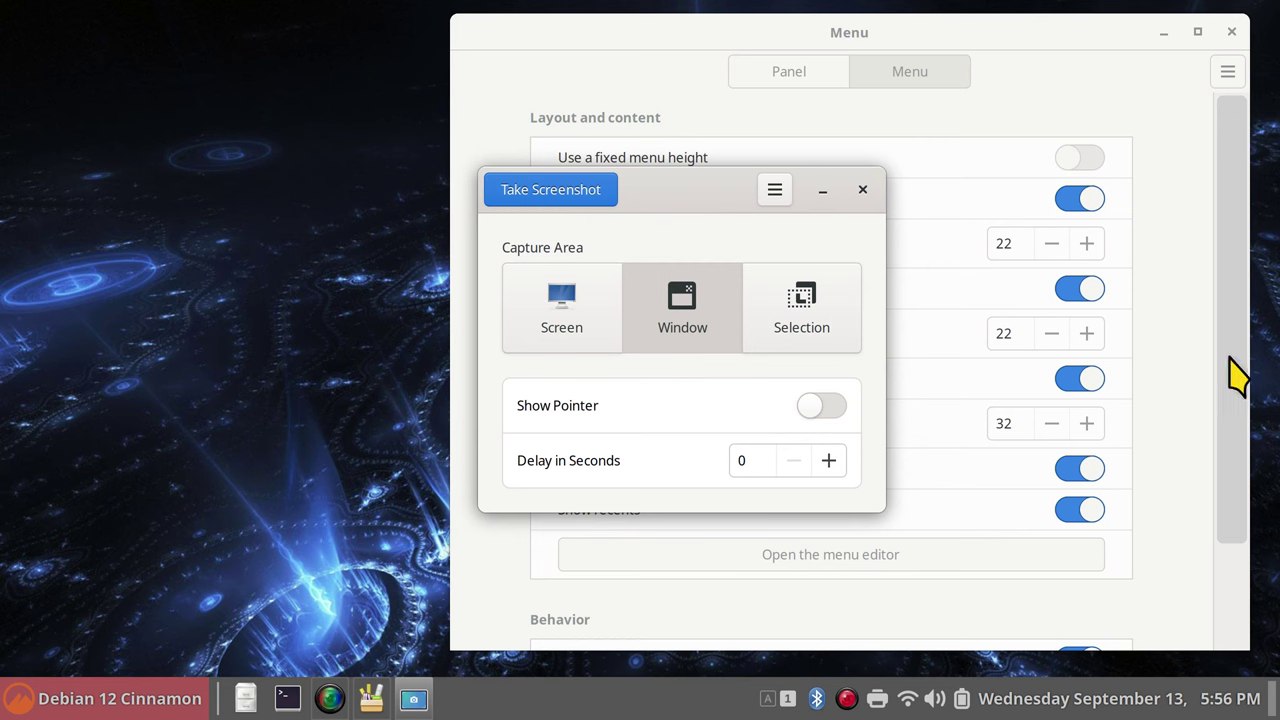
{"action": "left_click", "coordinate": [862, 190]}
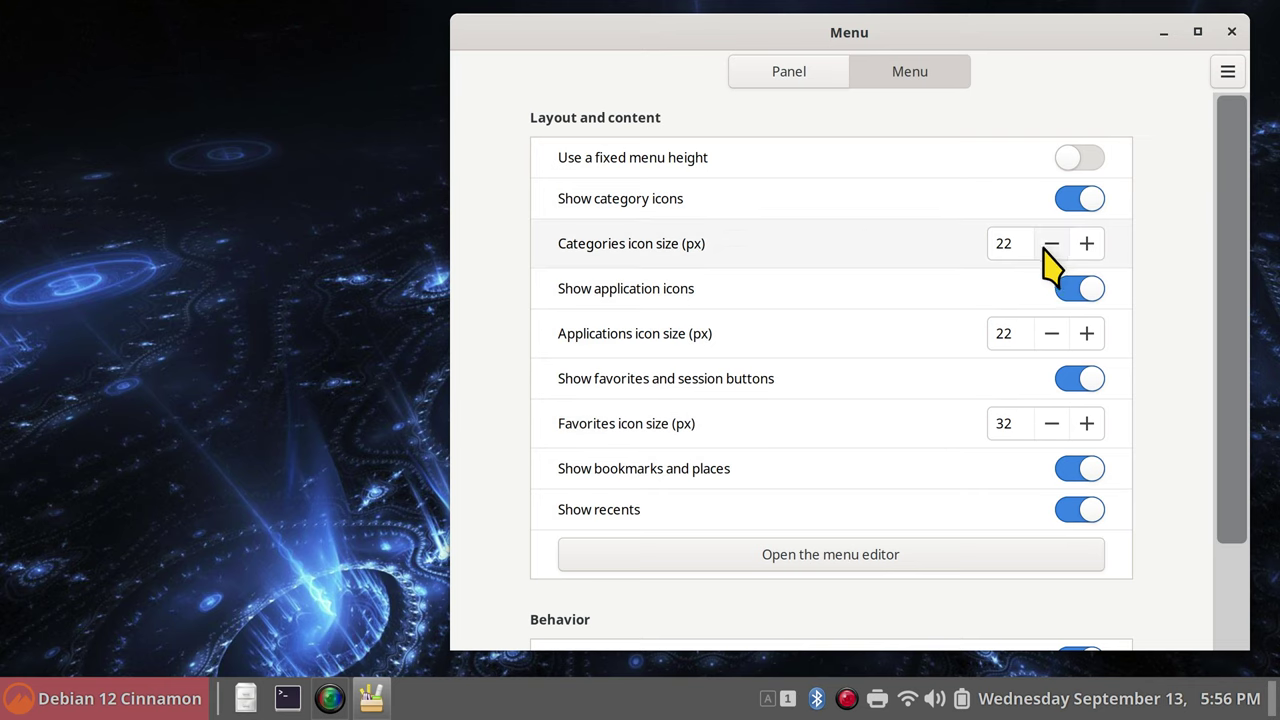
Open the main menu to examine its favorites pane and Internet category, and close it again.
{"action": "left_click", "coordinate": [37, 694]}
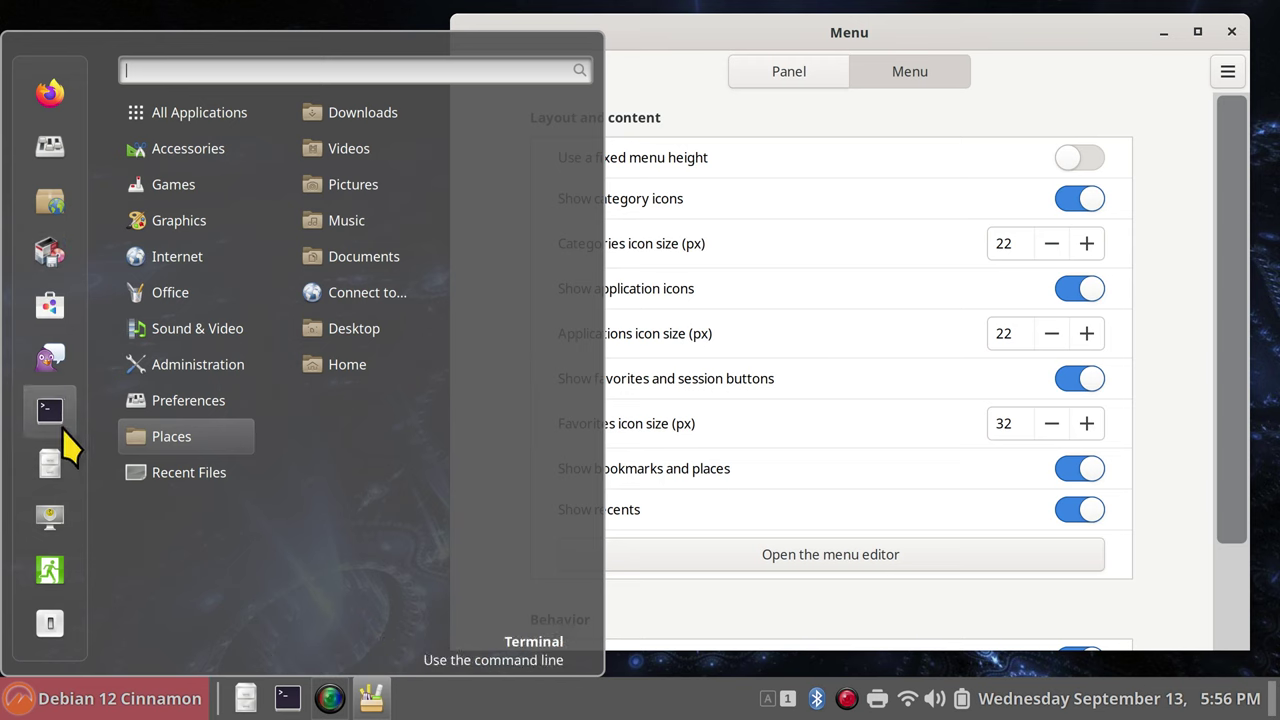
{"action": "mouse_move", "coordinate": [180, 294]}
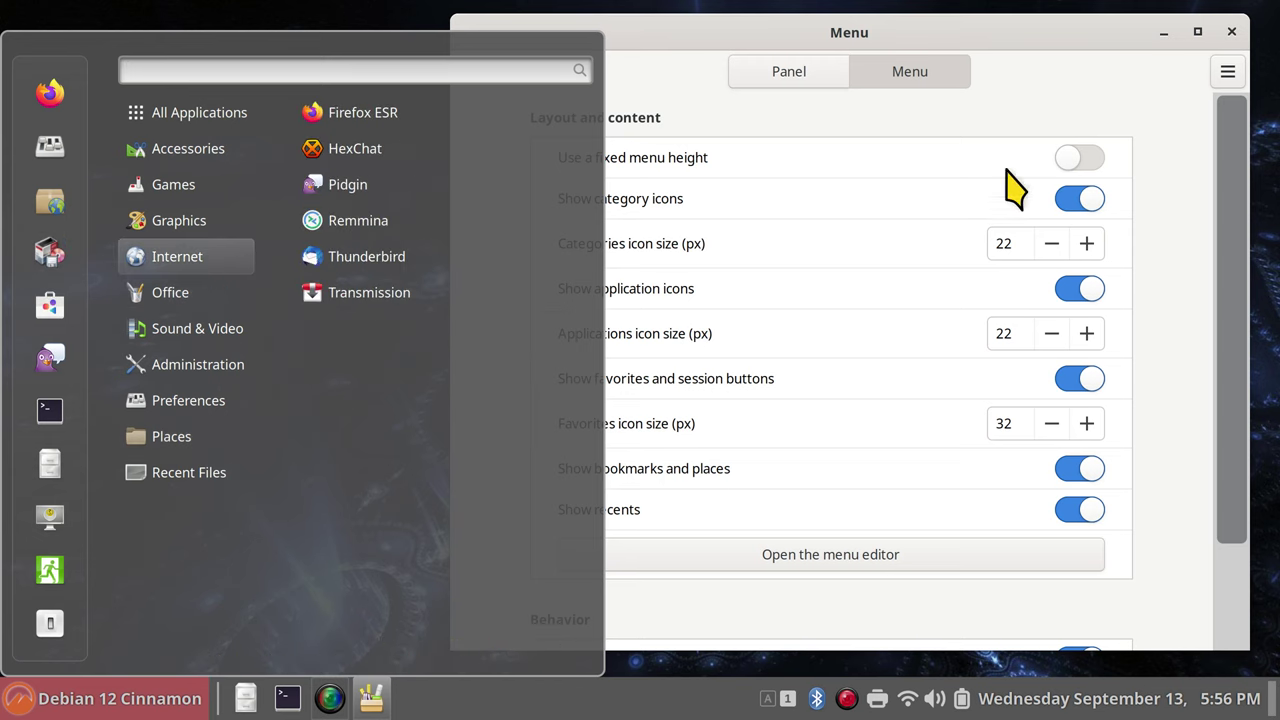
{"action": "left_click", "coordinate": [980, 134]}
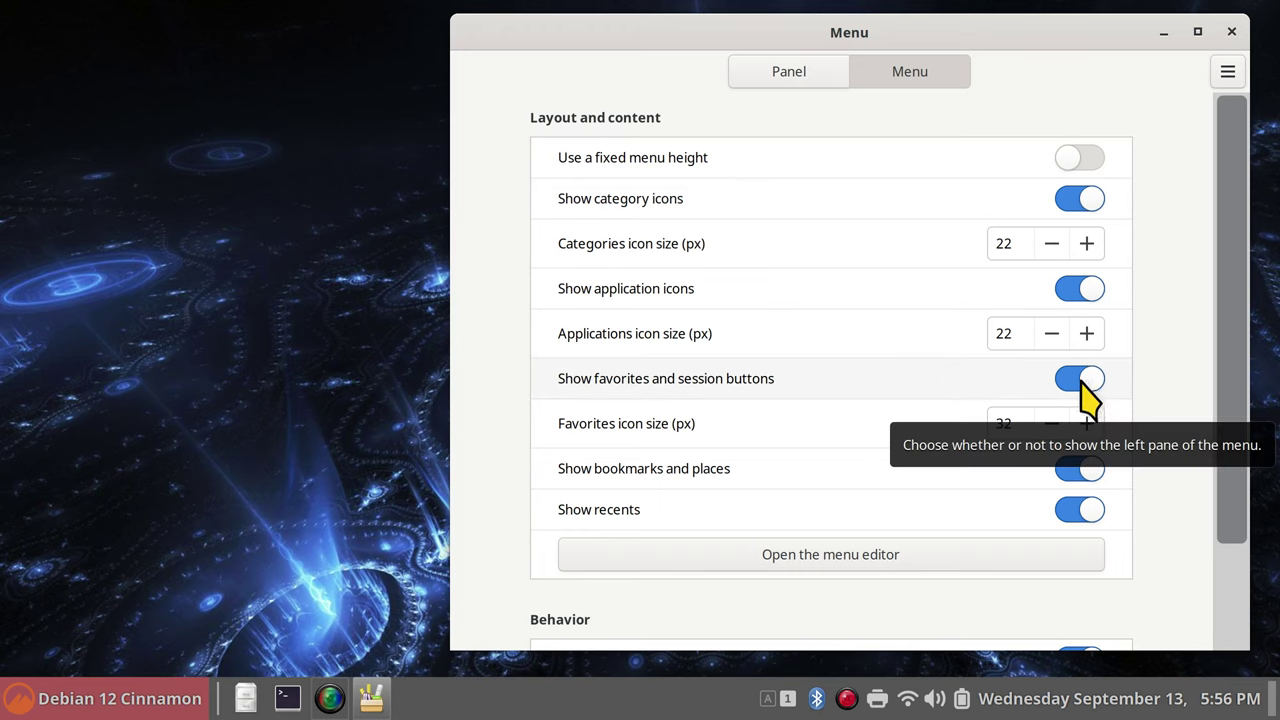
Show the Quit session dialog from the main menu, dismiss it, and view the session buttons once more.
{"action": "left_click", "coordinate": [14, 698]}
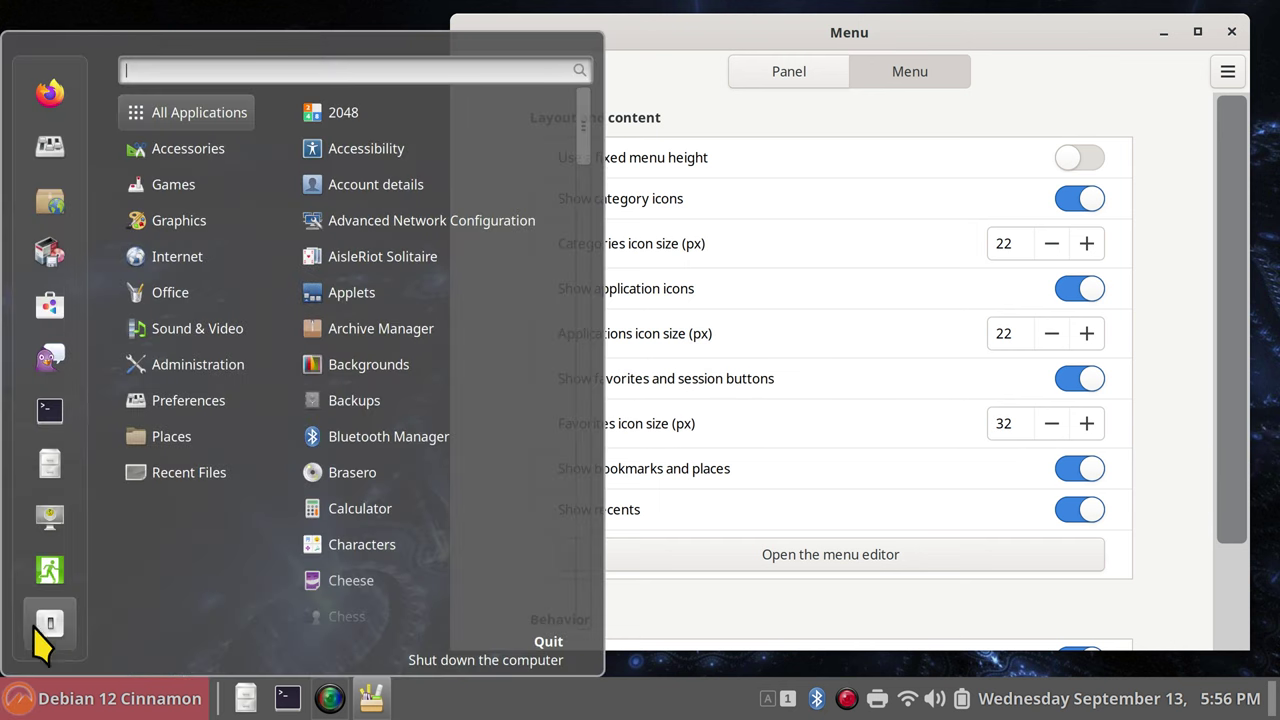
{"action": "left_click", "coordinate": [50, 626]}
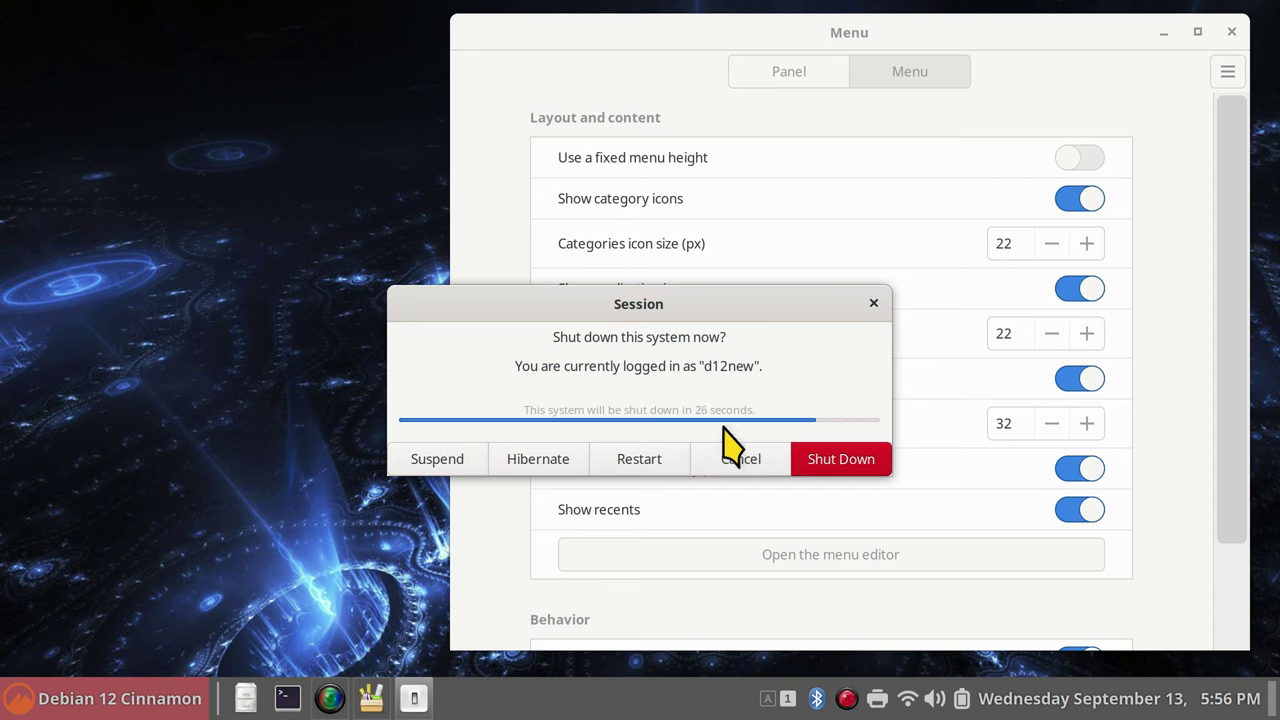
{"action": "left_click", "coordinate": [874, 303]}
{"action": "left_click", "coordinate": [22, 697]}
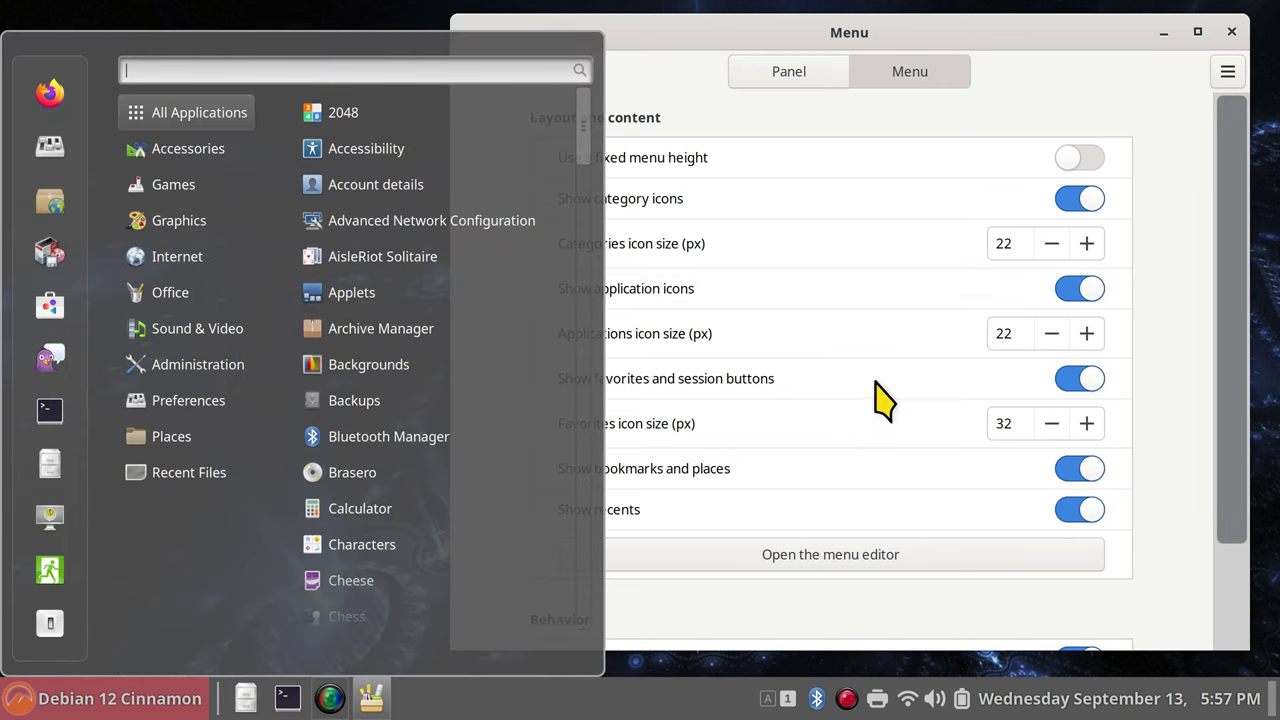
{"action": "left_click", "coordinate": [952, 378]}
Turn off Show favorites and session buttons, close the Menu settings, and check the main menu's left pane.
{"action": "left_click", "coordinate": [1080, 378]}
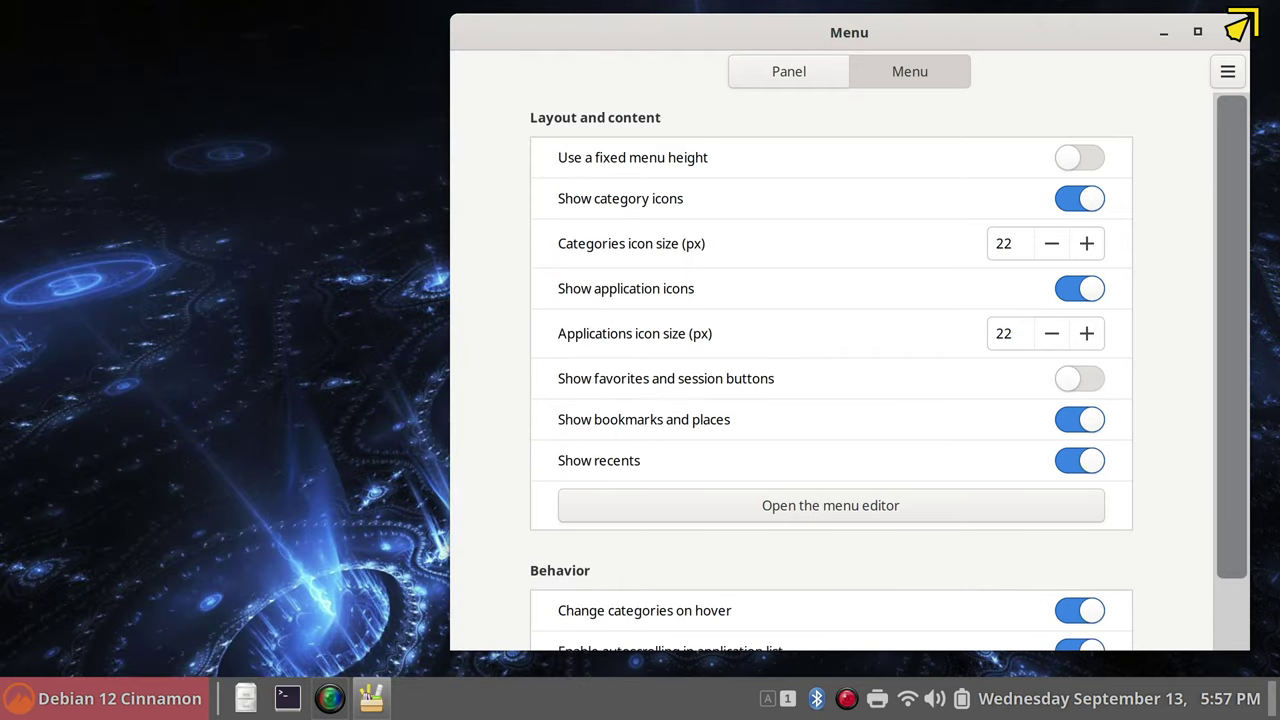
{"action": "left_click", "coordinate": [1232, 32]}
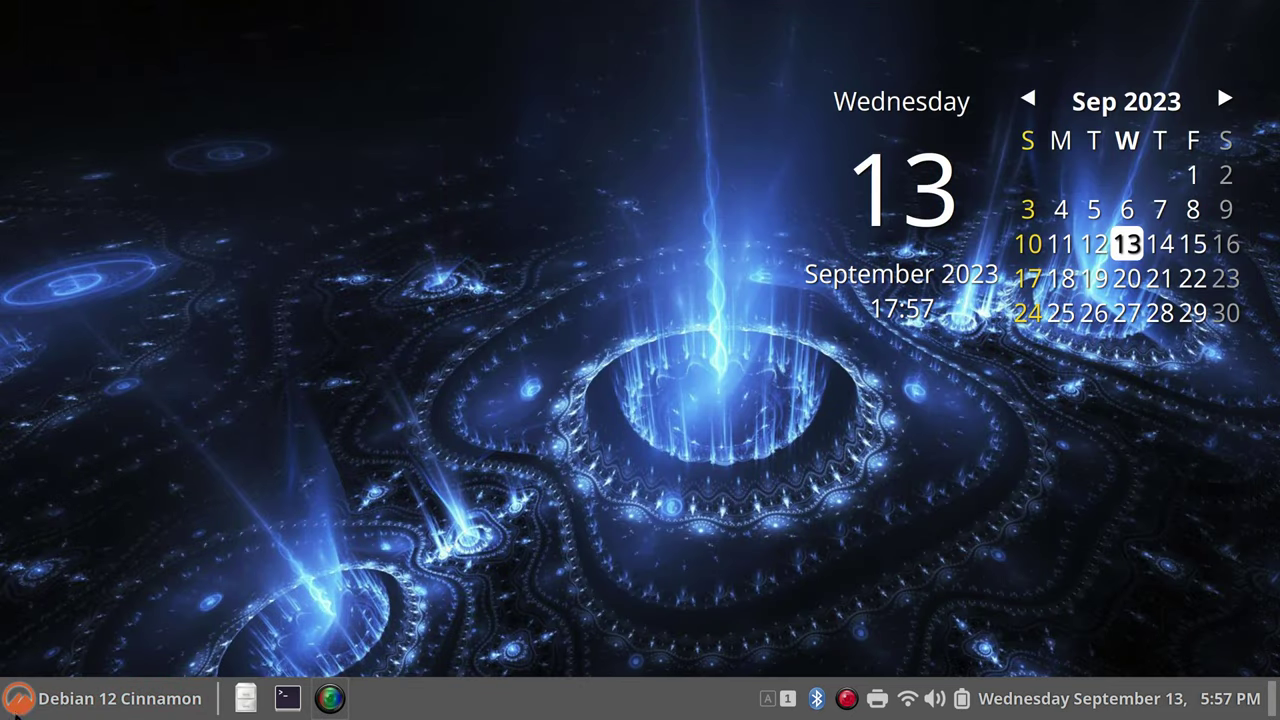
{"action": "left_click", "coordinate": [17, 712]}
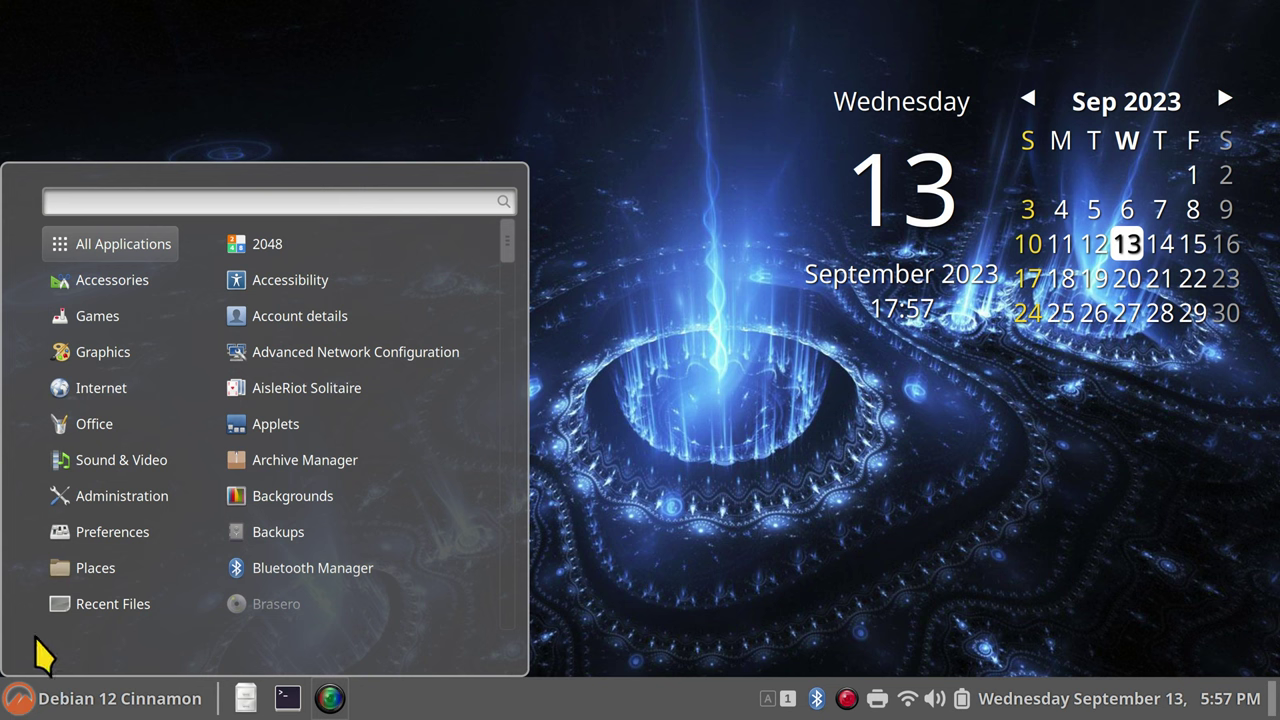
Reopen the Menu applet's configuration, turn Show favorites and session buttons back on, and check the main menu.
{"action": "right_click", "coordinate": [17, 710]}
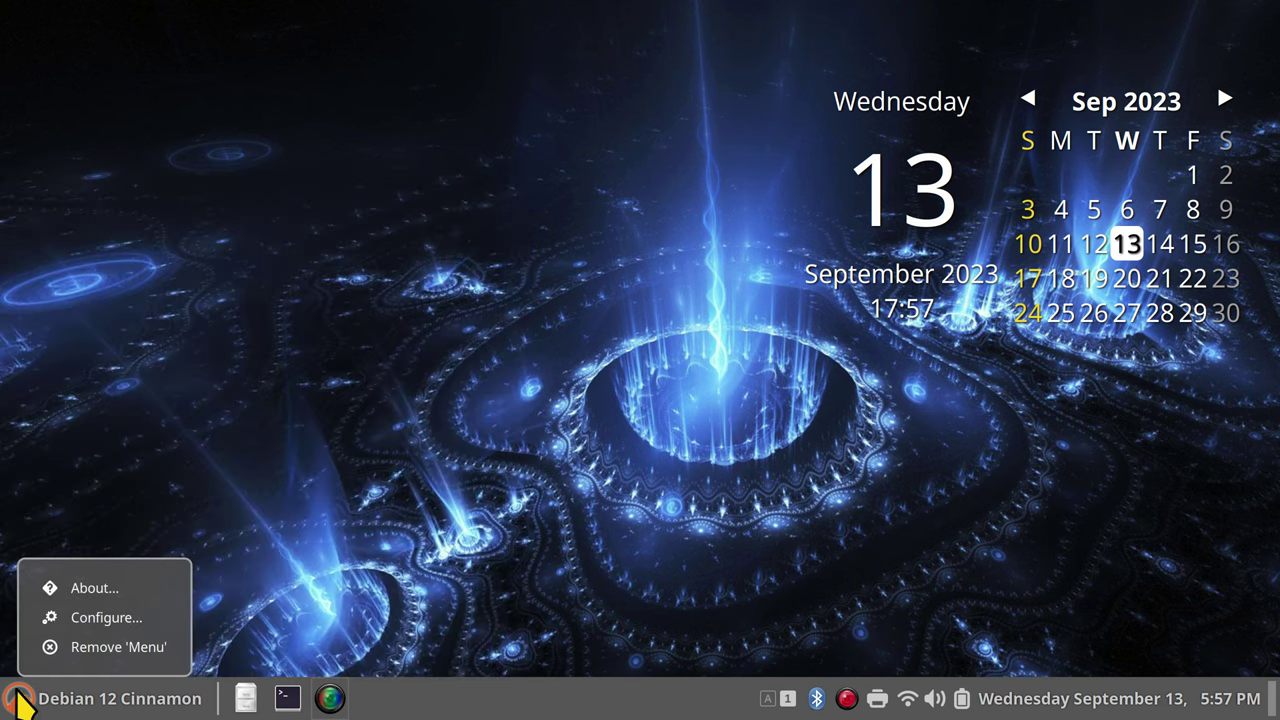
{"action": "left_click", "coordinate": [131, 617]}
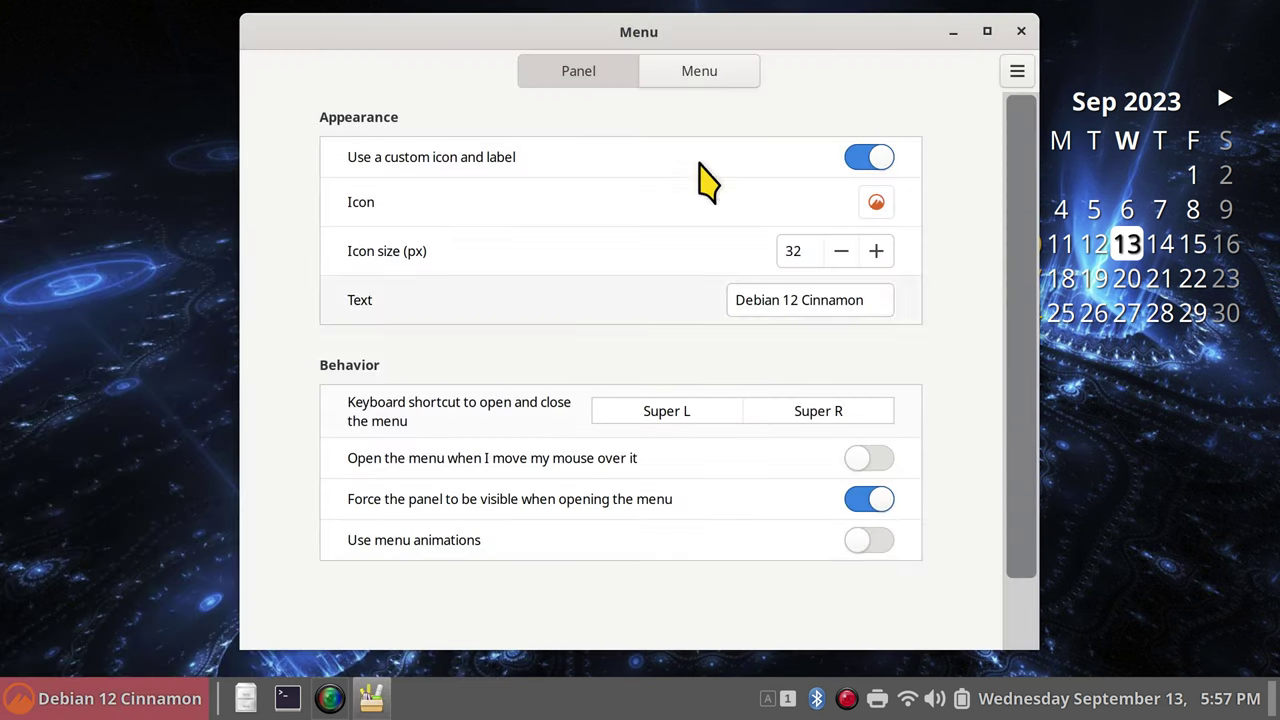
{"action": "left_click", "coordinate": [708, 70]}
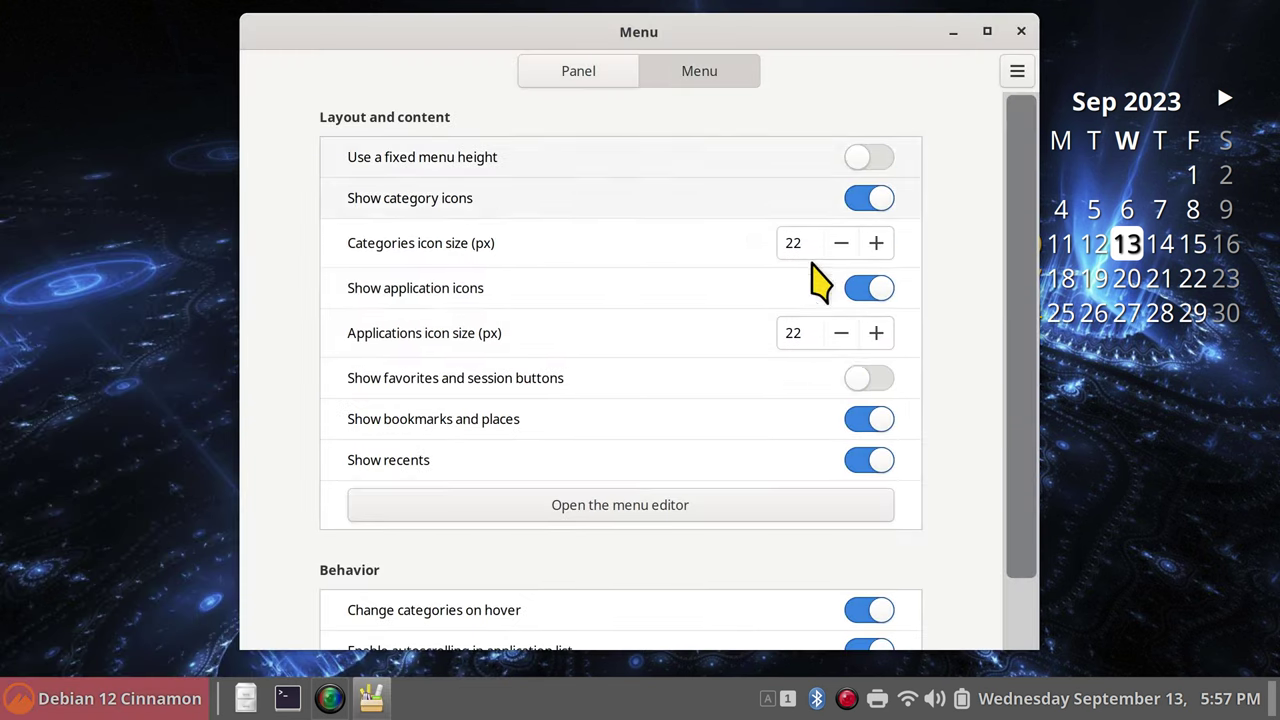
{"action": "left_click", "coordinate": [880, 380]}
{"action": "left_click", "coordinate": [22, 698]}
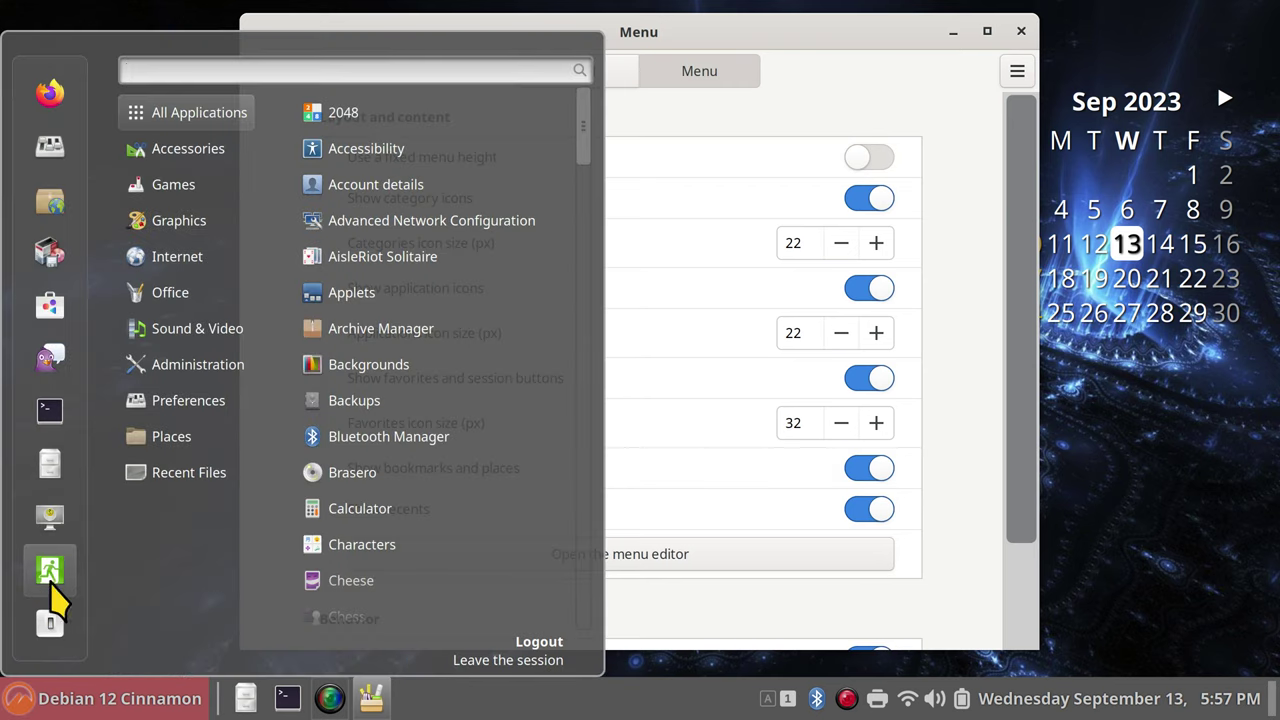
{"action": "left_click", "coordinate": [968, 242]}
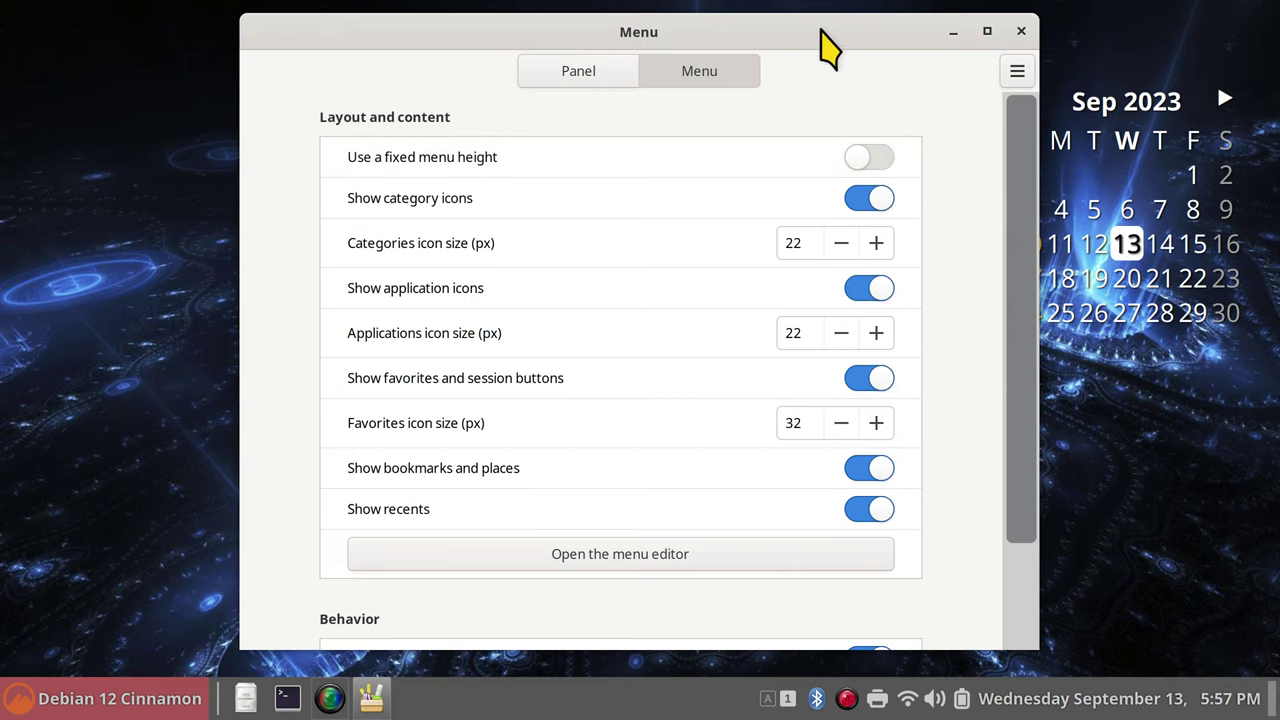
Move the settings window aside, remove Synaptic Package Manager, Software and the adjacent package tool from the menu favorites, and check the menu.
{"action": "left_click_drag", "start_coordinate": [818, 28], "coordinate": [970, 15]}
{"action": "left_click", "coordinate": [23, 711]}
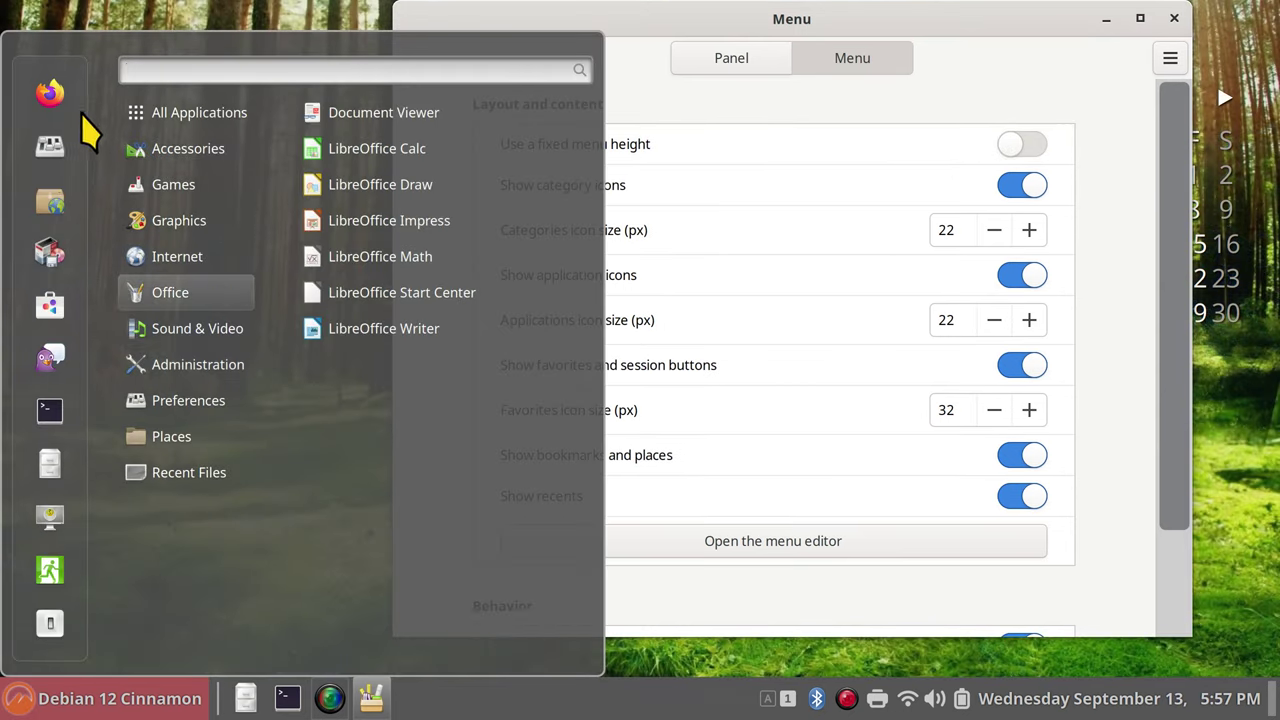
{"action": "left_click_drag", "start_coordinate": [60, 295], "coordinate": [206, 251]}
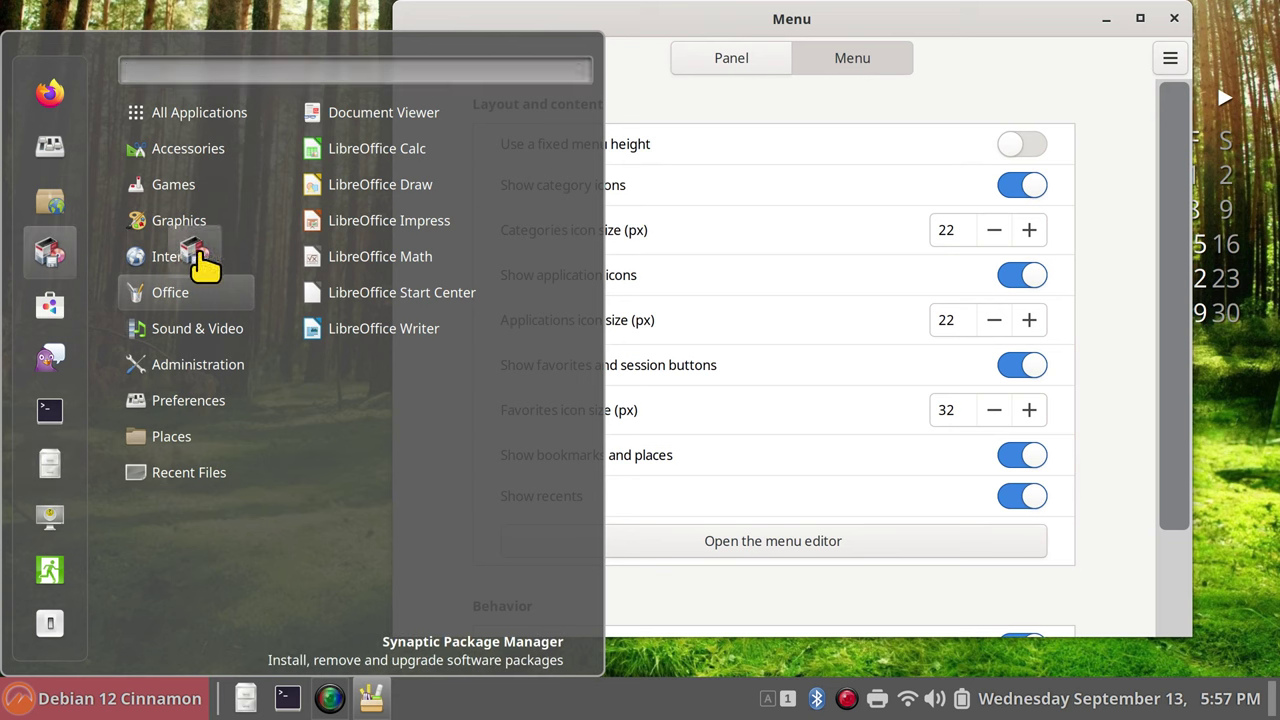
{"action": "left_click_drag", "start_coordinate": [46, 206], "coordinate": [200, 222]}
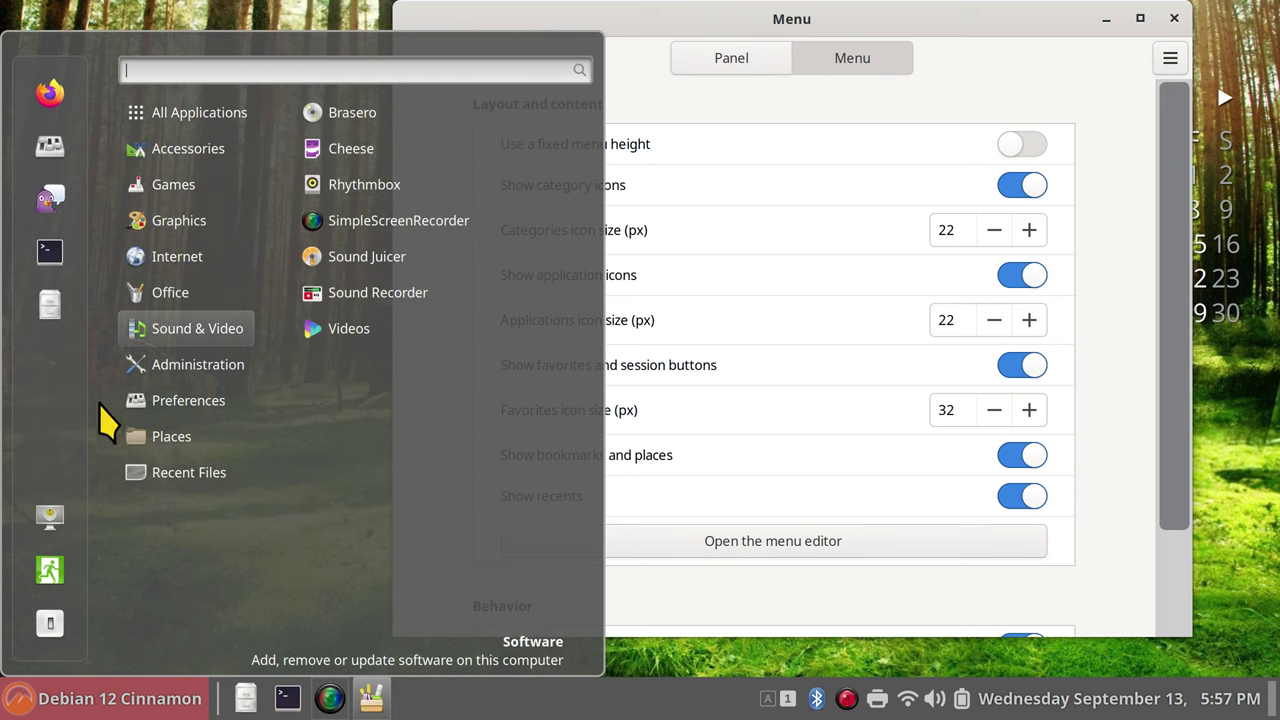
{"action": "left_click", "coordinate": [238, 12]}
{"action": "left_click", "coordinate": [40, 698]}
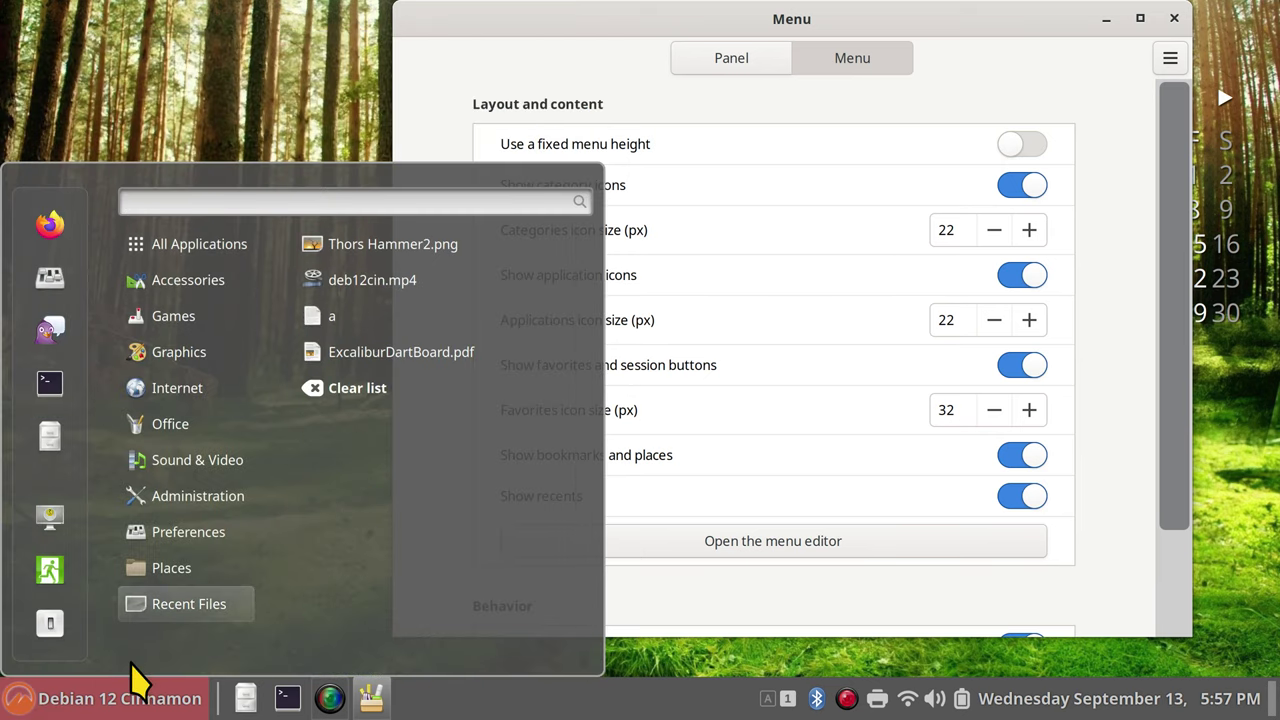
Turn on Use a fixed menu height and check the main menu's size with the Games category shown.
{"action": "left_click", "coordinate": [1030, 158]}
{"action": "left_click", "coordinate": [1030, 157]}
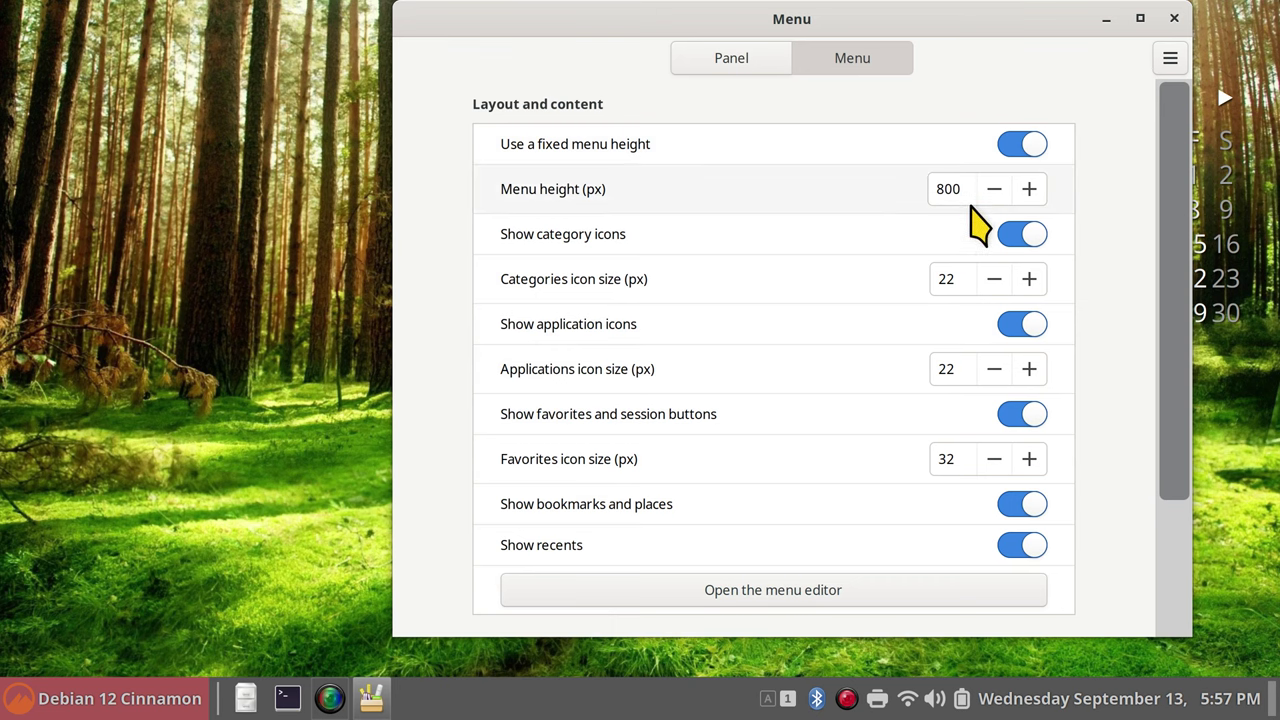
{"action": "left_click", "coordinate": [170, 700]}
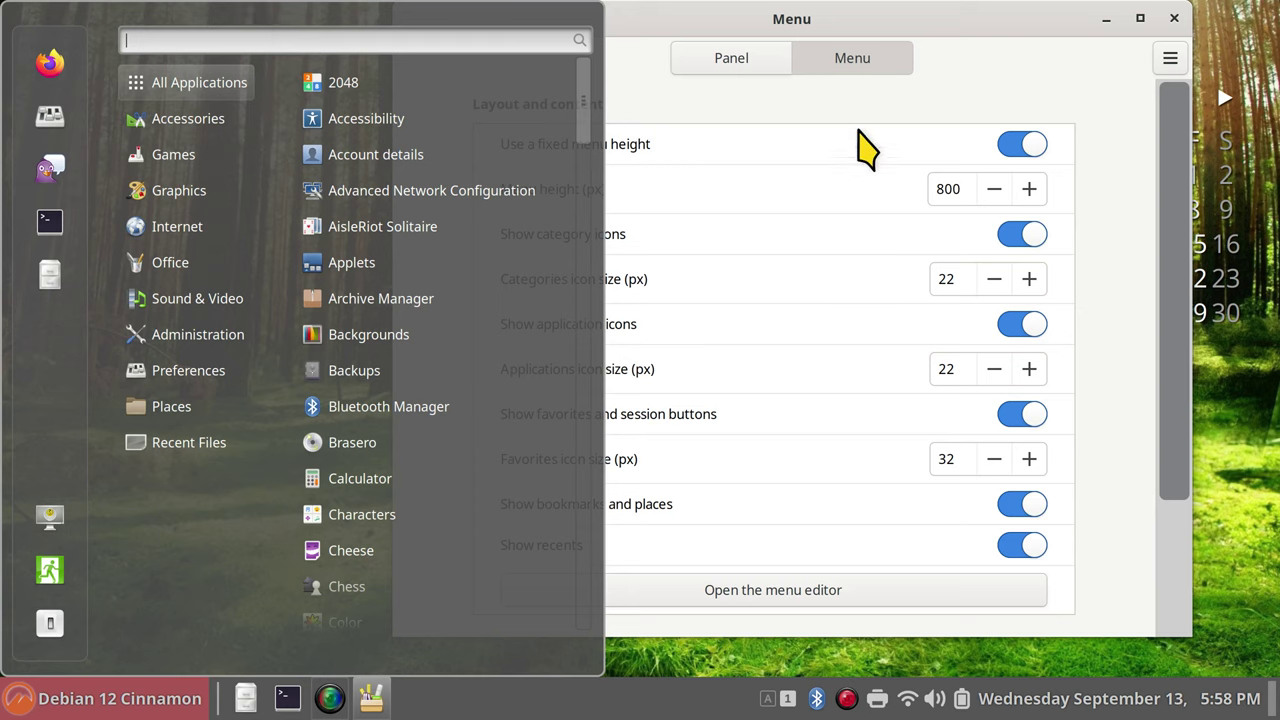
{"action": "mouse_move", "coordinate": [173, 154]}
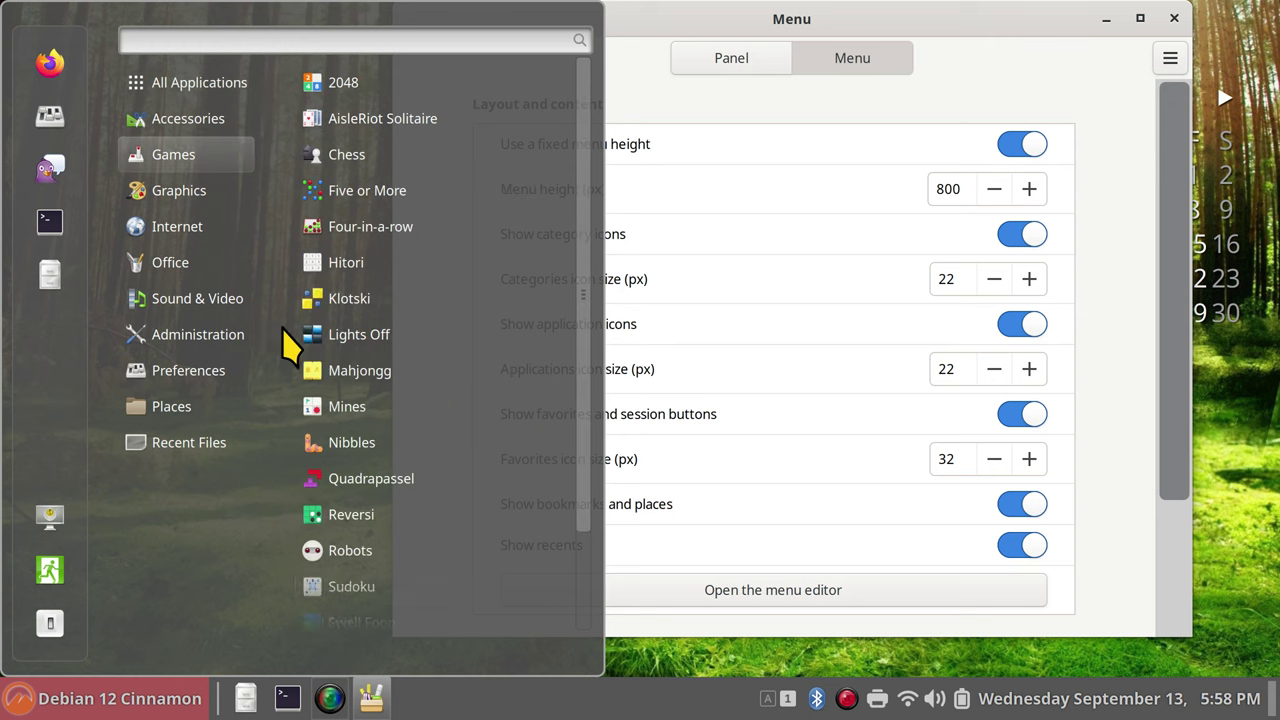
{"action": "left_click", "coordinate": [770, 147]}
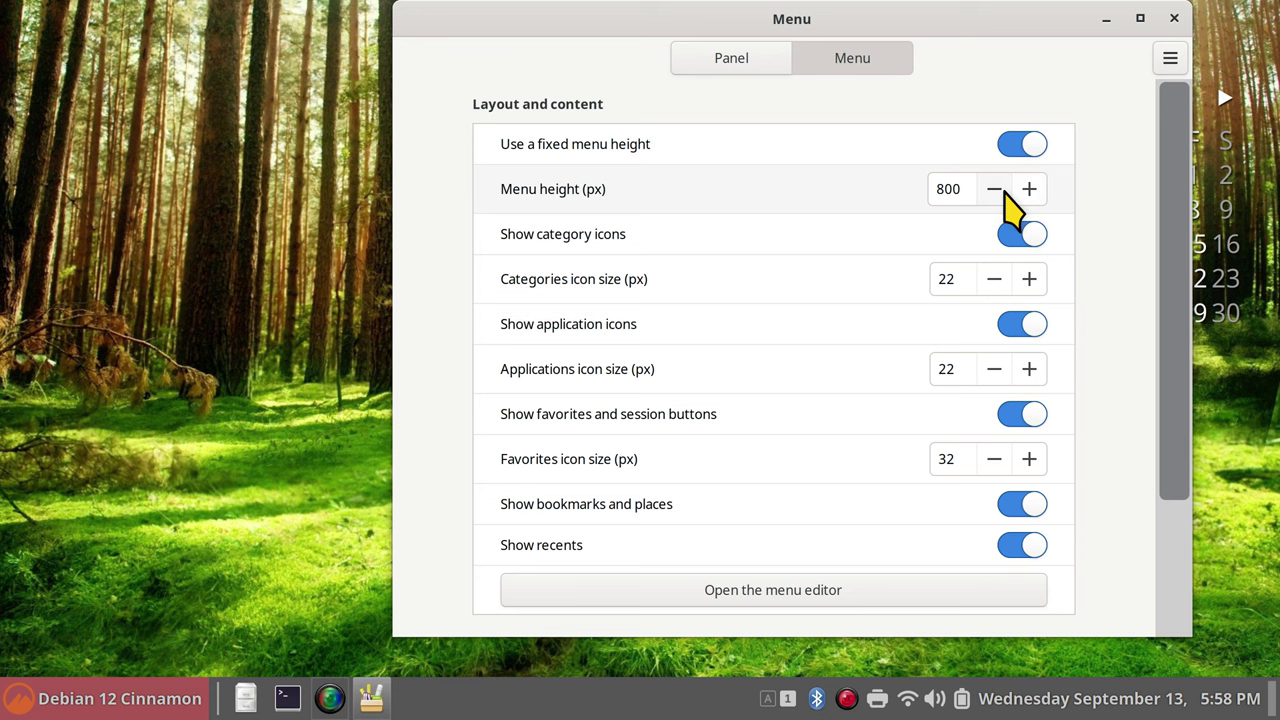
Turn off Use a fixed menu height and check the main menu's size with the Internet category shown.
{"action": "left_click", "coordinate": [1011, 147]}
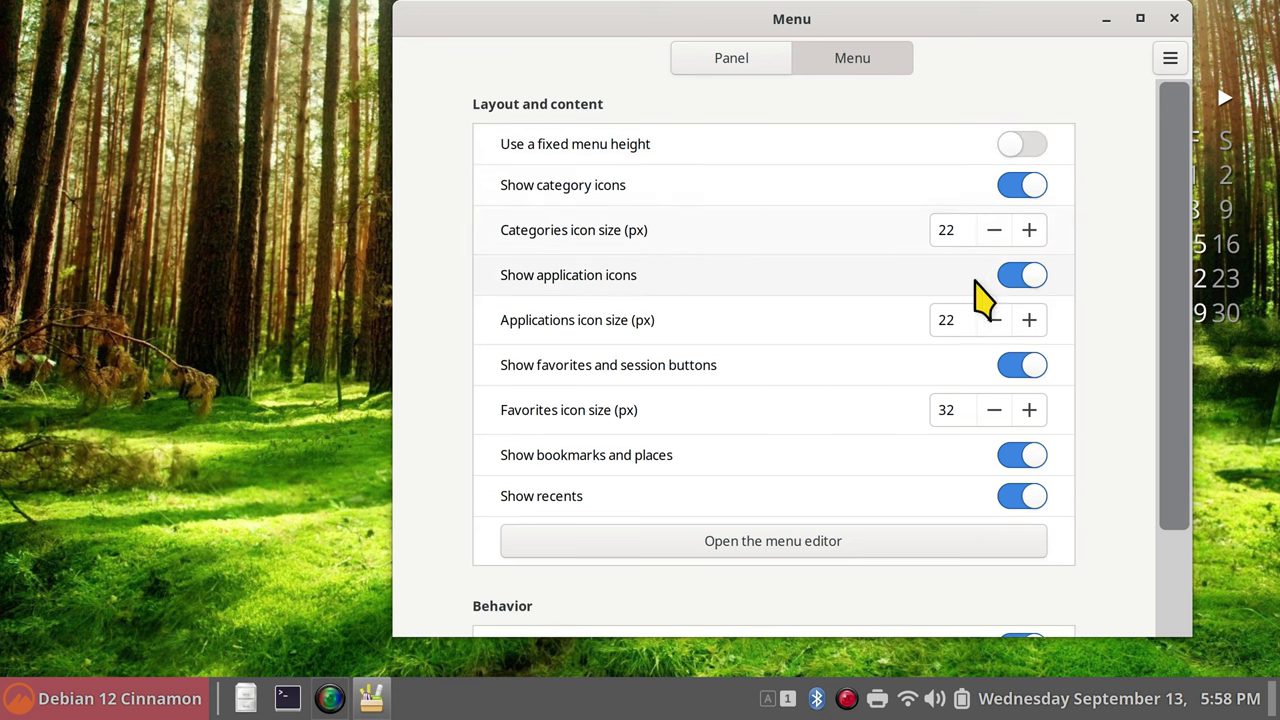
{"action": "left_click", "coordinate": [100, 694]}
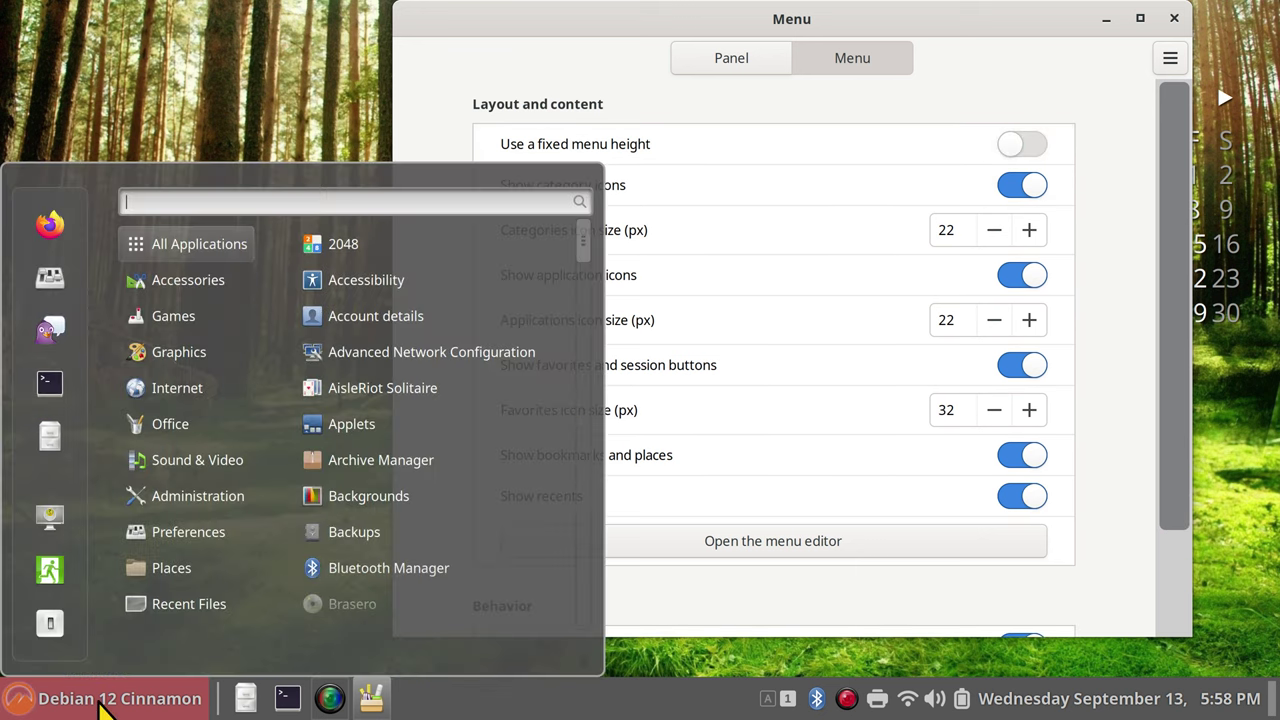
{"action": "mouse_move", "coordinate": [197, 380]}
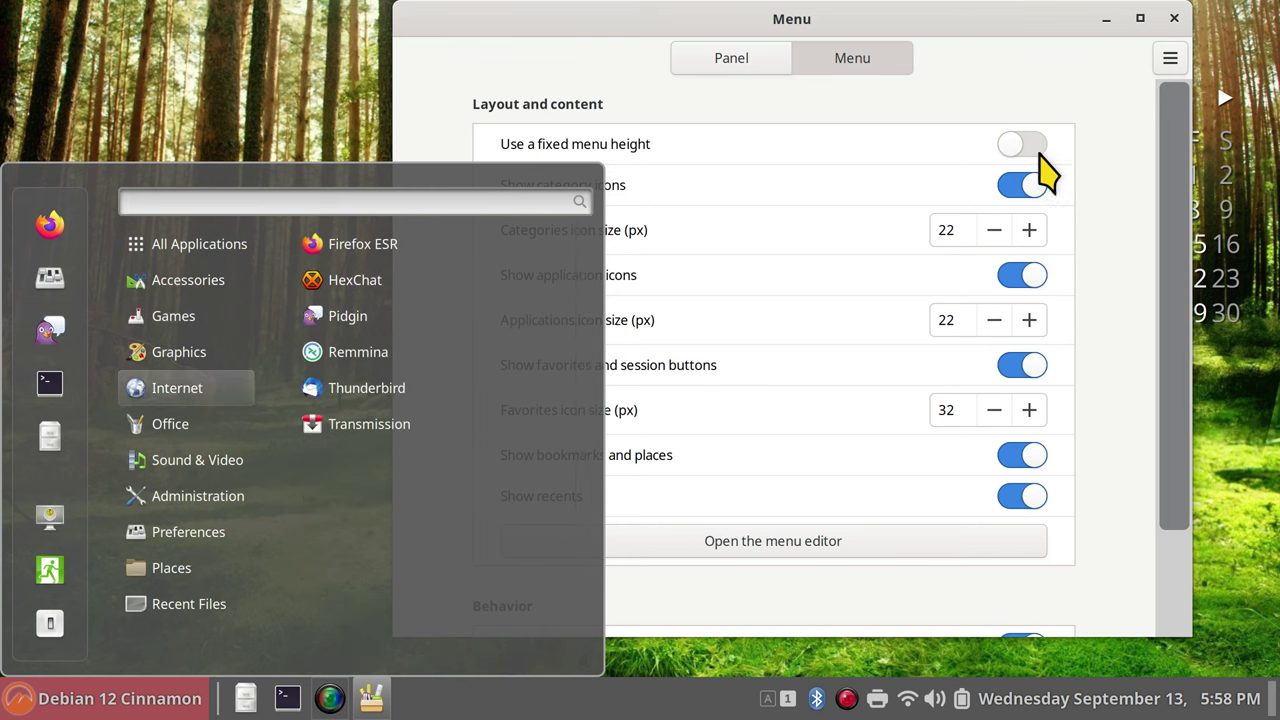
{"action": "left_click", "coordinate": [1080, 100]}
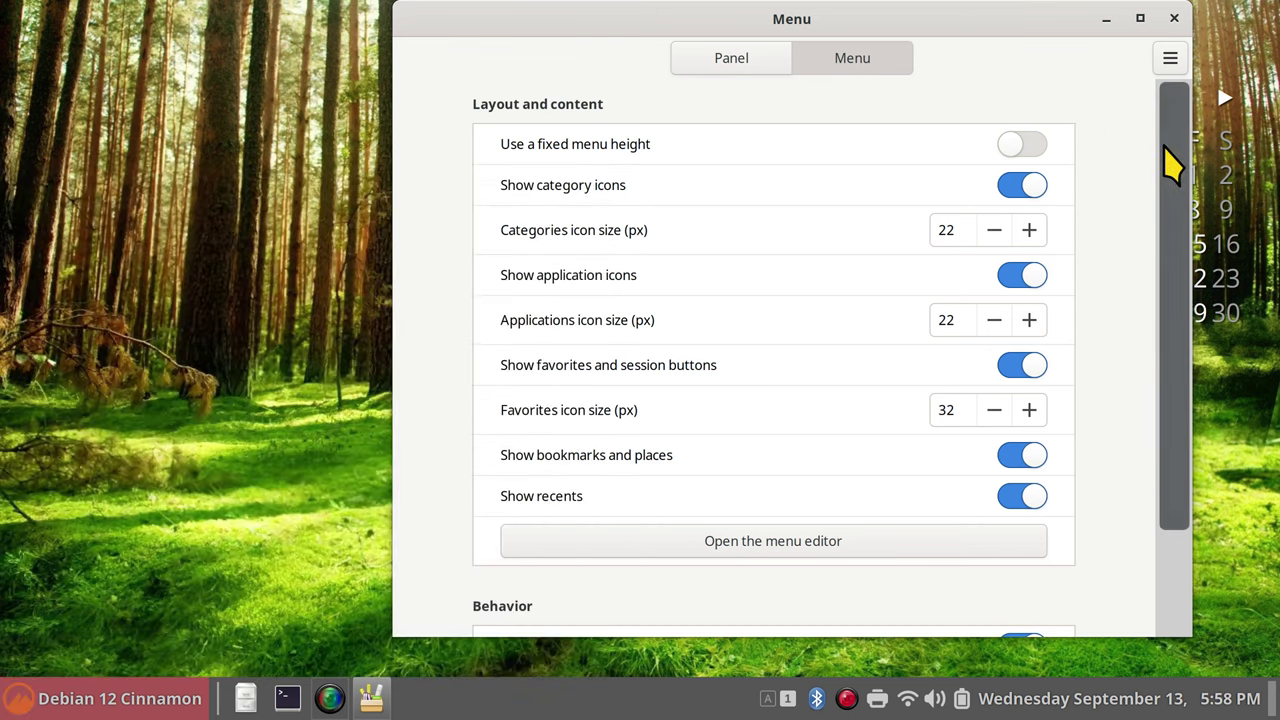
Close the menu applet's settings window.
{"action": "left_click_drag", "start_coordinate": [1171, 160], "coordinate": [1169, 51]}
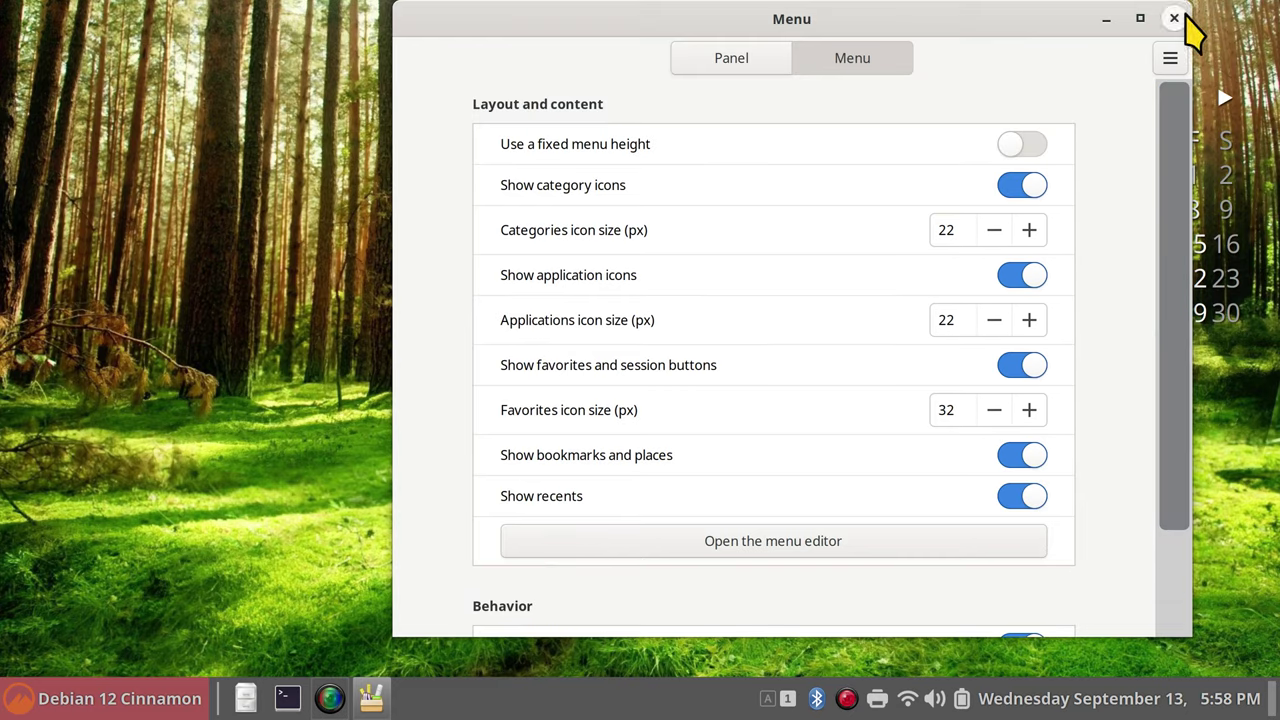
{"action": "left_click", "coordinate": [1174, 18]}
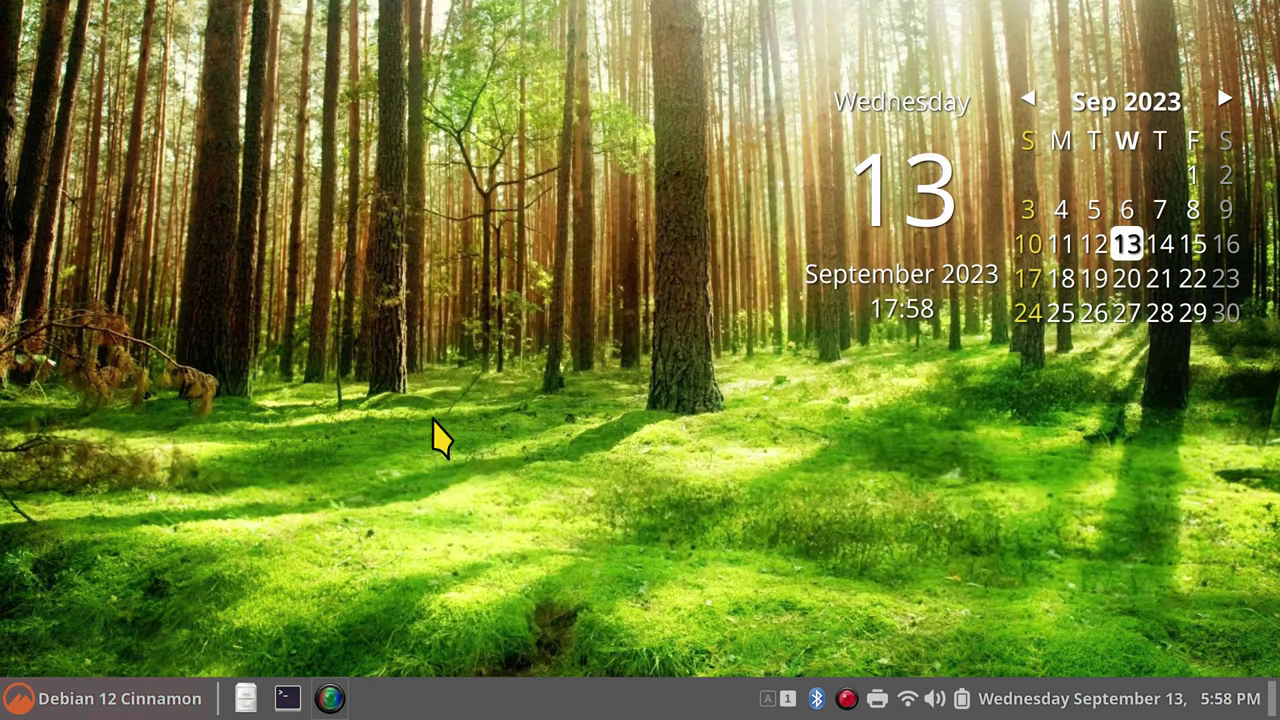
Add AisleRiot Solitaire from the Games category to the panel and move its launcher ahead of the file manager launcher.
{"action": "left_click", "coordinate": [22, 700]}
{"action": "mouse_move", "coordinate": [160, 600]}
{"action": "mouse_move", "coordinate": [142, 326]}
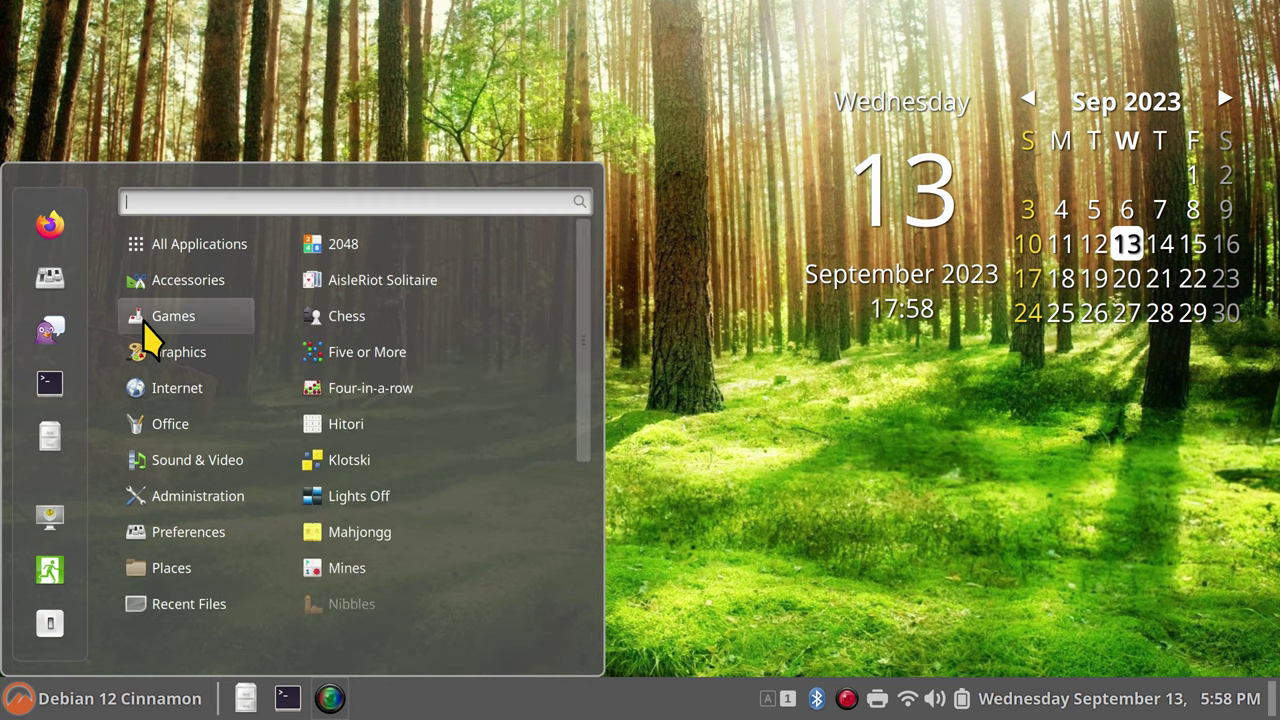
{"action": "right_click", "coordinate": [385, 292]}
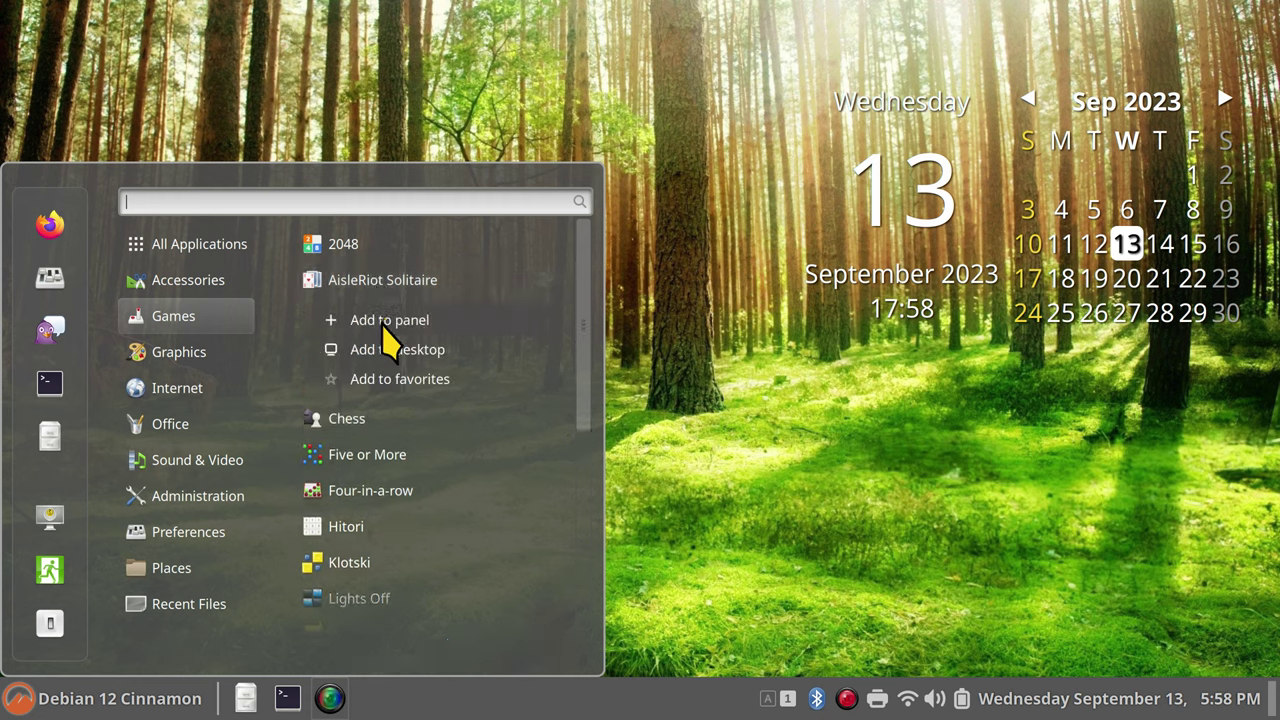
{"action": "mouse_move", "coordinate": [180, 352]}
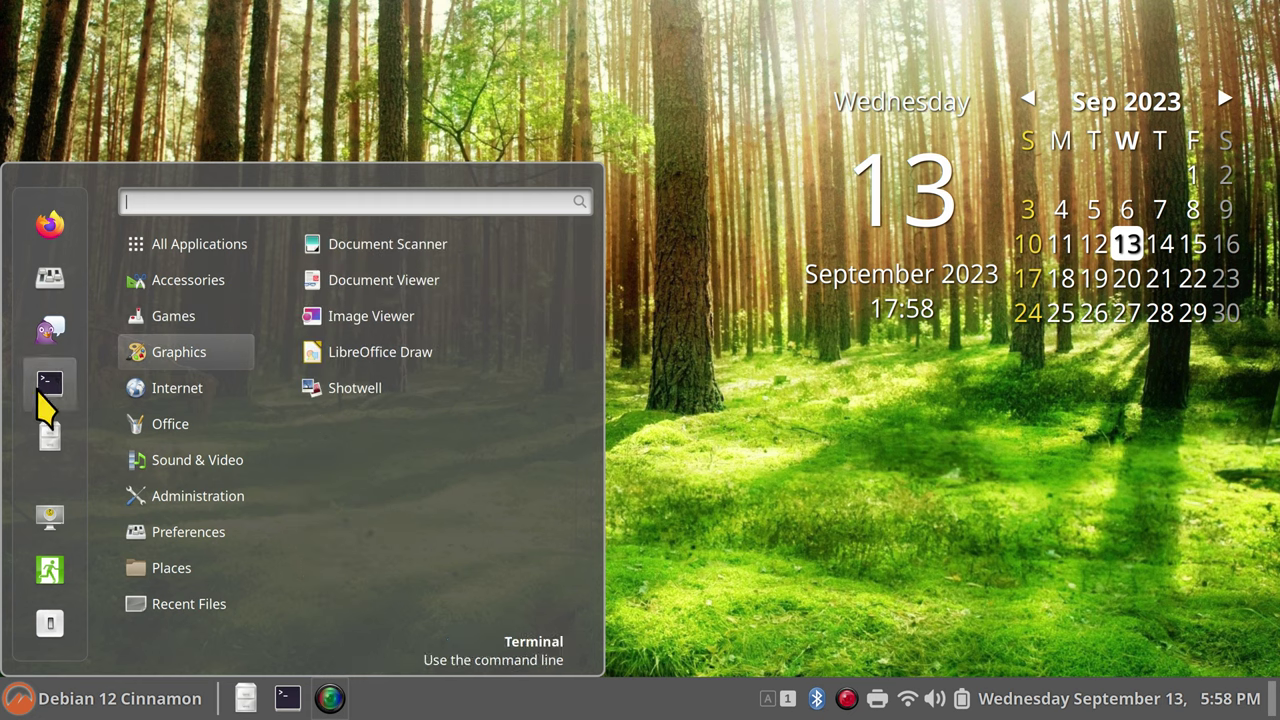
{"action": "mouse_move", "coordinate": [200, 312]}
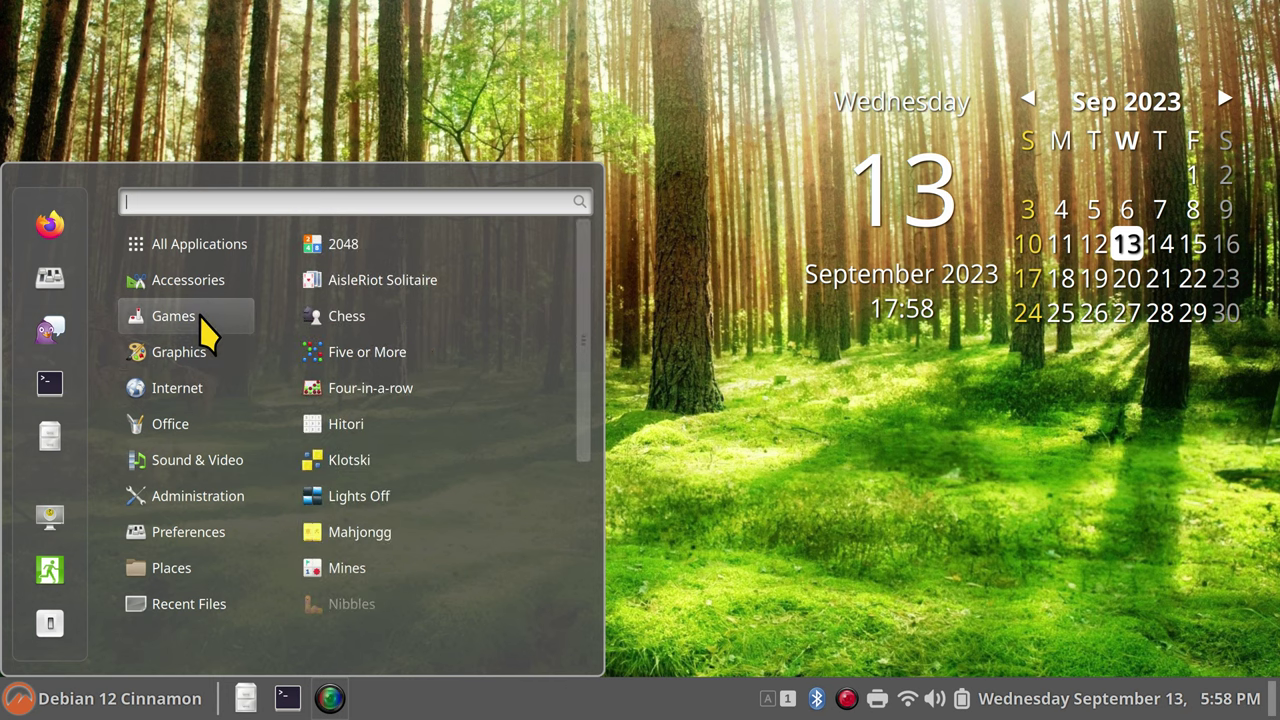
{"action": "right_click", "coordinate": [386, 282]}
{"action": "left_click", "coordinate": [411, 322]}
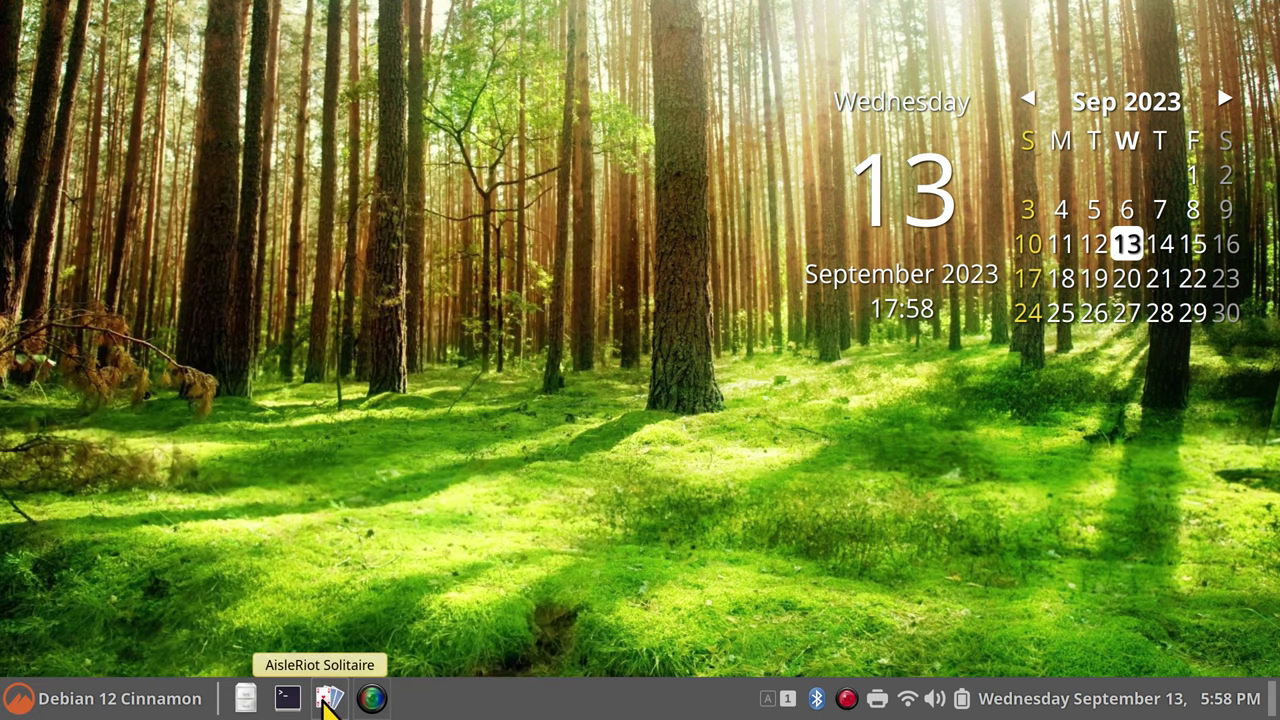
{"action": "left_click_drag", "start_coordinate": [331, 700], "coordinate": [240, 697]}
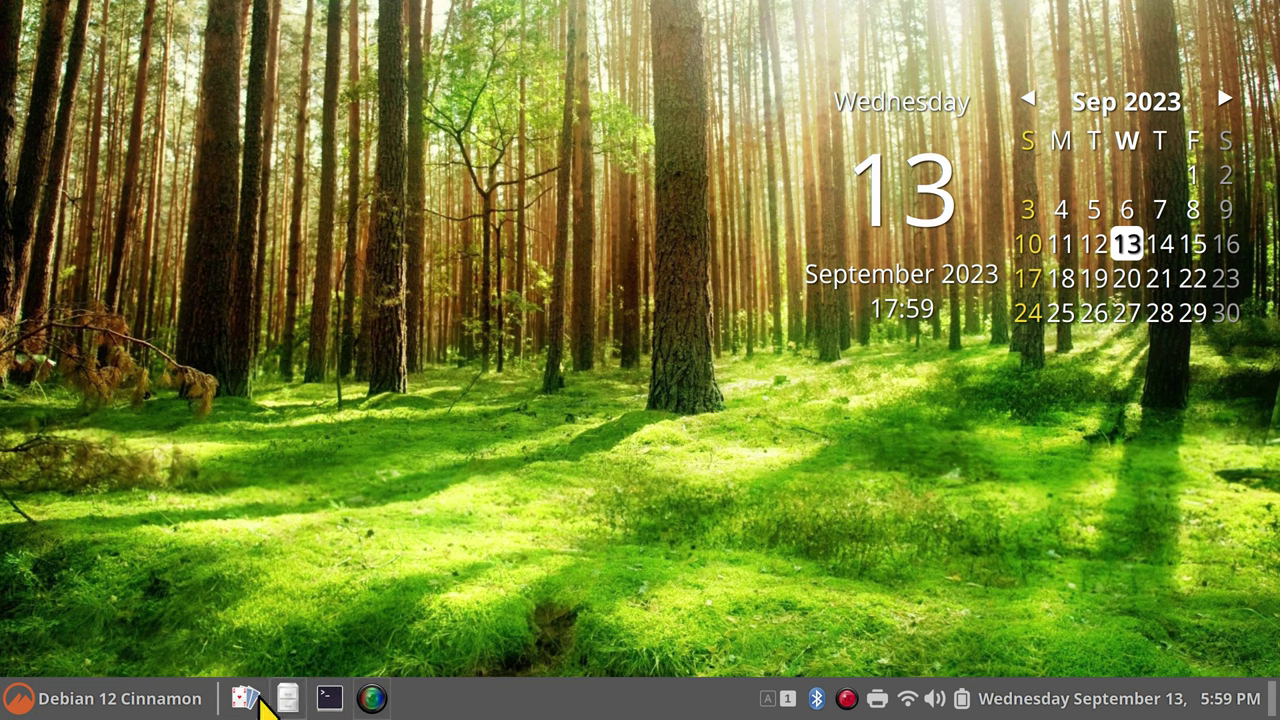
{"action": "mouse_move", "coordinate": [250, 705]}
{"action": "left_mouse_down"}
{"action": "mouse_move", "coordinate": [723, 700]}
{"action": "mouse_move", "coordinate": [250, 700]}
{"action": "left_mouse_up"}
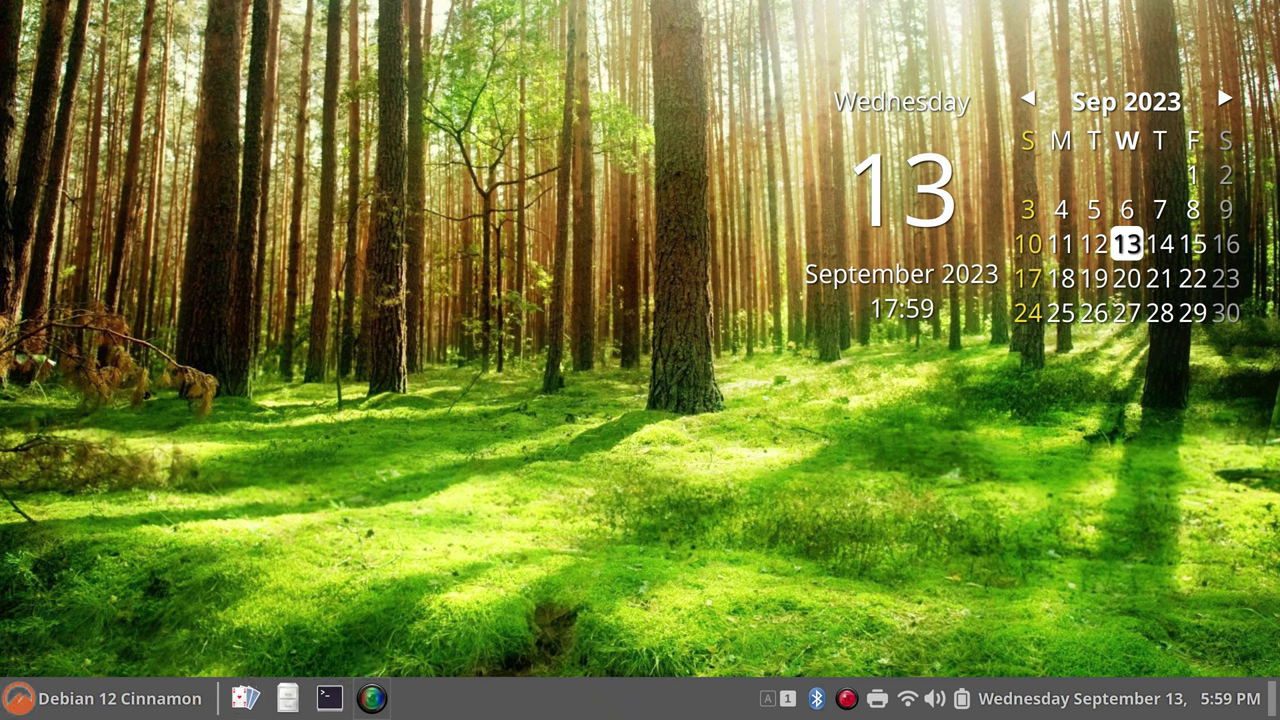
Add a shortcut for AisleRiot Solitaire from the Games category to the desktop.
{"action": "left_click", "coordinate": [48, 705]}
{"action": "mouse_move", "coordinate": [243, 318]}
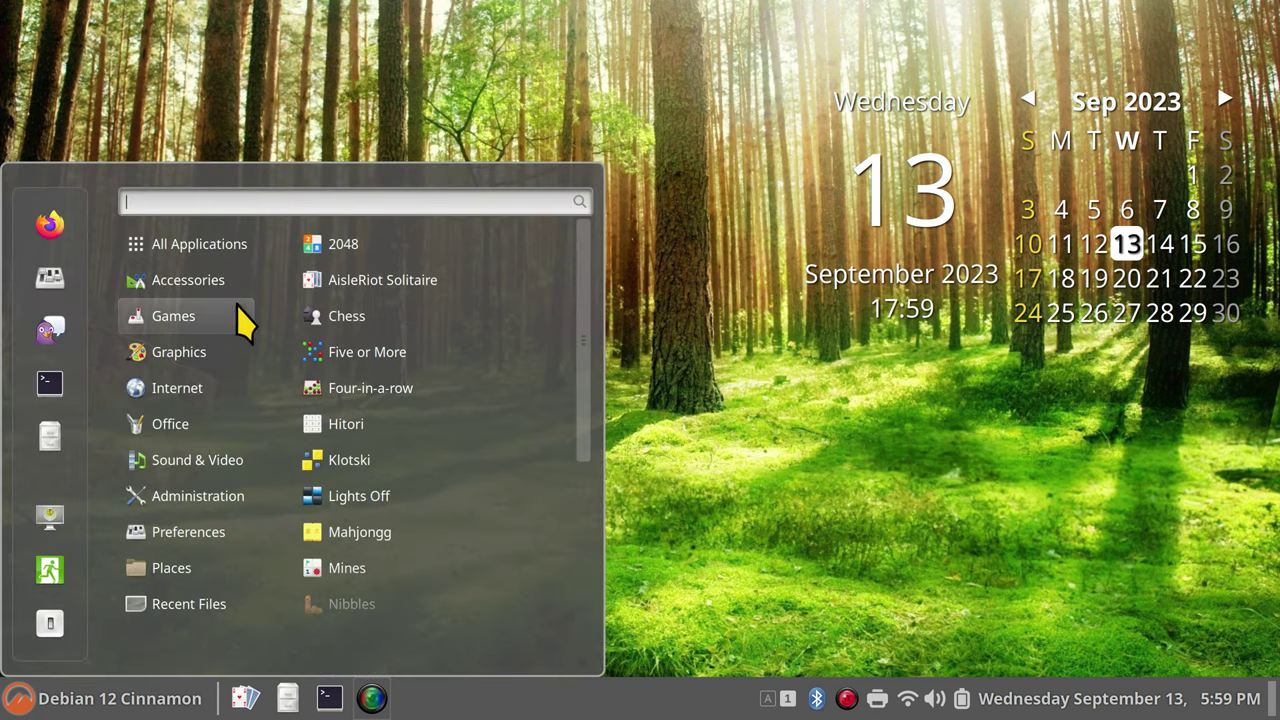
{"action": "right_click", "coordinate": [358, 280]}
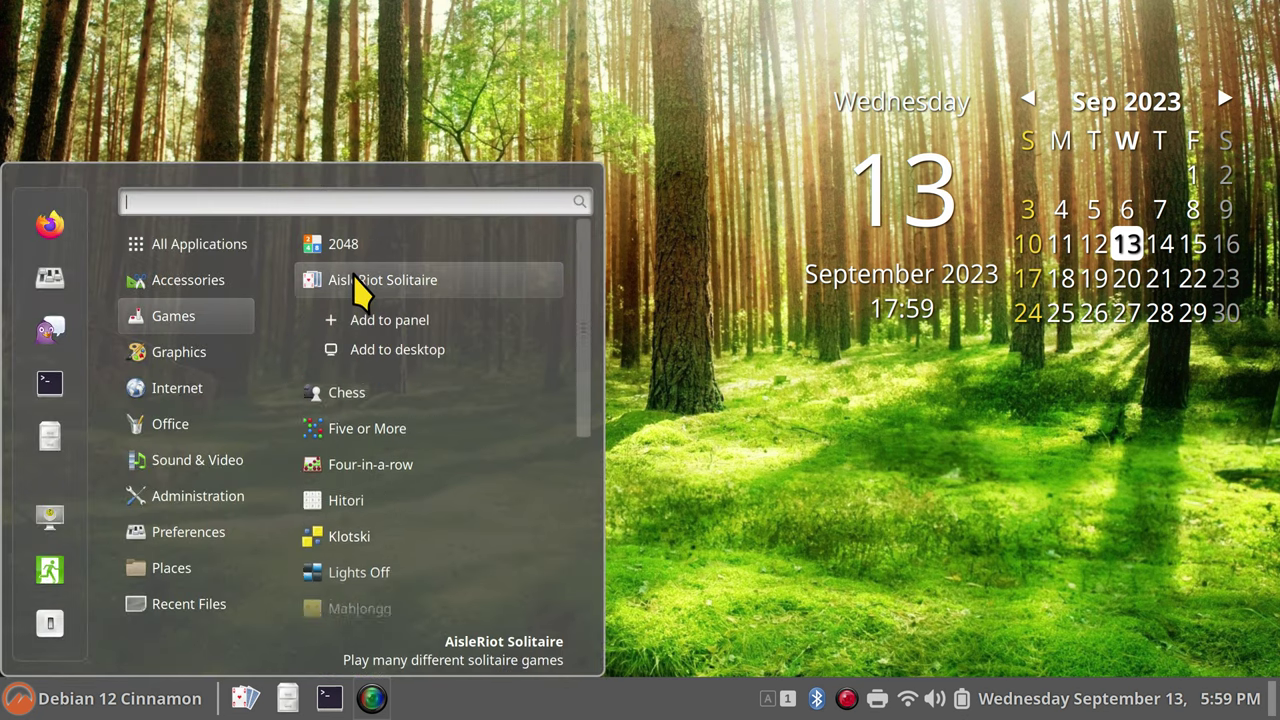
{"action": "left_click", "coordinate": [425, 350]}
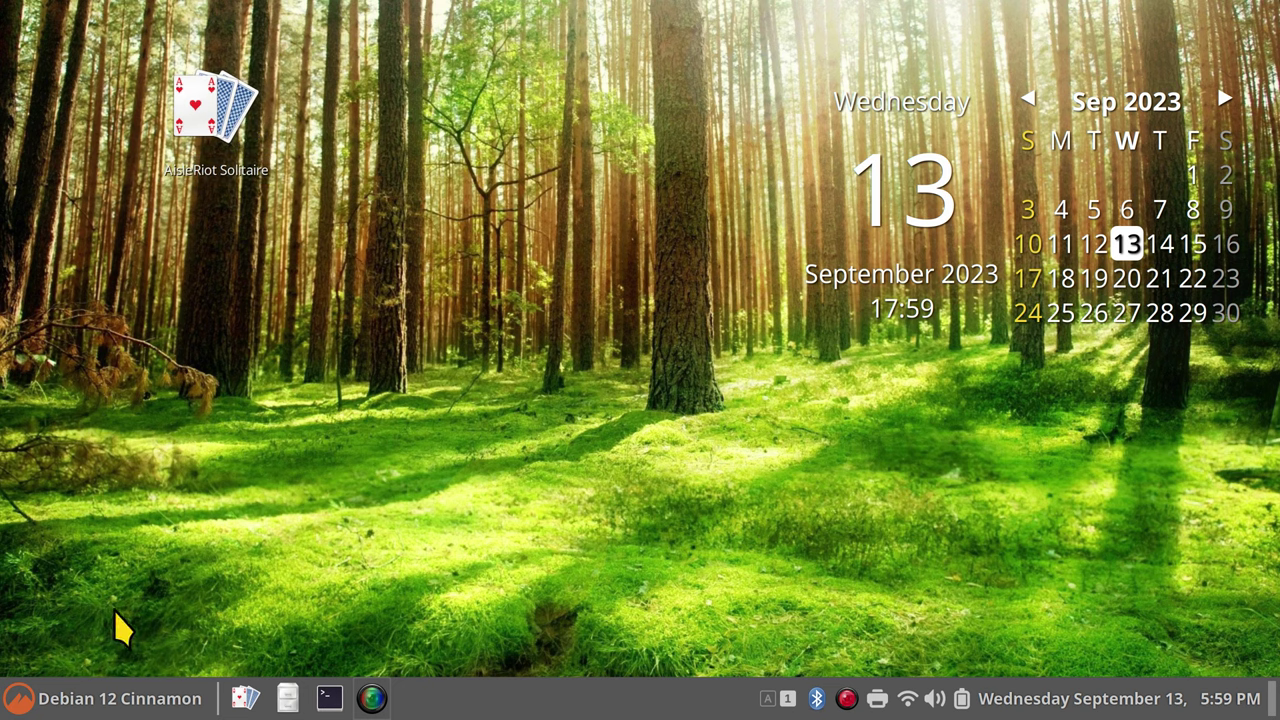
Add AisleRiot Solitaire from the Games category to the application menu's favorites.
{"action": "left_click", "coordinate": [14, 699]}
{"action": "mouse_move", "coordinate": [200, 322]}
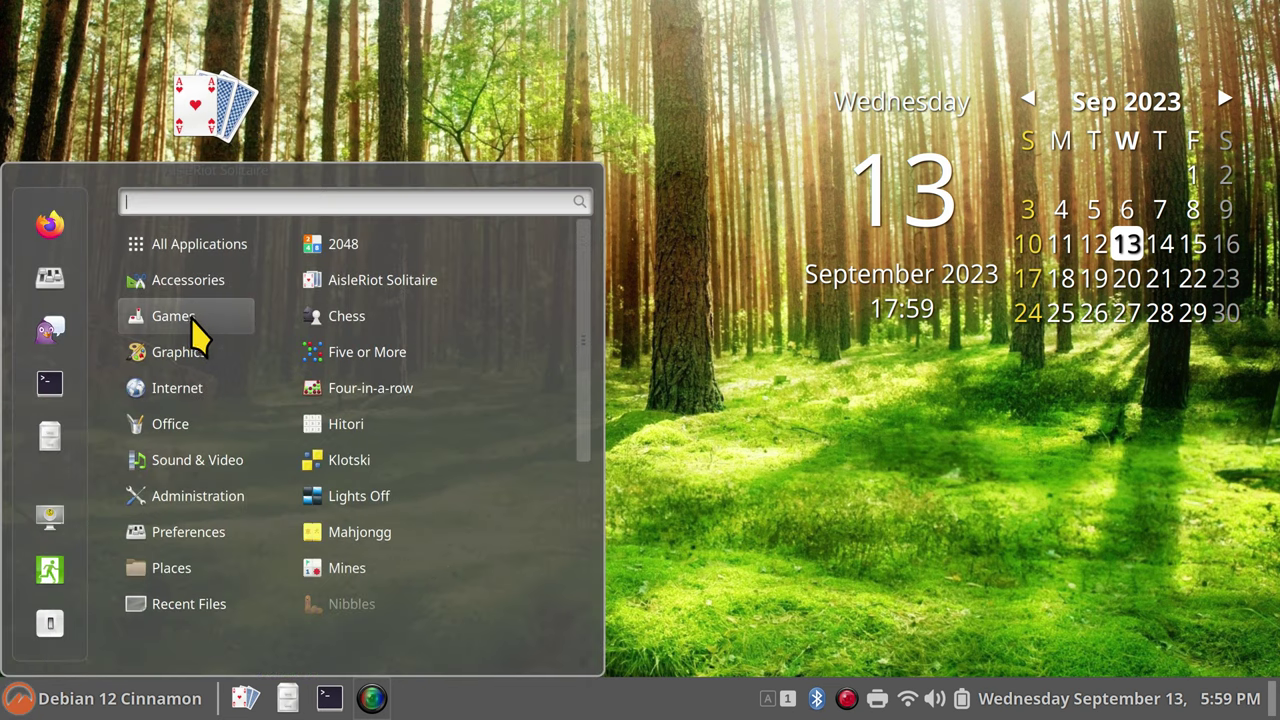
{"action": "right_click", "coordinate": [358, 280]}
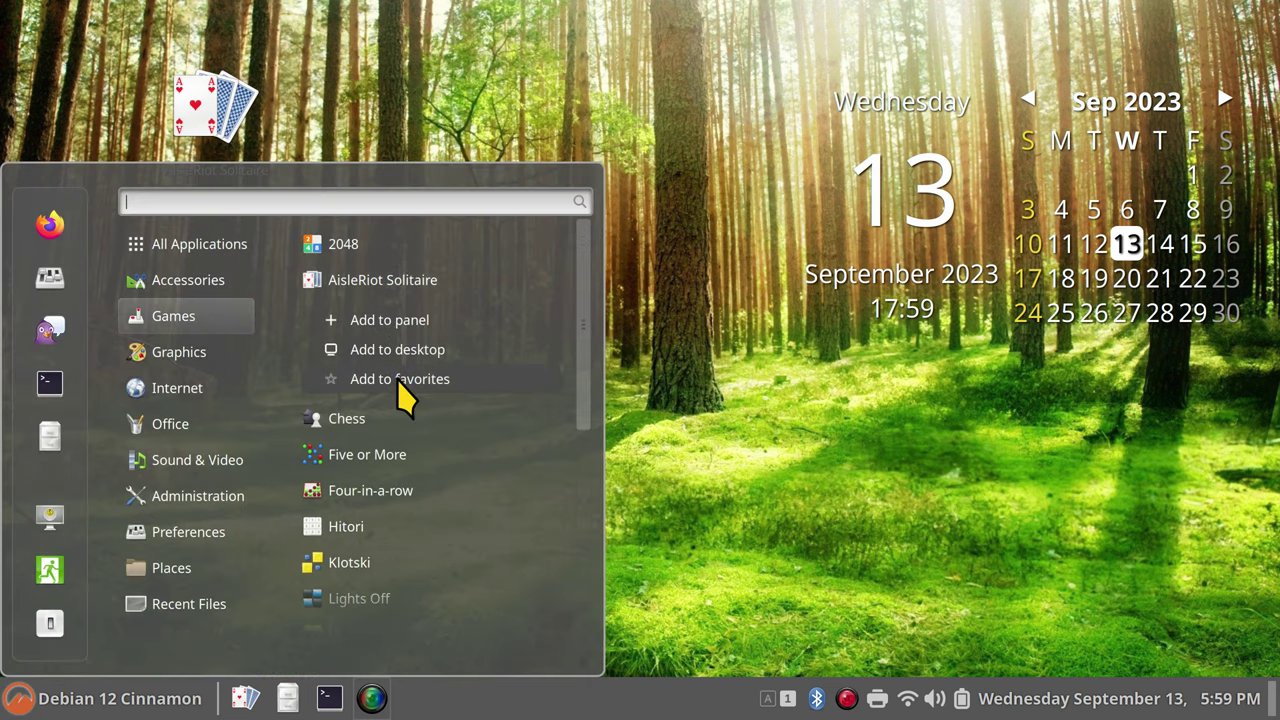
{"action": "left_click", "coordinate": [398, 381]}
Remove AisleRiot Solitaire from the favorites by pulling its icon out of the bar, and close the application menu.
{"action": "left_click", "coordinate": [14, 697]}
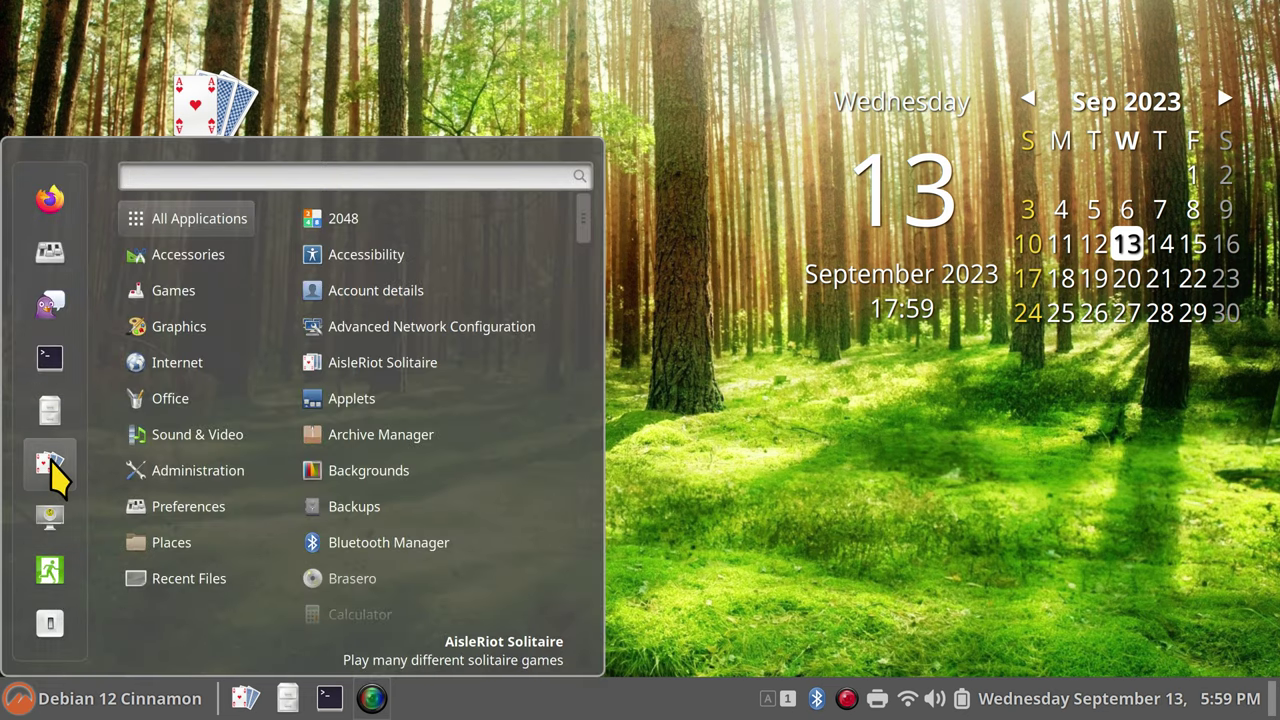
{"action": "left_click_drag", "start_coordinate": [55, 475], "coordinate": [214, 409]}
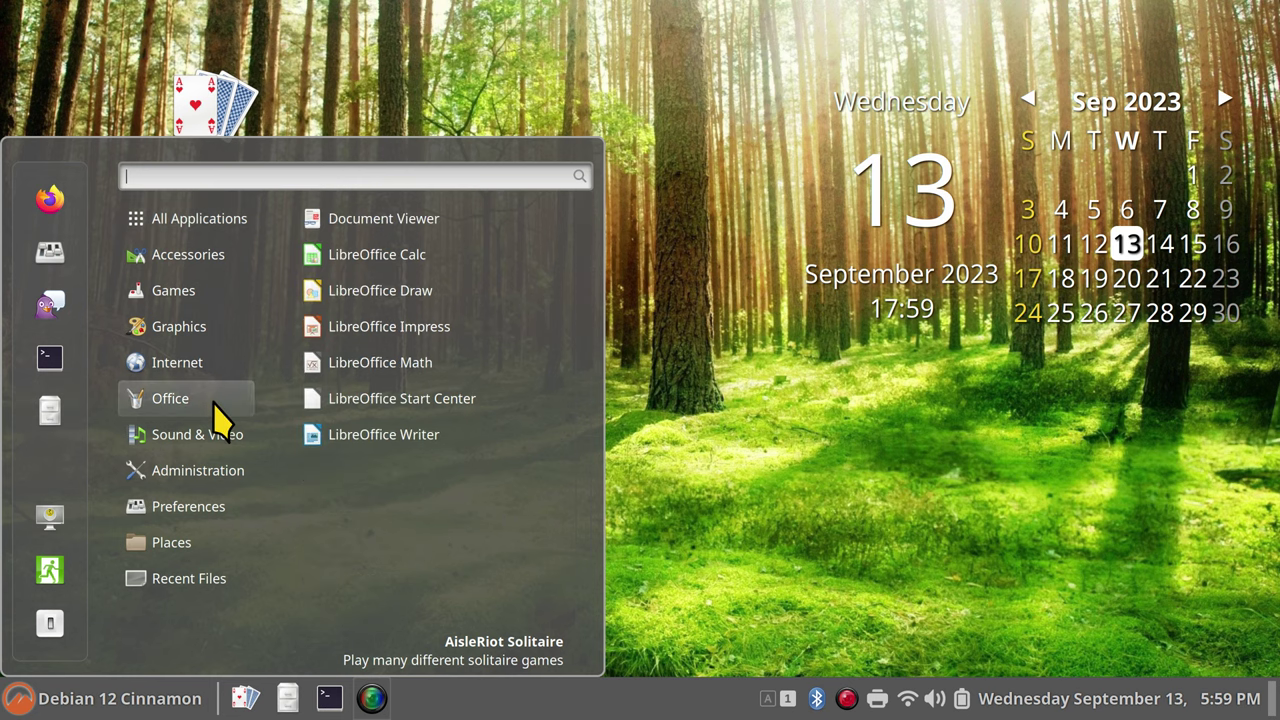
{"action": "left_click", "coordinate": [686, 423]}
Delete the AisleRiot Solitaire shortcut from the desktop and unpin its launcher from the panel.
{"action": "left_click_drag", "start_coordinate": [304, 60], "coordinate": [176, 200]}
{"action": "key", "text": "Delete"}
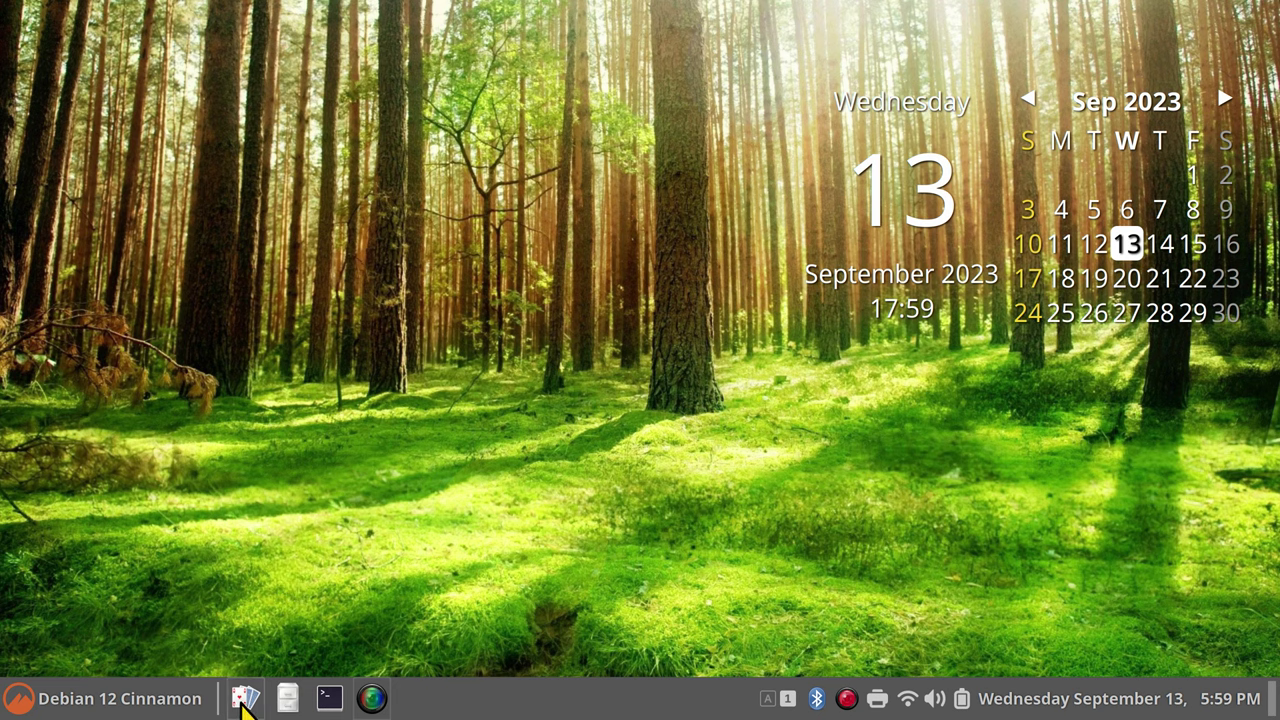
{"action": "right_click", "coordinate": [245, 705]}
{"action": "left_click", "coordinate": [251, 593]}
Carry AisleRiot Solitaire from the Games list into the favorites below System Settings, and onto the panel as the first launcher.
{"action": "left_click", "coordinate": [194, 697]}
{"action": "mouse_move", "coordinate": [189, 604]}
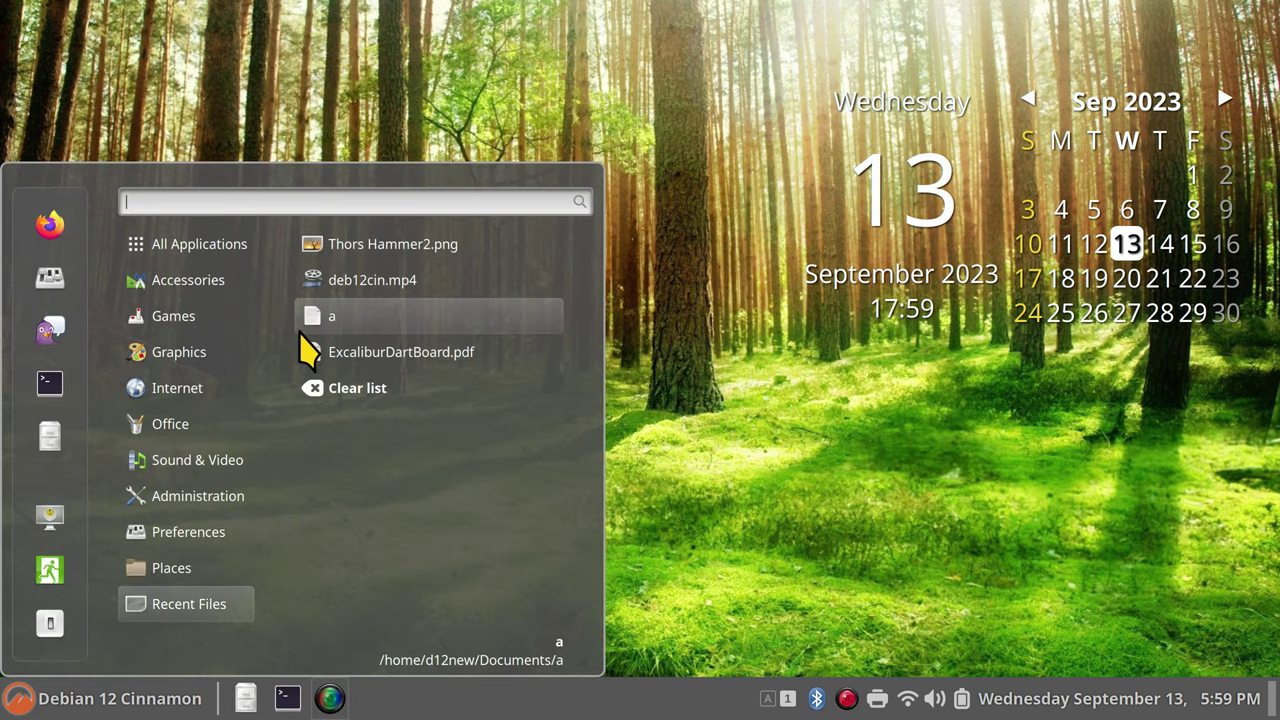
{"action": "mouse_move", "coordinate": [176, 325]}
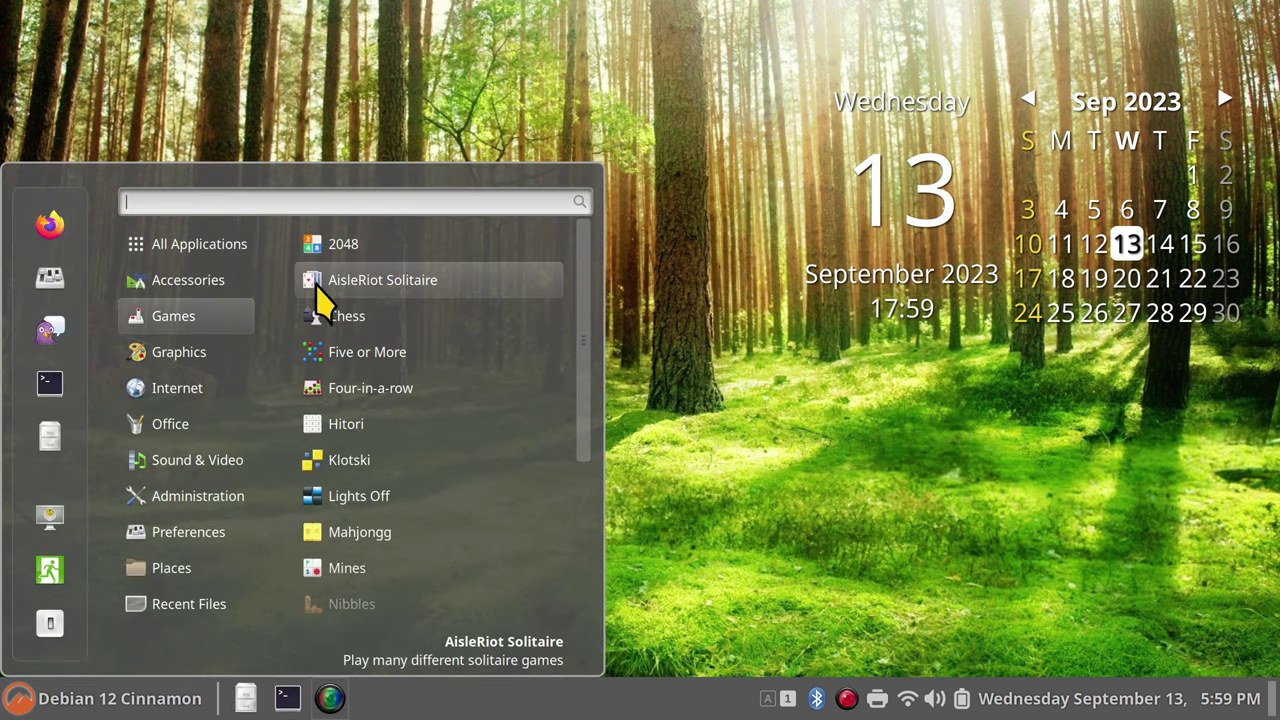
{"action": "left_click_drag", "start_coordinate": [75, 318], "coordinate": [60, 330]}
{"action": "left_click_drag", "start_coordinate": [50, 482], "coordinate": [282, 712]}
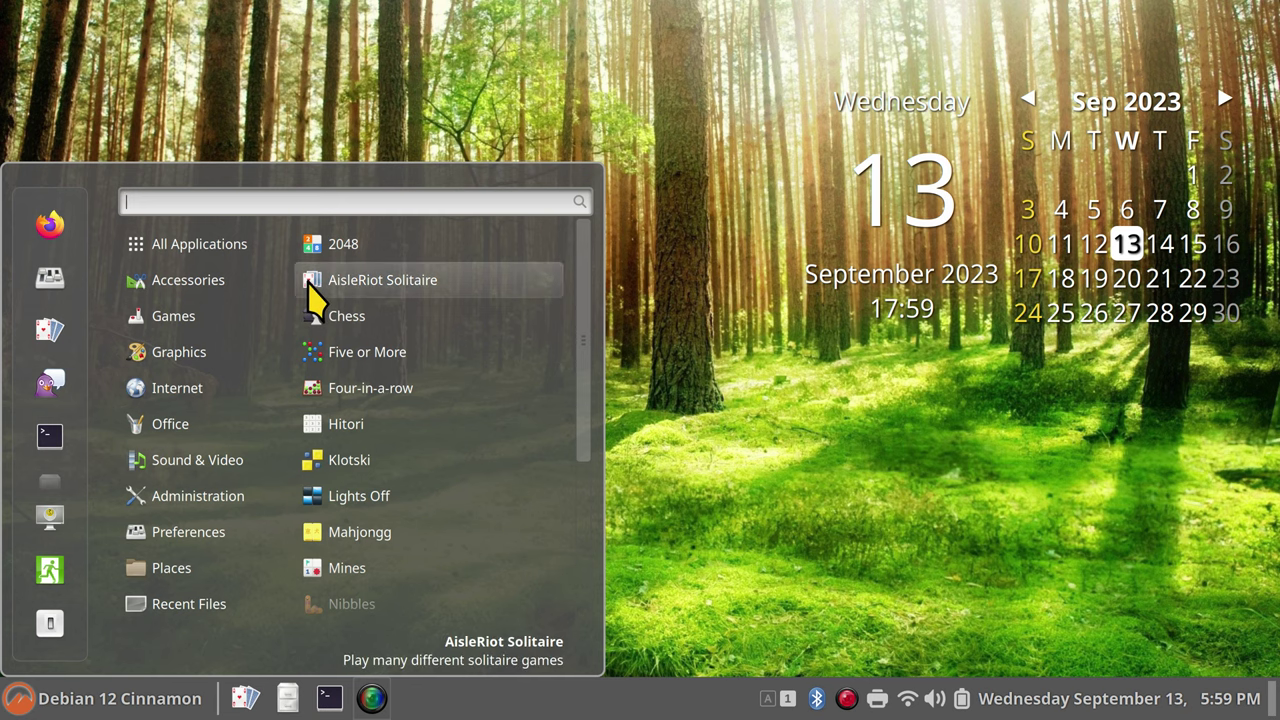
Try to pull AisleRiot Solitaire from the Games list directly onto the desktop, and close the application menu.
{"action": "left_click_drag", "start_coordinate": [312, 292], "coordinate": [680, 195]}
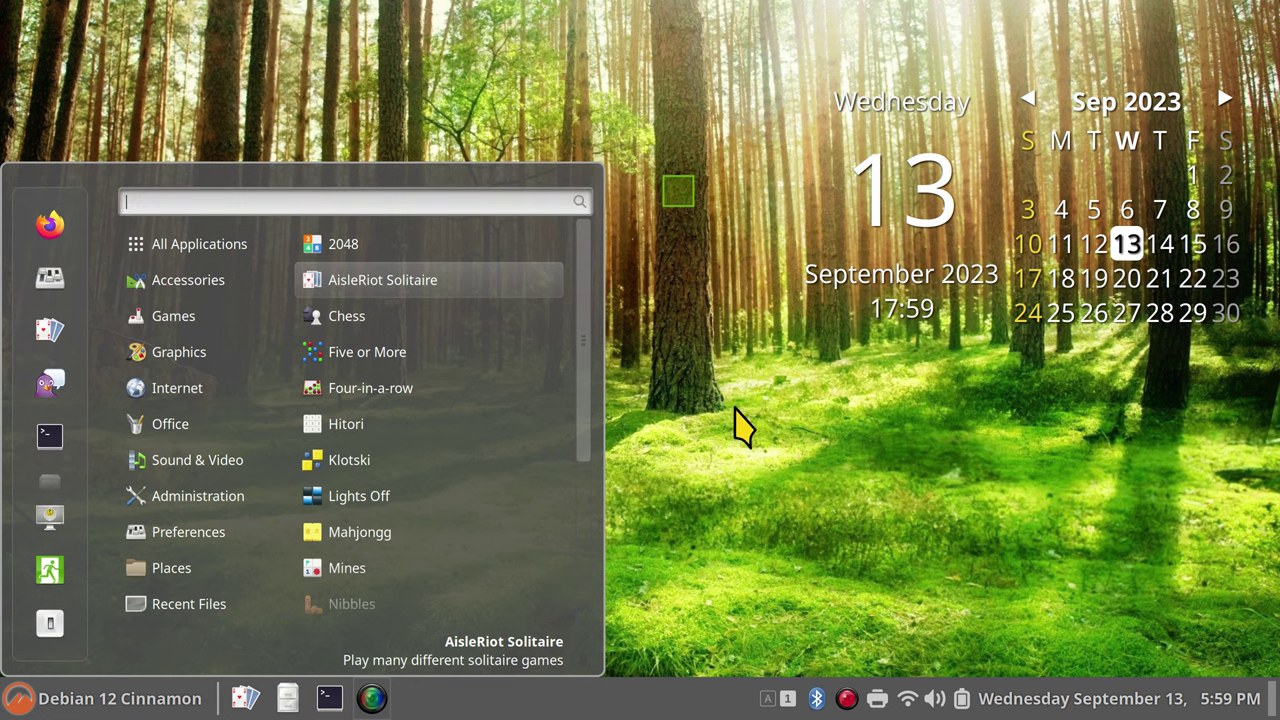
{"action": "left_click", "coordinate": [563, 92]}
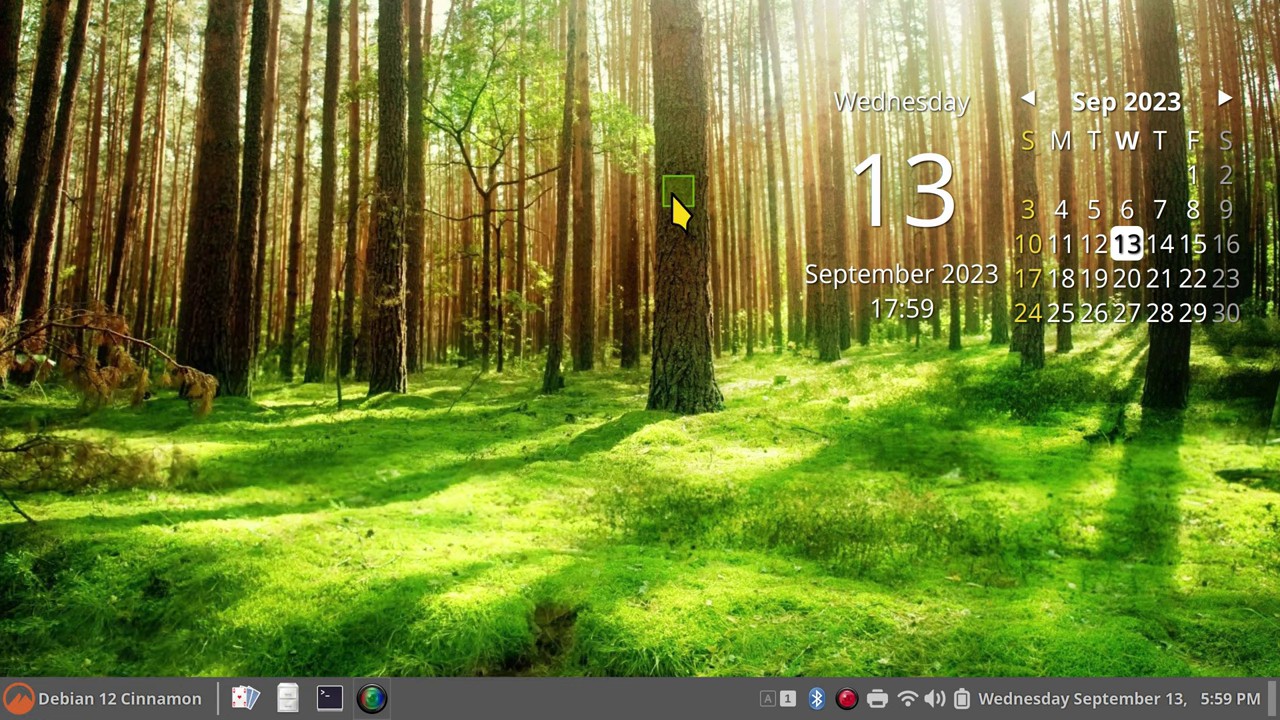
Open System Settings and move its window so the green square stands clear of the settings icons.
{"action": "right_click", "coordinate": [569, 703]}
{"action": "left_click", "coordinate": [587, 652]}
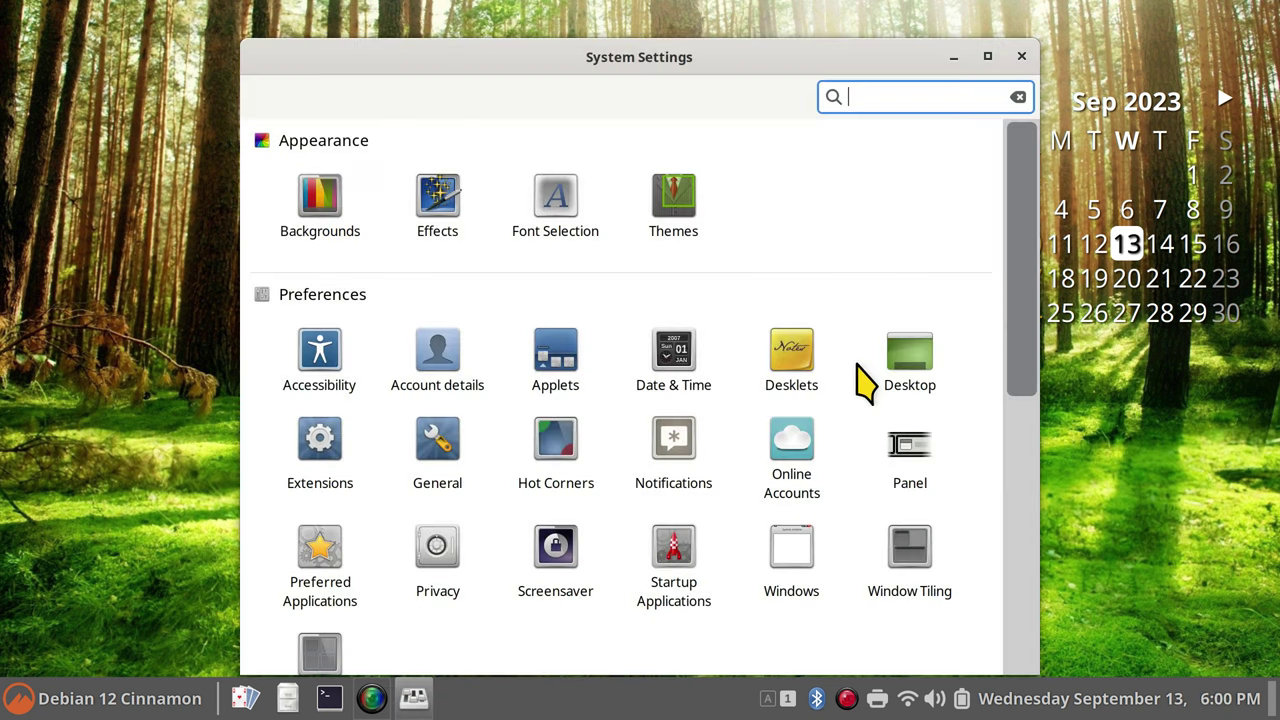
{"action": "left_click_drag", "start_coordinate": [706, 60], "coordinate": [583, 52]}
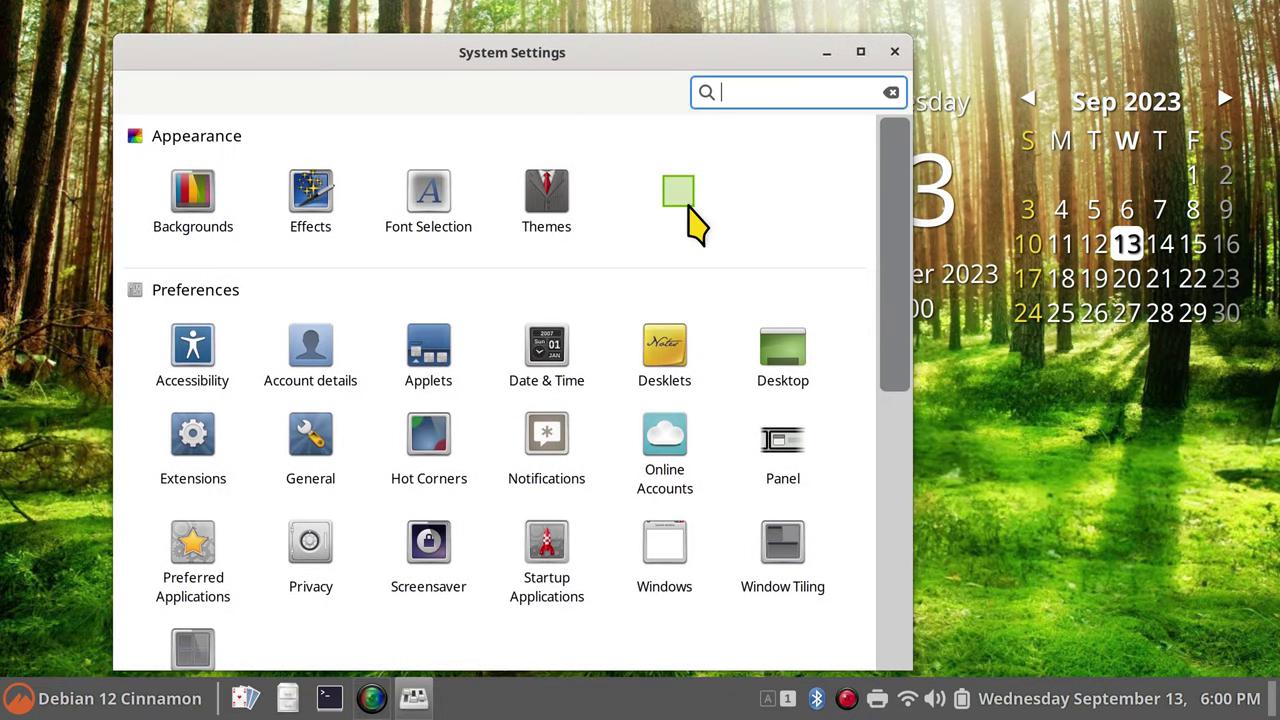
Restart Cinnamon with the panel's troubleshooting options and close the System Settings window.
{"action": "right_click", "coordinate": [632, 705]}
{"action": "left_click", "coordinate": [610, 615]}
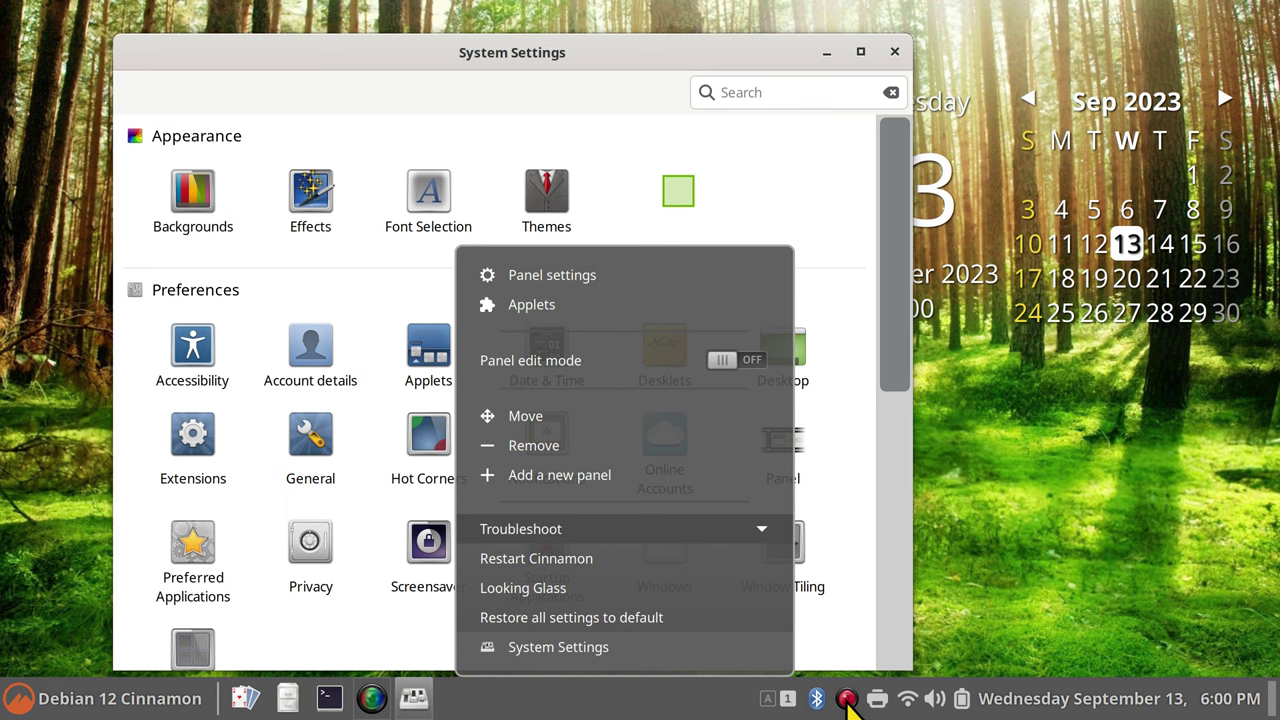
{"action": "left_click", "coordinate": [580, 565]}
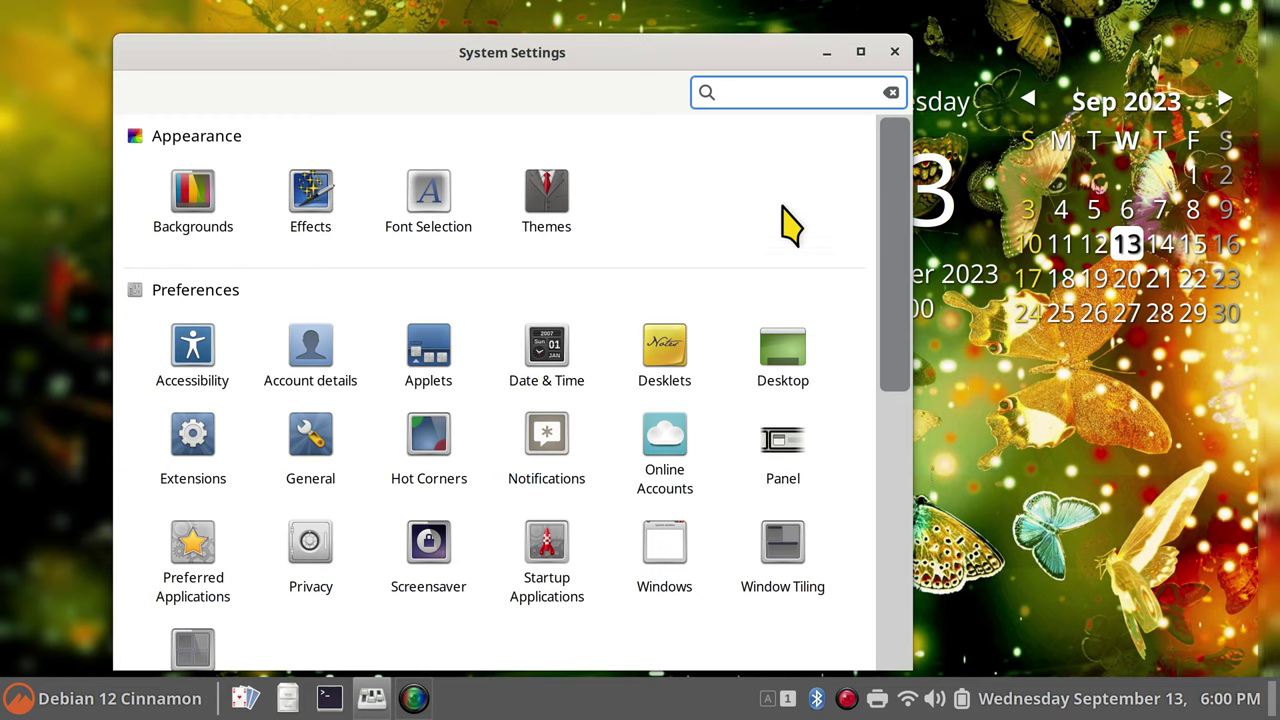
{"action": "left_click", "coordinate": [894, 52]}
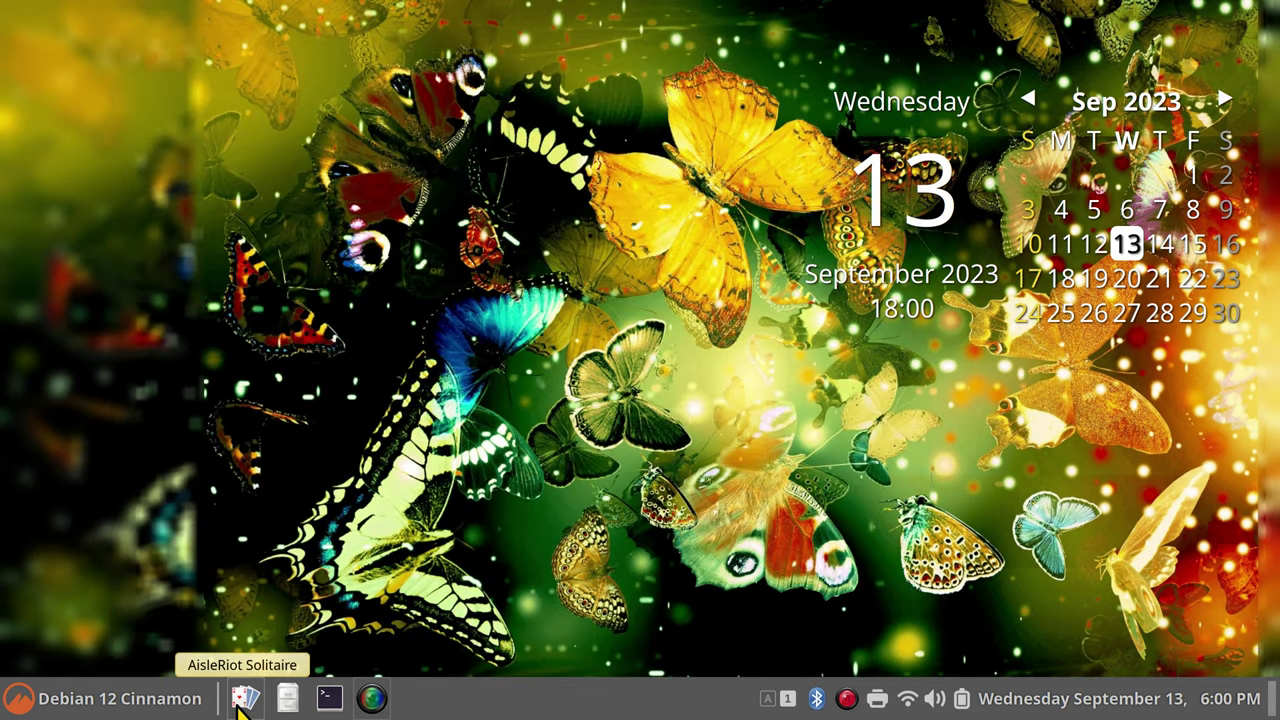
Unpin AisleRiot Solitaire from the panel and add its shortcut from the Games category to the desktop.
{"action": "right_click", "coordinate": [245, 695]}
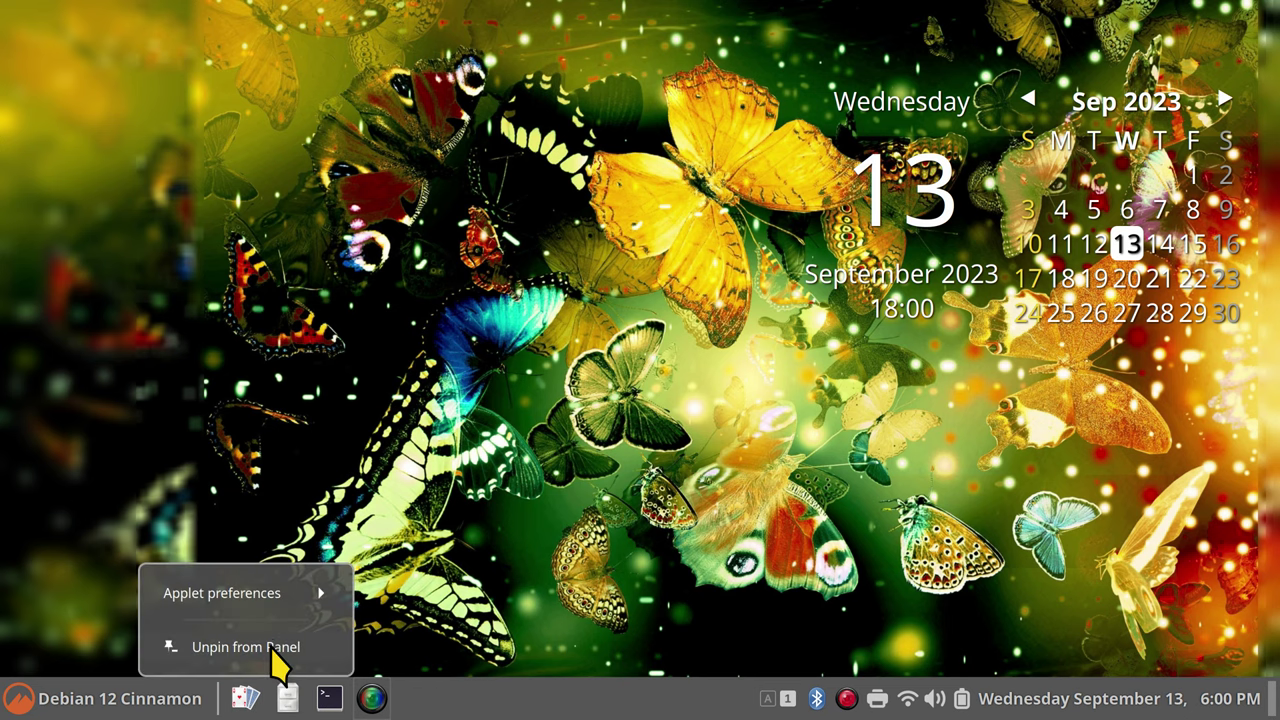
{"action": "left_click", "coordinate": [277, 655]}
{"action": "left_click", "coordinate": [40, 703]}
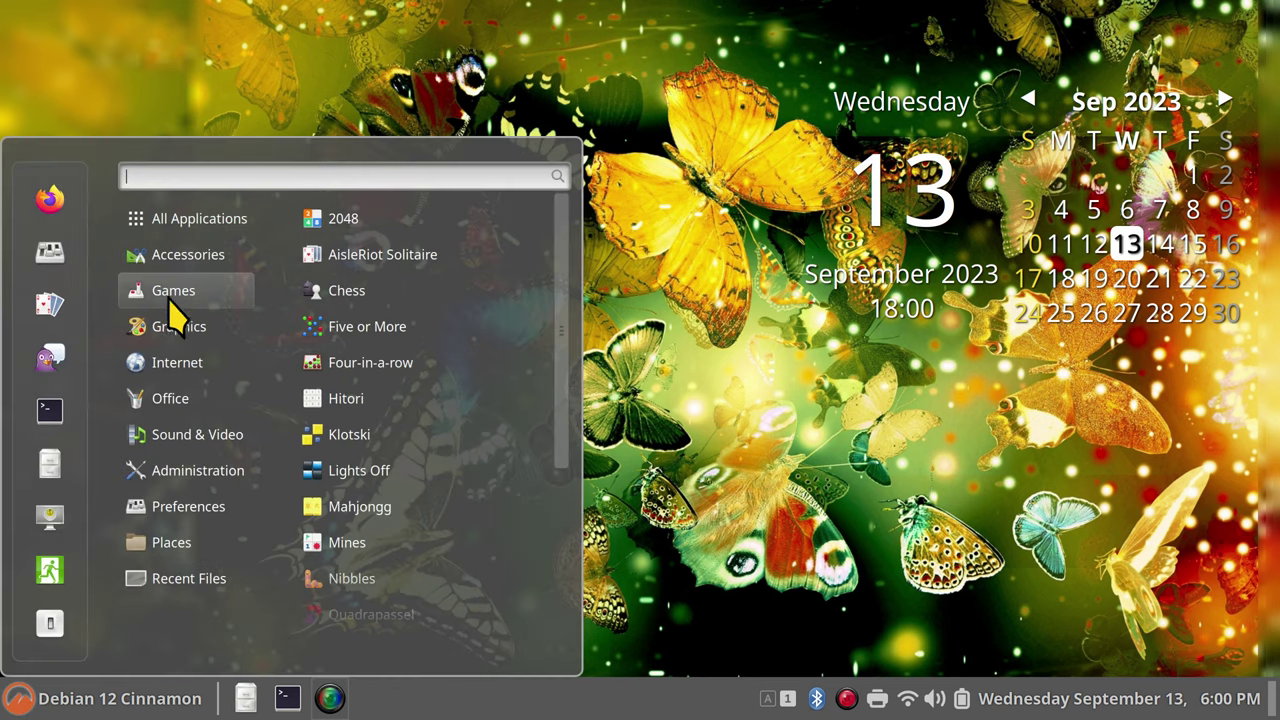
{"action": "right_click", "coordinate": [414, 252]}
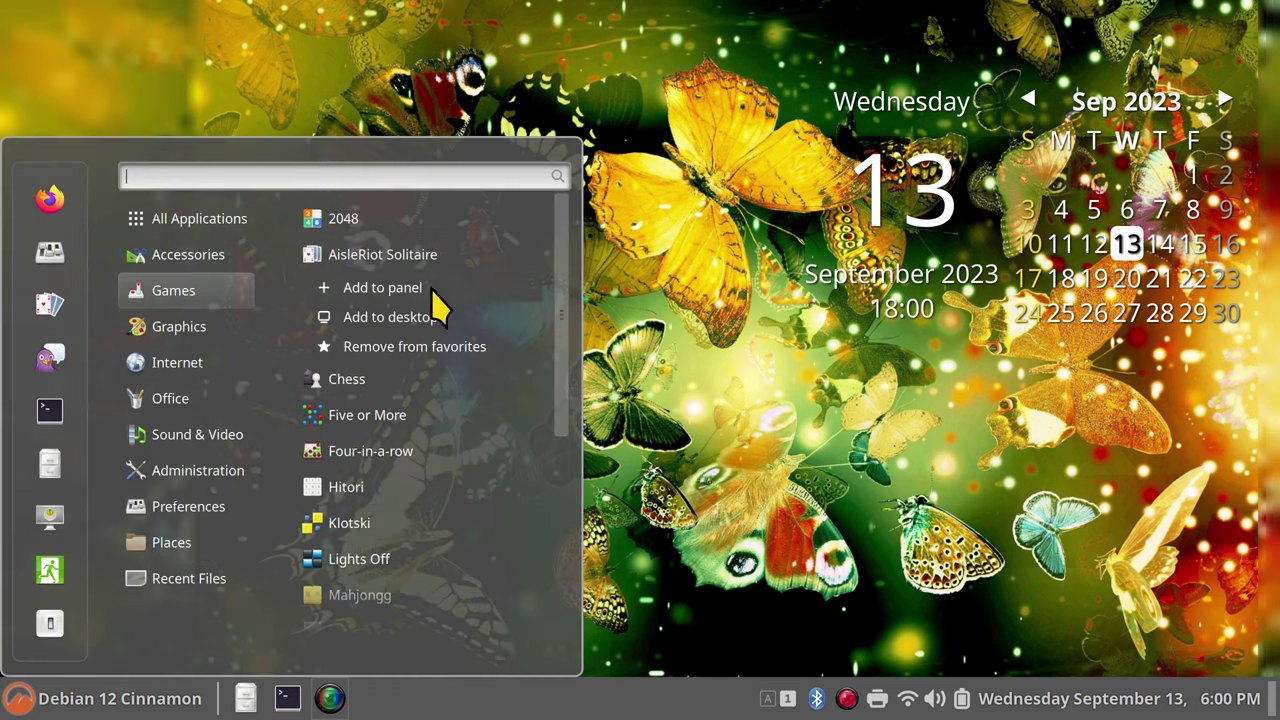
{"action": "left_click", "coordinate": [409, 323]}
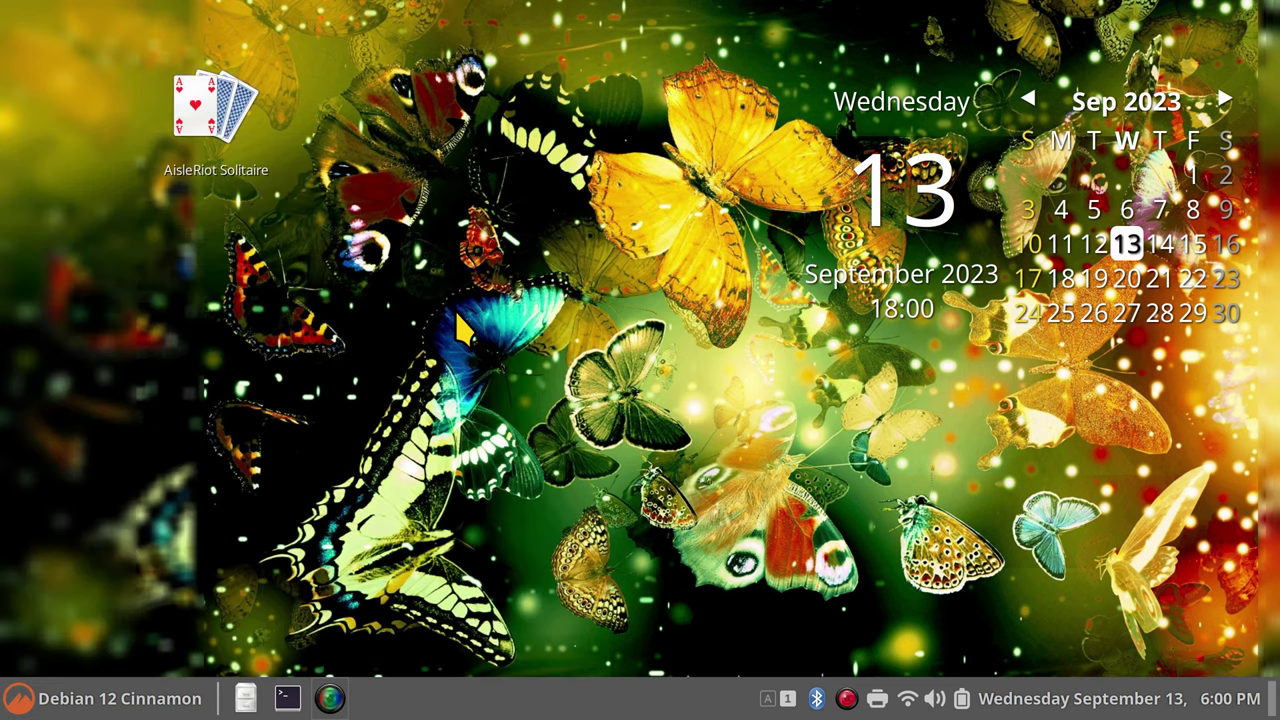
Open the desktop's layout customization, try the Small icon size, and set the icon size to Large.
{"action": "right_click", "coordinate": [545, 256]}
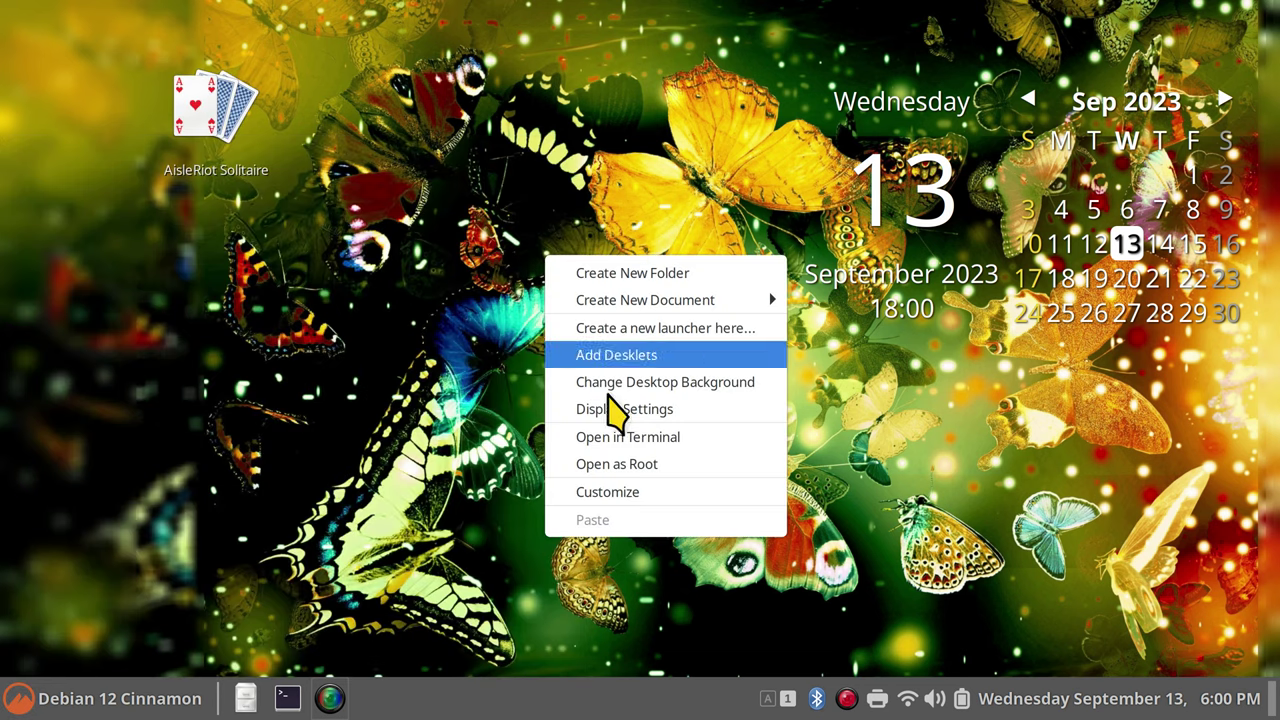
{"action": "left_click", "coordinate": [607, 492]}
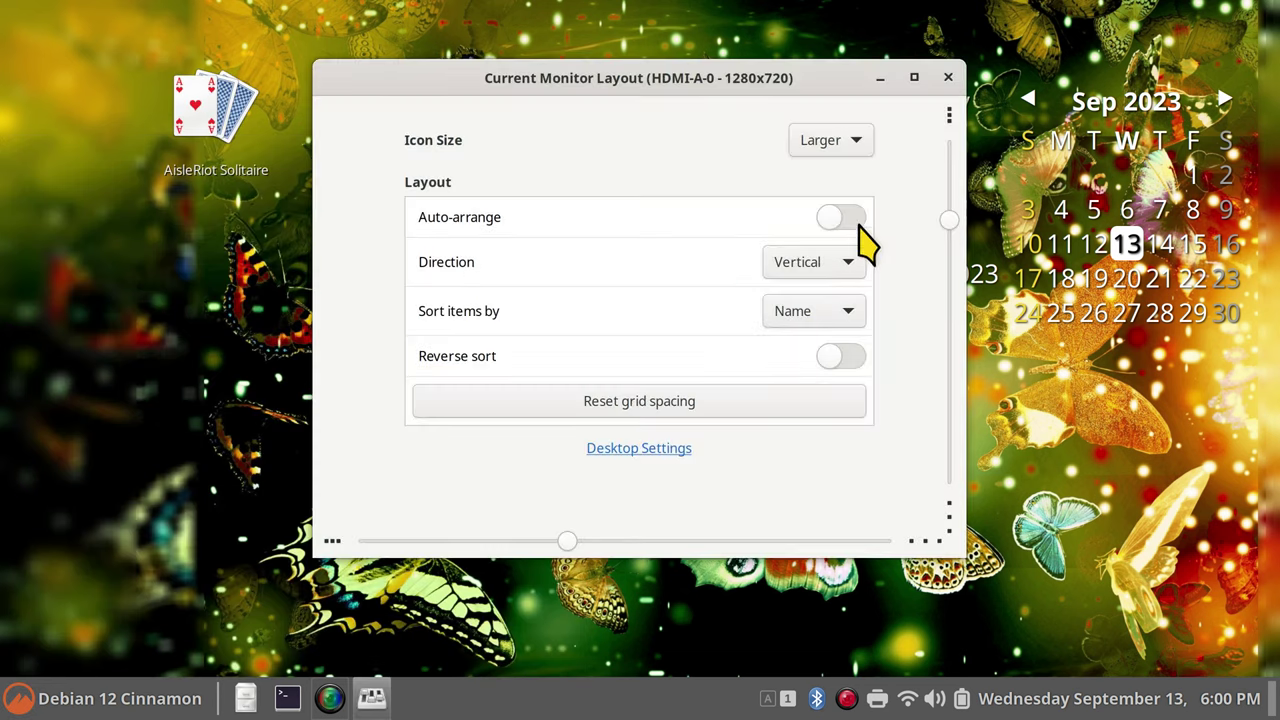
{"action": "left_click", "coordinate": [840, 141]}
{"action": "left_click", "coordinate": [843, 40]}
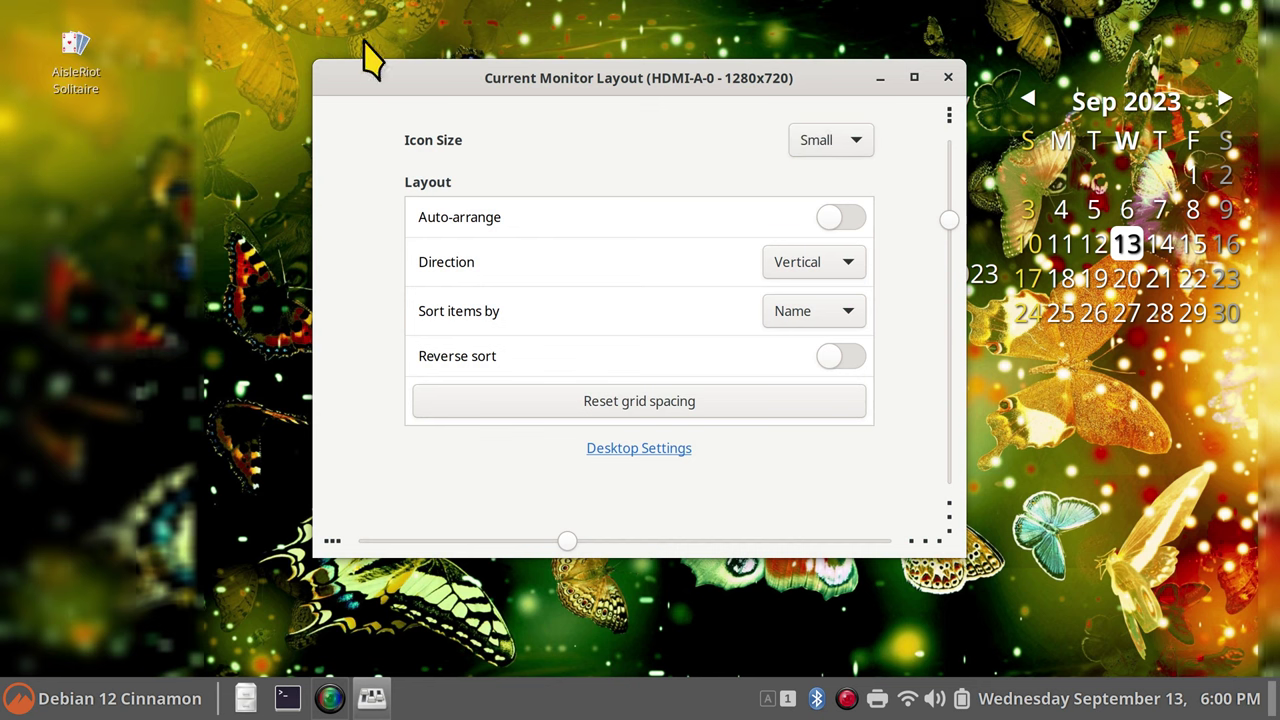
{"action": "left_click", "coordinate": [851, 143]}
{"action": "left_click", "coordinate": [851, 206]}
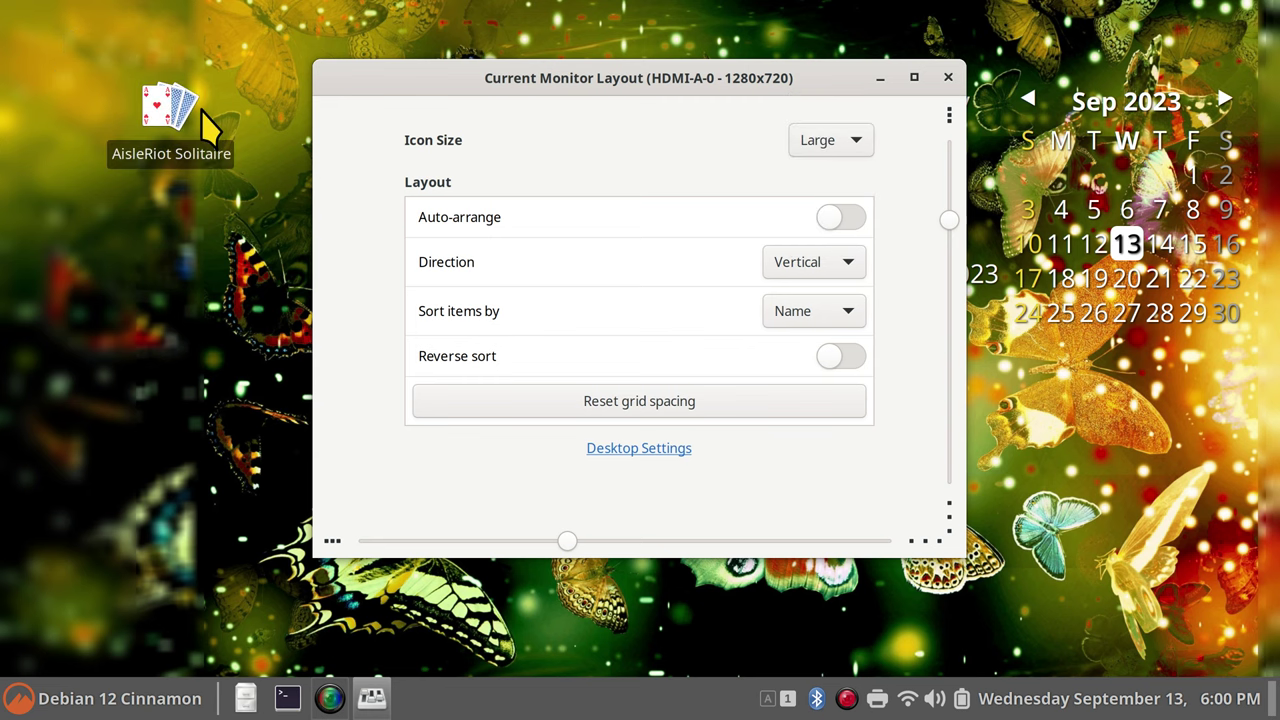
Close the desktop layout window and delete the AisleRiot Solitaire shortcut from the desktop.
{"action": "left_click", "coordinate": [948, 78]}
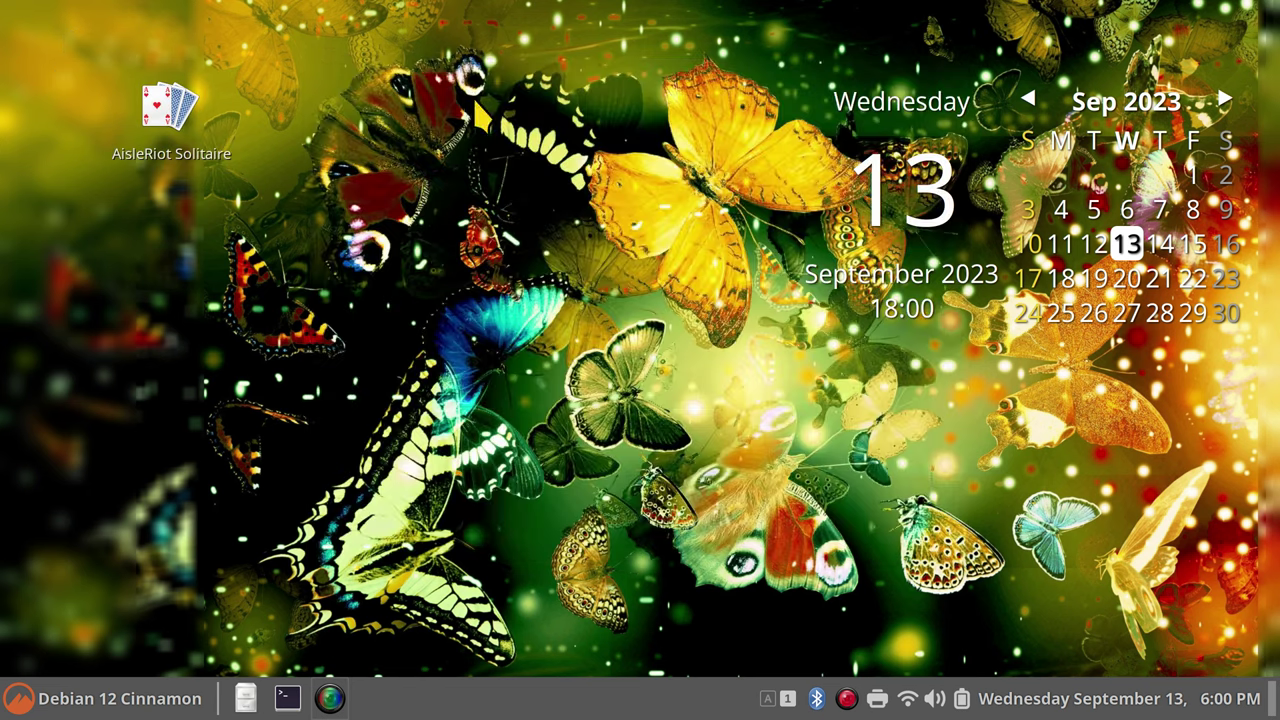
{"action": "left_click_drag", "start_coordinate": [240, 75], "coordinate": [109, 223]}
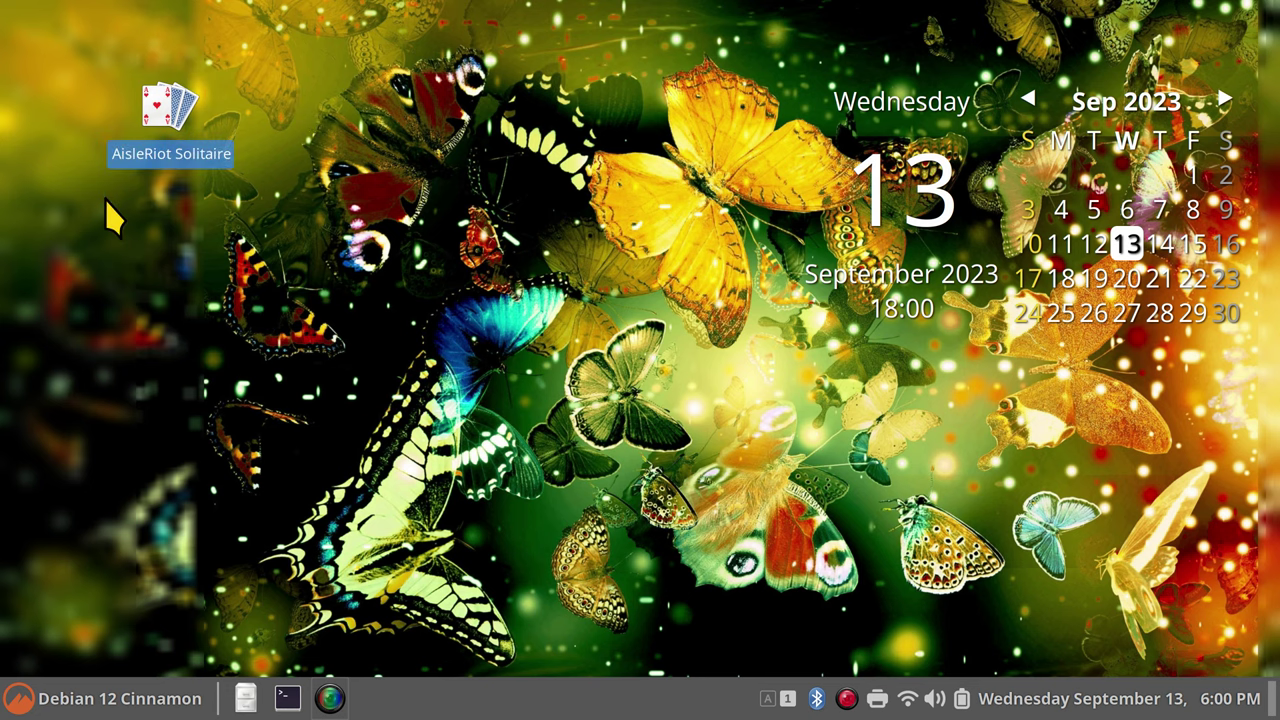
{"action": "key", "text": "Delete"}
Pin AisleRiot Solitaire and Chess from the Games category to the panel, and check the Solitaire launcher's unpin option.
{"action": "left_click", "coordinate": [18, 698]}
{"action": "mouse_move", "coordinate": [205, 297]}
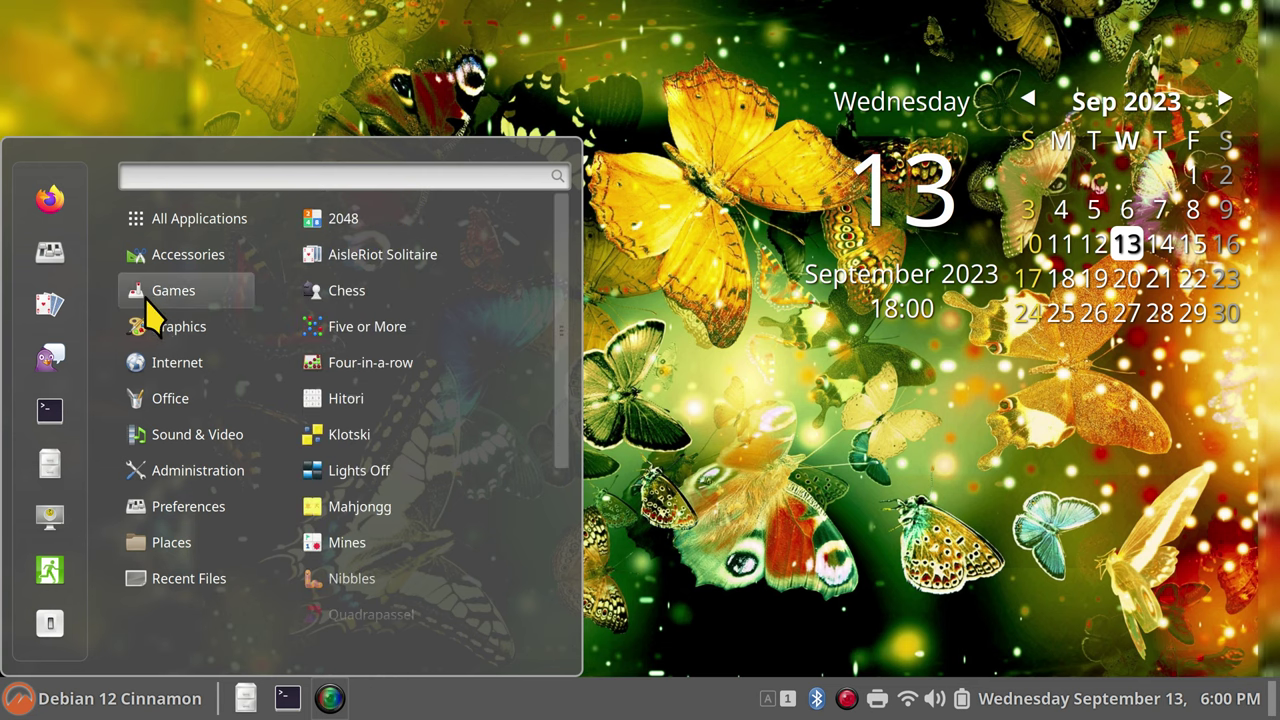
{"action": "left_click_drag", "start_coordinate": [318, 266], "coordinate": [322, 697]}
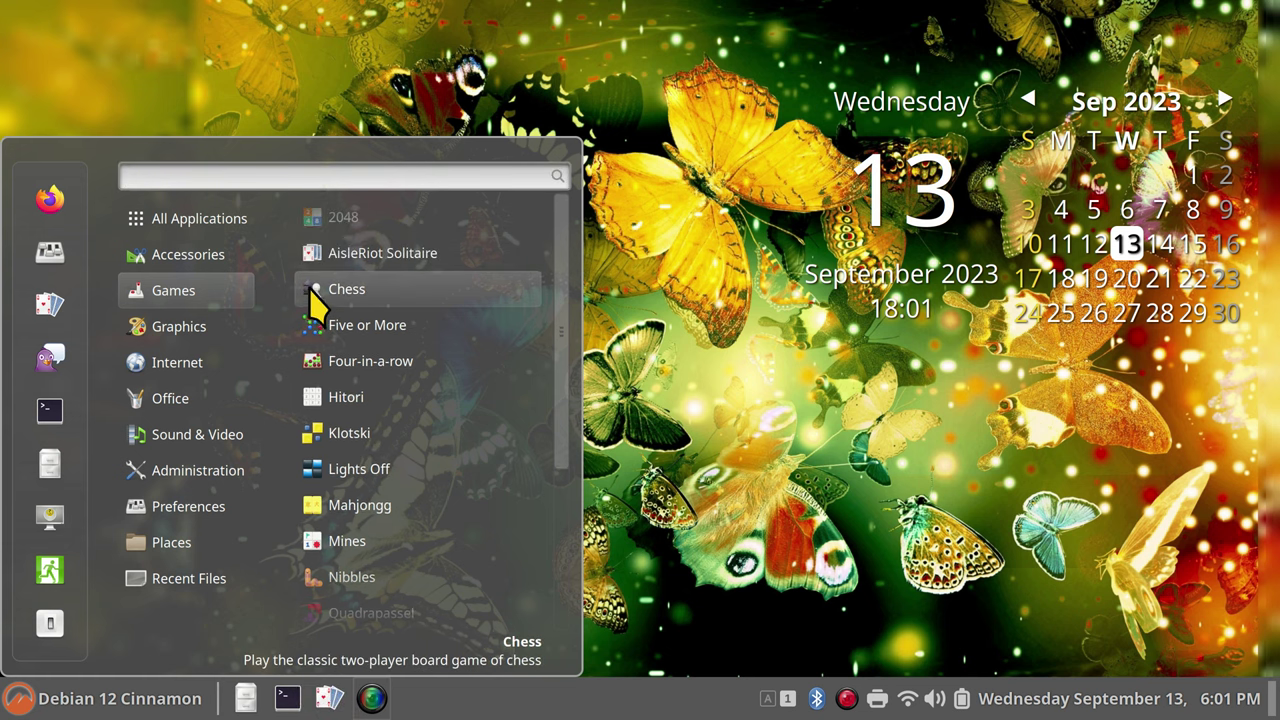
{"action": "left_click_drag", "start_coordinate": [314, 271], "coordinate": [328, 697]}
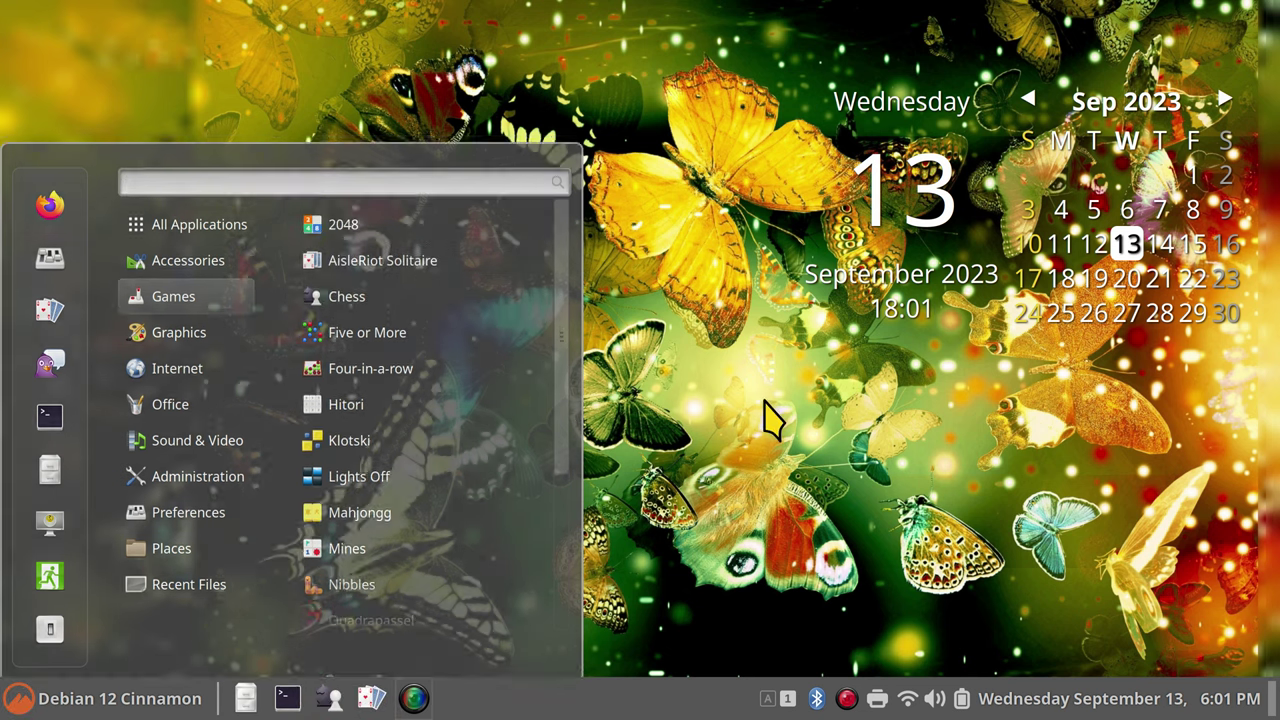
{"action": "left_click", "coordinate": [766, 423]}
{"action": "right_click", "coordinate": [371, 700]}
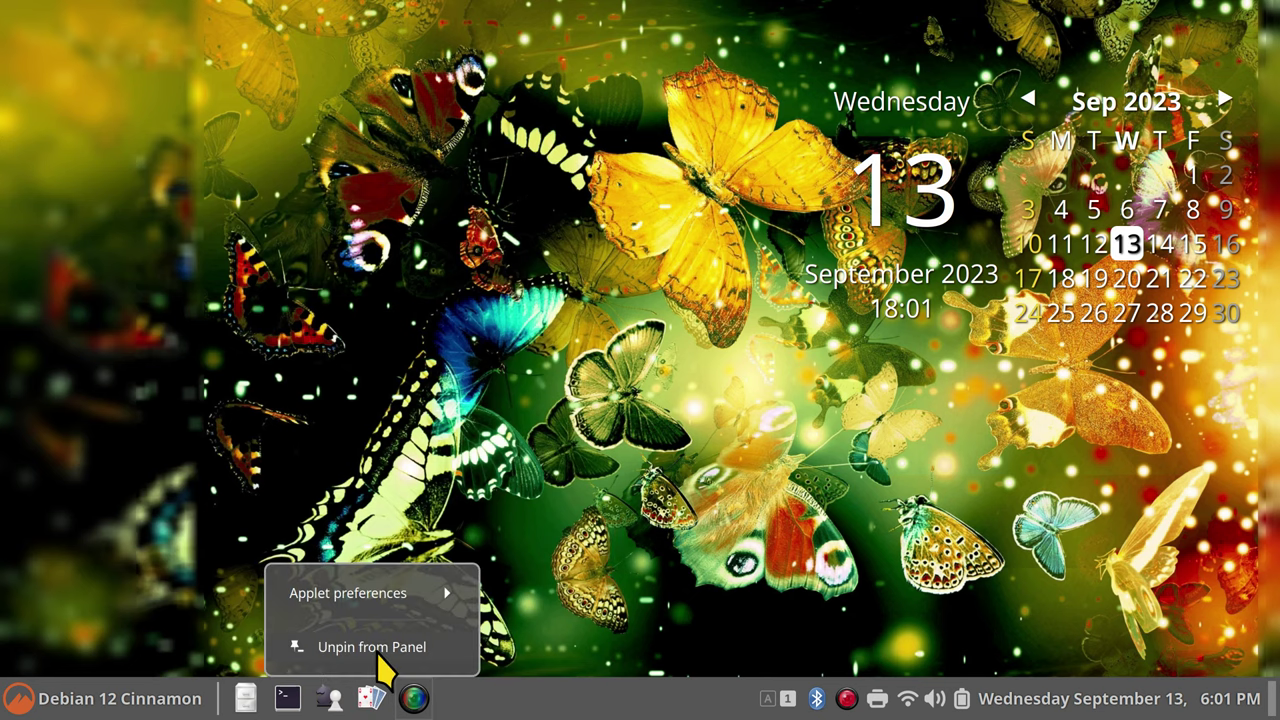
{"action": "left_click", "coordinate": [553, 556]}
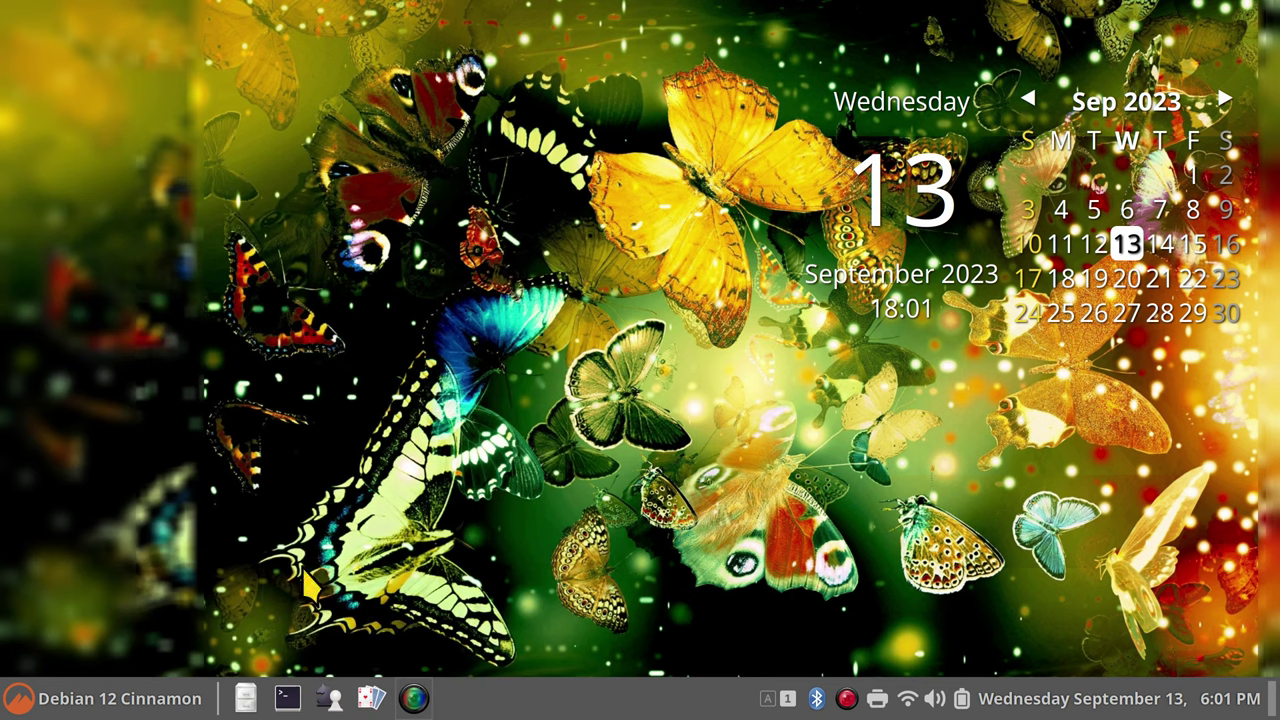
Open System Settings from the menu favorites, shift its window aside, and look at the Backgrounds and Effects pages.
{"action": "left_click", "coordinate": [18, 698]}
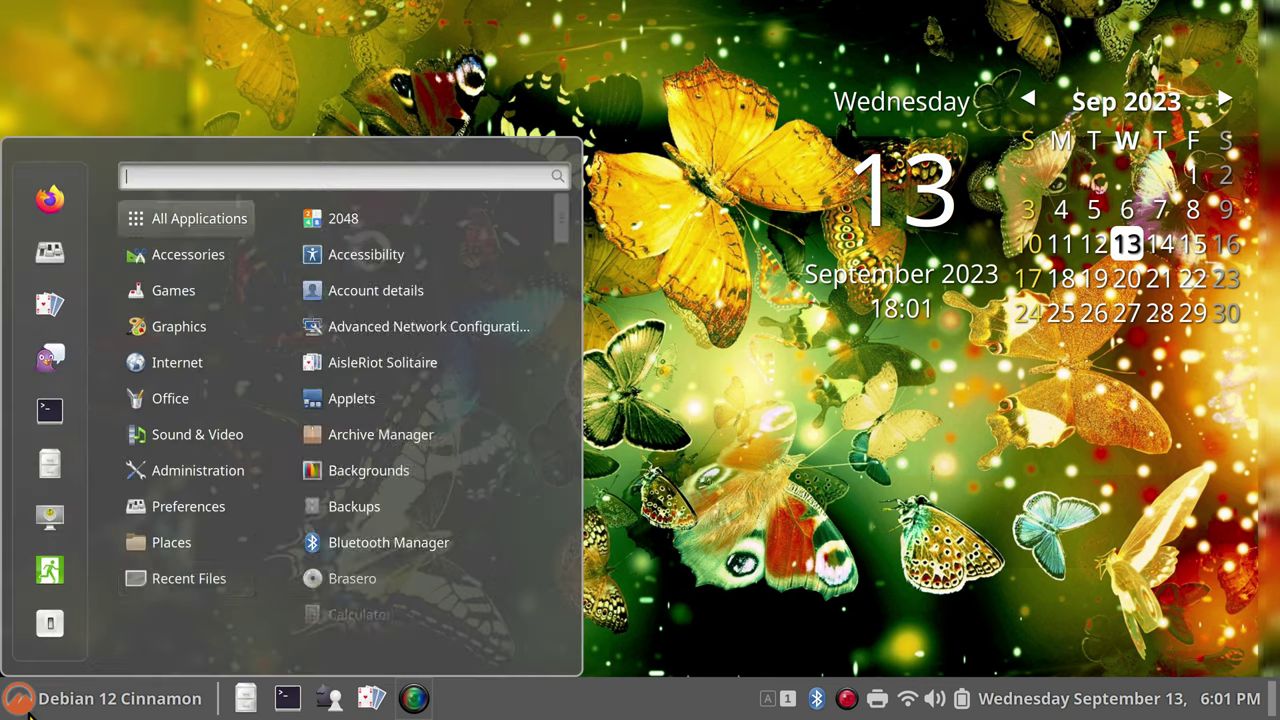
{"action": "left_click", "coordinate": [52, 256]}
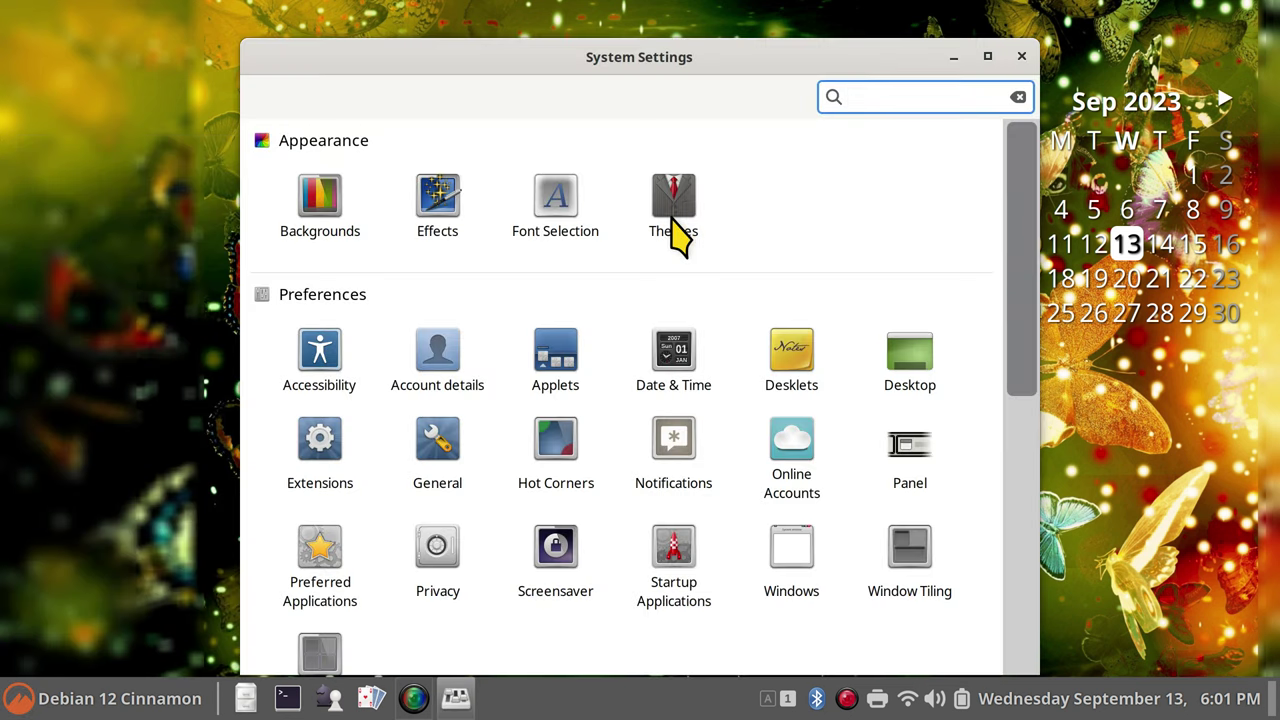
{"action": "left_click_drag", "start_coordinate": [620, 60], "coordinate": [518, 60]}
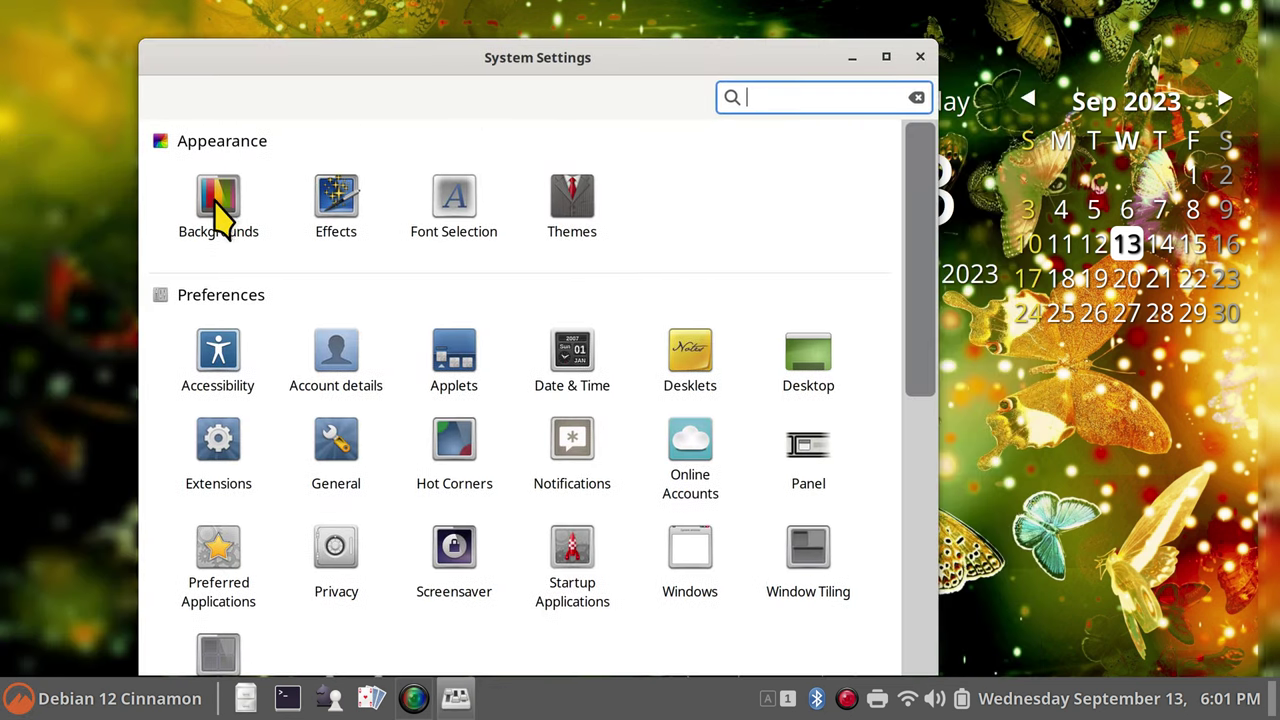
{"action": "left_click", "coordinate": [218, 205]}
{"action": "left_click", "coordinate": [162, 98]}
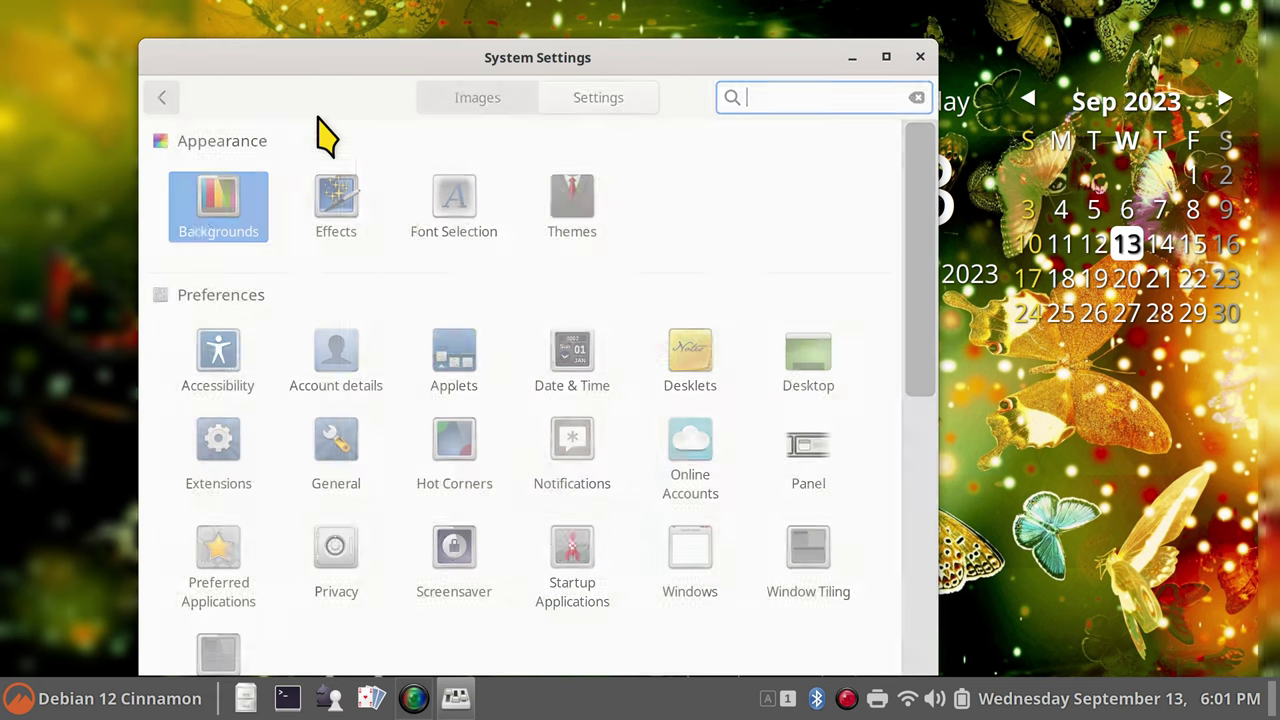
{"action": "left_click", "coordinate": [341, 203]}
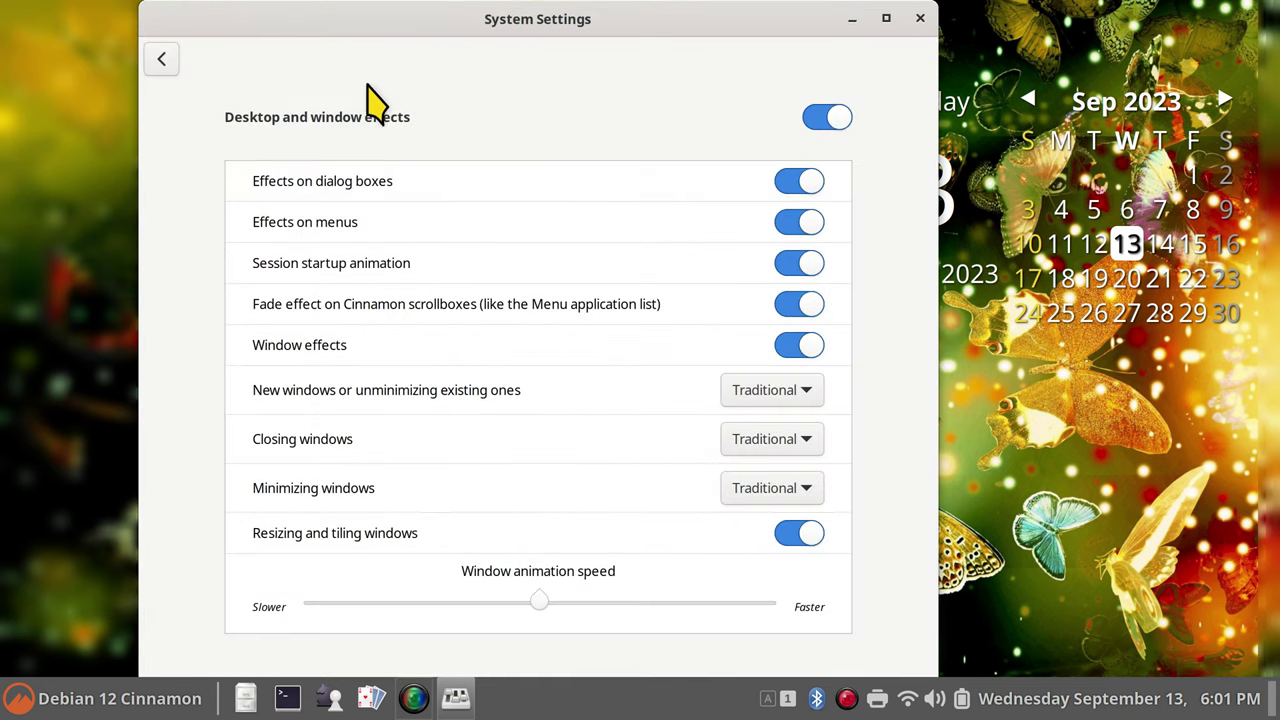
{"action": "left_click", "coordinate": [162, 59]}
Look at the Font Selection page and the font choices for the default font, leaving without a change.
{"action": "left_click", "coordinate": [508, 170]}
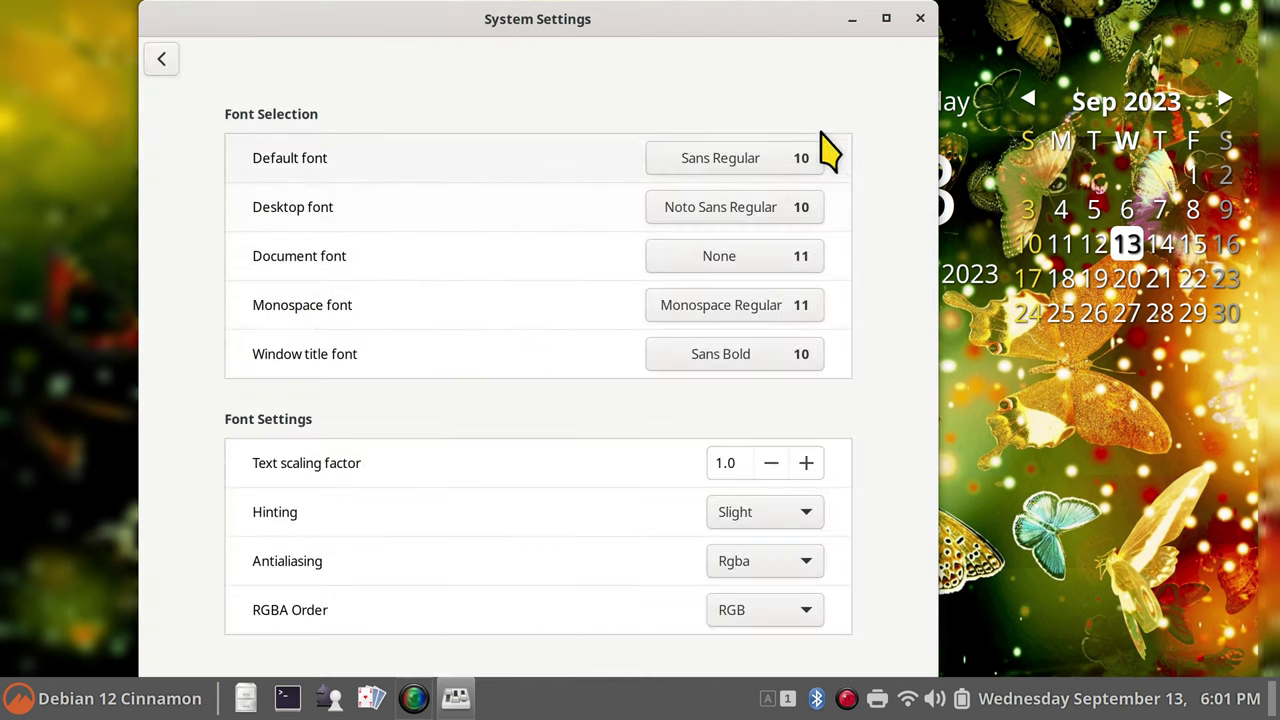
{"action": "left_click", "coordinate": [803, 160]}
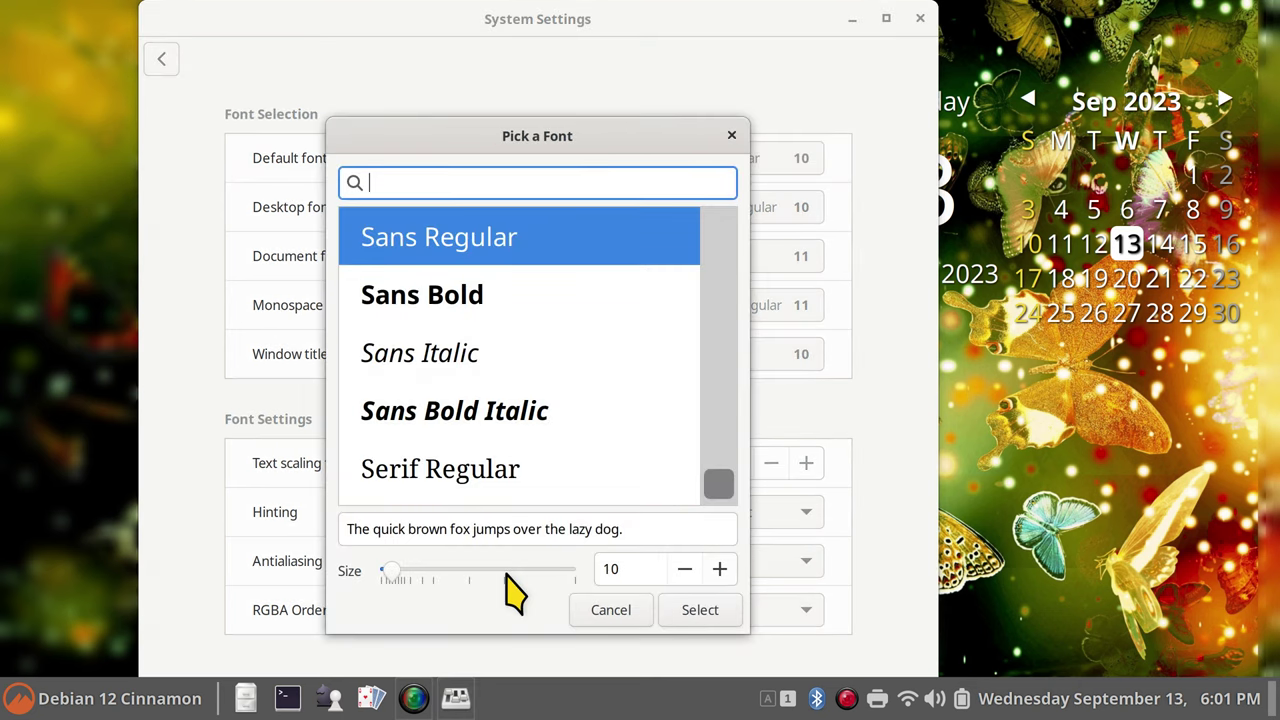
{"action": "left_click", "coordinate": [612, 610]}
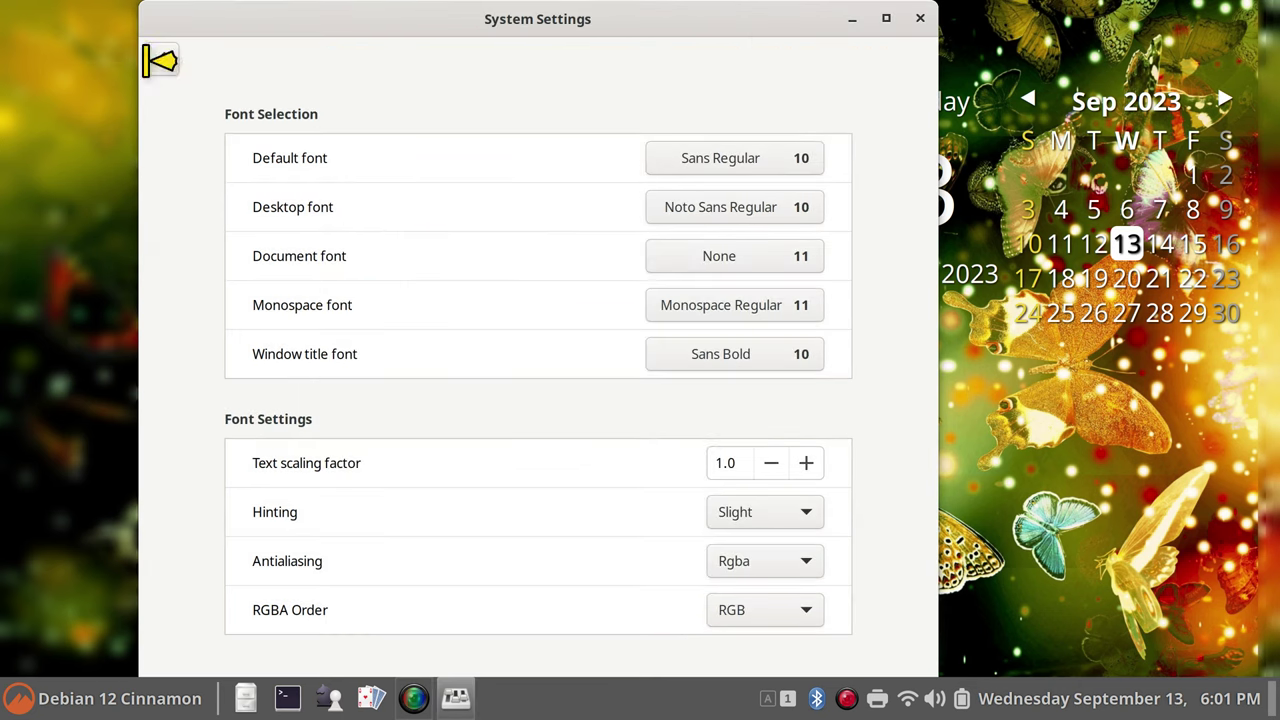
{"action": "left_click", "coordinate": [160, 58]}
Open the Themes page and look through the available Applications, Icons and Desktop themes.
{"action": "left_click", "coordinate": [550, 165]}
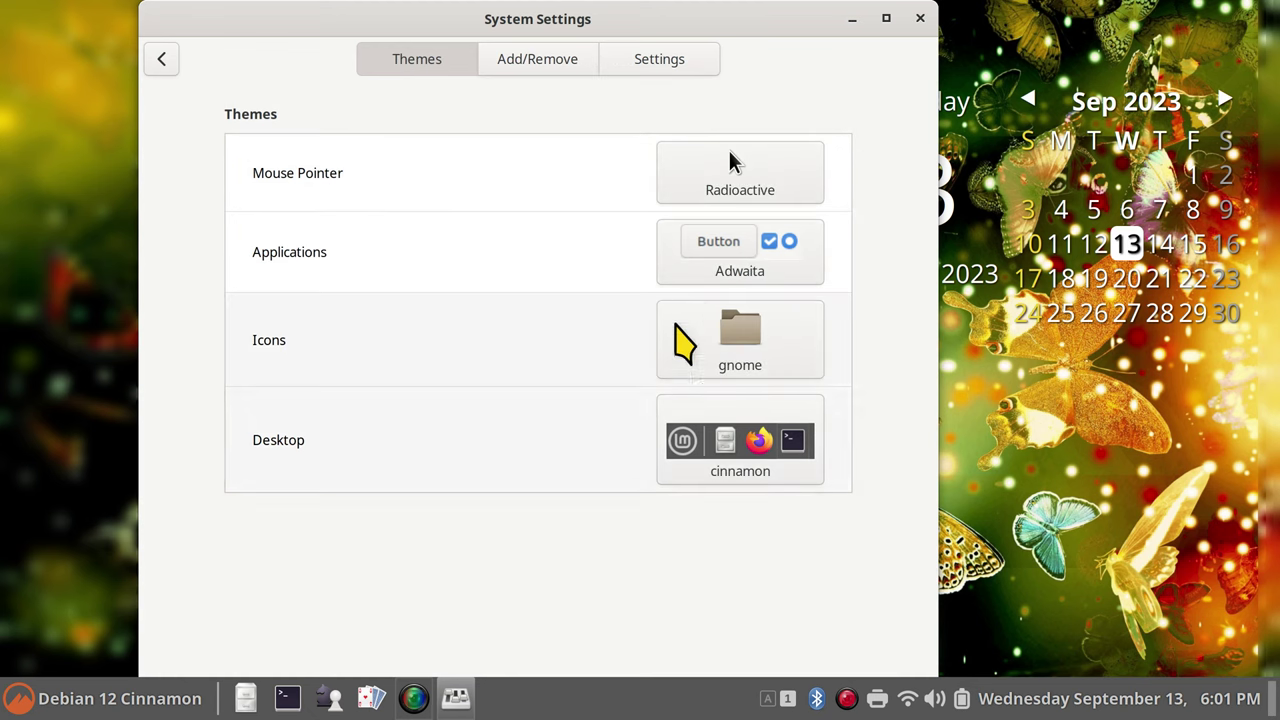
{"action": "left_click", "coordinate": [730, 245]}
{"action": "left_click", "coordinate": [694, 343]}
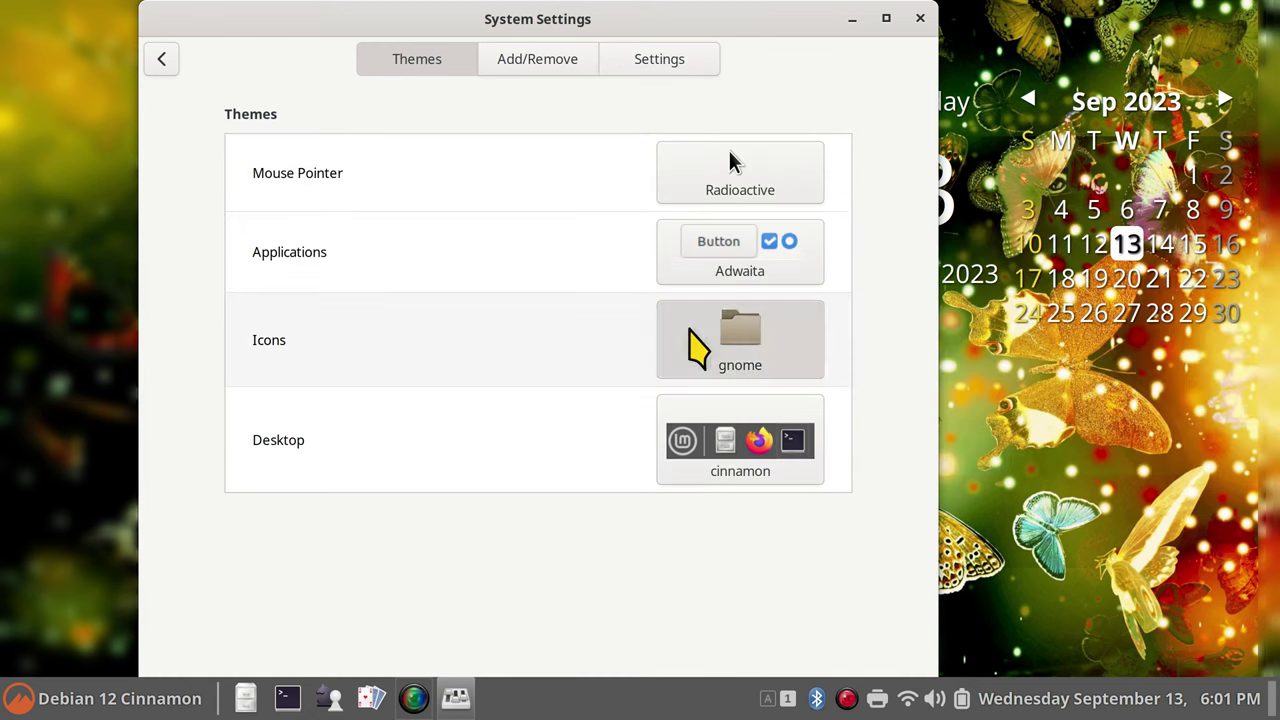
{"action": "left_click", "coordinate": [694, 343]}
{"action": "left_click", "coordinate": [686, 451]}
{"action": "left_click", "coordinate": [686, 451]}
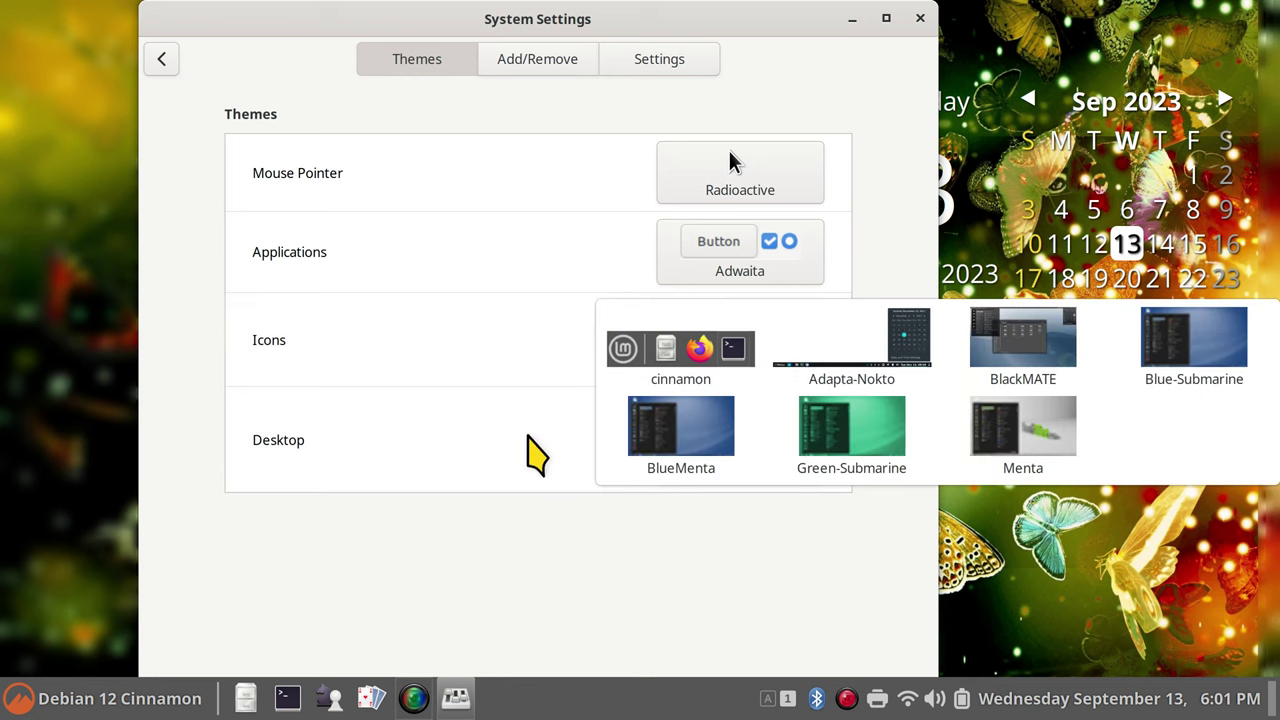
{"action": "left_click", "coordinate": [556, 452]}
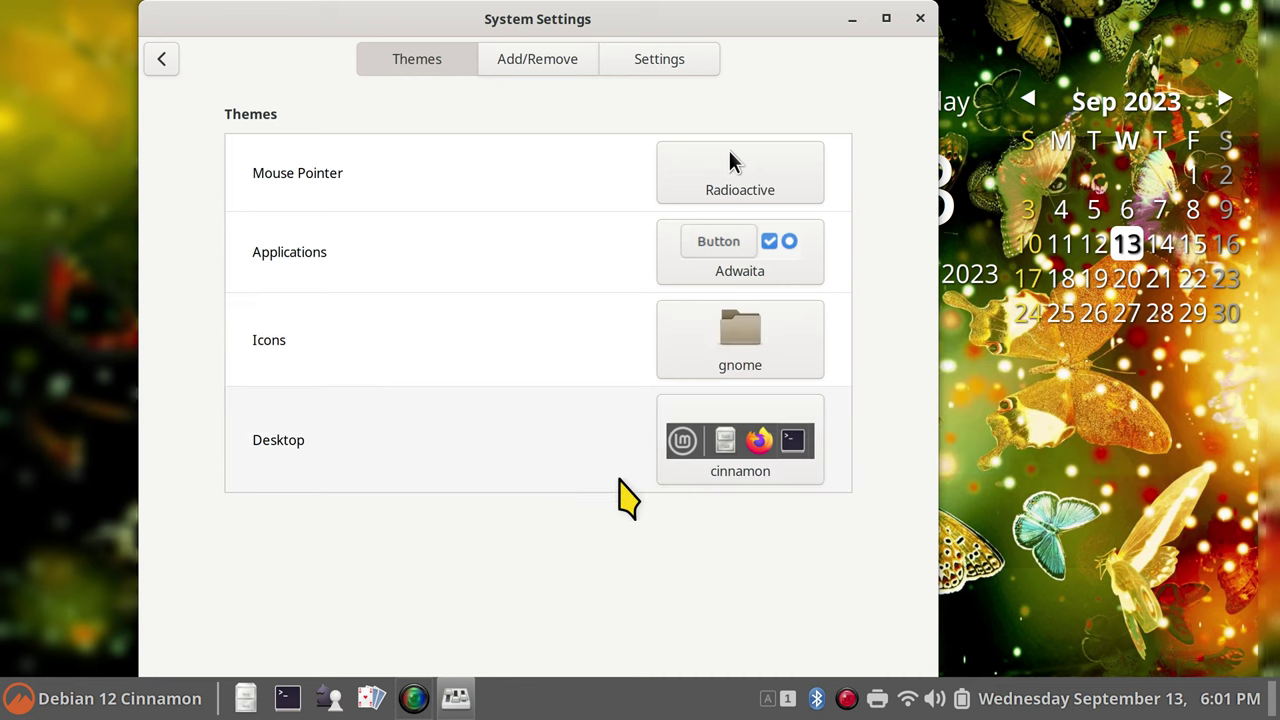
{"action": "left_click", "coordinate": [60, 702]}
{"action": "type", "text": "sc"}
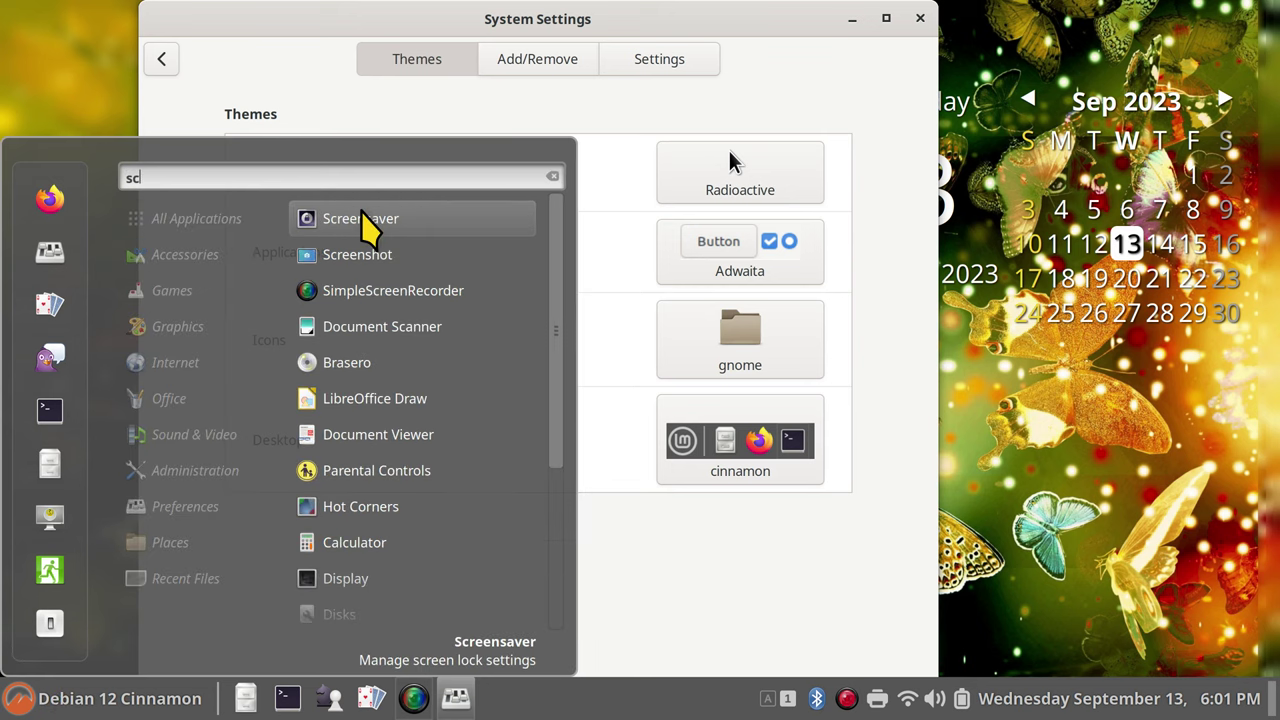
{"action": "left_click", "coordinate": [357, 272]}
{"action": "left_click", "coordinate": [647, 315]}
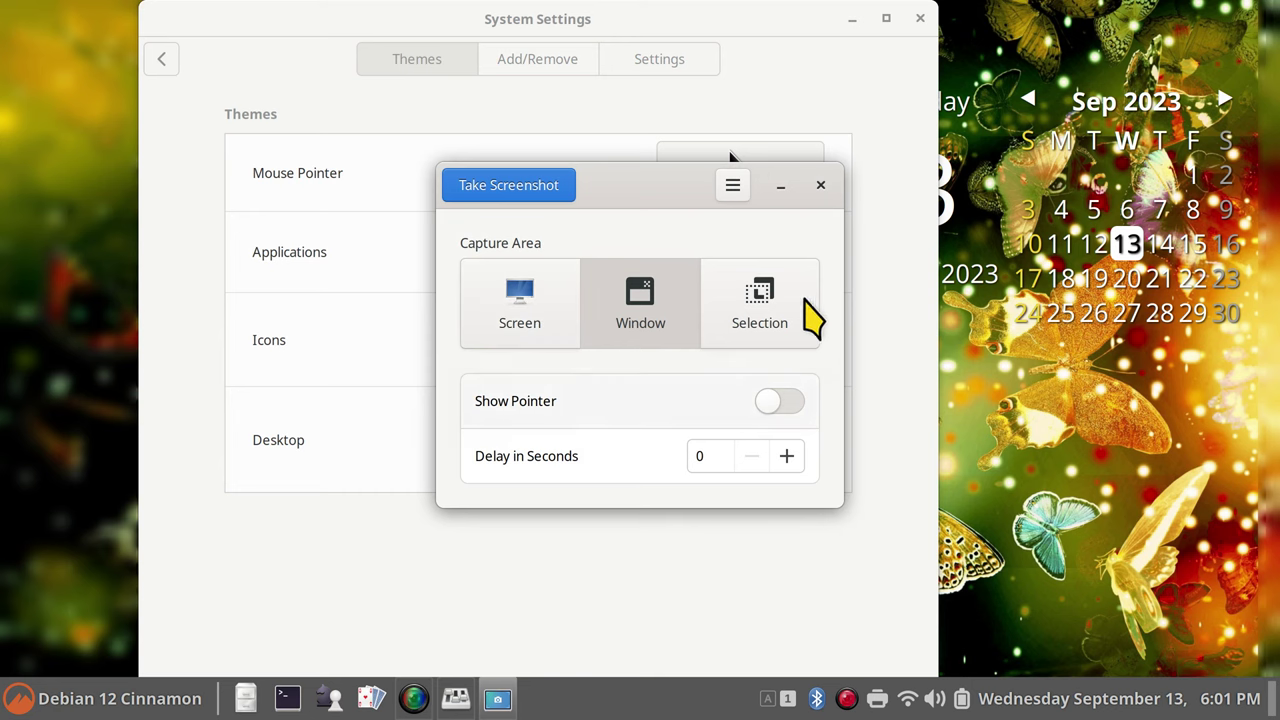
{"action": "left_click", "coordinate": [820, 185]}
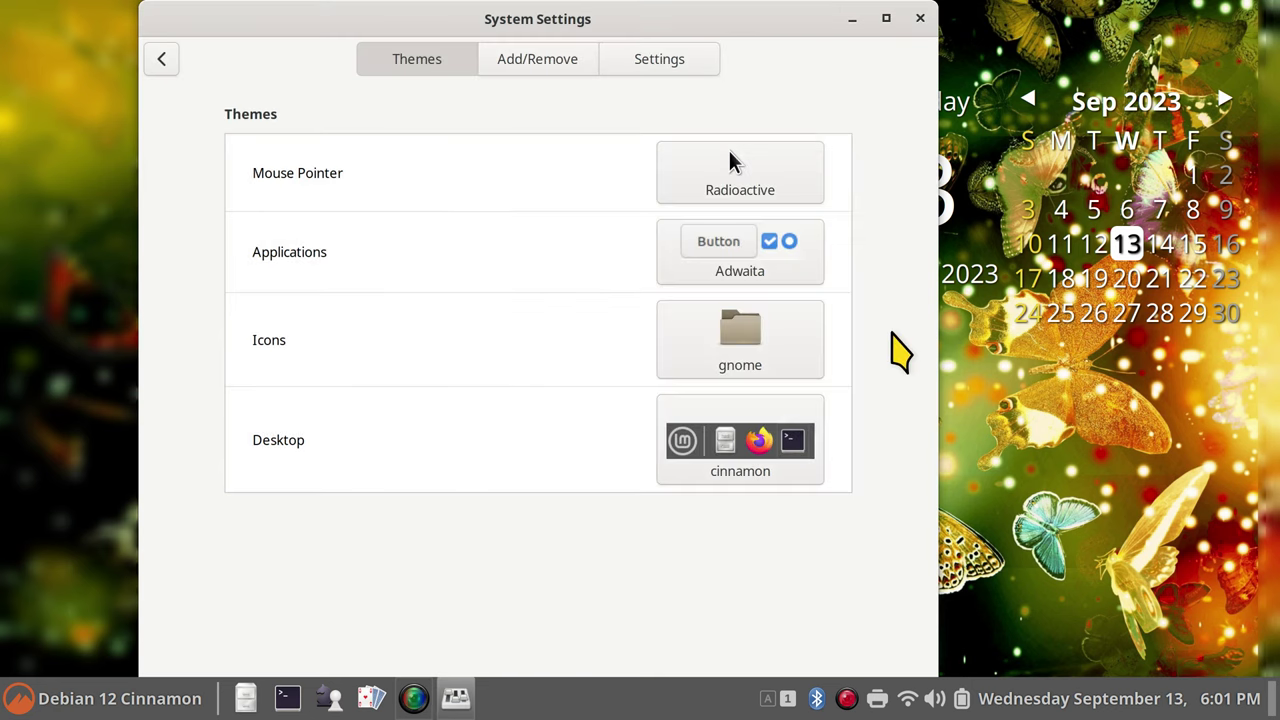
Review the installed desktop themes and the list of additional themes offered for download.
{"action": "left_click", "coordinate": [716, 440]}
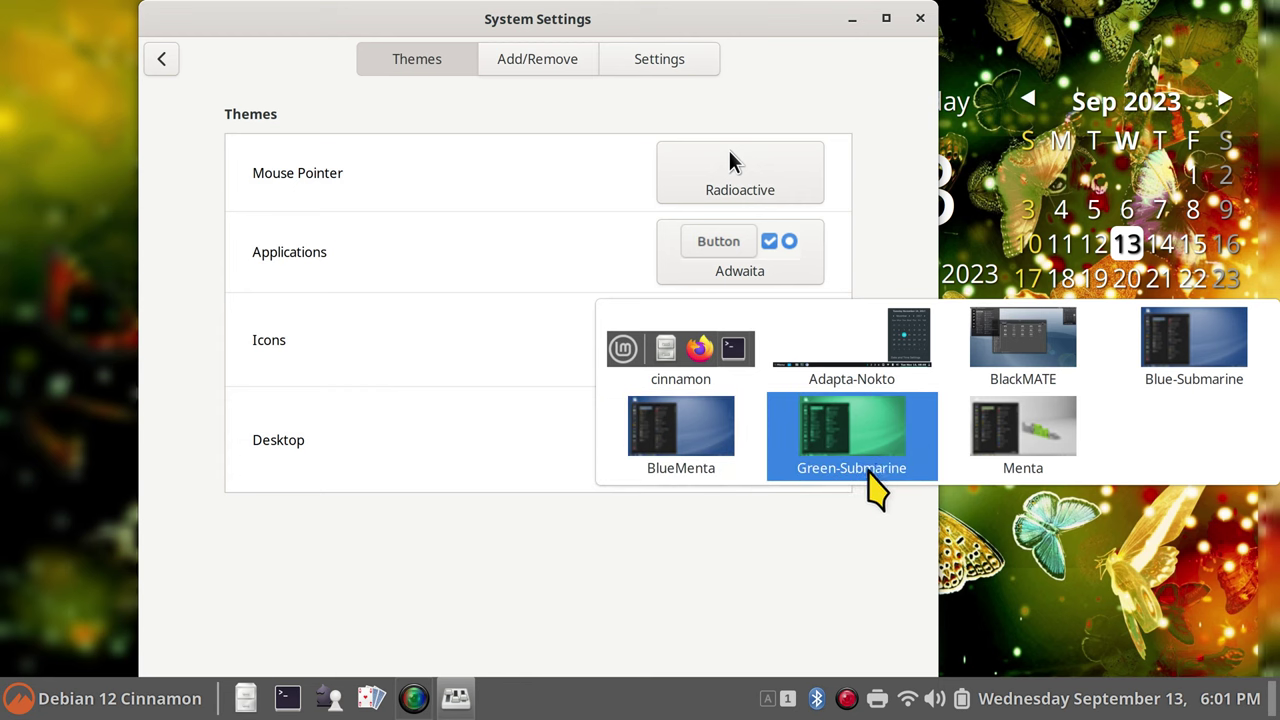
{"action": "left_click", "coordinate": [785, 585]}
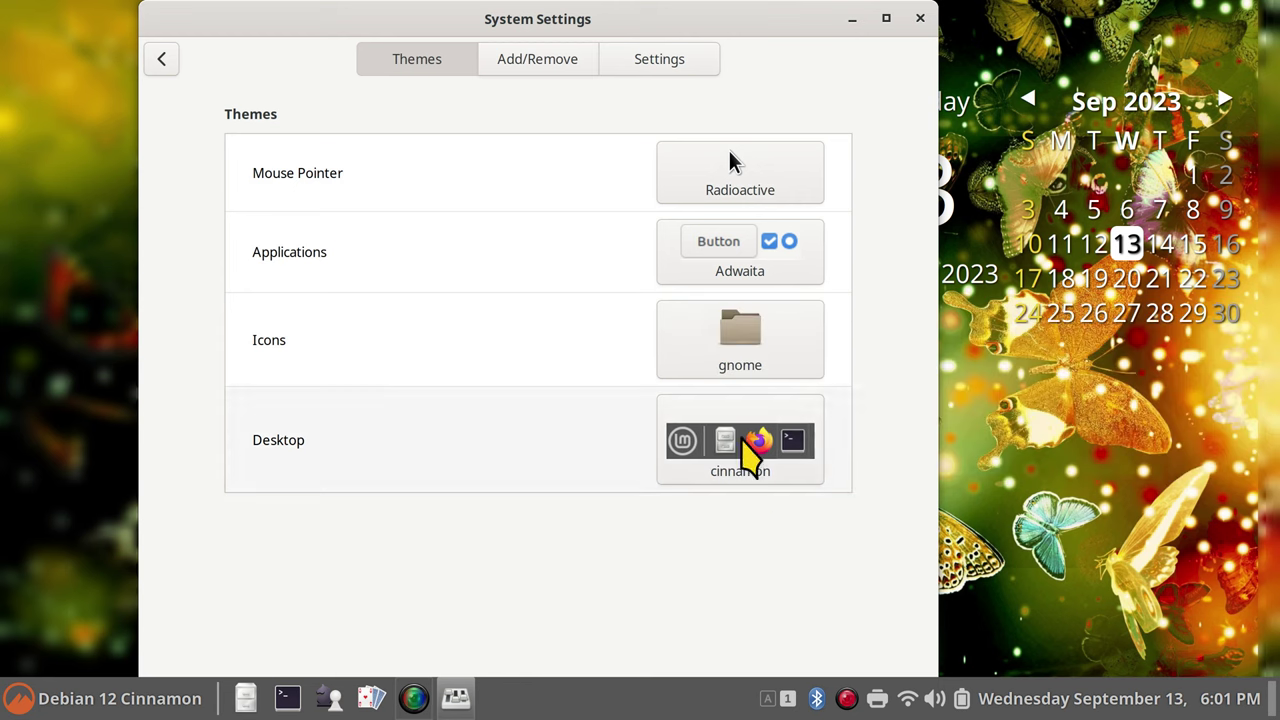
{"action": "left_click", "coordinate": [519, 60]}
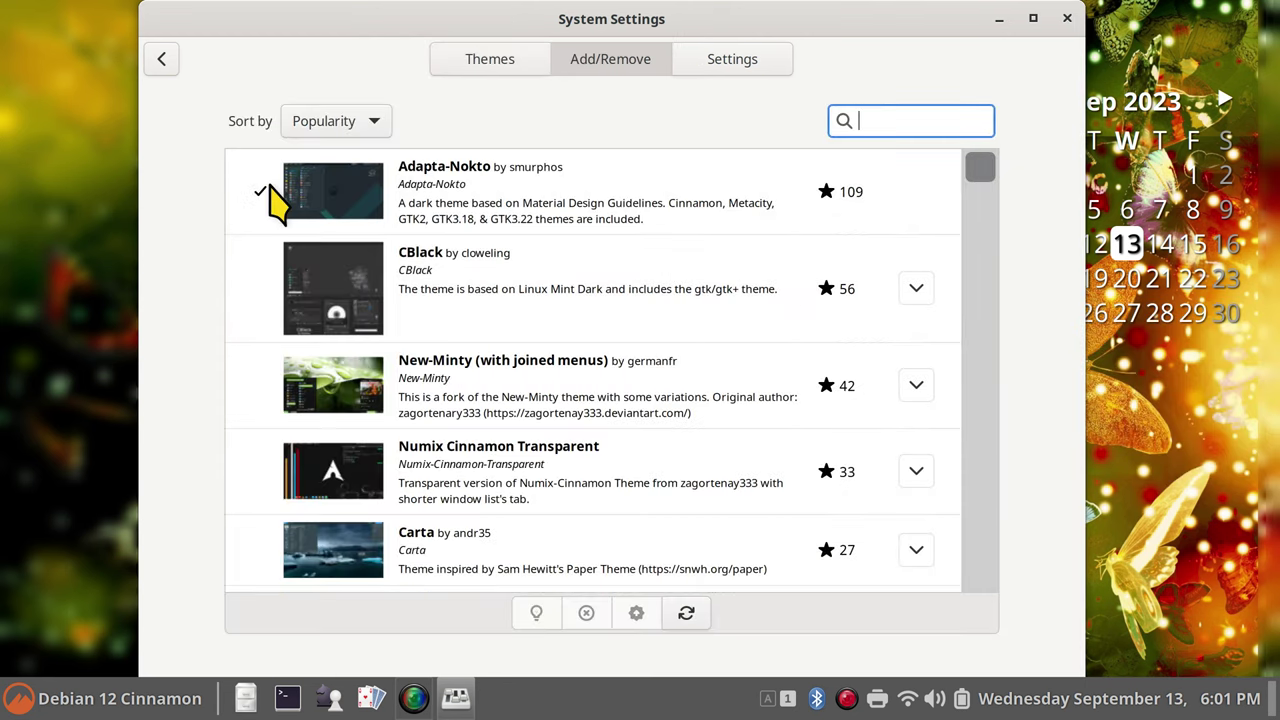
{"action": "left_click", "coordinate": [496, 72]}
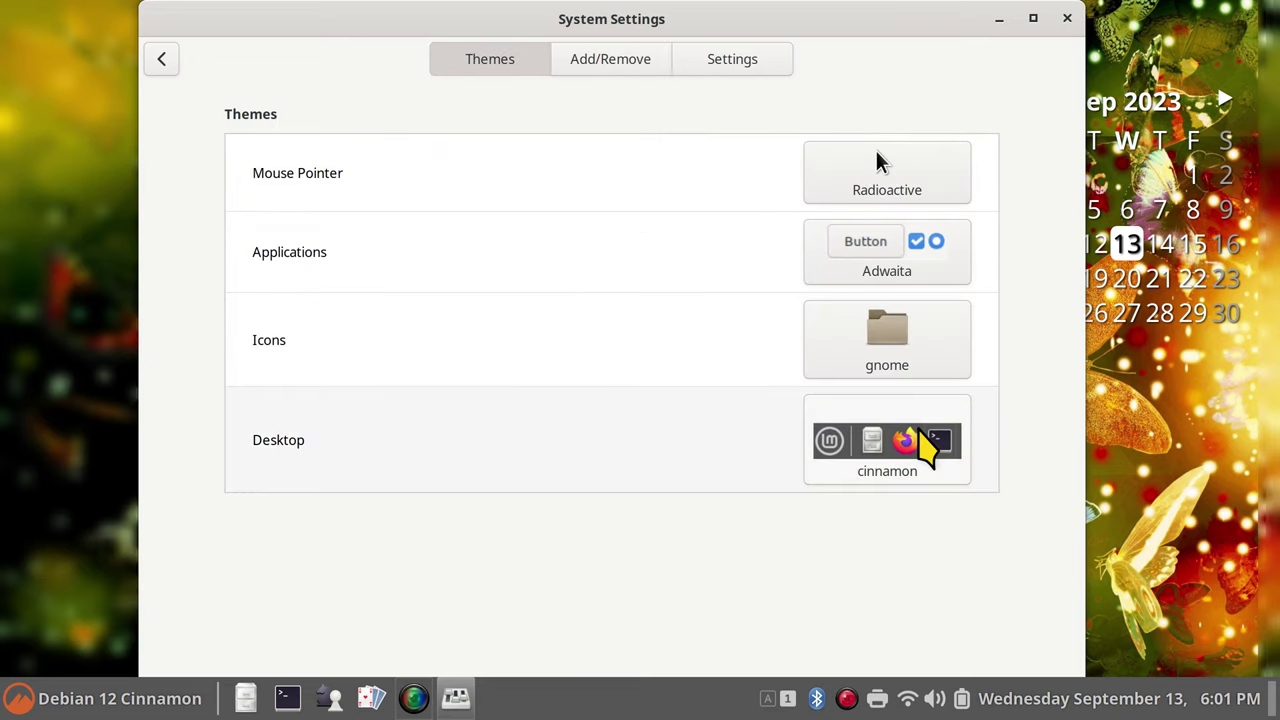
{"action": "left_click", "coordinate": [613, 60]}
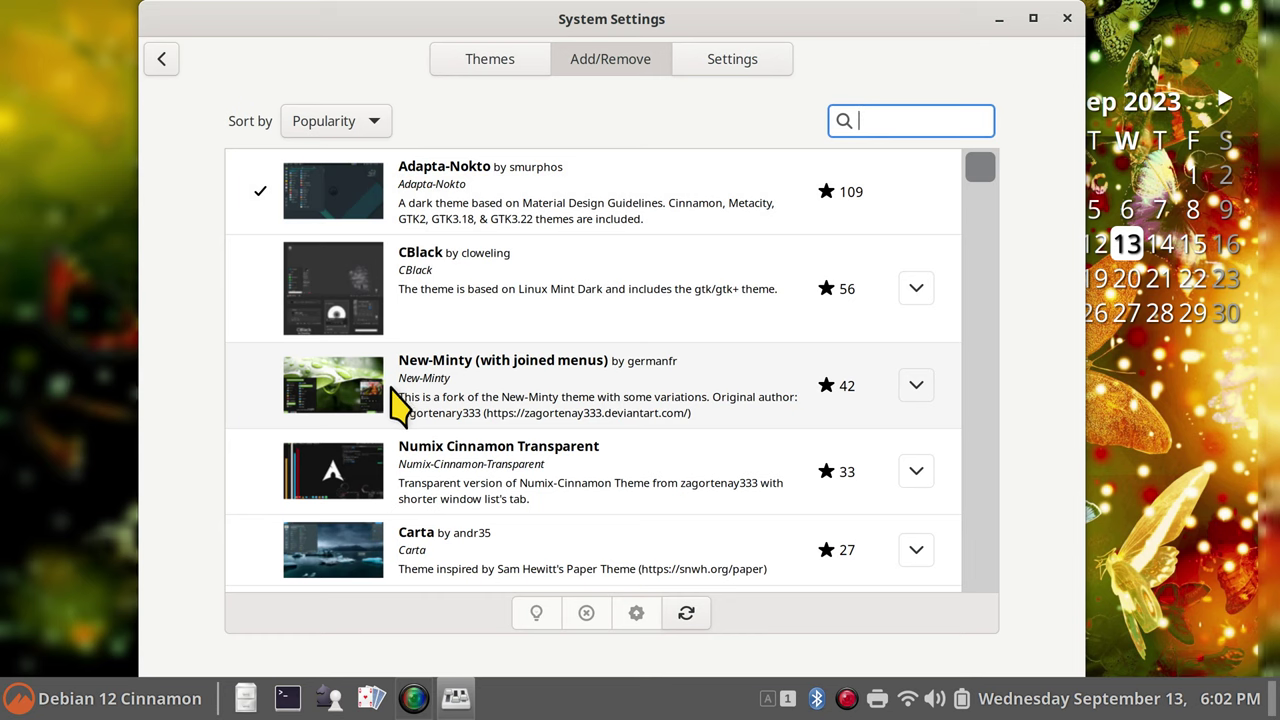
View the Cinnamon Spices web page of the New-Minty (with joined menus) theme, and close the browser.
{"action": "left_click", "coordinate": [443, 394]}
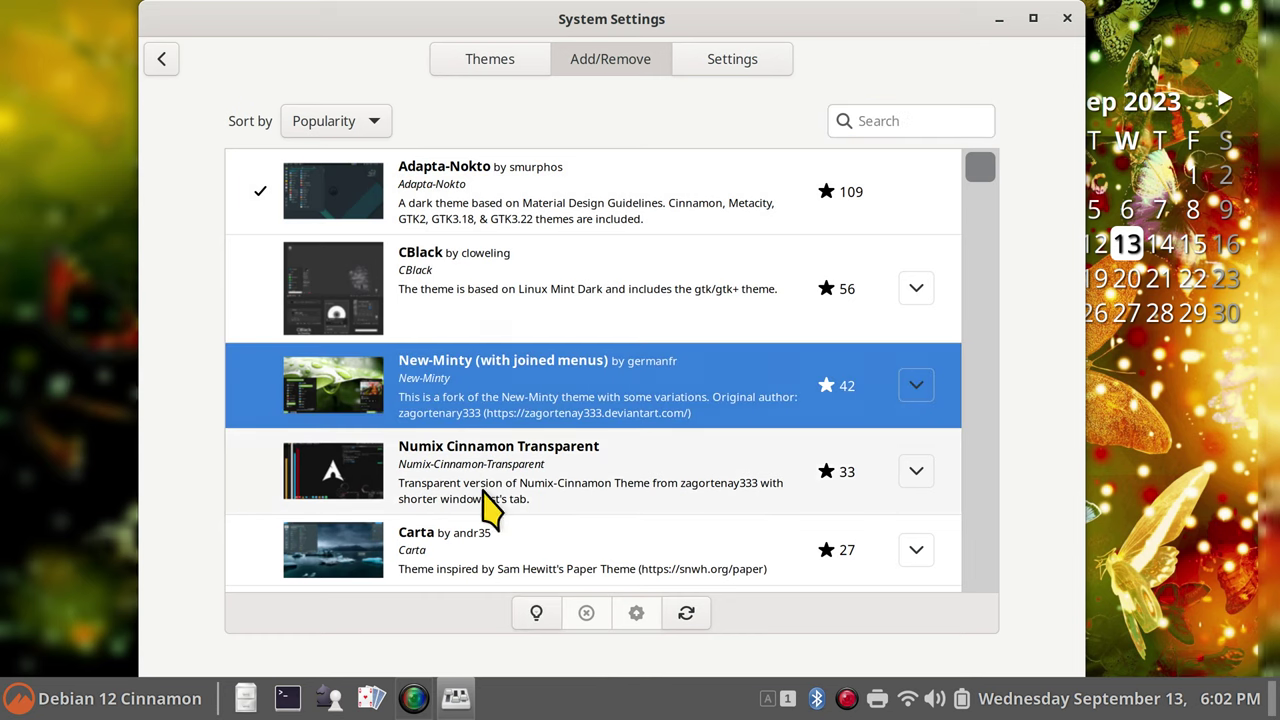
{"action": "left_click", "coordinate": [535, 612]}
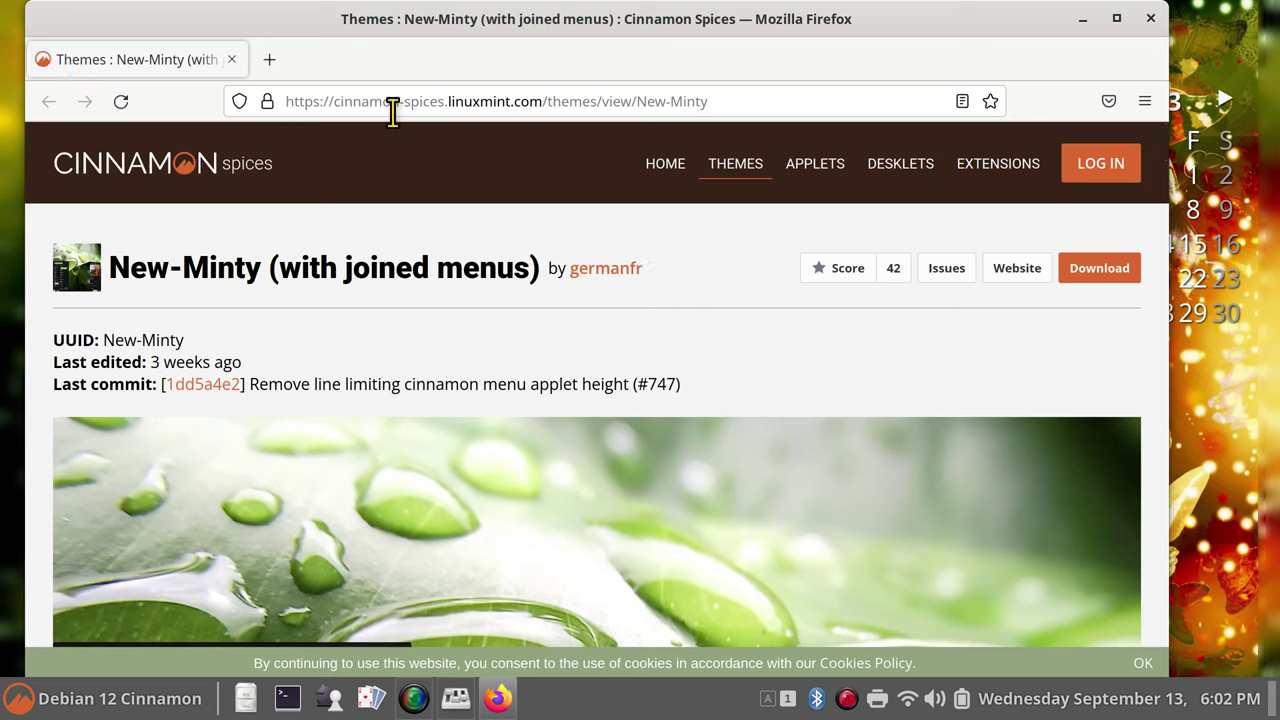
{"action": "scroll", "coordinate": [580, 440], "scroll_direction": "down", "scroll_amount": 3}
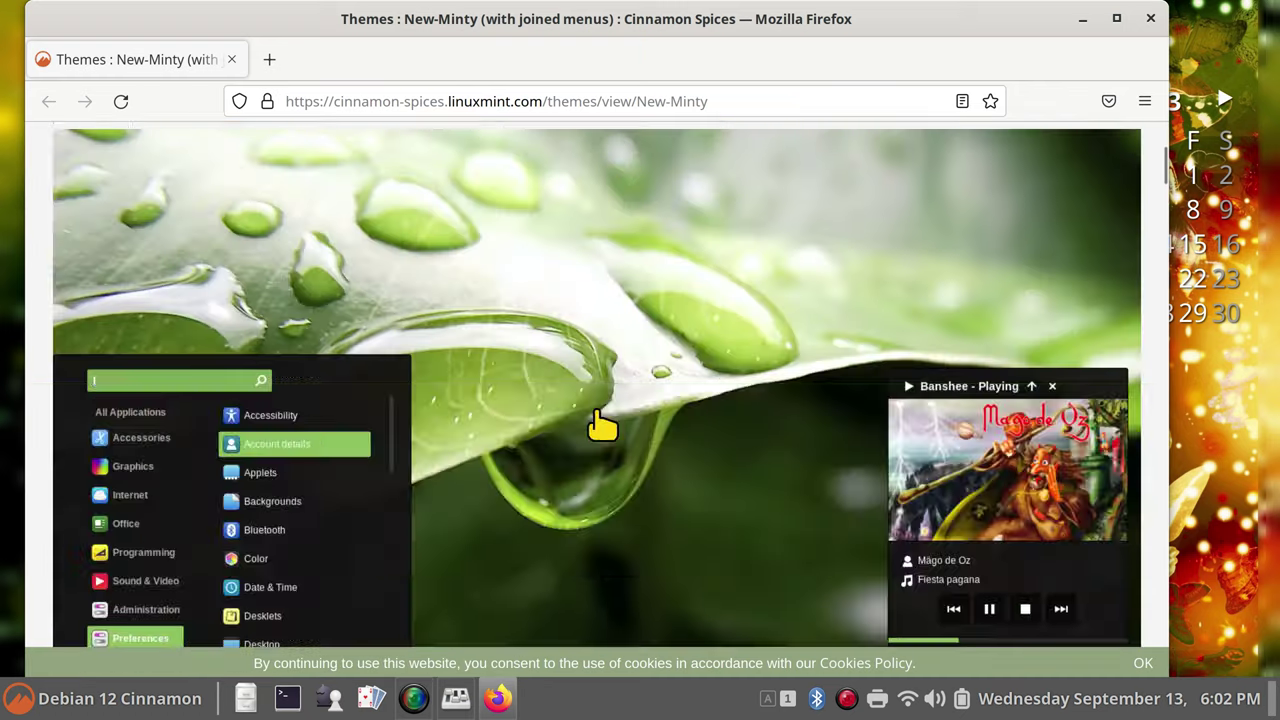
{"action": "scroll", "coordinate": [600, 425], "scroll_direction": "up", "scroll_amount": 3}
{"action": "left_click", "coordinate": [1150, 18]}
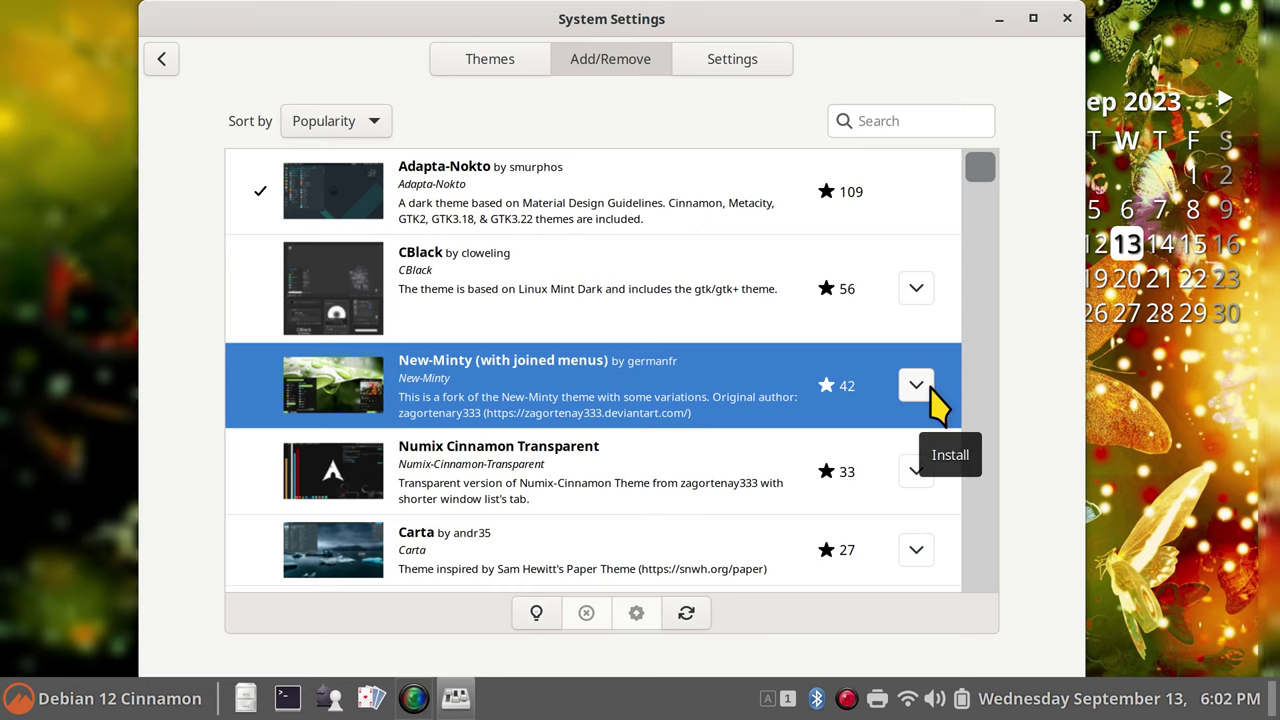
Try the Adwaita and Azenis mouse pointer themes, and switch the pointer back to Radioactive.
{"action": "left_click", "coordinate": [488, 58]}
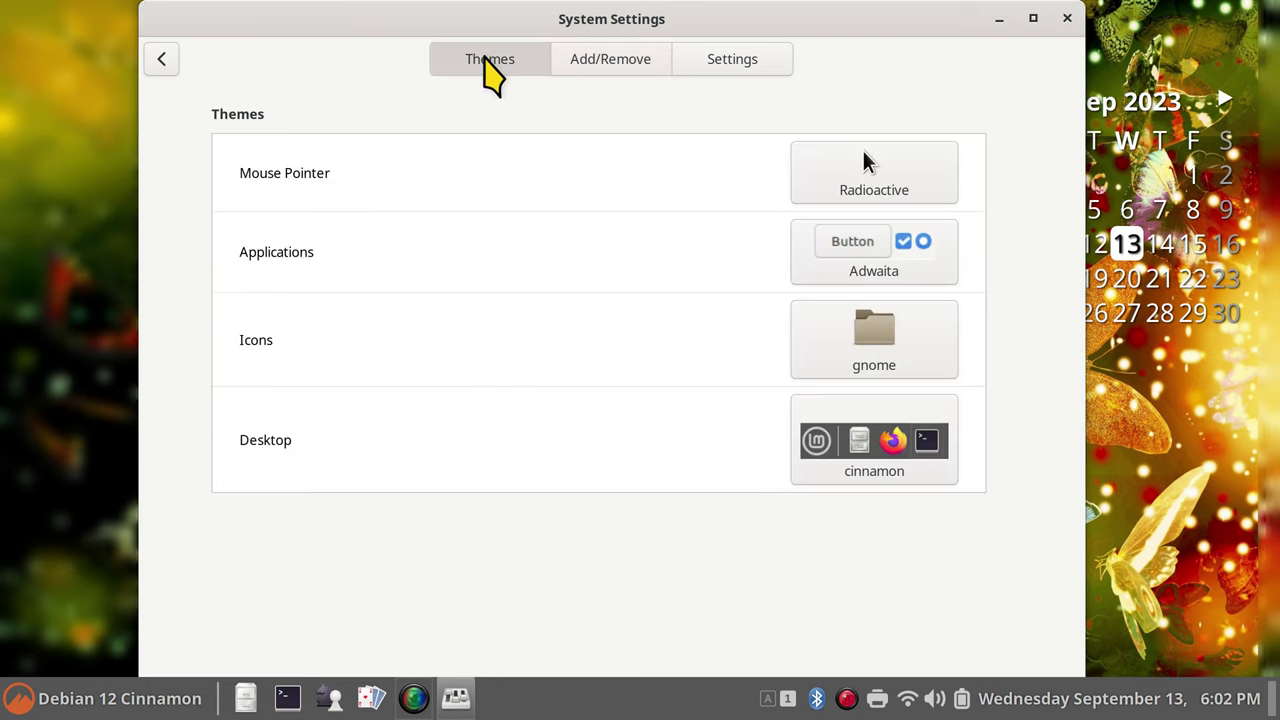
{"action": "left_click", "coordinate": [912, 174]}
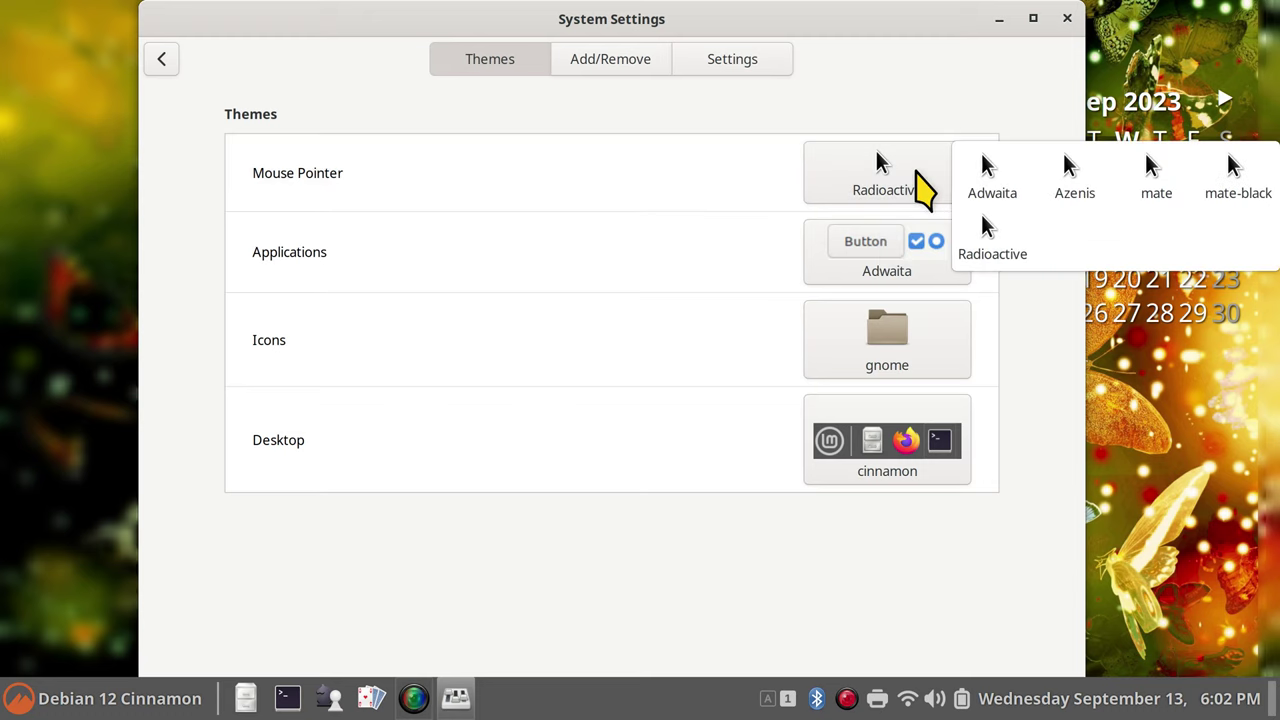
{"action": "left_click", "coordinate": [990, 186]}
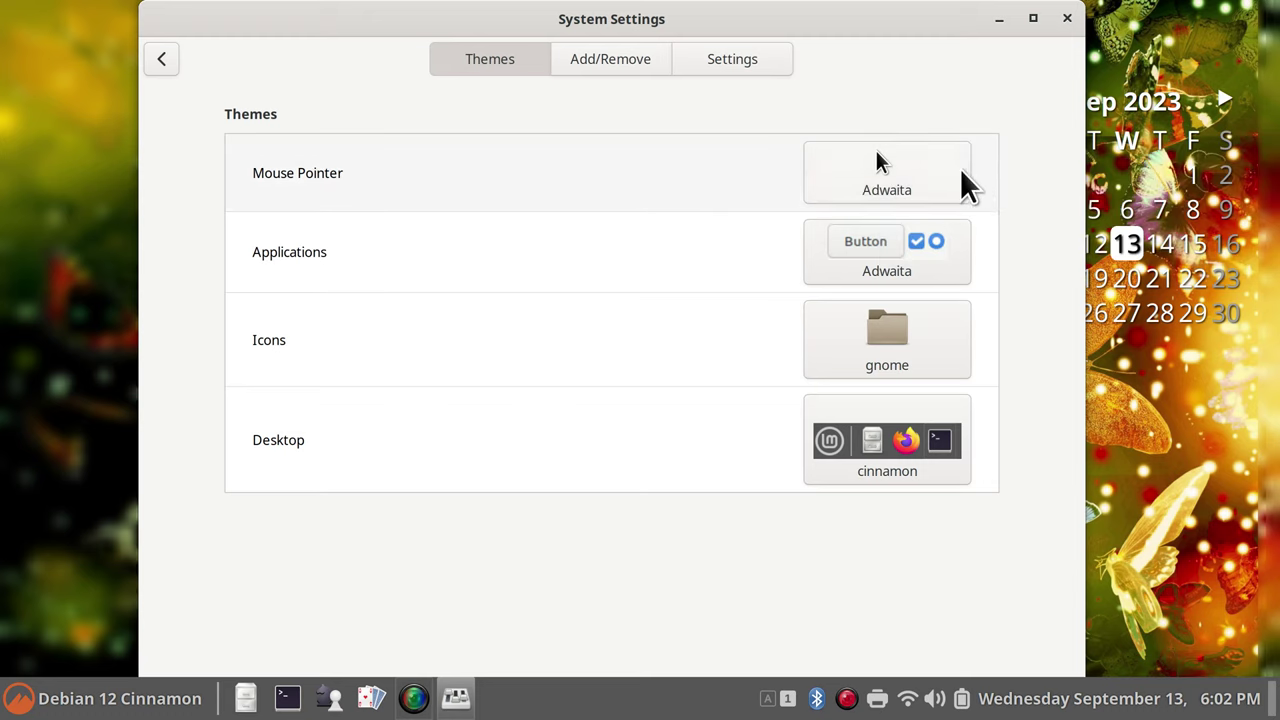
{"action": "left_click", "coordinate": [960, 183]}
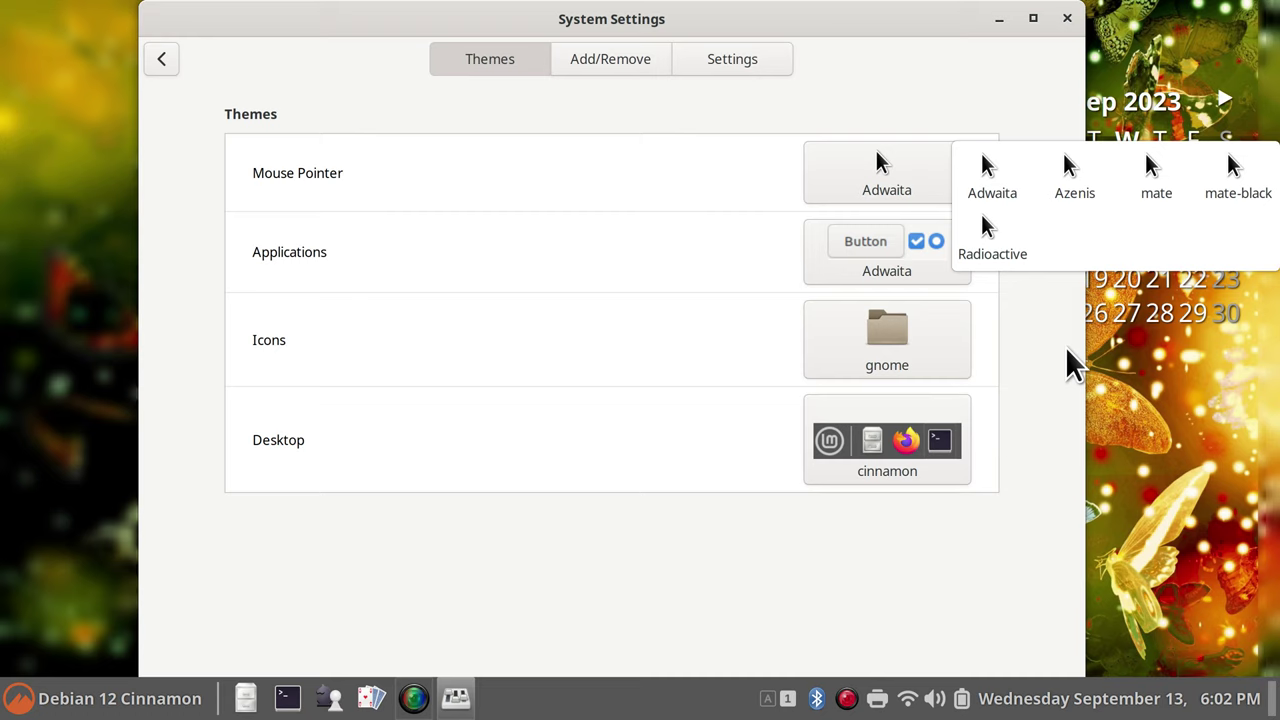
{"action": "left_click", "coordinate": [1072, 190]}
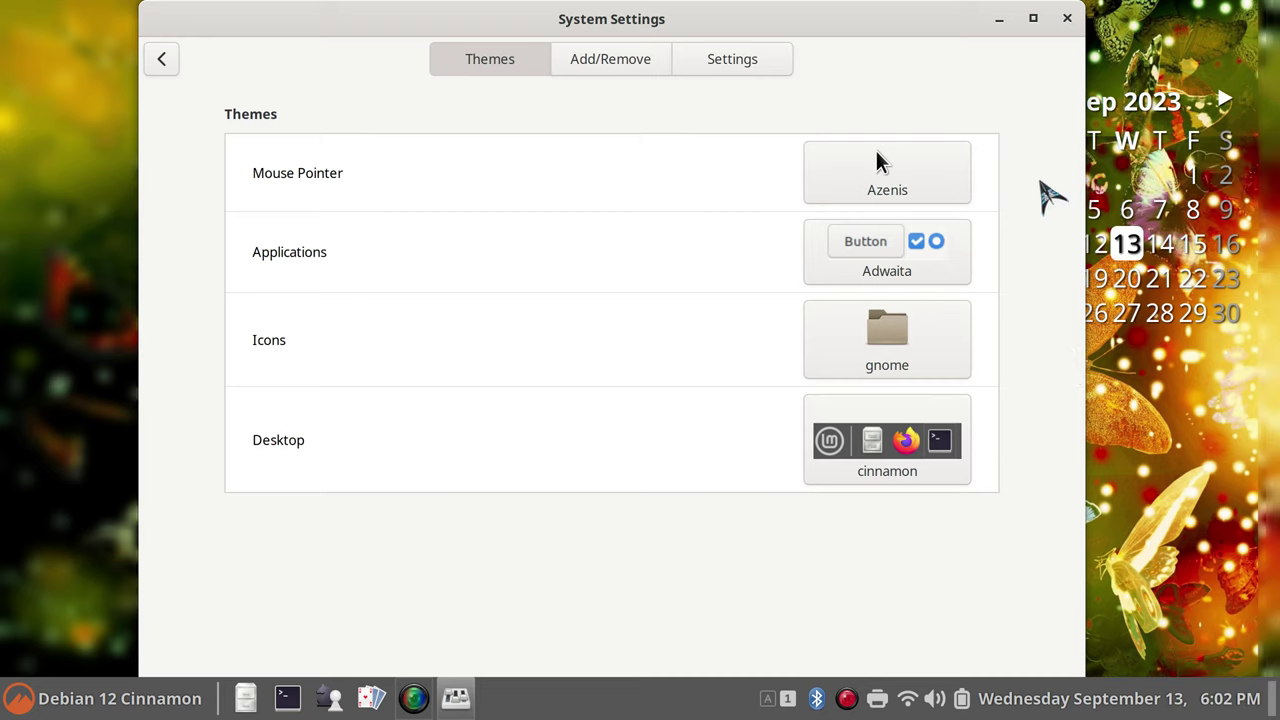
{"action": "left_click", "coordinate": [920, 183]}
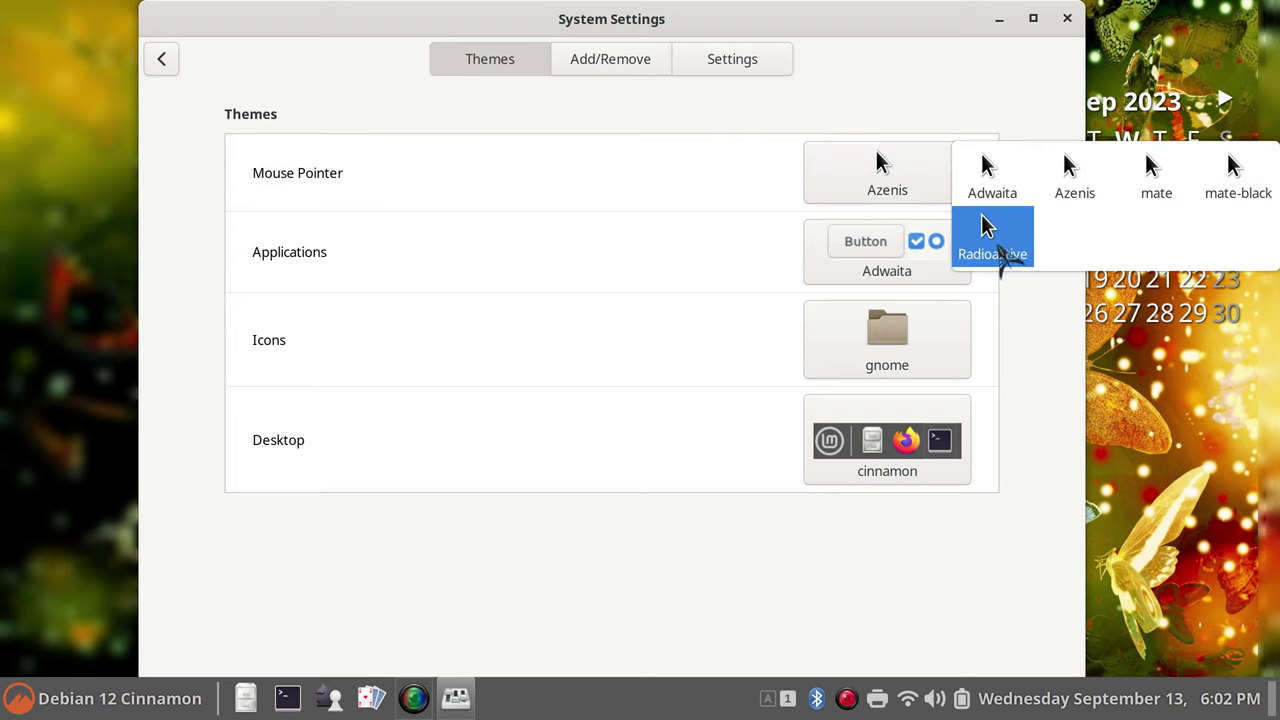
{"action": "left_click", "coordinate": [986, 240]}
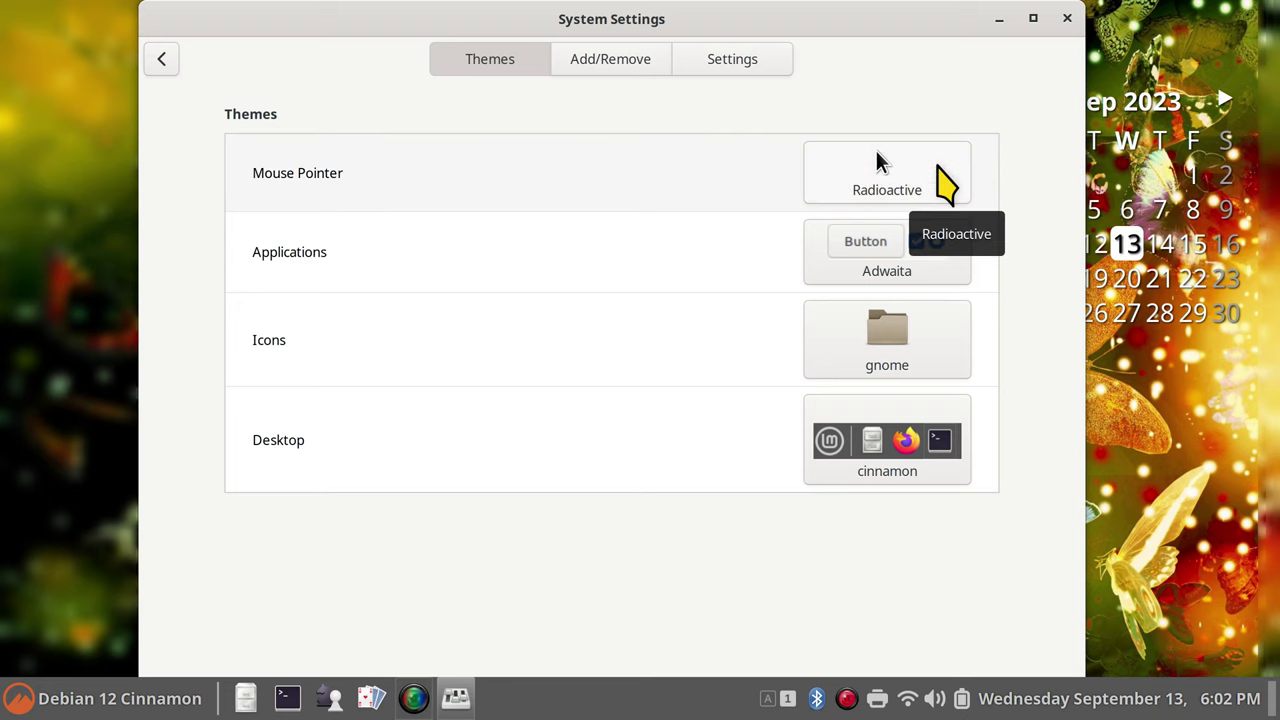
Try the Adwaita, mate and mate-black mouse pointers, and restore the Radioactive pointer.
{"action": "left_click", "coordinate": [940, 175]}
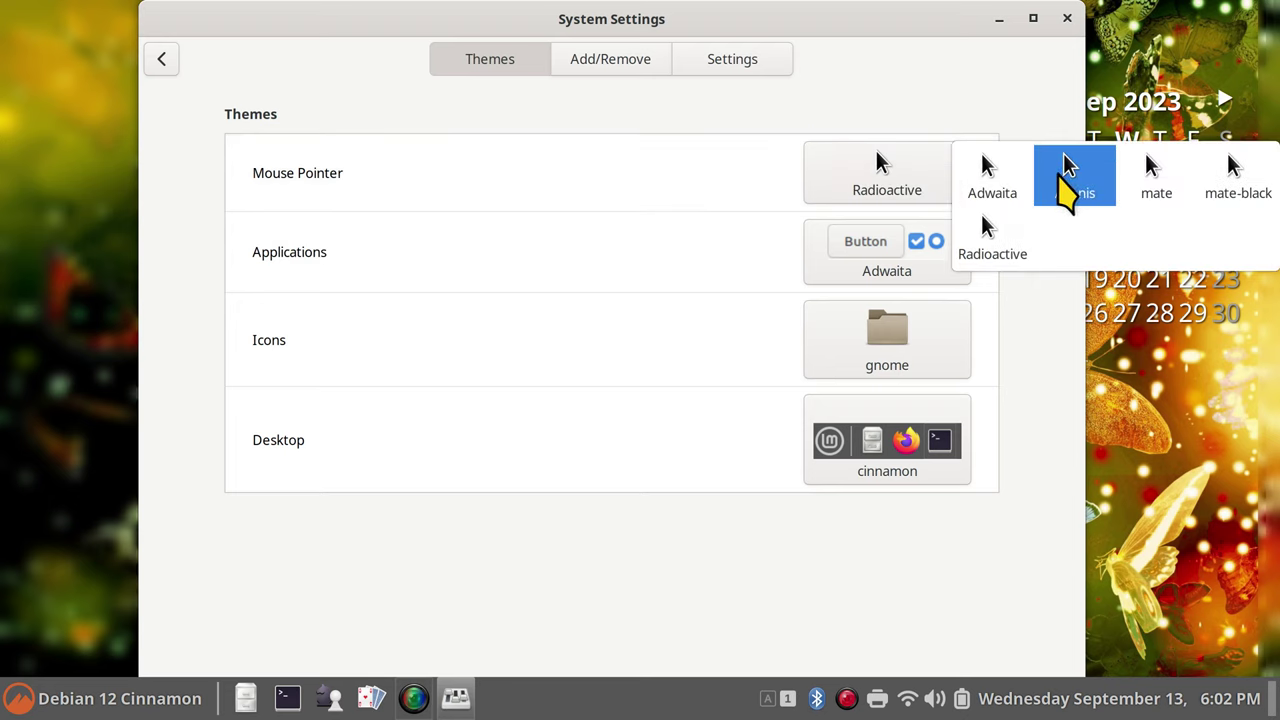
{"action": "left_click", "coordinate": [992, 180]}
{"action": "left_click", "coordinate": [945, 175]}
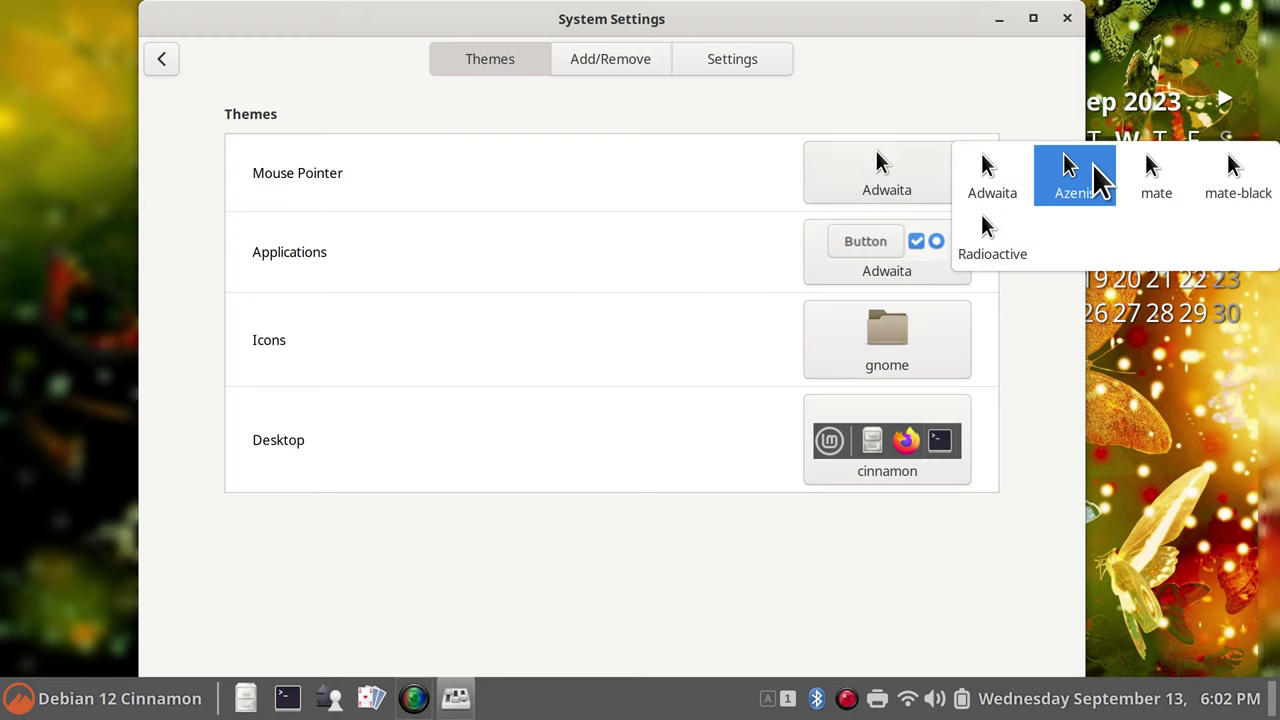
{"action": "left_click", "coordinate": [1152, 175]}
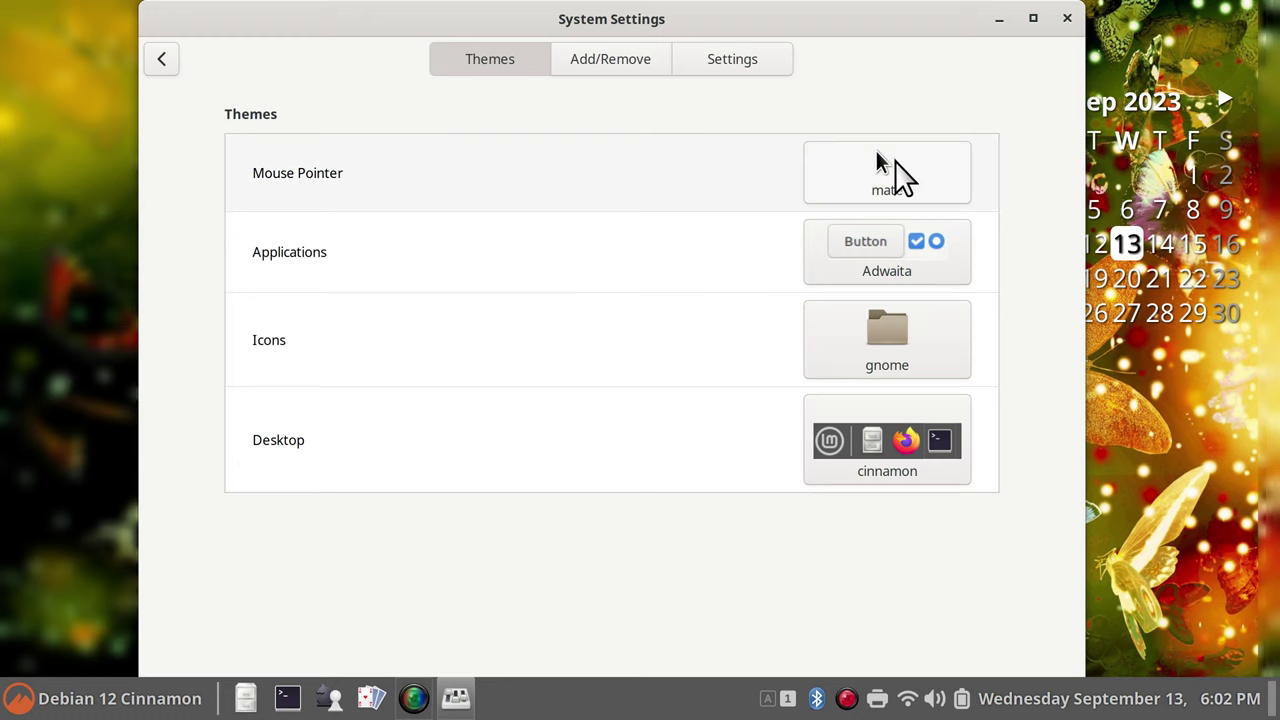
{"action": "left_click", "coordinate": [943, 177]}
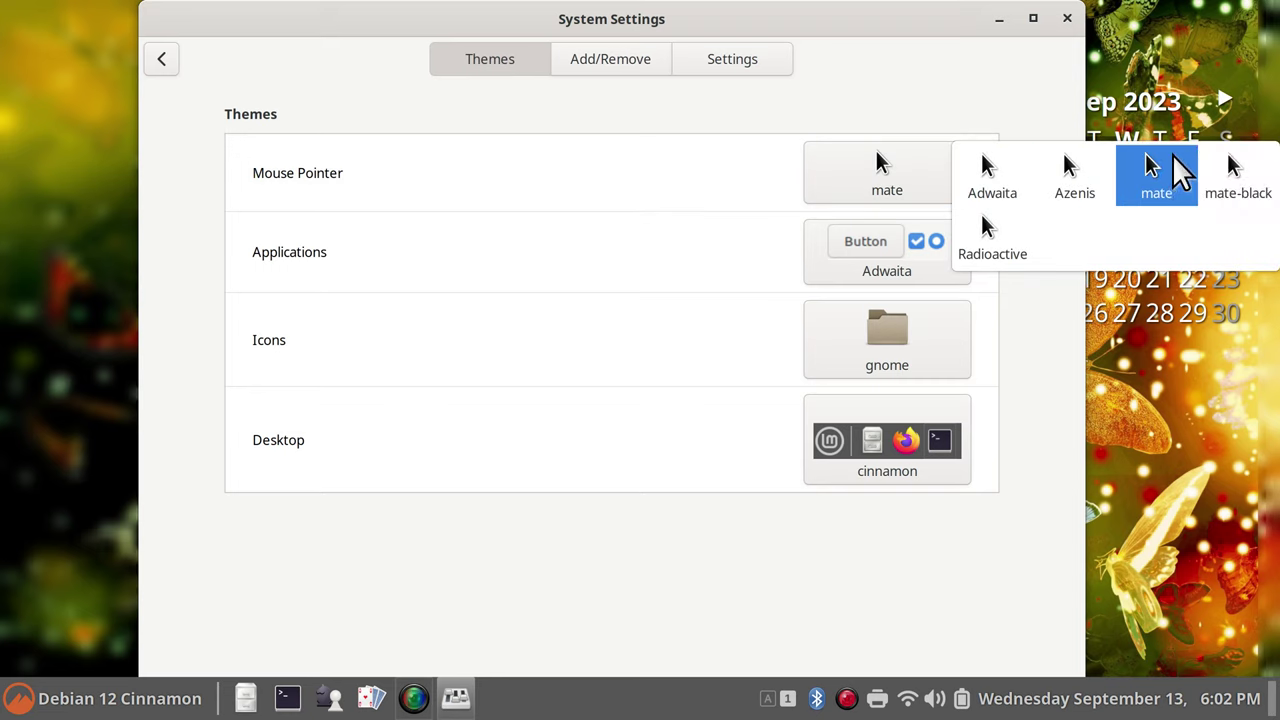
{"action": "left_click", "coordinate": [1240, 180]}
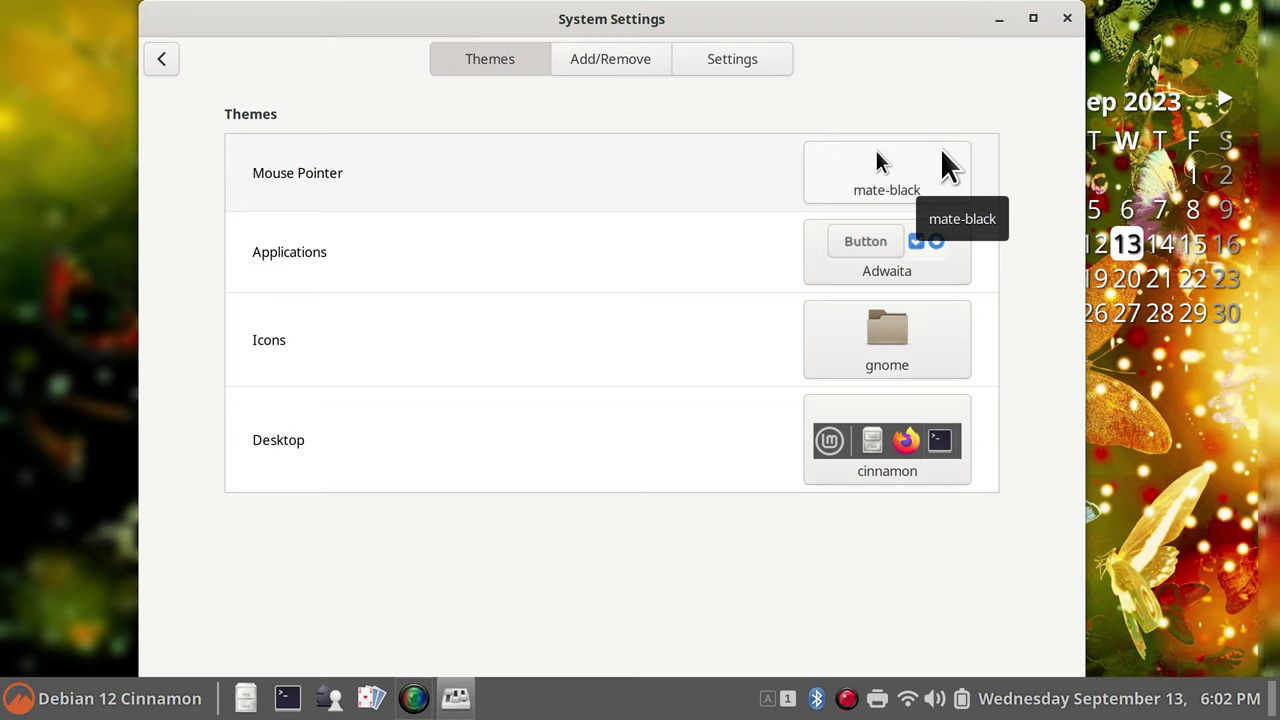
{"action": "left_click", "coordinate": [948, 167]}
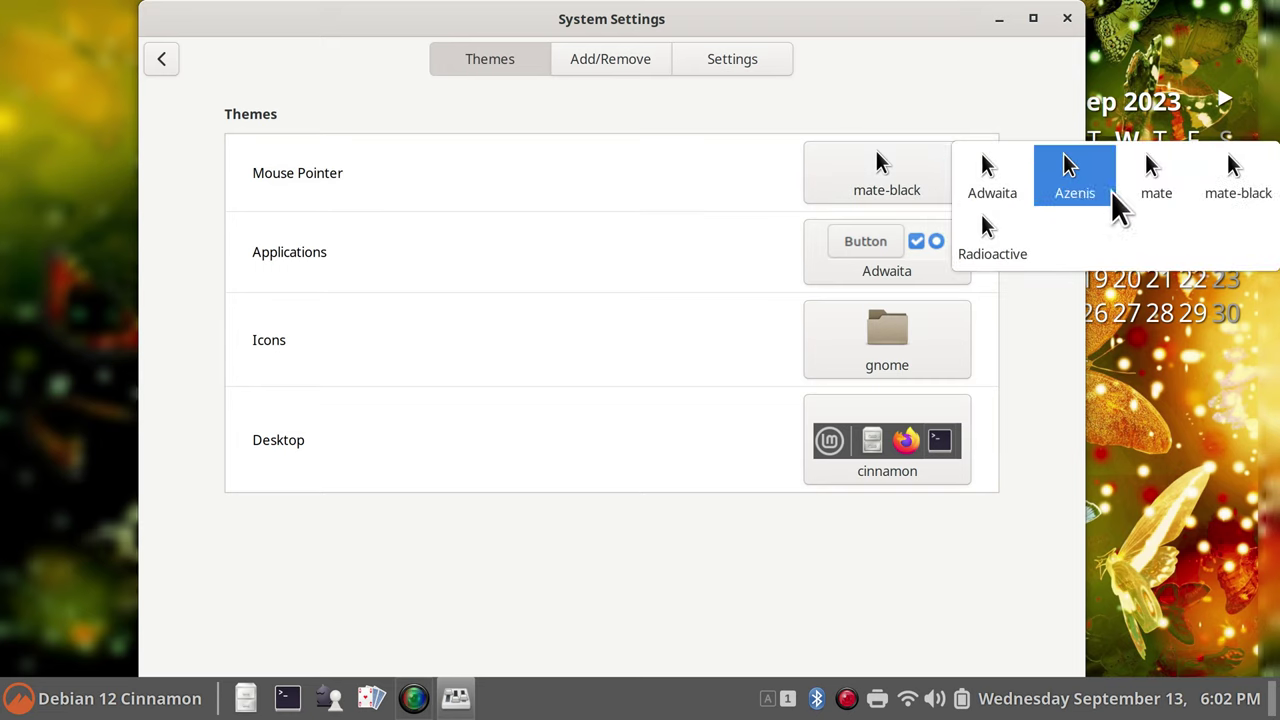
{"action": "left_click", "coordinate": [1010, 262]}
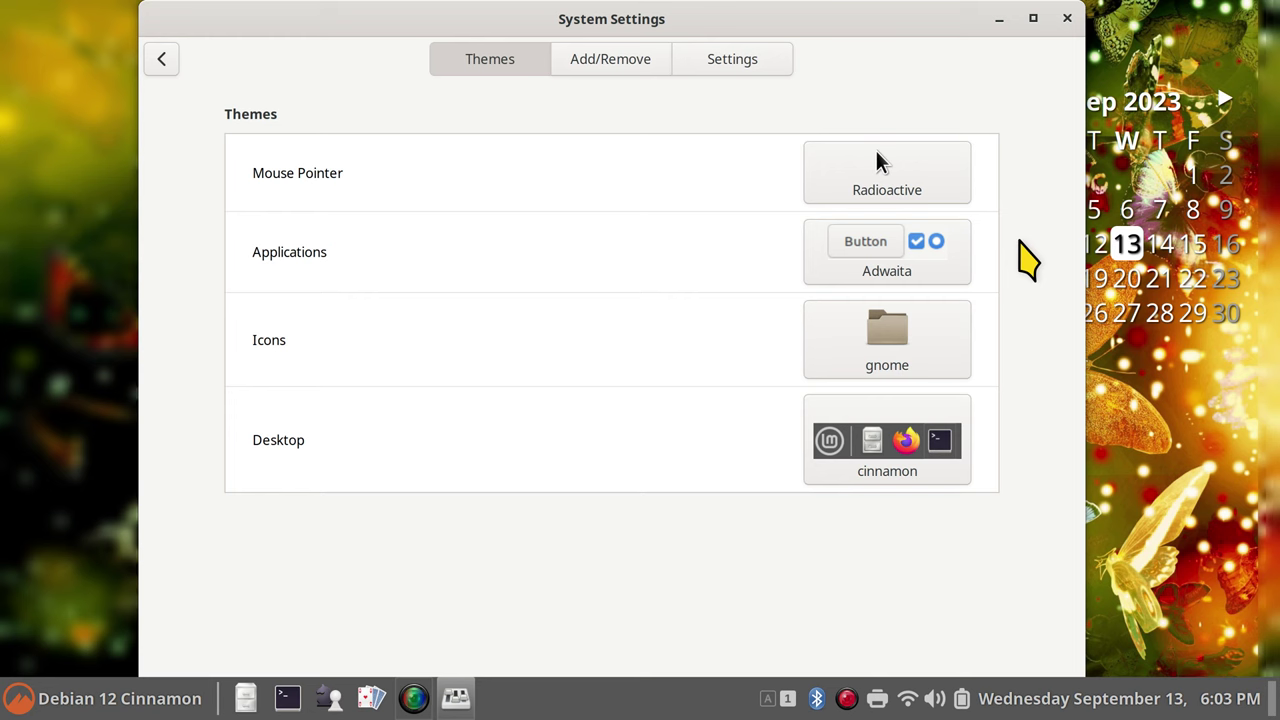
Refresh the list of additional desktop themes, and open the theme settings with the scrollbar behavior options.
{"action": "left_click", "coordinate": [591, 68]}
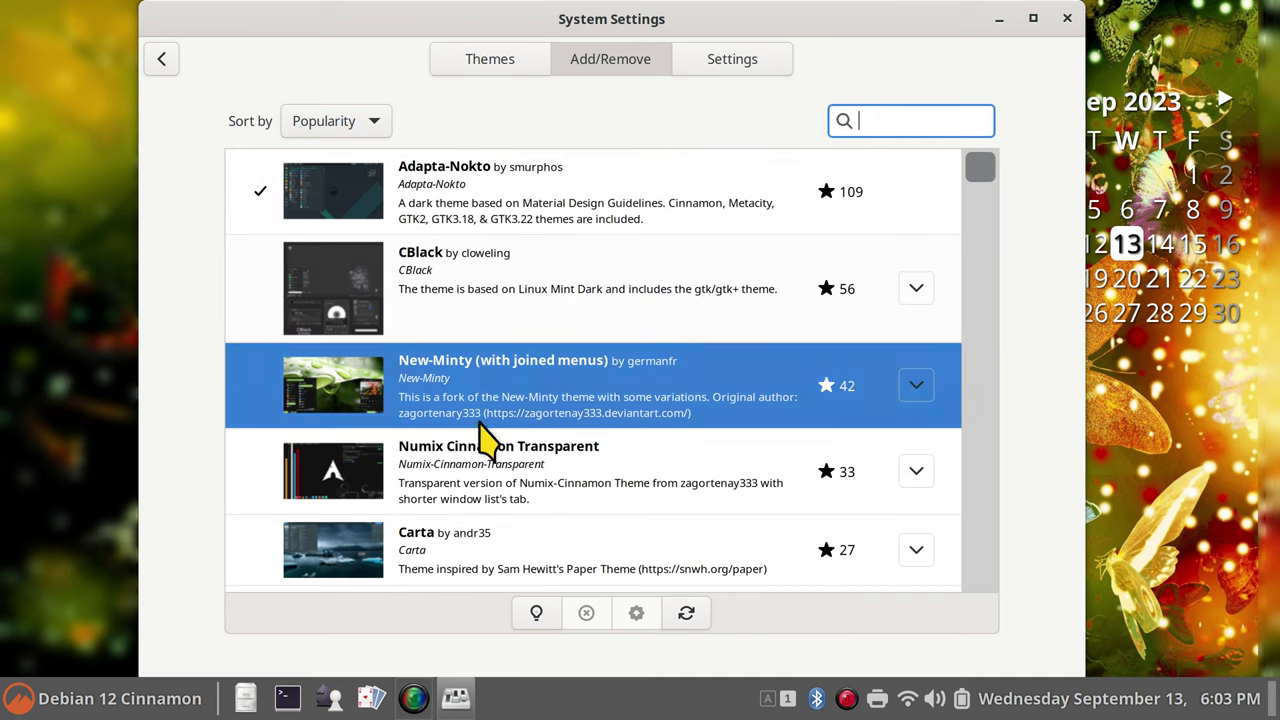
{"action": "left_click", "coordinate": [687, 612]}
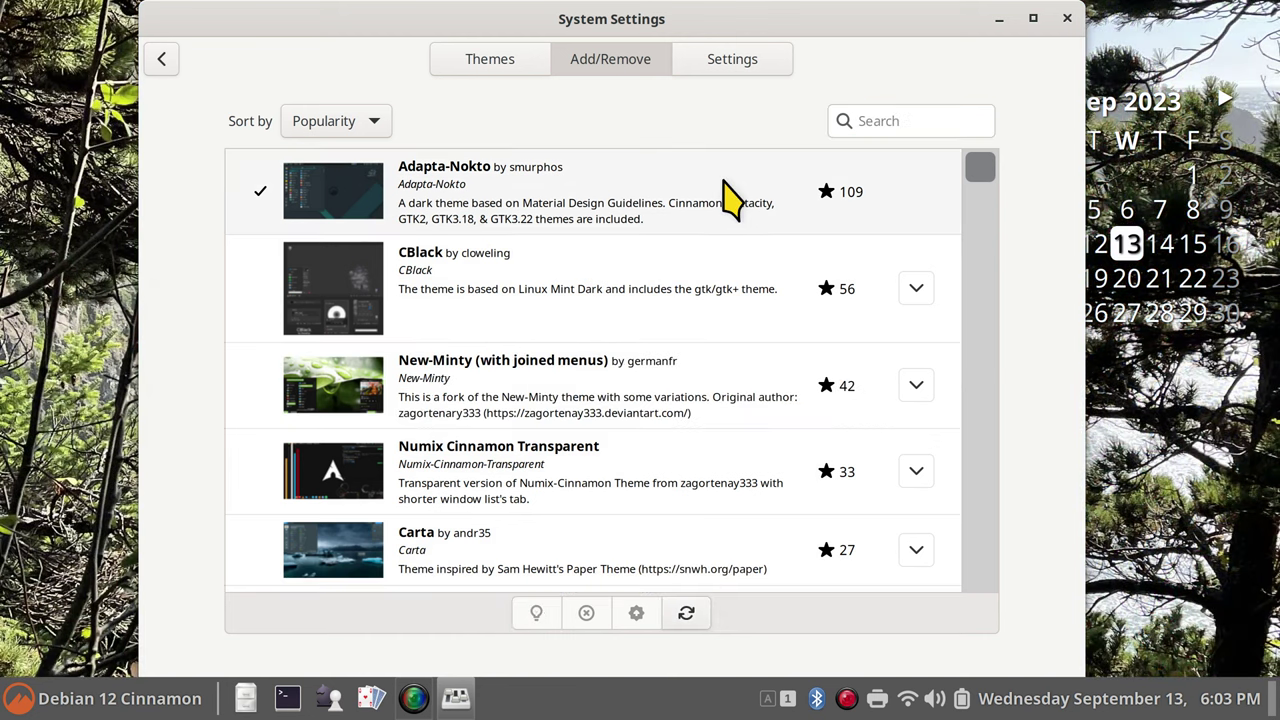
{"action": "left_click", "coordinate": [728, 58]}
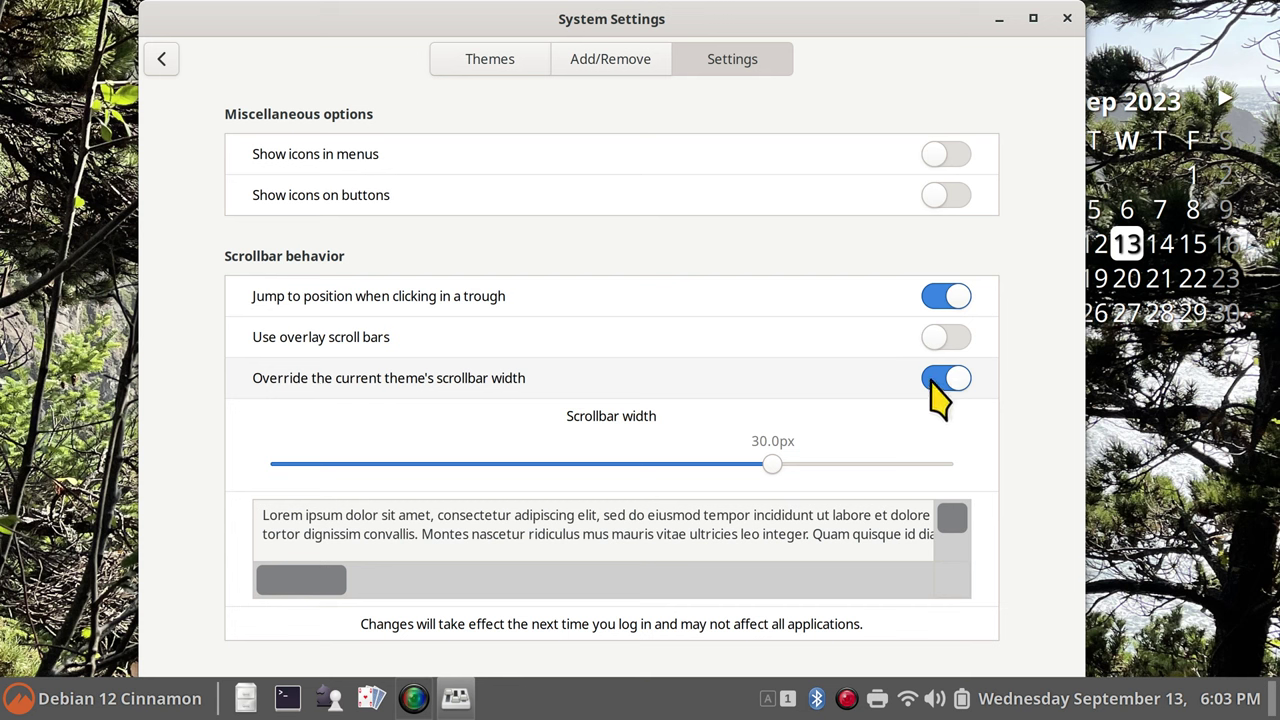
Open the file manager with smaller icons in an unmaximized window, and scroll through the Pictures folder to examine the scrollbar.
{"action": "left_click", "coordinate": [246, 697]}
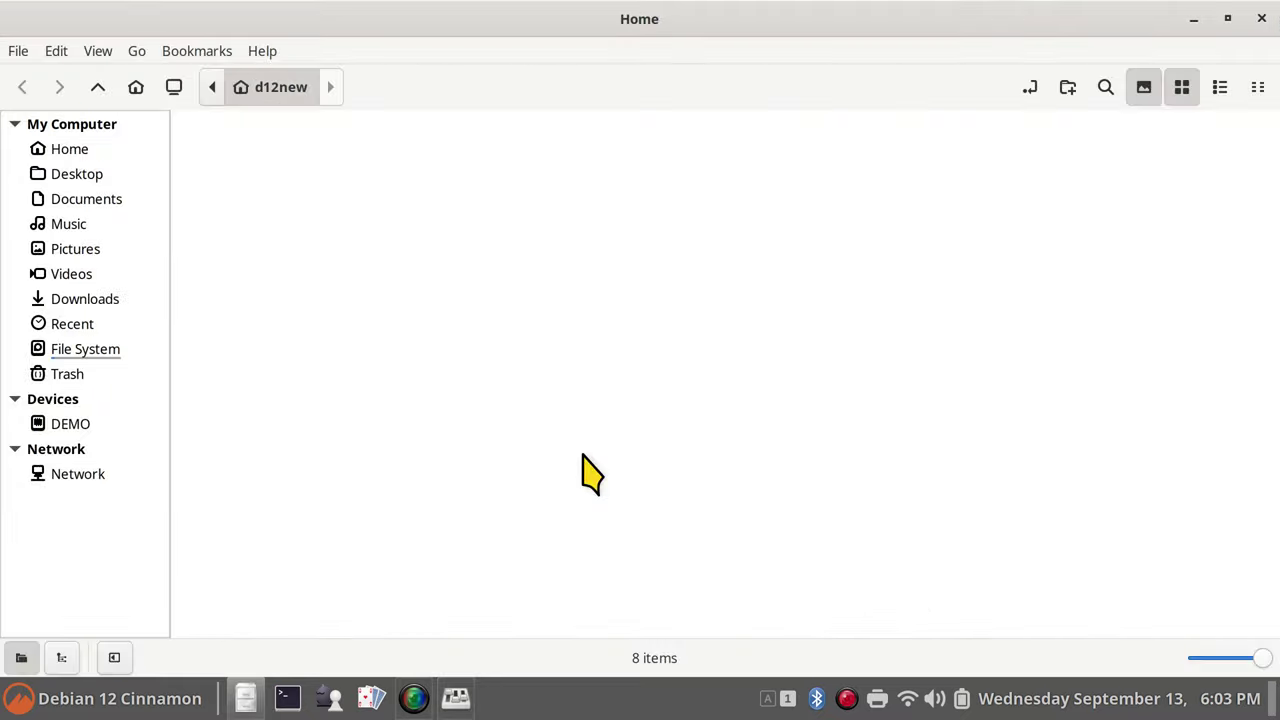
{"action": "scroll", "coordinate": [1265, 270], "scroll_direction": "down", "scroll_amount": 2}
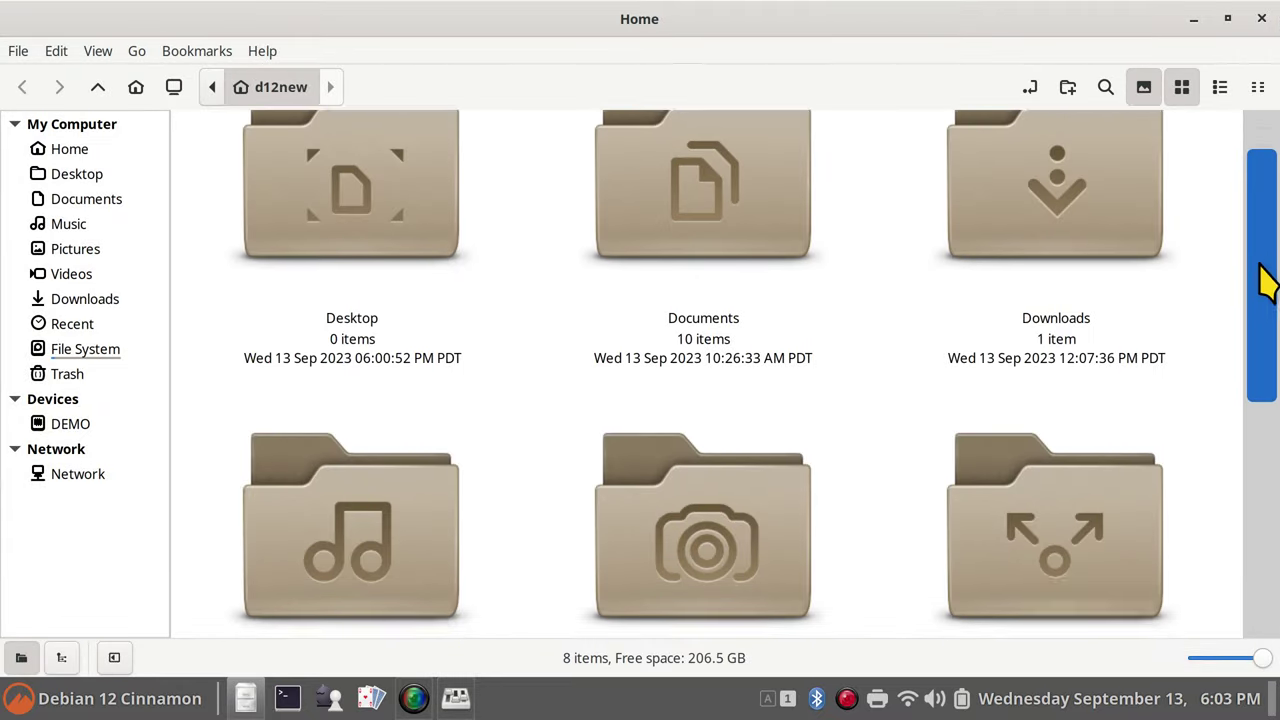
{"action": "scroll", "coordinate": [1265, 270], "scroll_direction": "up", "scroll_amount": 1}
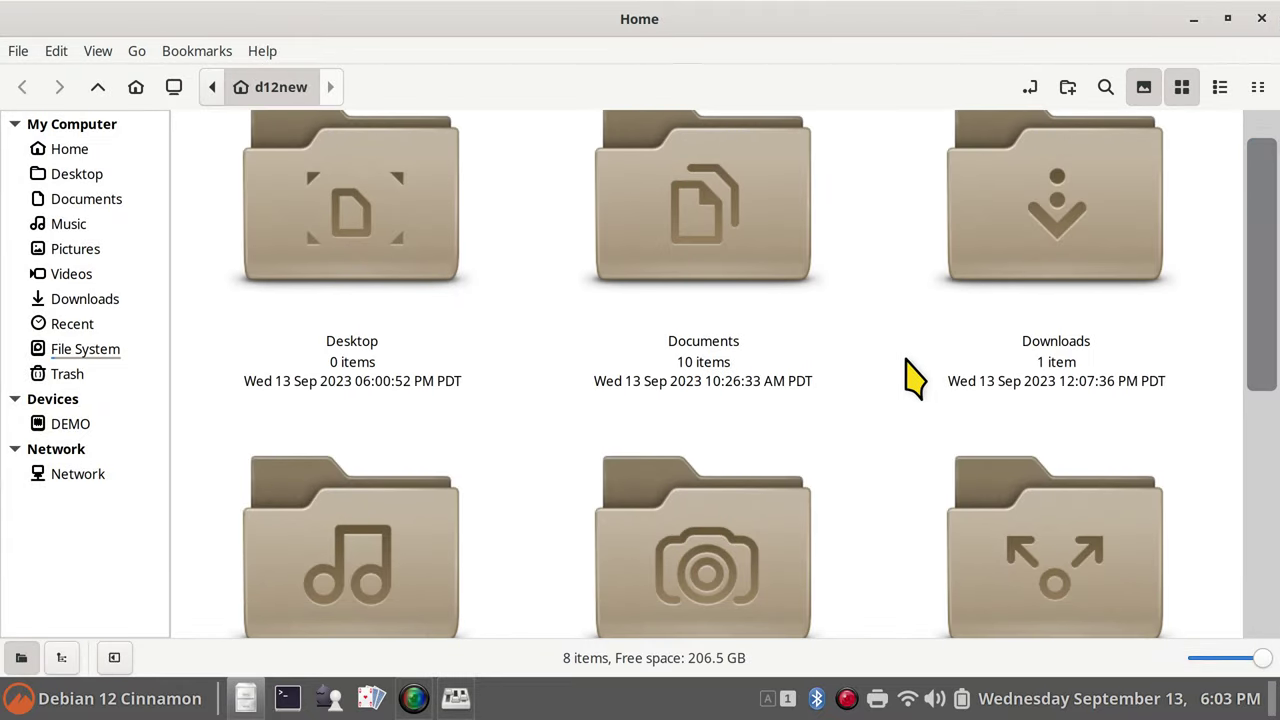
{"action": "scroll", "coordinate": [913, 378], "scroll_direction": "down", "scroll_amount": 3, "text": "ctrl"}
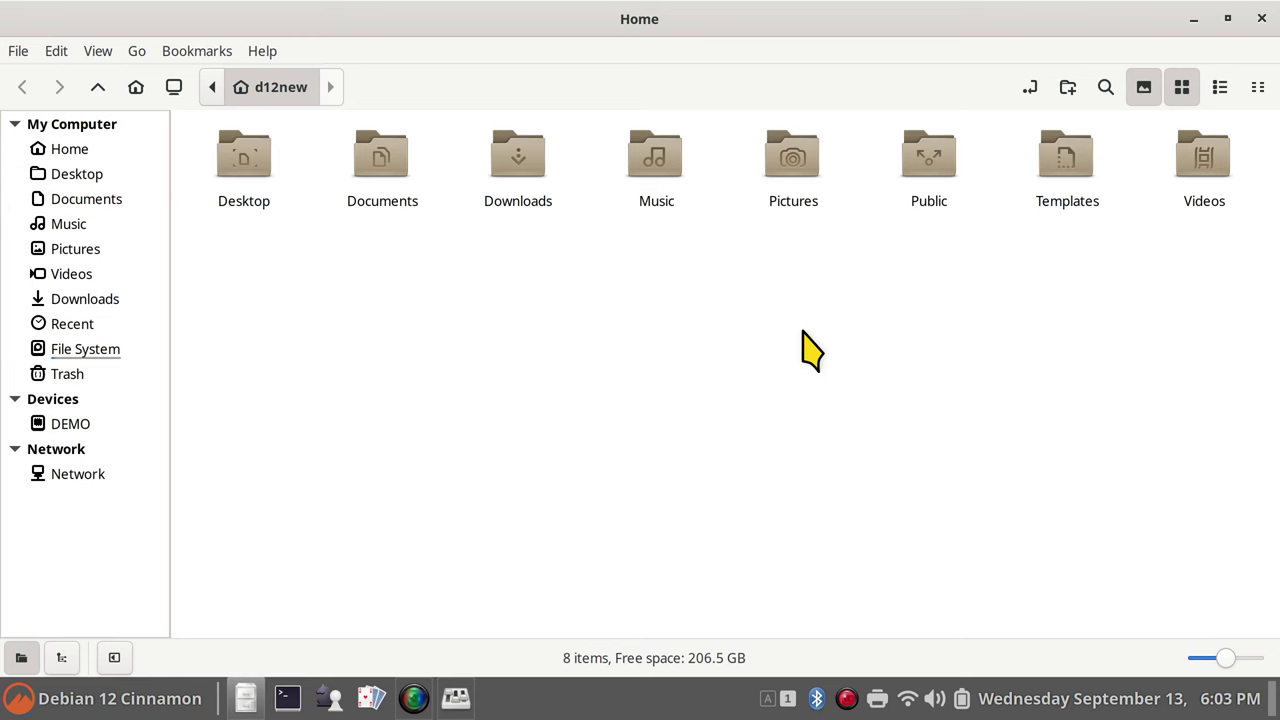
{"action": "left_click", "coordinate": [1228, 19]}
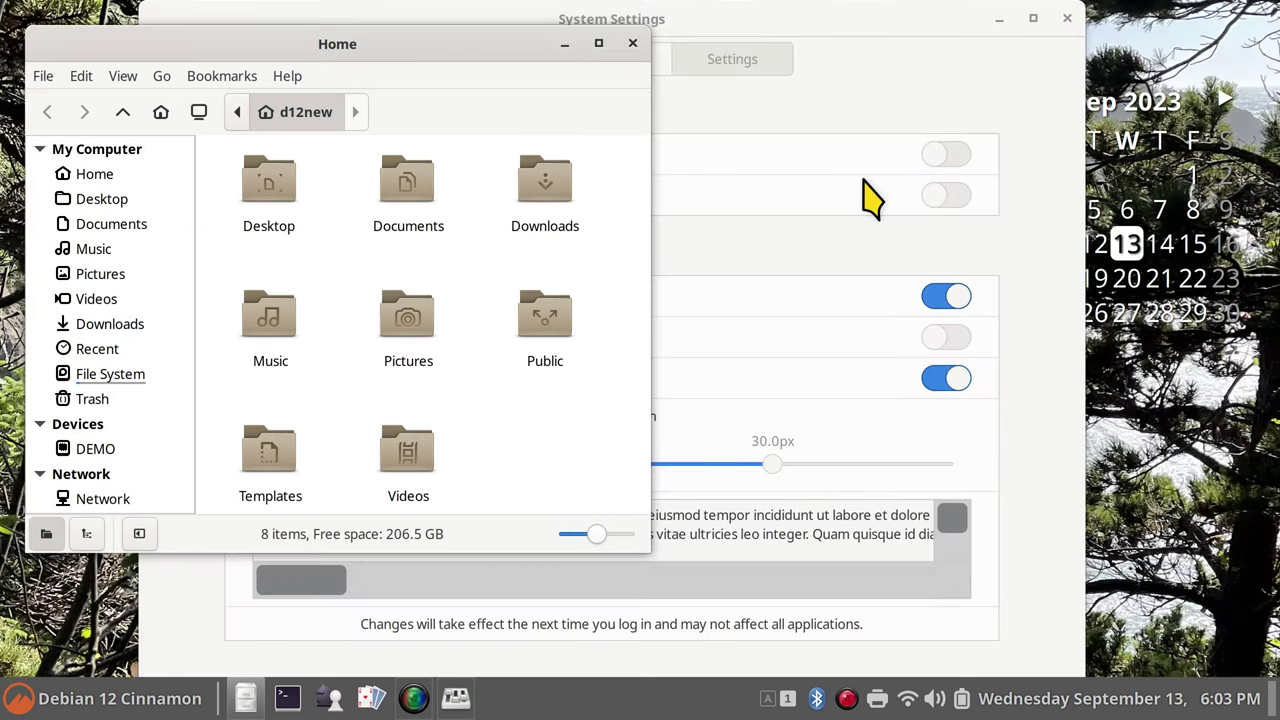
{"action": "left_click", "coordinate": [108, 275]}
{"action": "left_click_drag", "start_coordinate": [627, 175], "coordinate": [631, 237]}
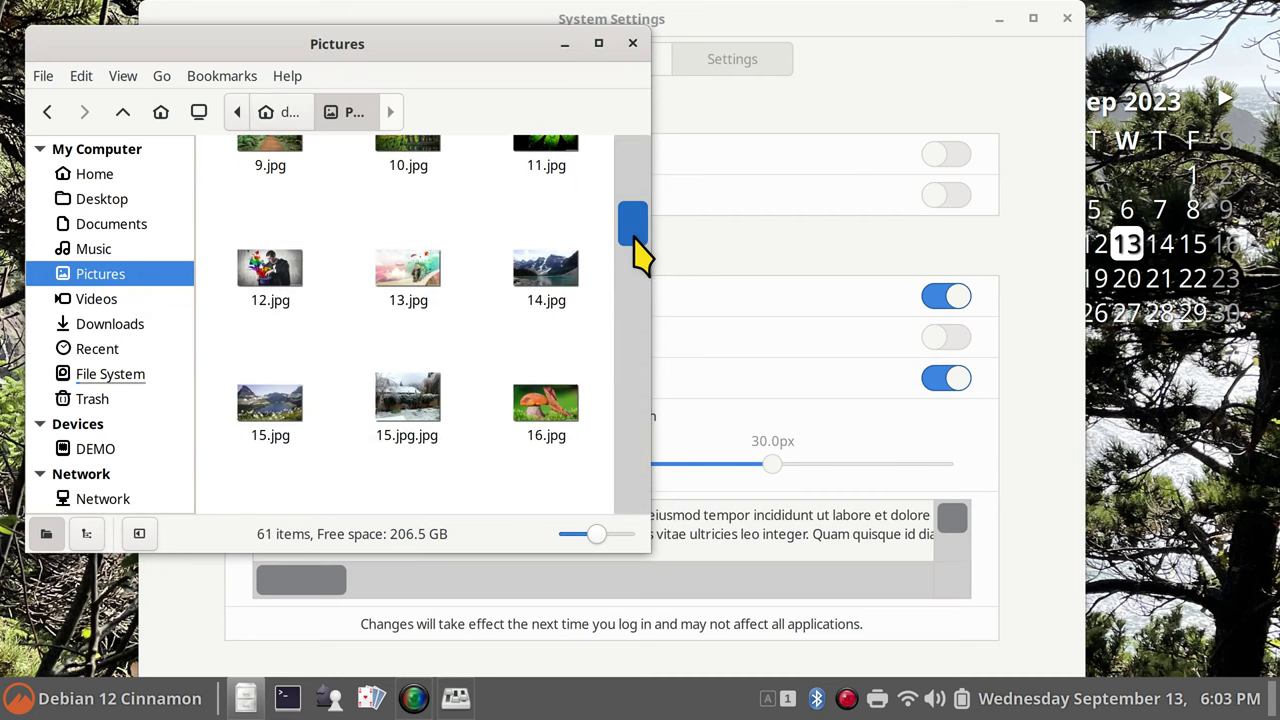
Turn off overriding the current theme's scrollbar width, and close the file manager's Pictures window.
{"action": "left_click", "coordinate": [940, 380]}
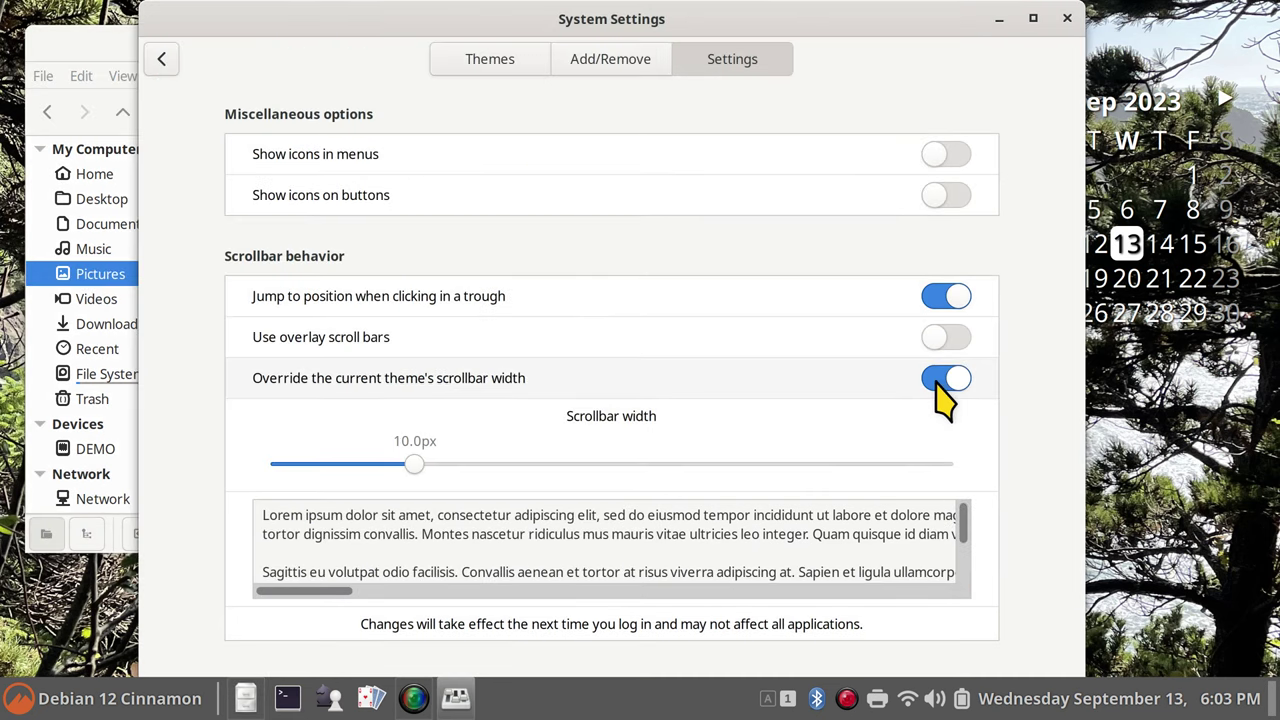
{"action": "left_click", "coordinate": [944, 380]}
{"action": "left_click", "coordinate": [82, 62]}
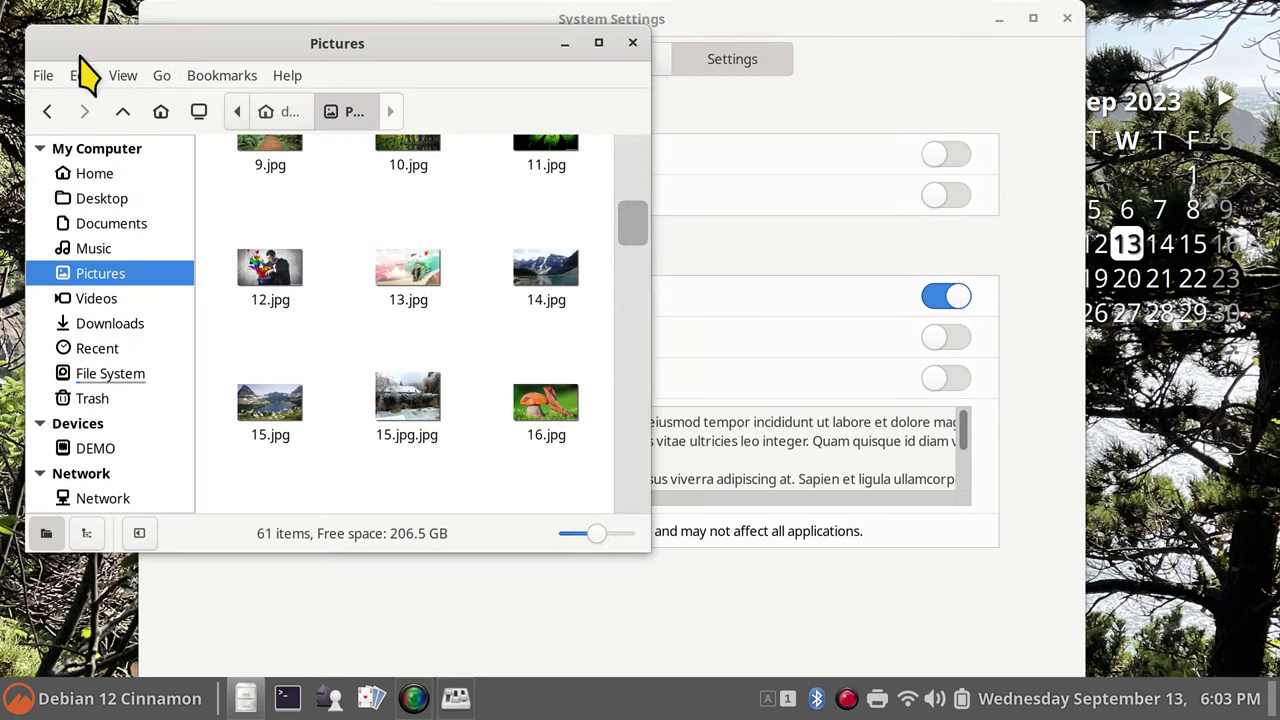
{"action": "left_click", "coordinate": [637, 43]}
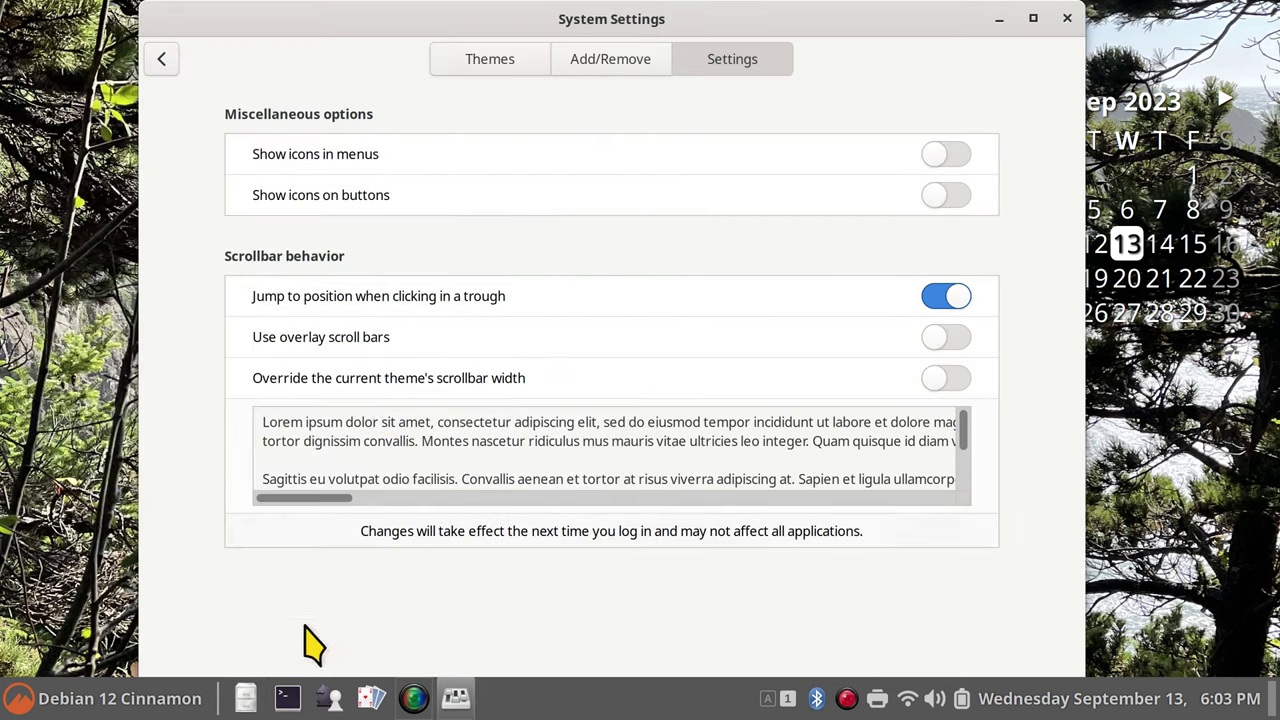
Reopen the file manager and scroll through the Pictures folder to examine the theme's default scrollbar, and return to System Settings.
{"action": "left_click", "coordinate": [245, 698]}
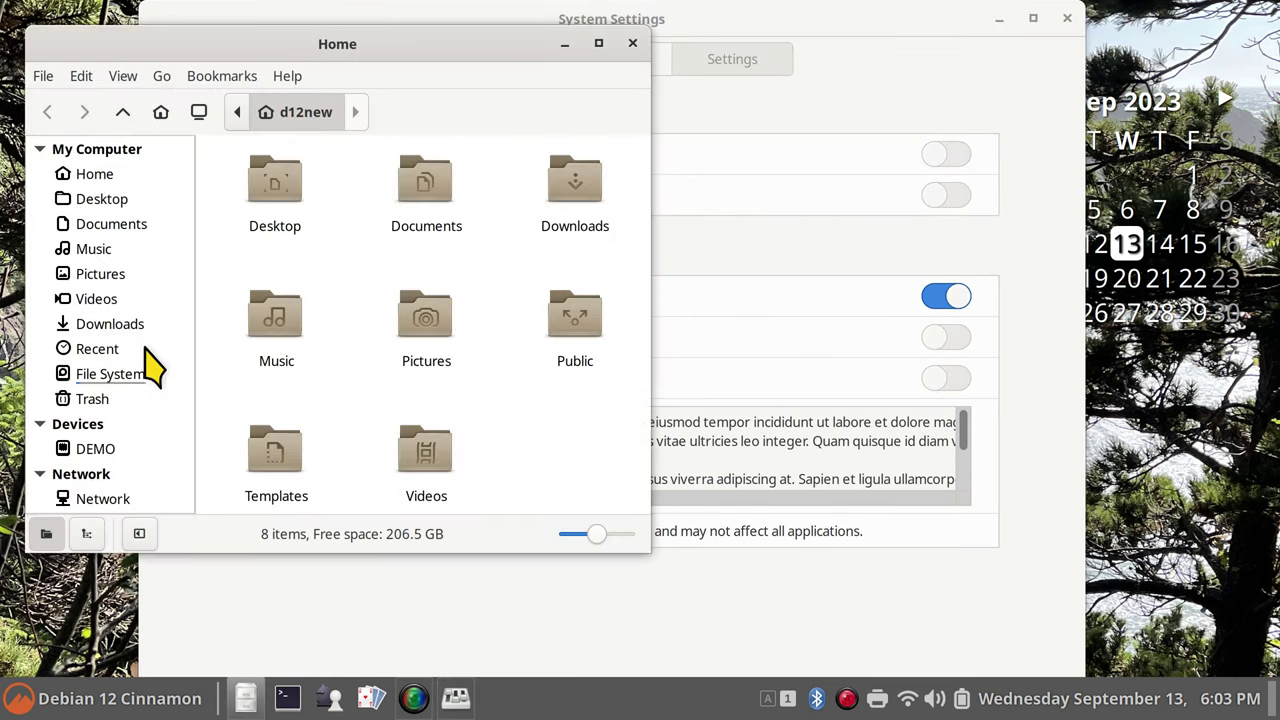
{"action": "left_click", "coordinate": [122, 302]}
{"action": "left_click", "coordinate": [118, 276]}
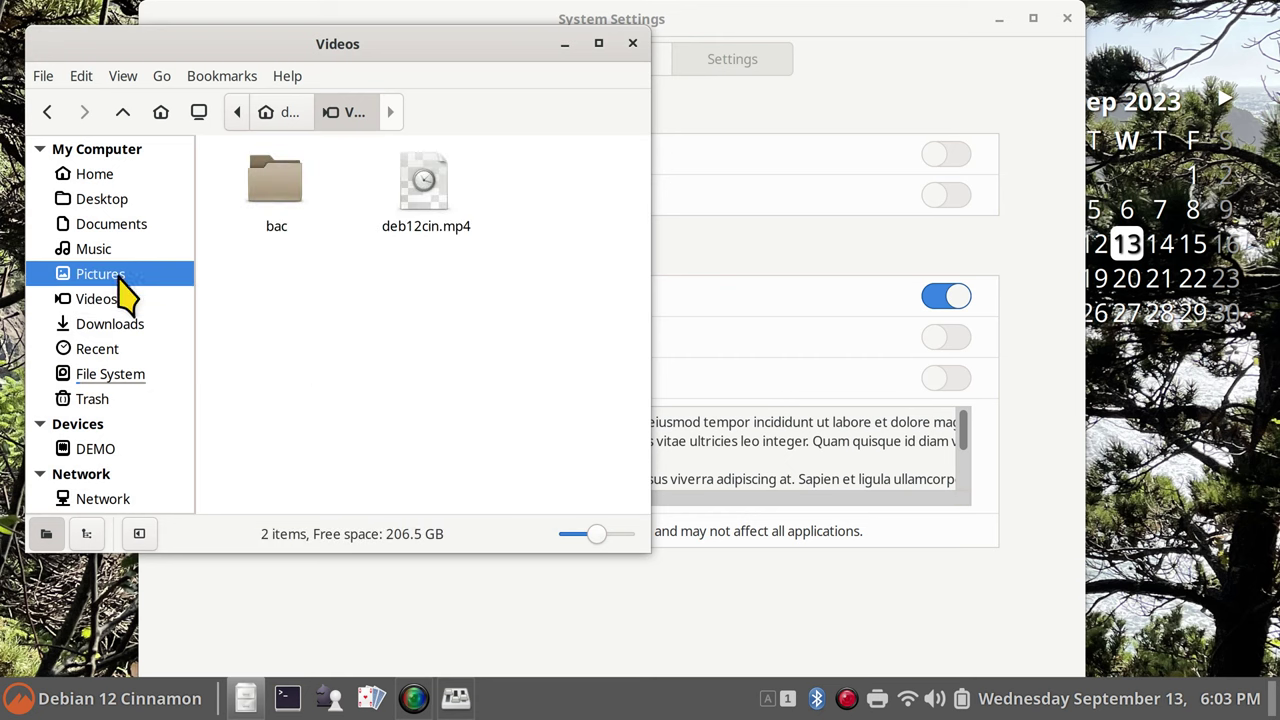
{"action": "scroll", "coordinate": [643, 170], "scroll_direction": "down", "scroll_amount": 5}
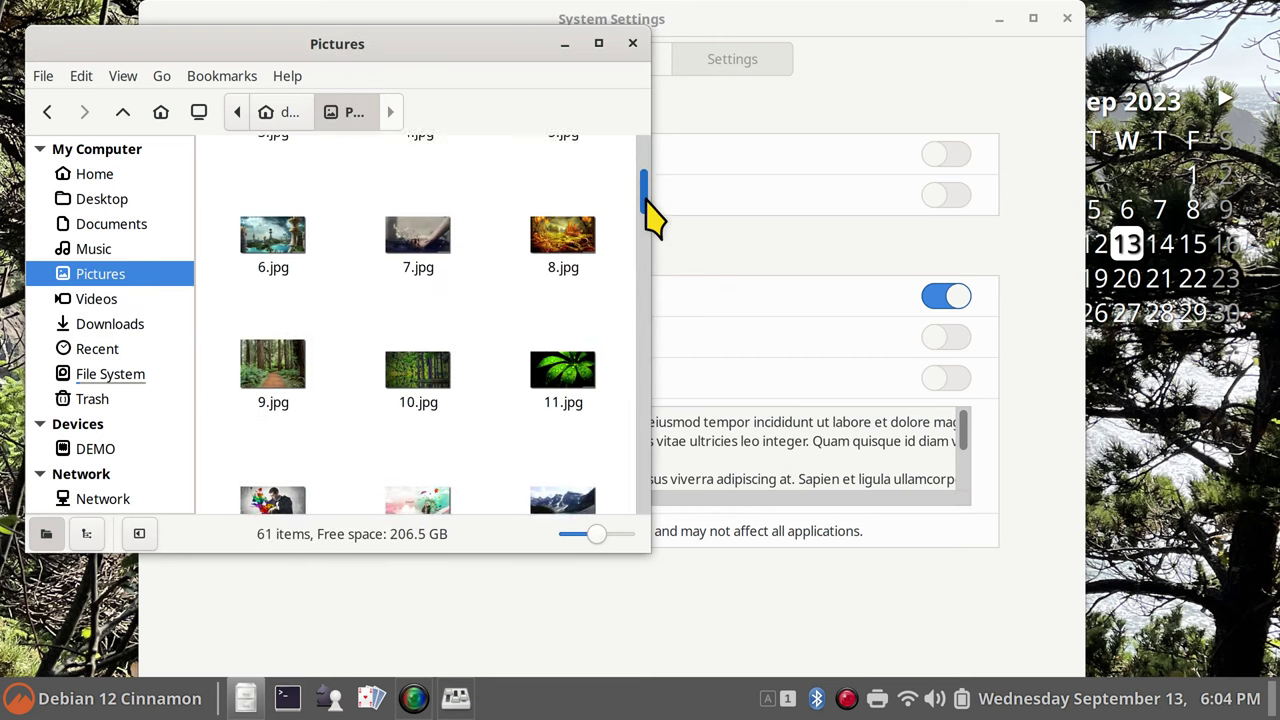
{"action": "scroll", "coordinate": [652, 178], "scroll_direction": "up", "scroll_amount": 4}
{"action": "scroll", "coordinate": [651, 177], "scroll_direction": "up", "scroll_amount": 2}
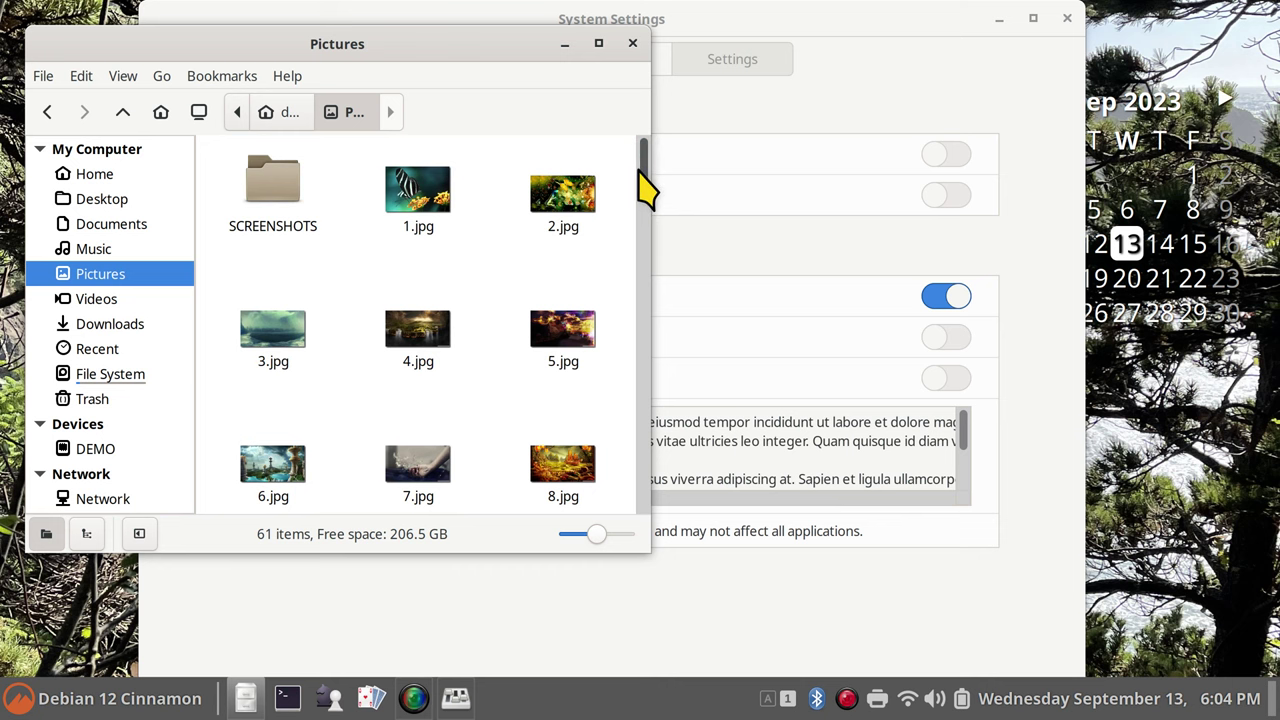
{"action": "left_click_drag", "start_coordinate": [514, 37], "coordinate": [491, 84]}
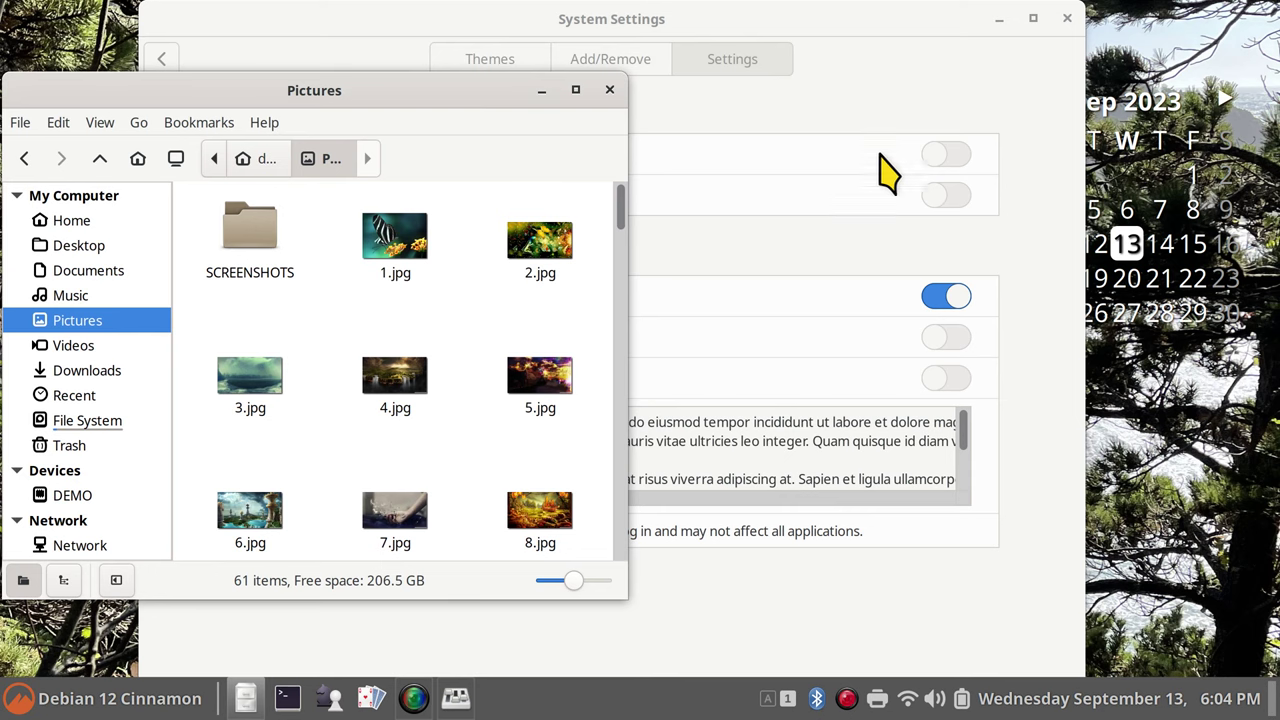
{"action": "left_click", "coordinate": [1020, 360]}
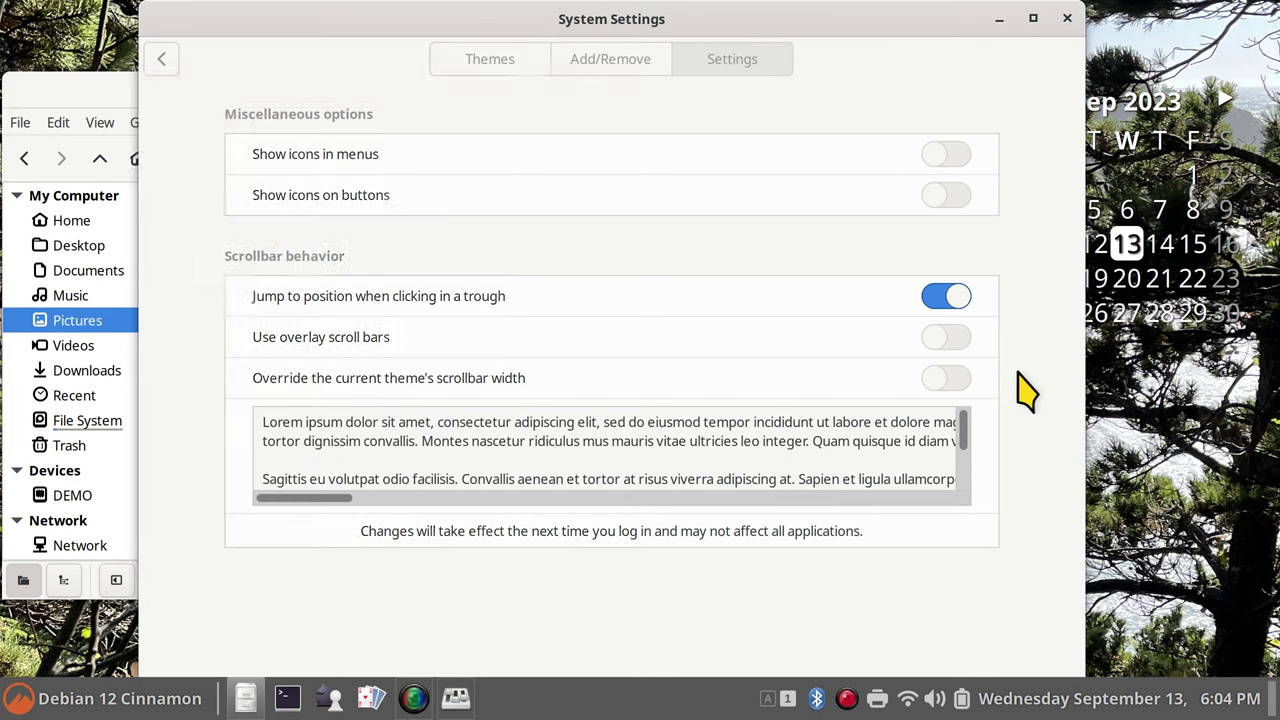
Turn on overriding the current theme's scrollbar width, set the width to 21 px, and close System Settings.
{"action": "left_click", "coordinate": [161, 59]}
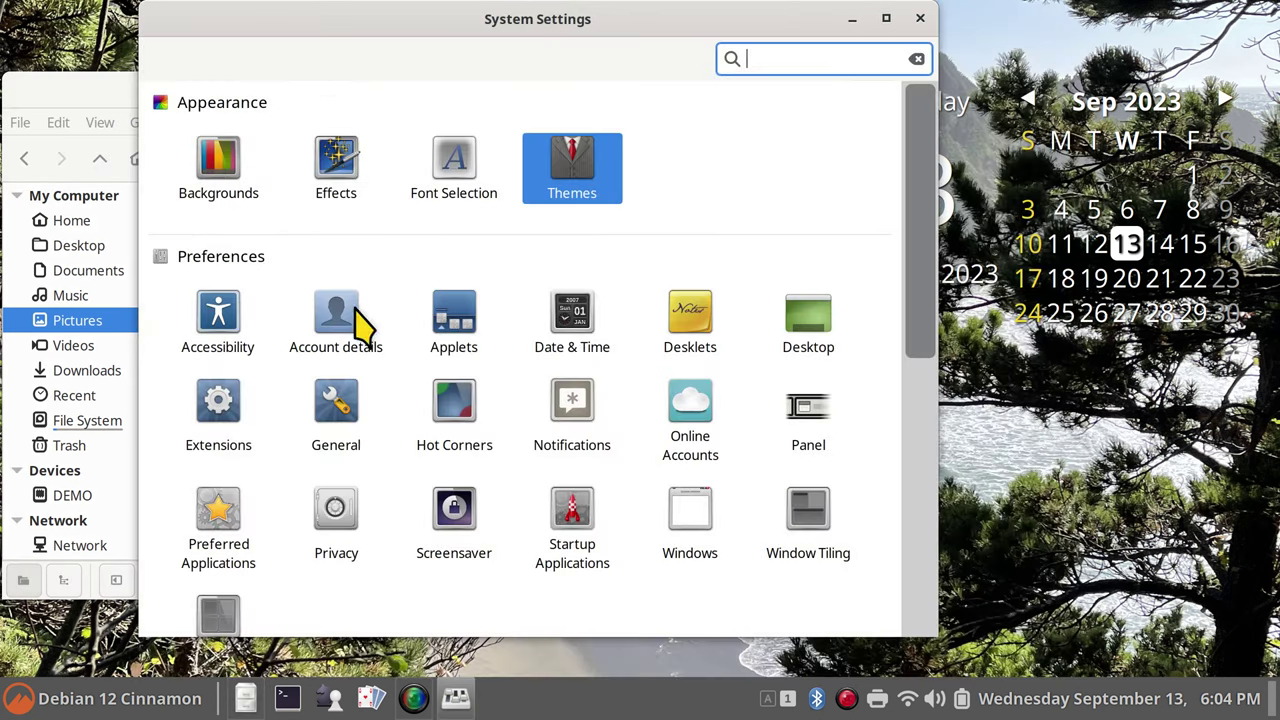
{"action": "left_click", "coordinate": [585, 183]}
{"action": "left_click", "coordinate": [716, 68]}
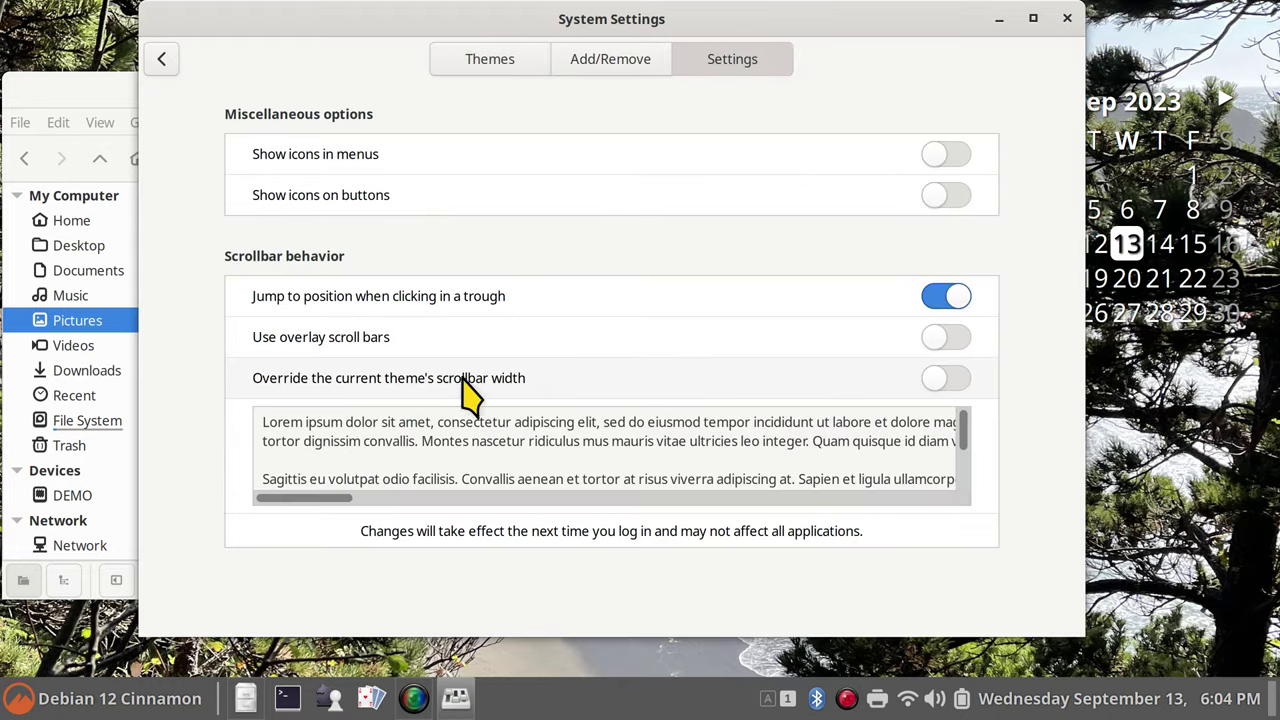
{"action": "left_click", "coordinate": [950, 380]}
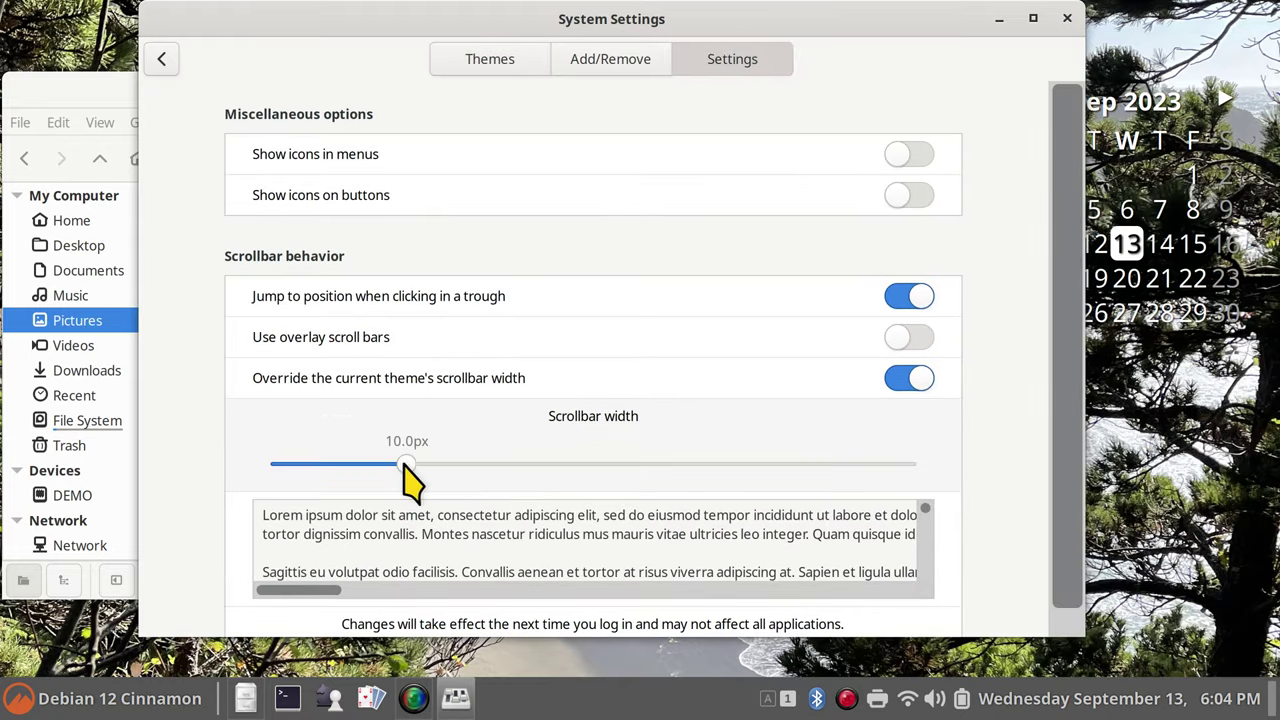
{"action": "left_click_drag", "start_coordinate": [414, 466], "coordinate": [598, 466]}
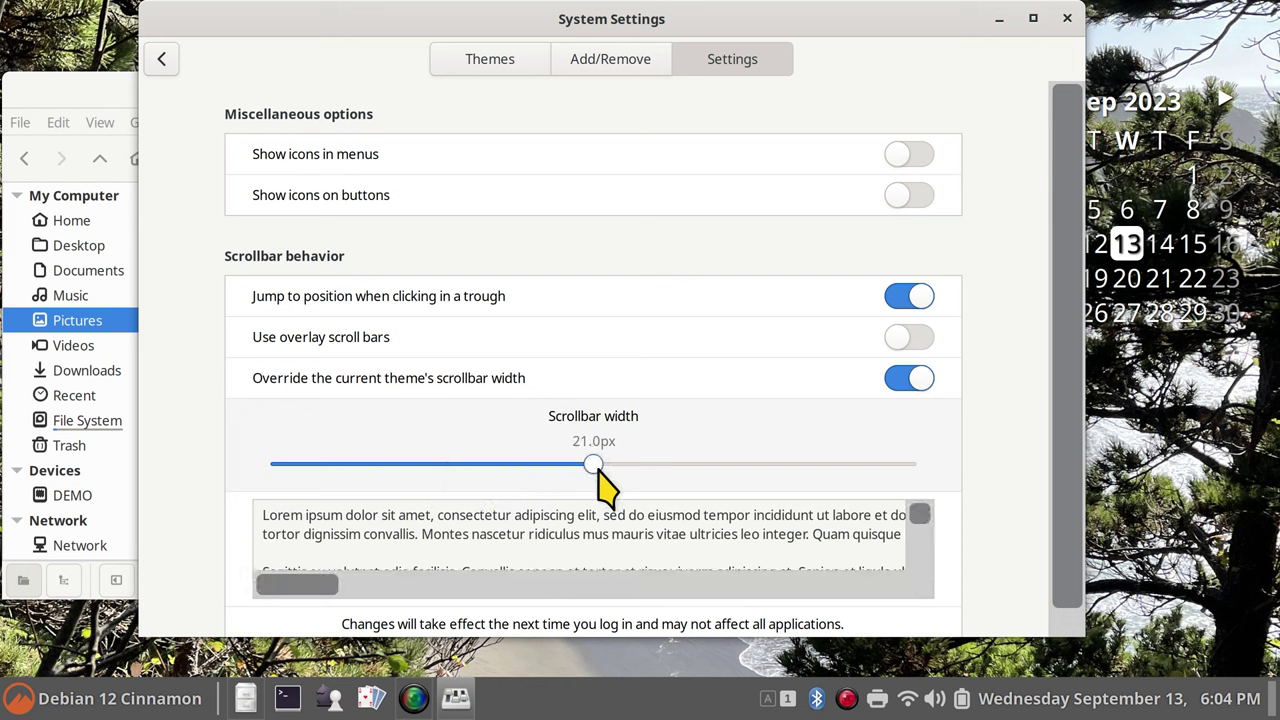
{"action": "left_click", "coordinate": [1067, 18]}
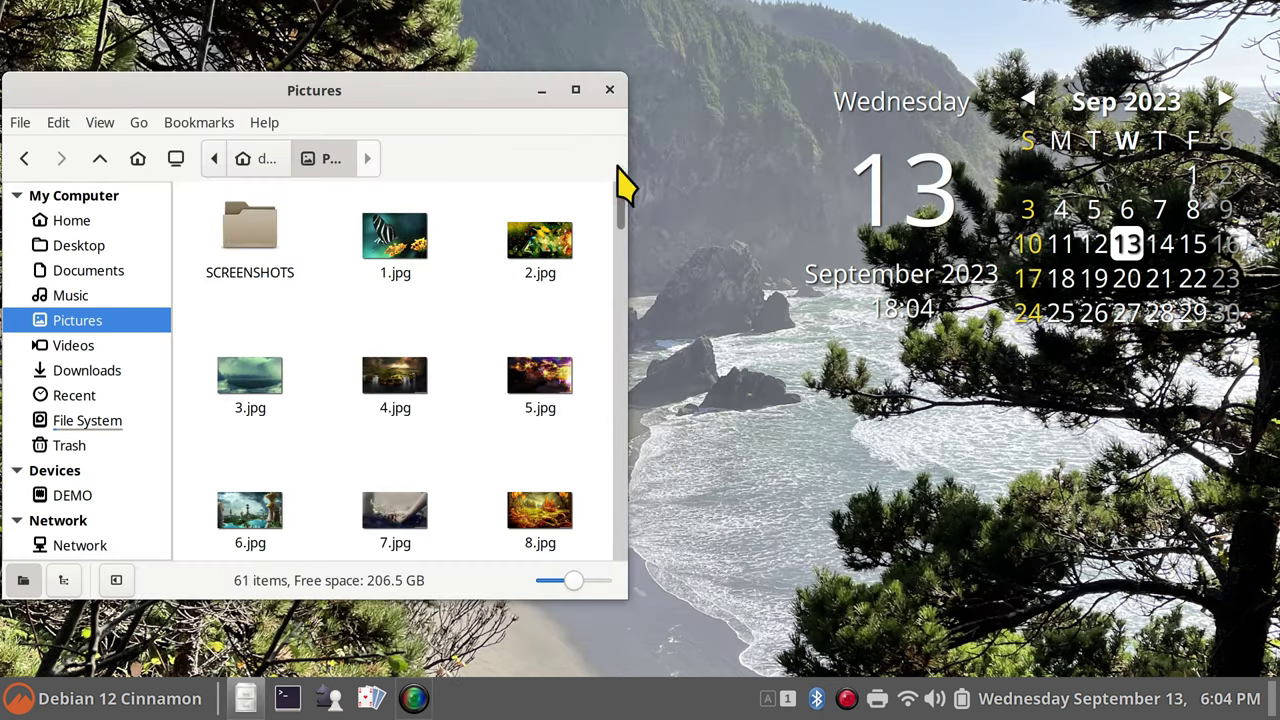
Close and reopen the file manager, and scroll through the Pictures folder to examine the widened scrollbar.
{"action": "left_click", "coordinate": [609, 90]}
{"action": "left_click", "coordinate": [245, 697]}
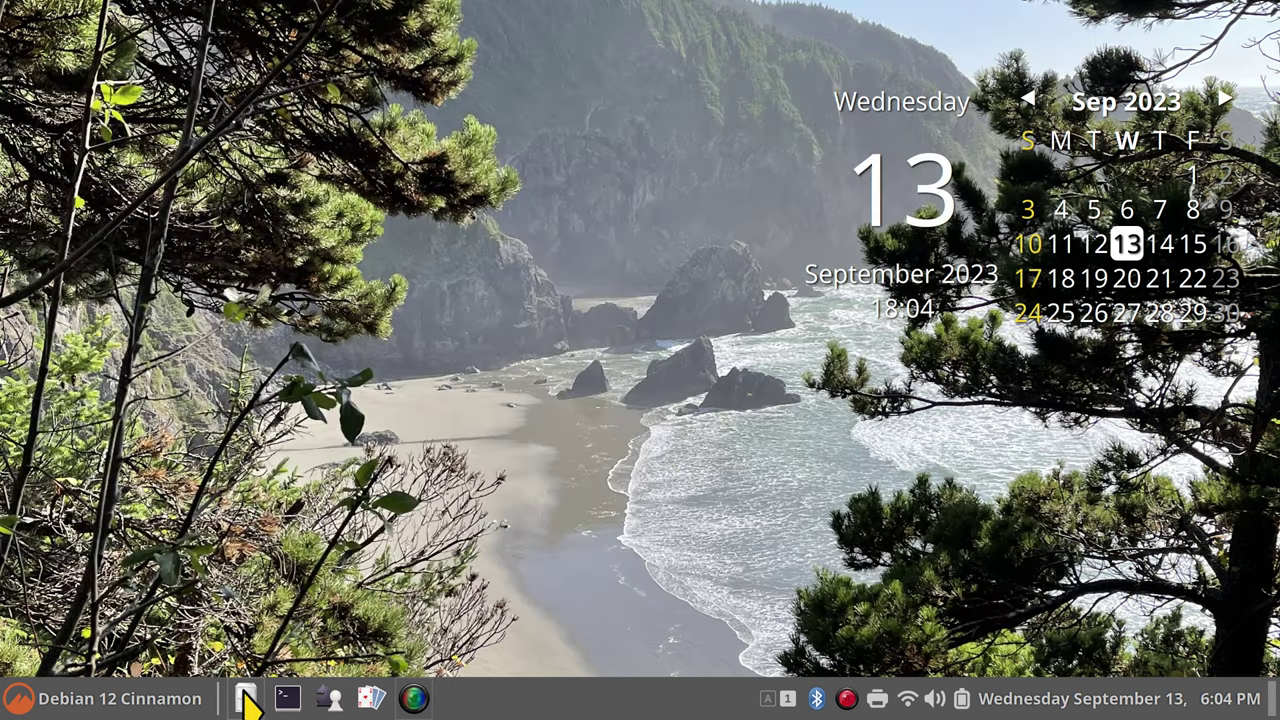
{"action": "left_click", "coordinate": [95, 300]}
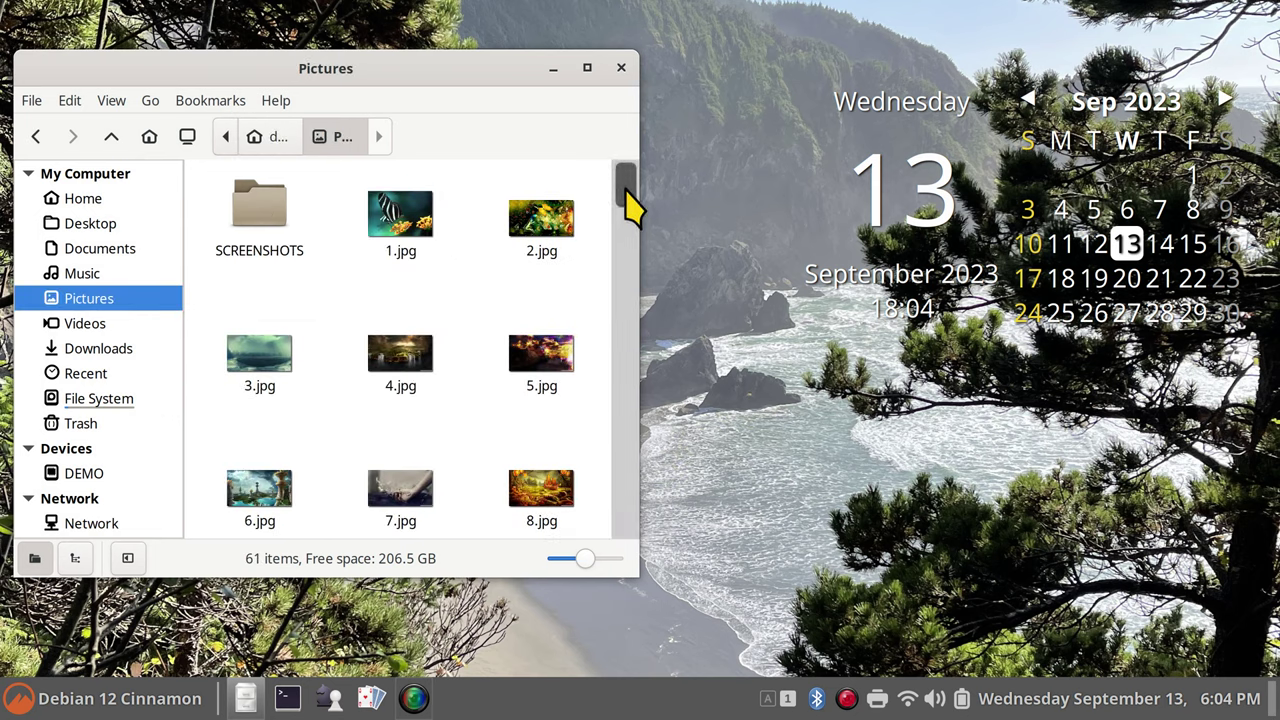
{"action": "mouse_move", "coordinate": [630, 205]}
{"action": "left_mouse_down"}
{"action": "mouse_move", "coordinate": [634, 229]}
{"action": "mouse_move", "coordinate": [631, 218]}
{"action": "left_mouse_up"}
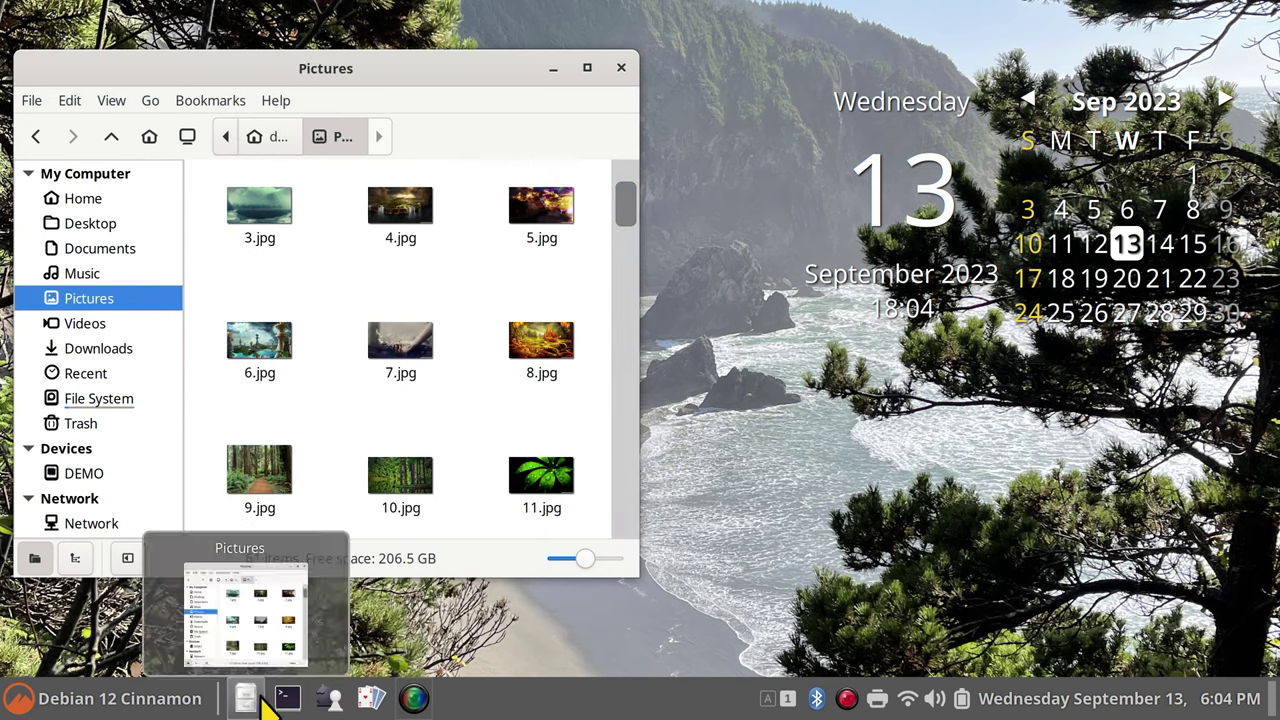
Reopen System Settings at the theme scrollbar options and move its window beside the Pictures window.
{"action": "right_click", "coordinate": [575, 702]}
{"action": "left_click", "coordinate": [595, 650]}
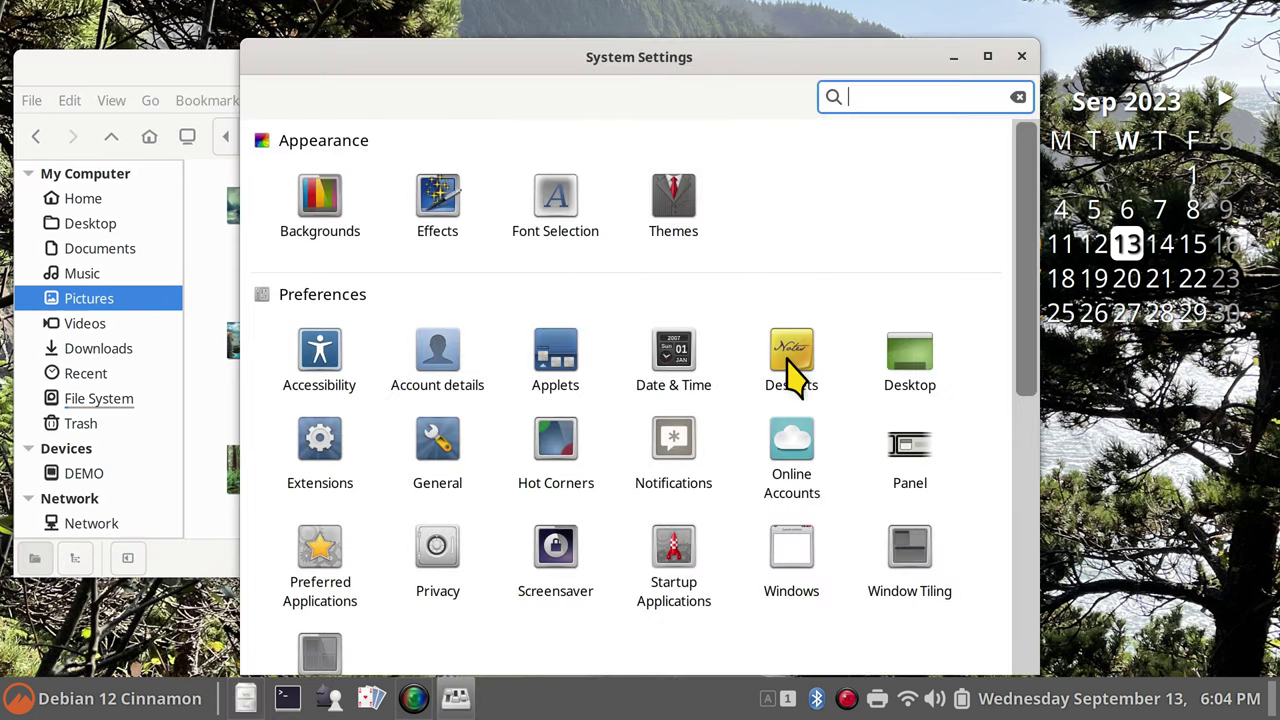
{"action": "left_click", "coordinate": [674, 190]}
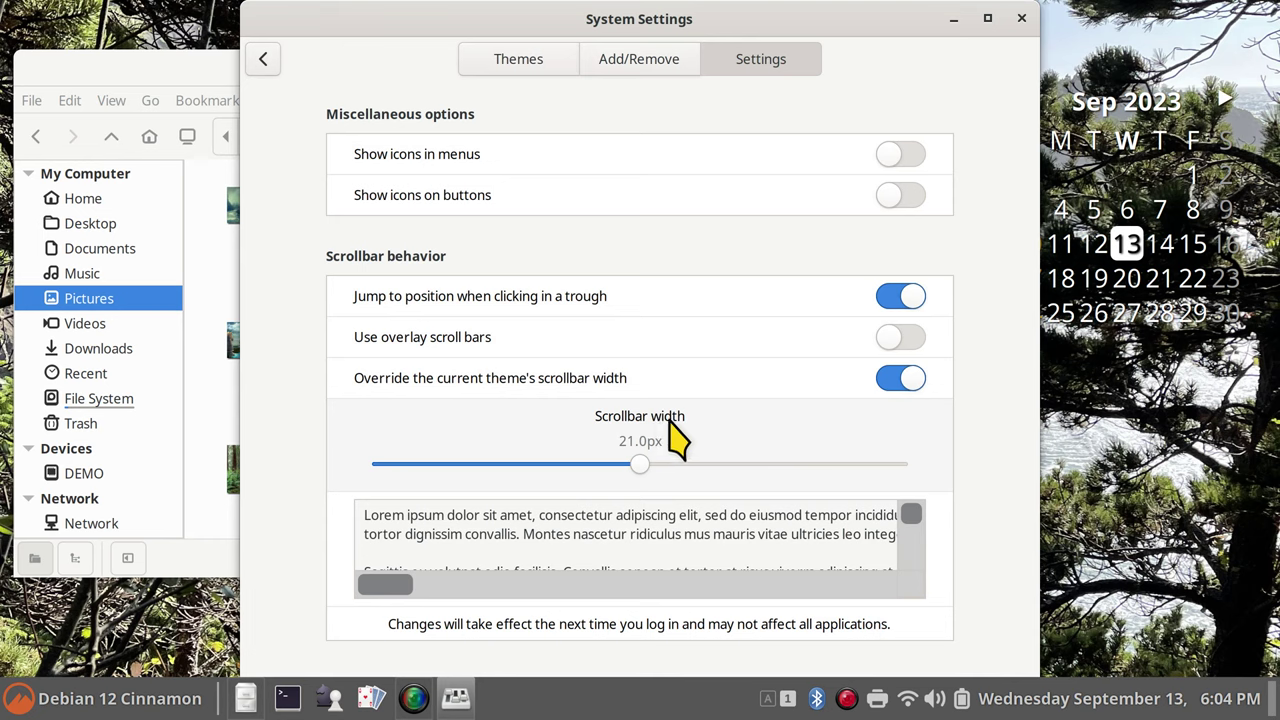
{"action": "left_click_drag", "start_coordinate": [543, 40], "coordinate": [980, 40]}
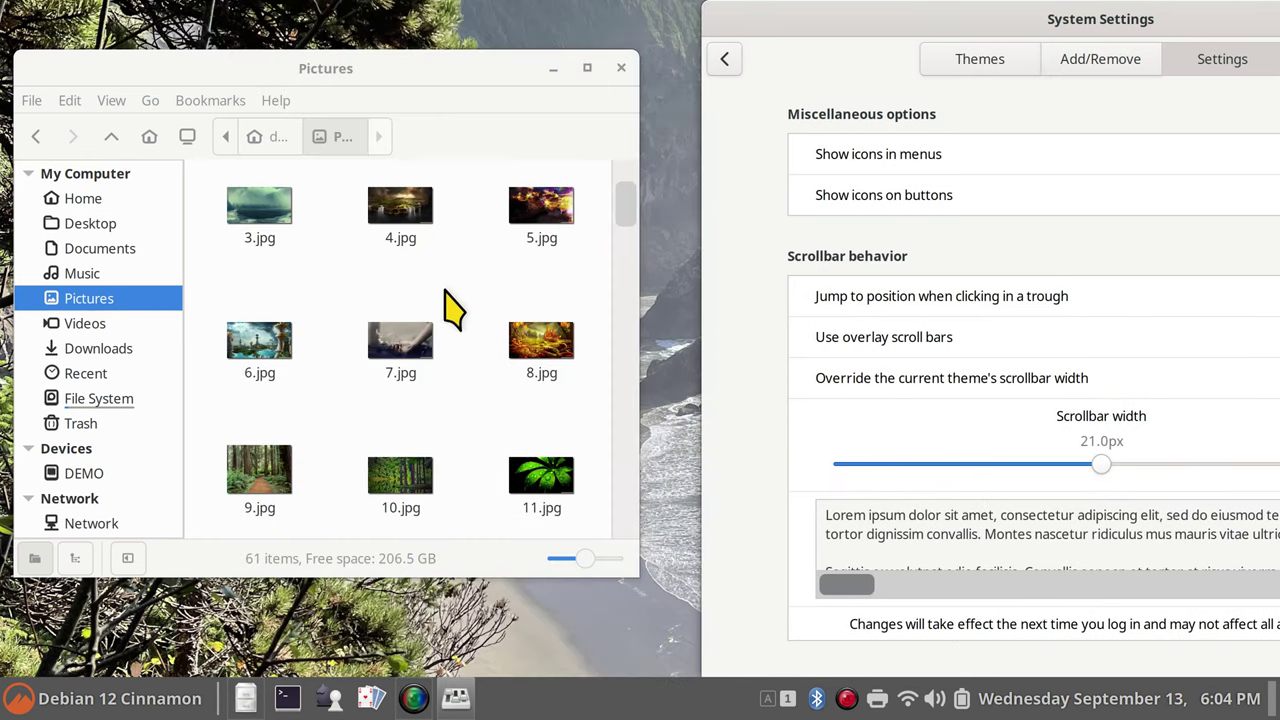
Scroll through the Pictures folder at different icon sizes to examine how the scrollbar handle changes, and close the folder window.
{"action": "left_click", "coordinate": [466, 267]}
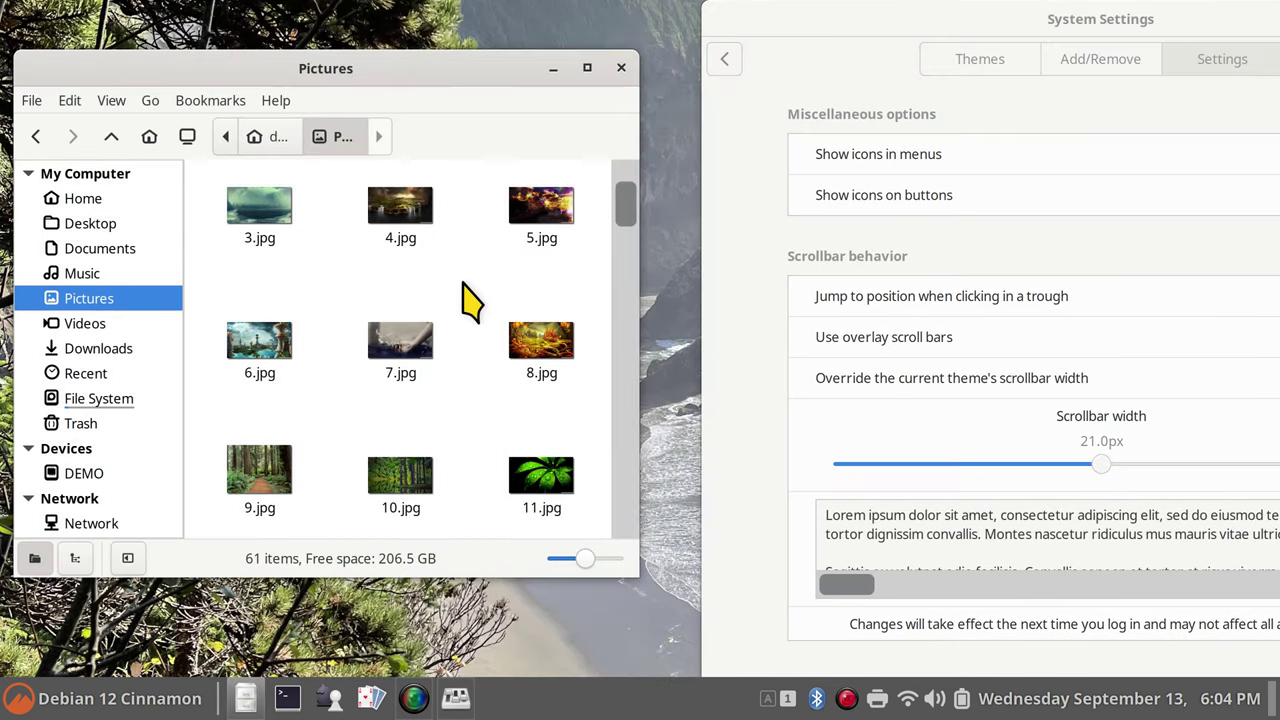
{"action": "scroll", "coordinate": [470, 300], "scroll_direction": "up", "scroll_amount": 3}
{"action": "scroll", "coordinate": [470, 300], "scroll_direction": "down", "scroll_amount": 5}
{"action": "scroll", "coordinate": [470, 300], "scroll_direction": "up", "scroll_amount": 2}
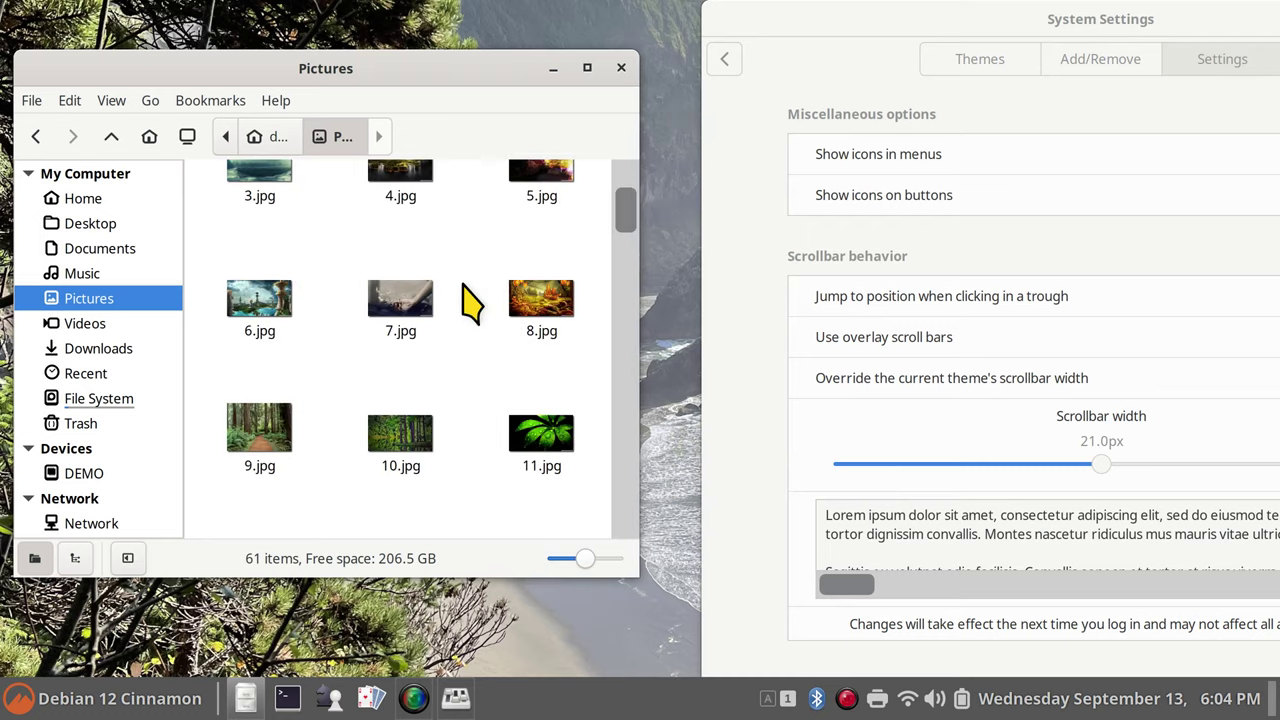
{"action": "scroll", "coordinate": [470, 300], "scroll_direction": "down", "scroll_amount": 1}
{"action": "scroll", "coordinate": [470, 300], "scroll_direction": "up", "scroll_amount": 1}
{"action": "scroll", "coordinate": [470, 300], "scroll_direction": "down", "scroll_amount": 1}
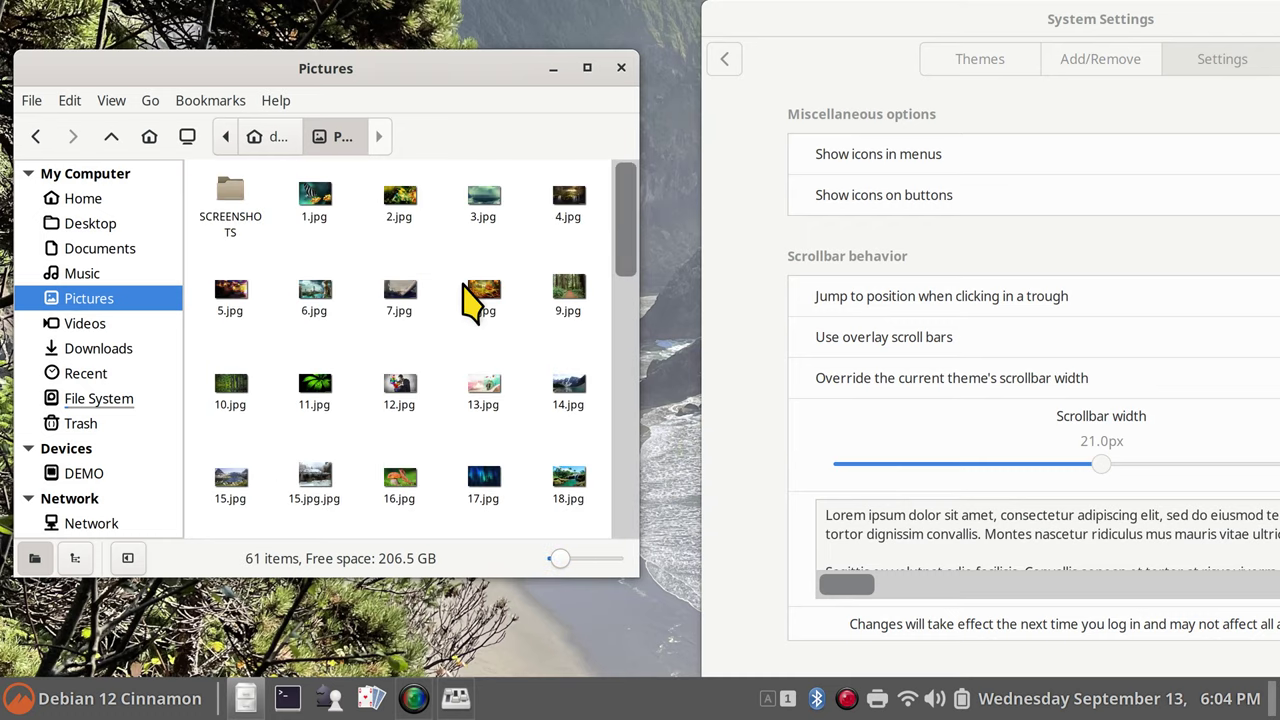
{"action": "scroll", "coordinate": [470, 300], "scroll_direction": "up", "scroll_amount": 1}
{"action": "scroll", "coordinate": [470, 300], "scroll_direction": "down", "scroll_amount": 1}
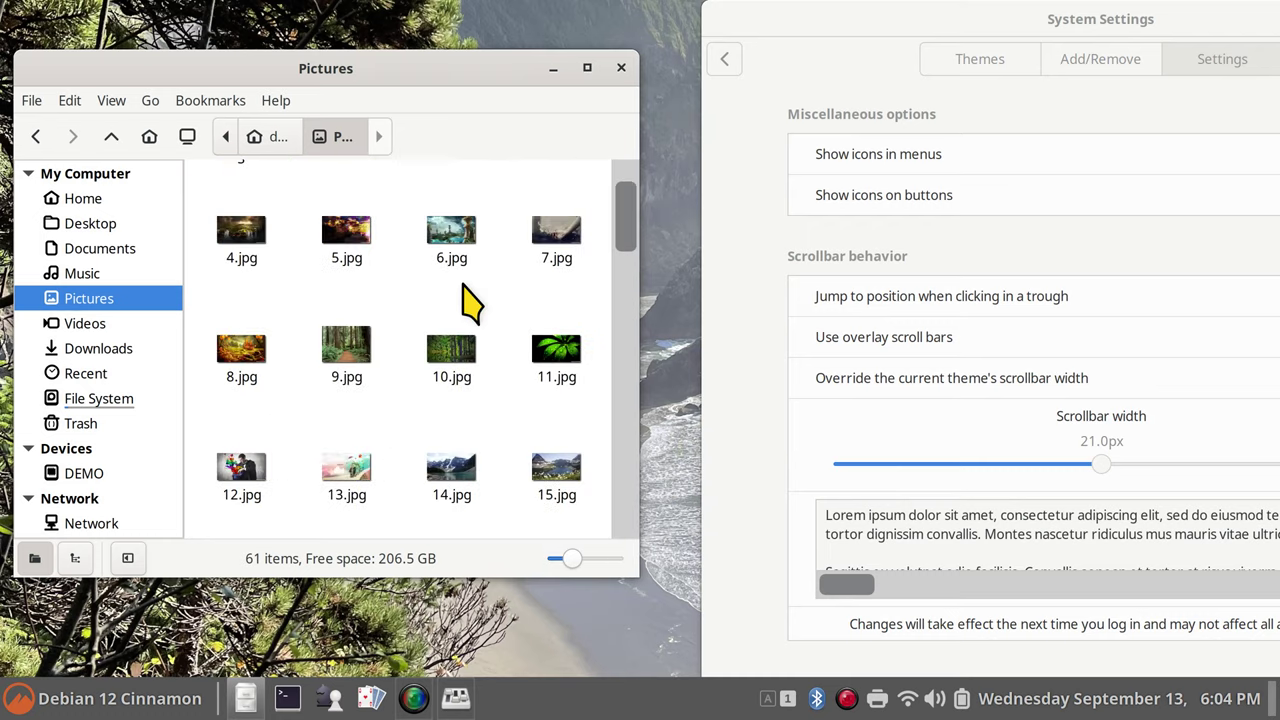
{"action": "scroll", "coordinate": [470, 302], "scroll_direction": "up", "scroll_amount": 1}
{"action": "left_click", "coordinate": [621, 67]}
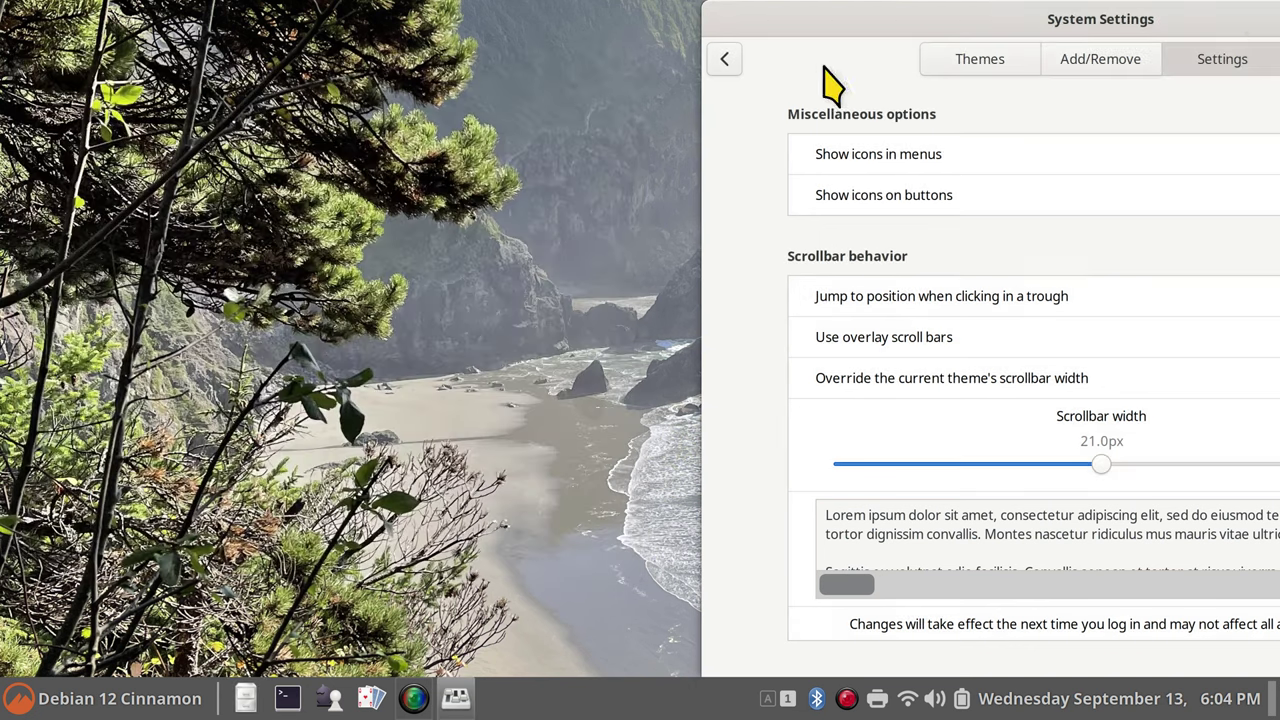
Bring System Settings fully back on screen, try the Large text visual aid in Accessibility, and return to the settings overview.
{"action": "left_click_drag", "start_coordinate": [975, 33], "coordinate": [908, 33]}
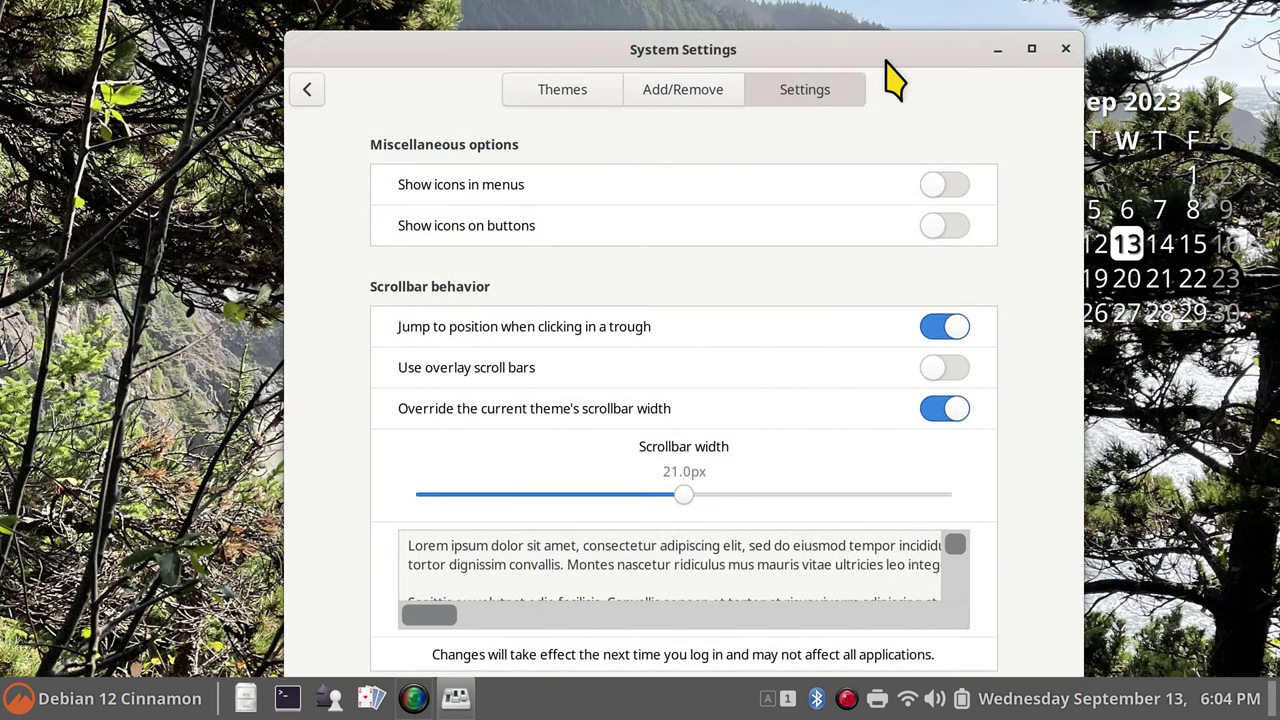
{"action": "left_click", "coordinate": [306, 89]}
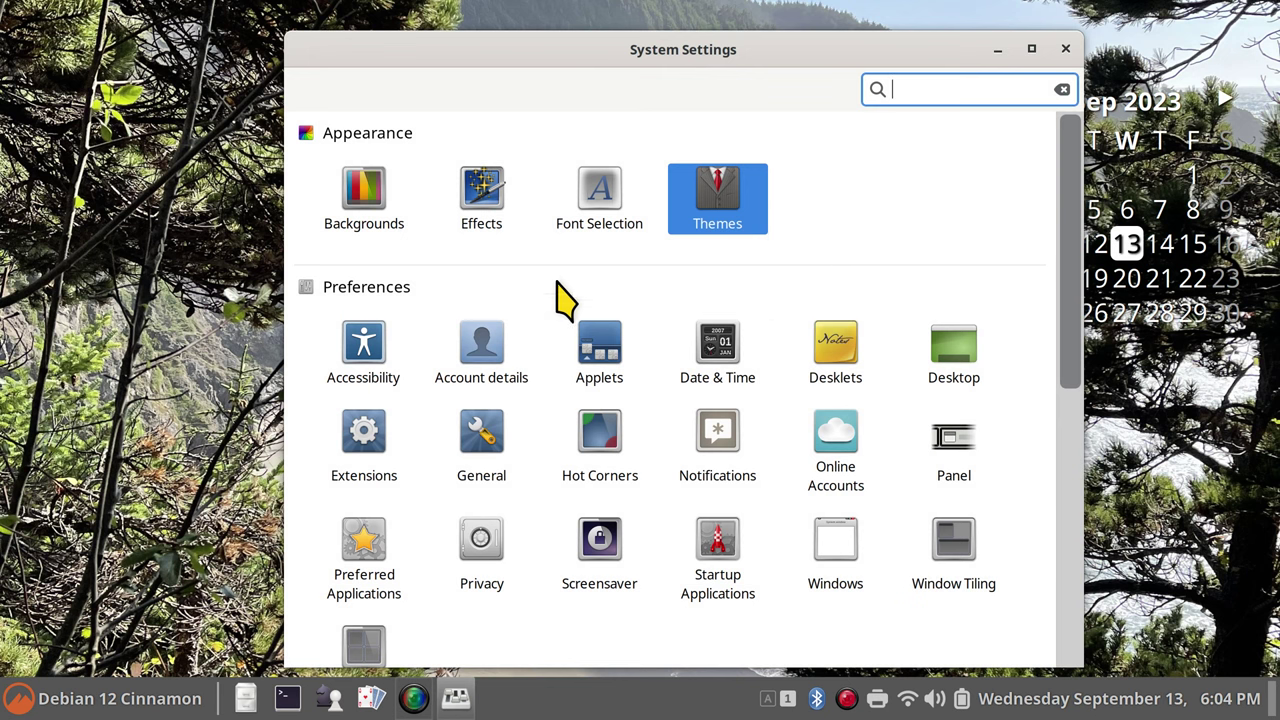
{"action": "left_click", "coordinate": [365, 368]}
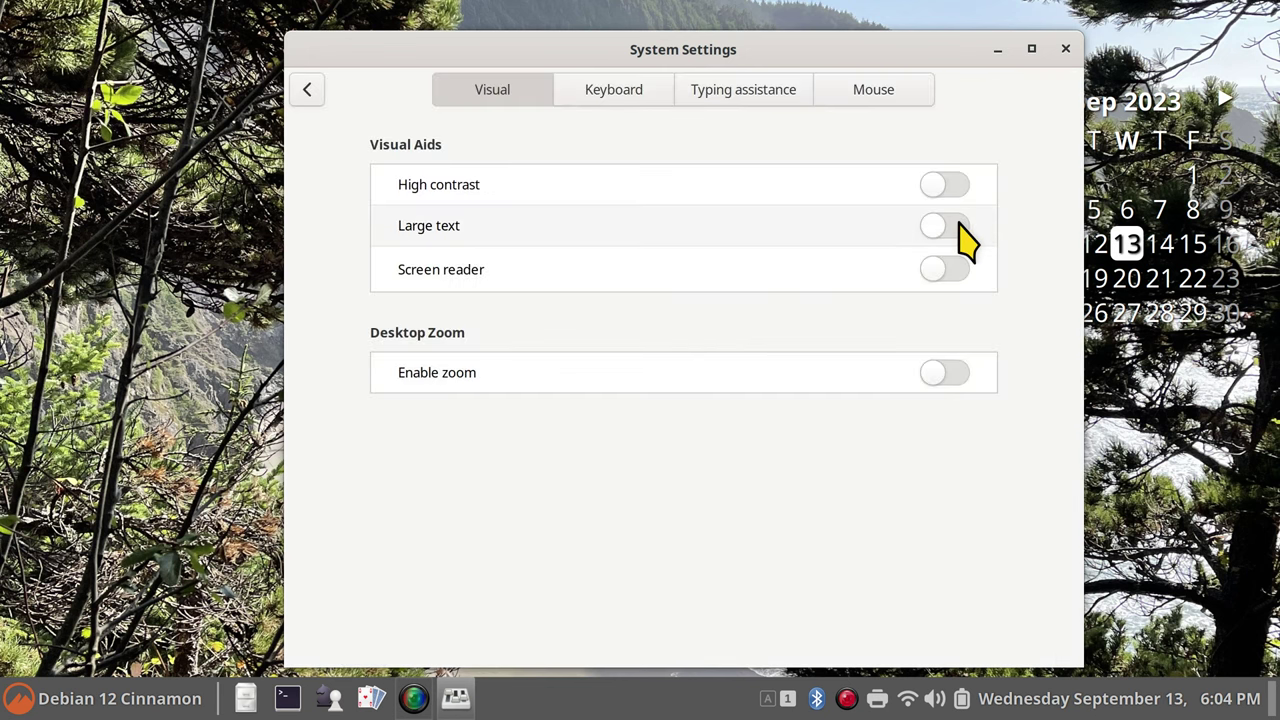
{"action": "left_click", "coordinate": [945, 226]}
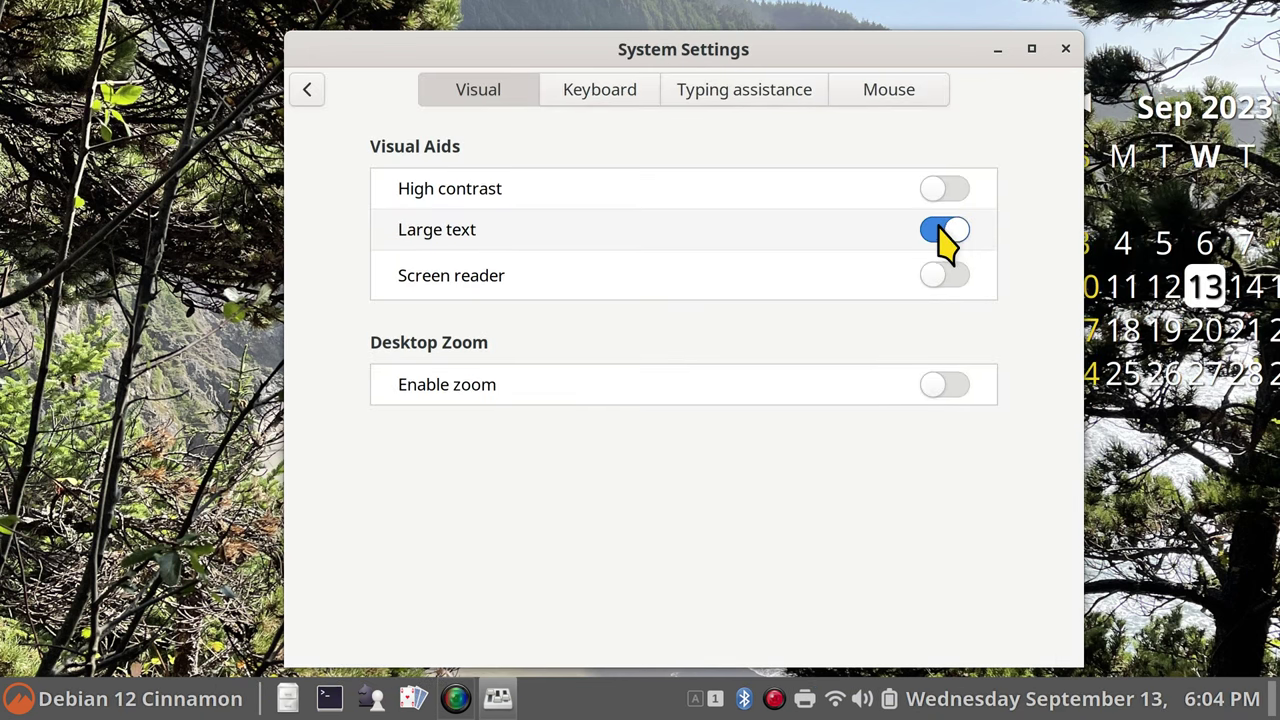
{"action": "left_click", "coordinate": [310, 90]}
View the Account details settings for the picture, name and password, and return to the settings overview.
{"action": "left_click", "coordinate": [491, 360]}
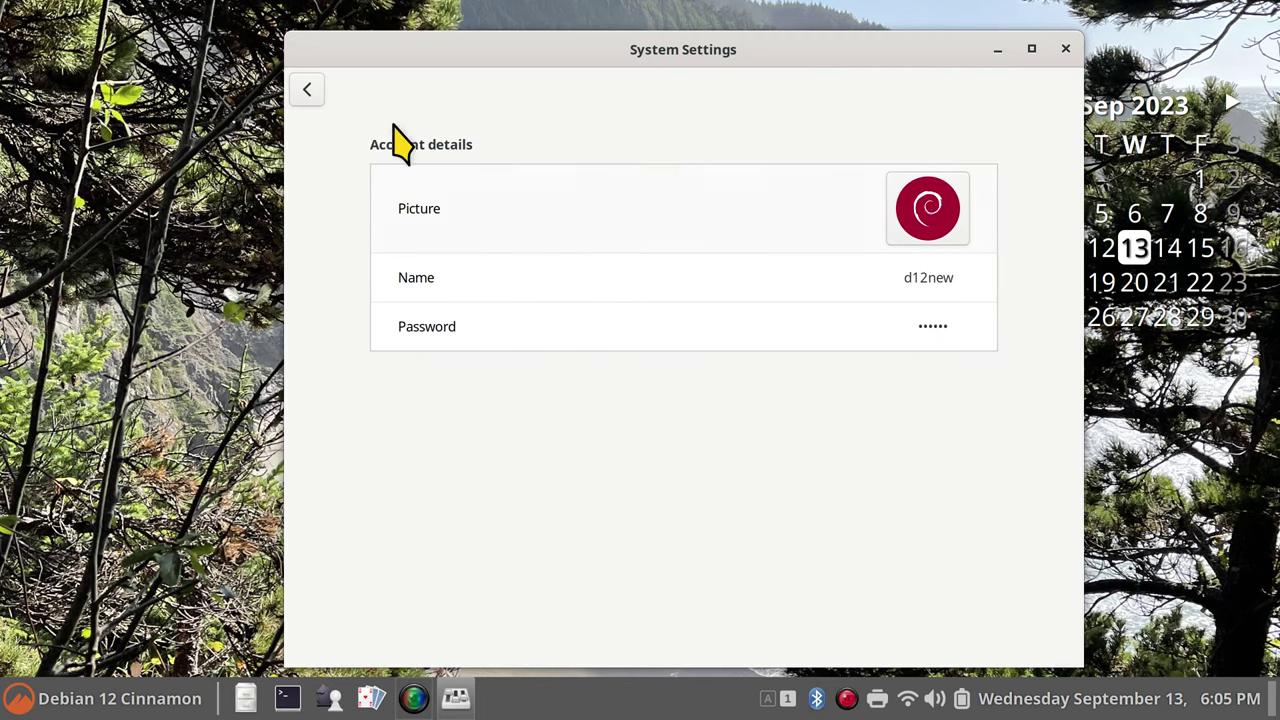
{"action": "left_click", "coordinate": [305, 90]}
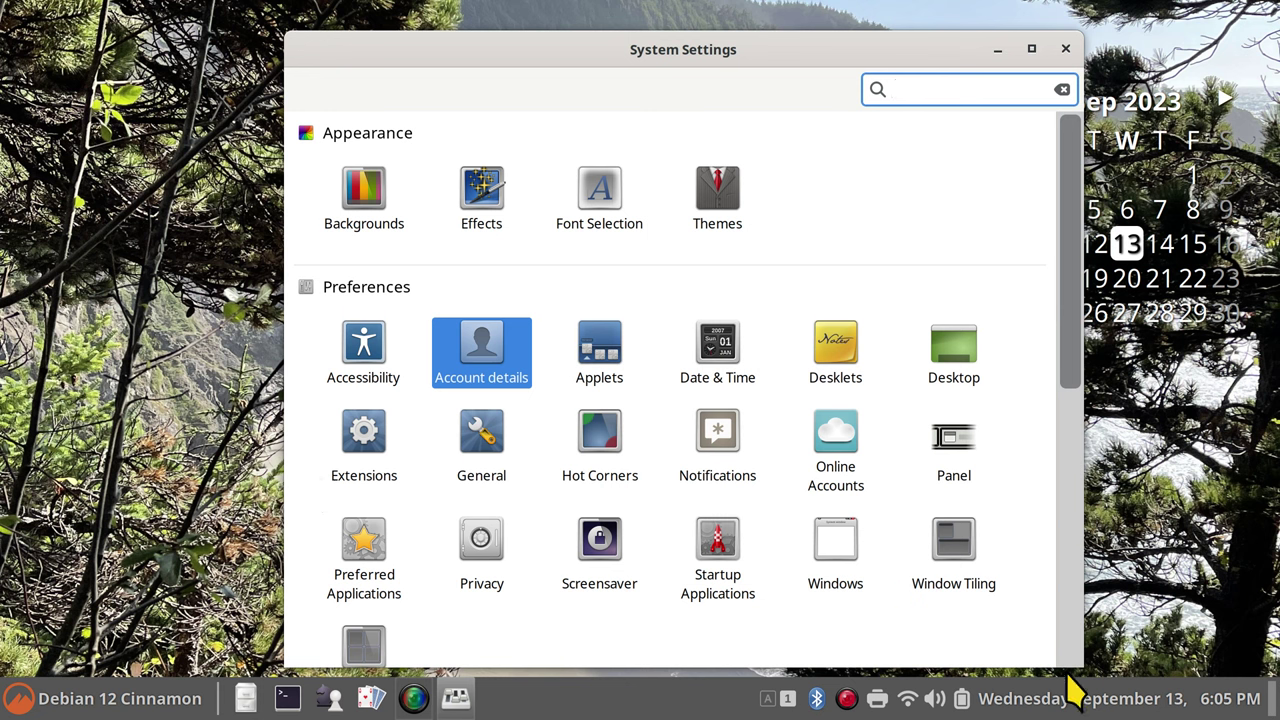
Enable the installed Transparent panels extension and open its configuration.
{"action": "left_click", "coordinate": [364, 420]}
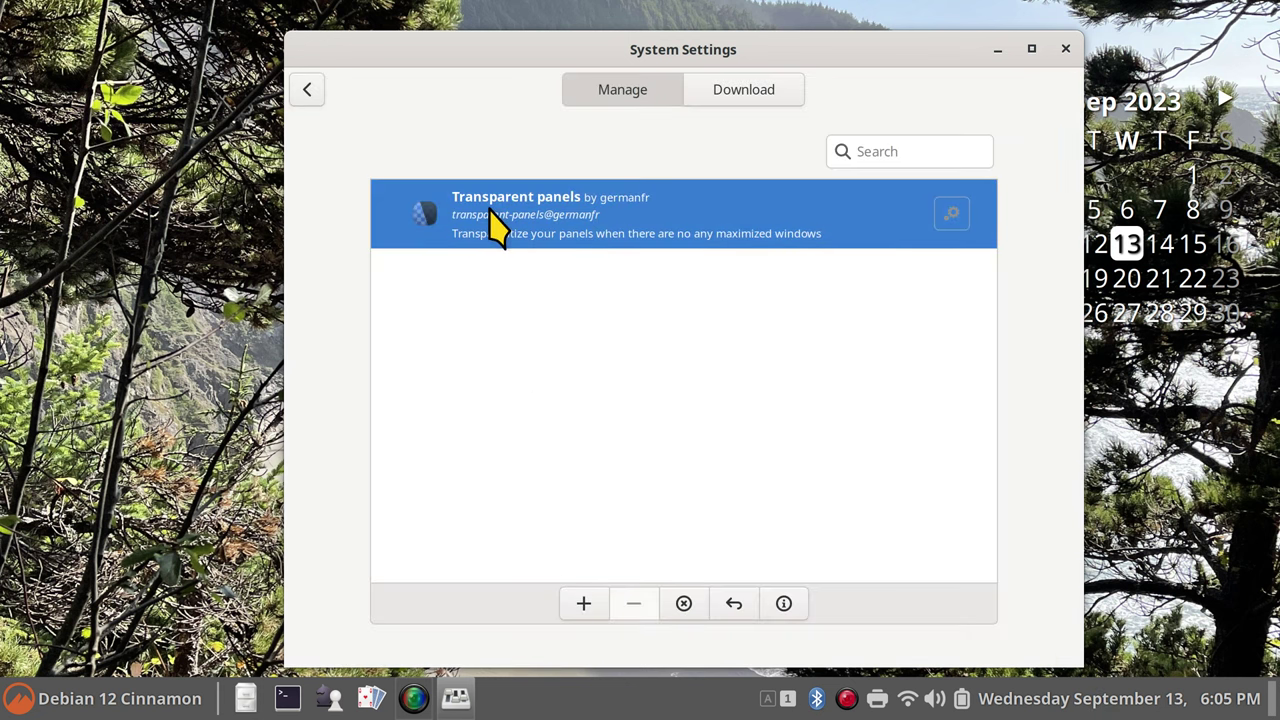
{"action": "left_click", "coordinate": [584, 604]}
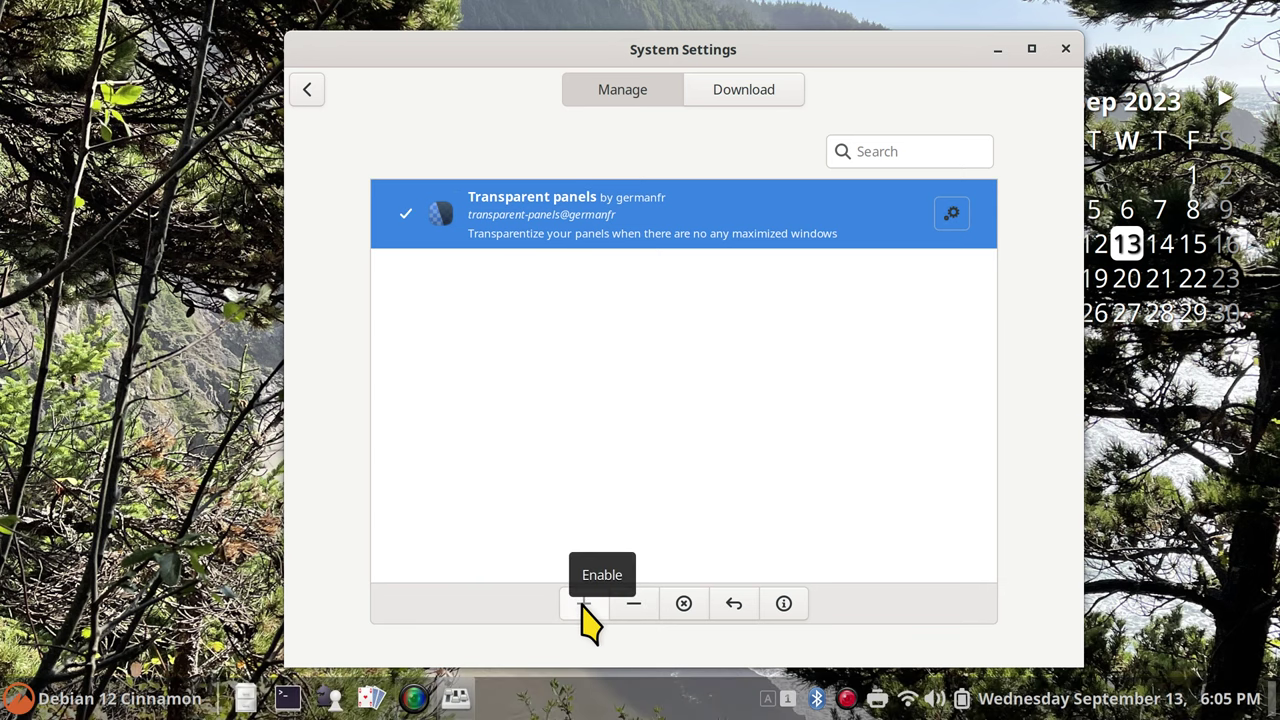
{"action": "left_click", "coordinate": [951, 213]}
Try the Fully transparent panel type, switch it back to Semi-transparent, and leave the extension's configuration.
{"action": "left_click", "coordinate": [698, 176]}
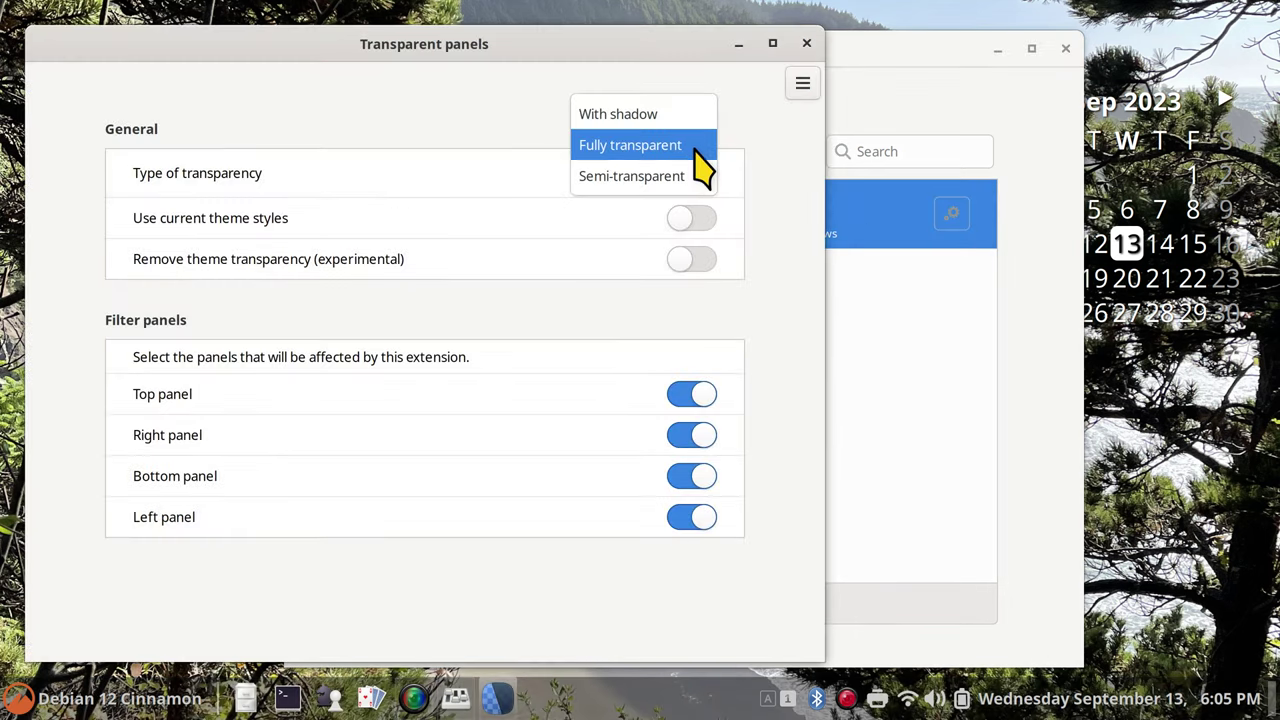
{"action": "left_click", "coordinate": [698, 150]}
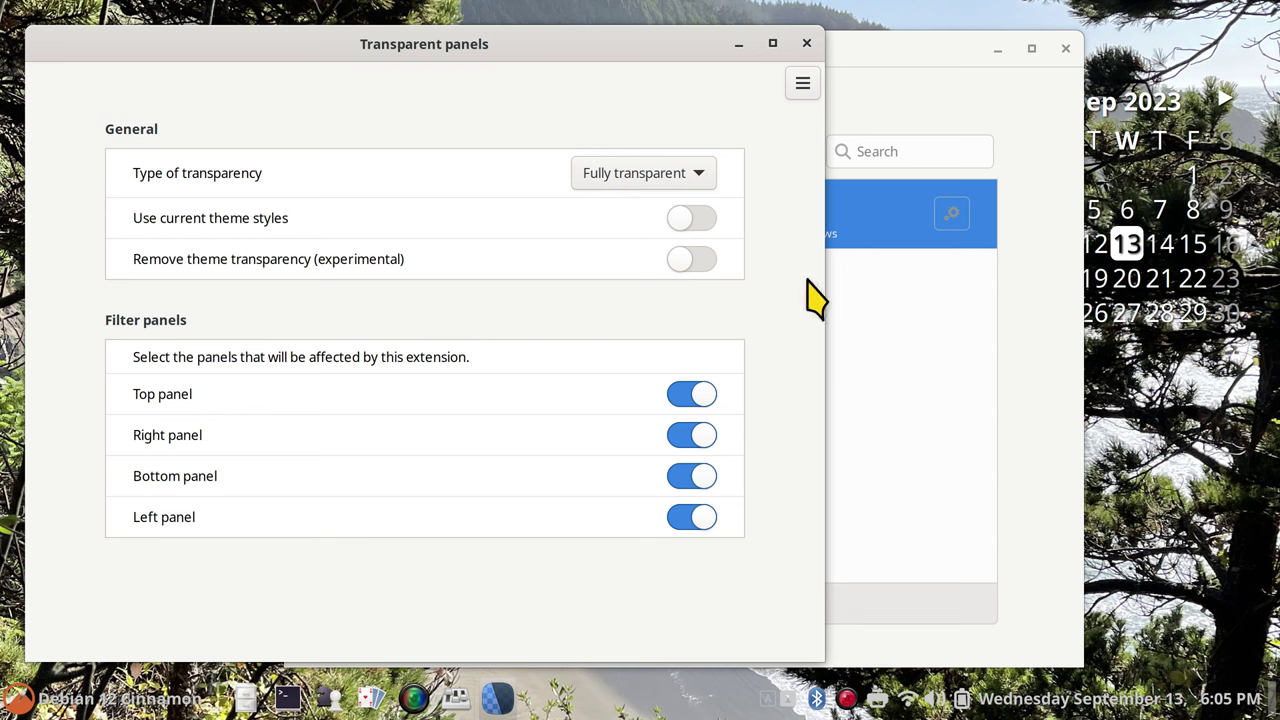
{"action": "left_click", "coordinate": [663, 175]}
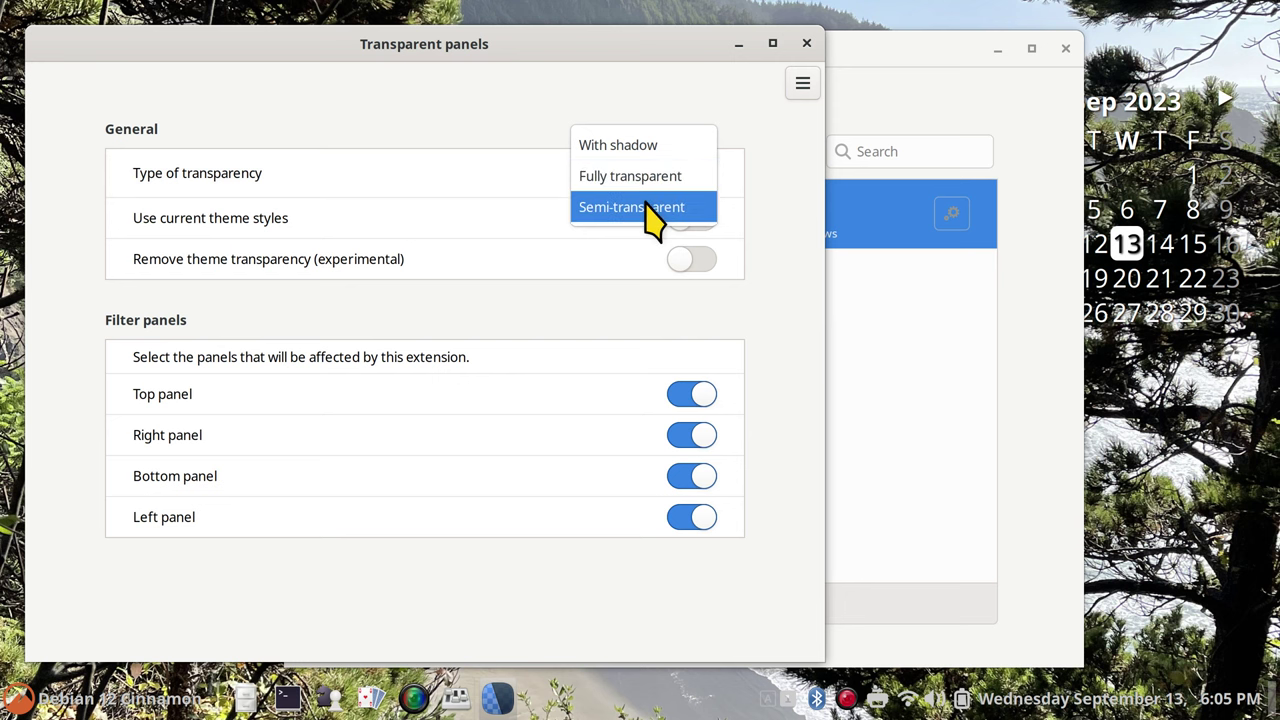
{"action": "left_click", "coordinate": [655, 207]}
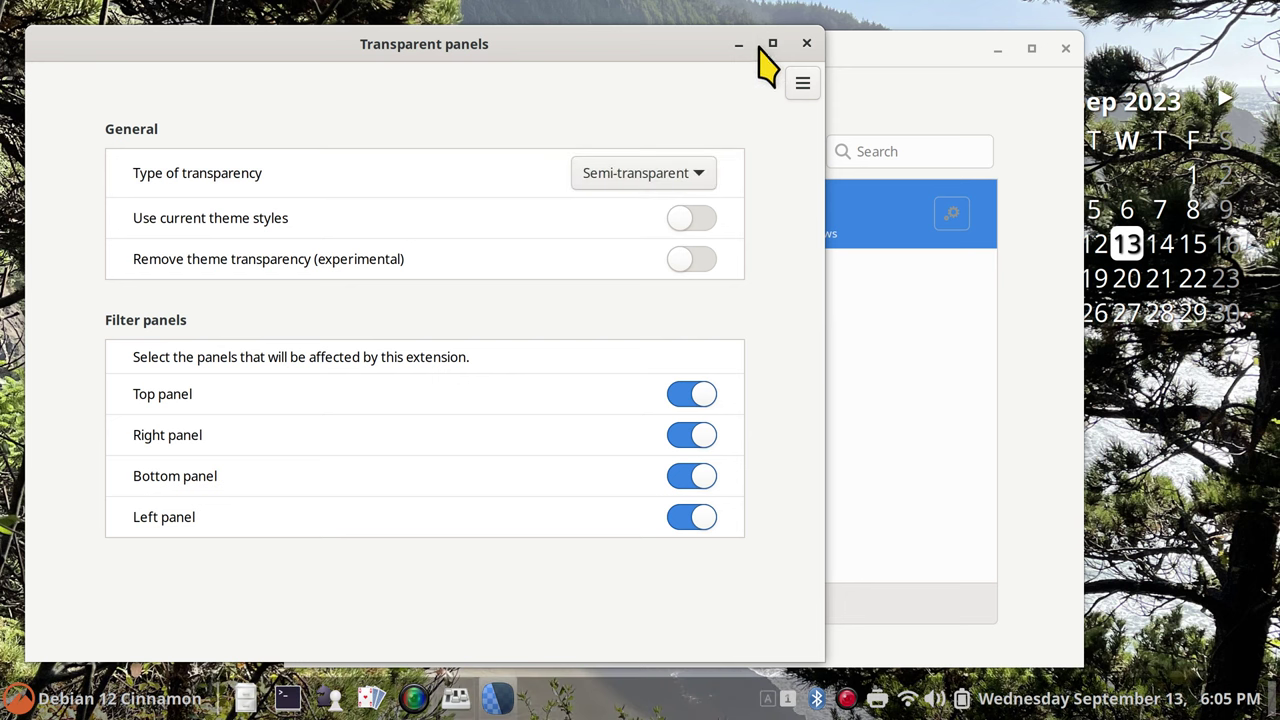
{"action": "left_click", "coordinate": [808, 43]}
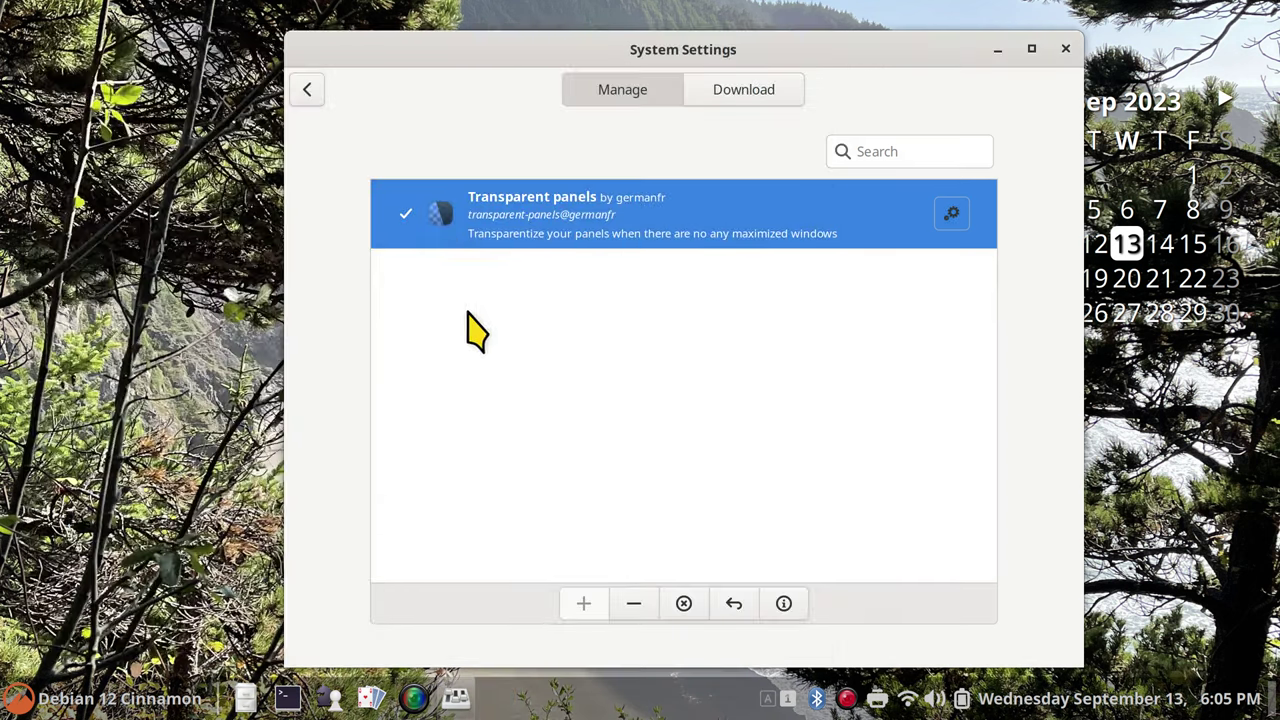
{"action": "left_click", "coordinate": [312, 90]}
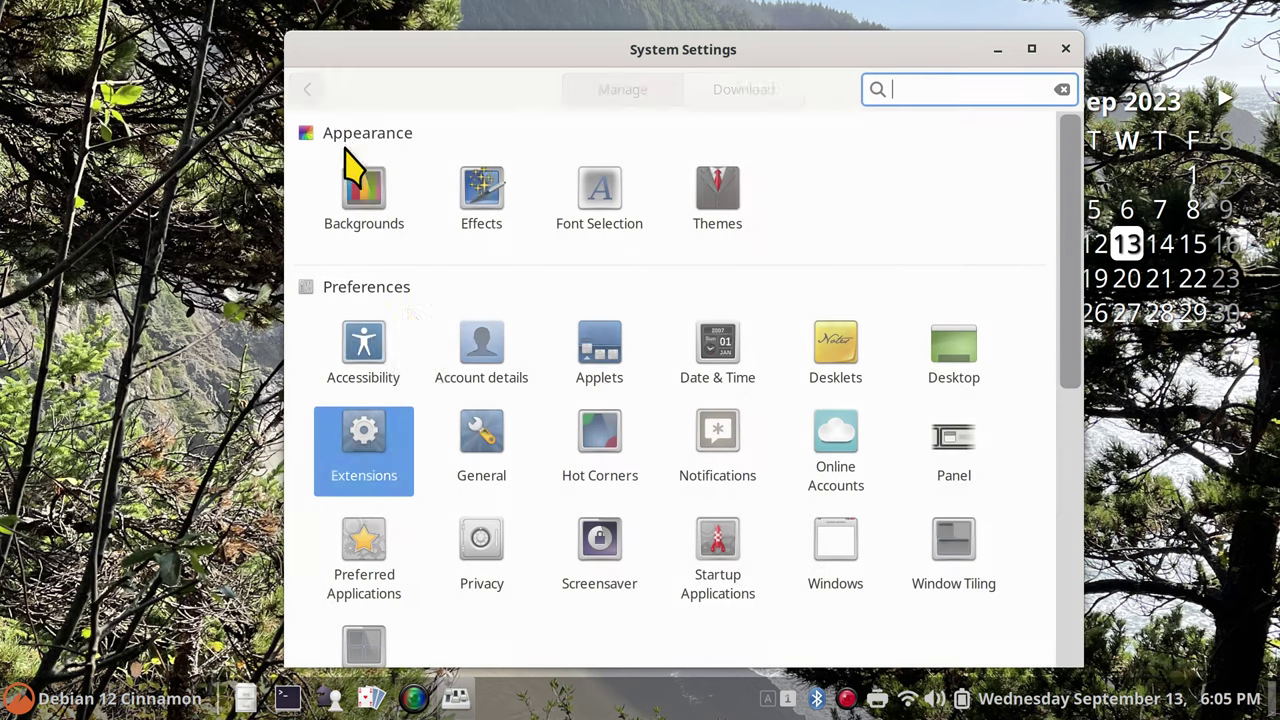
Disable the Transparent panels extension, view the extensions available for download, and return to the settings overview.
{"action": "left_click", "coordinate": [363, 450]}
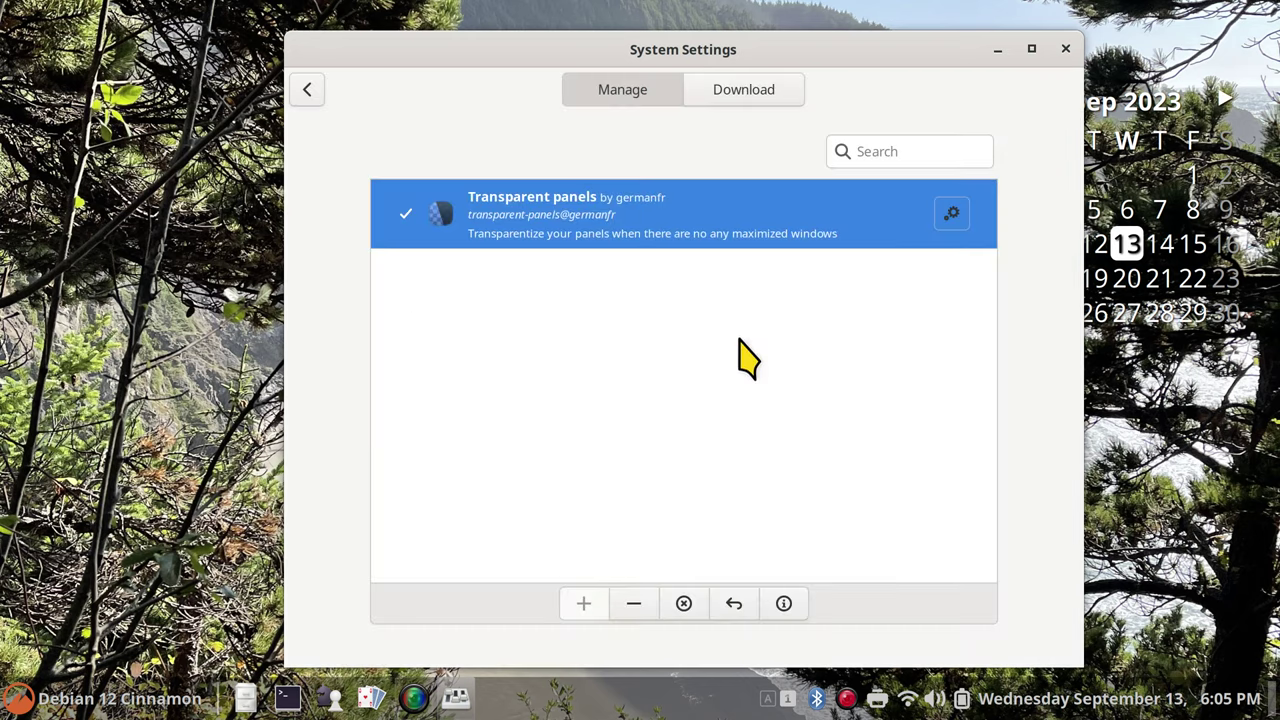
{"action": "left_click", "coordinate": [645, 612]}
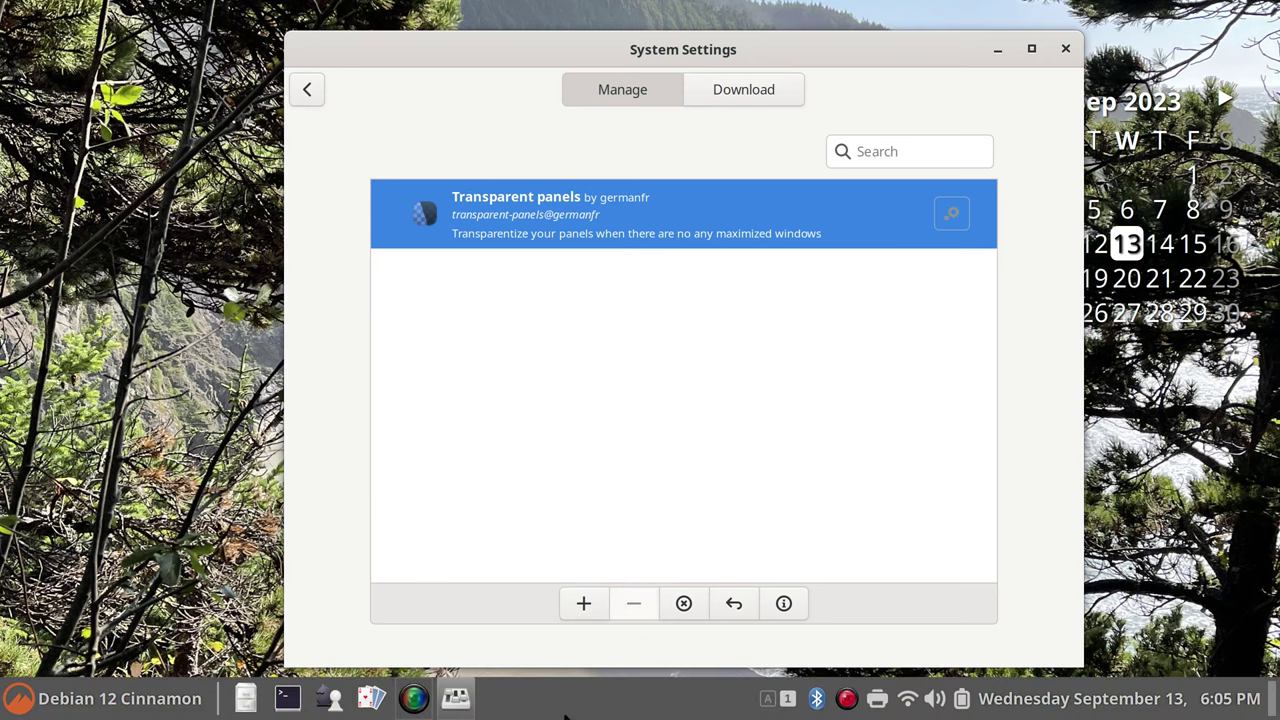
{"action": "left_click", "coordinate": [765, 90]}
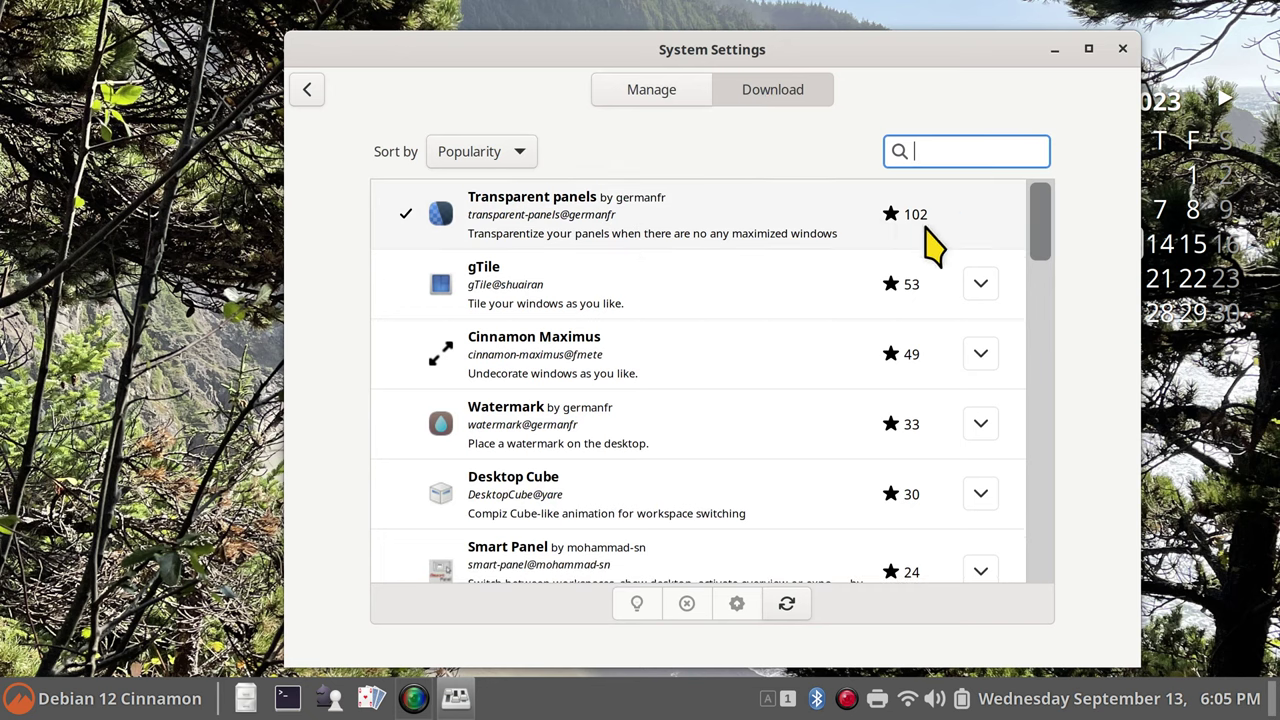
{"action": "left_click", "coordinate": [647, 100]}
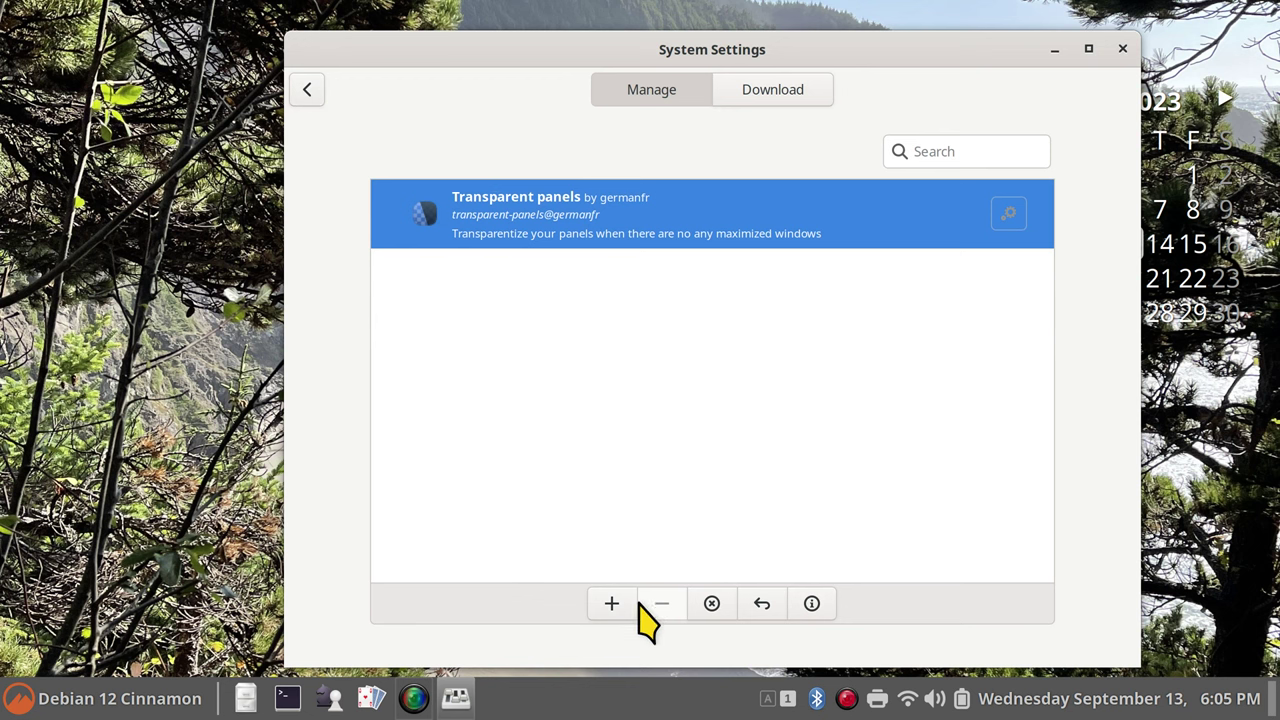
{"action": "left_click", "coordinate": [310, 90]}
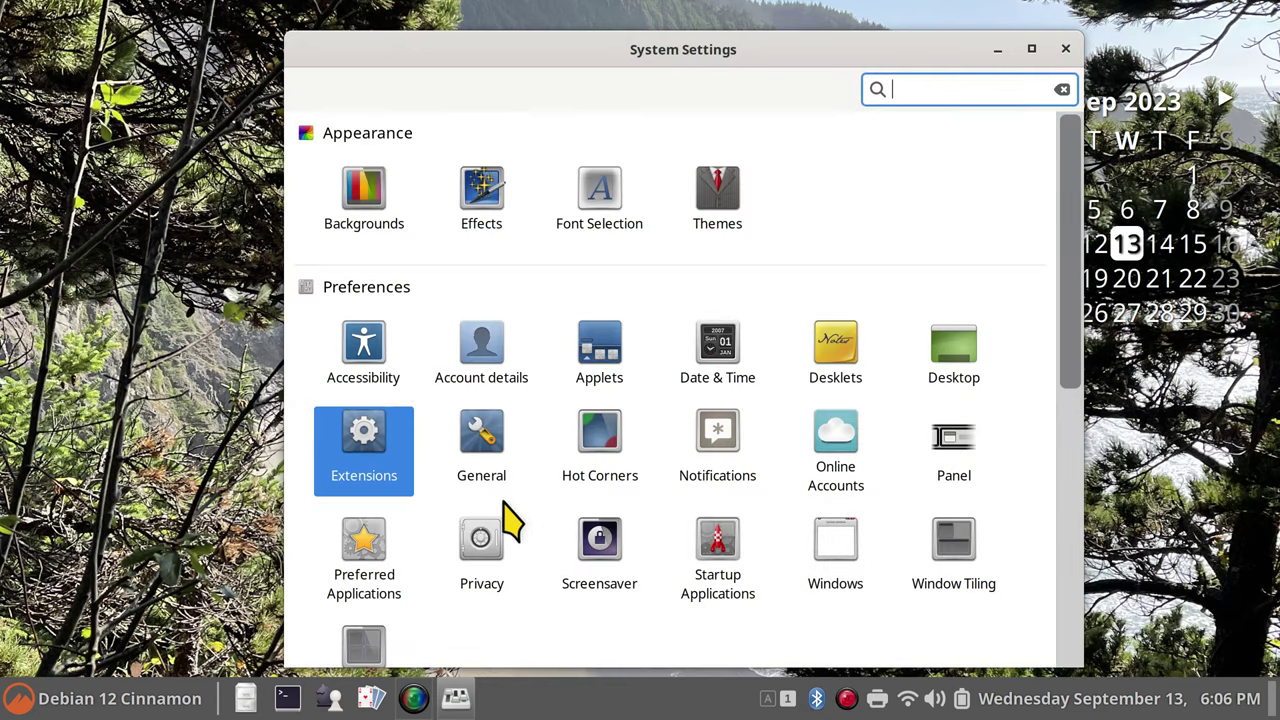
In the General settings, disable the logout and shutdown timer, check and dismiss the shutdown dialog, and re-enable the timer.
{"action": "left_click", "coordinate": [480, 455]}
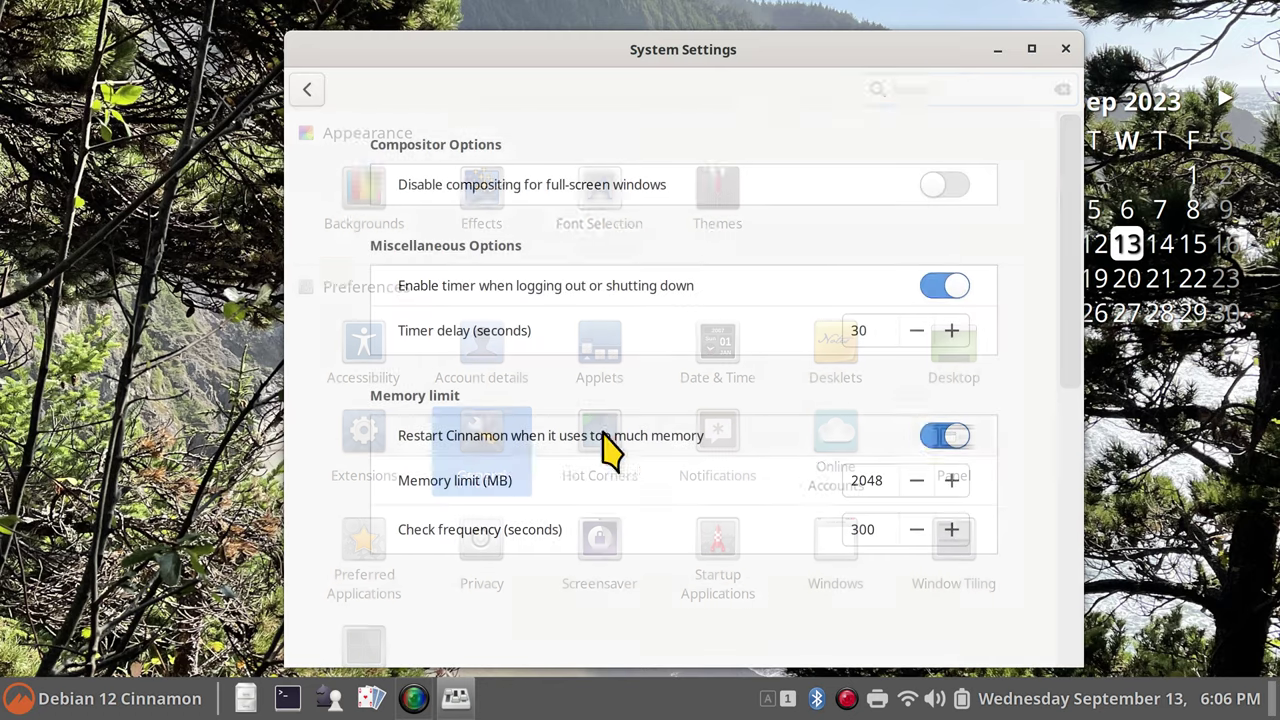
{"action": "left_click", "coordinate": [942, 290]}
{"action": "left_click", "coordinate": [16, 698]}
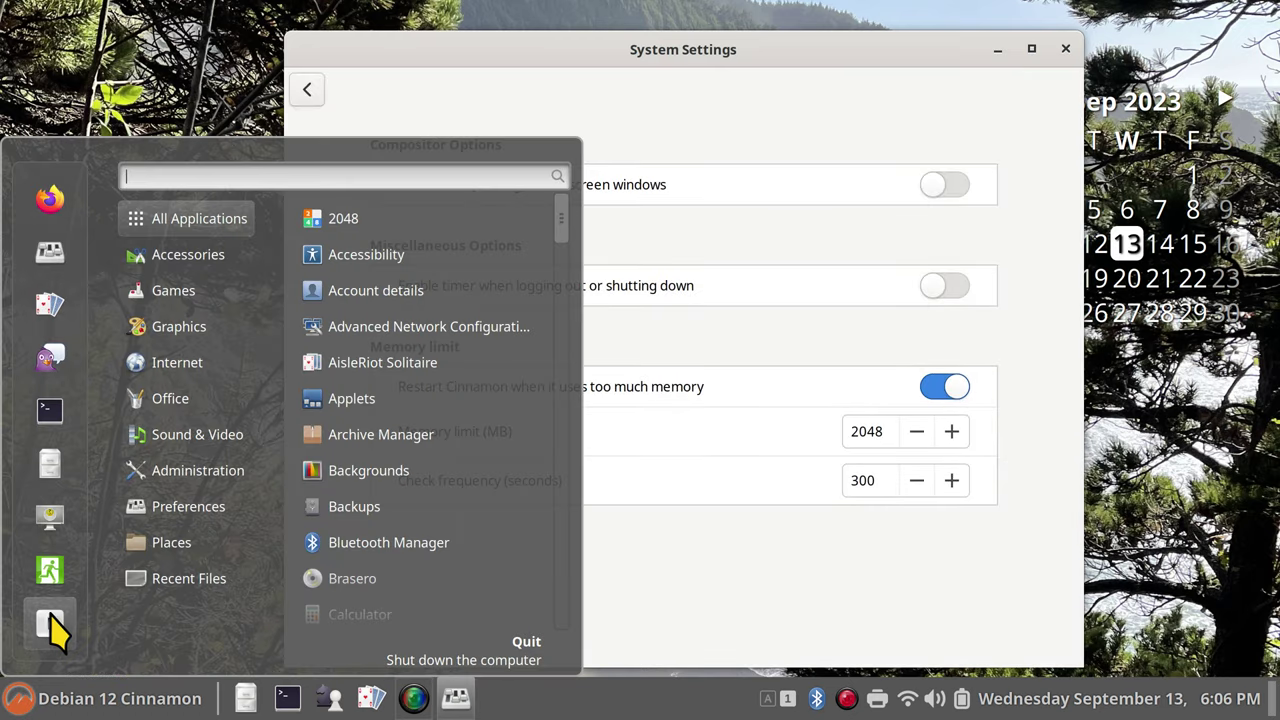
{"action": "left_click", "coordinate": [50, 622]}
{"action": "left_click_drag", "start_coordinate": [660, 317], "coordinate": [653, 539]}
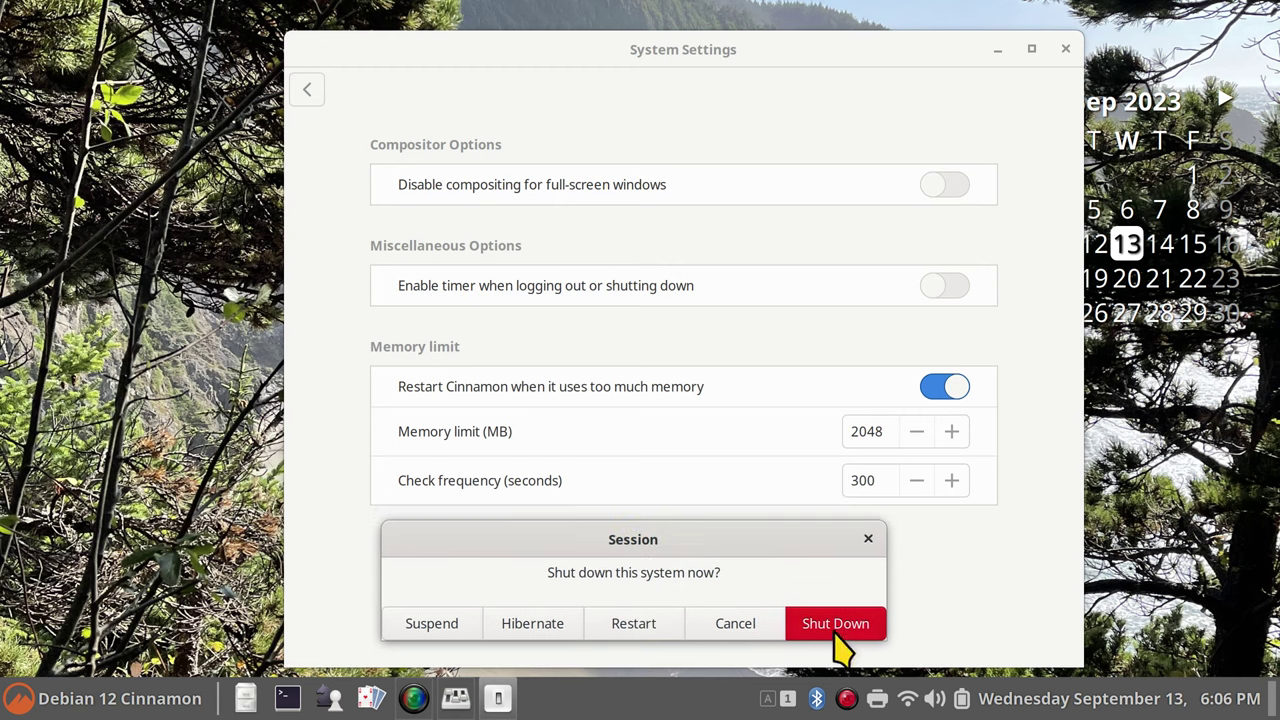
{"action": "left_click", "coordinate": [868, 539]}
{"action": "left_click", "coordinate": [945, 286]}
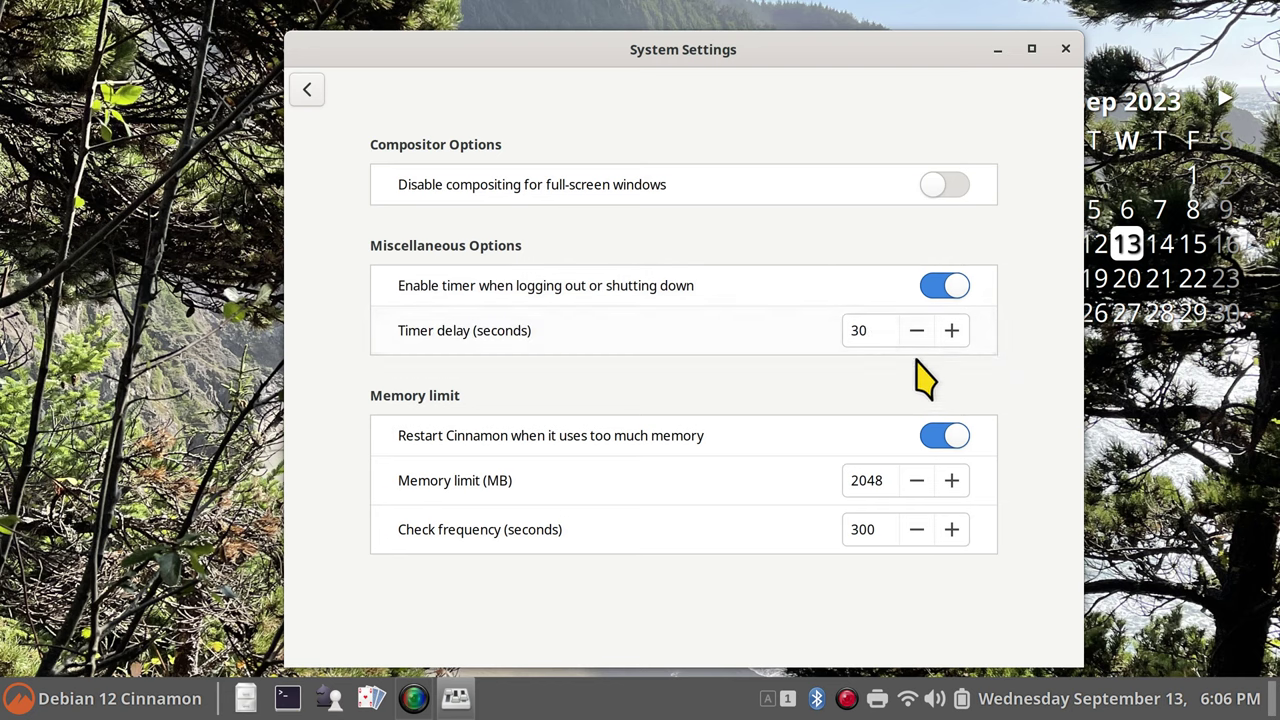
Set the shutdown timer delay to 19 seconds, check the shutdown countdown and cancel it, and return to the settings overview.
{"action": "double_click", "coordinate": [880, 331]}
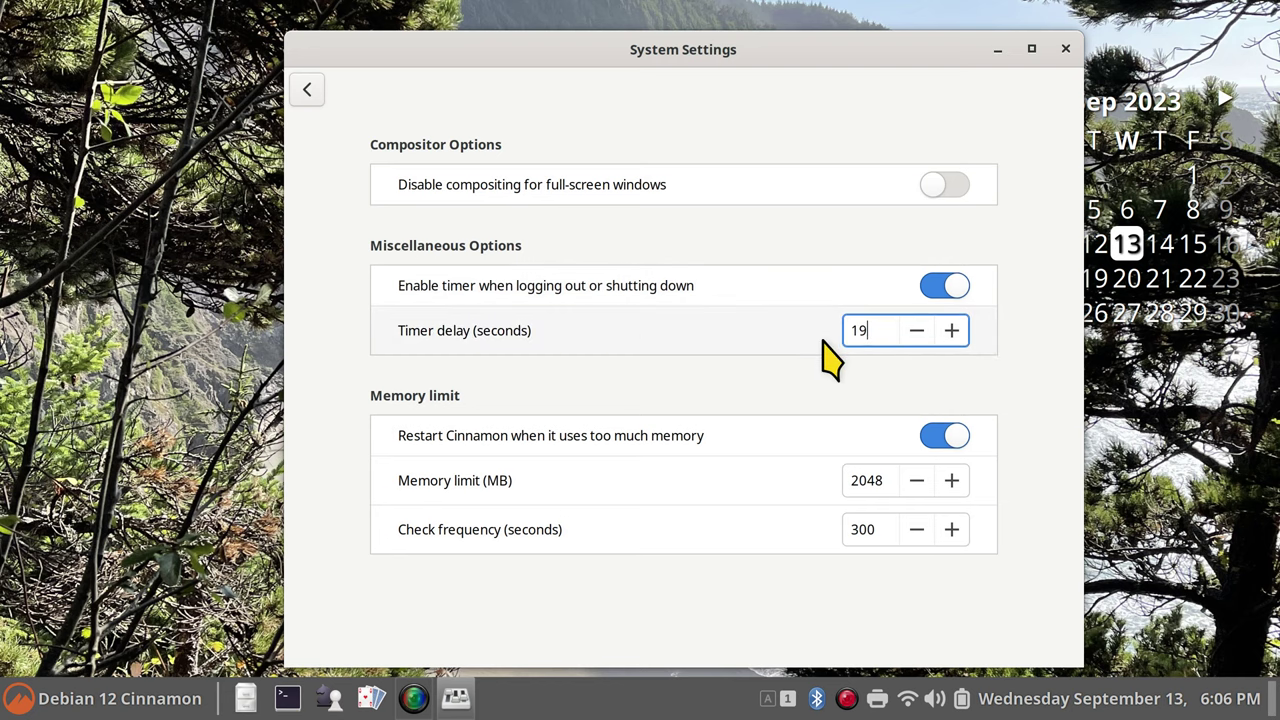
{"action": "left_click", "coordinate": [20, 698]}
{"action": "left_click", "coordinate": [56, 627]}
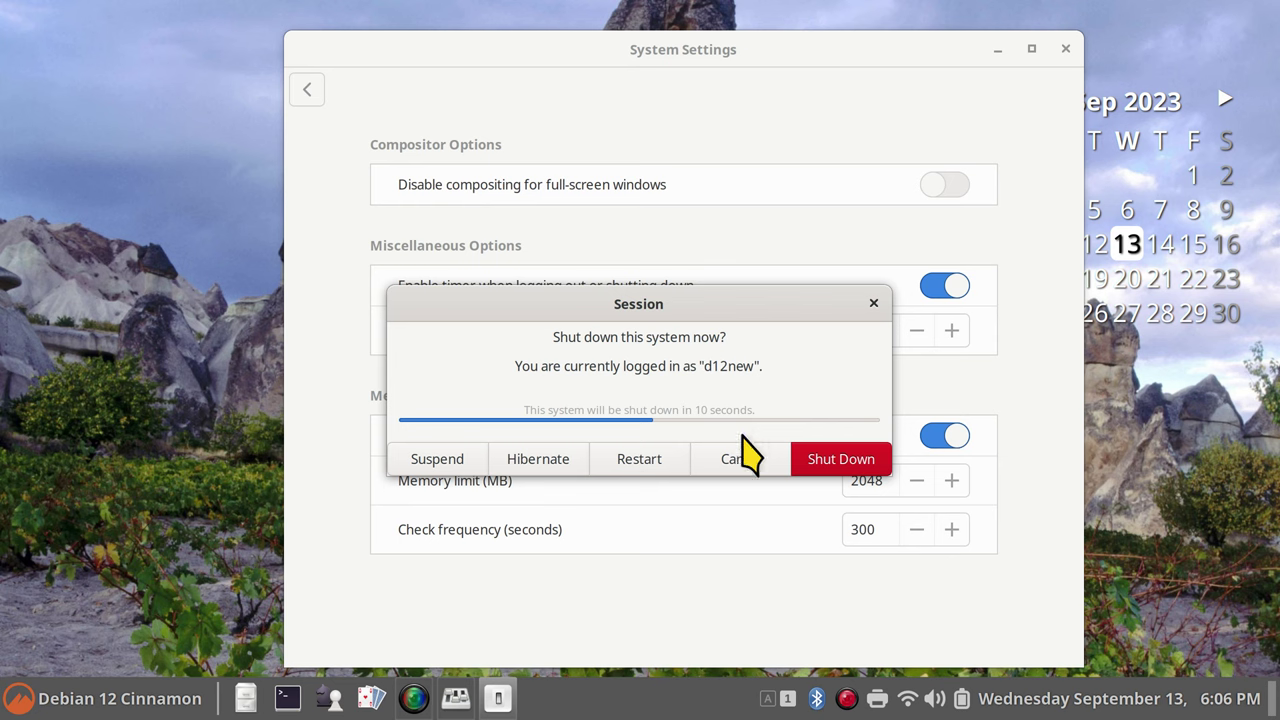
{"action": "left_click", "coordinate": [738, 459]}
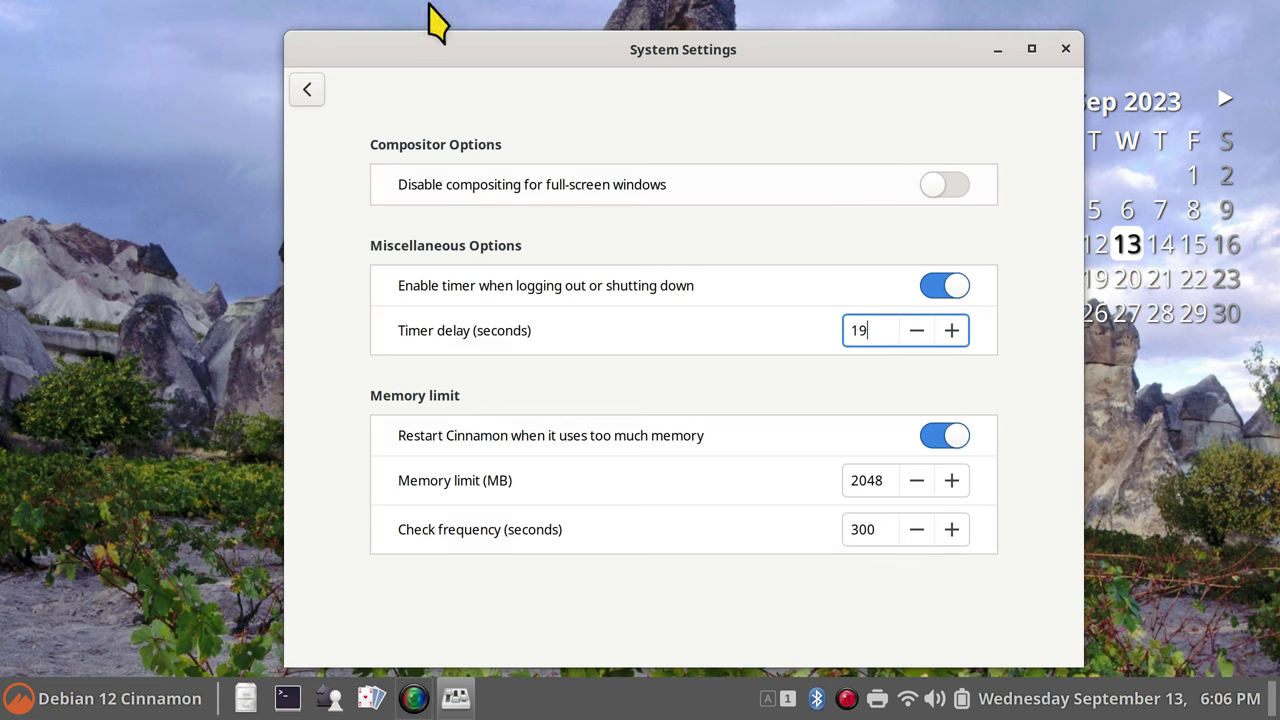
{"action": "left_click", "coordinate": [307, 90]}
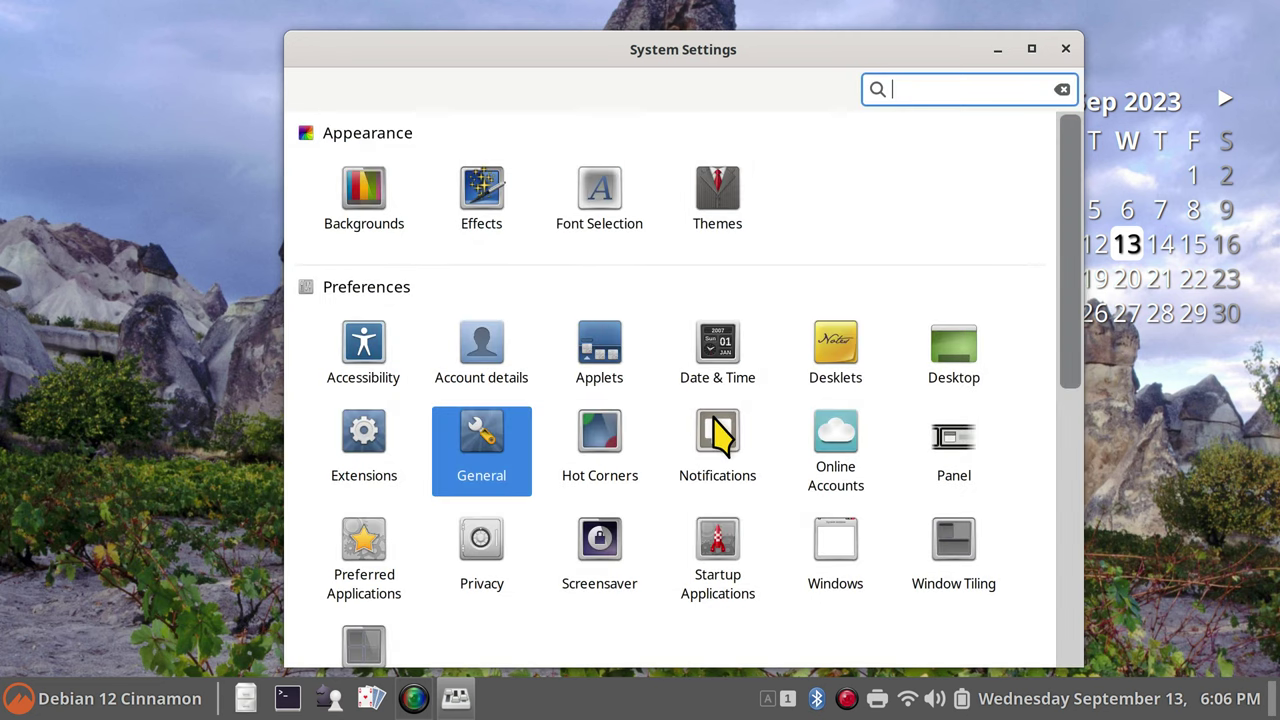
View the Online Accounts settings and the Panel appearance settings for the left, center and right zones, returning to the overview.
{"action": "left_click", "coordinate": [838, 440]}
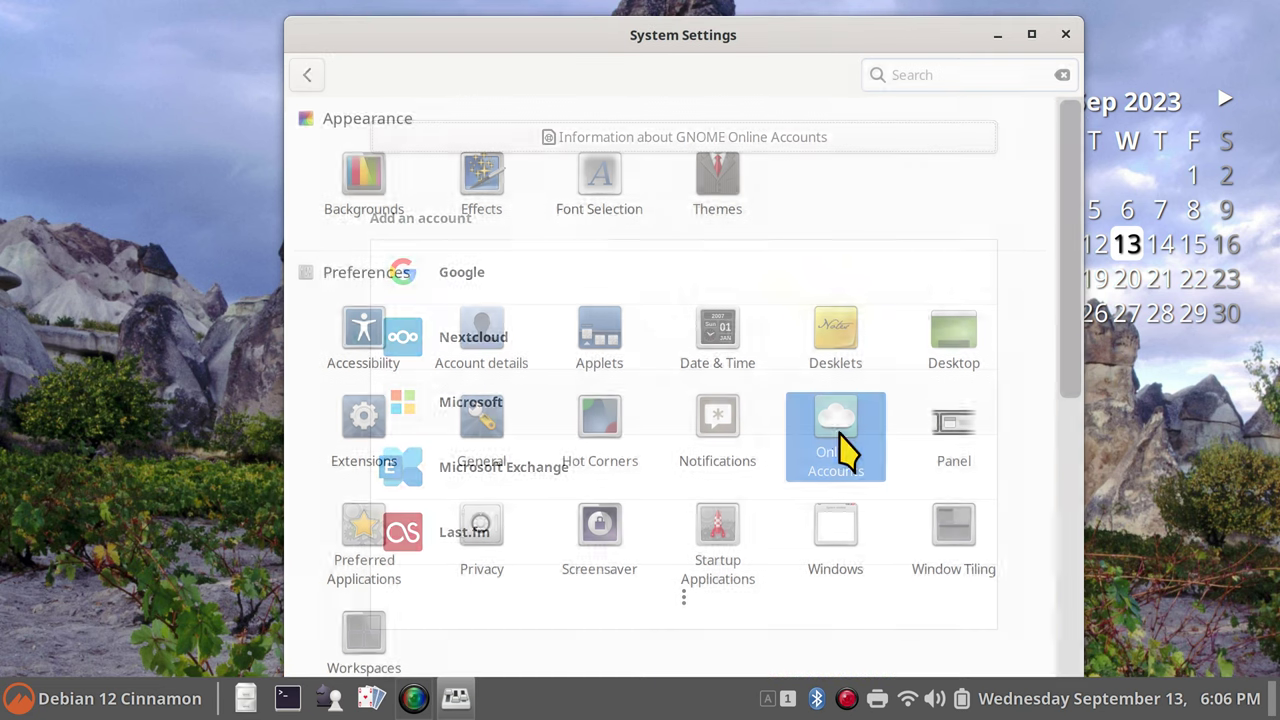
{"action": "left_click", "coordinate": [312, 76]}
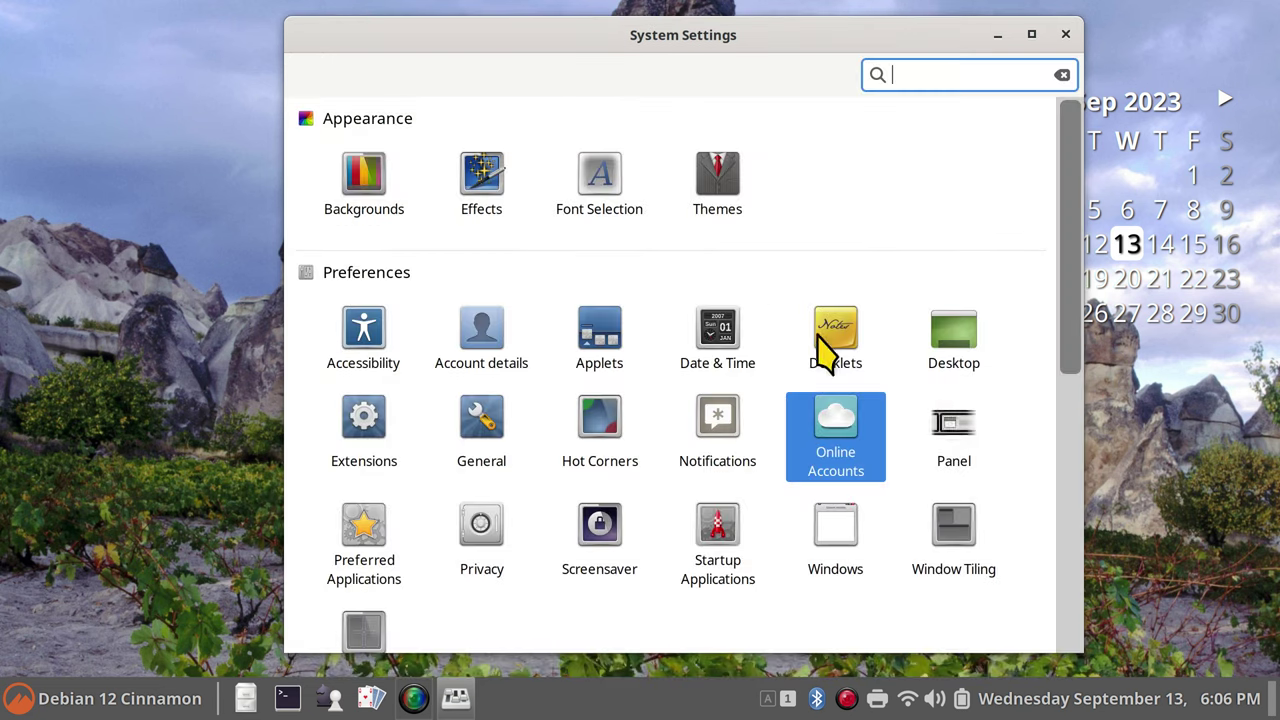
{"action": "left_click", "coordinate": [963, 432]}
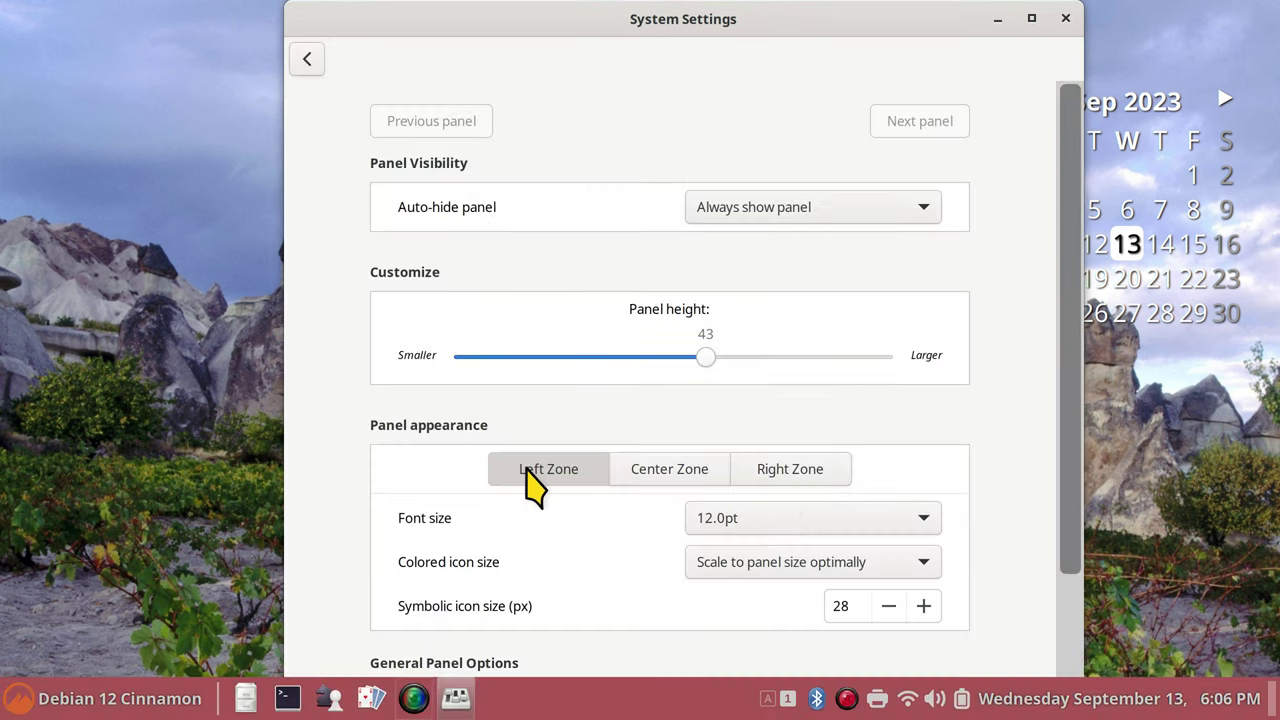
{"action": "left_click", "coordinate": [666, 478]}
{"action": "left_click", "coordinate": [768, 478]}
{"action": "left_click", "coordinate": [548, 478]}
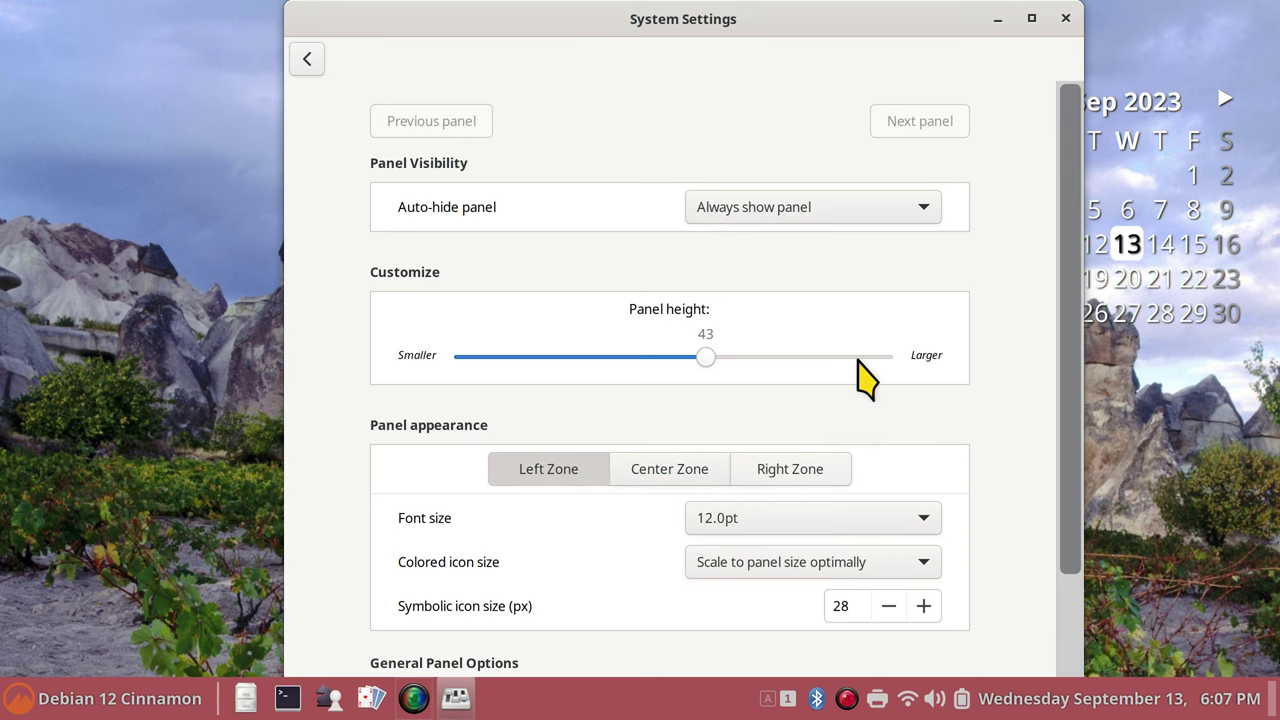
{"action": "left_click", "coordinate": [305, 66]}
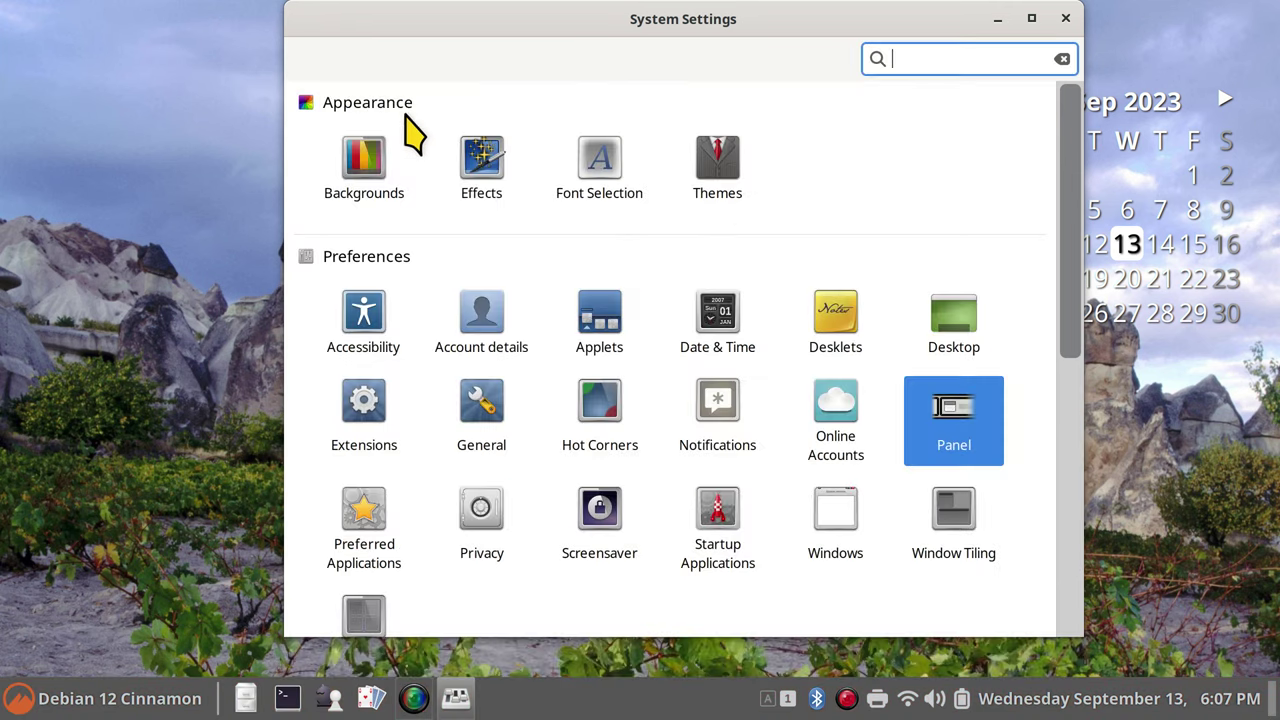
Review the Preferred Applications, check the choices for Photos with Image Viewer selected, and return to the settings overview.
{"action": "left_click", "coordinate": [376, 536]}
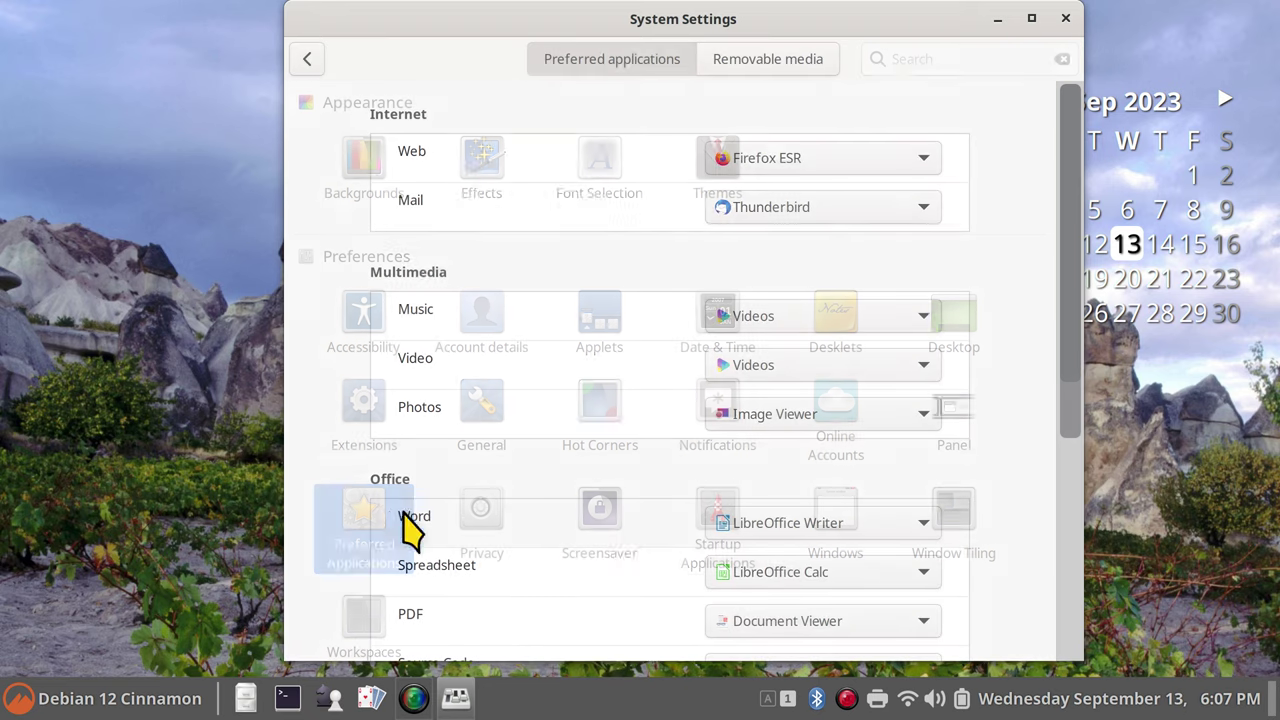
{"action": "left_click", "coordinate": [785, 425]}
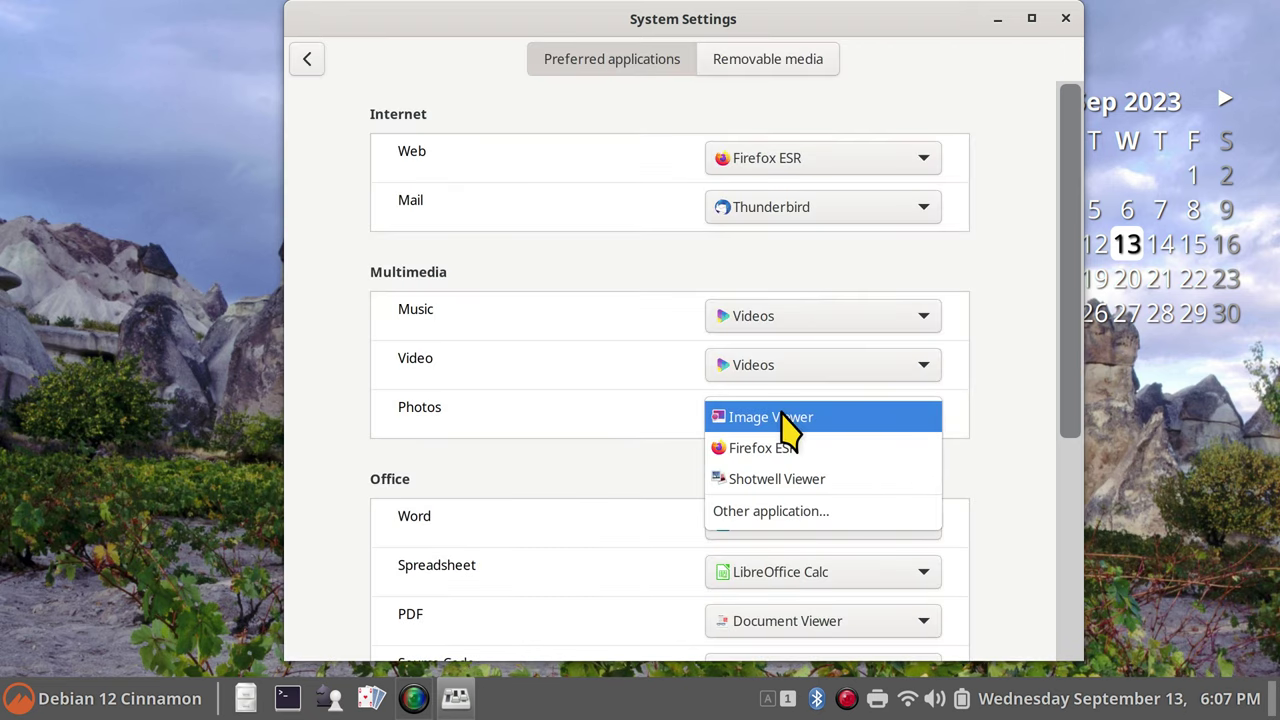
{"action": "left_click", "coordinate": [782, 418]}
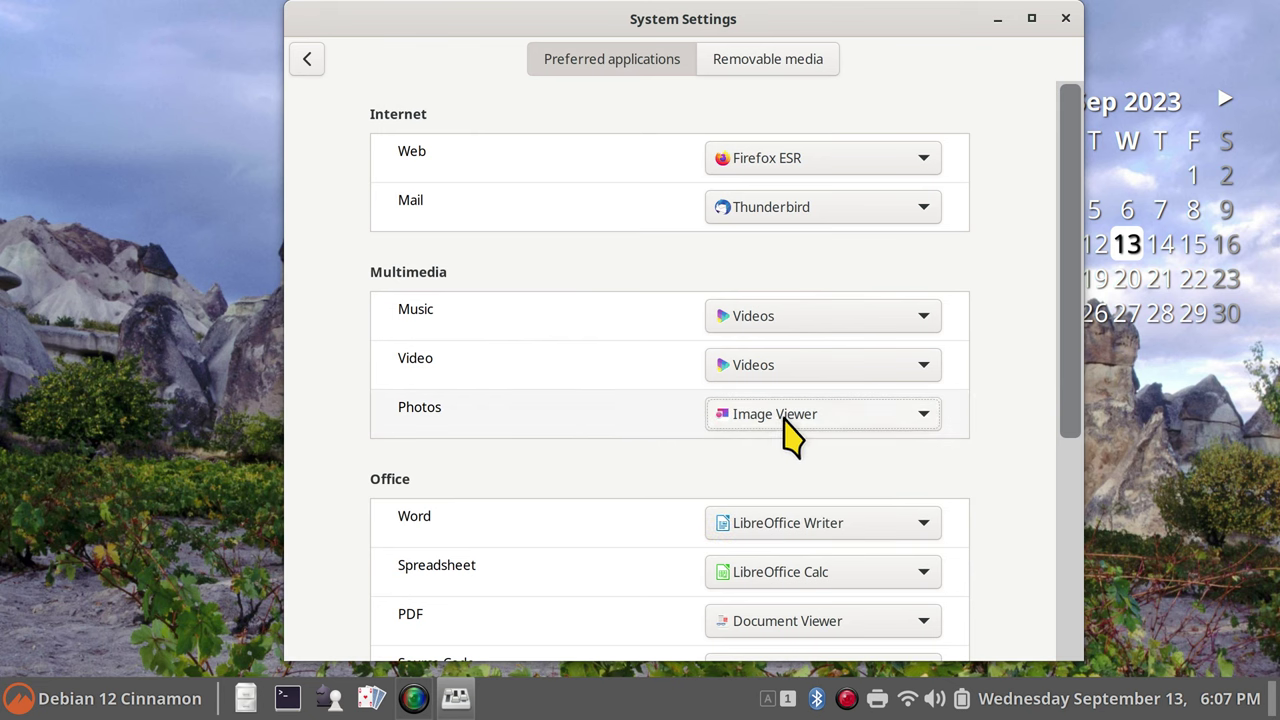
{"action": "left_click", "coordinate": [308, 62]}
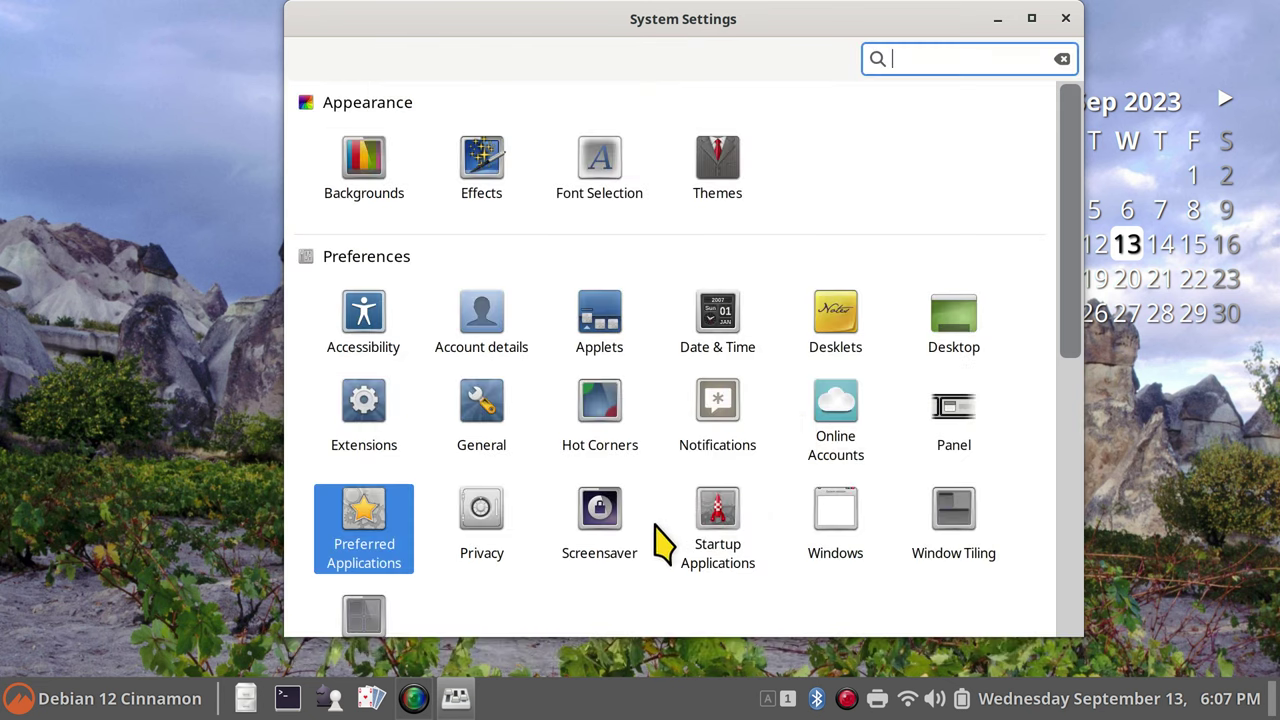
Check the Screensaver start delay choices, select 15 minutes, and return to the settings overview.
{"action": "left_click", "coordinate": [600, 512]}
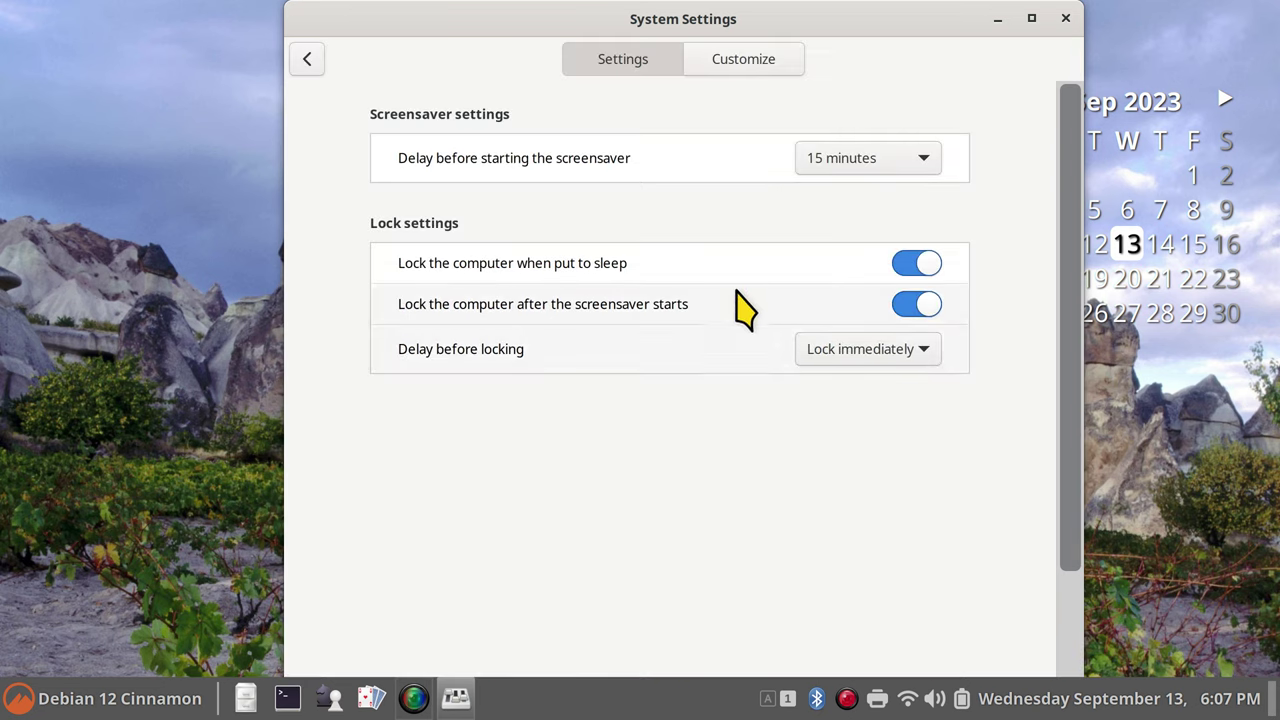
{"action": "left_click", "coordinate": [846, 162]}
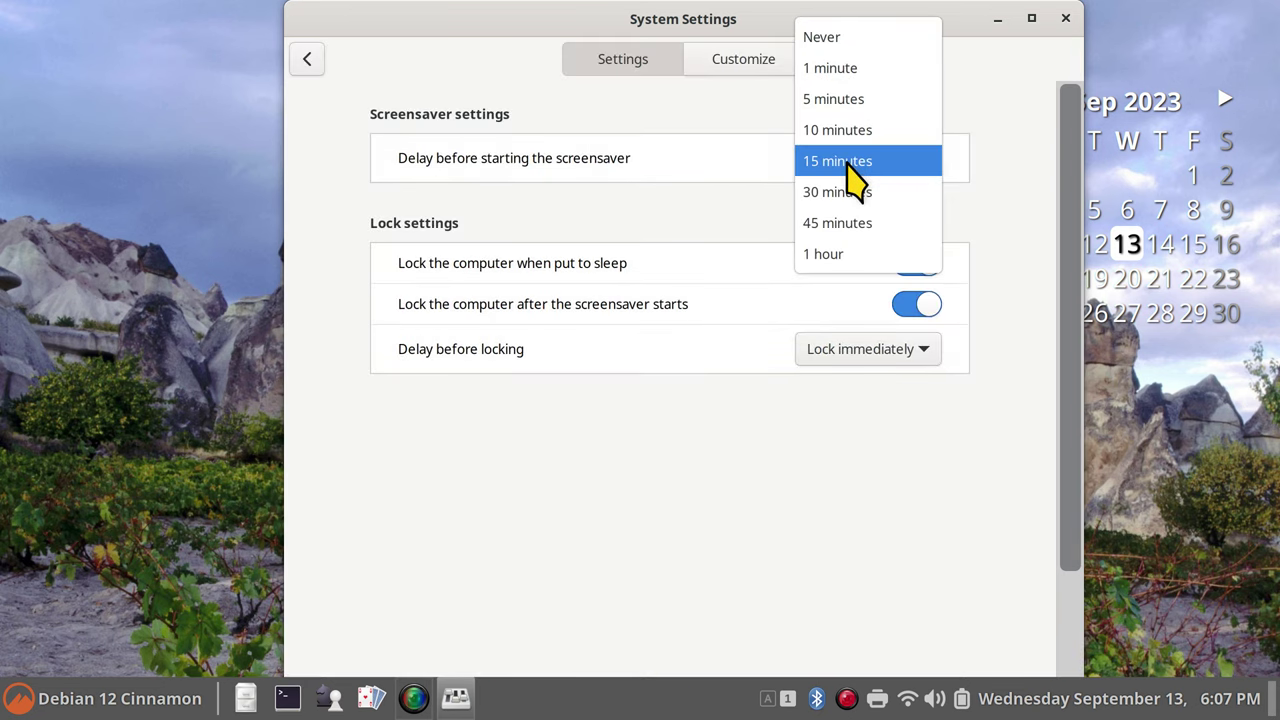
{"action": "left_click", "coordinate": [846, 165]}
{"action": "left_click", "coordinate": [308, 62]}
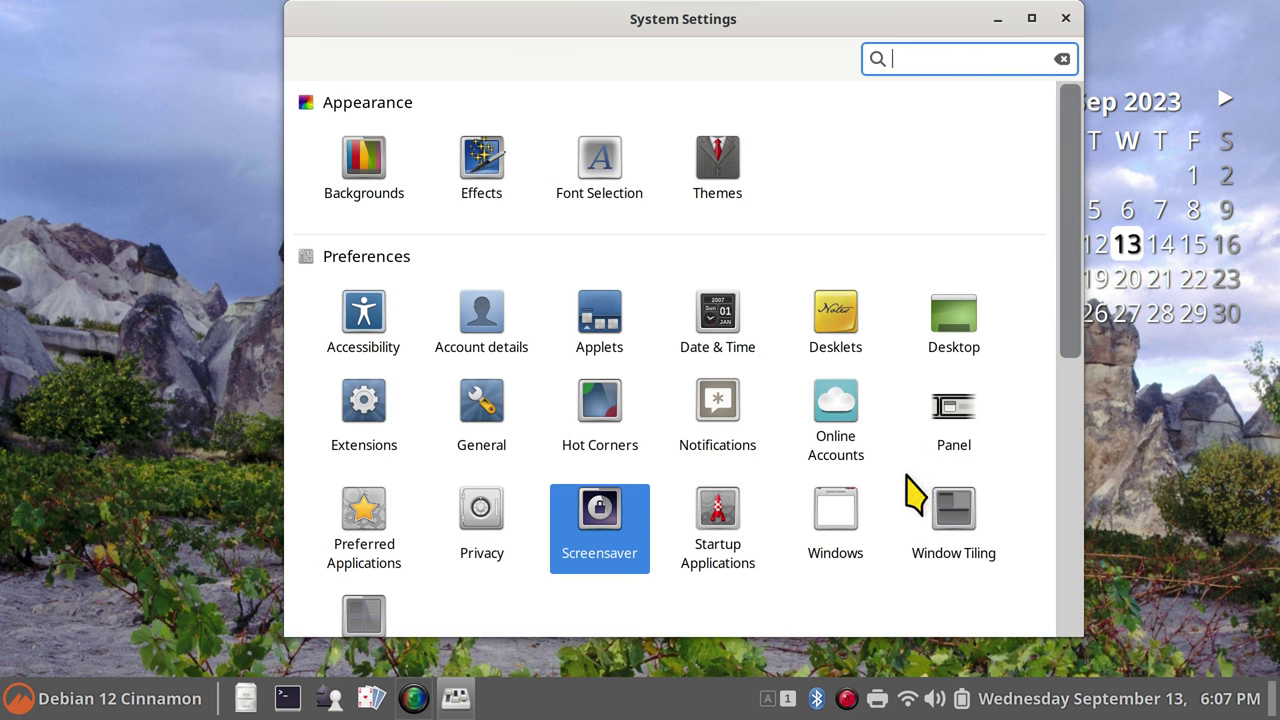
Try the Left titlebar buttons layout in the Windows settings, switch it back to Right, and return to the overview.
{"action": "left_click_drag", "start_coordinate": [1072, 240], "coordinate": [1069, 440]}
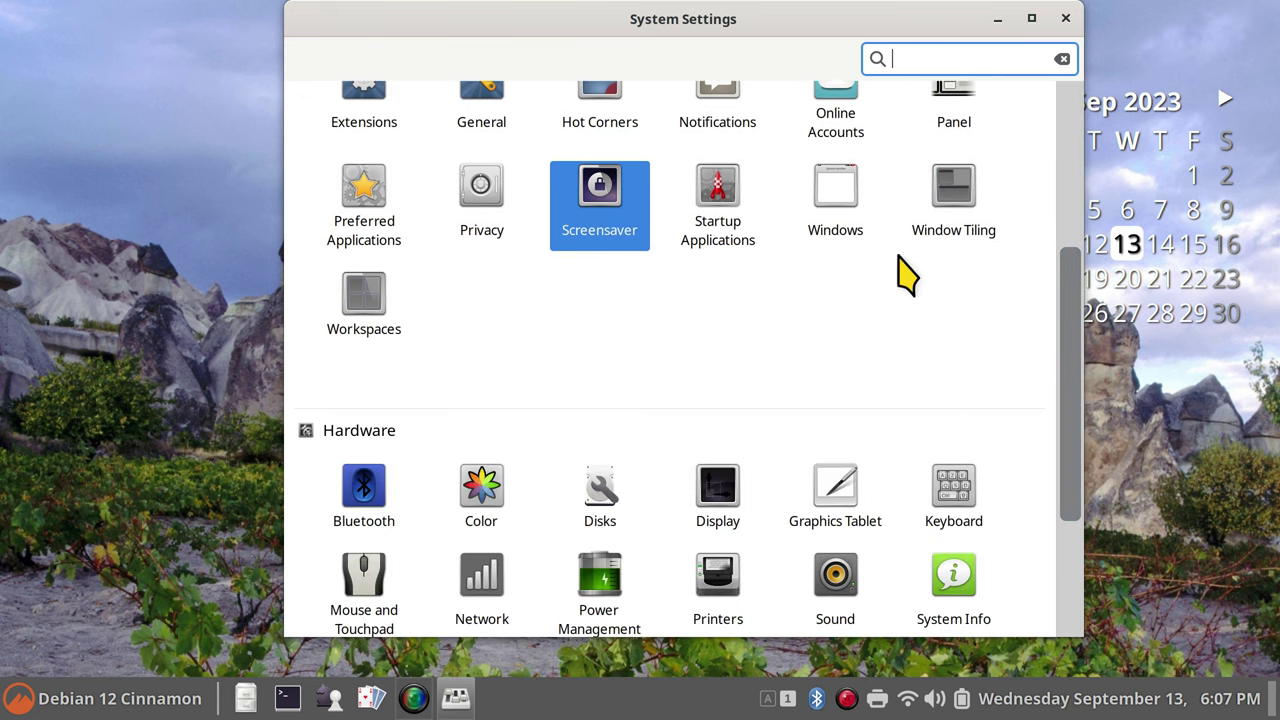
{"action": "left_click", "coordinate": [851, 188]}
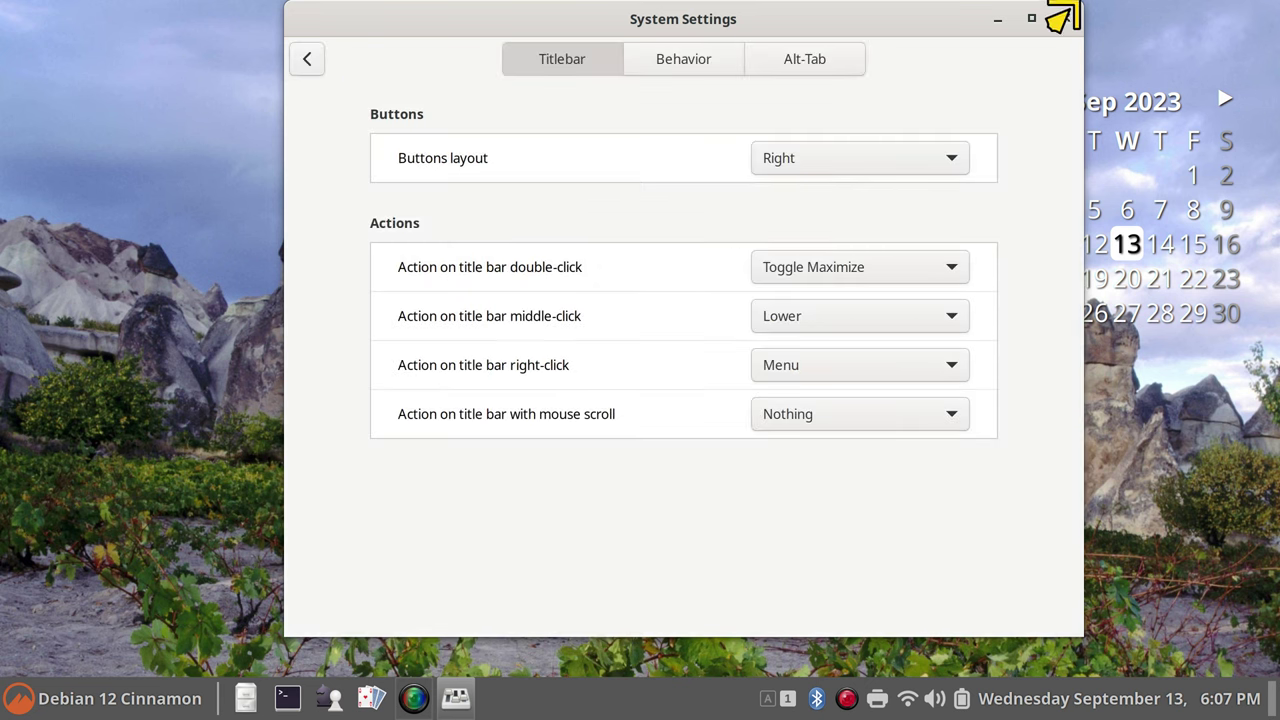
{"action": "left_click", "coordinate": [906, 160]}
{"action": "left_click", "coordinate": [900, 193]}
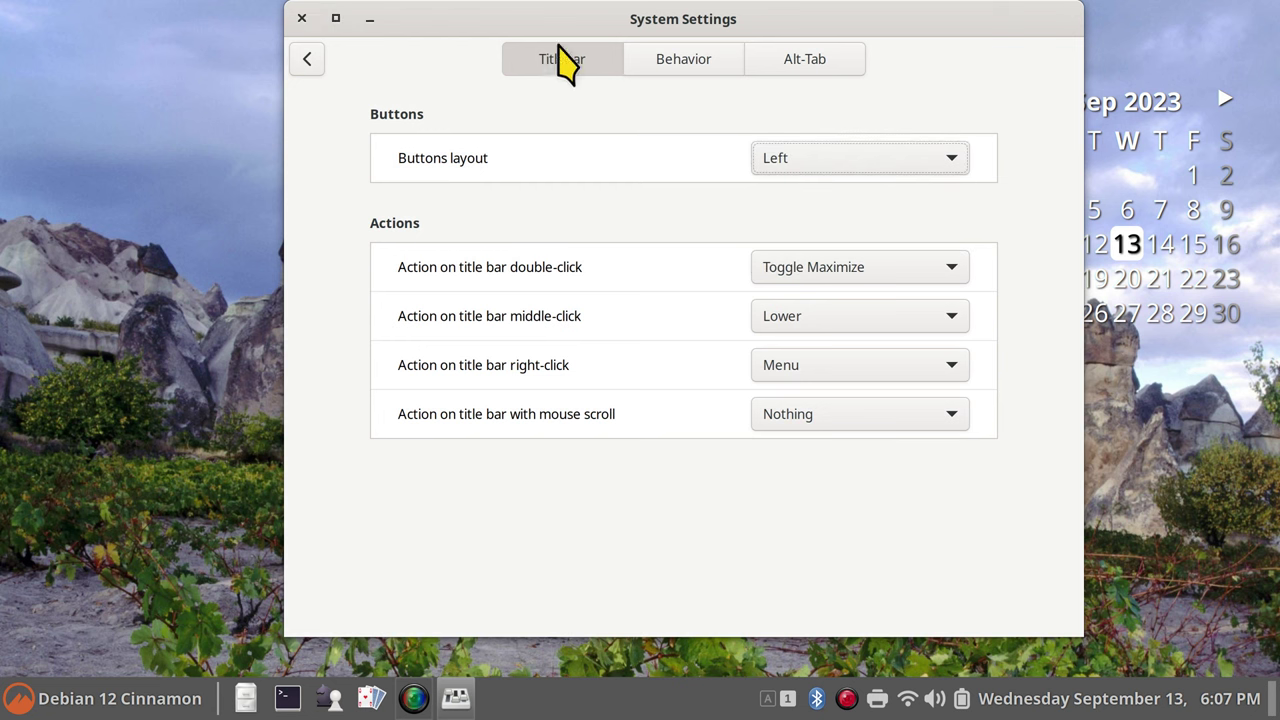
{"action": "left_click", "coordinate": [896, 168]}
{"action": "left_click", "coordinate": [900, 130]}
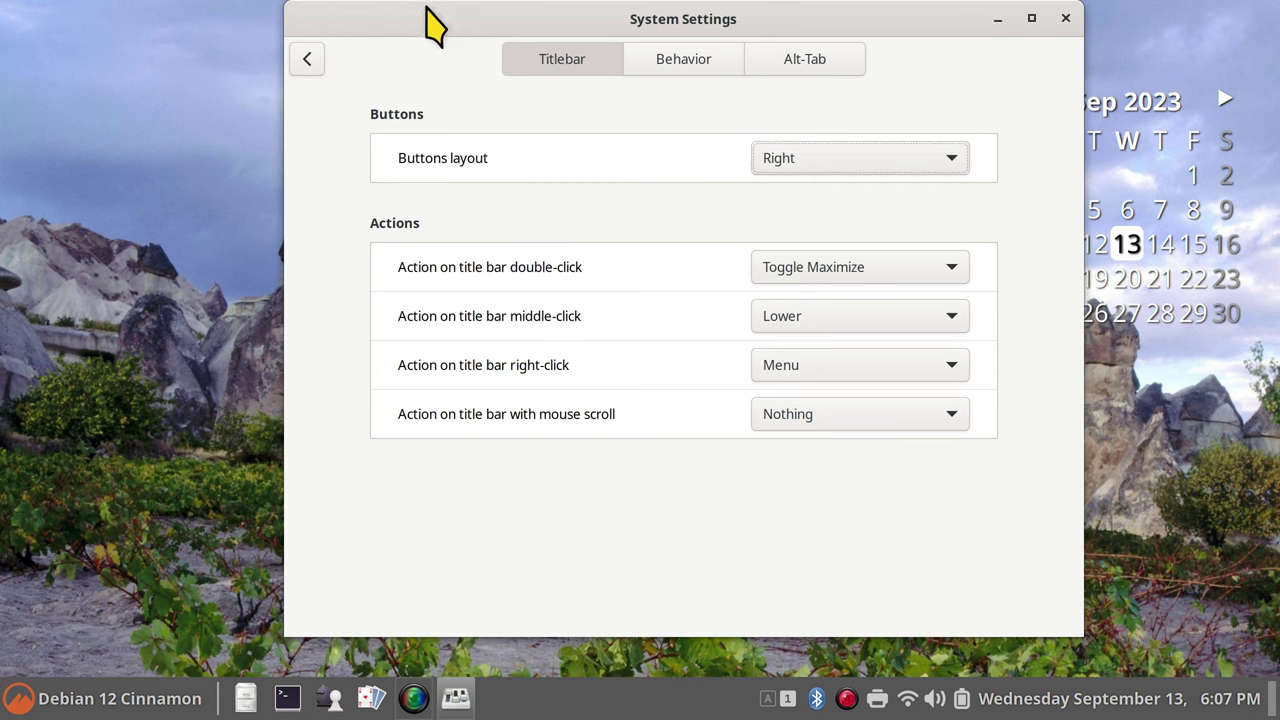
{"action": "left_click", "coordinate": [308, 62]}
View the Mouse and Touchpad settings, check the pointer size at its largest value, and return to the settings overview.
{"action": "scroll", "coordinate": [1080, 400], "scroll_direction": "down", "scroll_amount": 5}
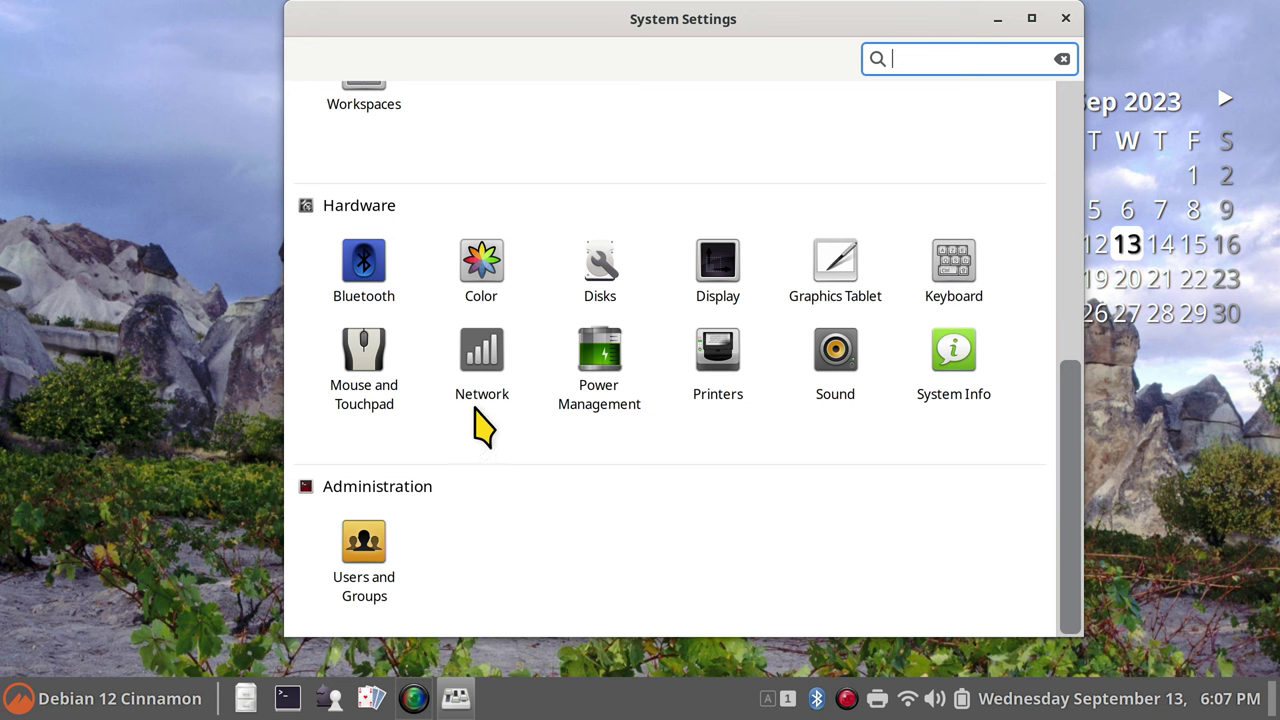
{"action": "left_click", "coordinate": [384, 362]}
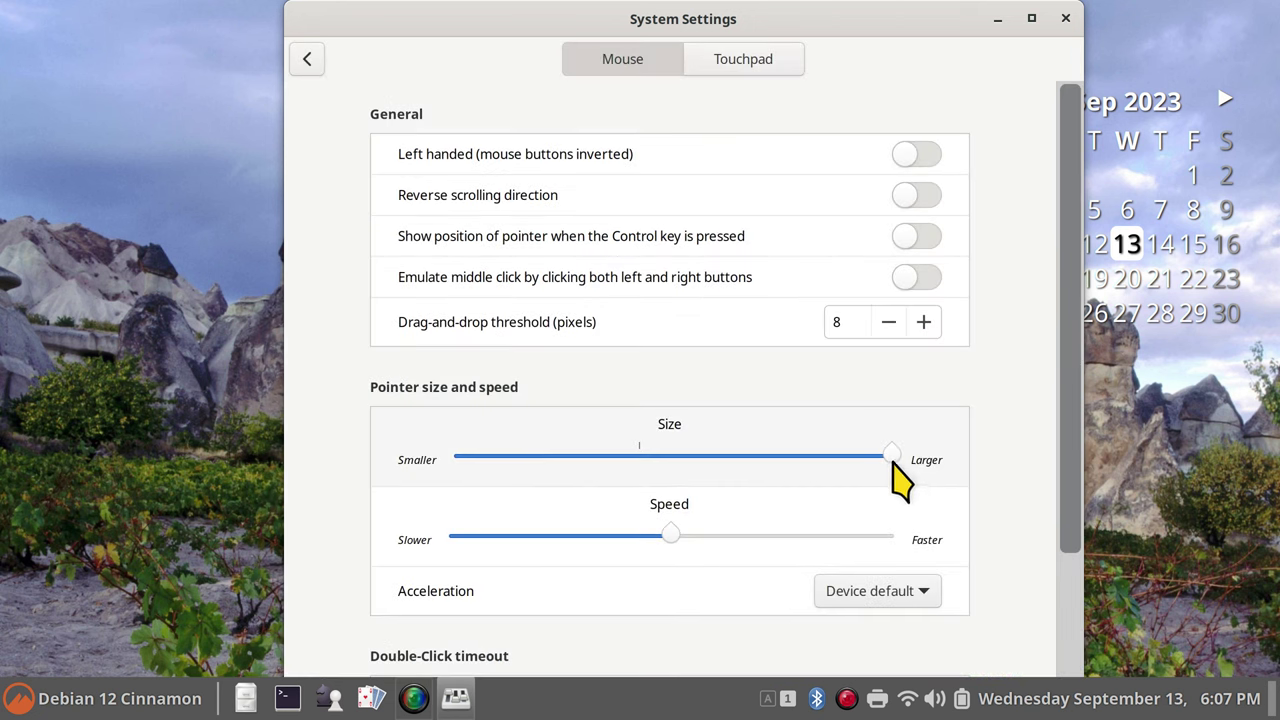
{"action": "left_click_drag", "start_coordinate": [890, 459], "coordinate": [920, 457]}
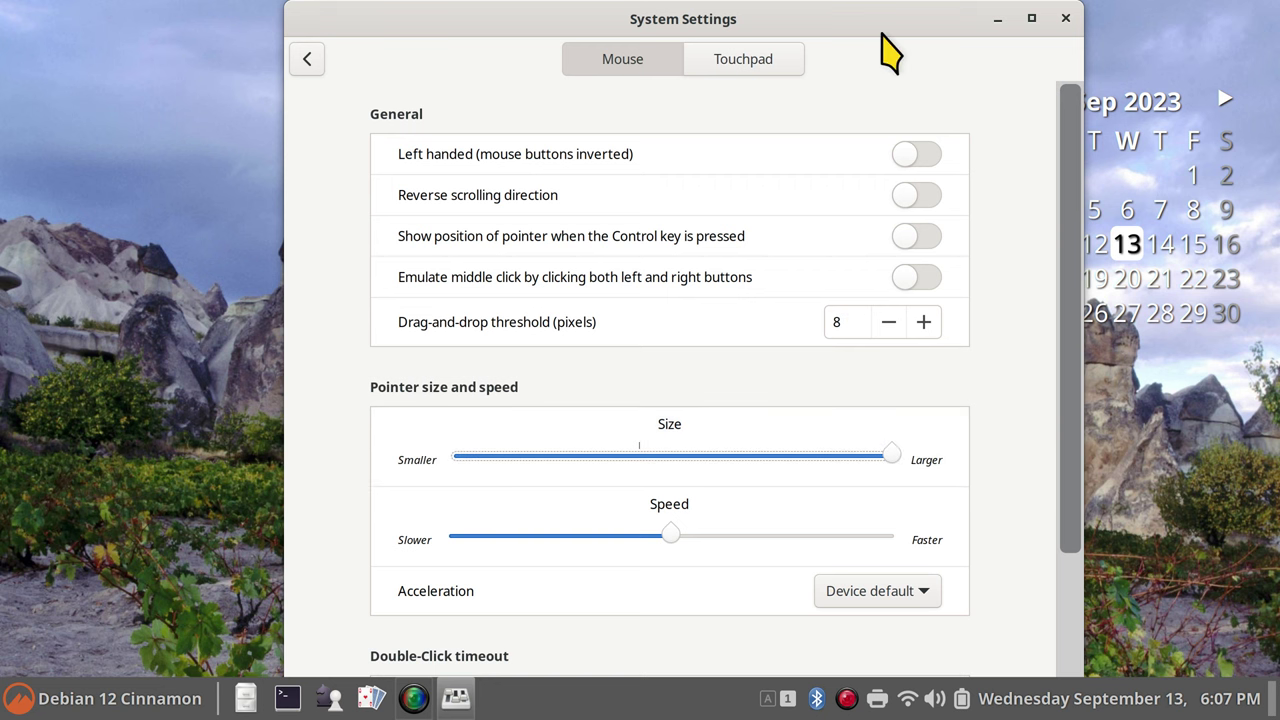
{"action": "left_click", "coordinate": [307, 58]}
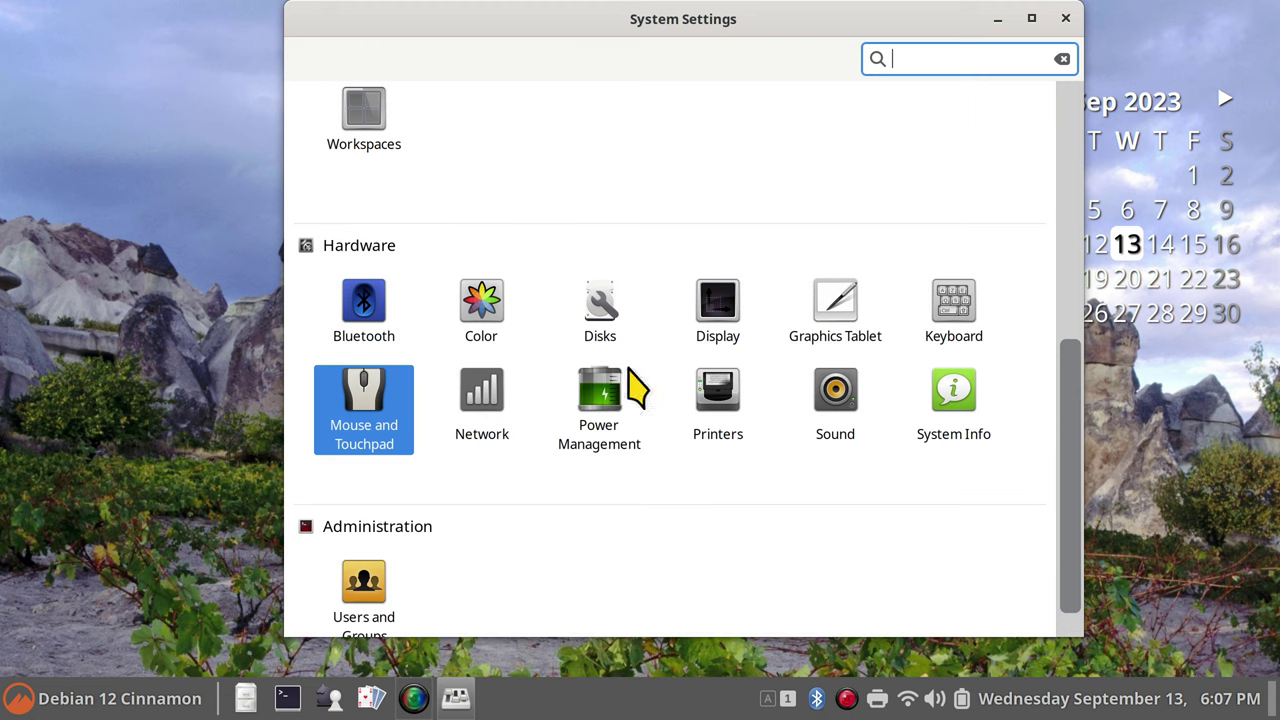
View the installed printer in the Printers settings and close the print settings window.
{"action": "scroll", "coordinate": [640, 210], "scroll_direction": "up", "scroll_amount": 2}
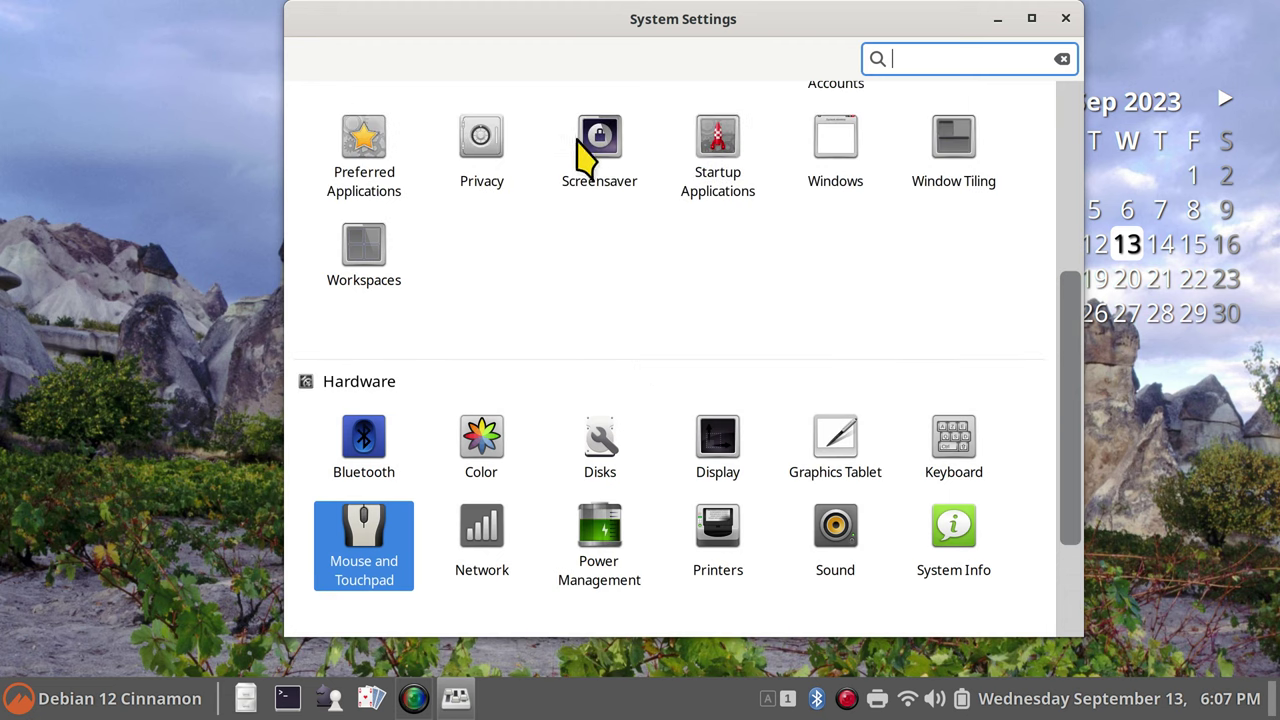
{"action": "left_click", "coordinate": [720, 530]}
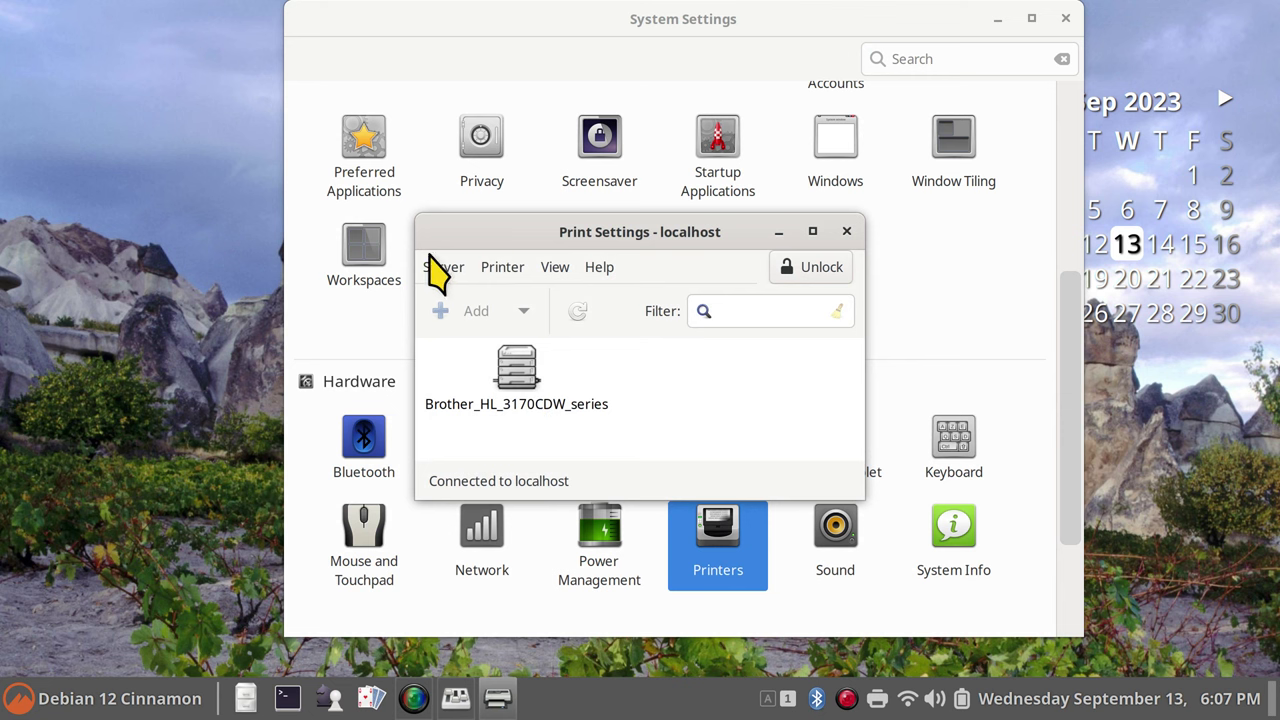
{"action": "left_click", "coordinate": [847, 232]}
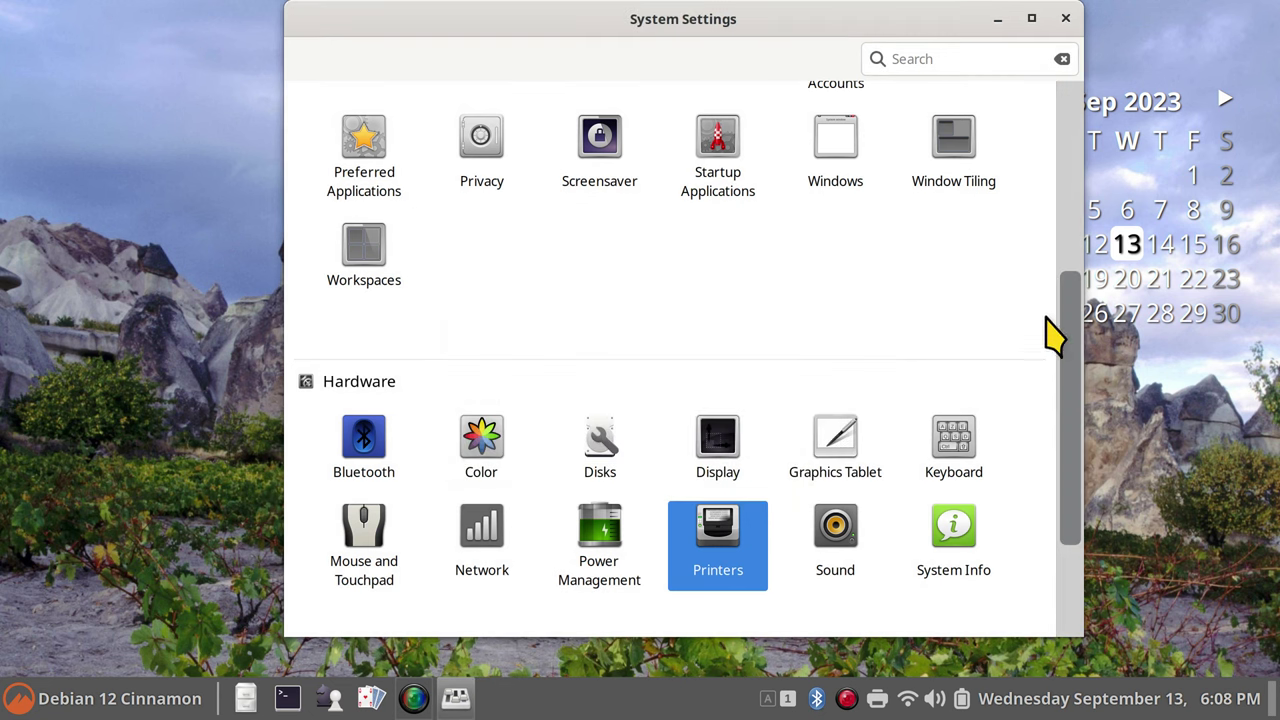
View the Sound output settings through the panel's volume applet, close them, and look over the remaining Hardware and Administration settings.
{"action": "left_click_drag", "start_coordinate": [1080, 380], "coordinate": [1035, 435]}
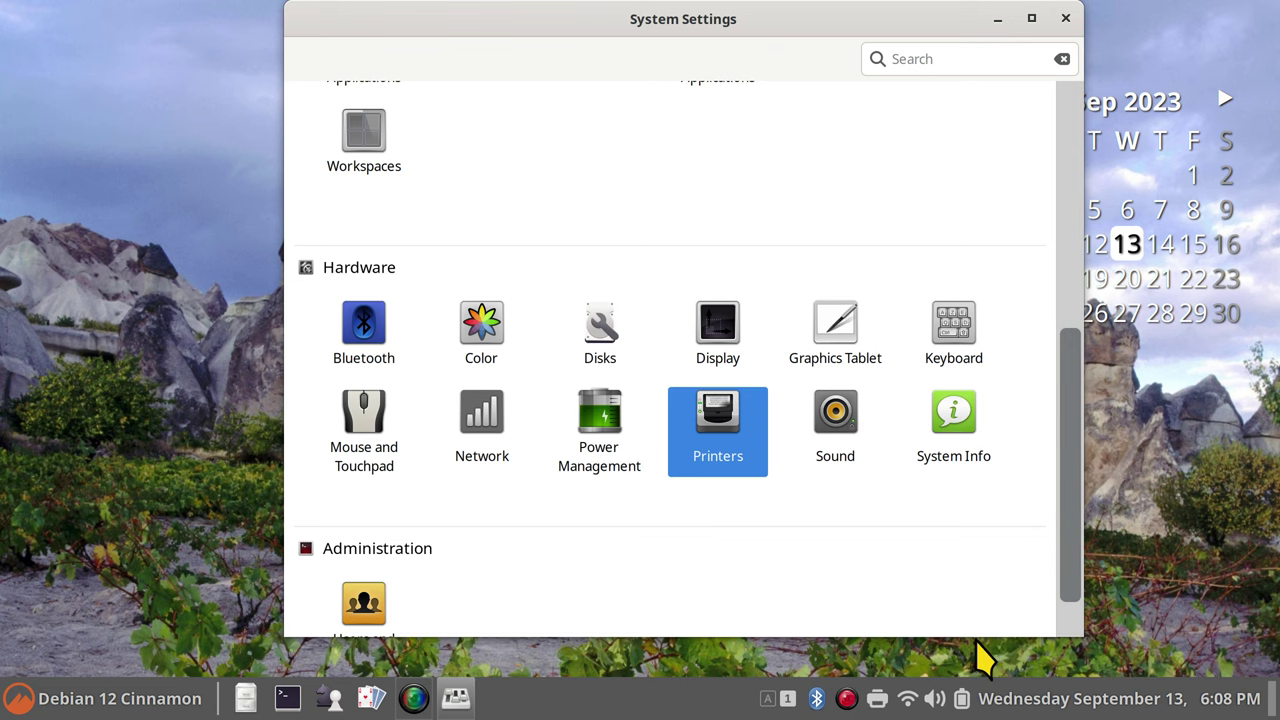
{"action": "left_click", "coordinate": [934, 699]}
{"action": "left_click", "coordinate": [943, 657]}
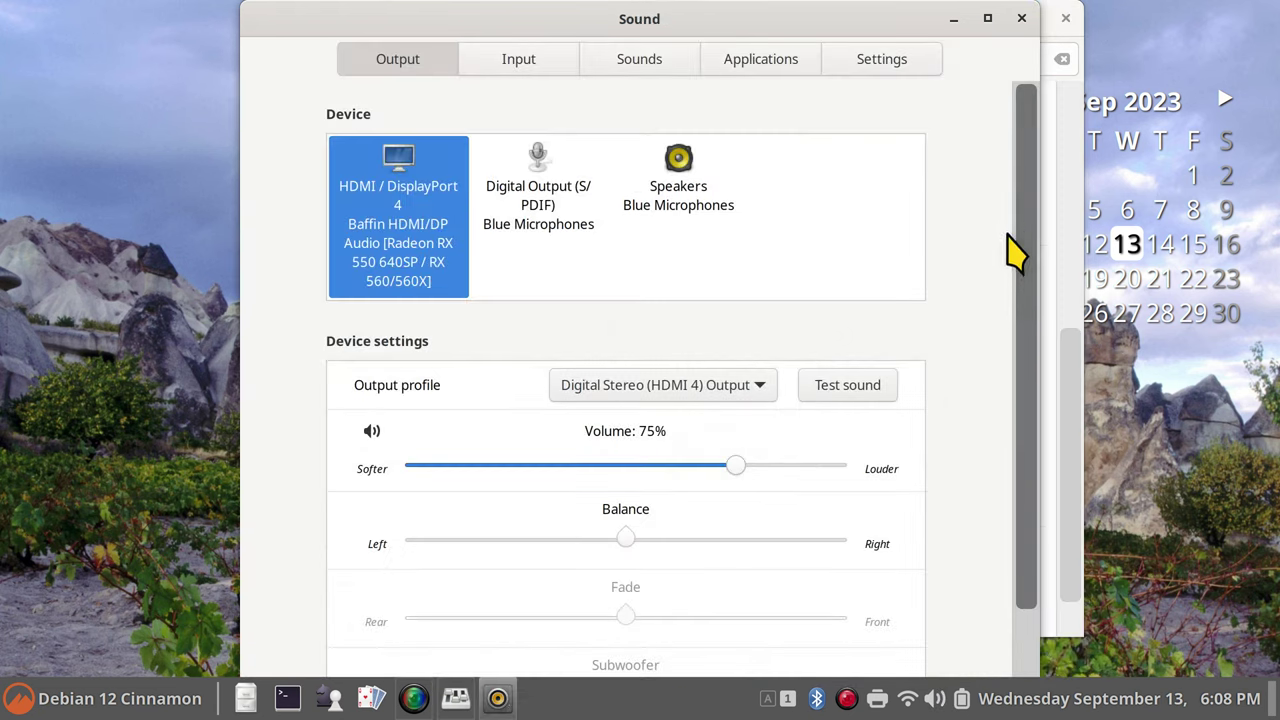
{"action": "left_click", "coordinate": [1020, 18]}
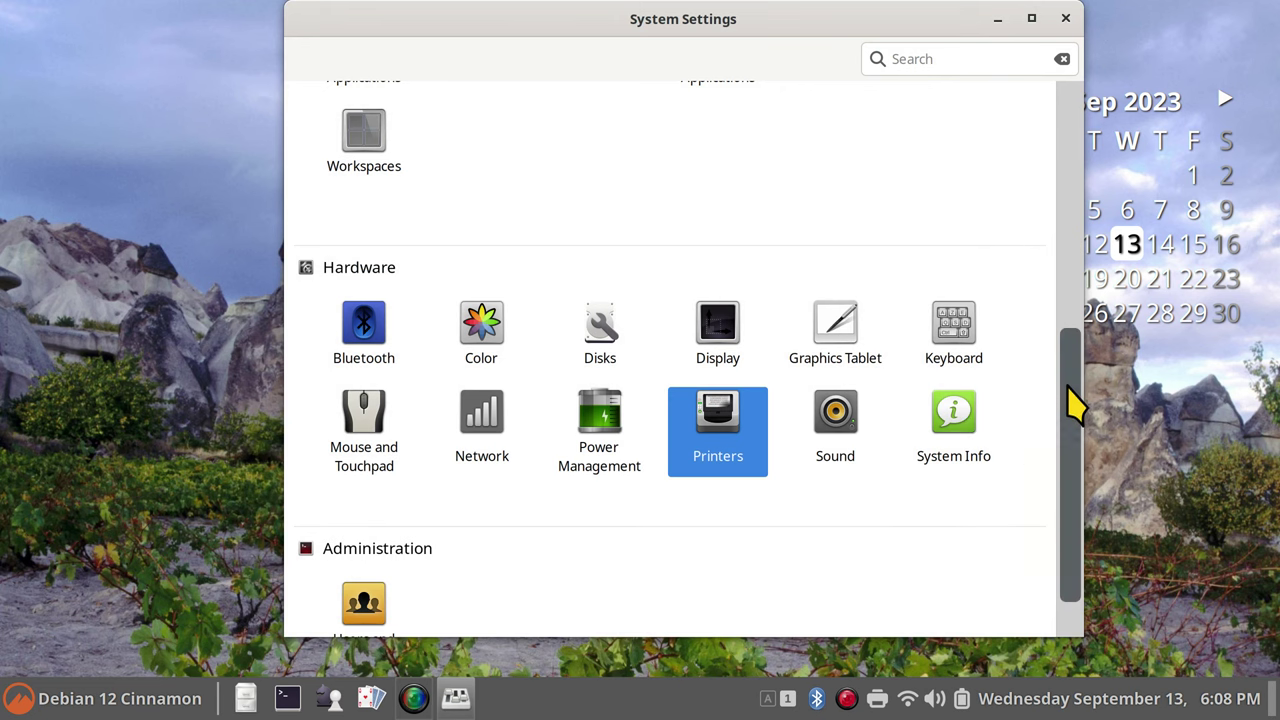
{"action": "scroll", "coordinate": [1072, 403], "scroll_direction": "down", "scroll_amount": 2}
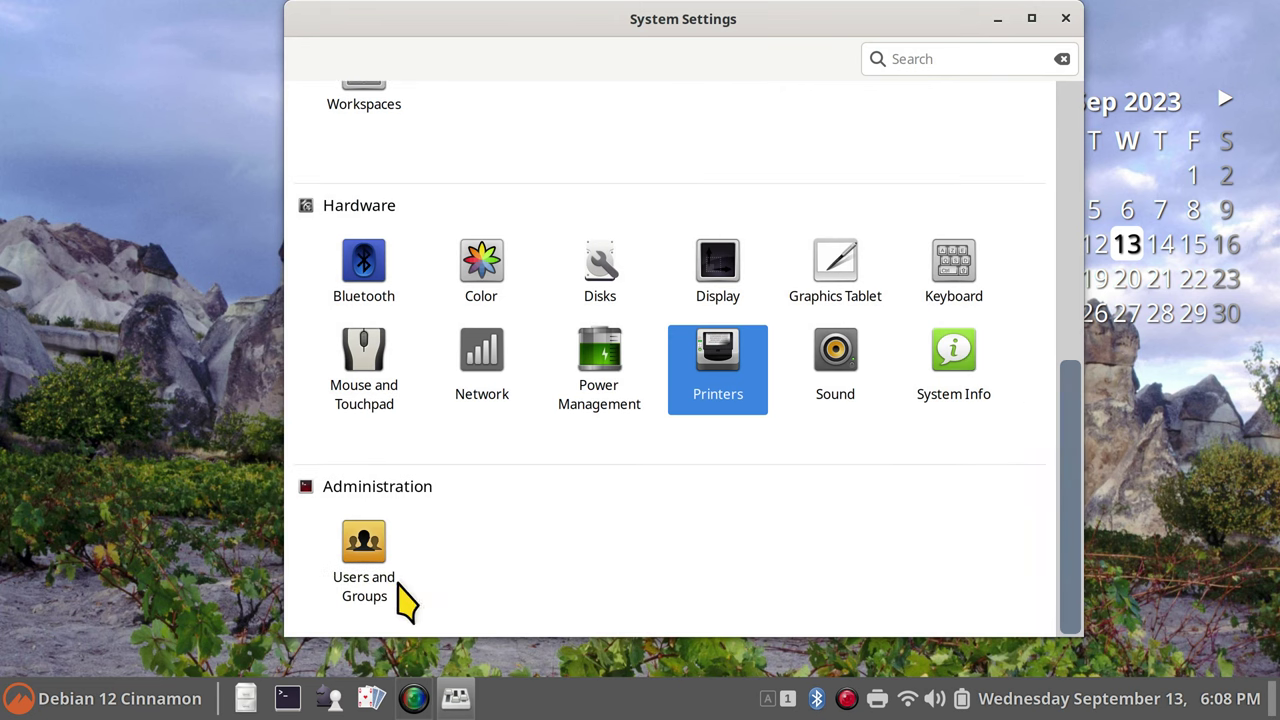
Close System Settings, open a file manager window on the Home folder, and move it toward the middle of the desktop.
{"action": "left_click", "coordinate": [1066, 18]}
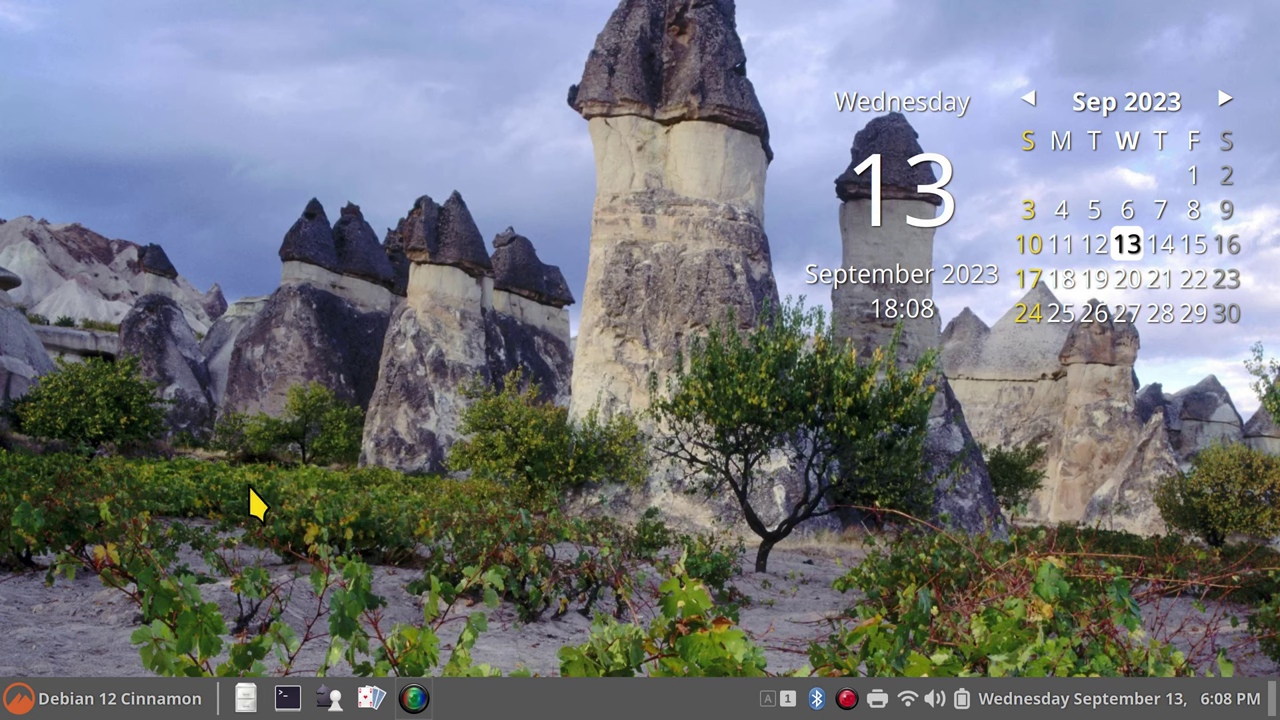
{"action": "left_click", "coordinate": [246, 698]}
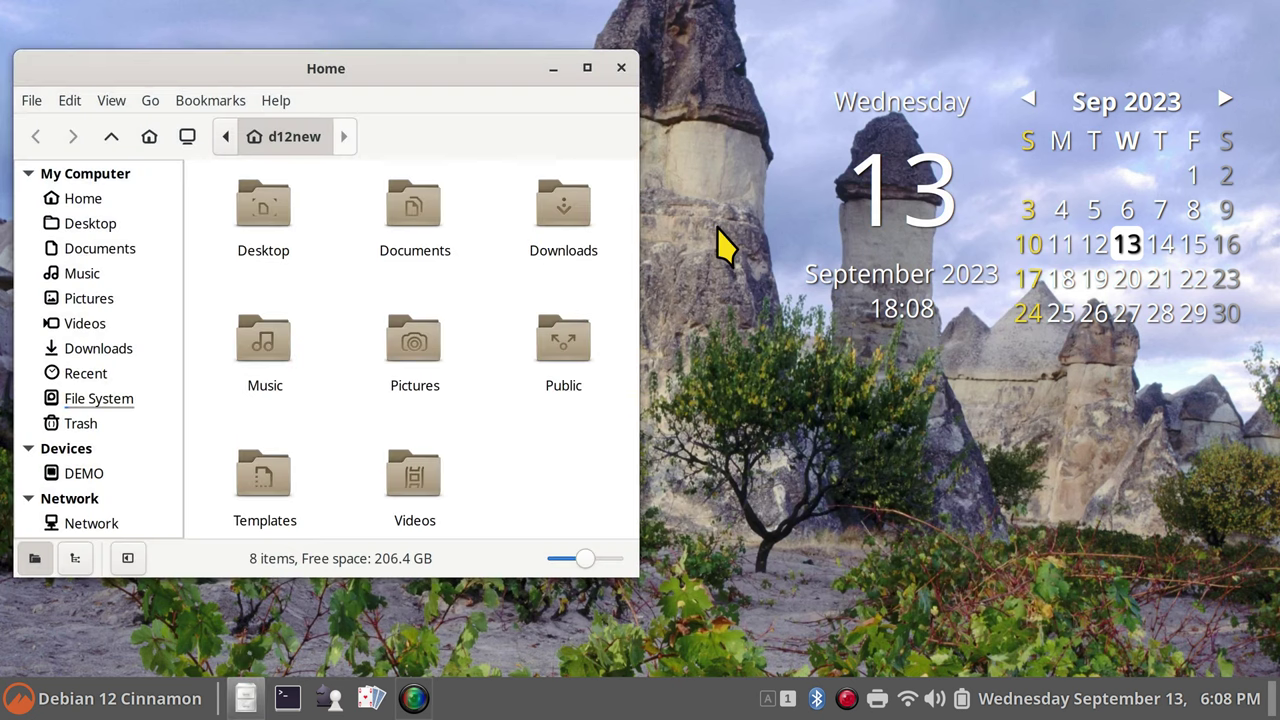
{"action": "left_click_drag", "start_coordinate": [350, 70], "coordinate": [689, 128]}
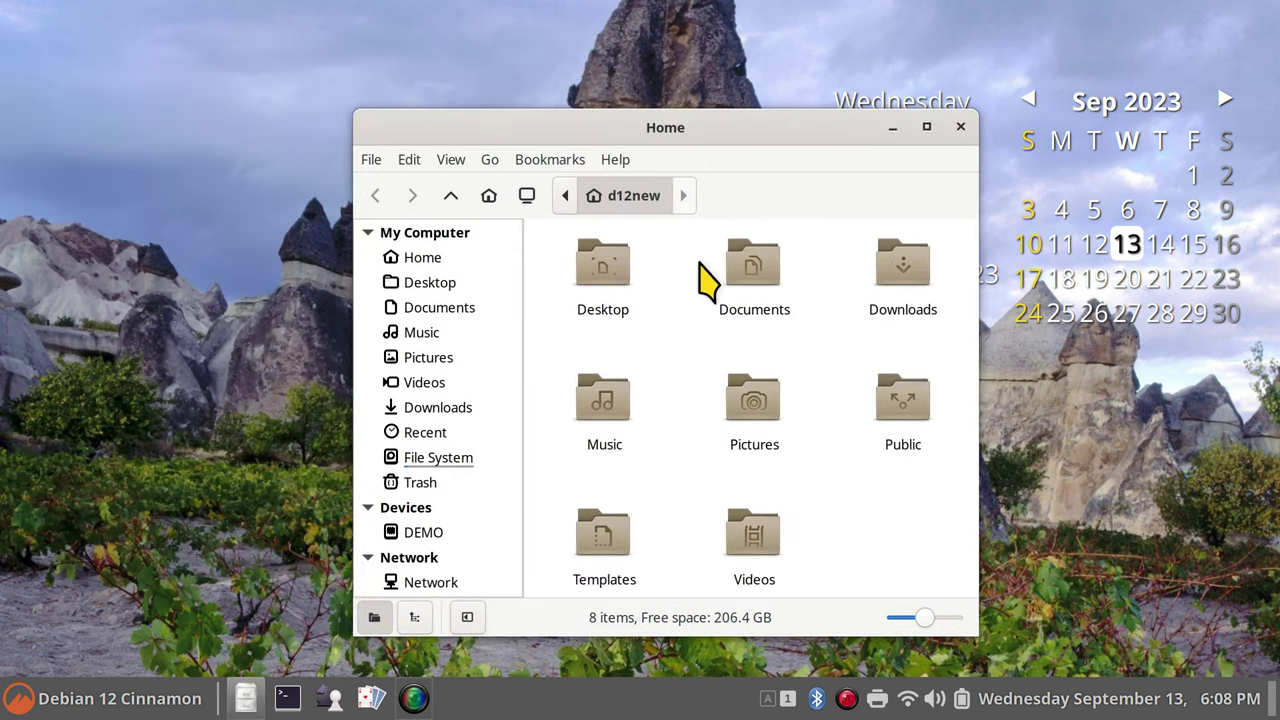
View the file manager's version in its About dialog and close the dialog.
{"action": "left_click", "coordinate": [612, 160]}
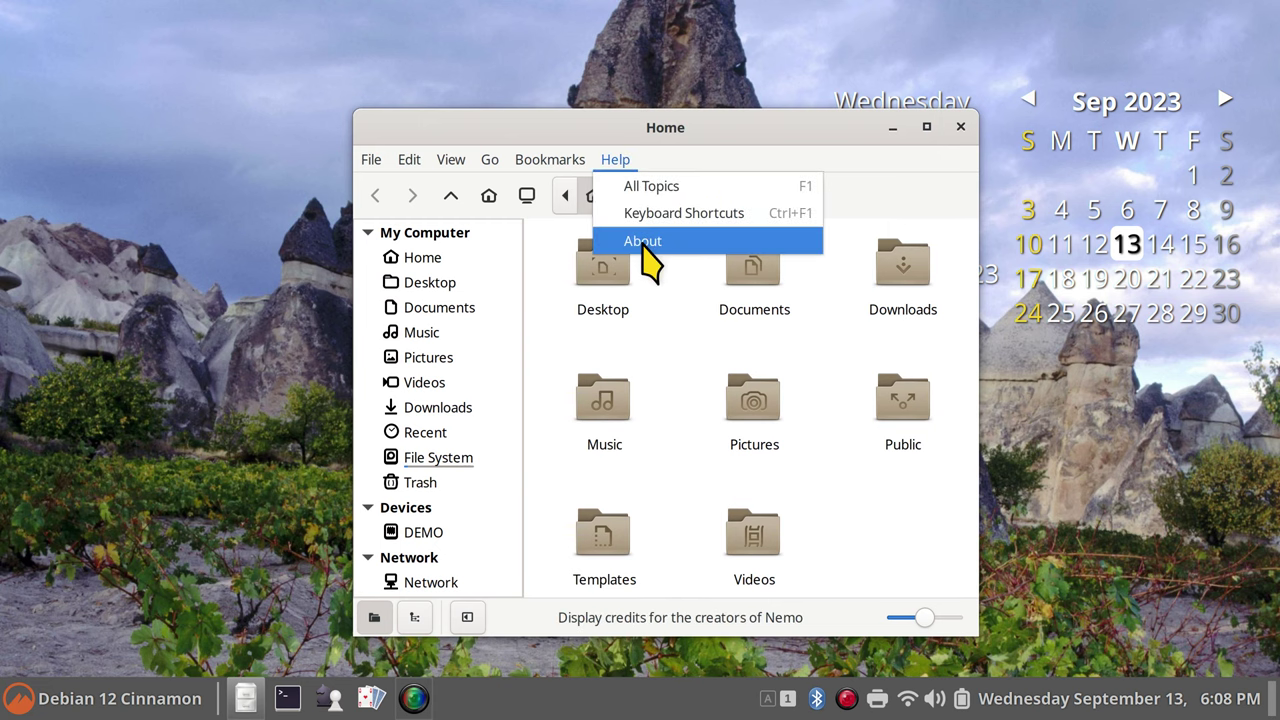
{"action": "left_click", "coordinate": [640, 241]}
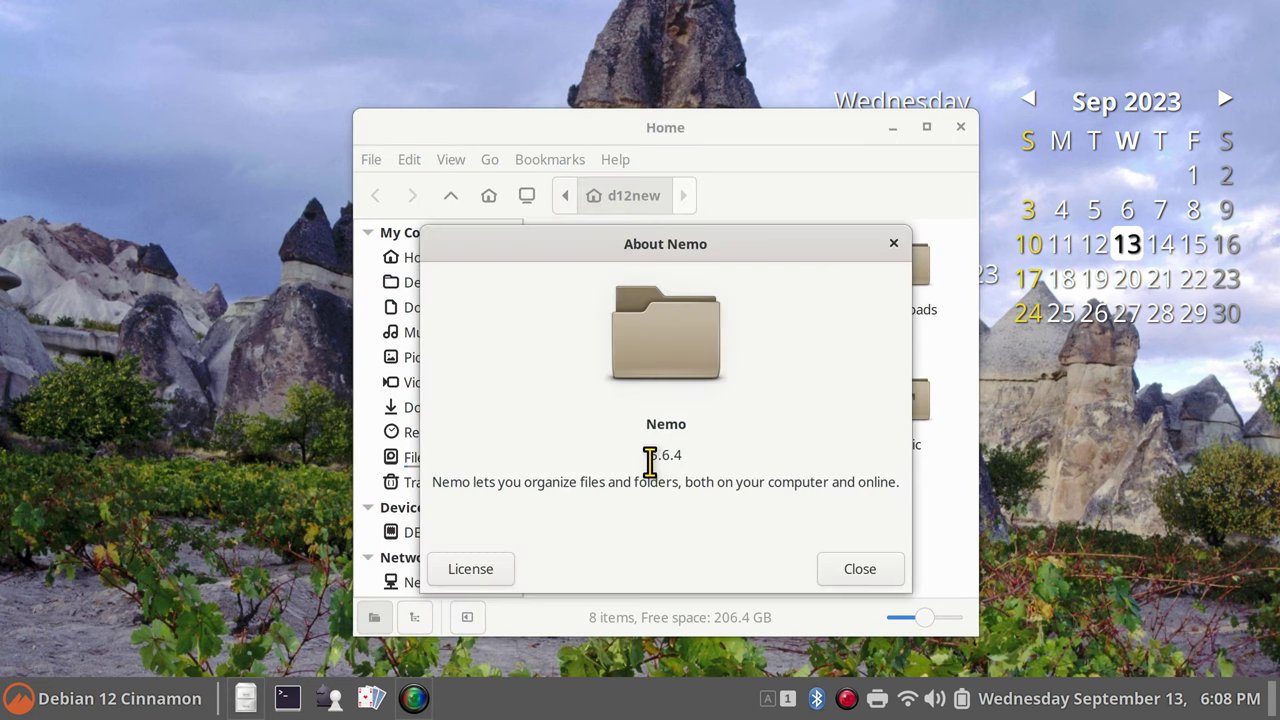
{"action": "left_click_drag", "start_coordinate": [648, 460], "coordinate": [704, 458]}
{"action": "left_click", "coordinate": [848, 563]}
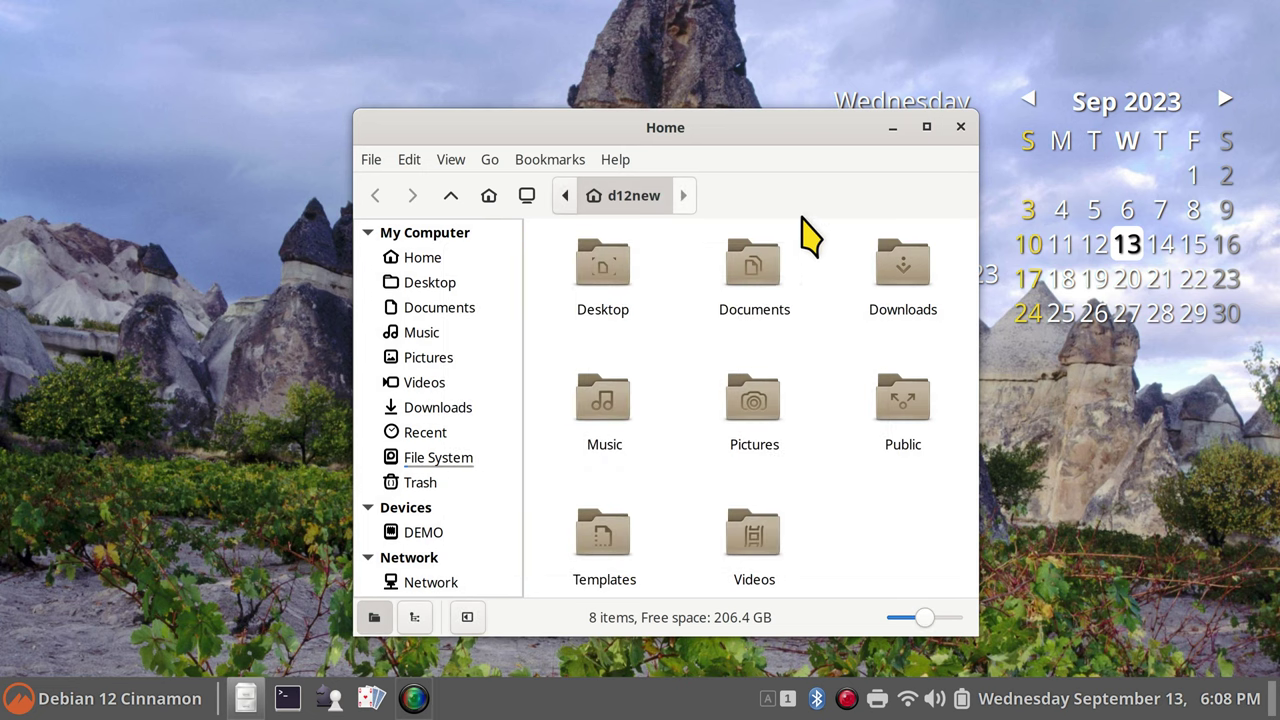
Reposition the Home window and widen it until the full set of toolbar tools fits.
{"action": "left_click_drag", "start_coordinate": [695, 120], "coordinate": [490, 84]}
{"action": "right_click", "coordinate": [552, 90]}
{"action": "left_click", "coordinate": [656, 206]}
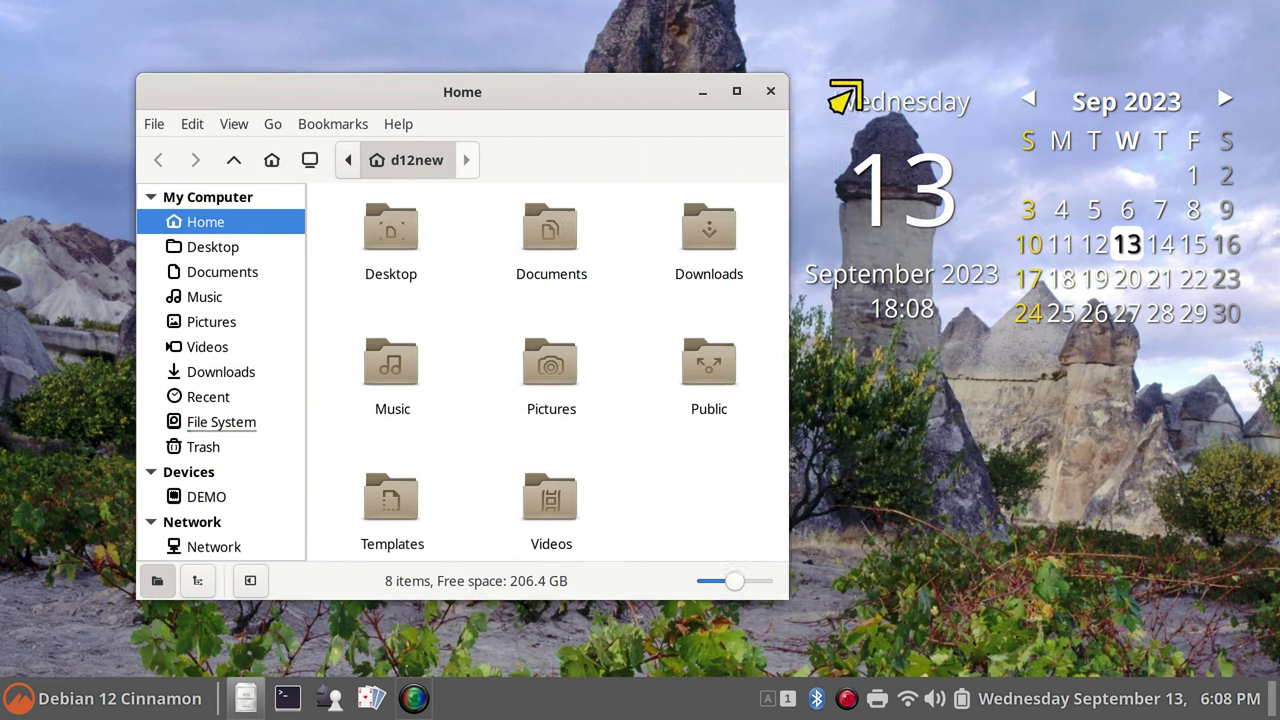
{"action": "left_click_drag", "start_coordinate": [858, 84], "coordinate": [1108, 120]}
{"action": "left_click_drag", "start_coordinate": [727, 138], "coordinate": [673, 71]}
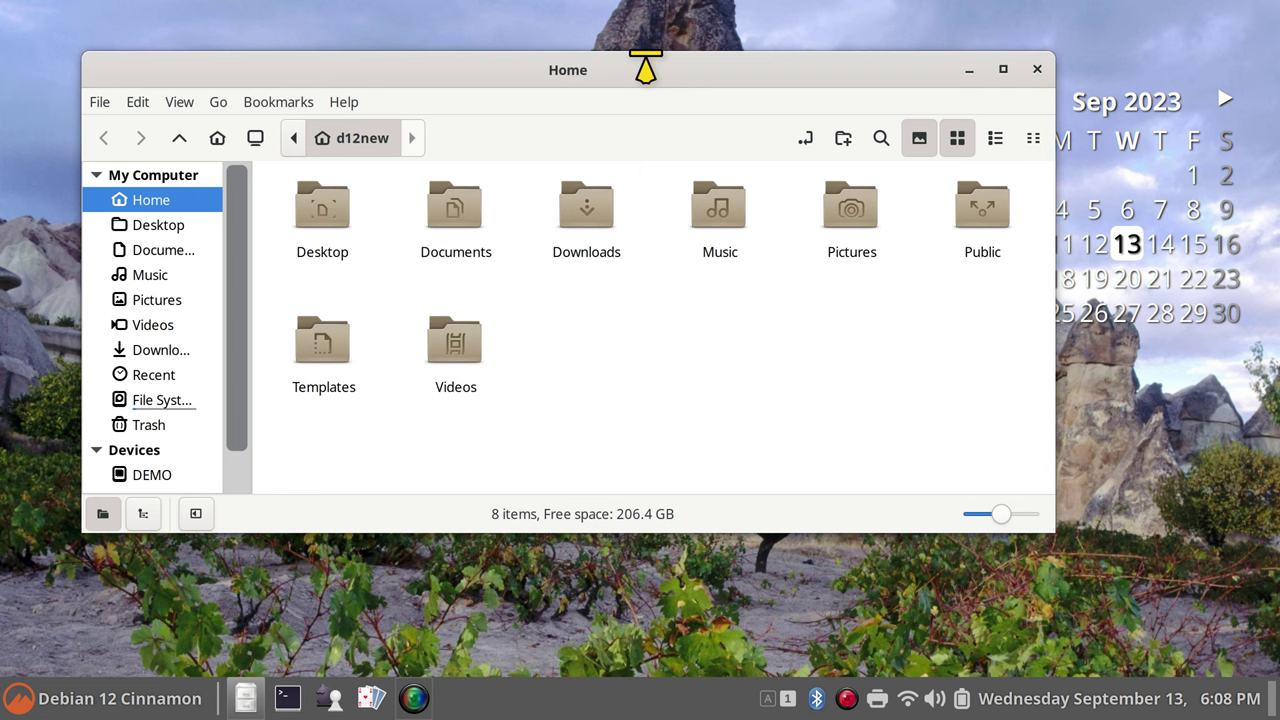
Maximize the Home window and restore it to its previous size several times.
{"action": "double_click", "coordinate": [645, 62]}
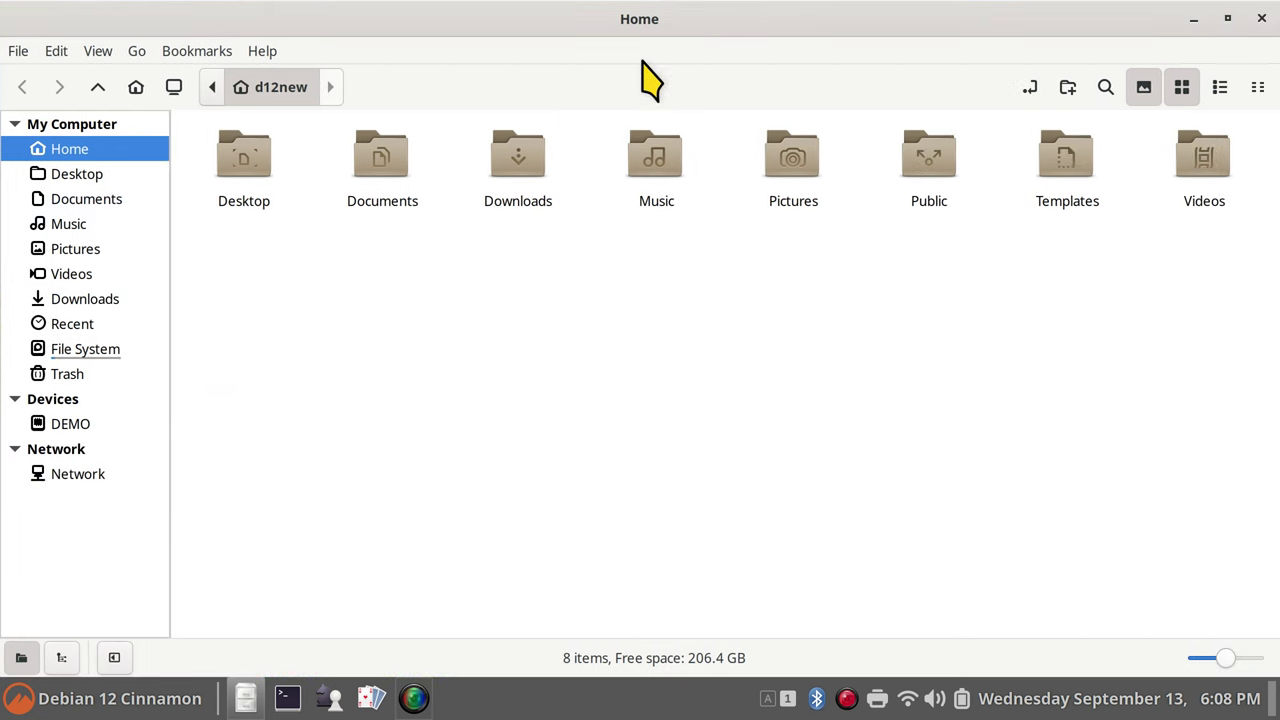
{"action": "double_click", "coordinate": [337, 14]}
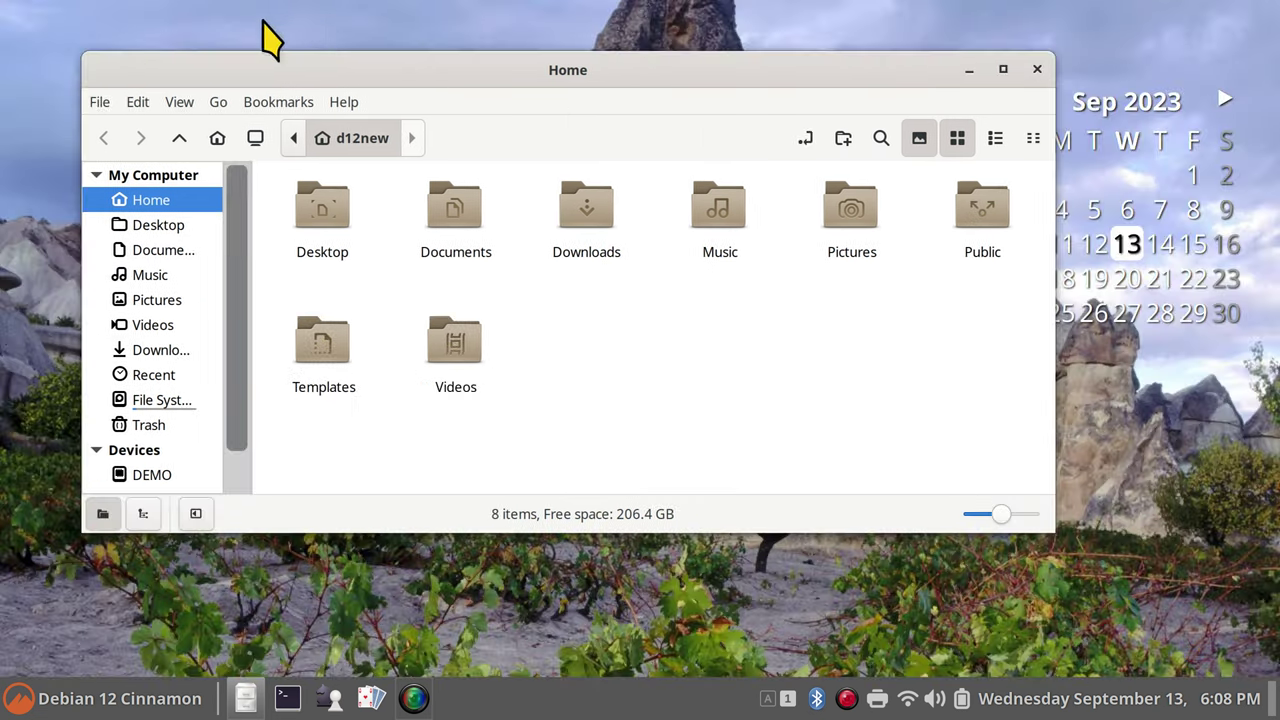
{"action": "double_click", "coordinate": [152, 60]}
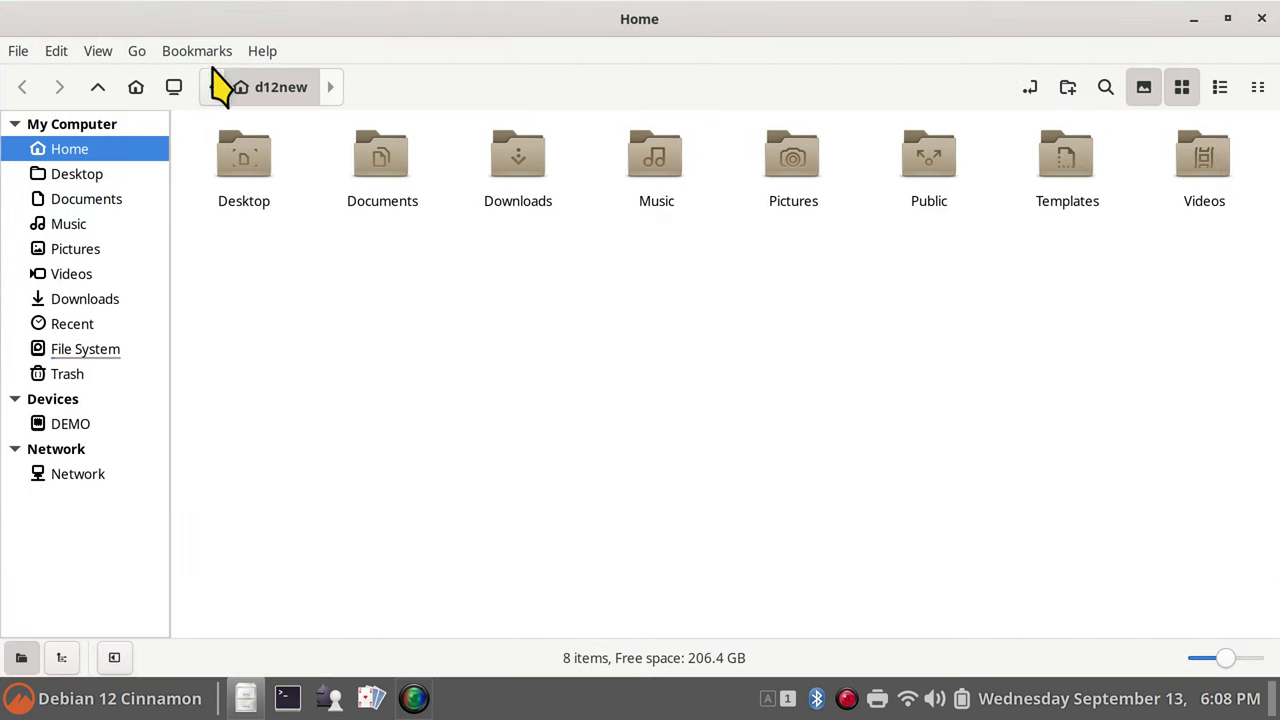
{"action": "double_click", "coordinate": [848, 15]}
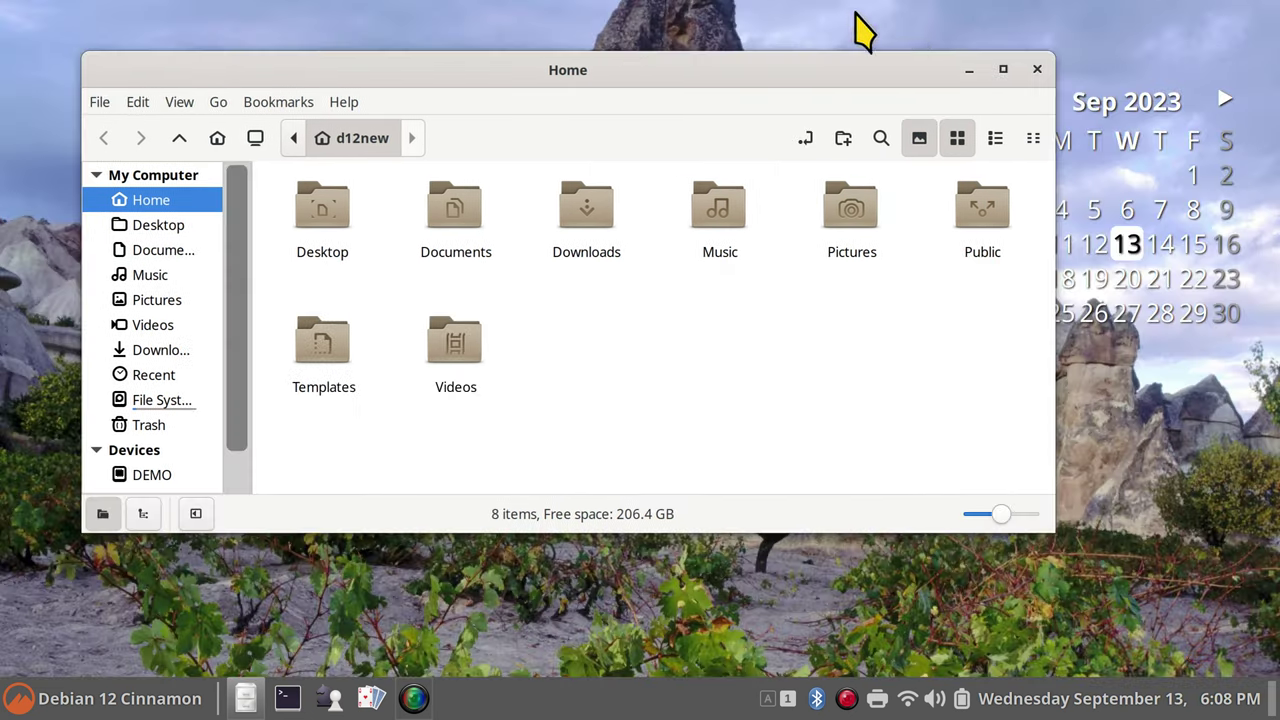
{"action": "double_click", "coordinate": [918, 62]}
{"action": "double_click", "coordinate": [548, 30]}
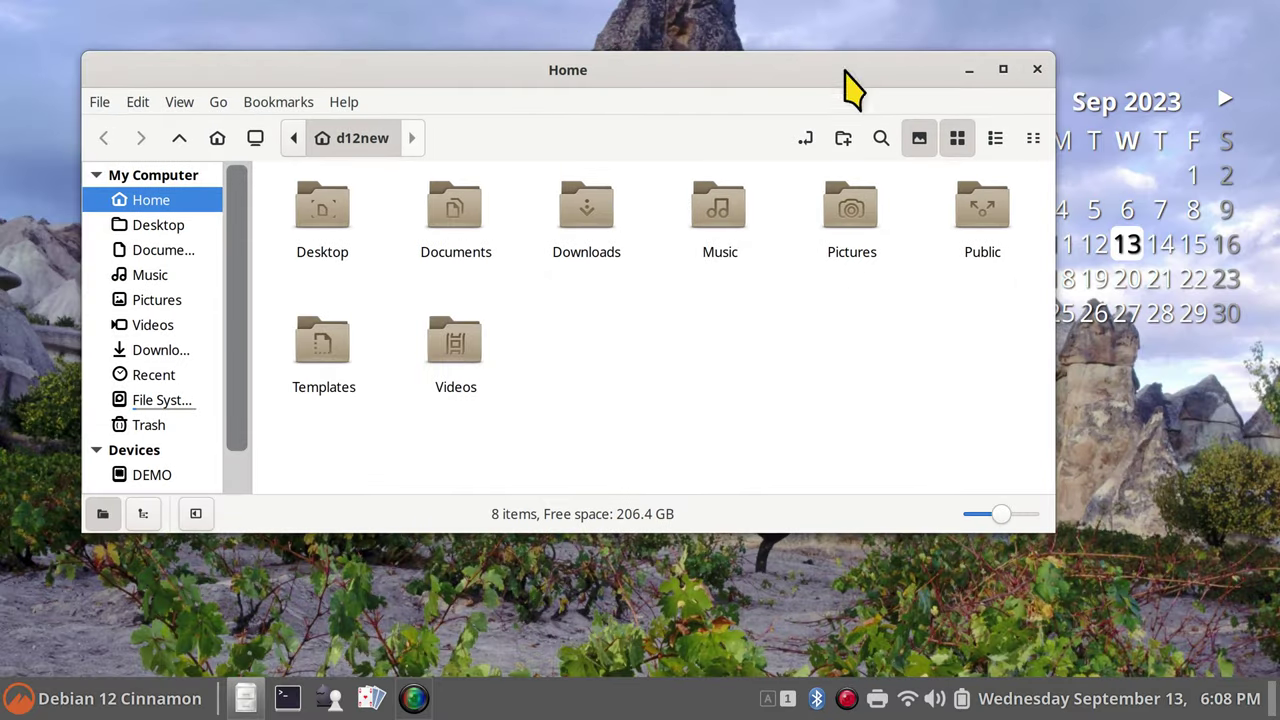
Shrink the Home window to a small size, try maximizing and restoring it, and reposition it on the desktop.
{"action": "left_click_drag", "start_coordinate": [1048, 52], "coordinate": [690, 183]}
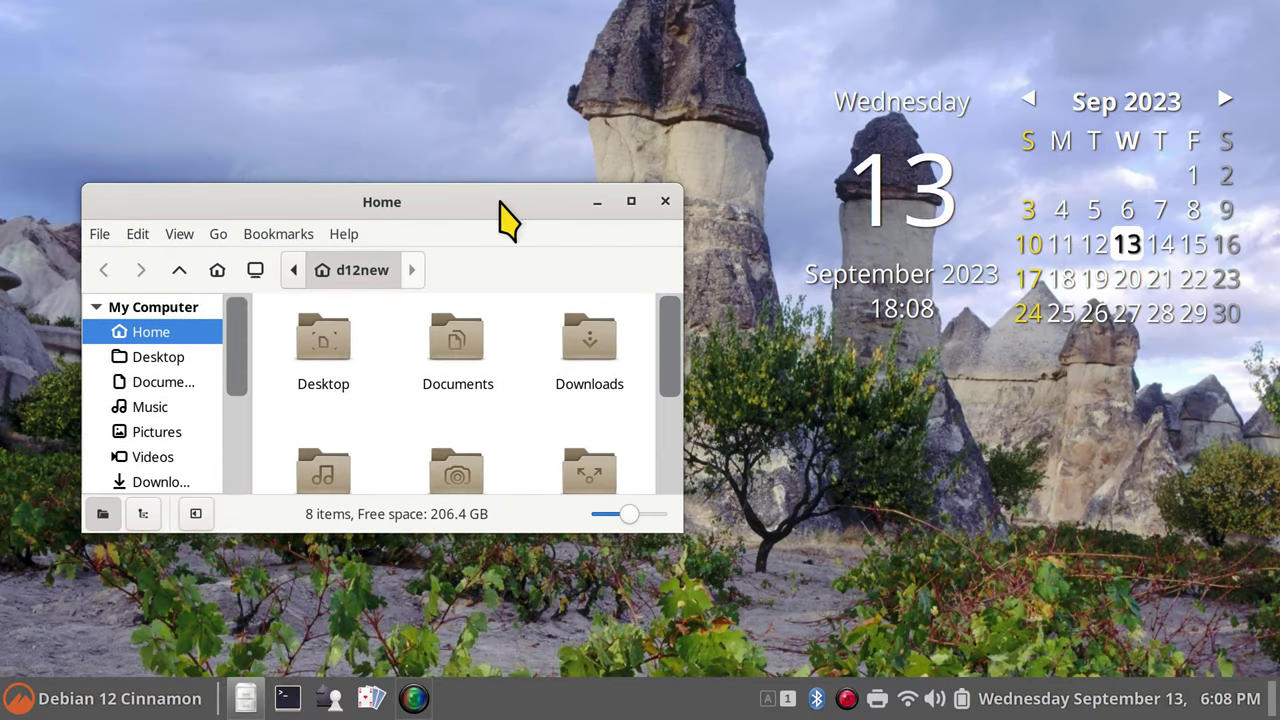
{"action": "left_click_drag", "start_coordinate": [503, 210], "coordinate": [690, 150]}
{"action": "double_click", "coordinate": [688, 130]}
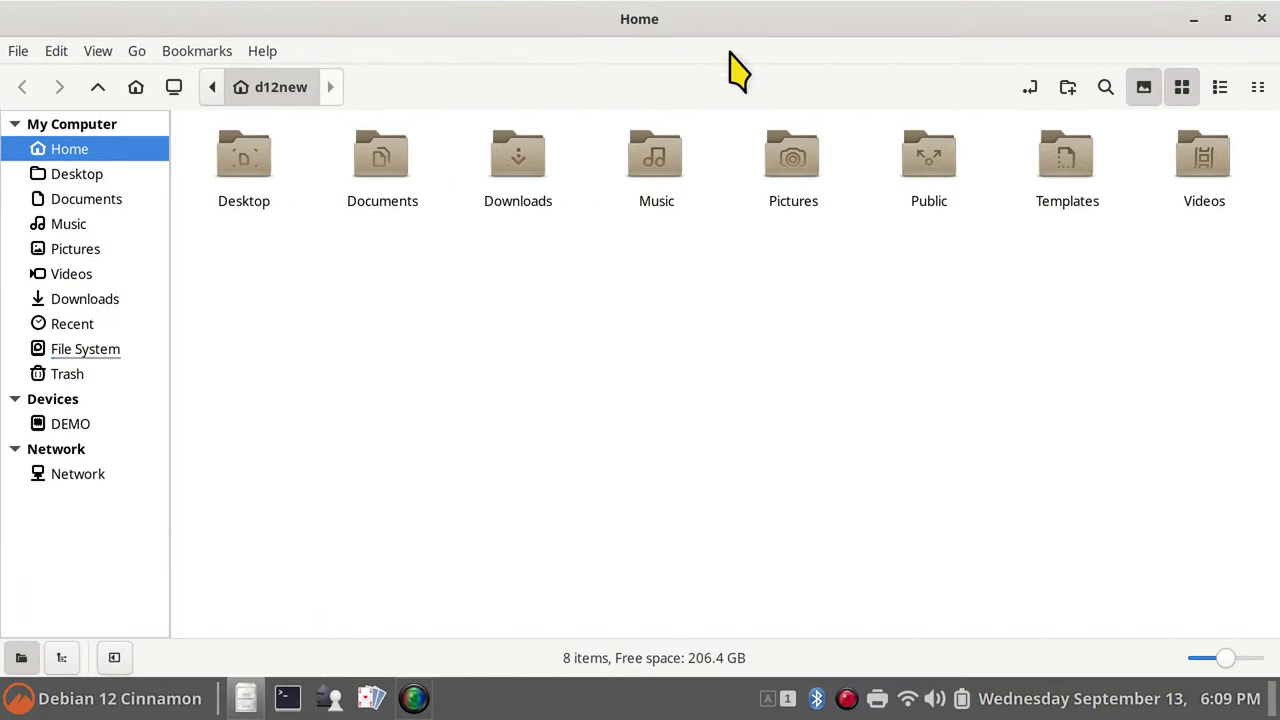
{"action": "double_click", "coordinate": [735, 14]}
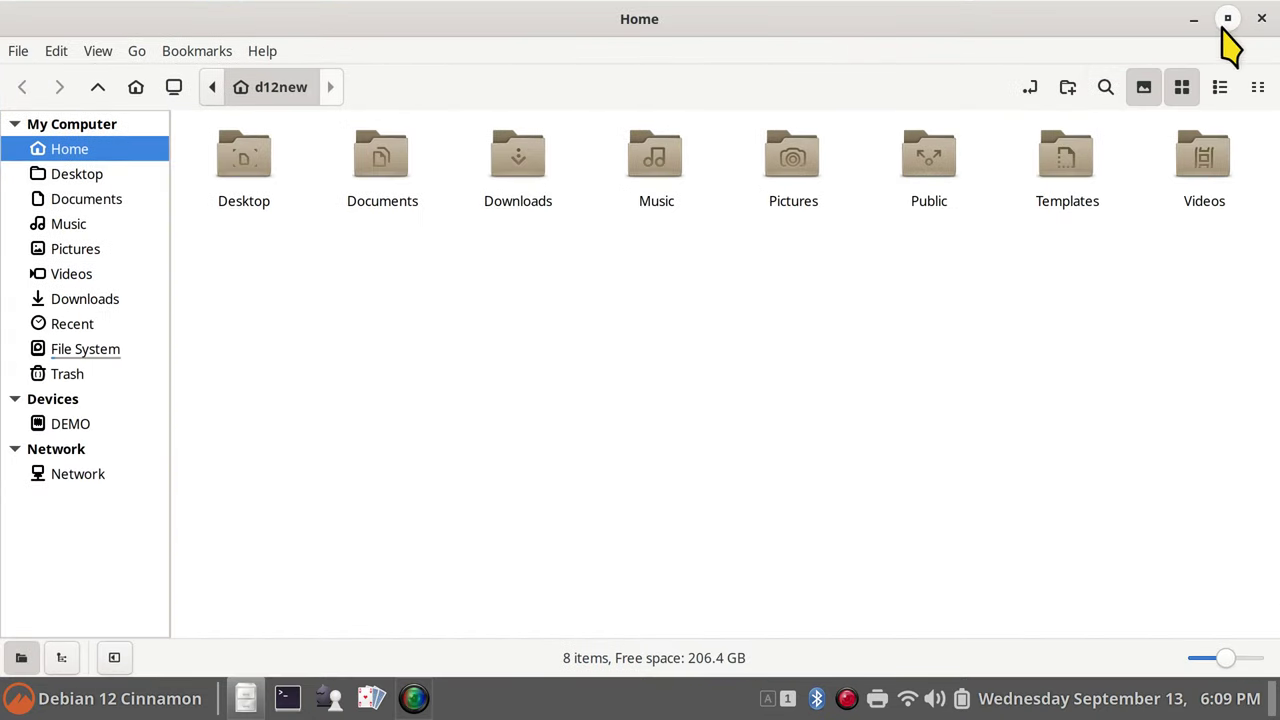
{"action": "left_click", "coordinate": [1225, 18]}
{"action": "left_click_drag", "start_coordinate": [720, 150], "coordinate": [594, 120]}
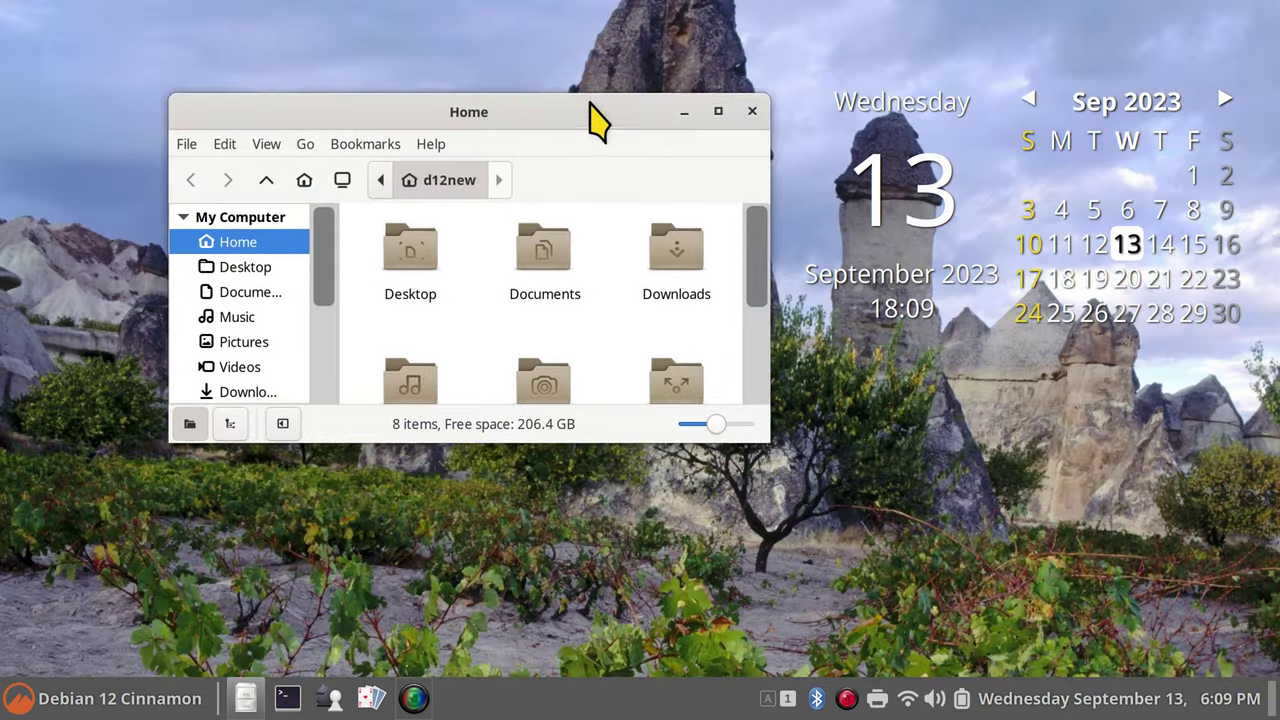
Resize the Home window wider and taller so that all its folders fit without scrolling.
{"action": "right_click", "coordinate": [594, 120]}
{"action": "left_click", "coordinate": [678, 224]}
{"action": "left_click_drag", "start_coordinate": [985, 140], "coordinate": [1066, 45]}
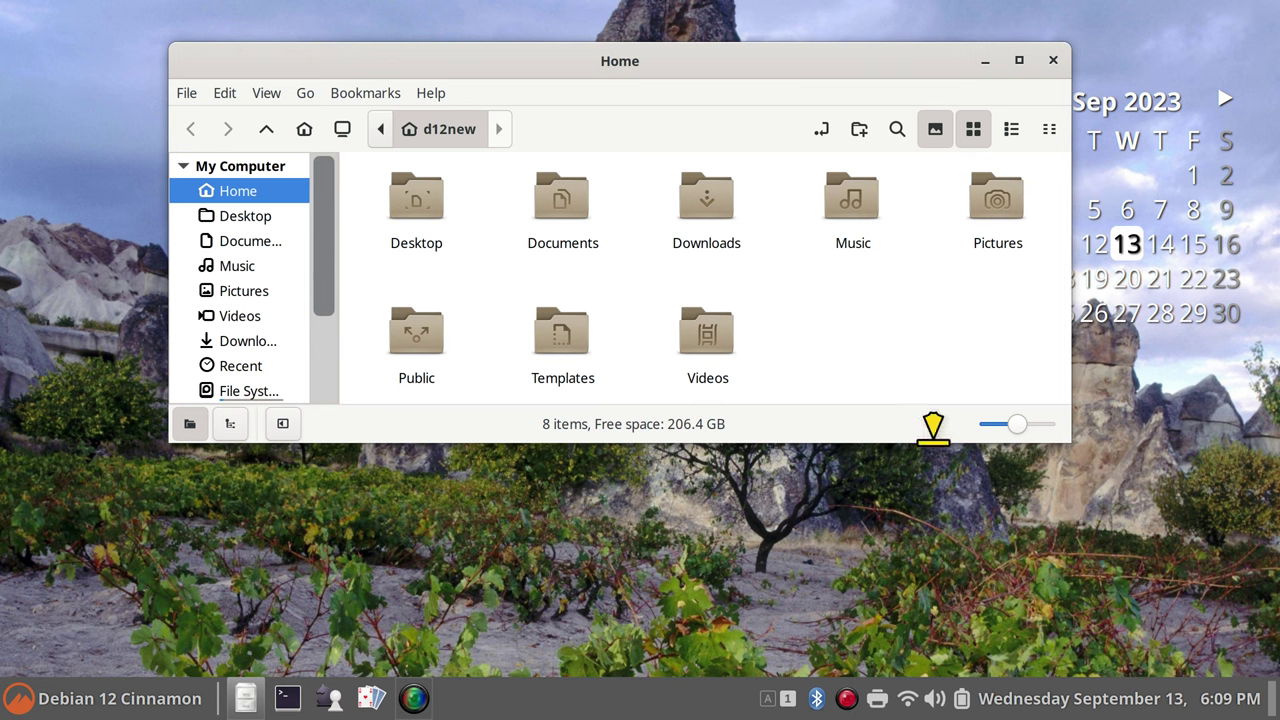
{"action": "left_click_drag", "start_coordinate": [934, 432], "coordinate": [951, 545]}
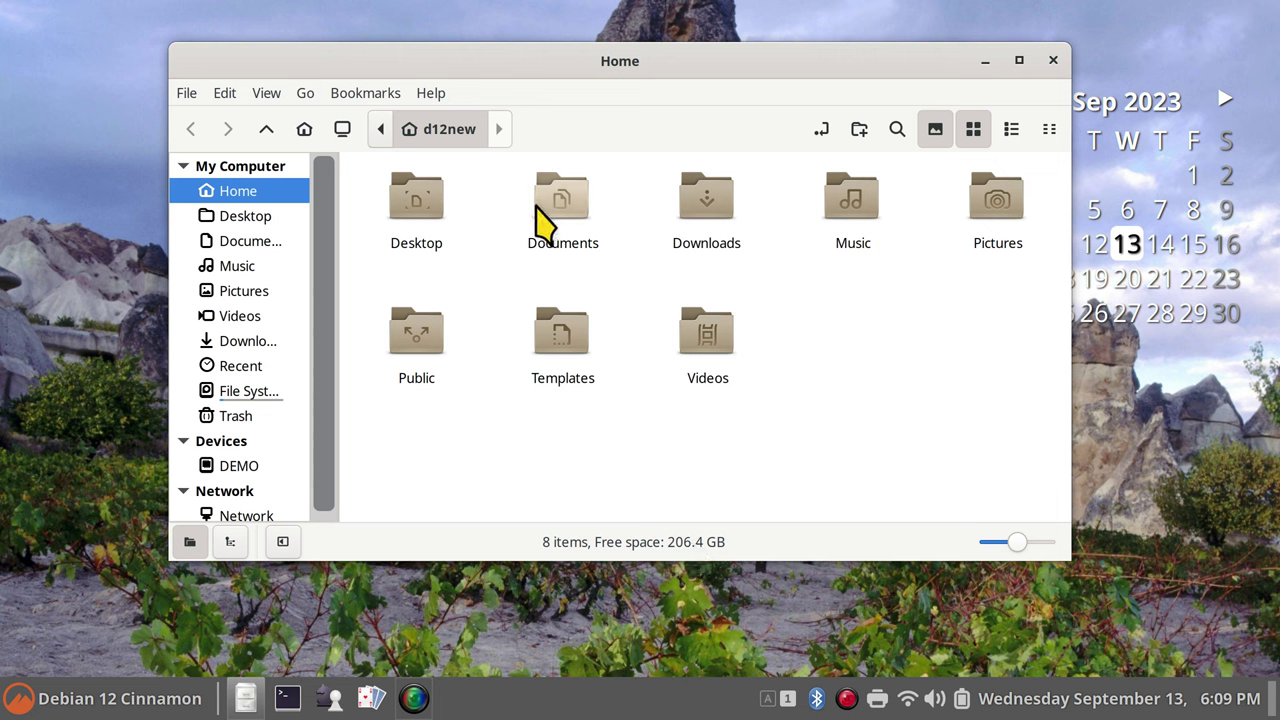
View the file manager's zoom commands and their shortcuts, and leave them without choosing one.
{"action": "mouse_move", "coordinate": [1016, 545]}
{"action": "left_mouse_down"}
{"action": "mouse_move", "coordinate": [994, 545]}
{"action": "mouse_move", "coordinate": [1016, 545]}
{"action": "left_mouse_up"}
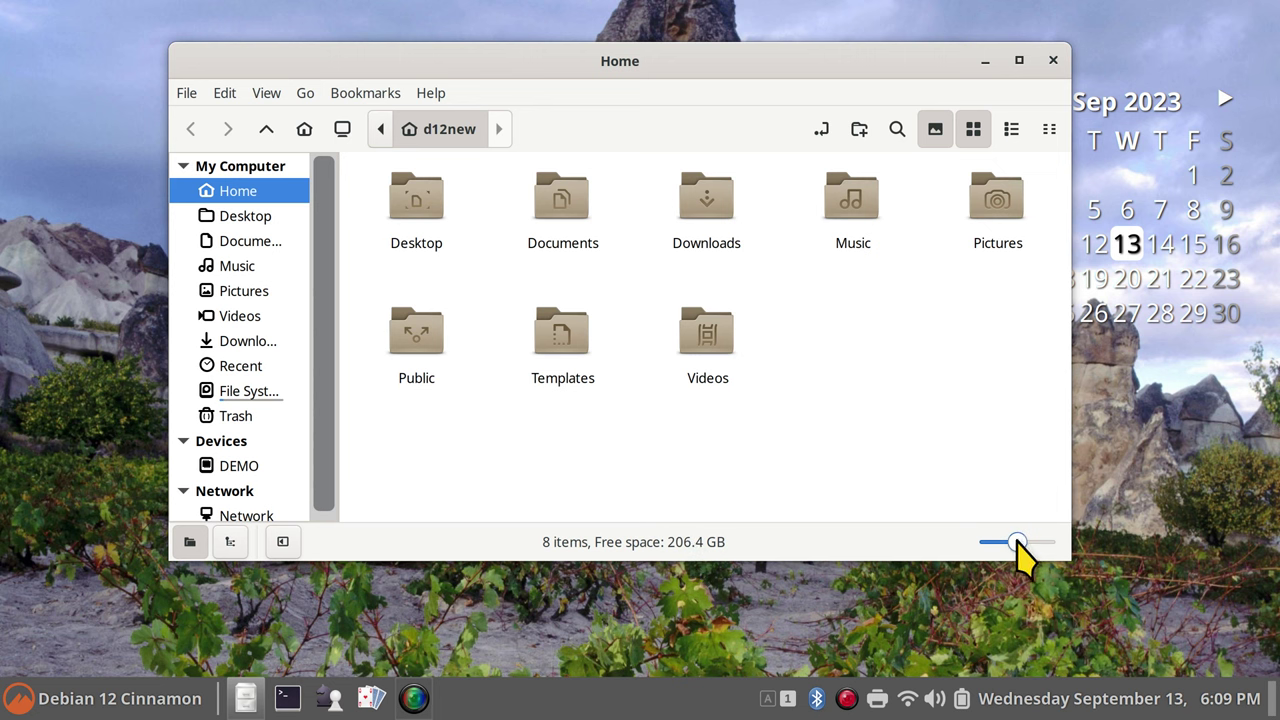
{"action": "left_click", "coordinate": [266, 93]}
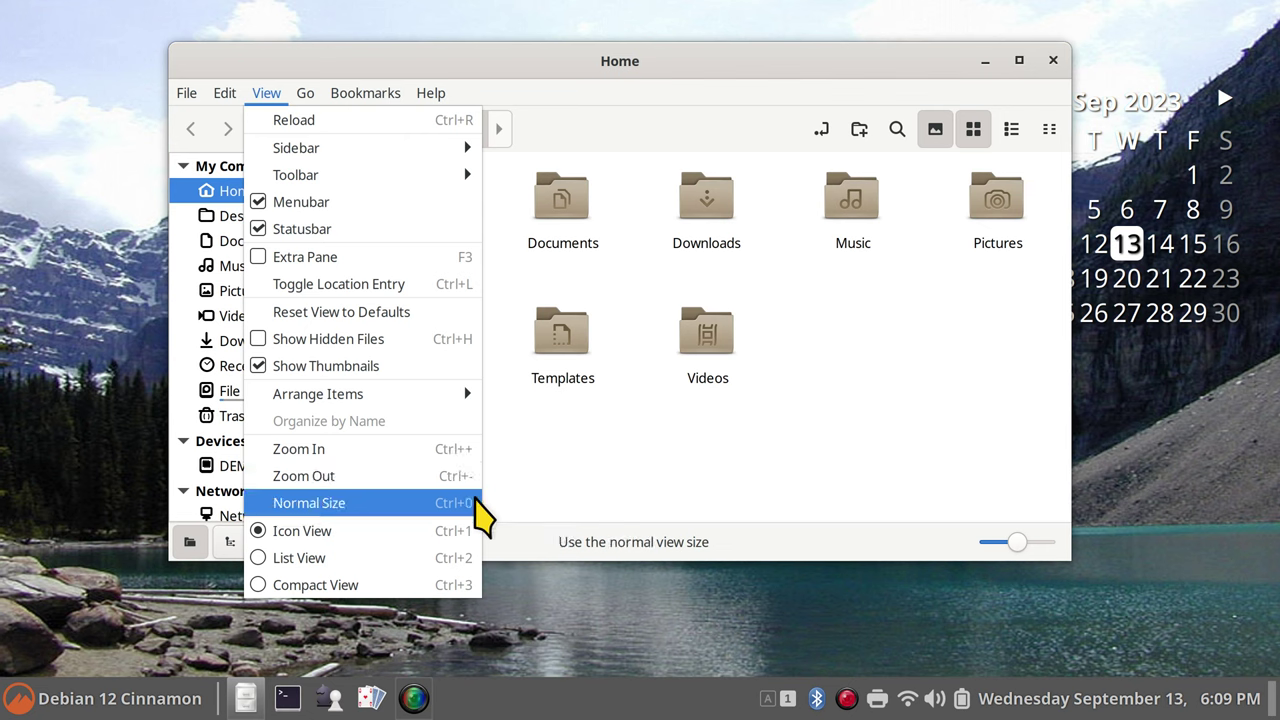
{"action": "left_click", "coordinate": [727, 449]}
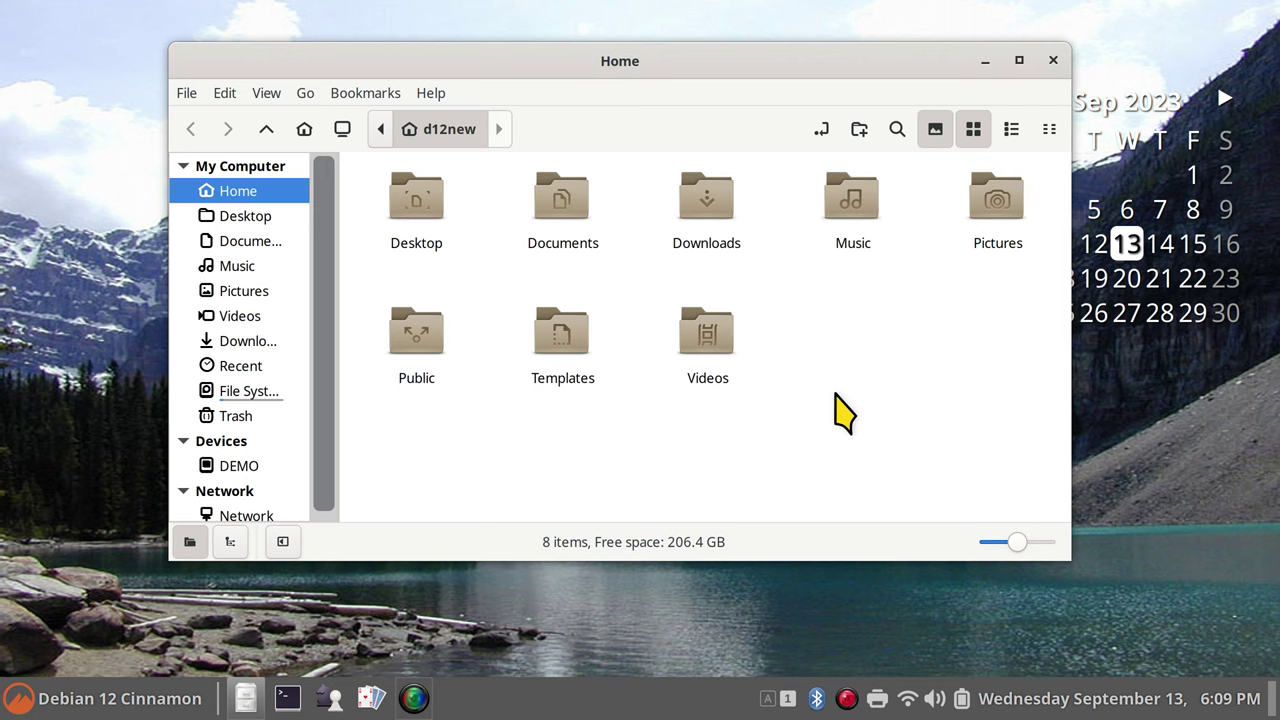
Zoom the Home folder's icons in and out repeatedly, ending at the largest size.
{"action": "key", "text": "ctrl+plus"}
{"action": "key", "text": "ctrl+plus"}
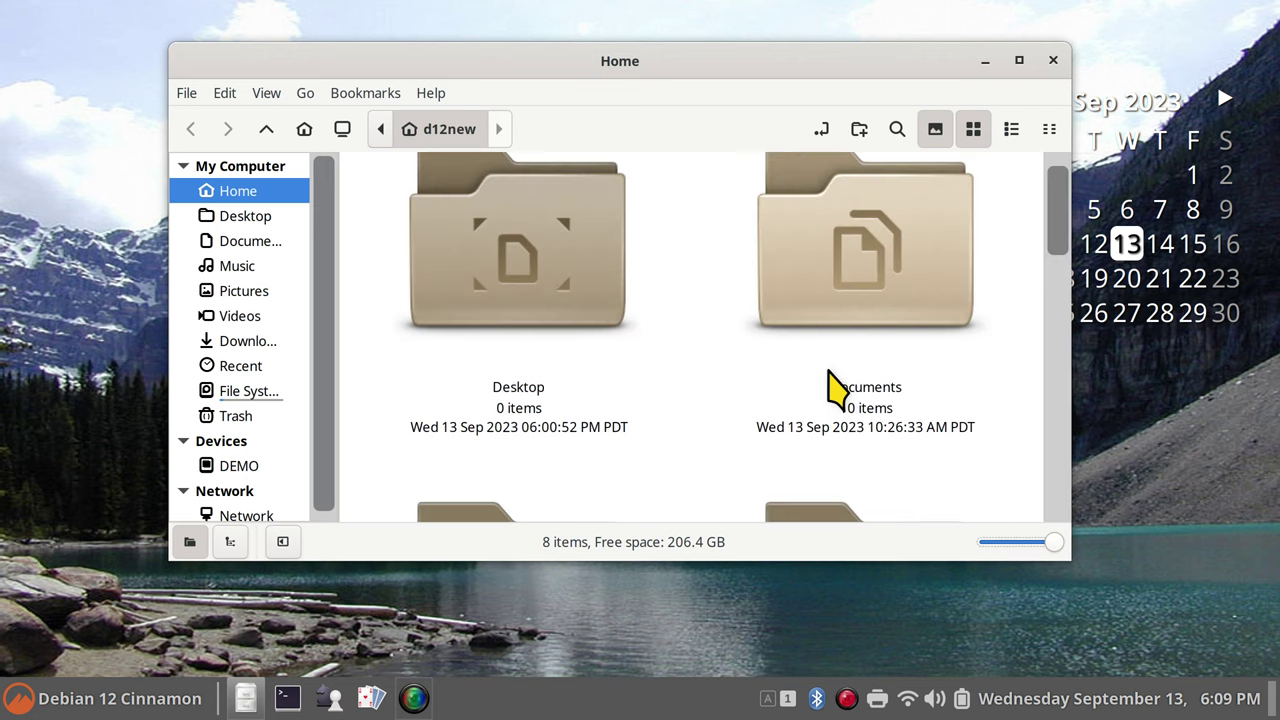
{"action": "key", "text": "ctrl+minus"}
{"action": "key", "text": "ctrl+minus"}
{"action": "key", "text": "ctrl+minus"}
{"action": "key", "text": "ctrl+minus"}
{"action": "key", "text": "ctrl+minus"}
{"action": "key", "text": "ctrl+plus"}
{"action": "key", "text": "ctrl+plus"}
{"action": "key", "text": "ctrl+plus"}
{"action": "key", "text": "ctrl+plus"}
{"action": "key", "text": "ctrl+plus"}
{"action": "key", "text": "ctrl+plus"}
{"action": "key", "text": "ctrl+minus"}
{"action": "key", "text": "ctrl+minus"}
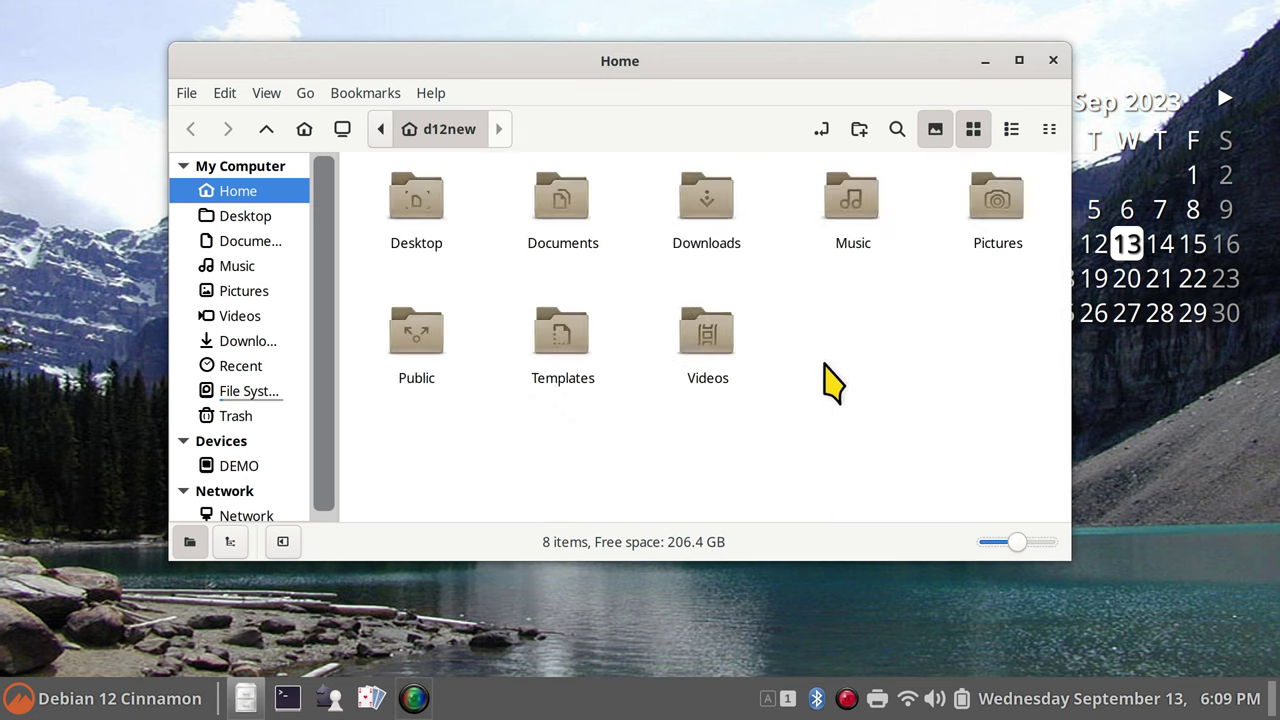
{"action": "key", "text": "ctrl+minus"}
{"action": "key", "text": "ctrl+plus"}
{"action": "key", "text": "ctrl+plus"}
{"action": "key", "text": "ctrl+minus"}
{"action": "key", "text": "ctrl+minus"}
{"action": "key", "text": "ctrl+minus"}
{"action": "key", "text": "ctrl+minus"}
{"action": "key", "text": "ctrl+minus"}
{"action": "key", "text": "ctrl+plus"}
{"action": "key", "text": "ctrl+plus"}
{"action": "key", "text": "ctrl+plus"}
{"action": "key", "text": "ctrl+plus"}
{"action": "key", "text": "ctrl+plus"}
{"action": "key", "text": "ctrl+plus"}
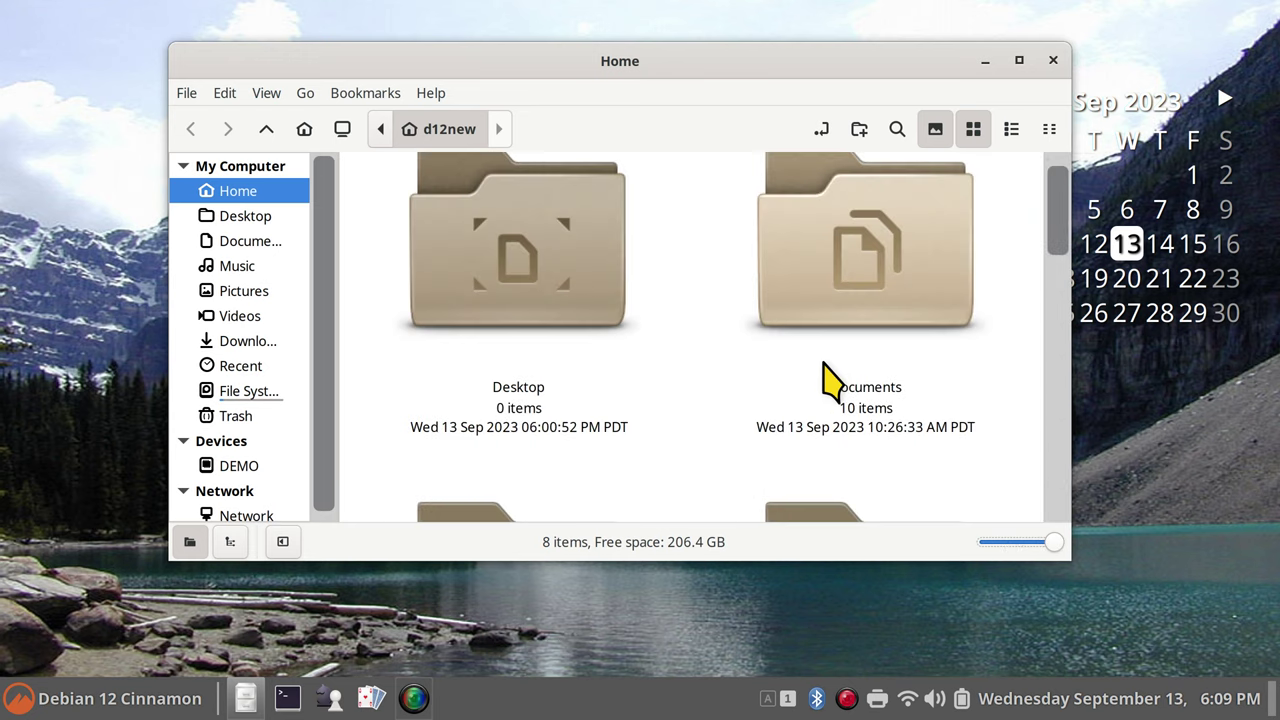
Open the Pictures folder and reduce its thumbnails to the smallest size.
{"action": "left_click", "coordinate": [233, 293]}
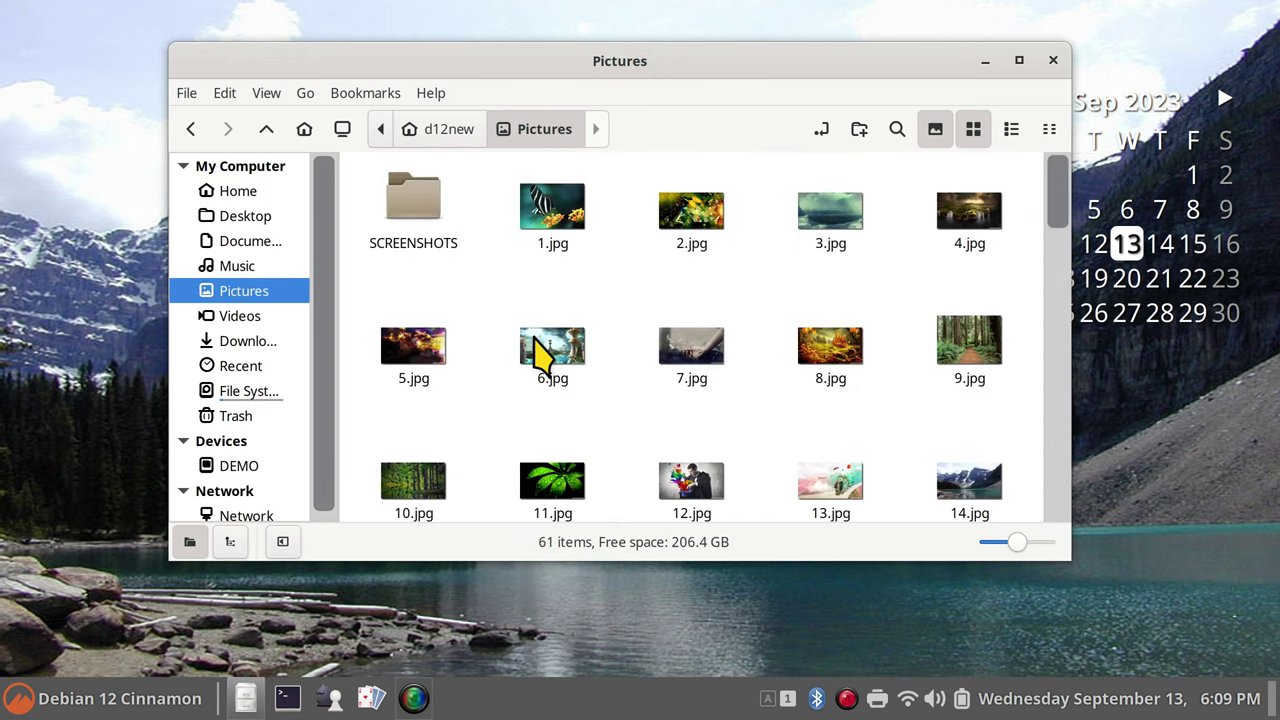
{"action": "key", "text": "ctrl+minus"}
{"action": "key", "text": "ctrl+minus"}
{"action": "key", "text": "ctrl+minus"}
Switch to Home and back to Pictures, extend the window downward, and enlarge the picture thumbnails until their file names show.
{"action": "left_click", "coordinate": [246, 193]}
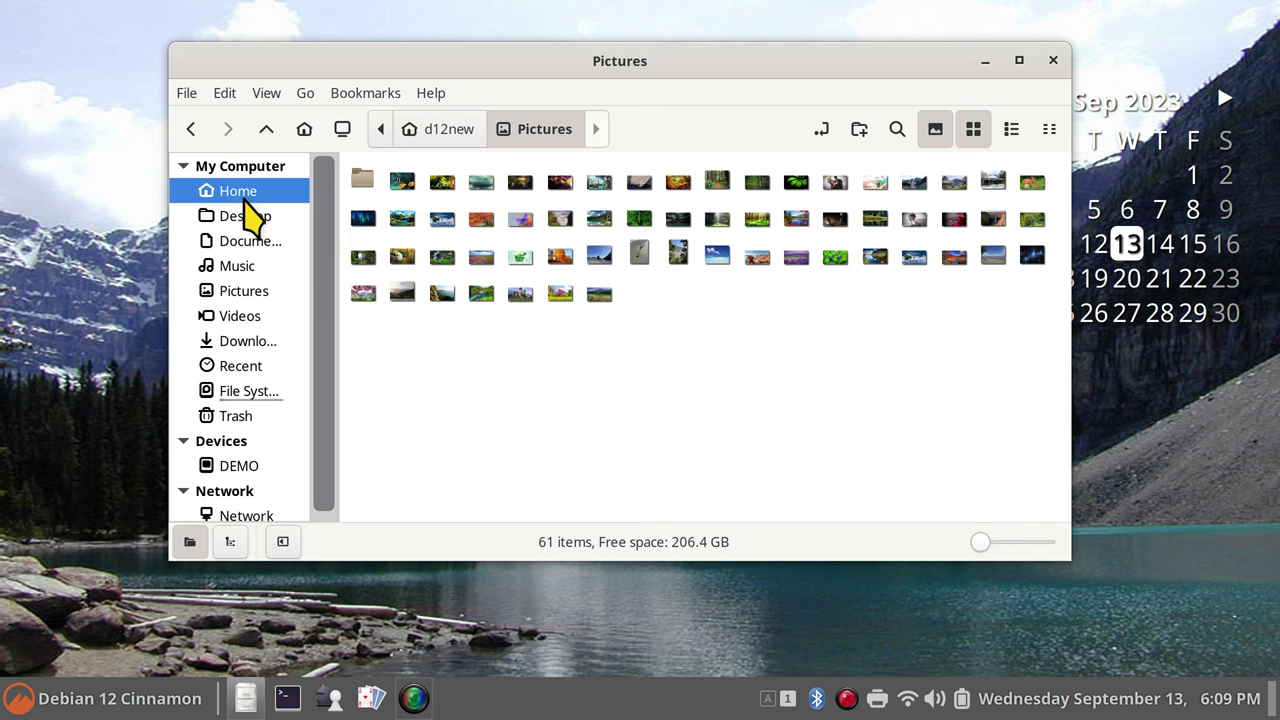
{"action": "left_click", "coordinate": [250, 296]}
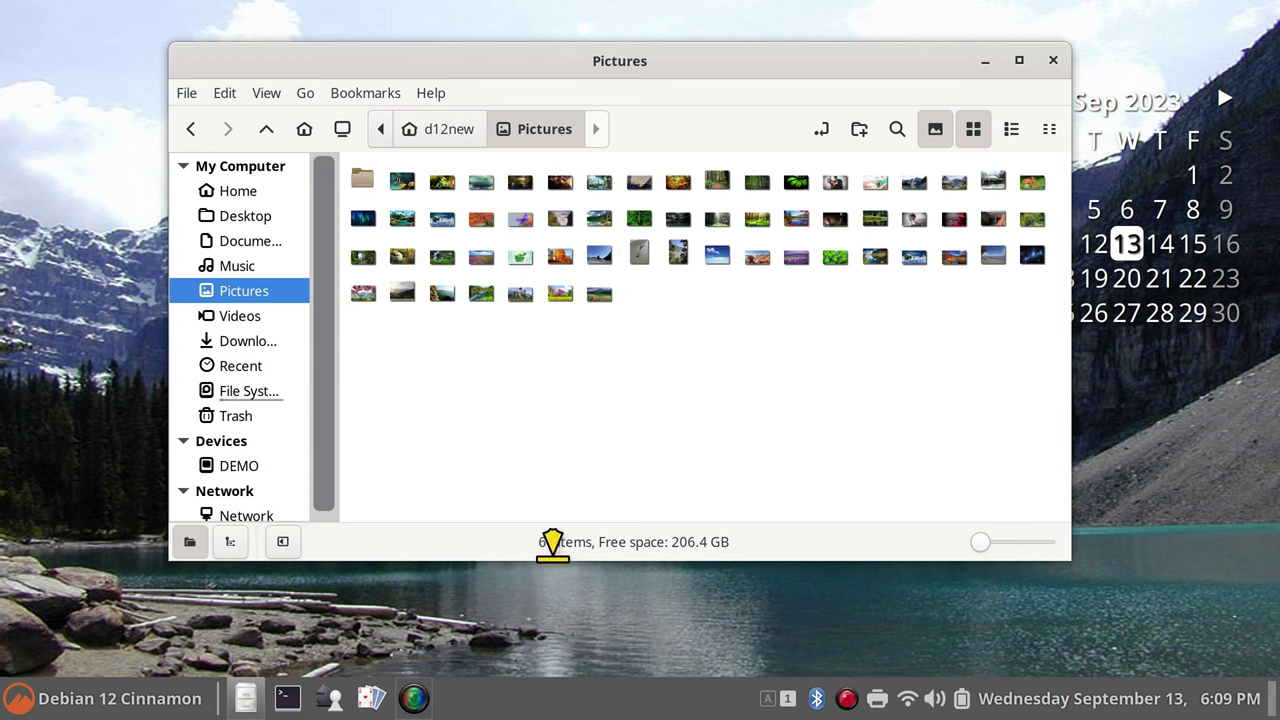
{"action": "left_click_drag", "start_coordinate": [553, 545], "coordinate": [557, 669]}
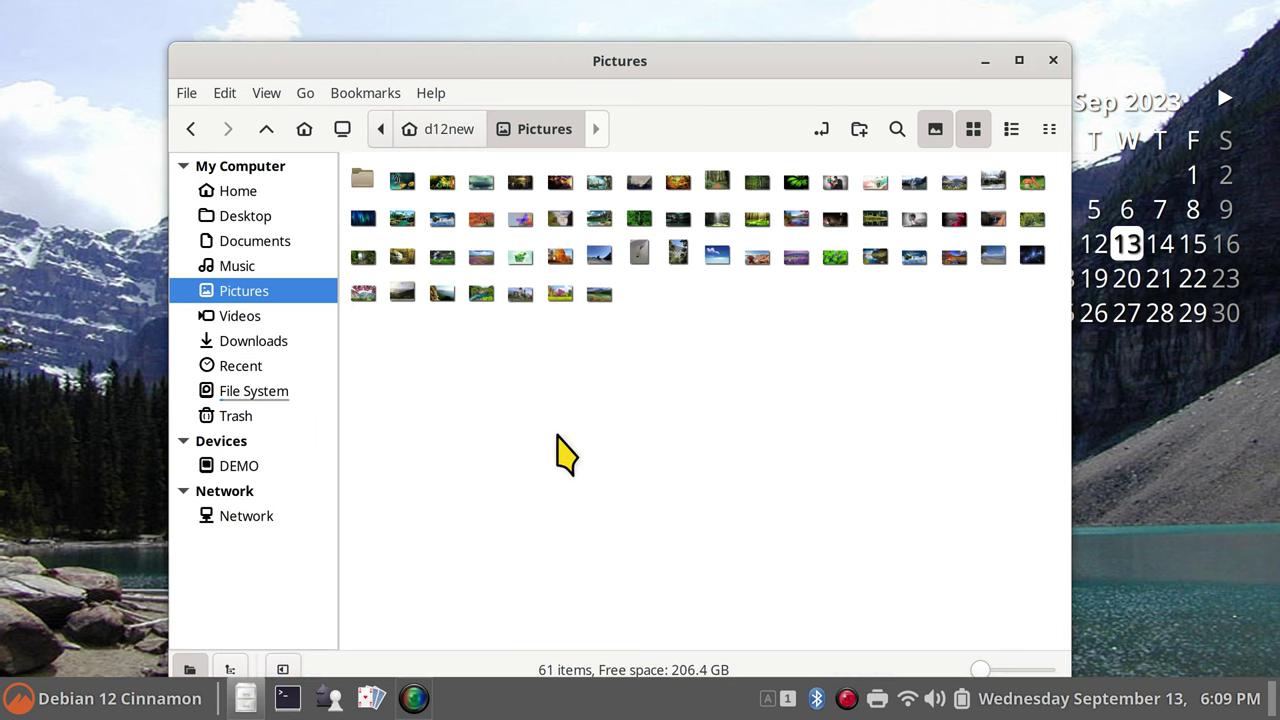
{"action": "scroll", "coordinate": [566, 451], "scroll_direction": "up", "scroll_amount": 2, "text": "ctrl"}
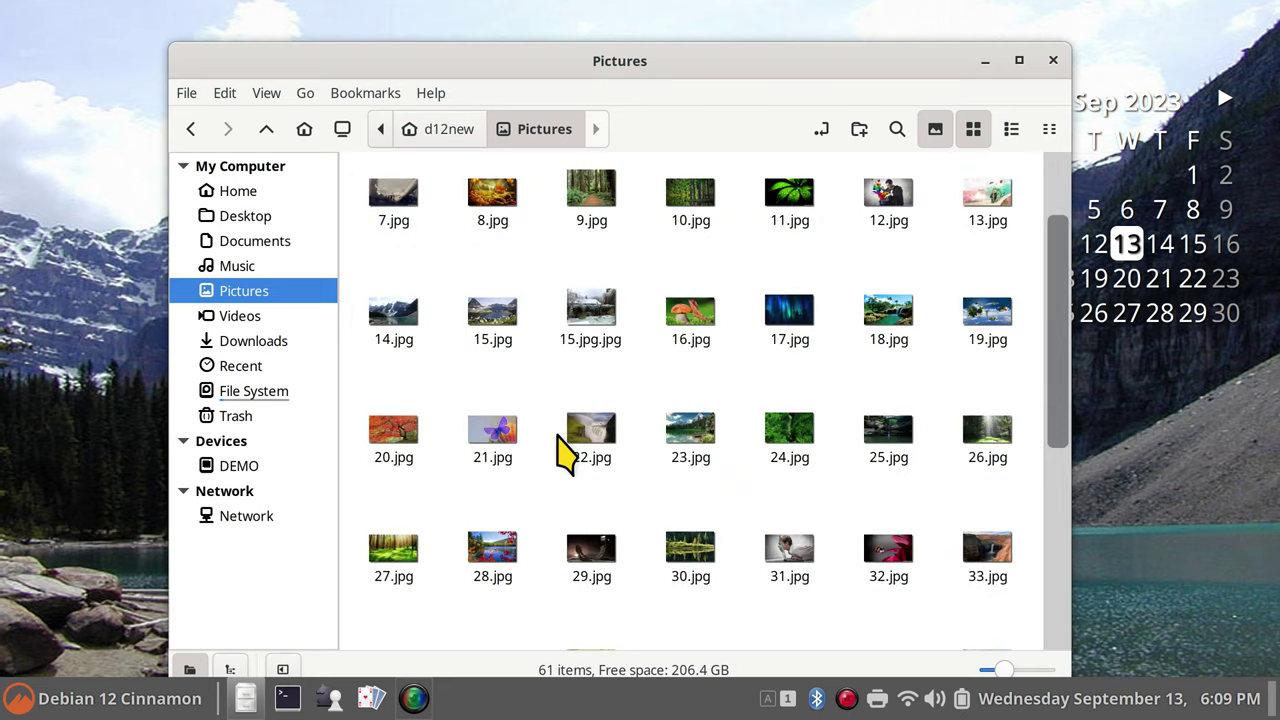
View 16.jpg and the options menu in Image Viewer, and close the viewer.
{"action": "double_click", "coordinate": [688, 318]}
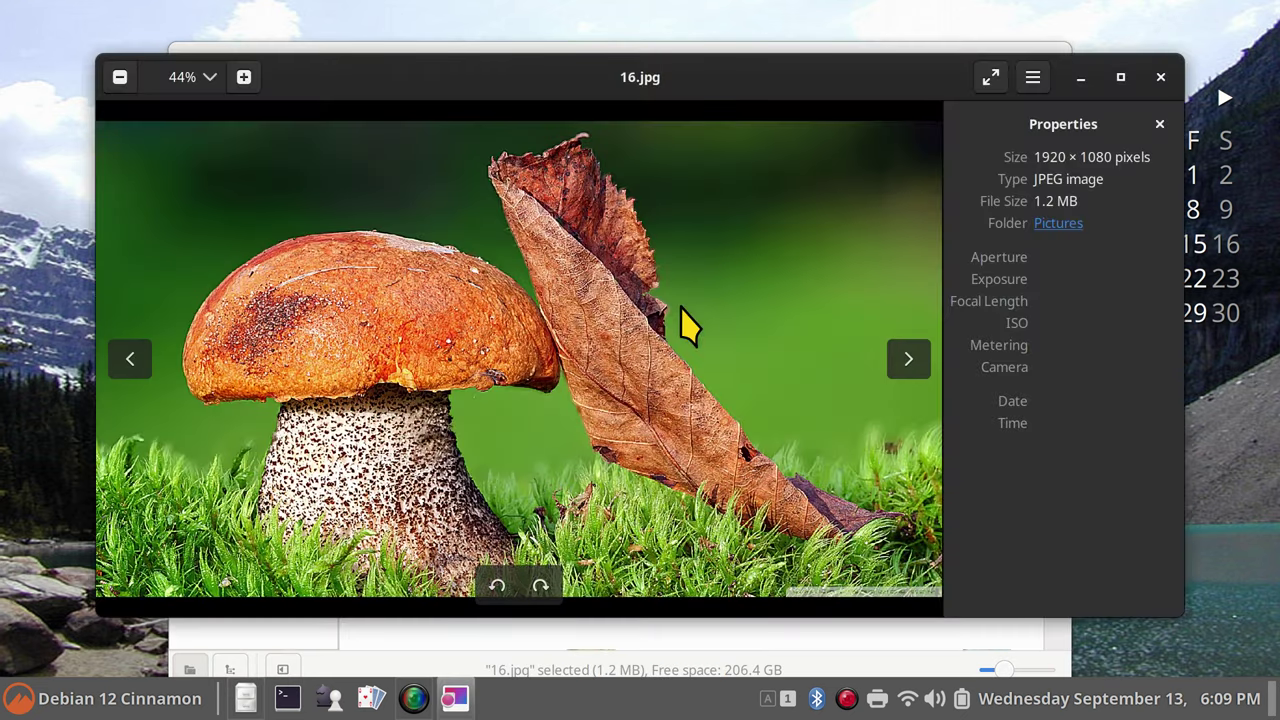
{"action": "left_click", "coordinate": [1033, 80]}
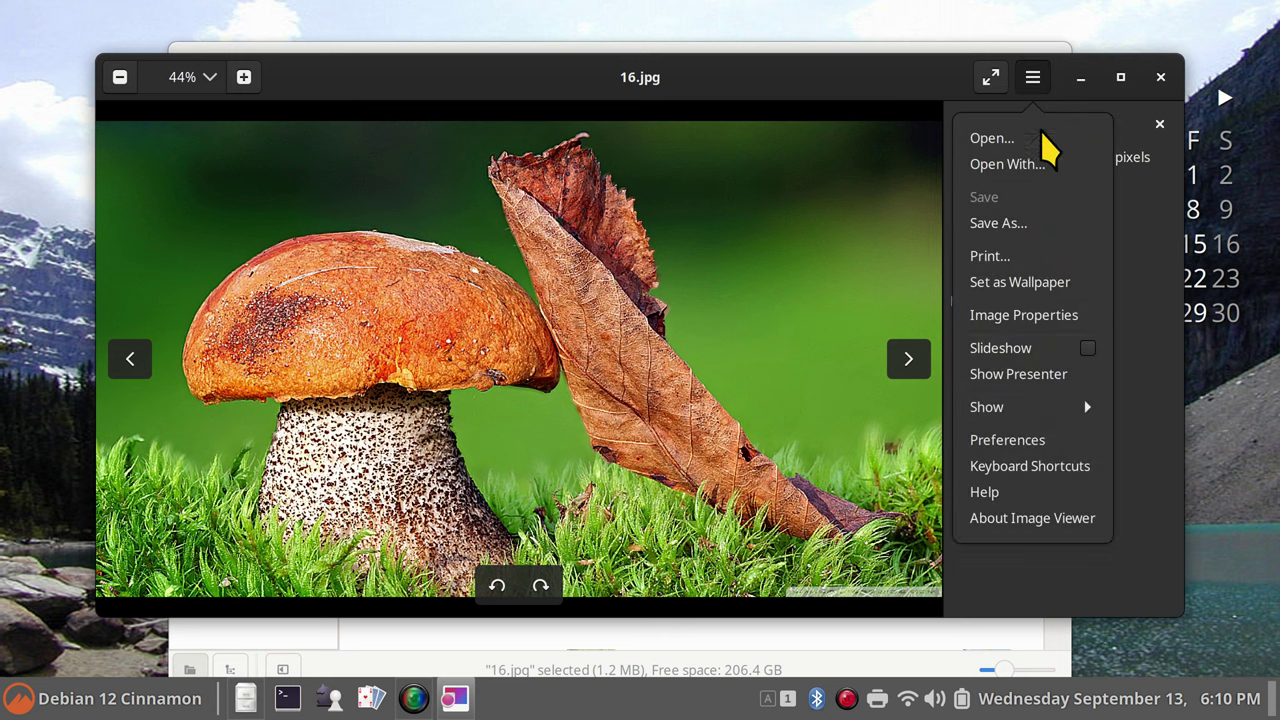
{"action": "left_click", "coordinate": [1160, 80]}
{"action": "left_click", "coordinate": [1161, 78]}
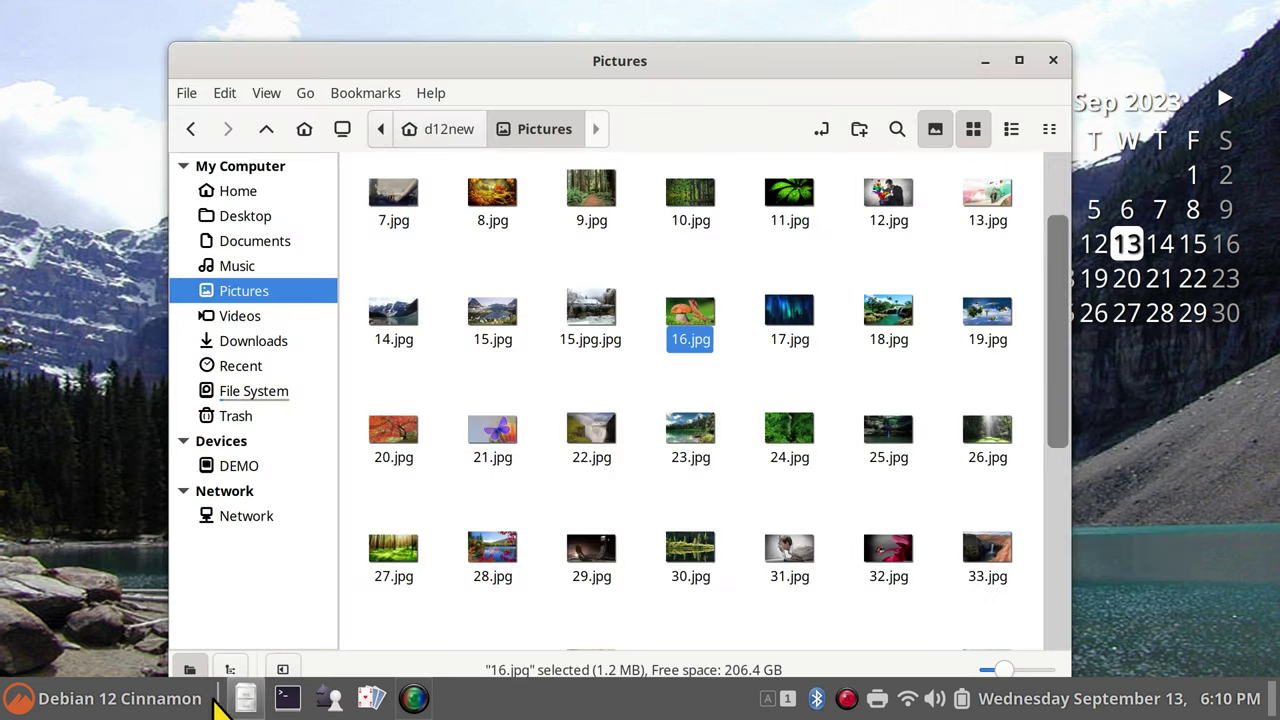
Check the default applications under Preferred Applications in System Settings, and the context menu of 16.jpg in Pictures.
{"action": "right_click", "coordinate": [510, 708]}
{"action": "left_click", "coordinate": [522, 648]}
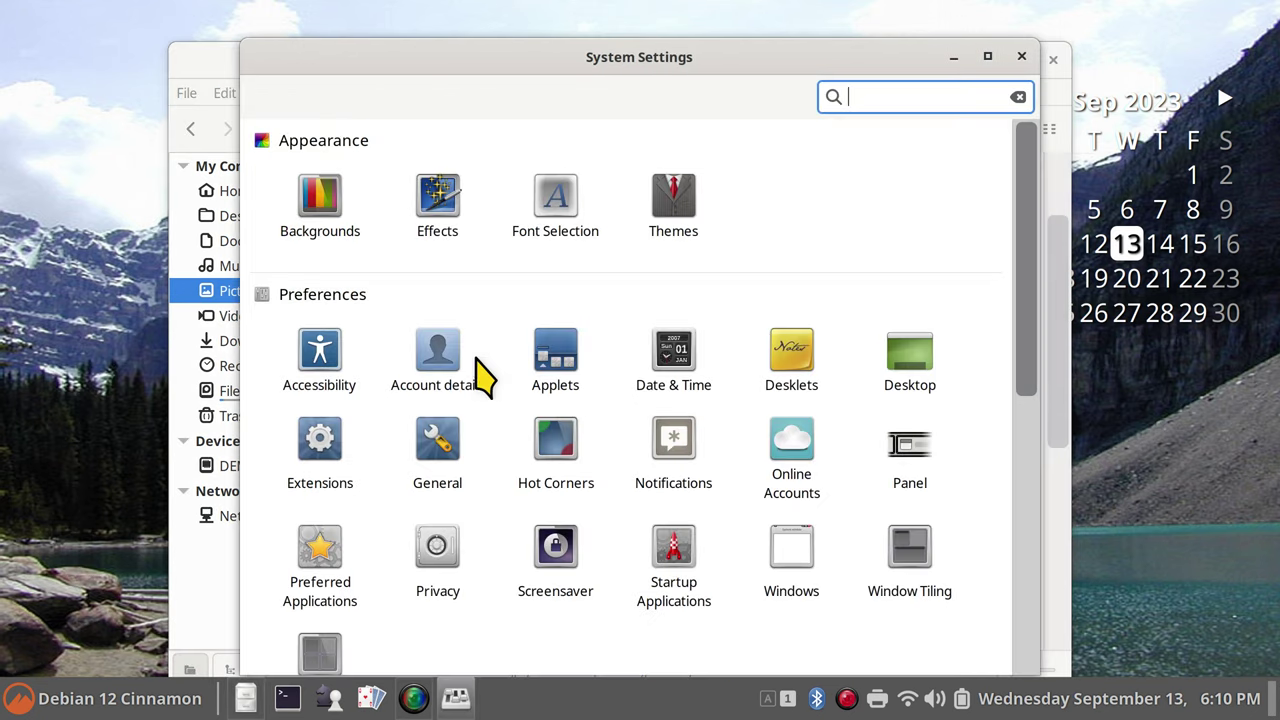
{"action": "left_click", "coordinate": [329, 549]}
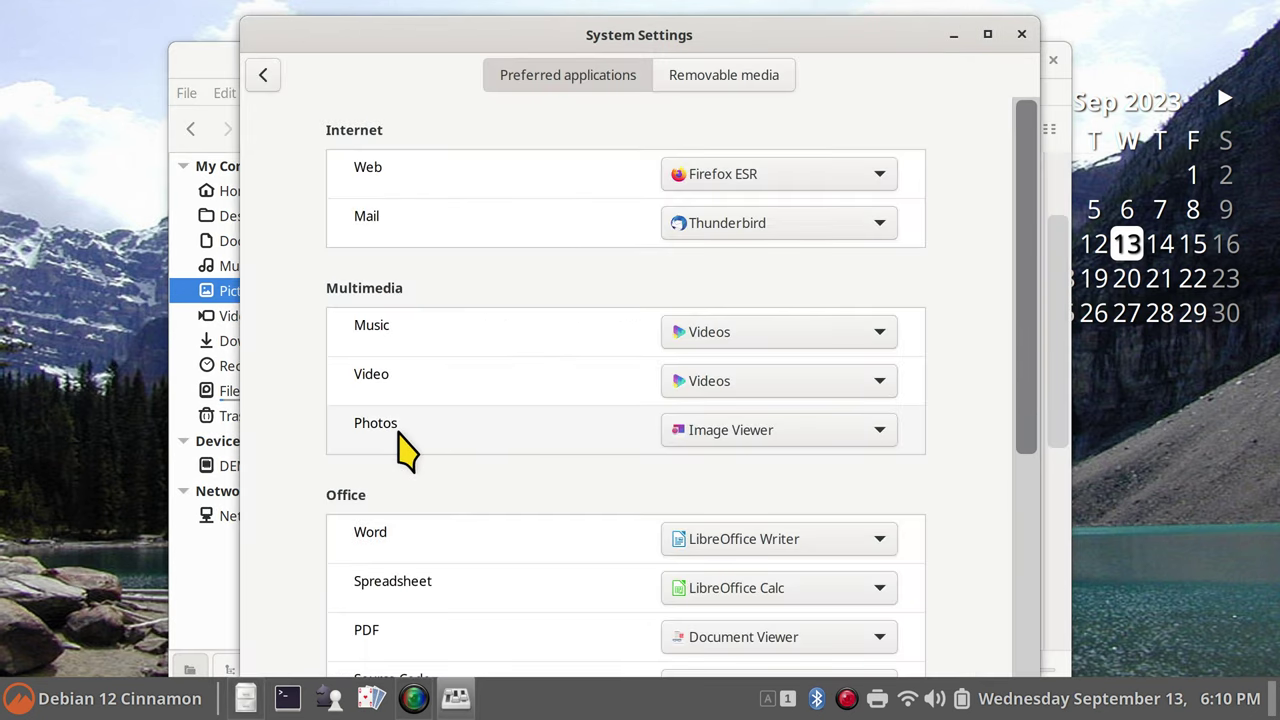
{"action": "left_click", "coordinate": [1021, 34]}
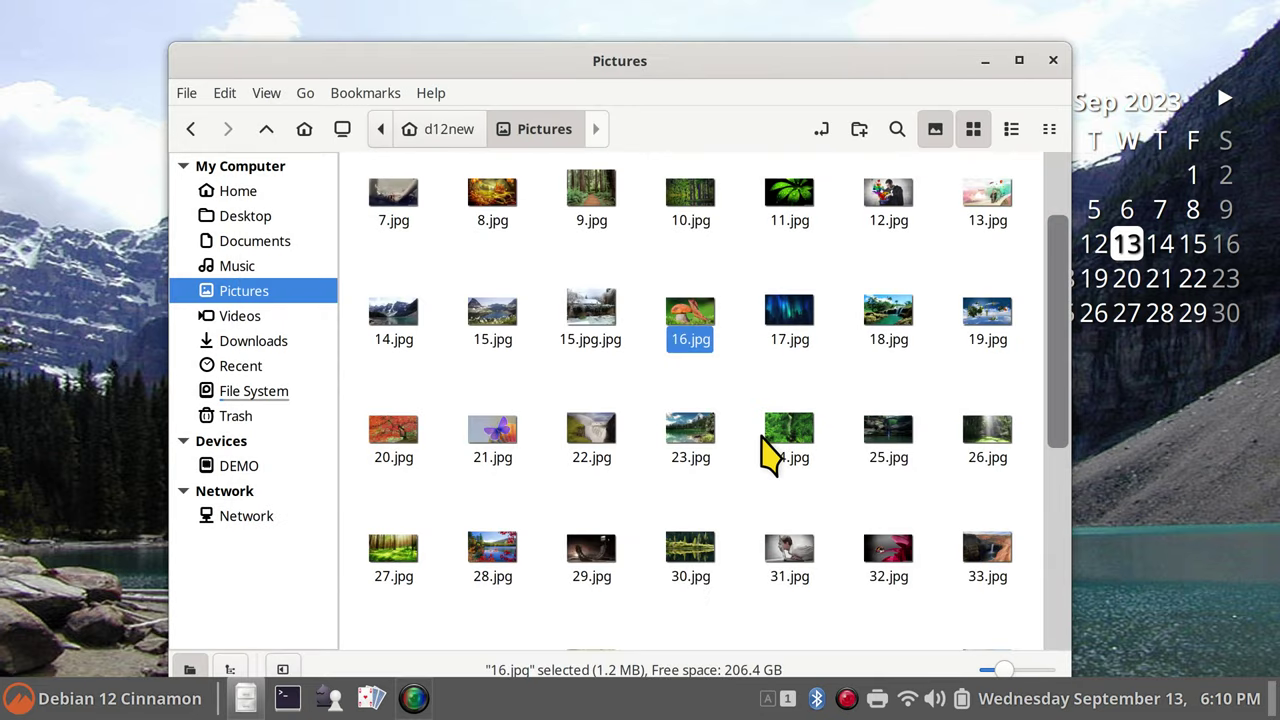
{"action": "right_click", "coordinate": [695, 315]}
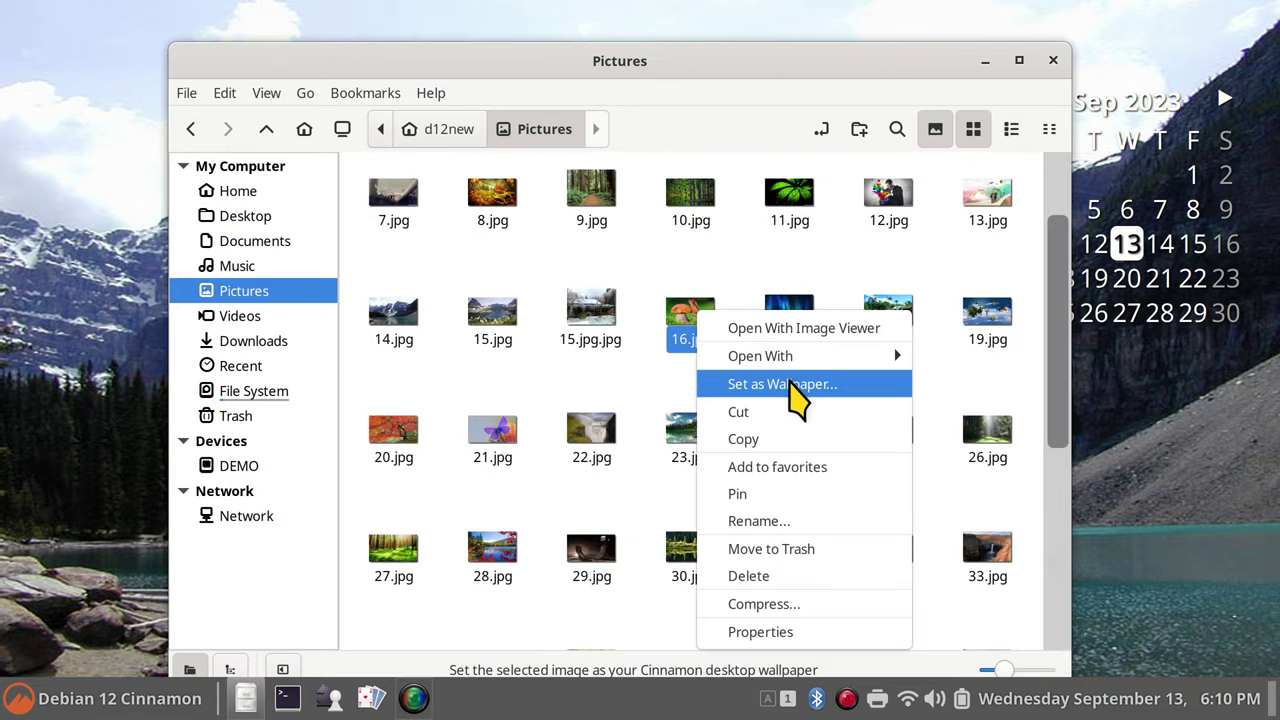
{"action": "left_click", "coordinate": [733, 270]}
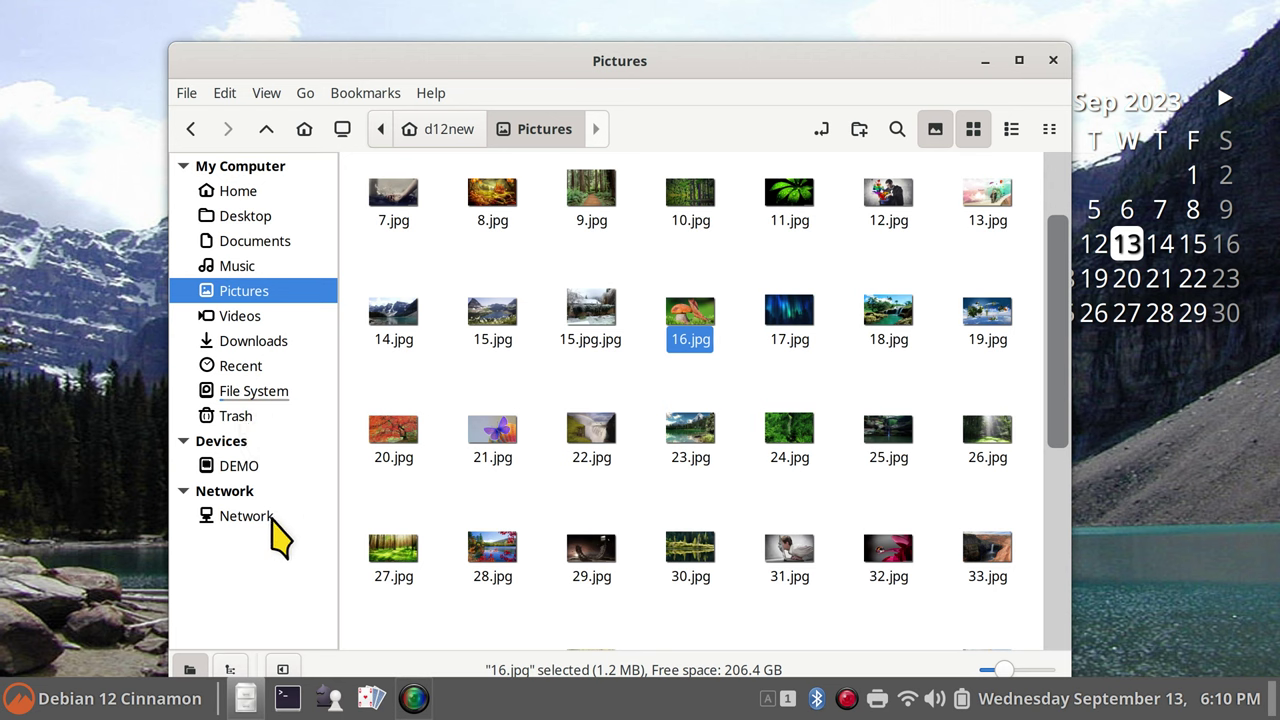
View the desktop's current monitor layout options and the Desktop Settings, and close the window.
{"action": "right_click", "coordinate": [94, 328]}
{"action": "left_click", "coordinate": [200, 558]}
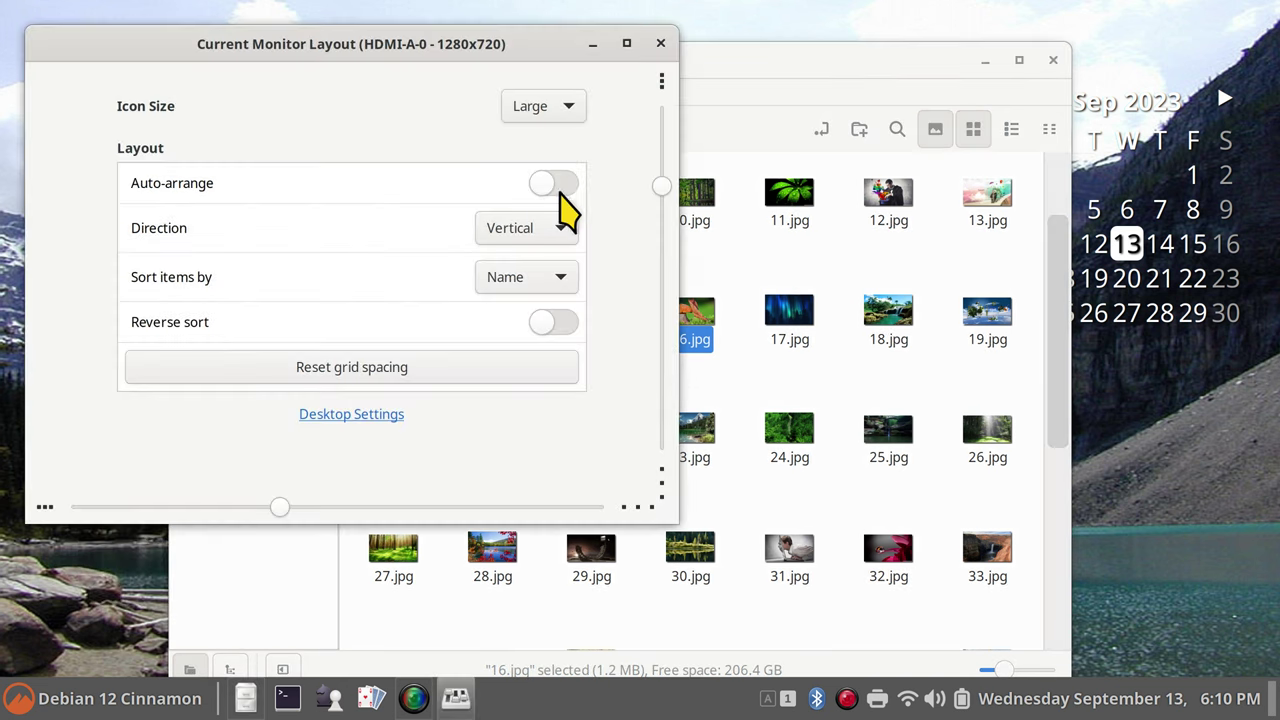
{"action": "left_click", "coordinate": [351, 414]}
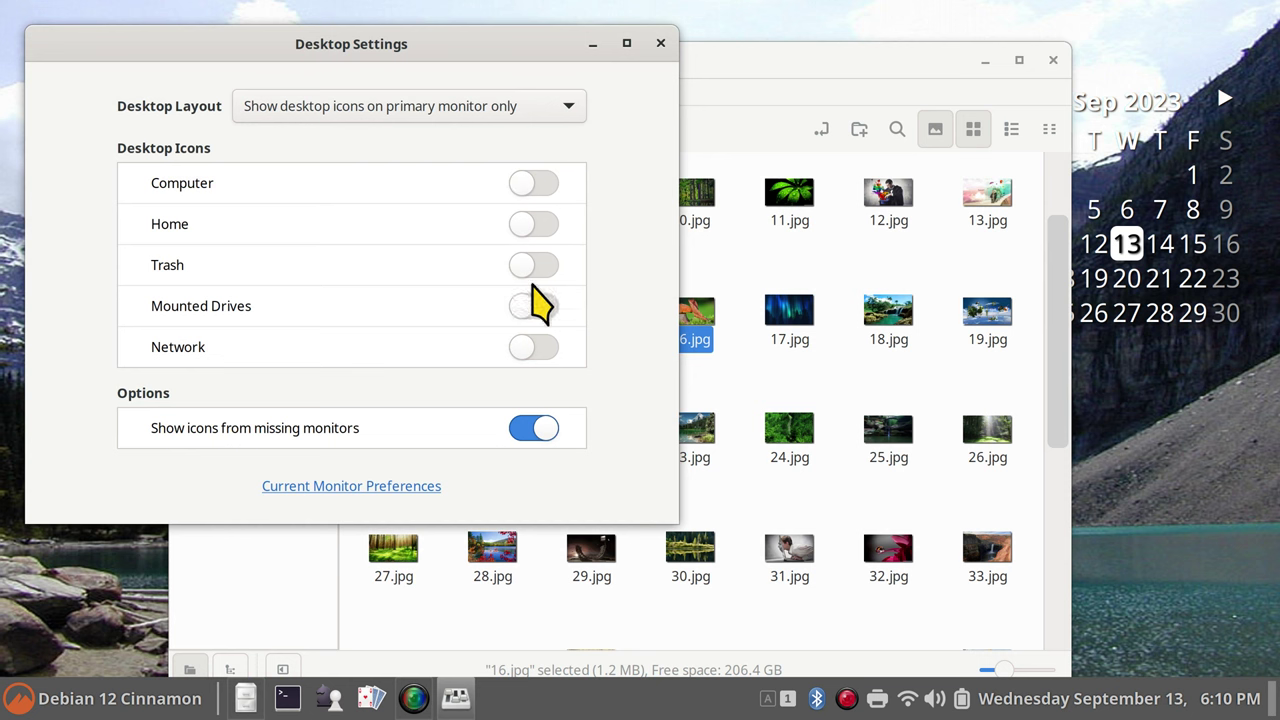
{"action": "left_click", "coordinate": [660, 43]}
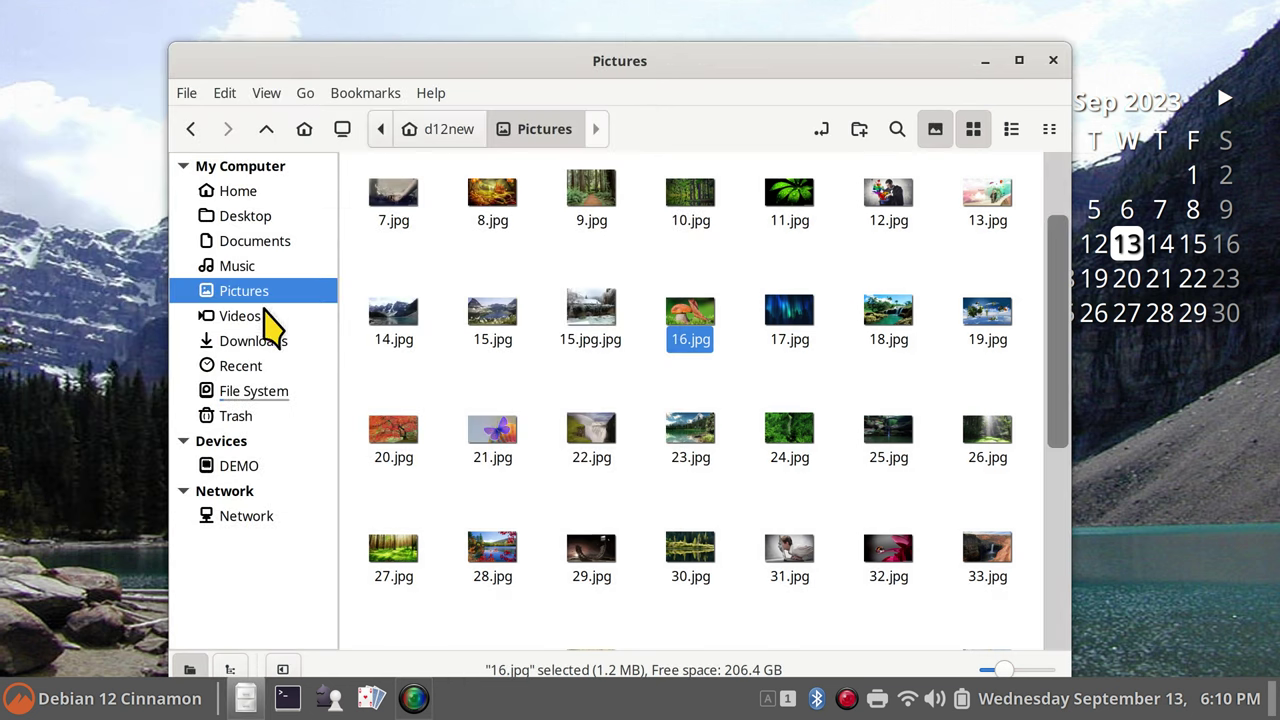
Examine the file manager's Preview preferences, including the file size limits offered for thumbnails, and close the preferences.
{"action": "left_click", "coordinate": [224, 93]}
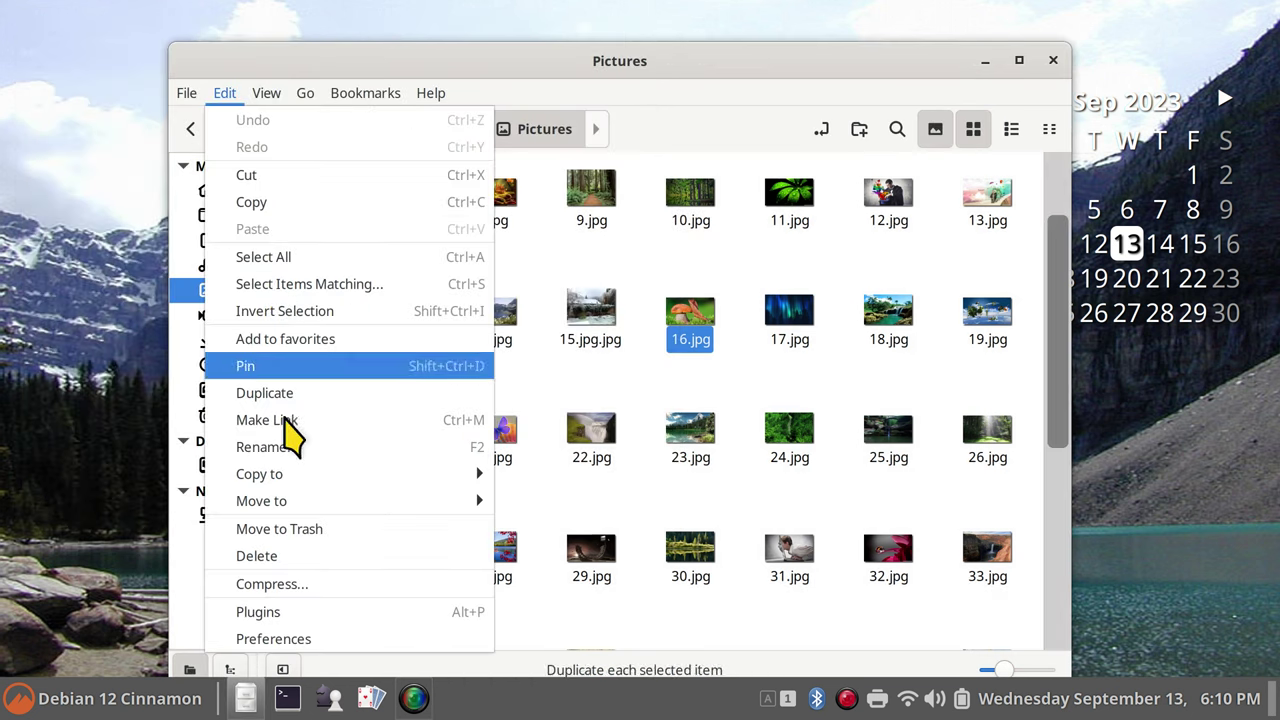
{"action": "left_click", "coordinate": [312, 638]}
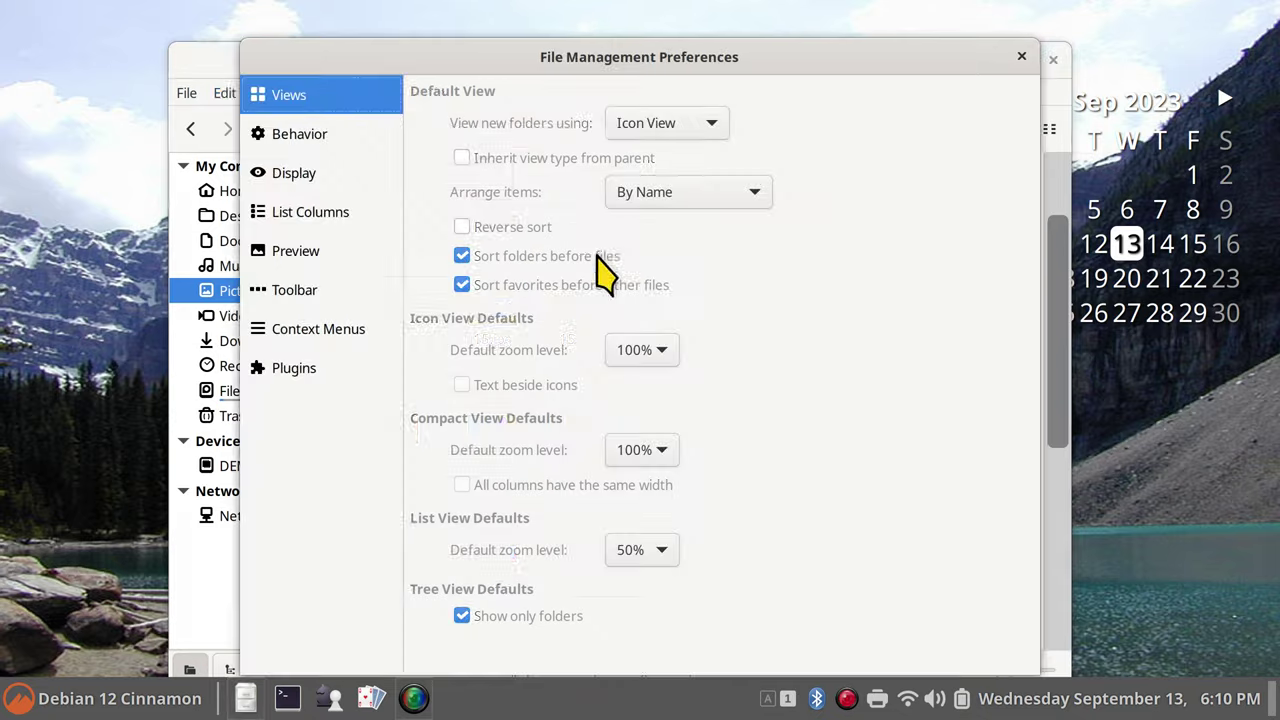
{"action": "left_click", "coordinate": [296, 253]}
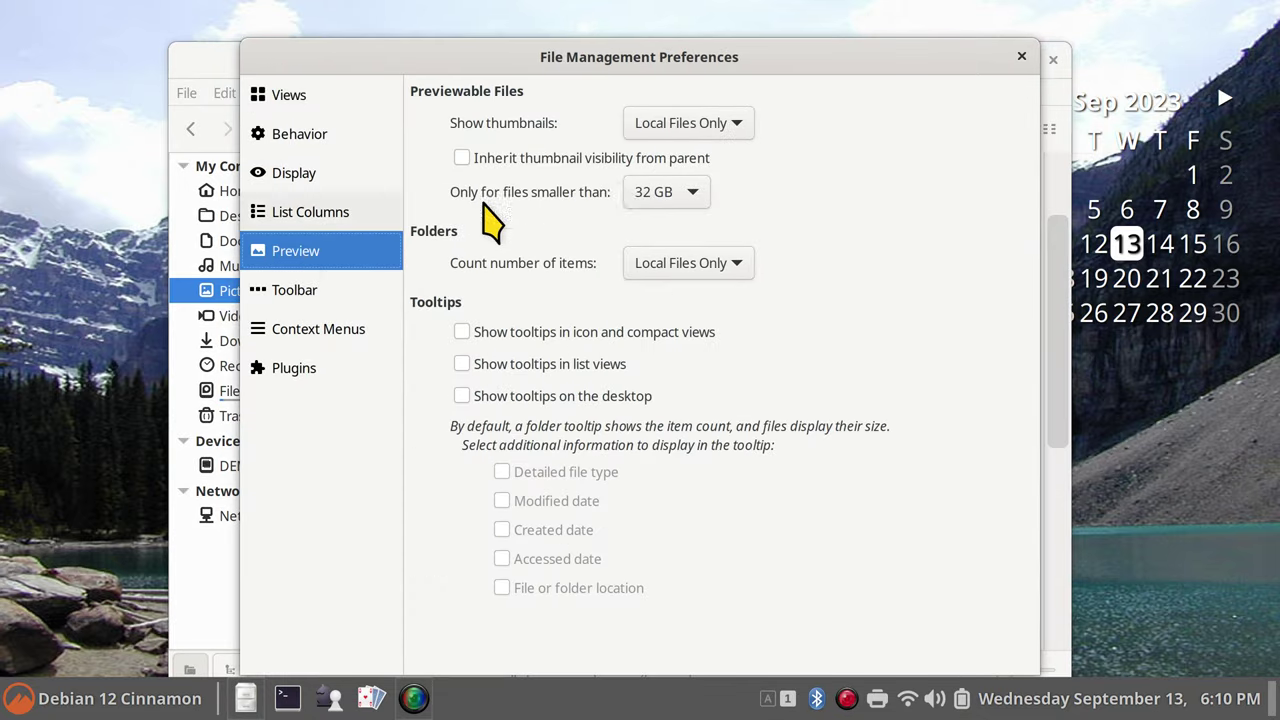
{"action": "left_click", "coordinate": [663, 192]}
{"action": "left_click", "coordinate": [666, 196]}
{"action": "left_click", "coordinate": [664, 192]}
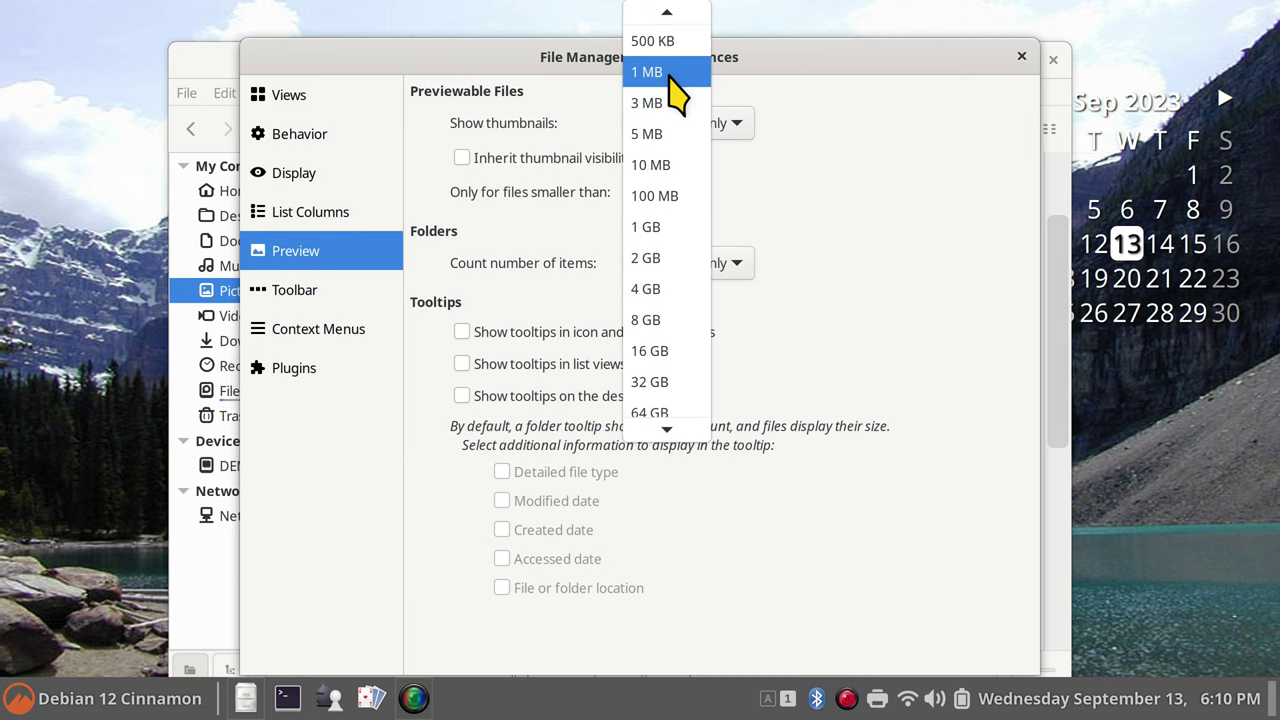
{"action": "left_click", "coordinate": [920, 229]}
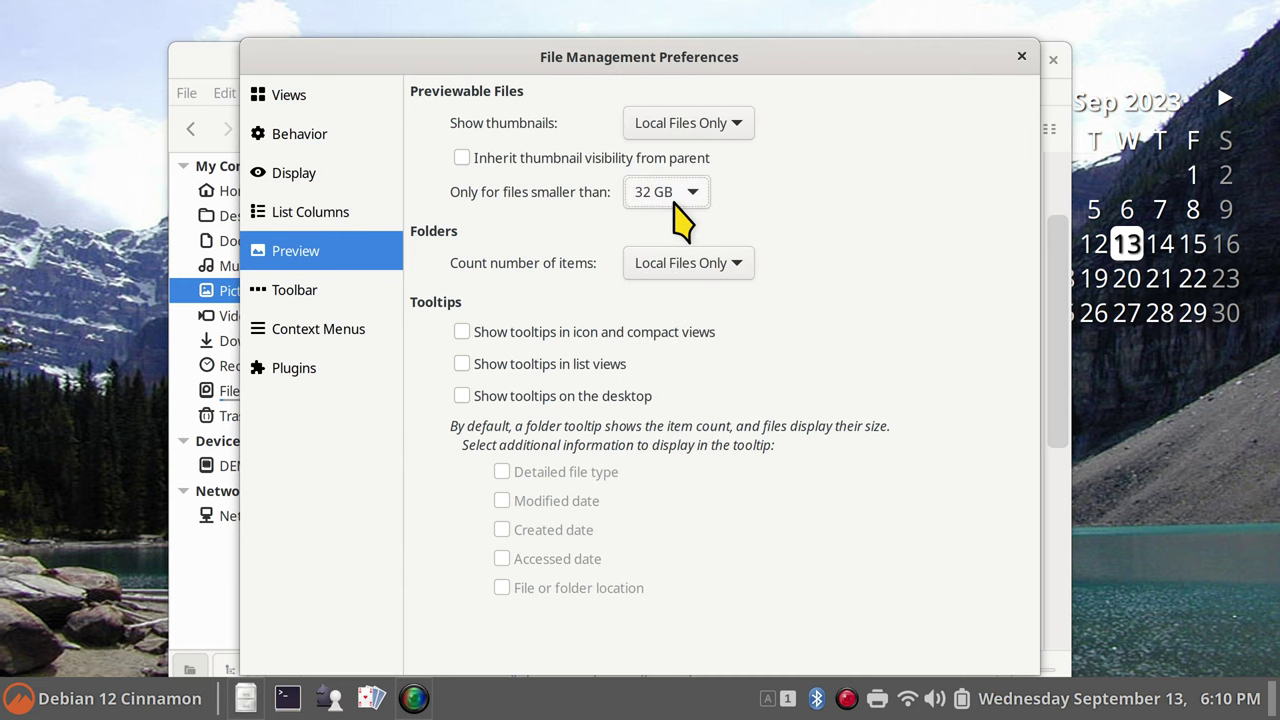
{"action": "left_click_drag", "start_coordinate": [500, 57], "coordinate": [552, 140]}
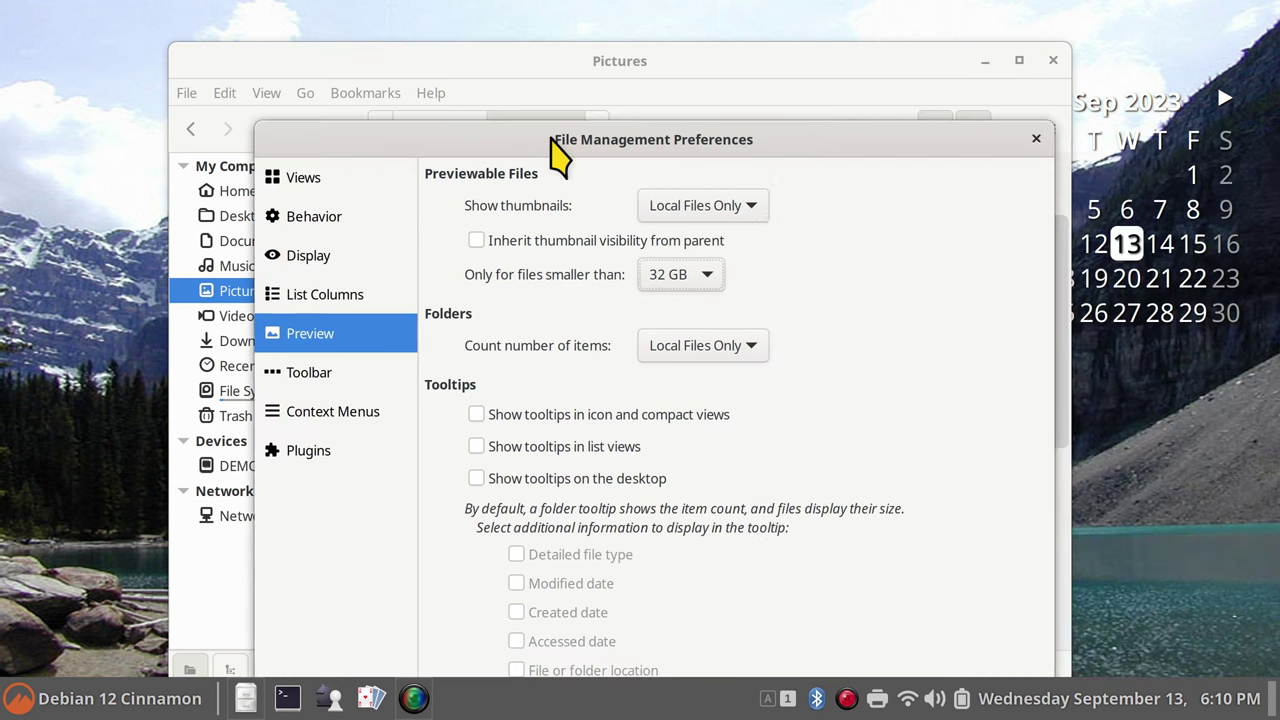
{"action": "left_click", "coordinate": [1036, 138]}
Turn the thumbnails in Pictures off and on again, checking the Preview preferences in between.
{"action": "left_click", "coordinate": [936, 134]}
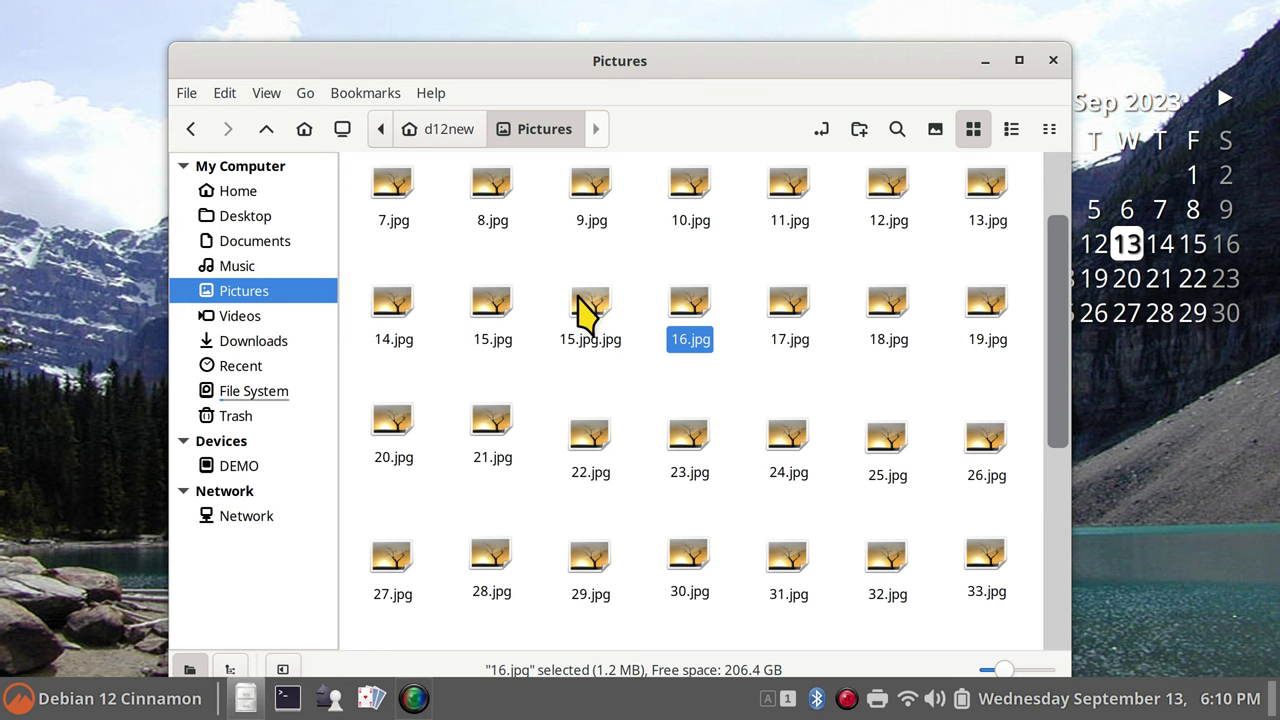
{"action": "left_click", "coordinate": [224, 92]}
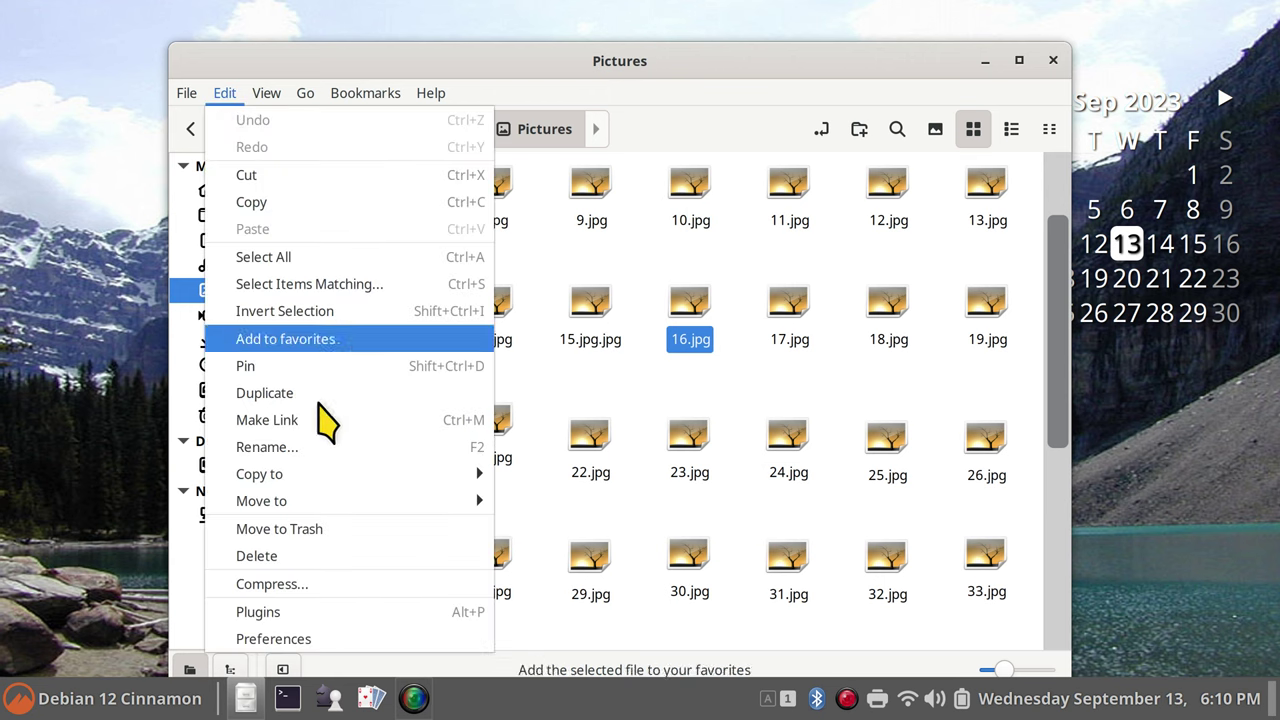
{"action": "left_click", "coordinate": [322, 640]}
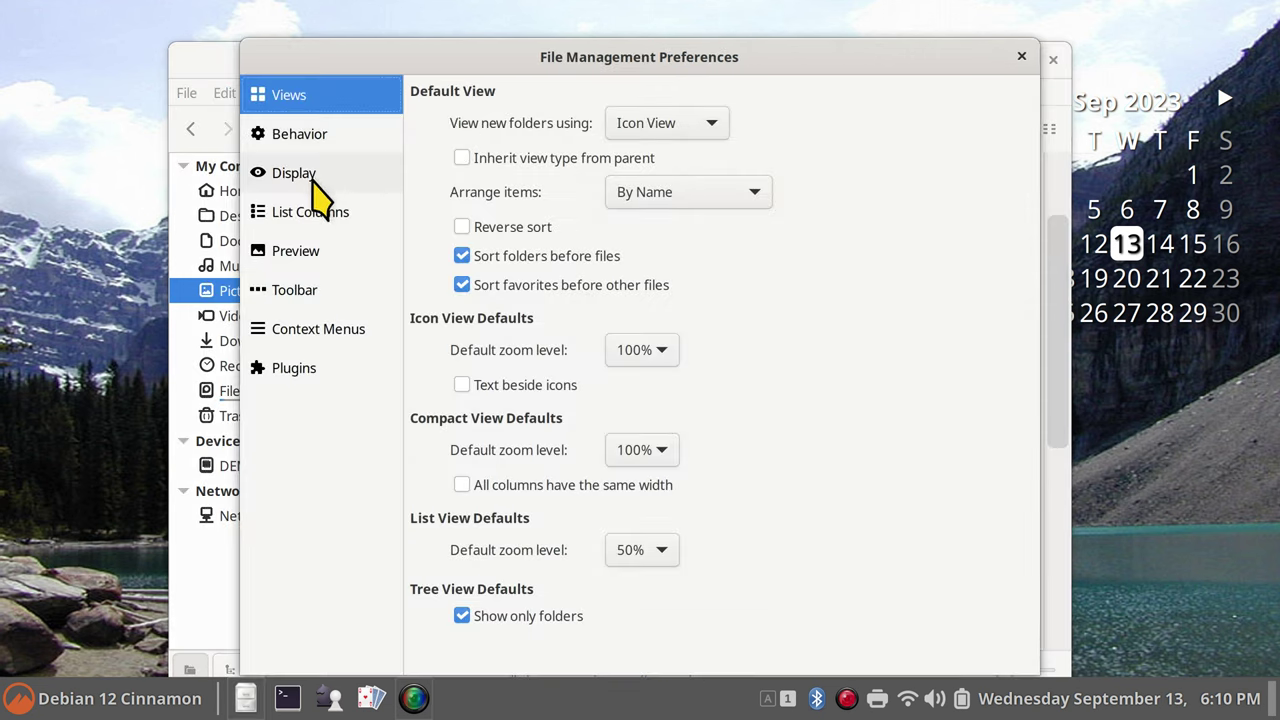
{"action": "left_click", "coordinate": [300, 258]}
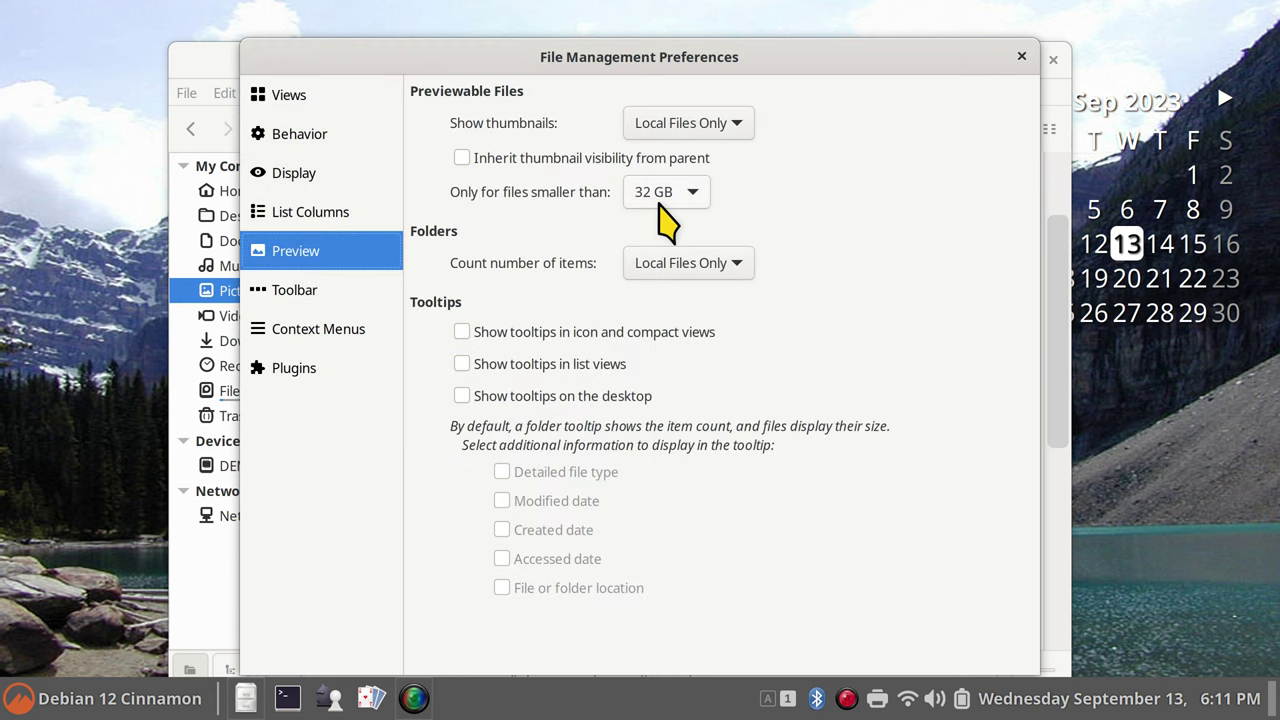
{"action": "left_click", "coordinate": [1021, 57]}
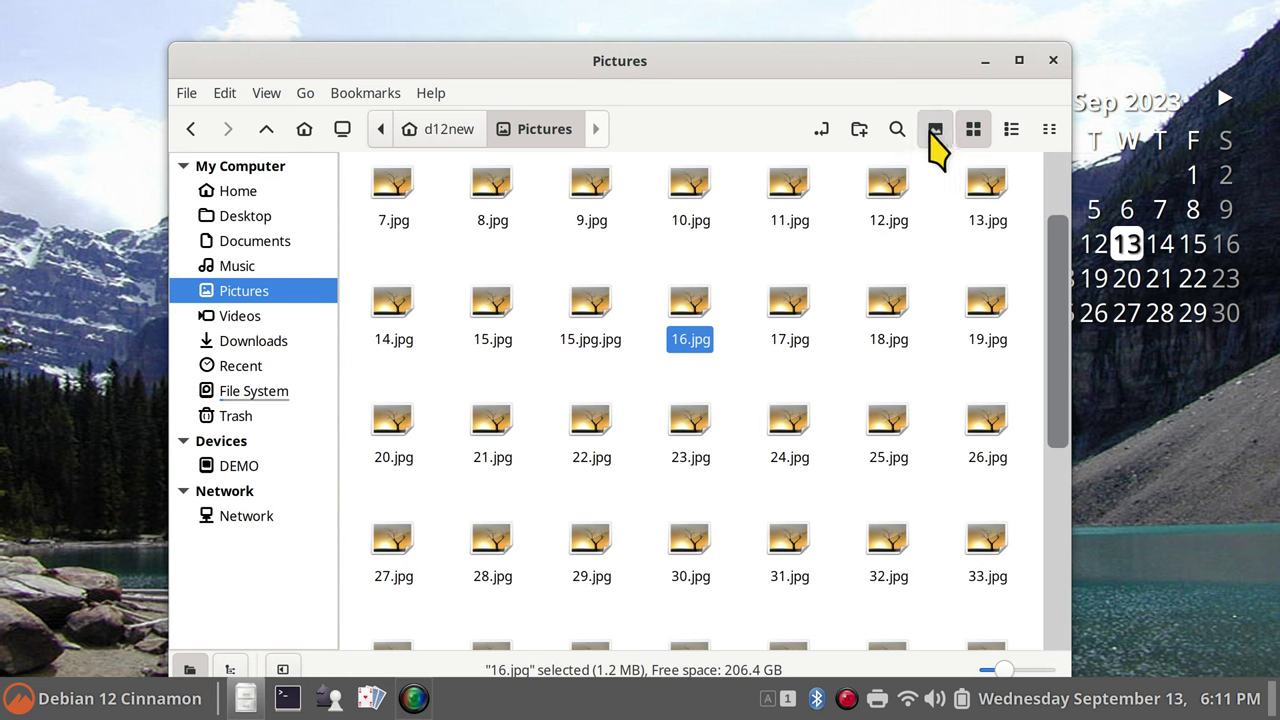
{"action": "left_click", "coordinate": [933, 129]}
Look through the Views, Behavior, Display and List Columns sections of the file management preferences.
{"action": "left_click", "coordinate": [224, 92]}
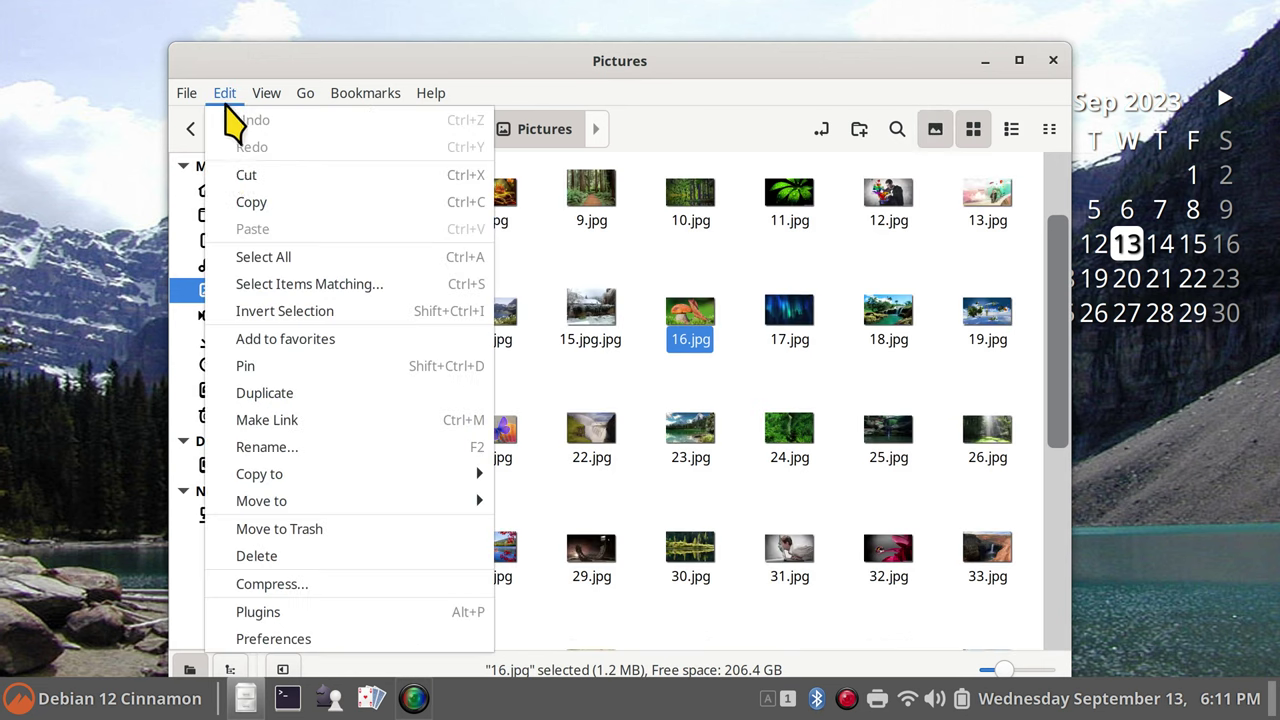
{"action": "left_click", "coordinate": [300, 640]}
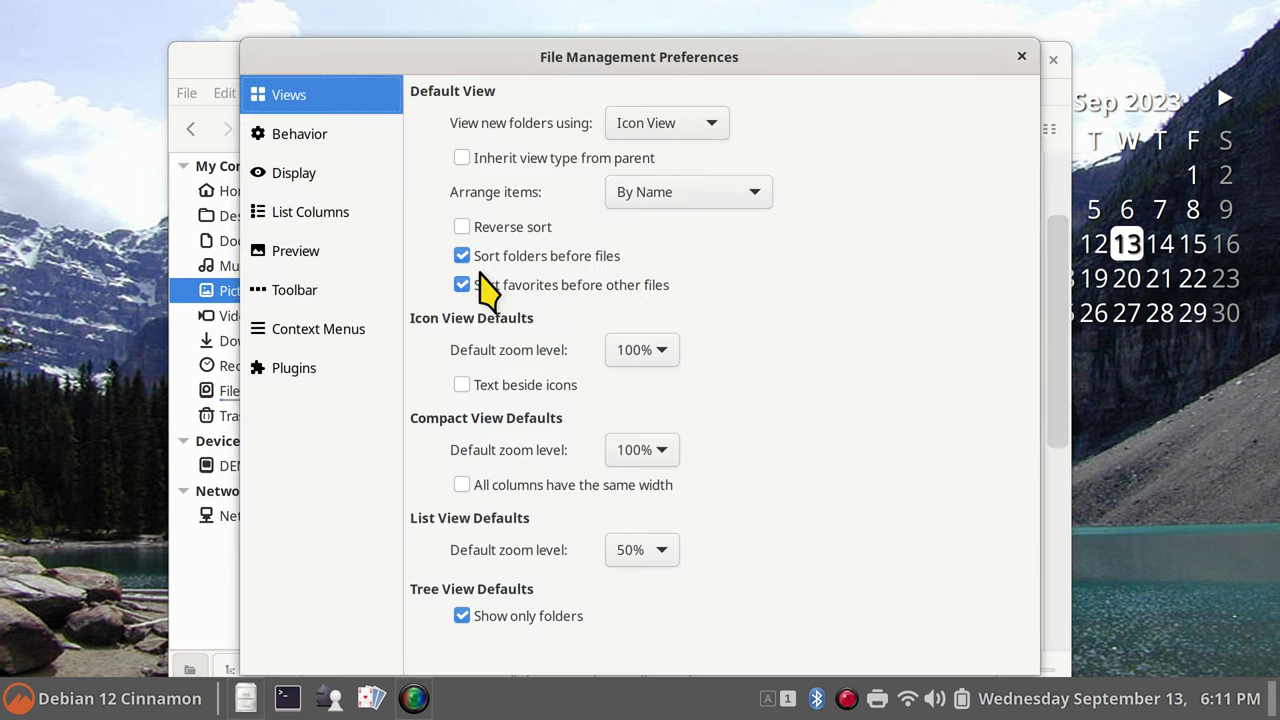
{"action": "left_click", "coordinate": [330, 140]}
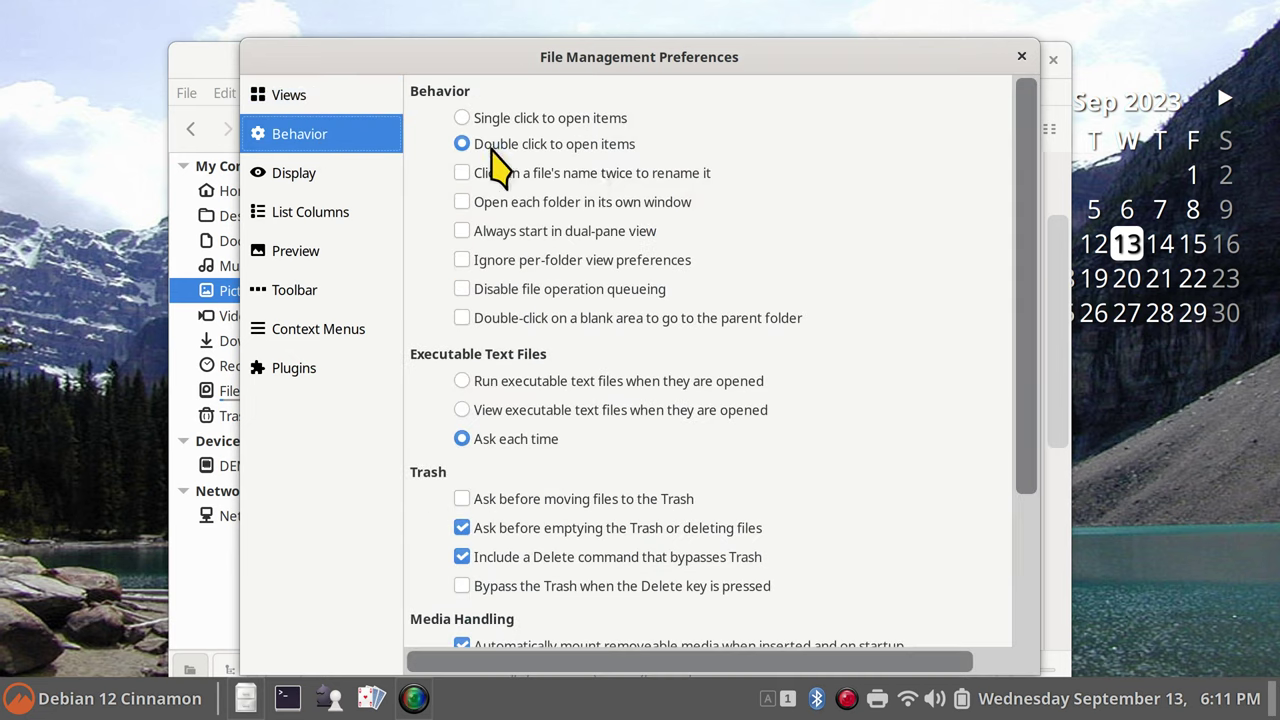
{"action": "left_click", "coordinate": [298, 188]}
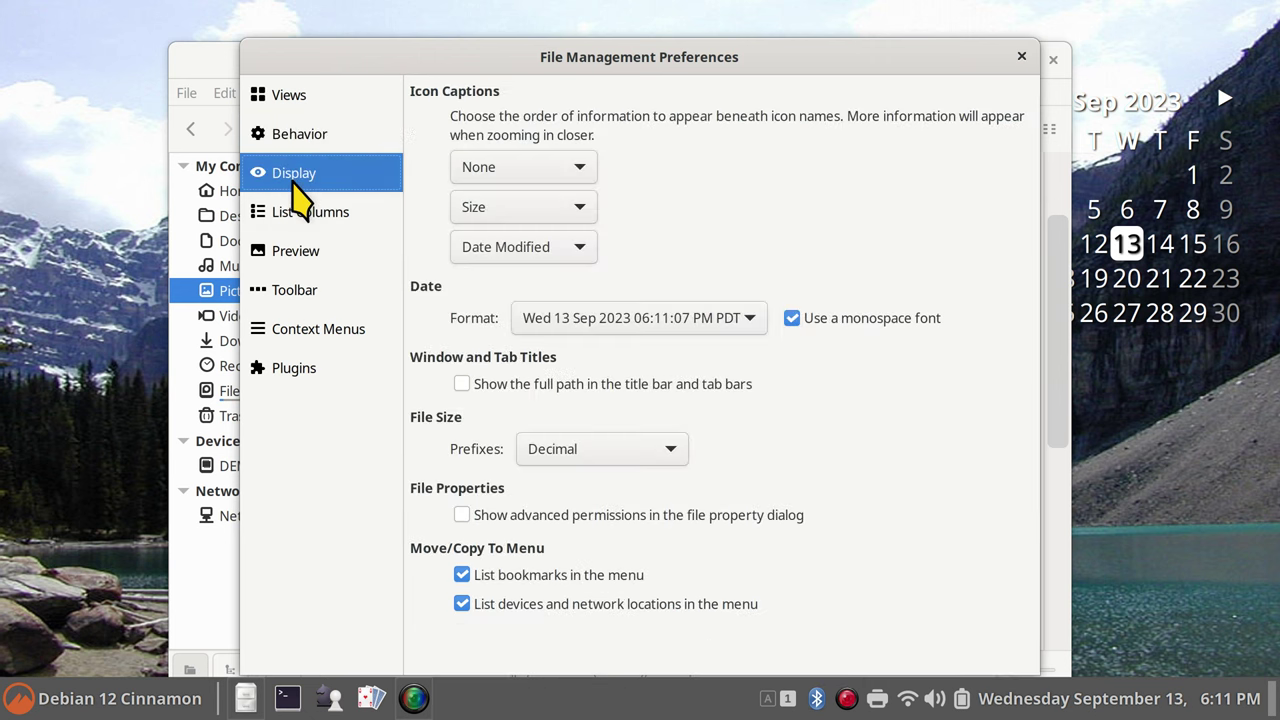
{"action": "left_click", "coordinate": [308, 220]}
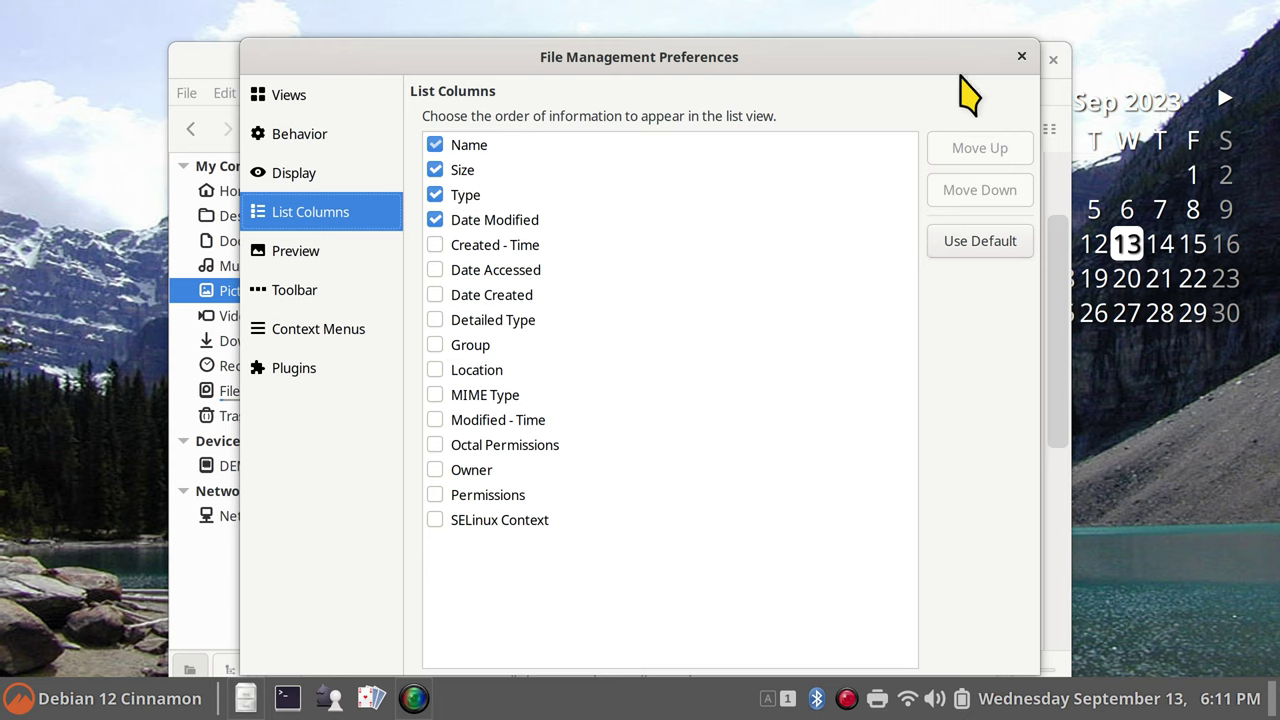
{"action": "left_click_drag", "start_coordinate": [908, 61], "coordinate": [758, 65]}
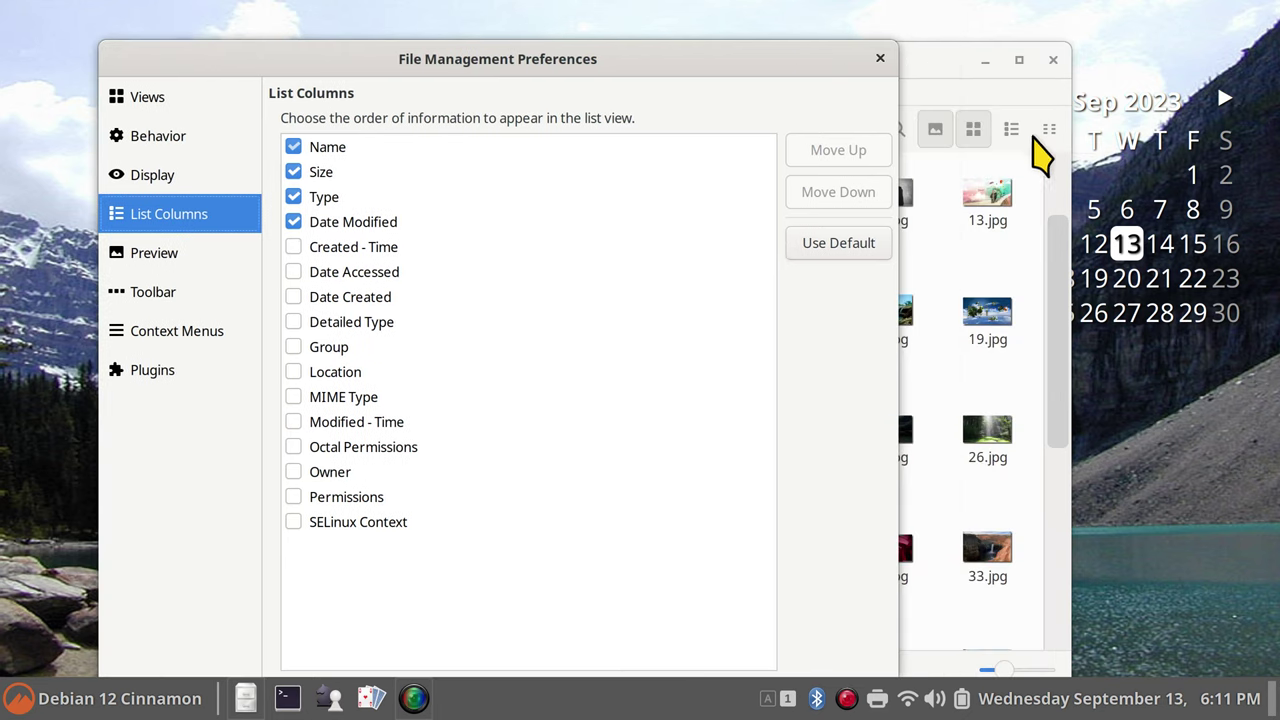
{"action": "left_click_drag", "start_coordinate": [451, 51], "coordinate": [647, 57]}
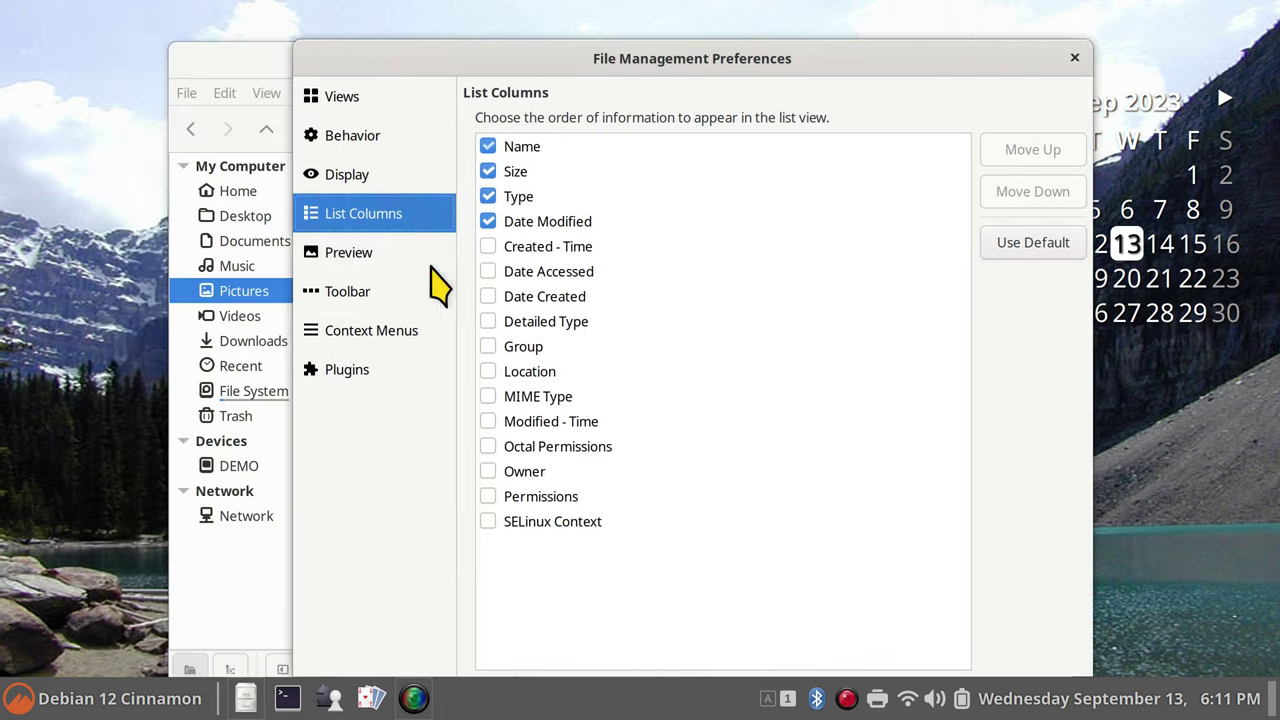
Examine the Preview and Toolbar preferences, moving the dialog so the file manager's toolbar can be compared with its visible buttons.
{"action": "left_click", "coordinate": [352, 260]}
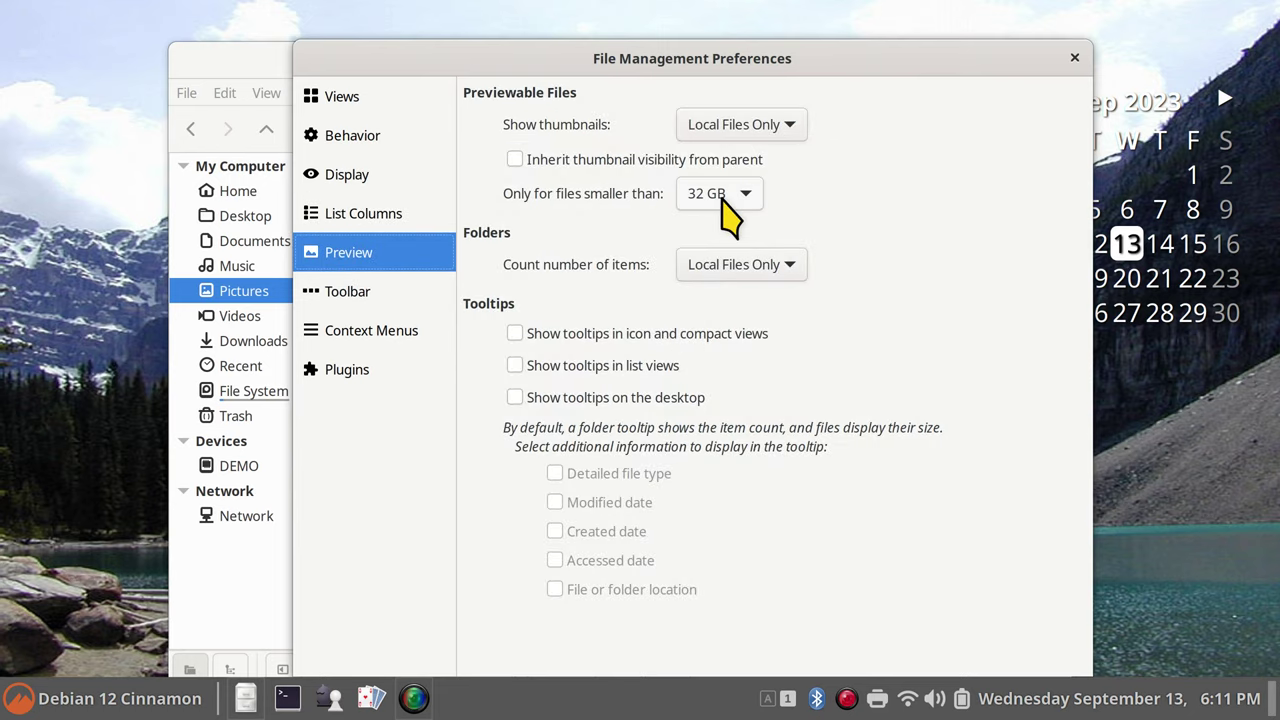
{"action": "left_click_drag", "start_coordinate": [549, 58], "coordinate": [919, 86]}
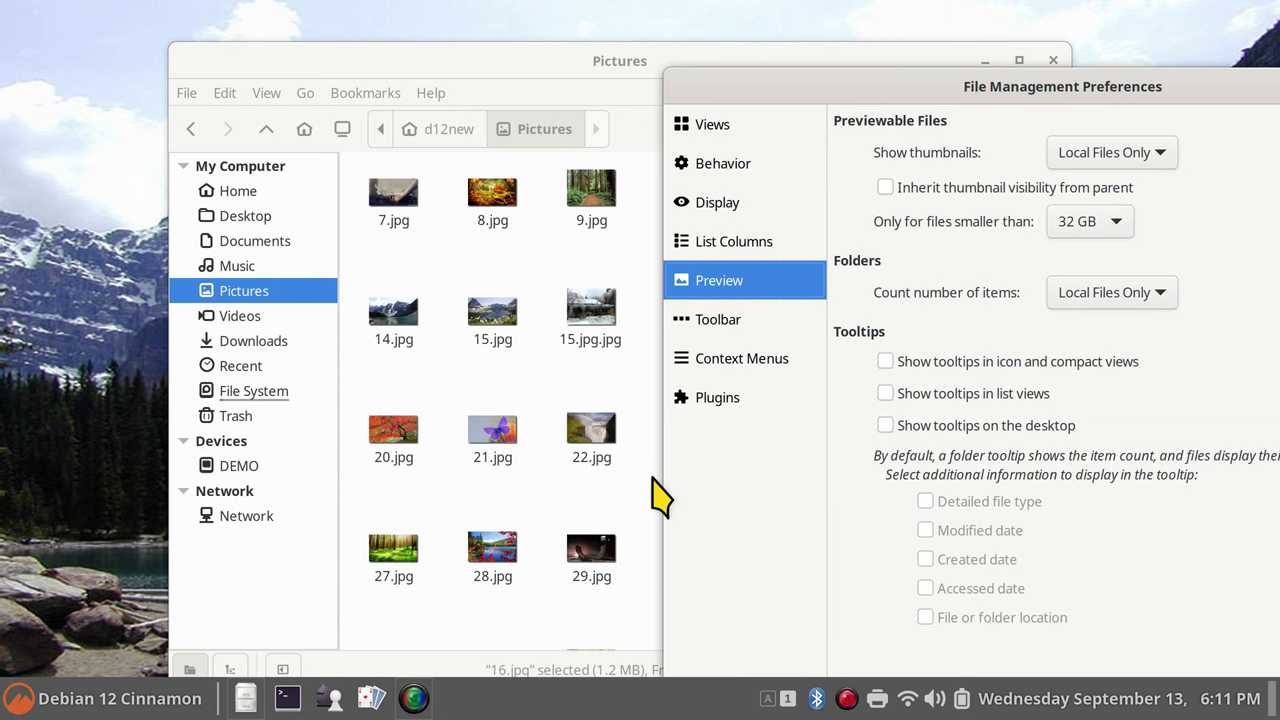
{"action": "left_click_drag", "start_coordinate": [950, 88], "coordinate": [681, 73]}
{"action": "left_click", "coordinate": [470, 308]}
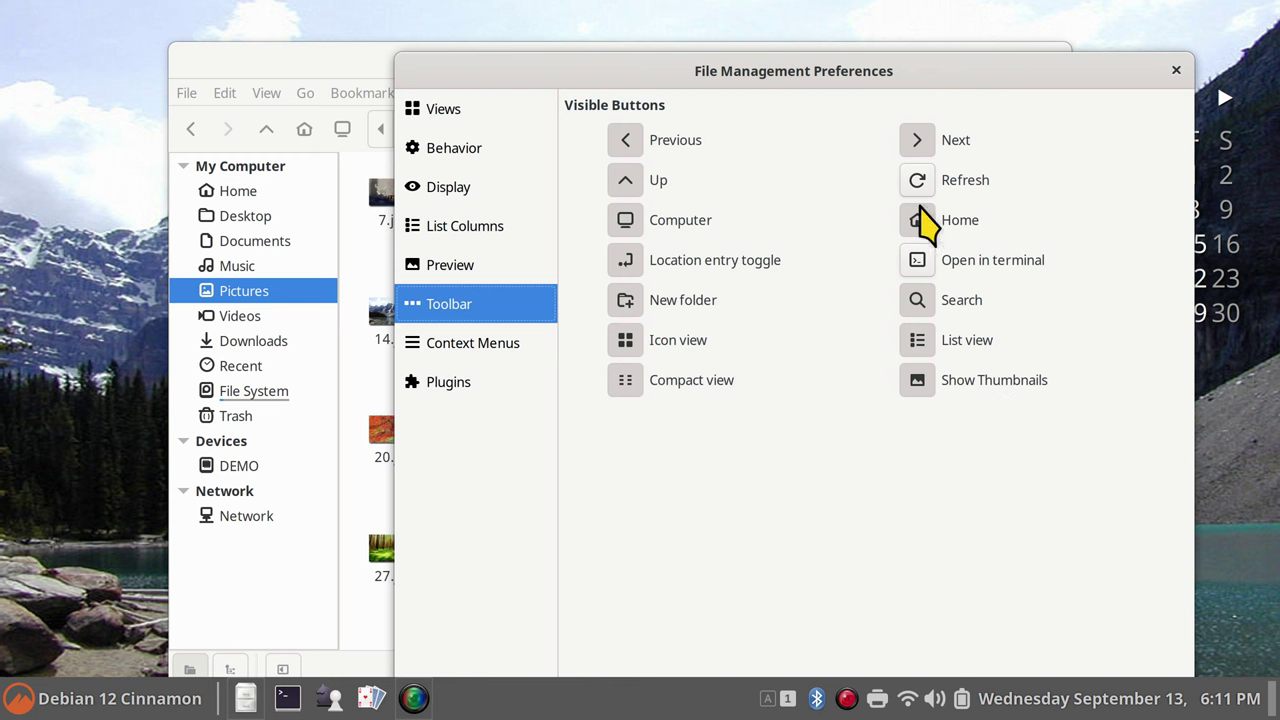
{"action": "left_click_drag", "start_coordinate": [733, 80], "coordinate": [664, 257]}
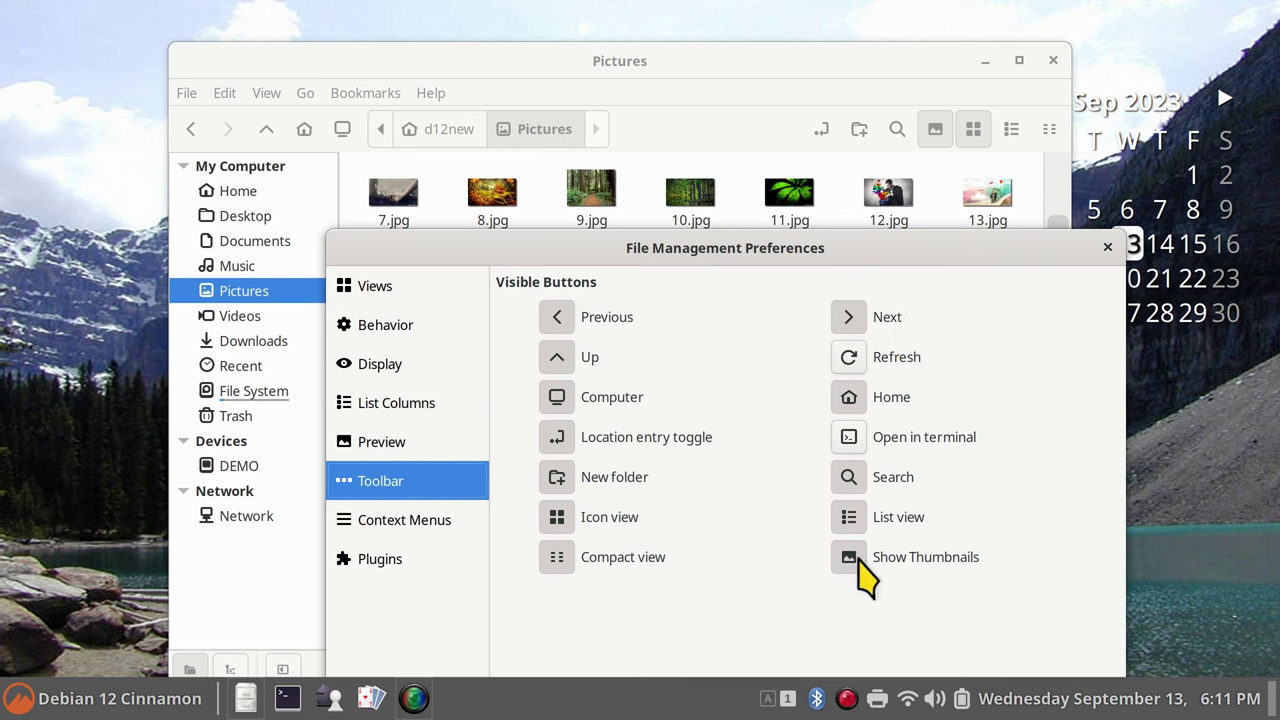
Disable the Add Desklets and Display Settings plugin actions, re-enable all actions, and close the preferences.
{"action": "left_click", "coordinate": [380, 562]}
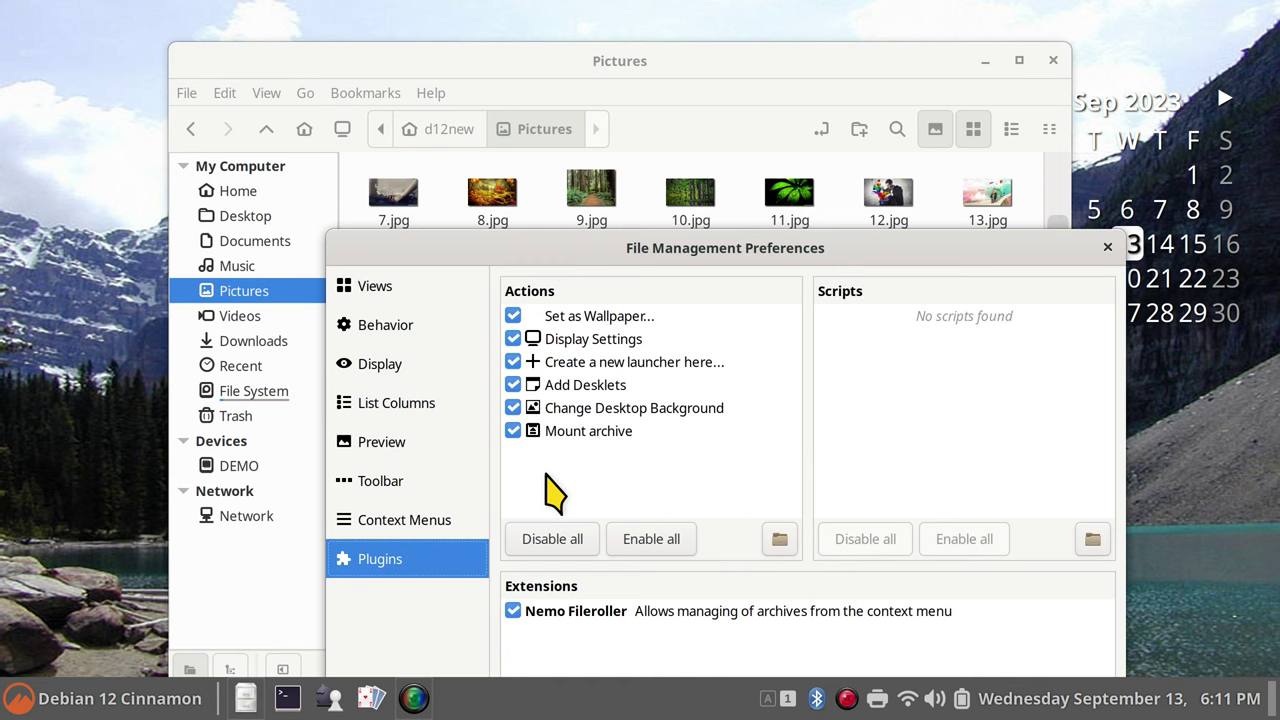
{"action": "left_click", "coordinate": [513, 385]}
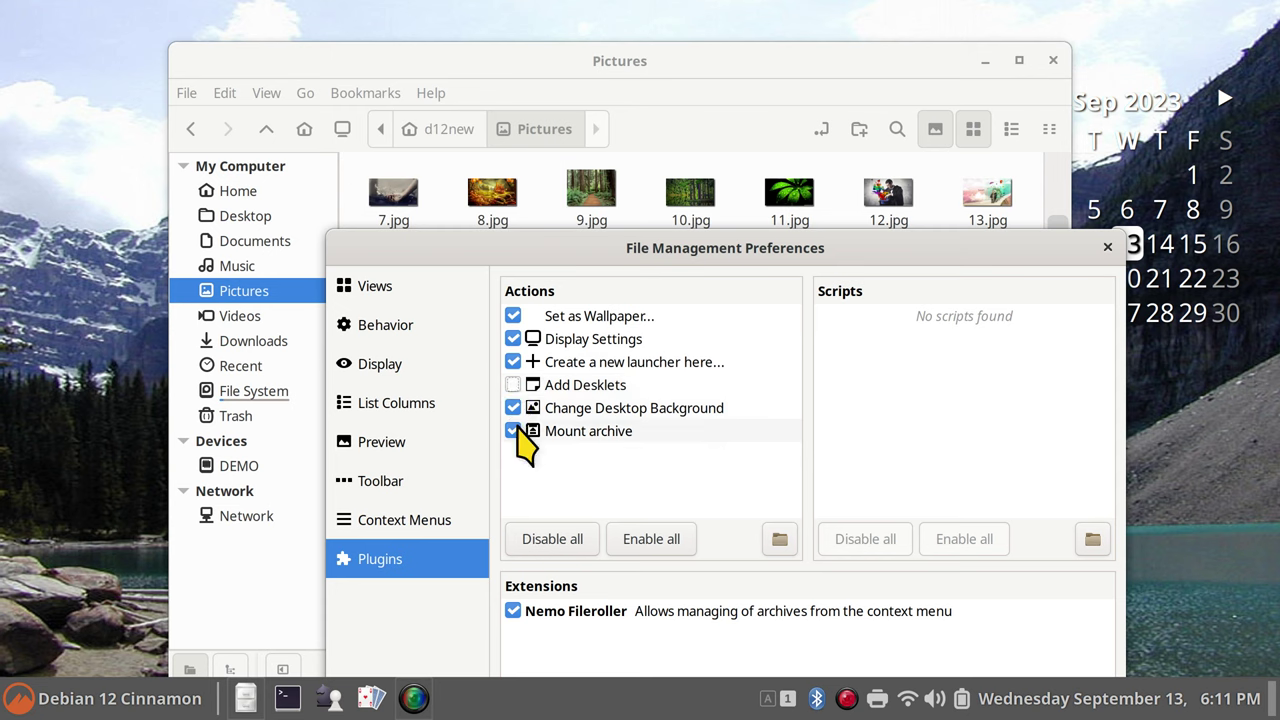
{"action": "left_click", "coordinate": [513, 339]}
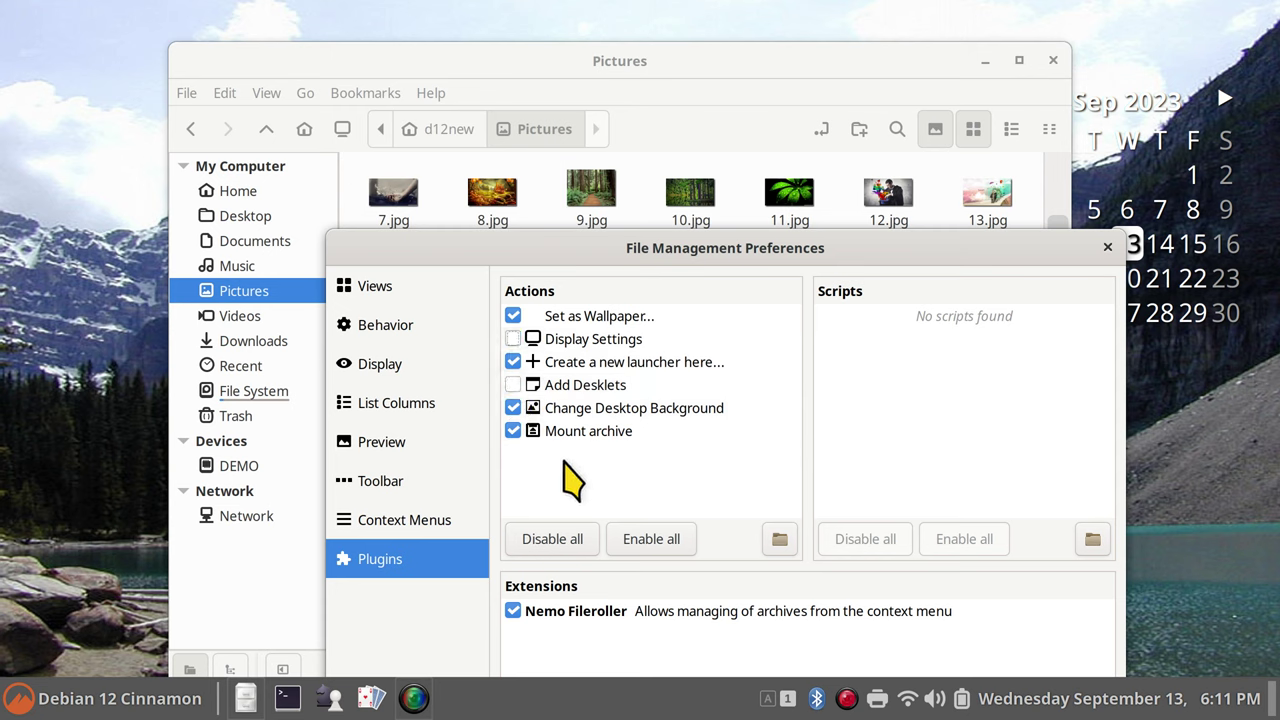
{"action": "left_click", "coordinate": [634, 537]}
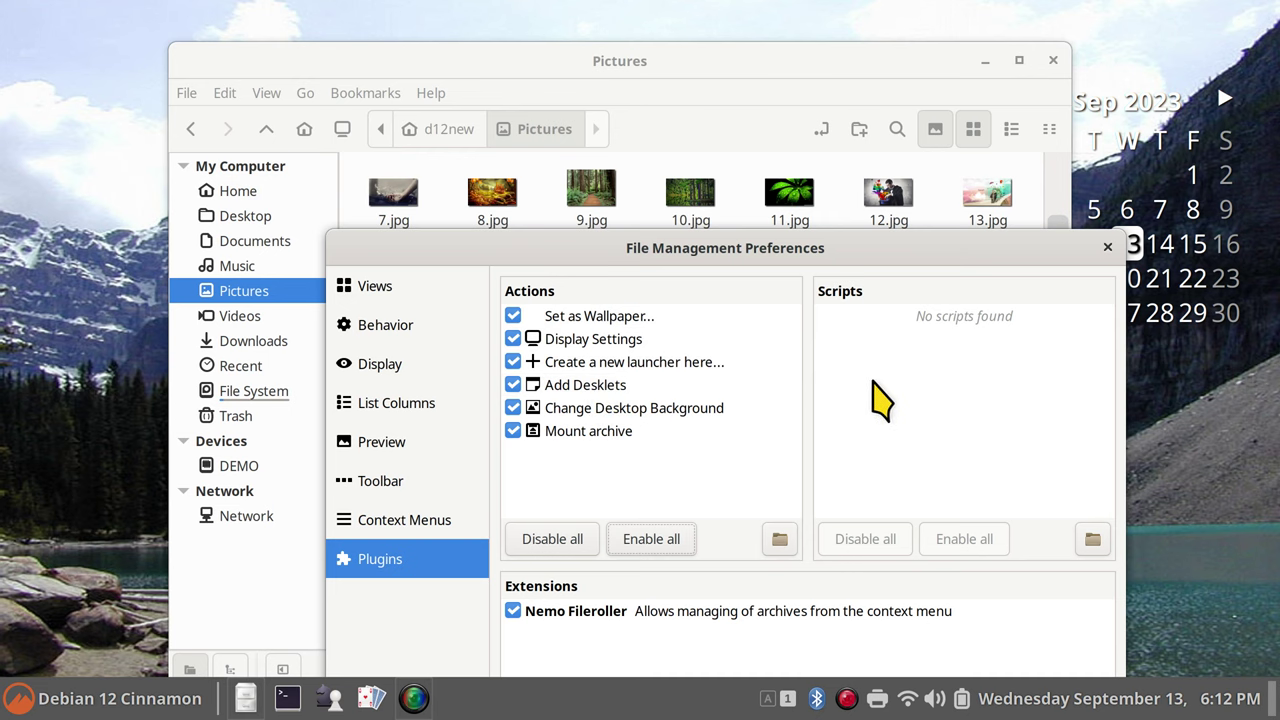
{"action": "left_click", "coordinate": [1108, 249]}
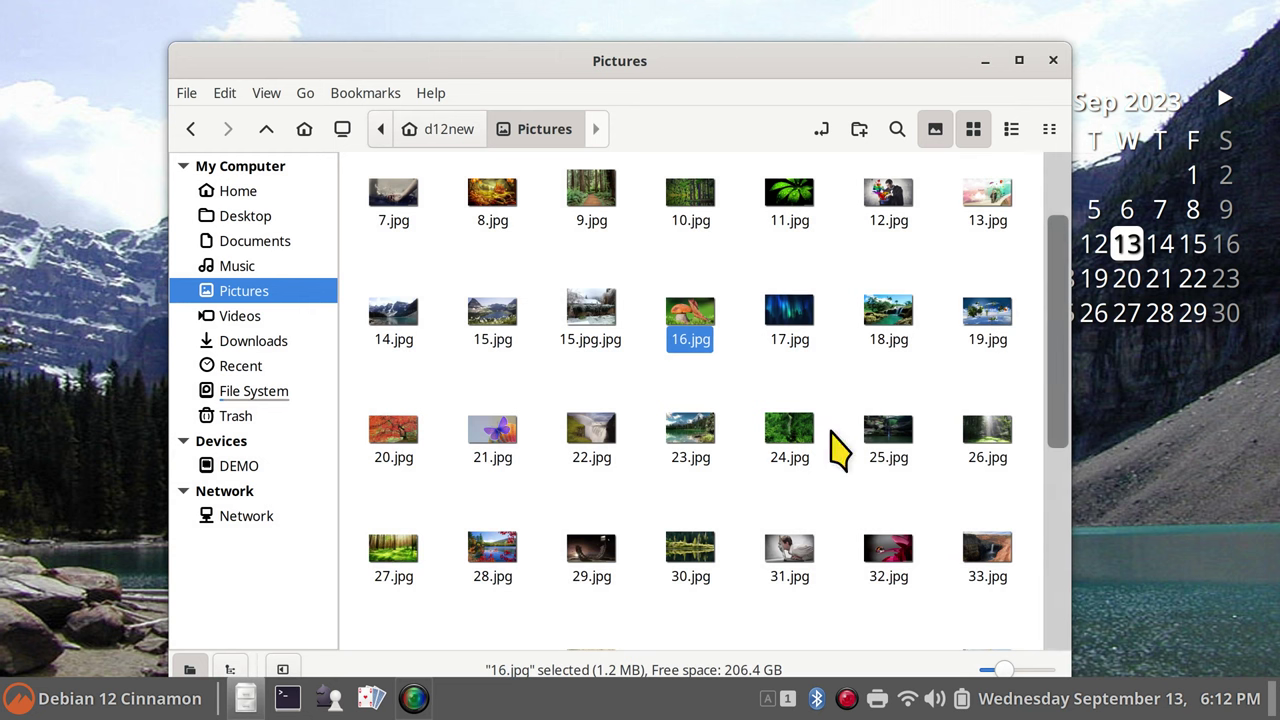
Show the Home folder and reduce its icon size until only the folder names appear beneath the icons.
{"action": "left_click", "coordinate": [240, 191]}
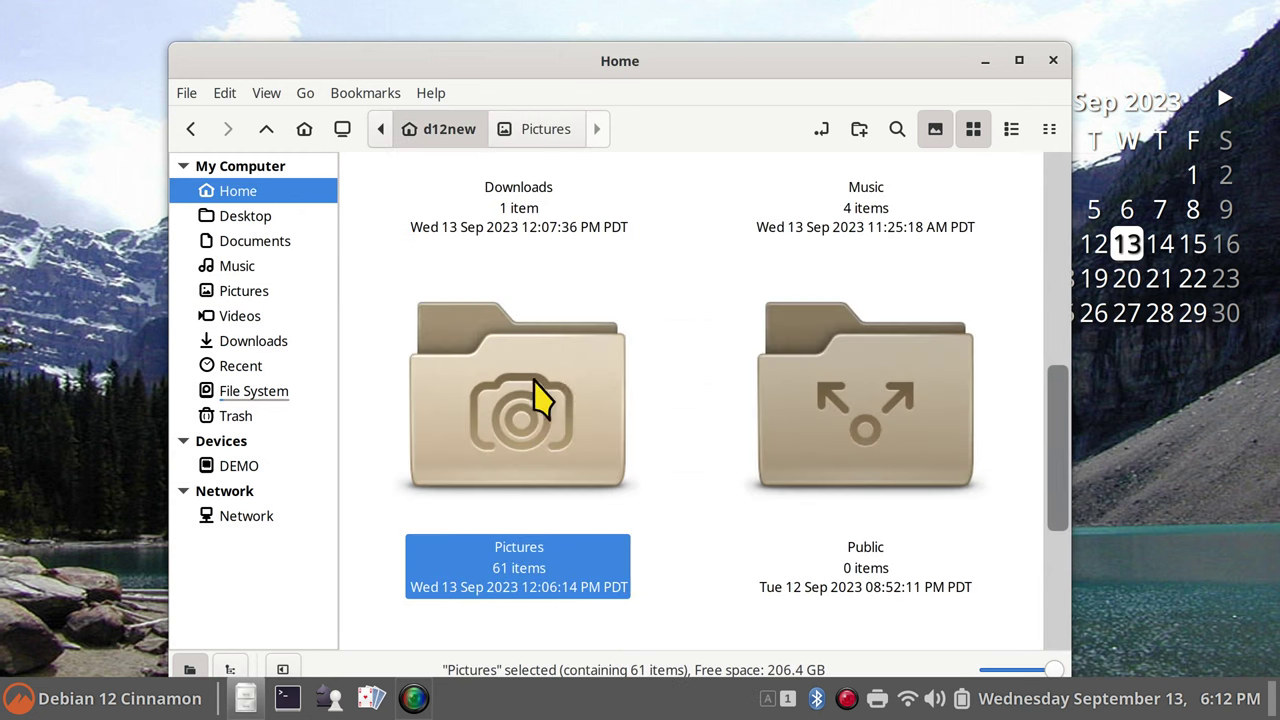
{"action": "key", "text": "ctrl+minus"}
{"action": "key", "text": "ctrl+minus"}
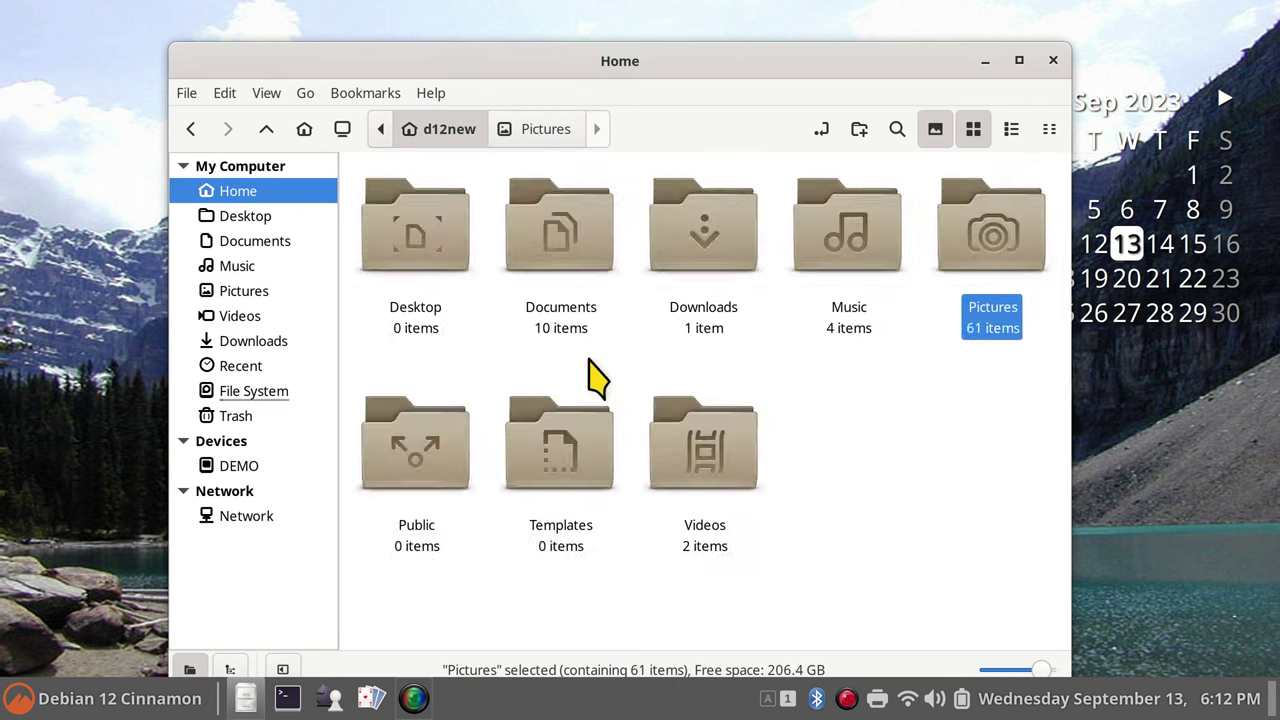
{"action": "key", "text": "ctrl+plus"}
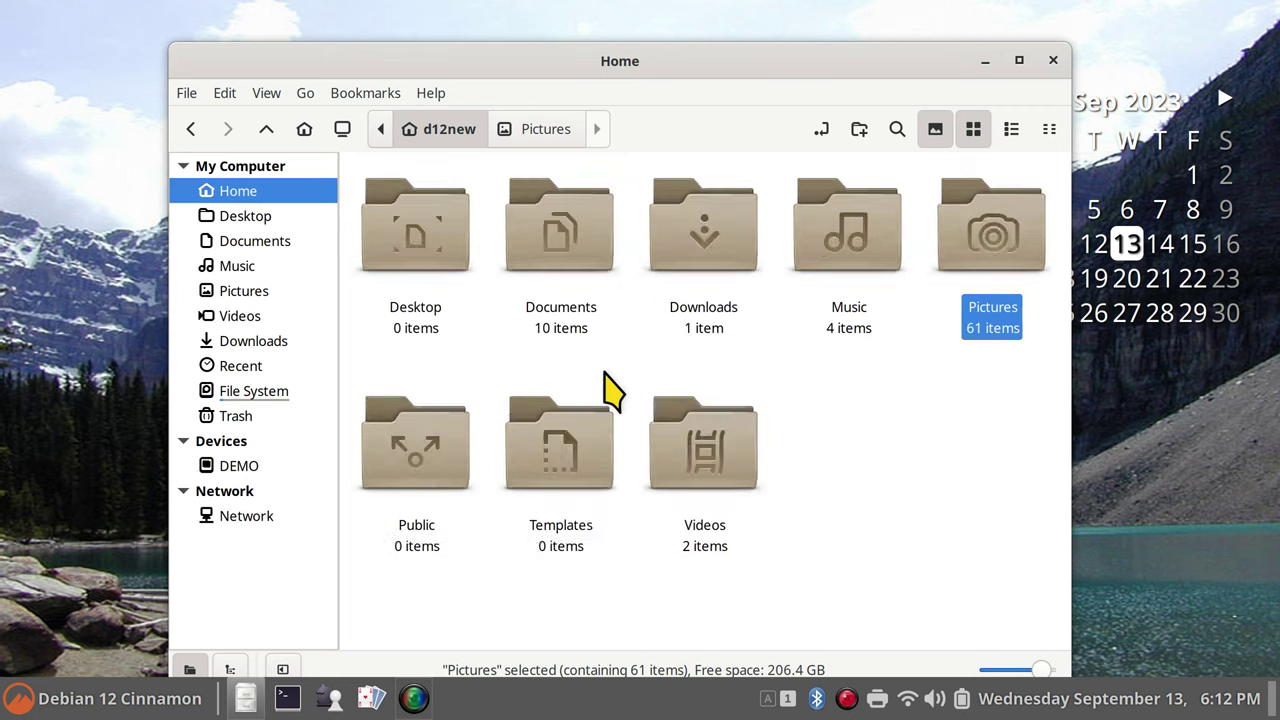
{"action": "key", "text": "ctrl+minus"}
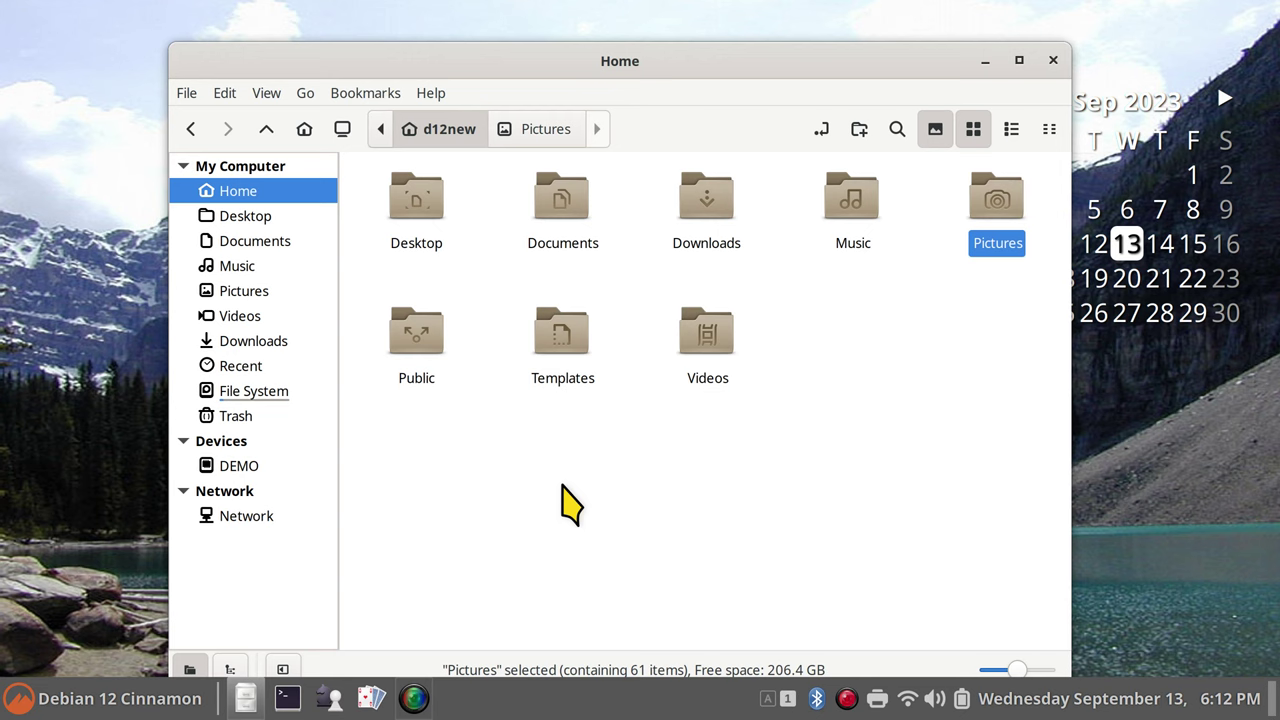
Show the hidden files in the Home folder and open the .icons folder.
{"action": "key", "text": "ctrl+h"}
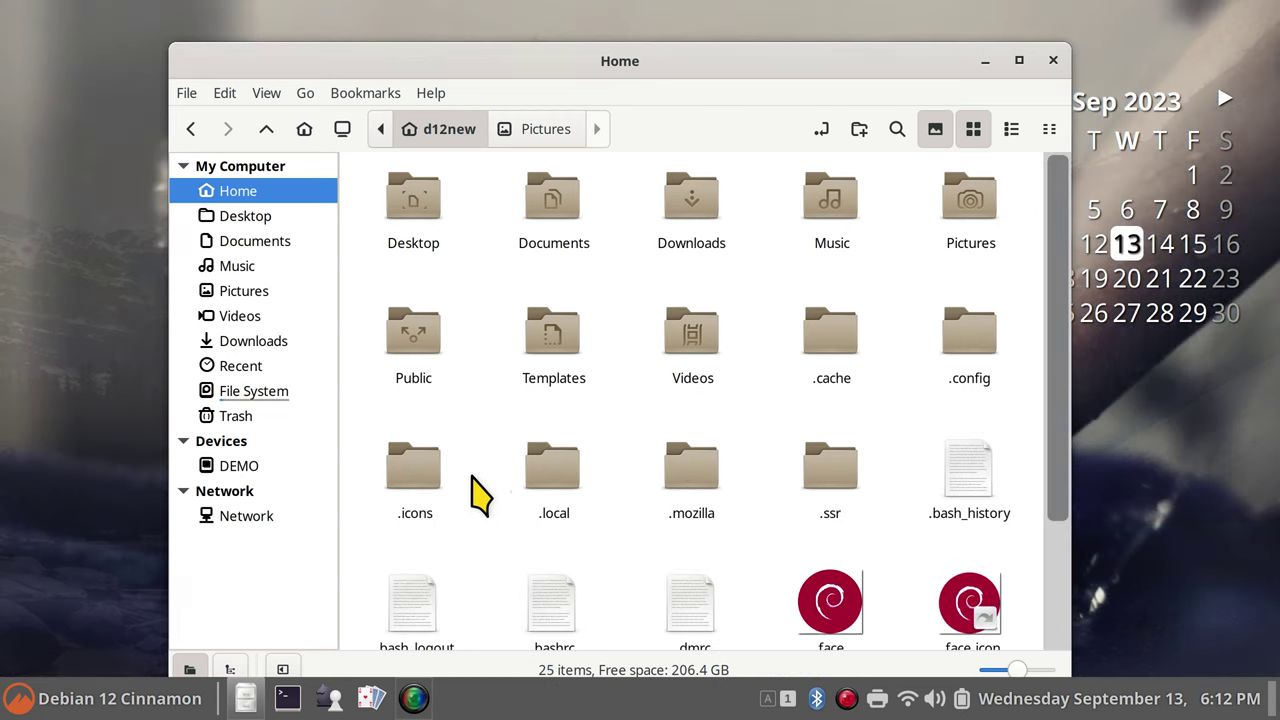
{"action": "right_click", "coordinate": [477, 417]}
{"action": "left_click", "coordinate": [455, 462]}
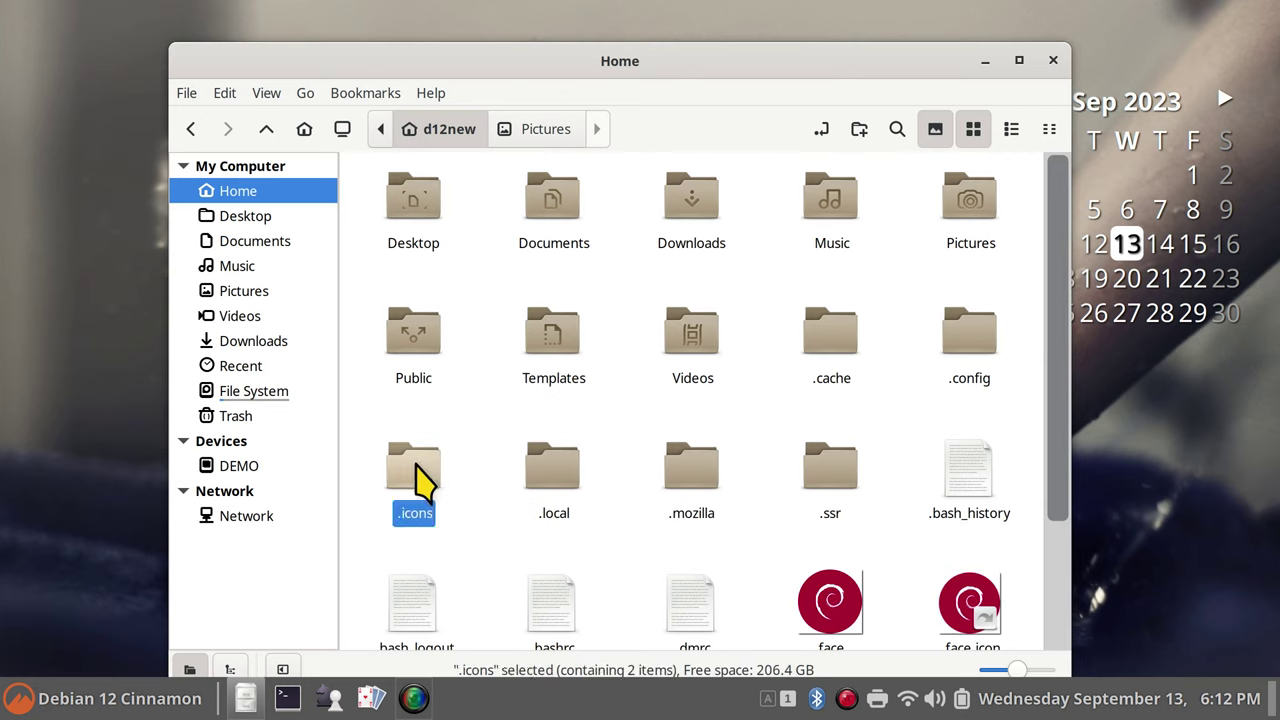
{"action": "double_click", "coordinate": [423, 476]}
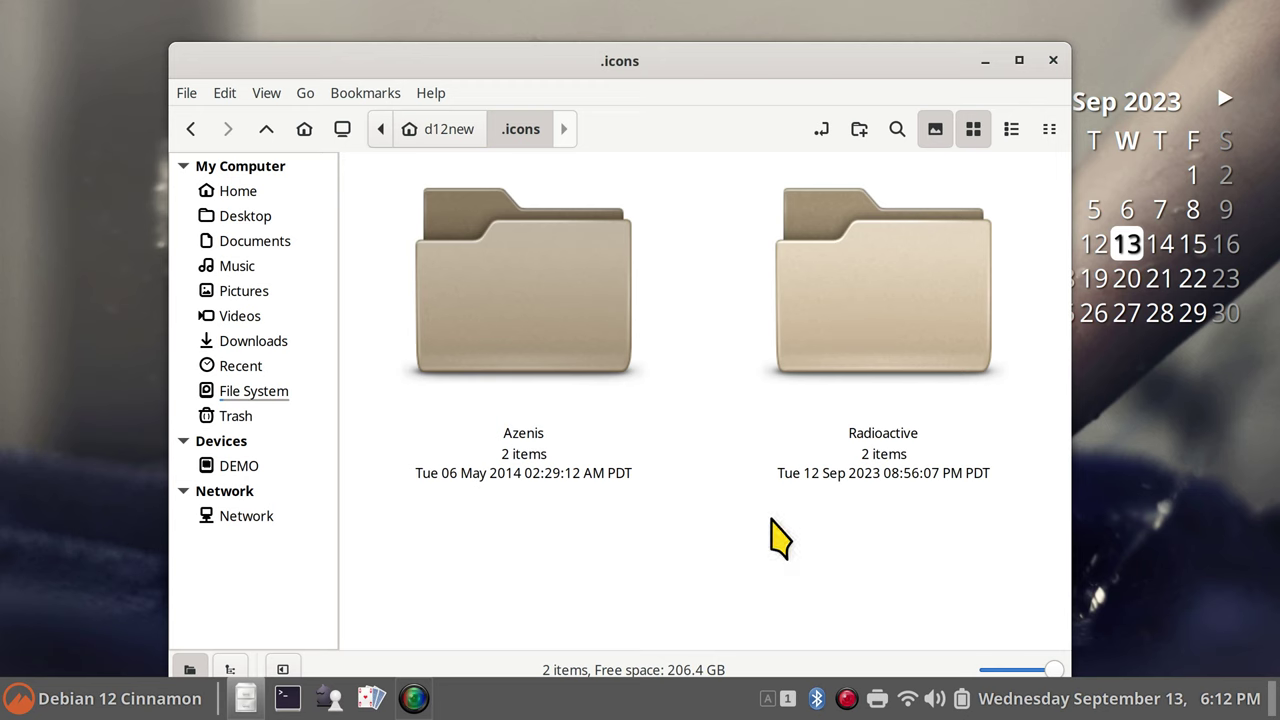
Set the mouse pointer theme to Azenis in System Settings and close the settings window.
{"action": "right_click", "coordinate": [620, 688]}
{"action": "left_click", "coordinate": [623, 650]}
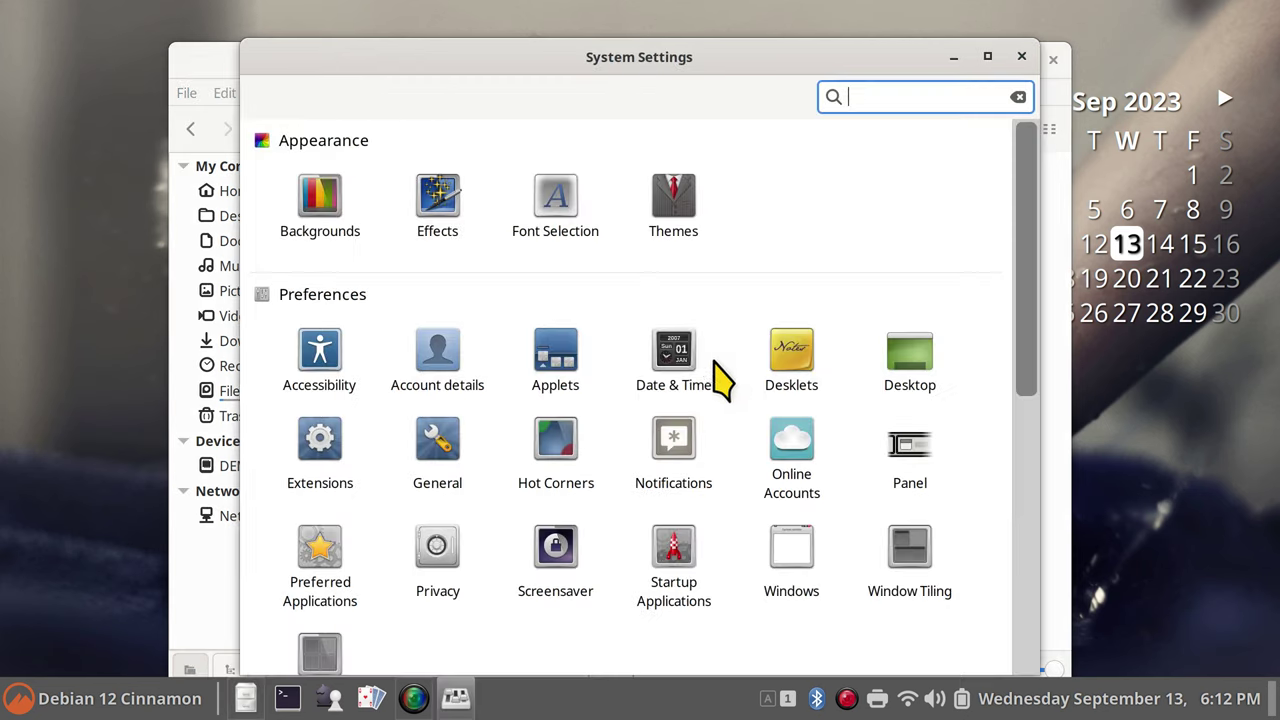
{"action": "left_click", "coordinate": [680, 215]}
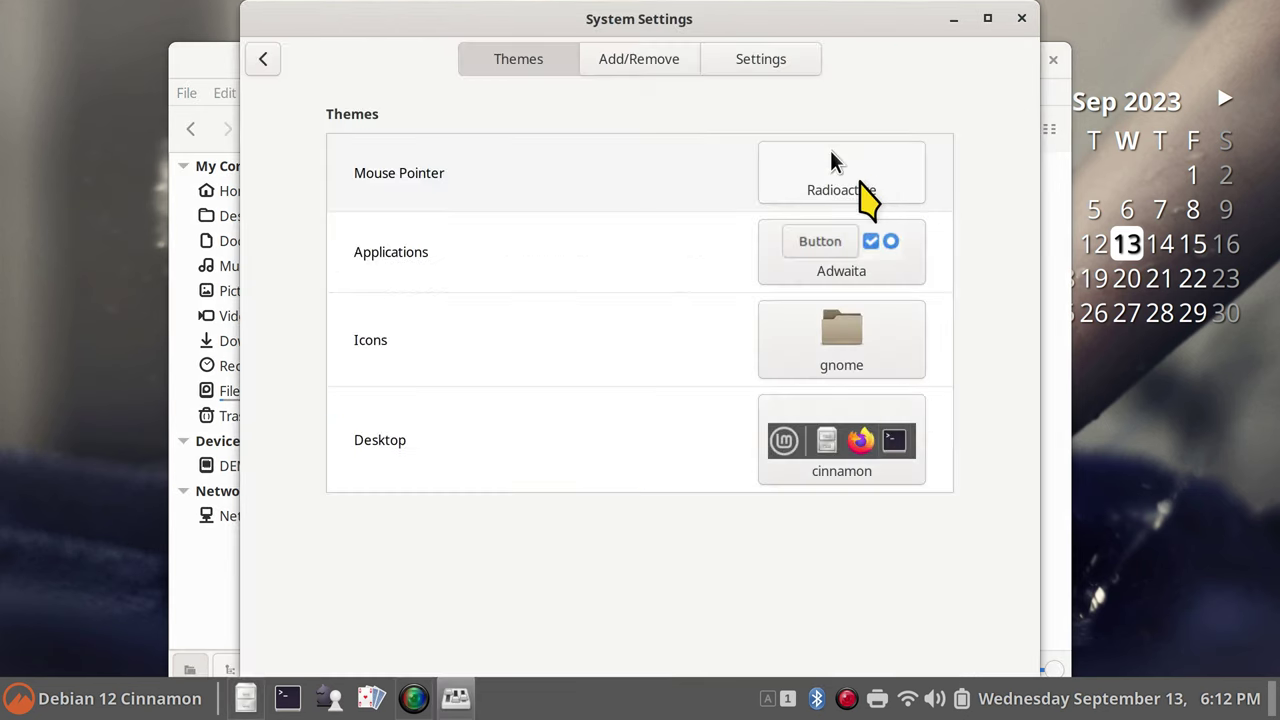
{"action": "left_click", "coordinate": [862, 190]}
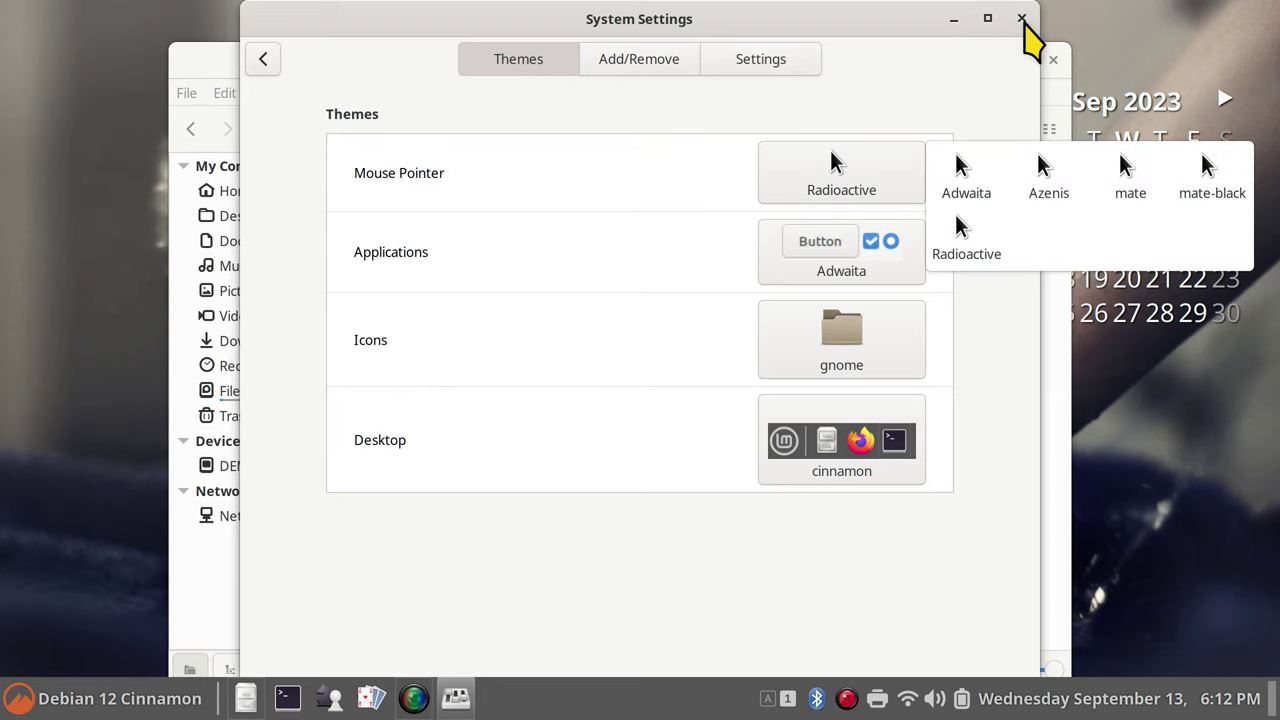
{"action": "left_click", "coordinate": [1022, 16]}
{"action": "left_click", "coordinate": [849, 186]}
{"action": "left_click", "coordinate": [1040, 165]}
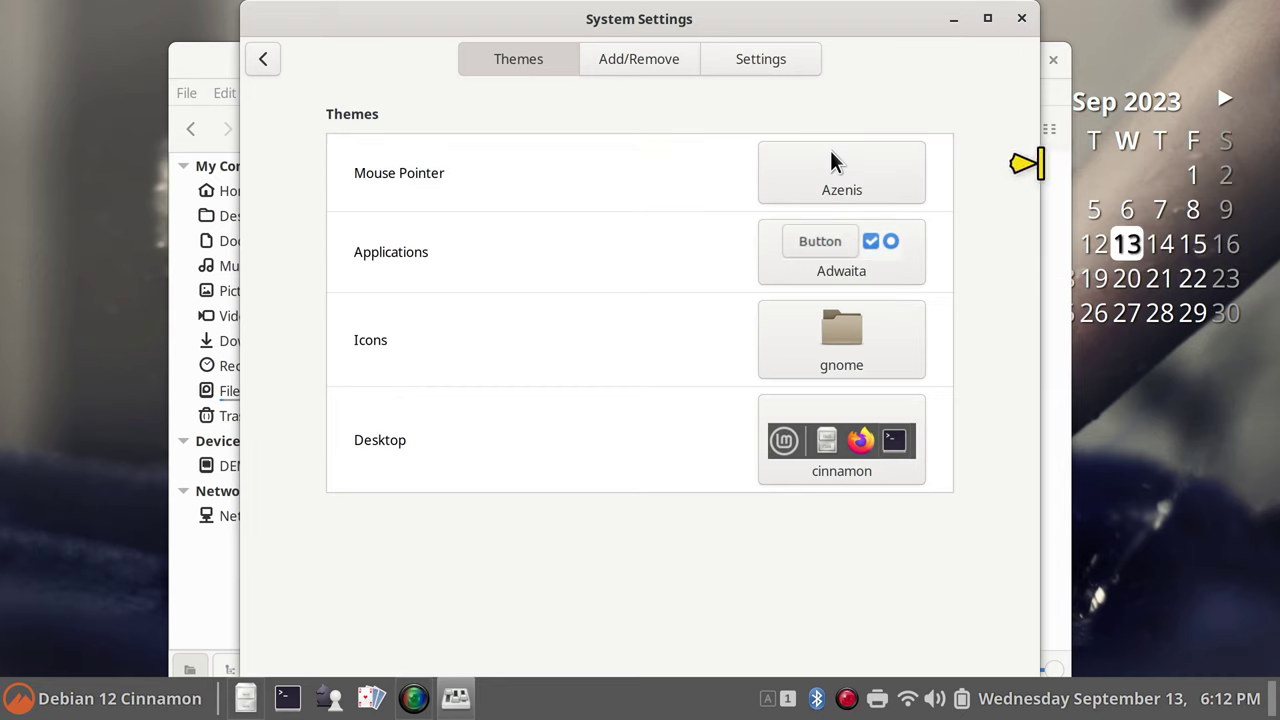
{"action": "left_click_drag", "start_coordinate": [843, 20], "coordinate": [943, 109]}
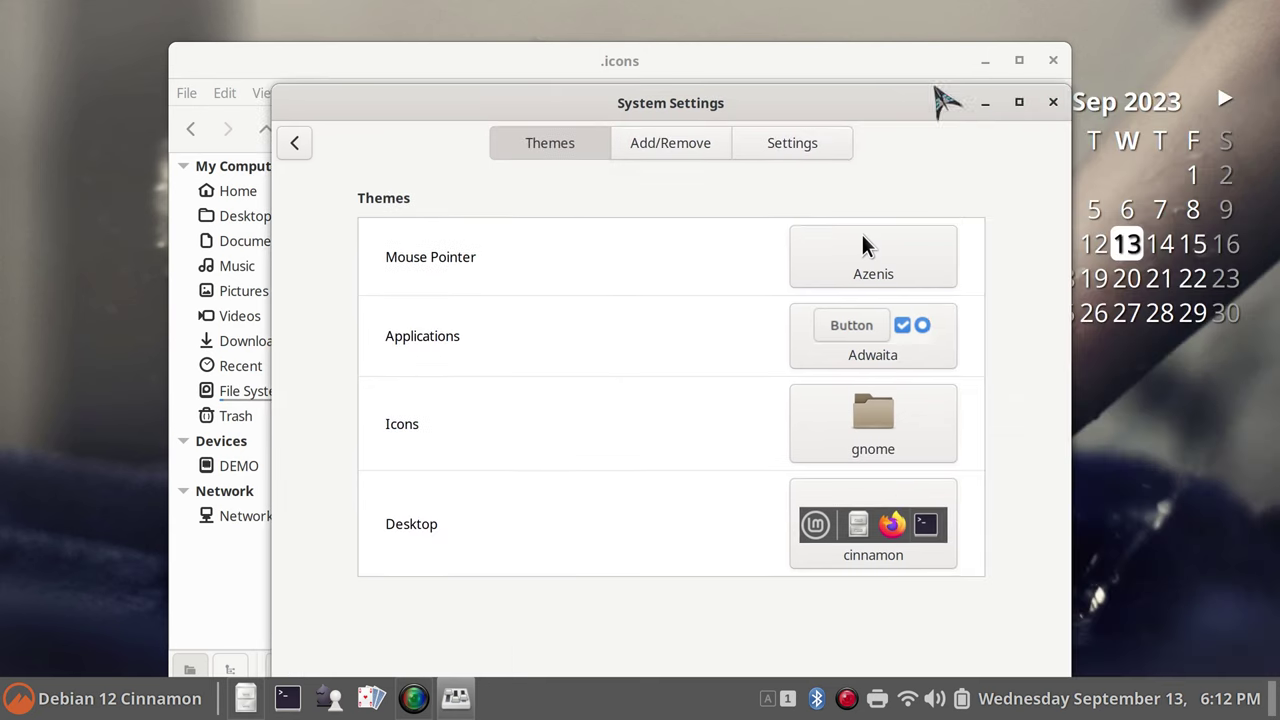
{"action": "left_click", "coordinate": [1041, 111]}
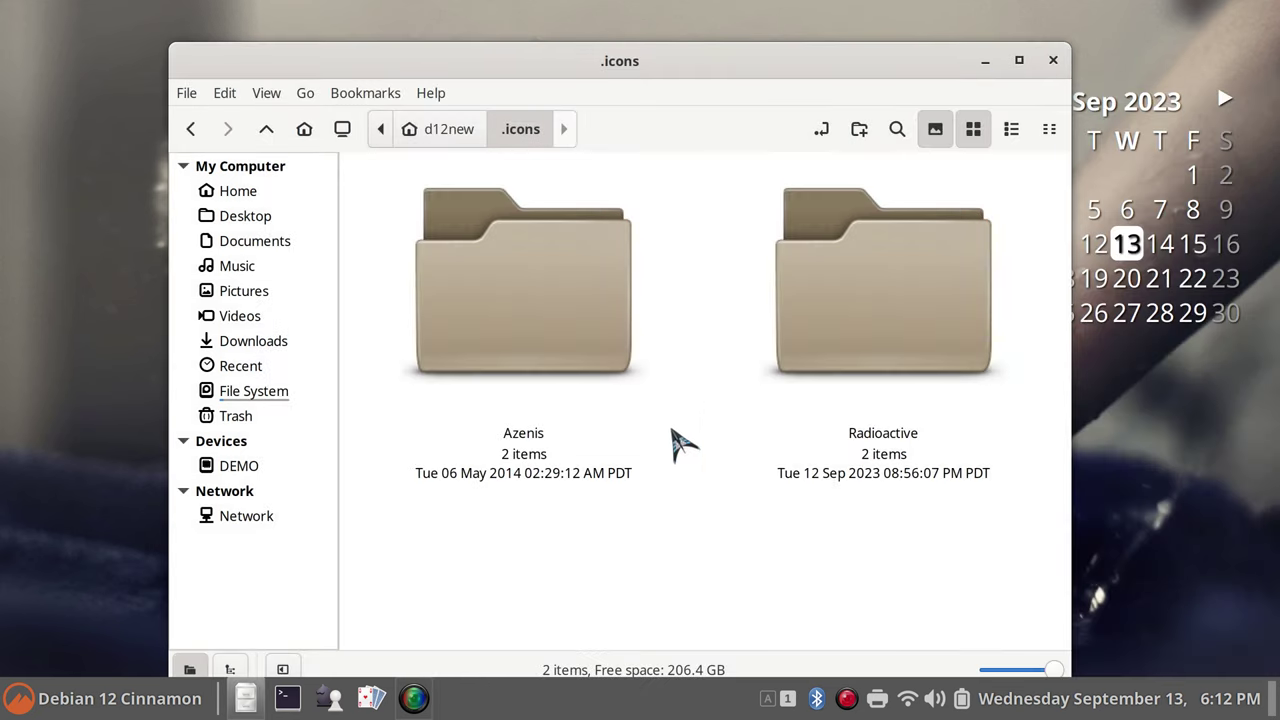
Reduce the icon size in the .icons folder, and set the mouse pointer theme back to Radioactive in System Settings.
{"action": "scroll", "coordinate": [740, 382], "scroll_direction": "down", "scroll_amount": 3, "text": "ctrl"}
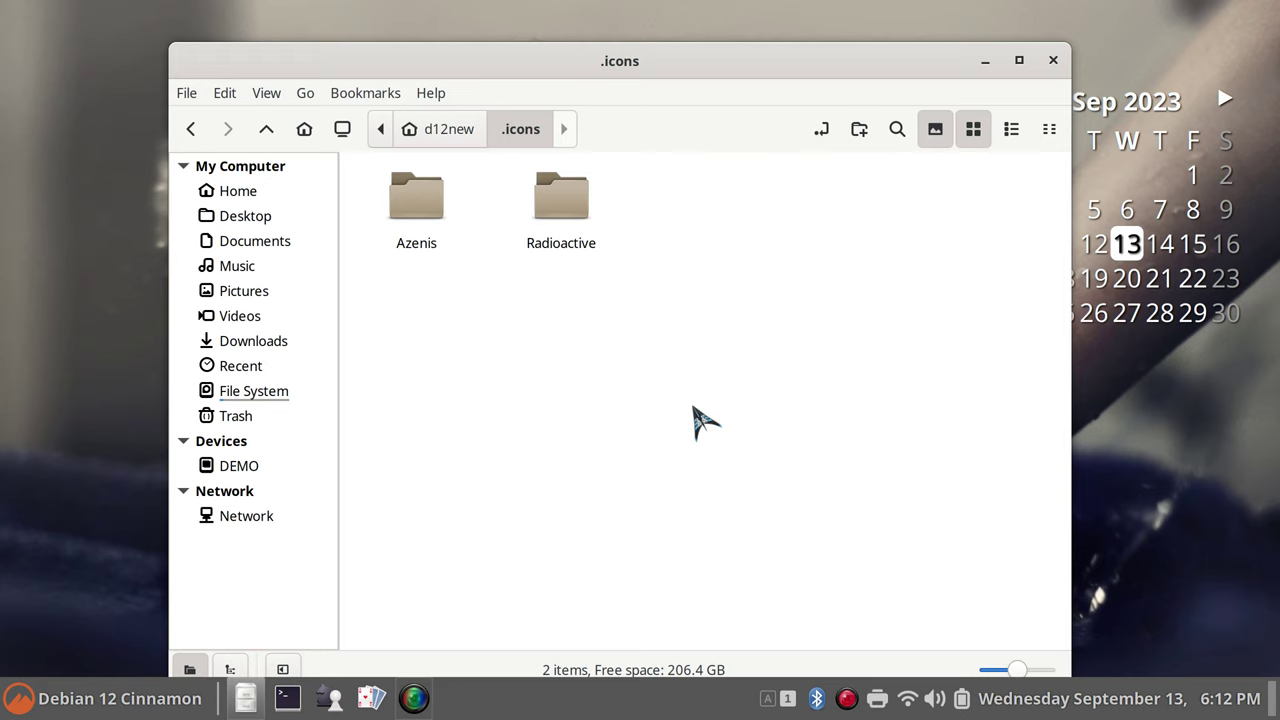
{"action": "right_click", "coordinate": [638, 684]}
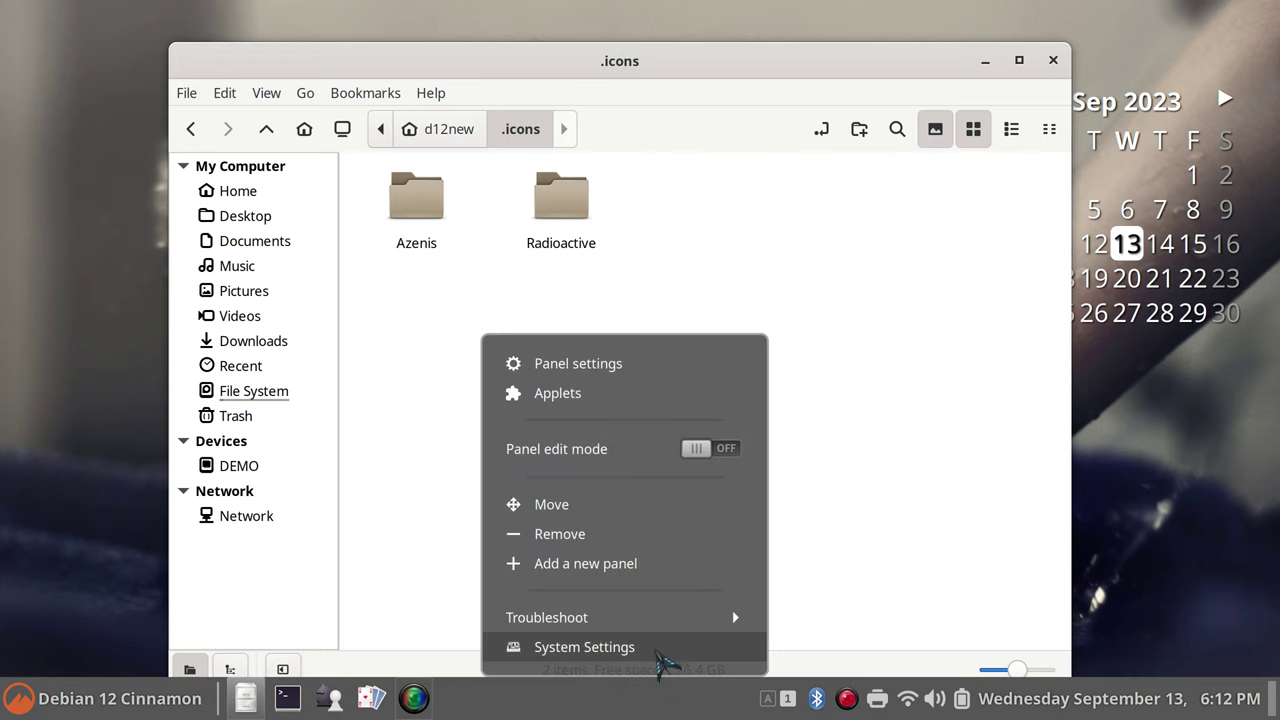
{"action": "left_click", "coordinate": [660, 648]}
{"action": "left_click", "coordinate": [706, 196]}
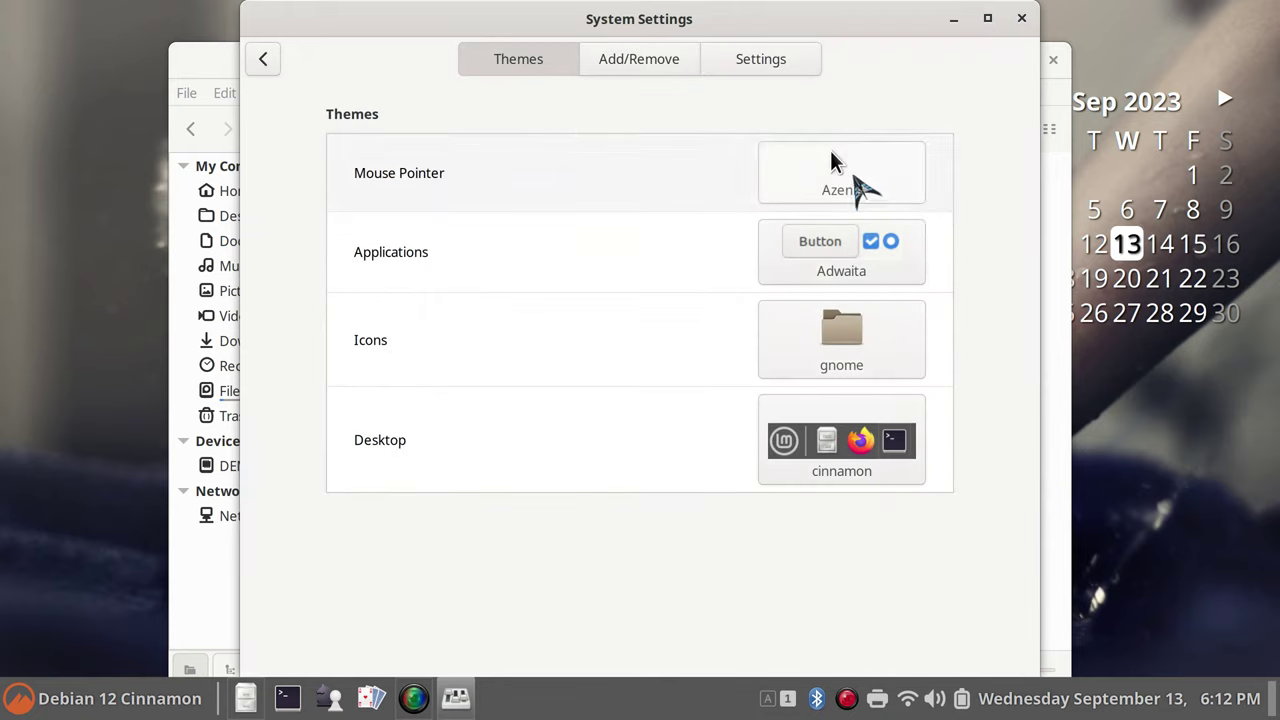
{"action": "left_click", "coordinate": [831, 160]}
{"action": "left_click", "coordinate": [995, 250]}
{"action": "left_click", "coordinate": [1021, 18]}
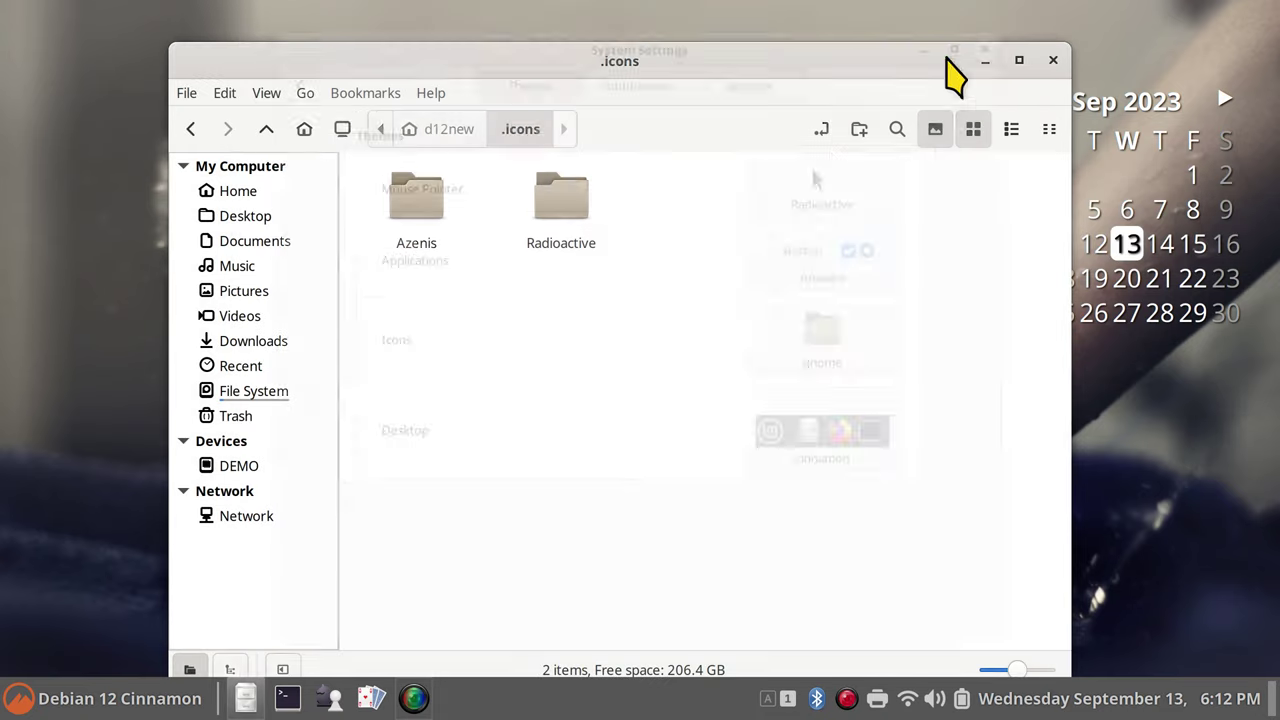
Return to the Home folder, check its Show Hidden Files option, and view all hidden items at a smaller icon size before restoring the size.
{"action": "left_click", "coordinate": [455, 130]}
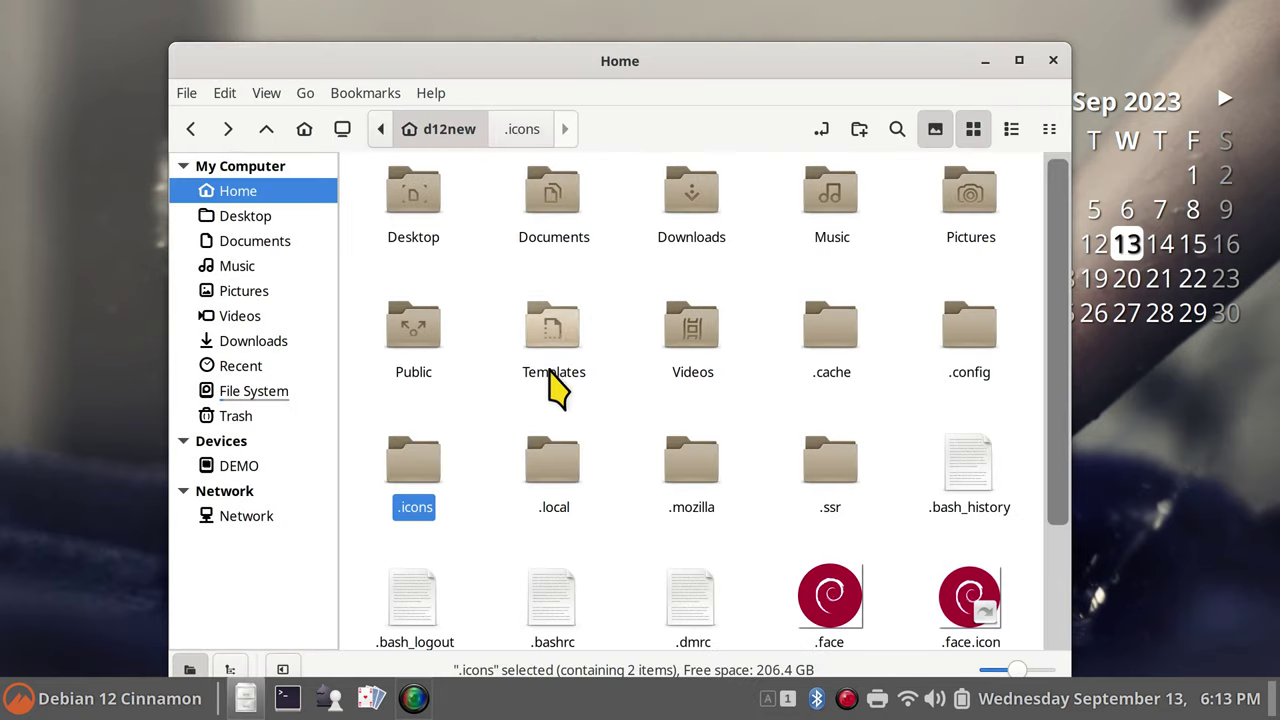
{"action": "right_click", "coordinate": [469, 403]}
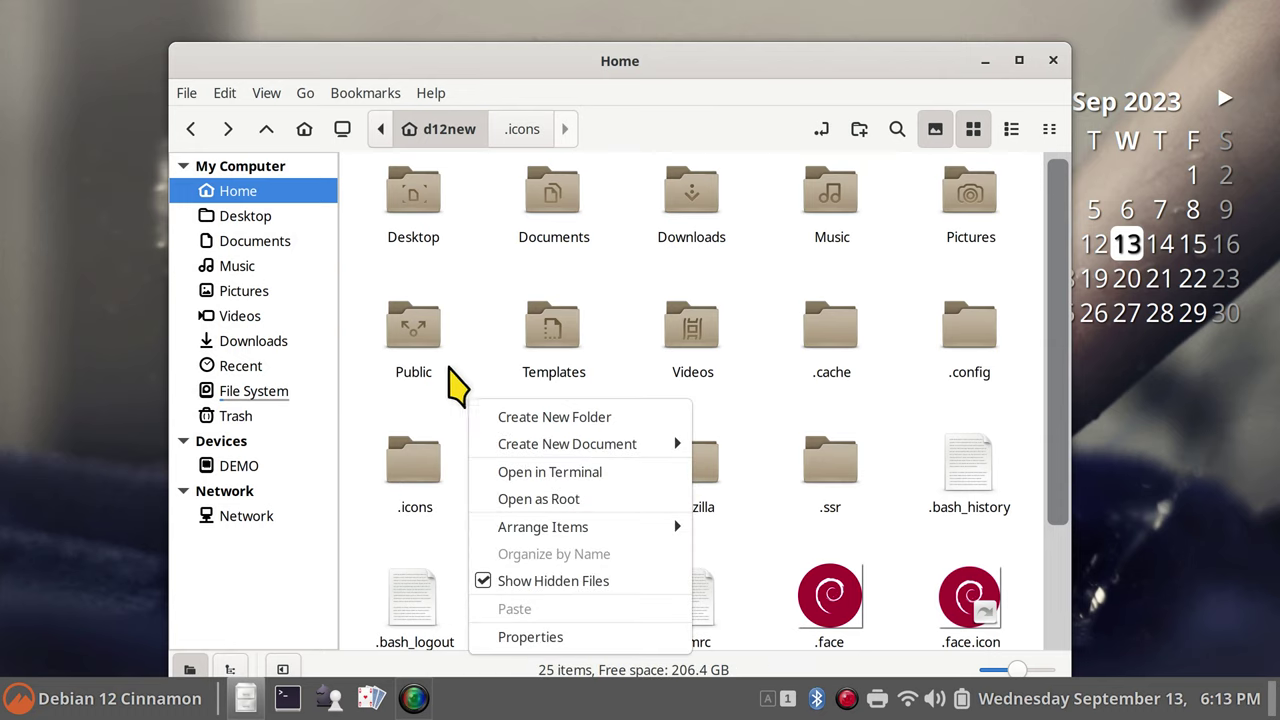
{"action": "left_click", "coordinate": [502, 361]}
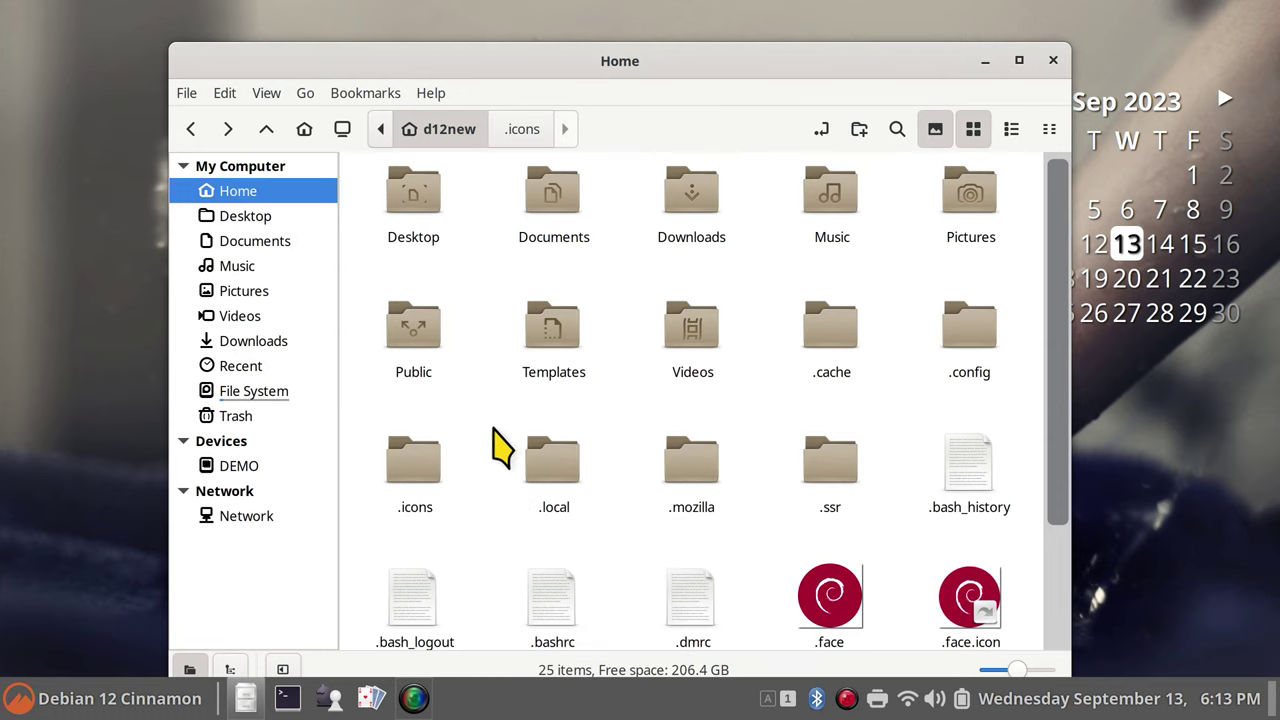
{"action": "key", "text": "ctrl+minus"}
{"action": "key", "text": "ctrl+minus"}
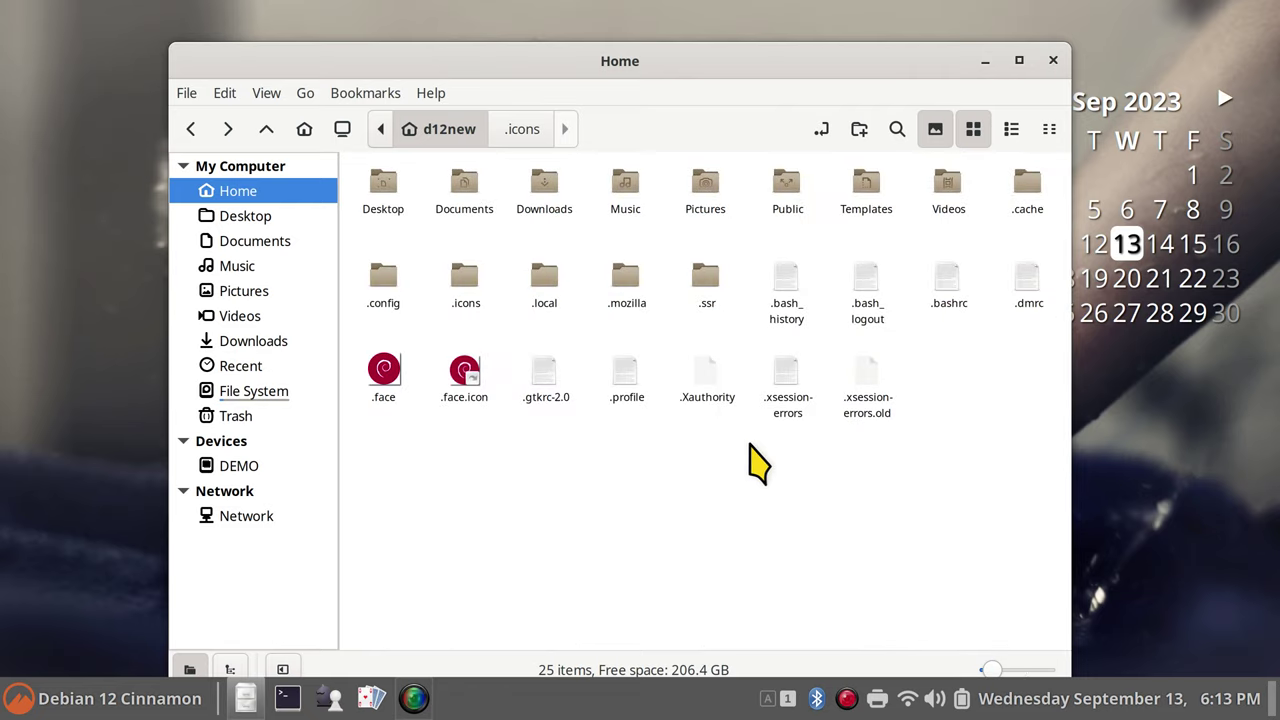
{"action": "key", "text": "ctrl+plus"}
{"action": "key", "text": "ctrl+plus"}
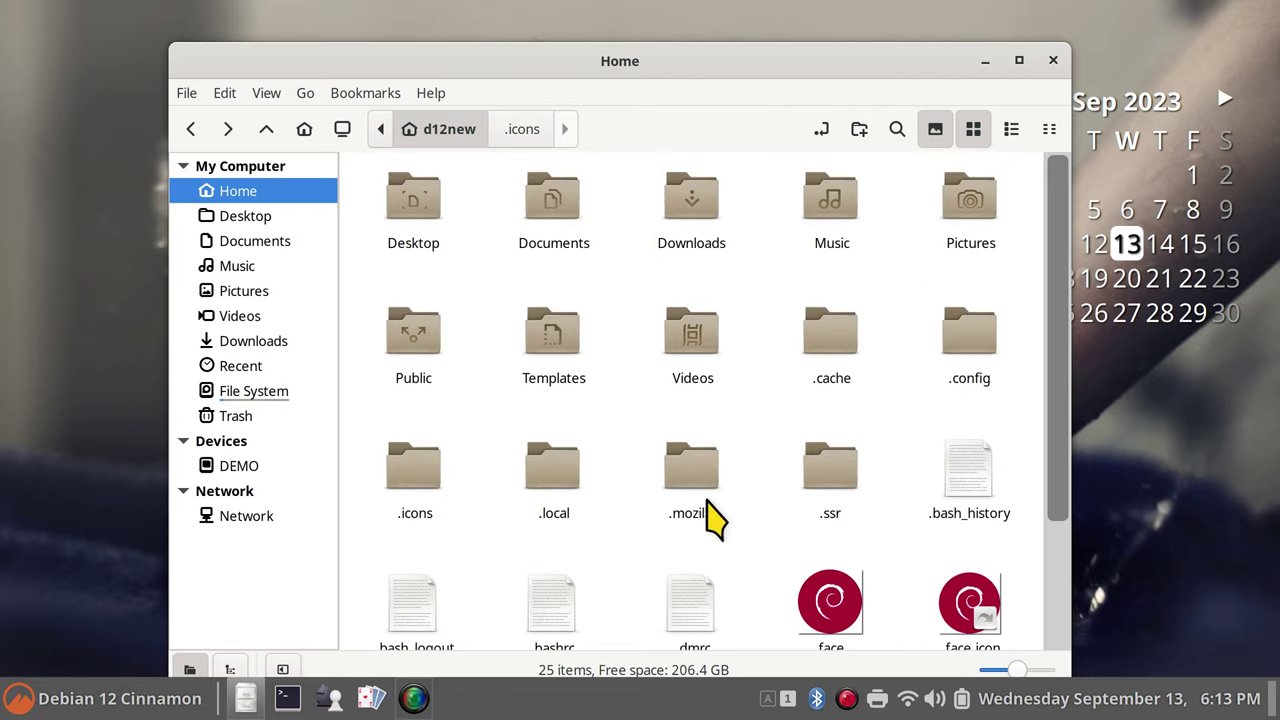
Open the .bash_history file for a look, close it, and hide the hidden files in the Home folder again.
{"action": "double_click", "coordinate": [978, 482]}
{"action": "left_click", "coordinate": [902, 23]}
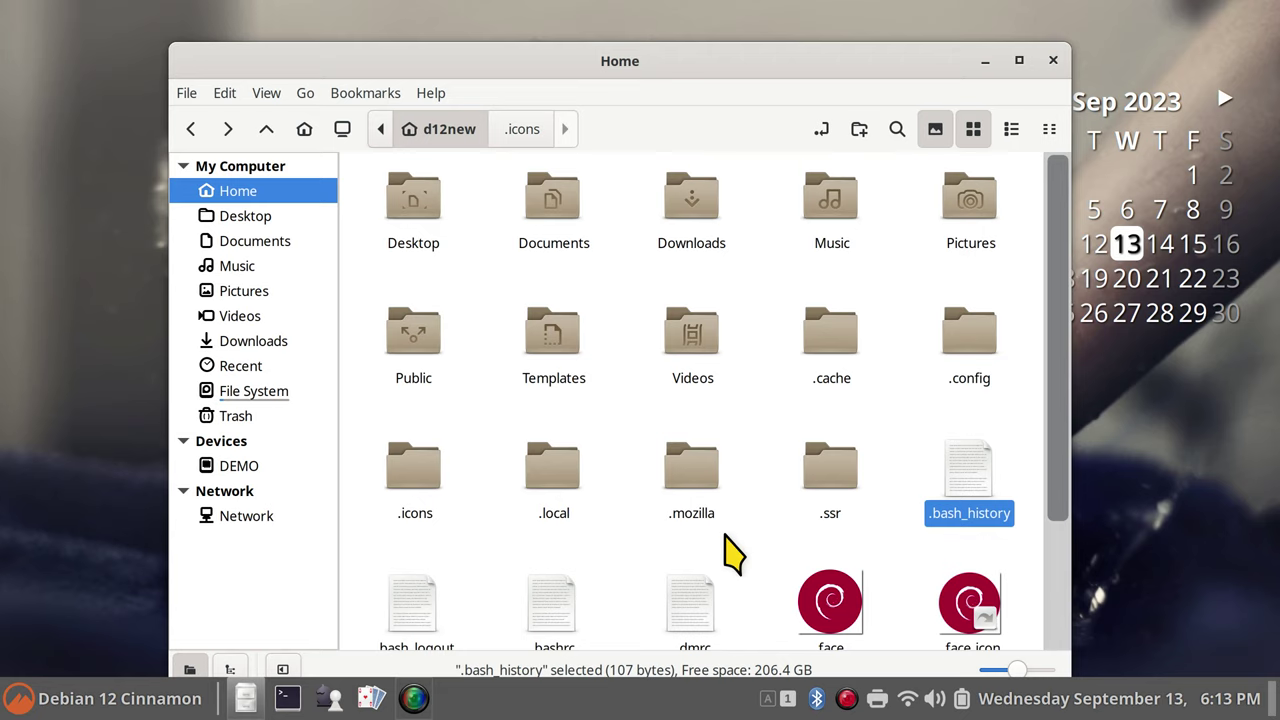
{"action": "key", "text": "ctrl+h"}
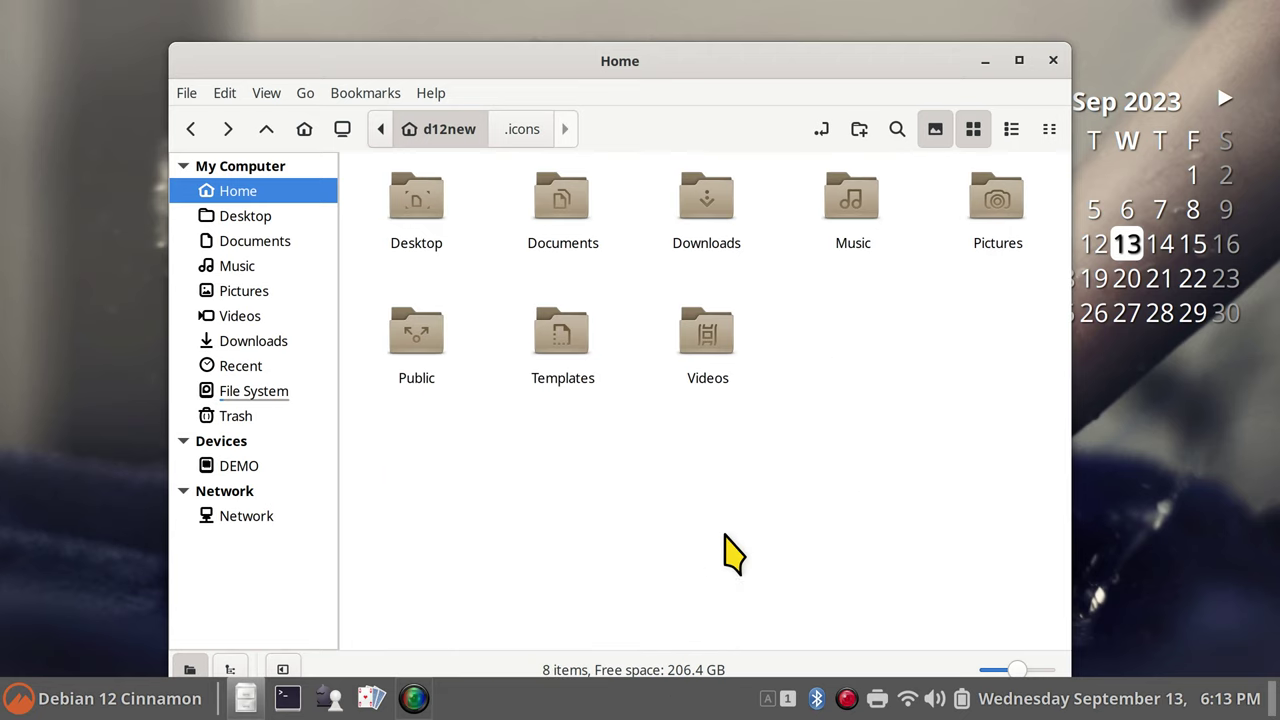
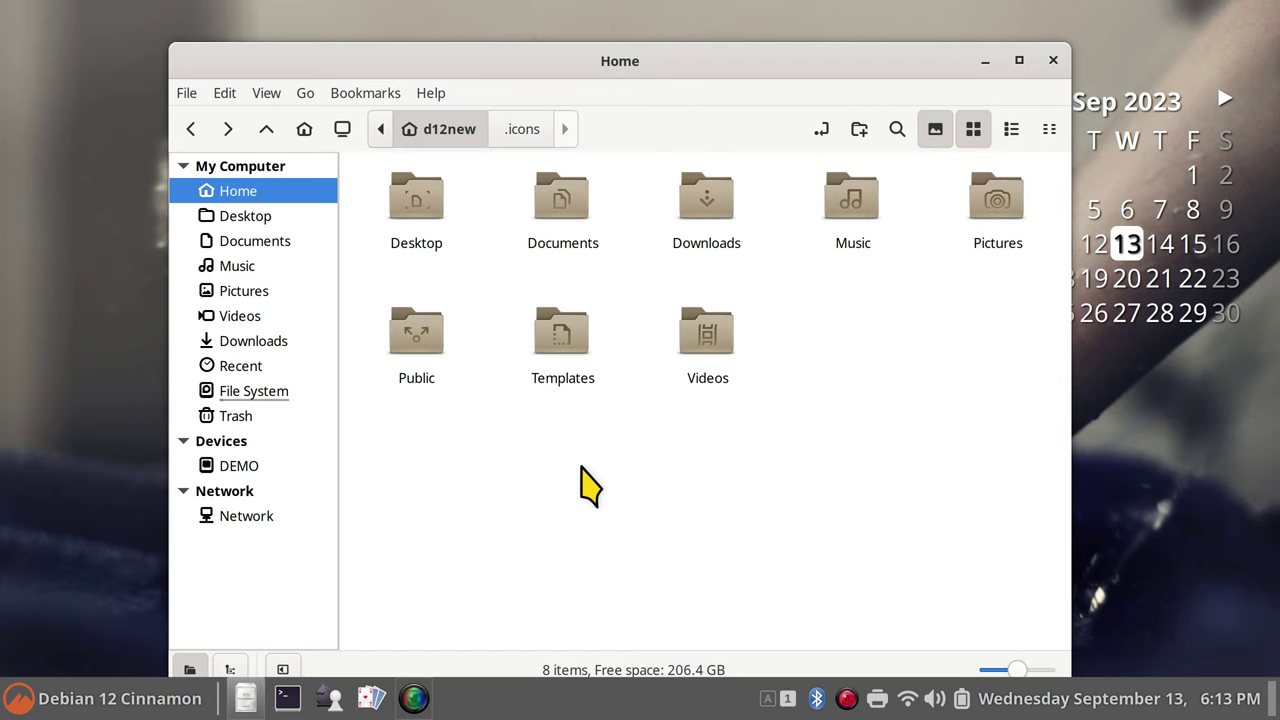
Find the applications matching "soft" and add Synaptic Package Manager and Software to the application menu's favorites.
{"action": "left_click", "coordinate": [19, 698]}
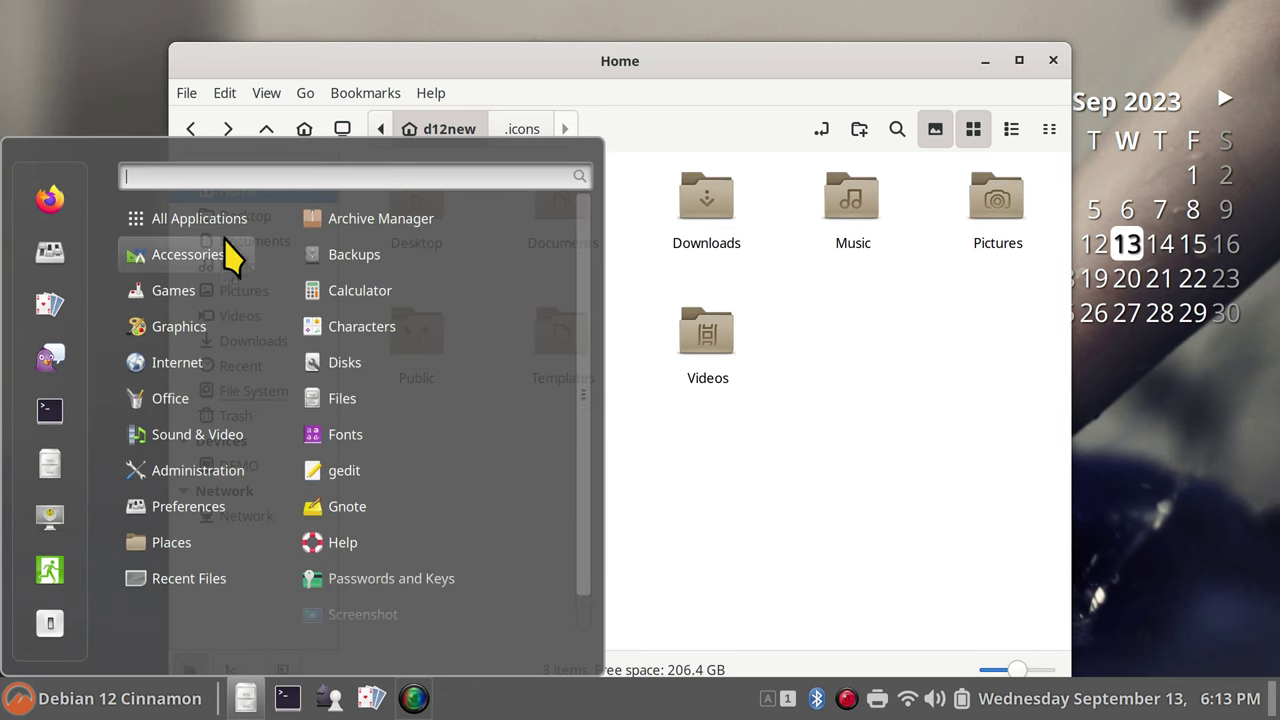
{"action": "type", "text": "soft"}
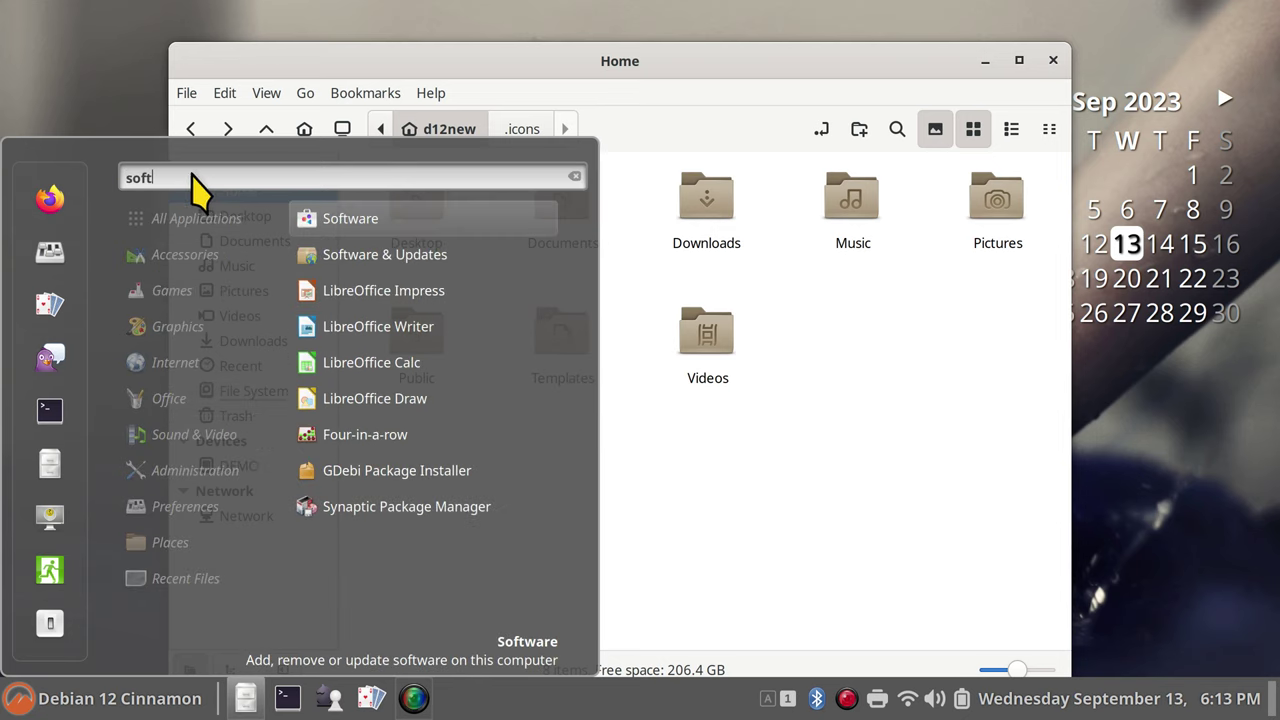
{"action": "mouse_move", "coordinate": [310, 508]}
{"action": "left_mouse_down"}
{"action": "mouse_move", "coordinate": [51, 214]}
{"action": "mouse_move", "coordinate": [45, 336]}
{"action": "left_mouse_up"}
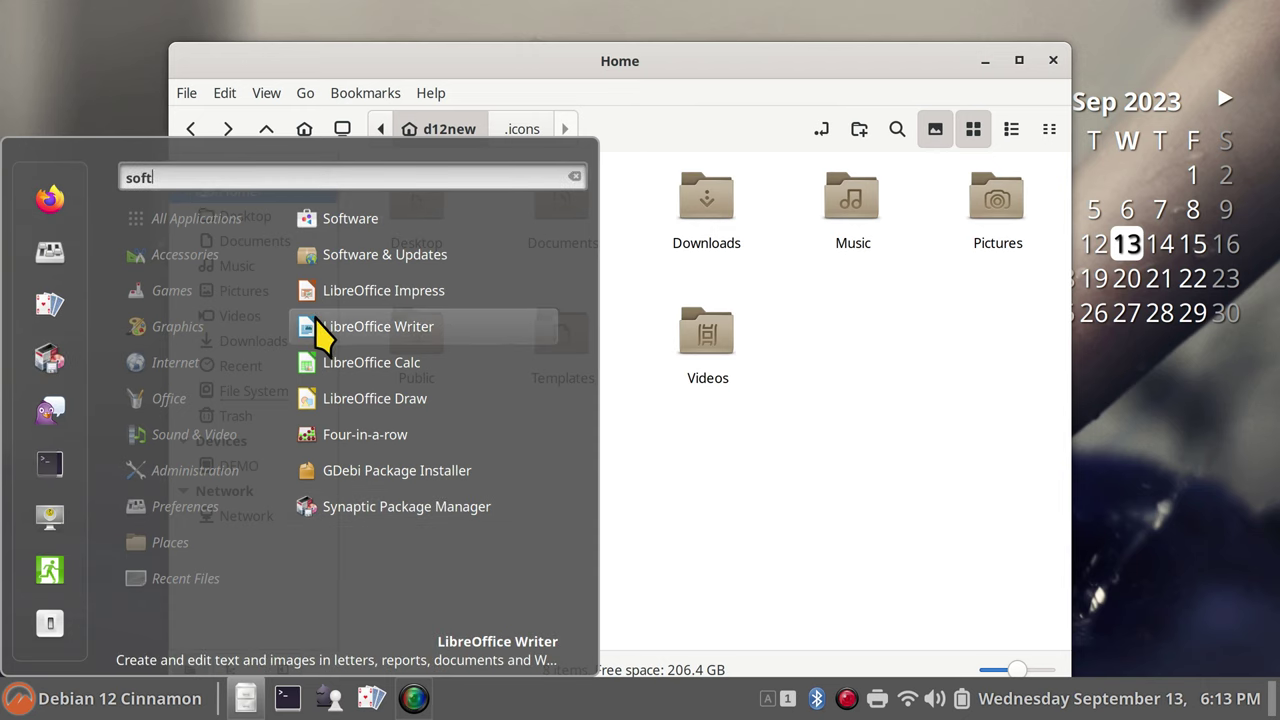
{"action": "left_click_drag", "start_coordinate": [320, 220], "coordinate": [243, 314]}
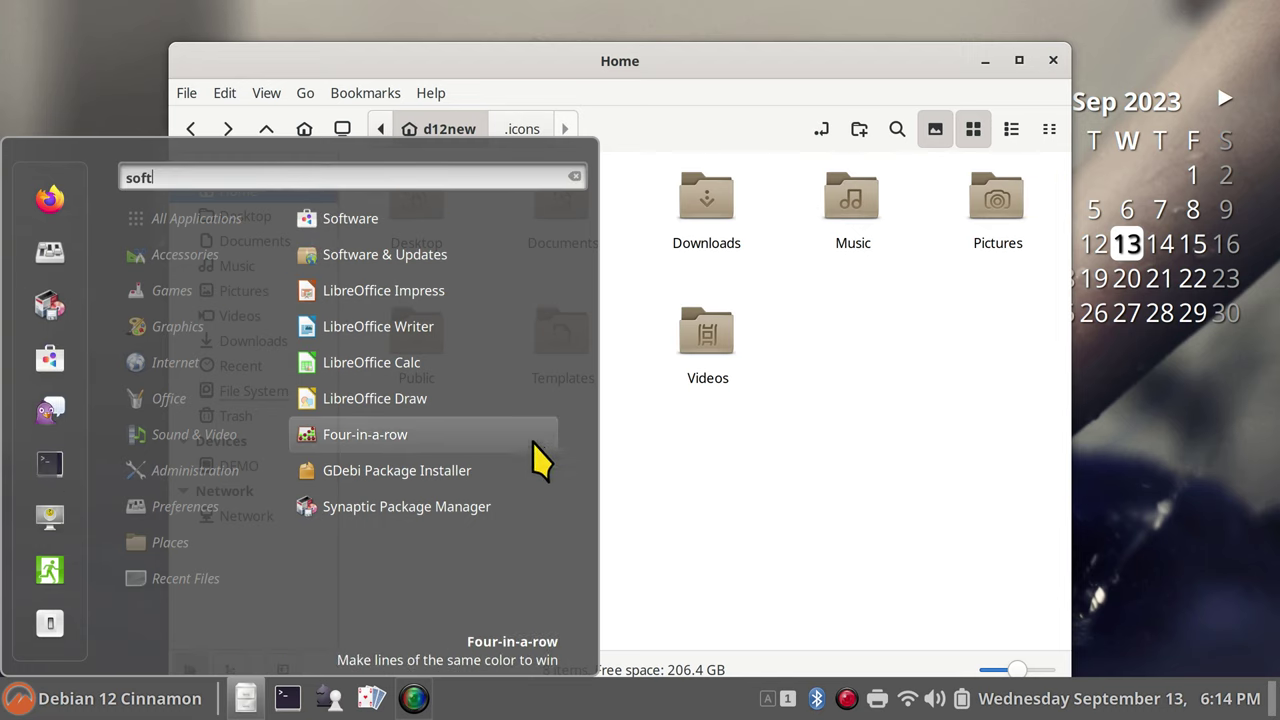
{"action": "left_click", "coordinate": [697, 480]}
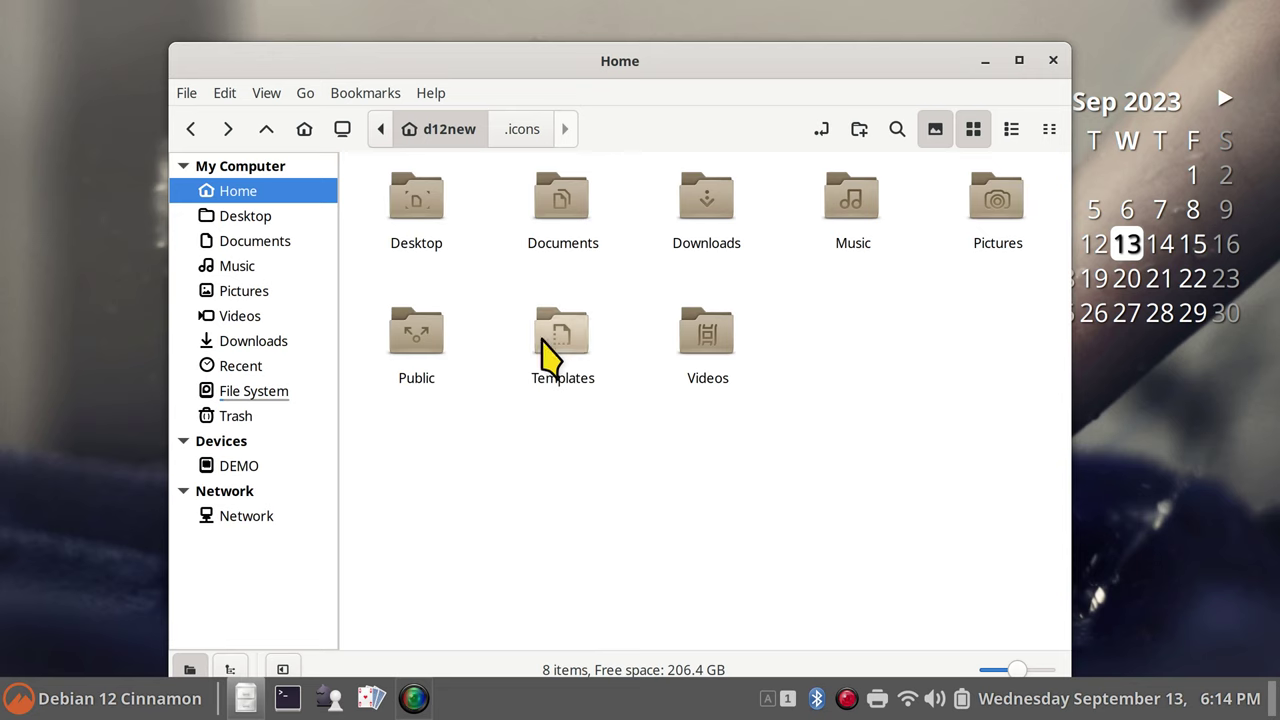
Close the file manager and check the favorites in the application menu, leaving only the desktop showing.
{"action": "left_click", "coordinate": [1053, 60]}
{"action": "left_click", "coordinate": [73, 693]}
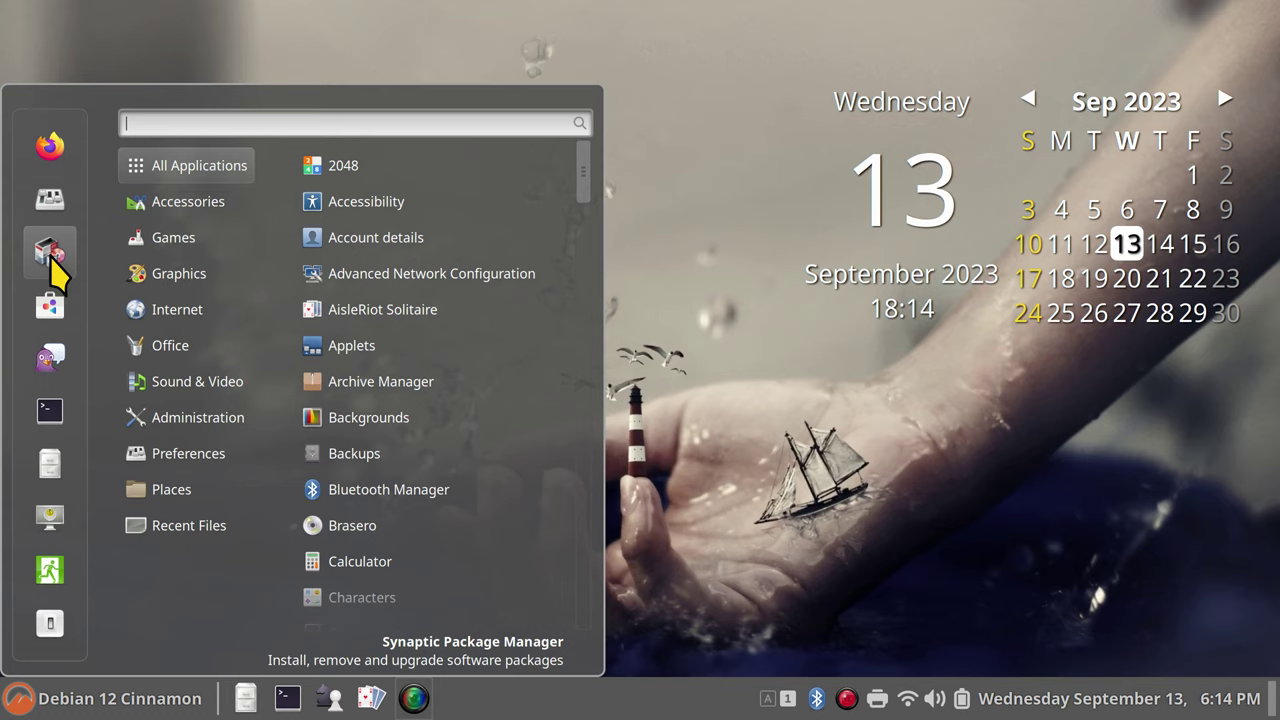
{"action": "left_click", "coordinate": [723, 410]}
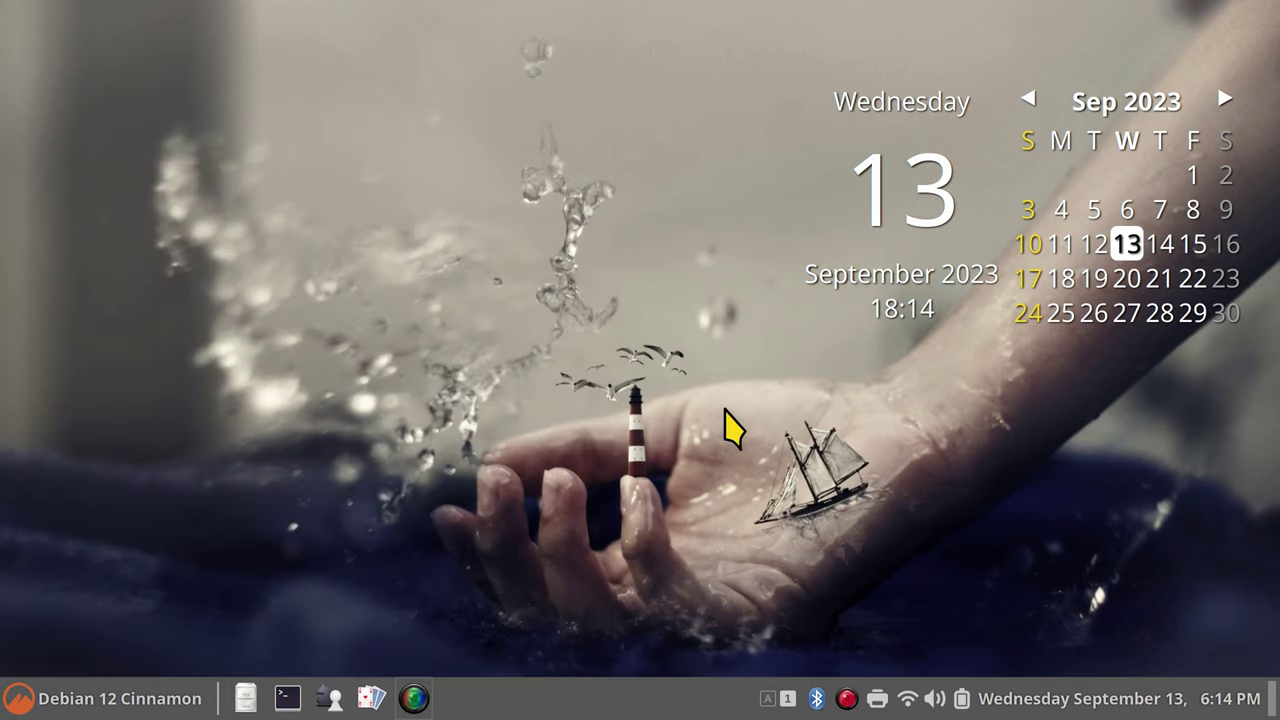